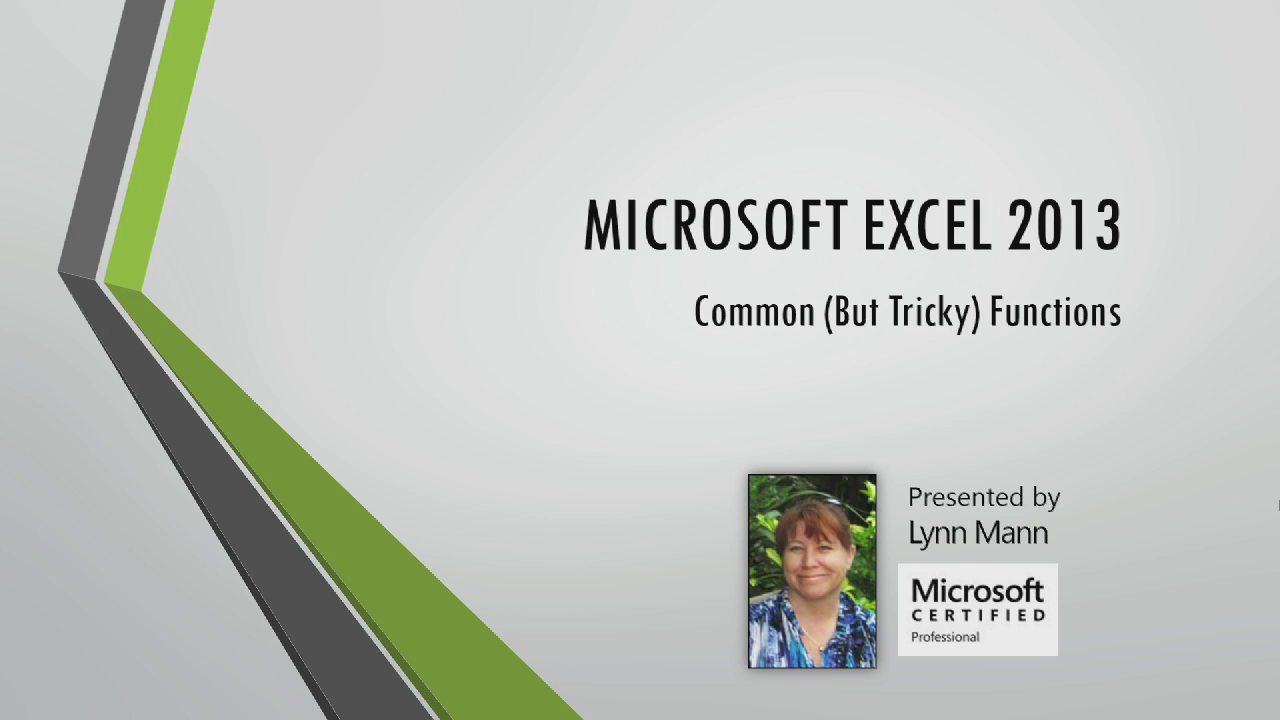
# Advance the slideshow past the title slide
pyautogui.press('Right')
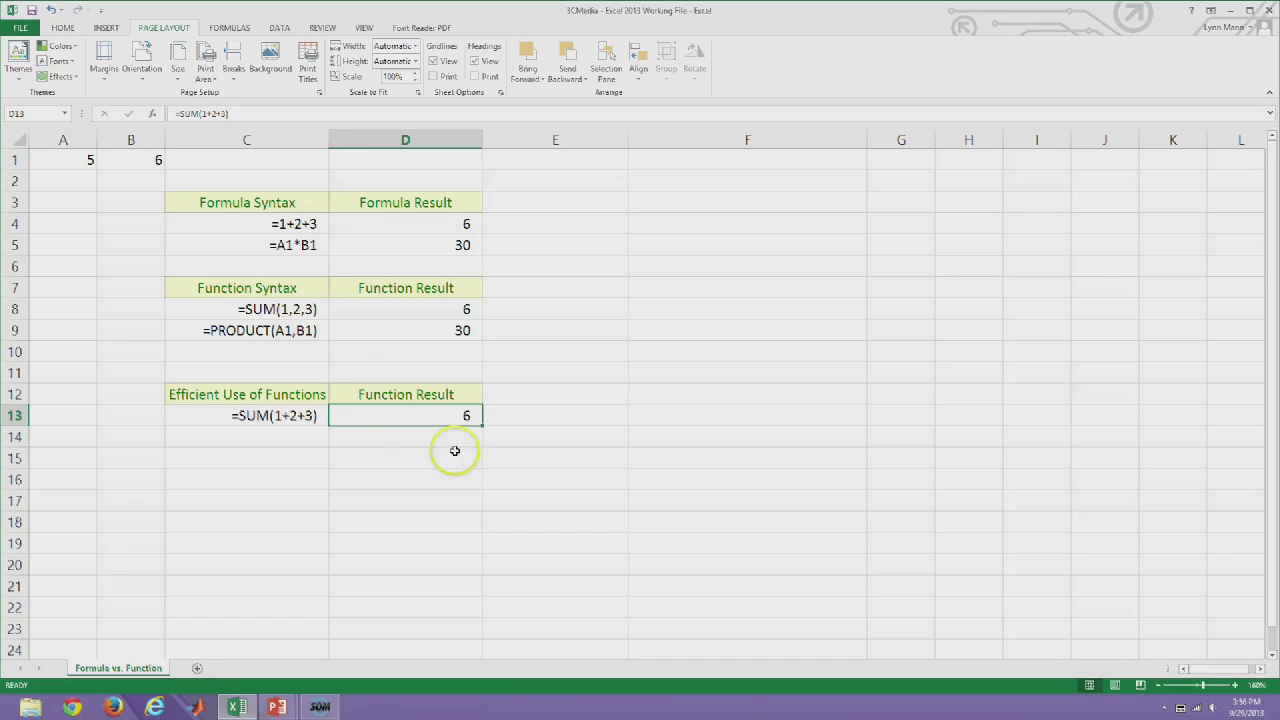
pyautogui.click(174, 113)
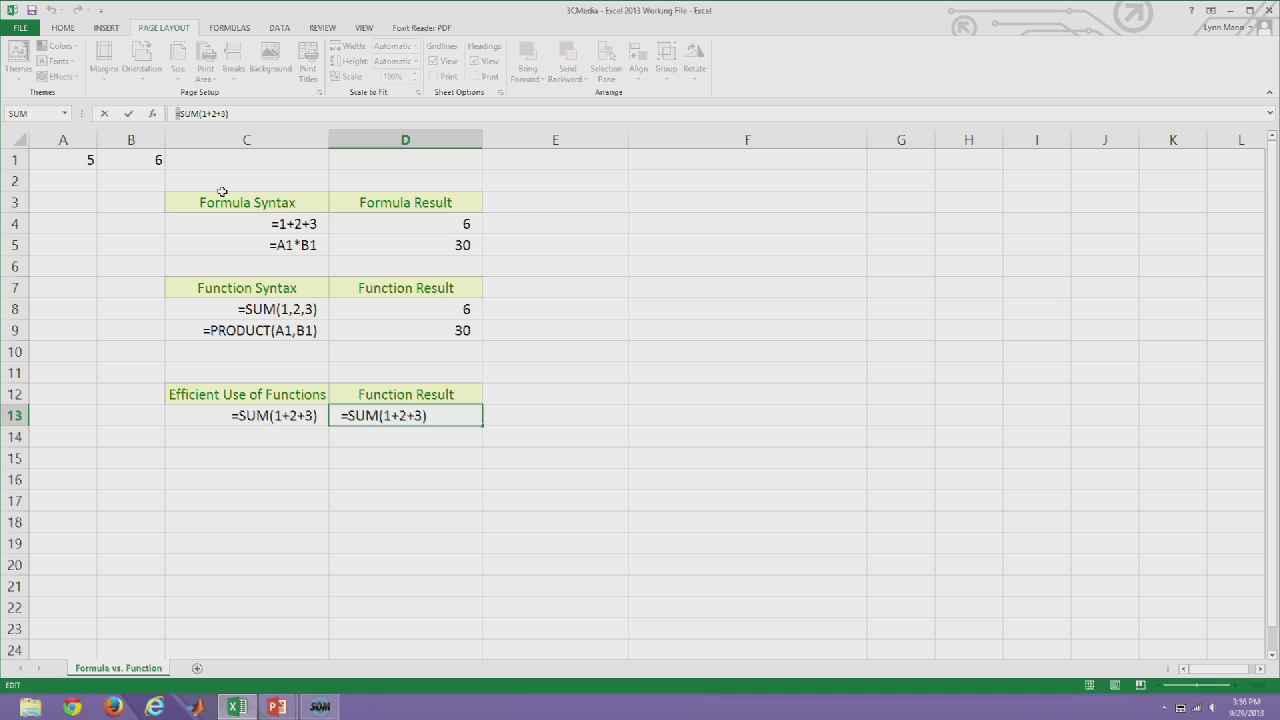
pyautogui.click(187, 113)
pyautogui.doubleClick(189, 113)
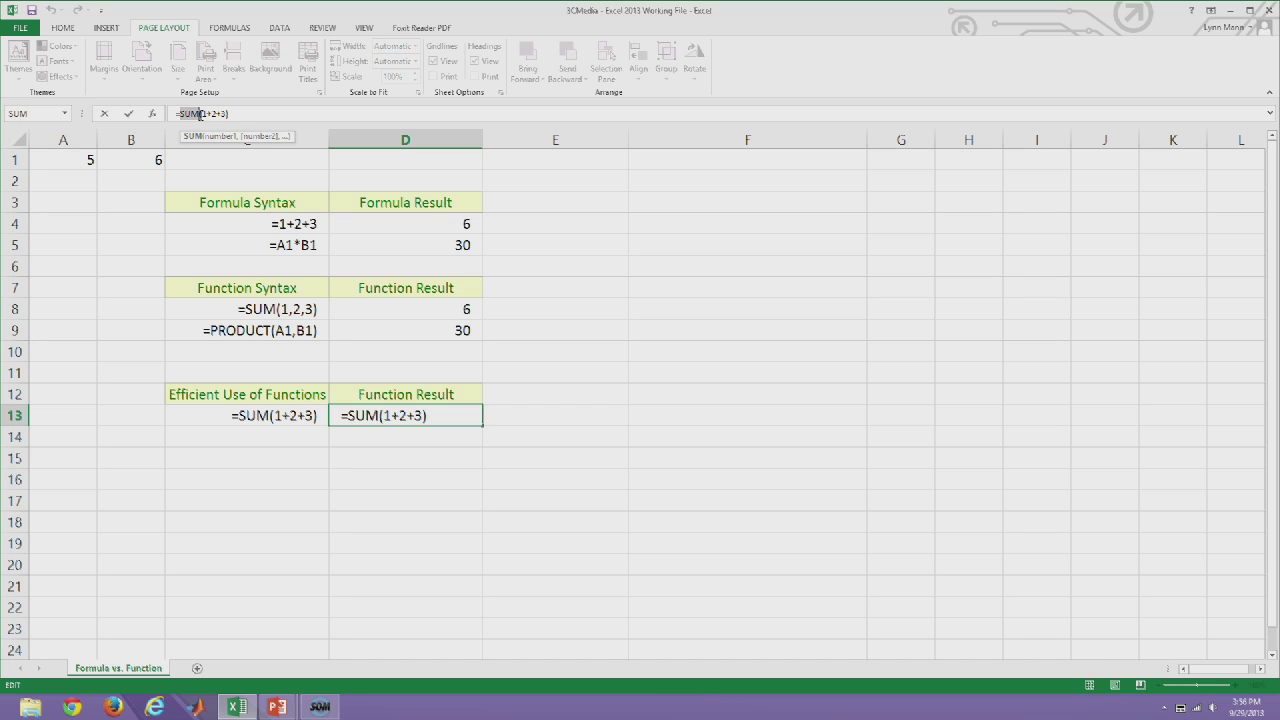
pyautogui.click(204, 114)
pyautogui.moveTo(215, 113); pyautogui.dragTo(225, 113)
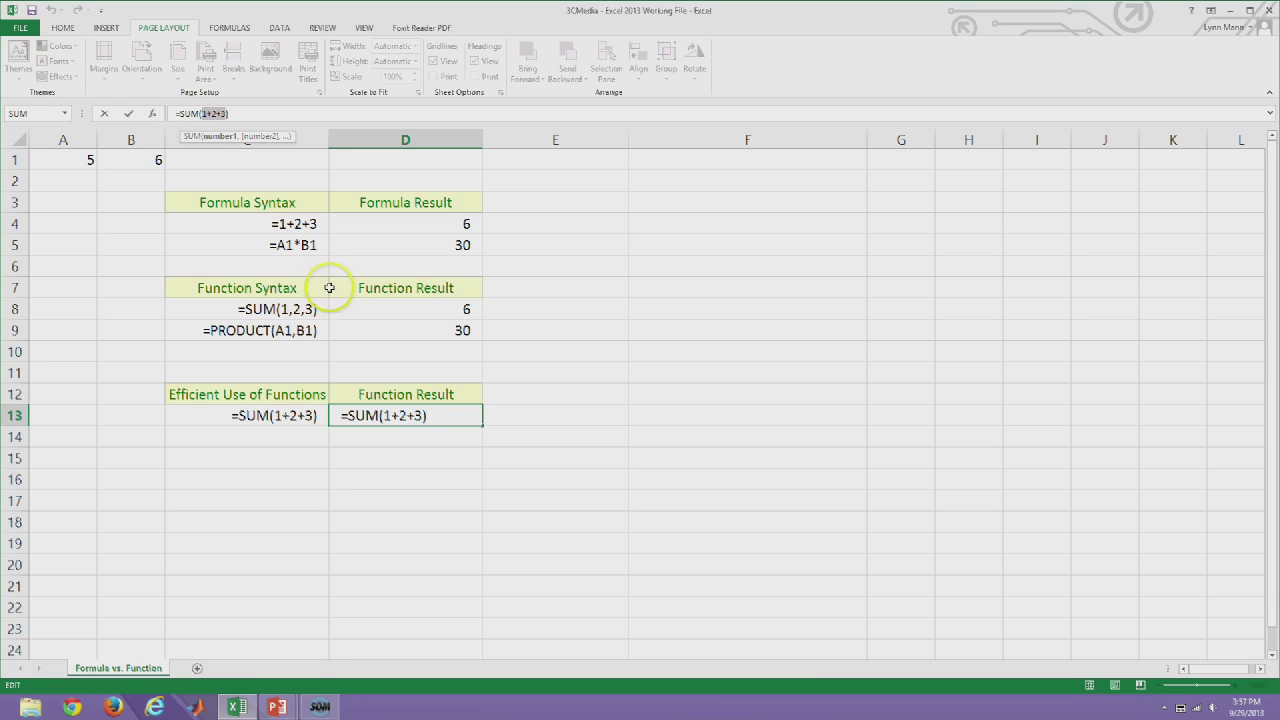
pyautogui.press('Return')
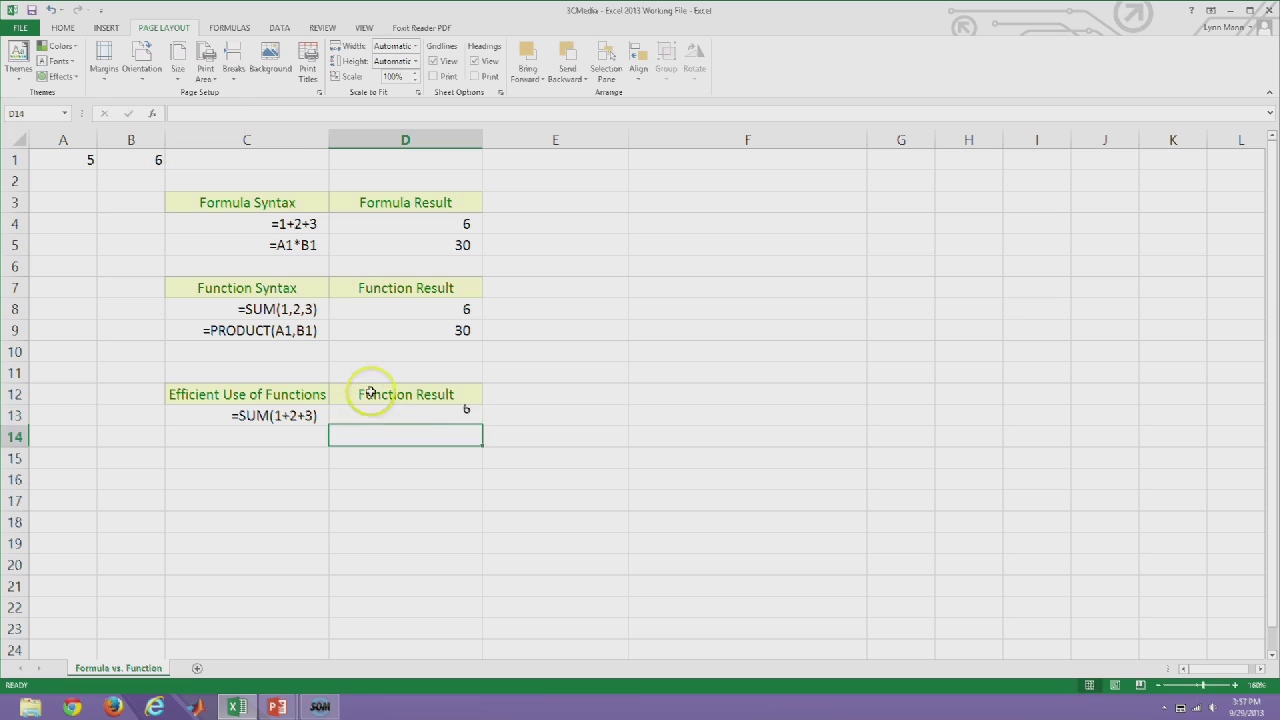
# Compare D13's result of 6 with the plain formula in D4 and the SUM function in D8
pyautogui.click(434, 414)
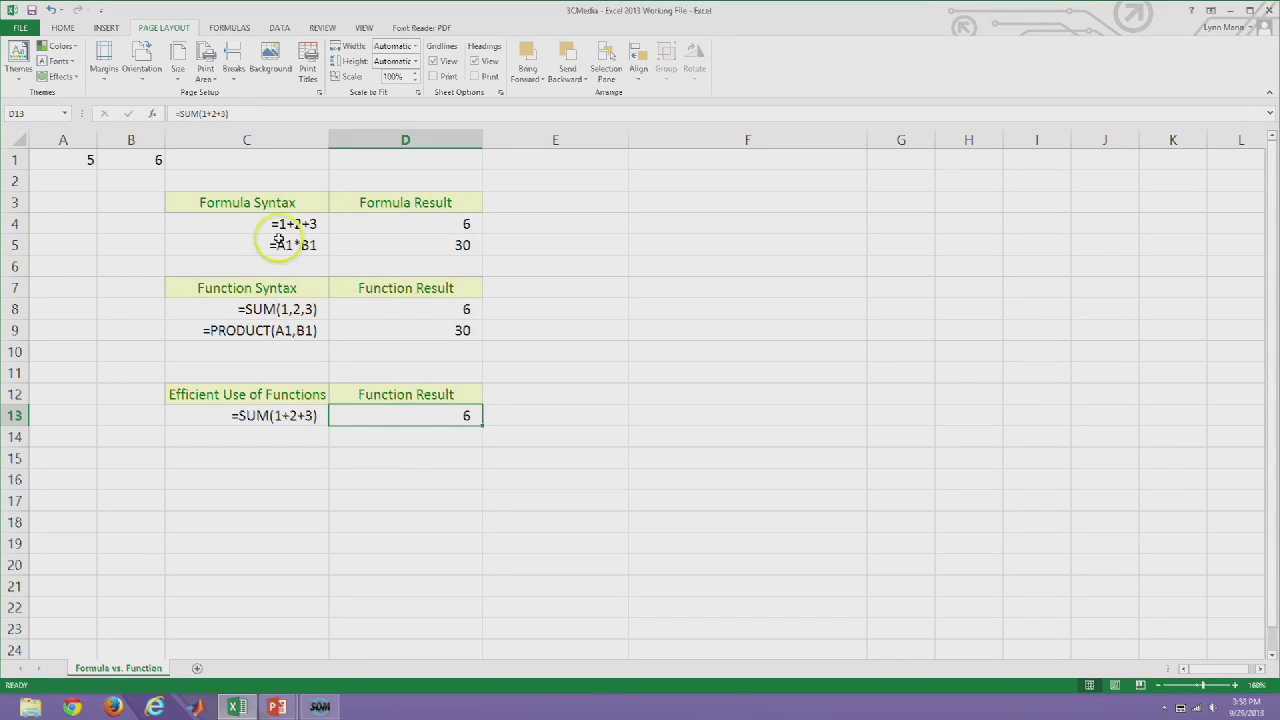
pyautogui.click(383, 225)
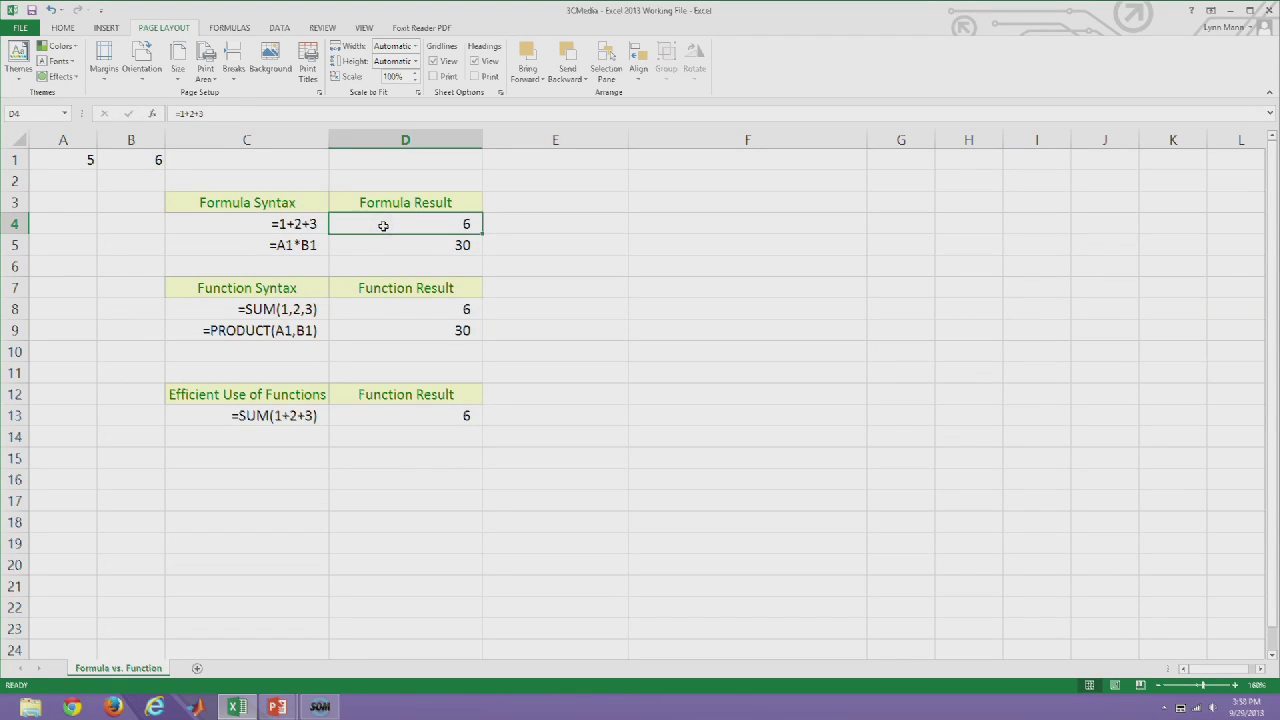
pyautogui.click(378, 316)
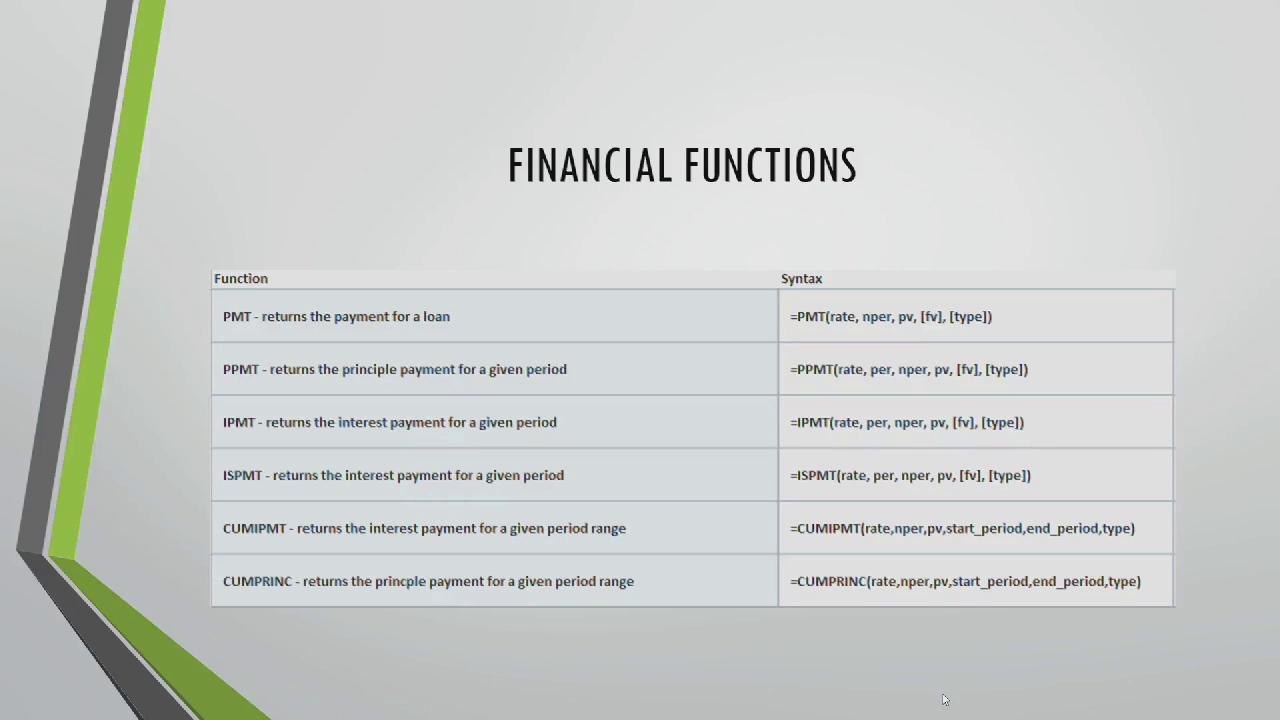
pyautogui.click(960, 685)
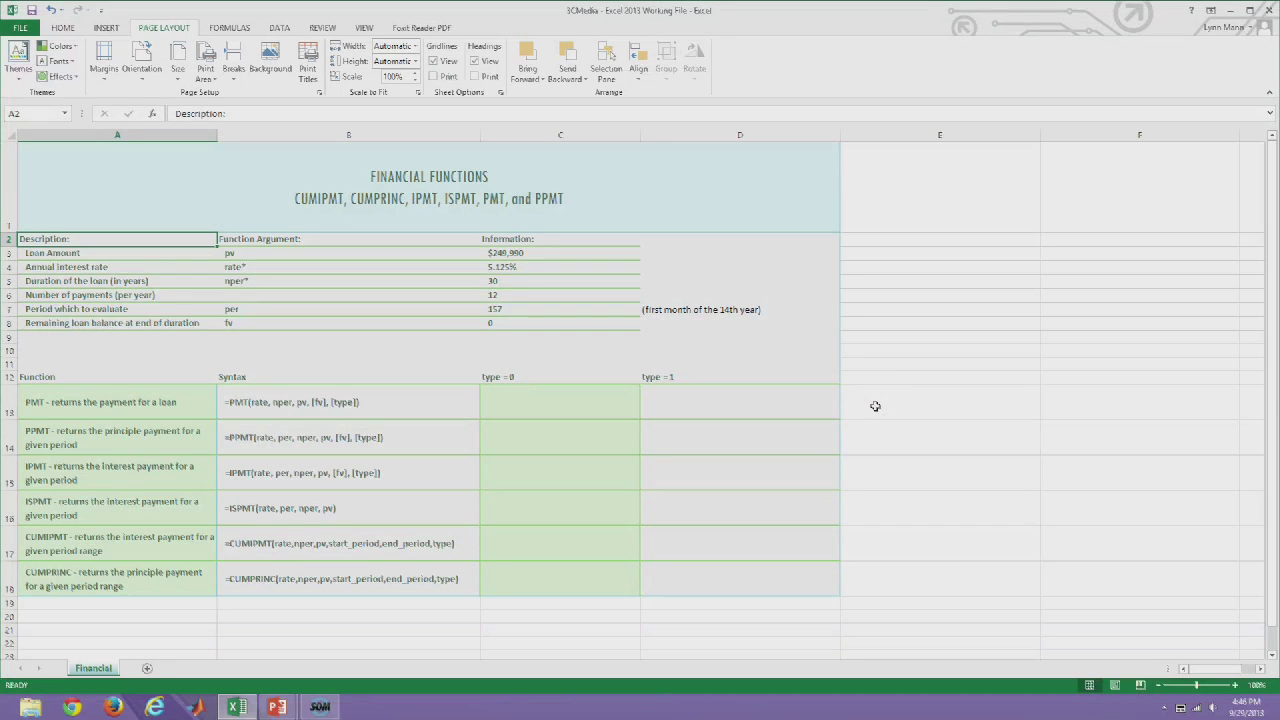
# Review the loan inputs in C3–C6 ($249,990, 5.125%, 30 years, 12 payments) and select C13
pyautogui.click(535, 255)
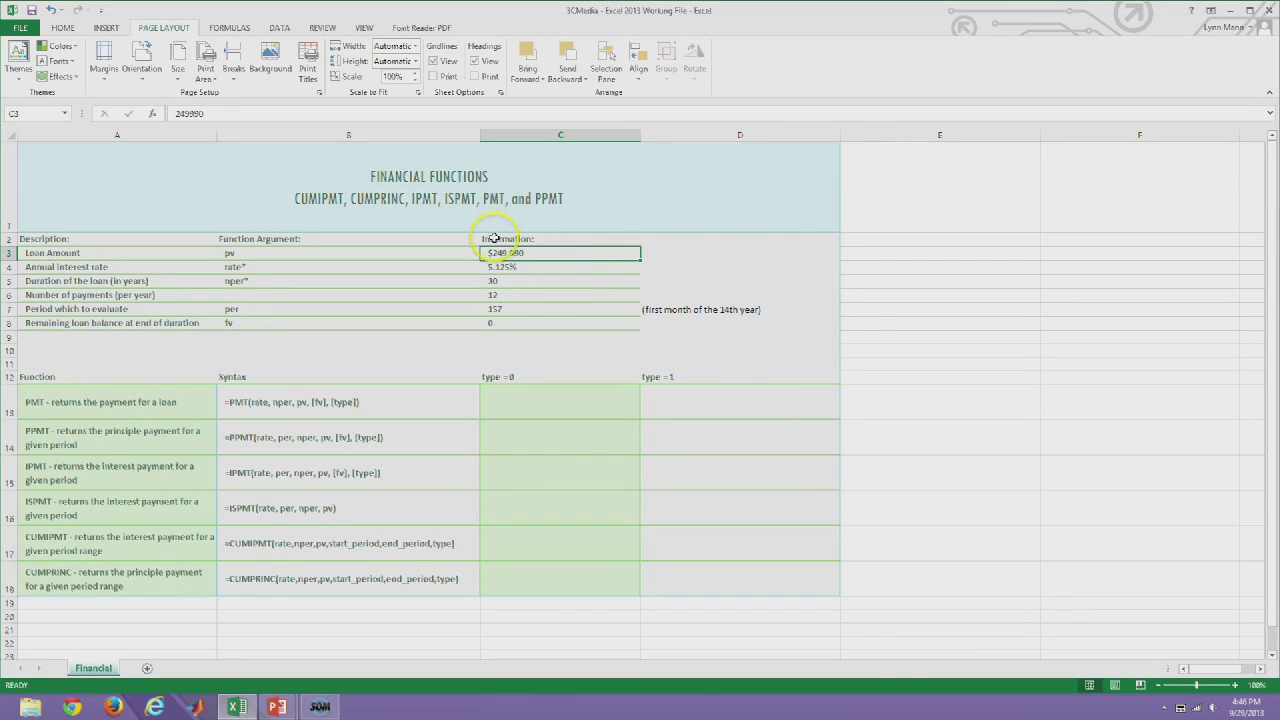
pyautogui.click(545, 268)
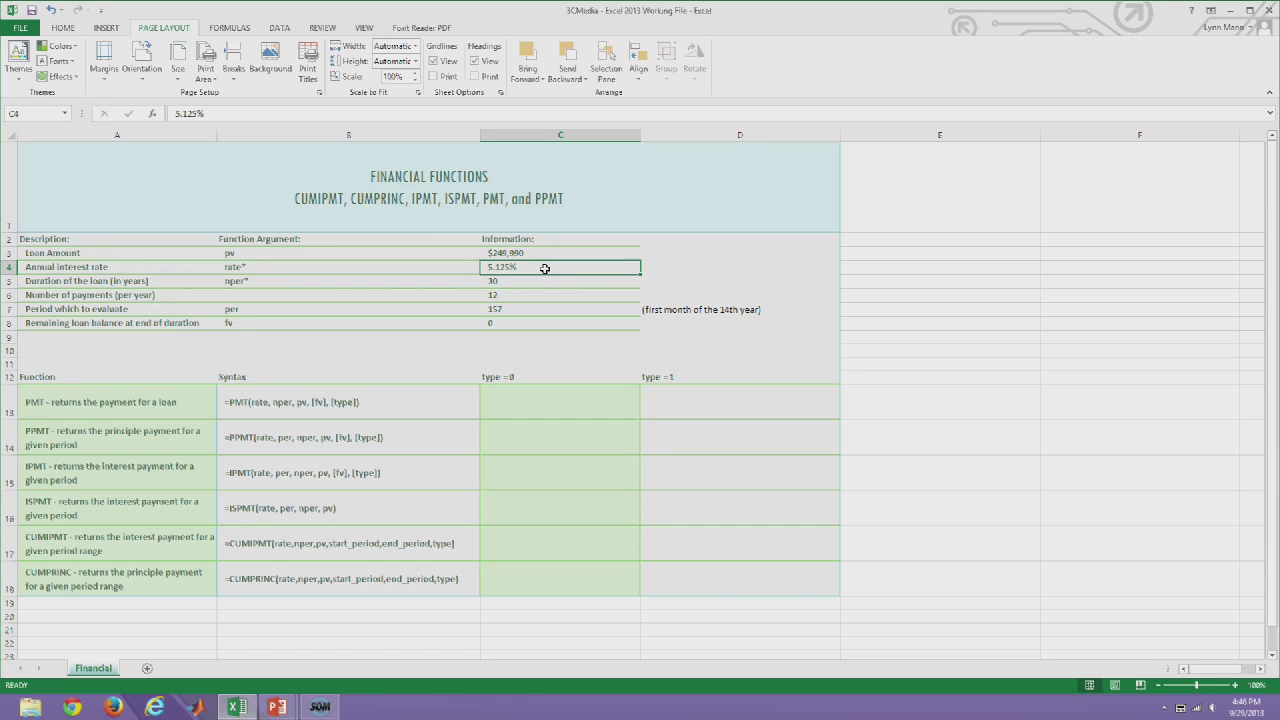
pyautogui.click(540, 281)
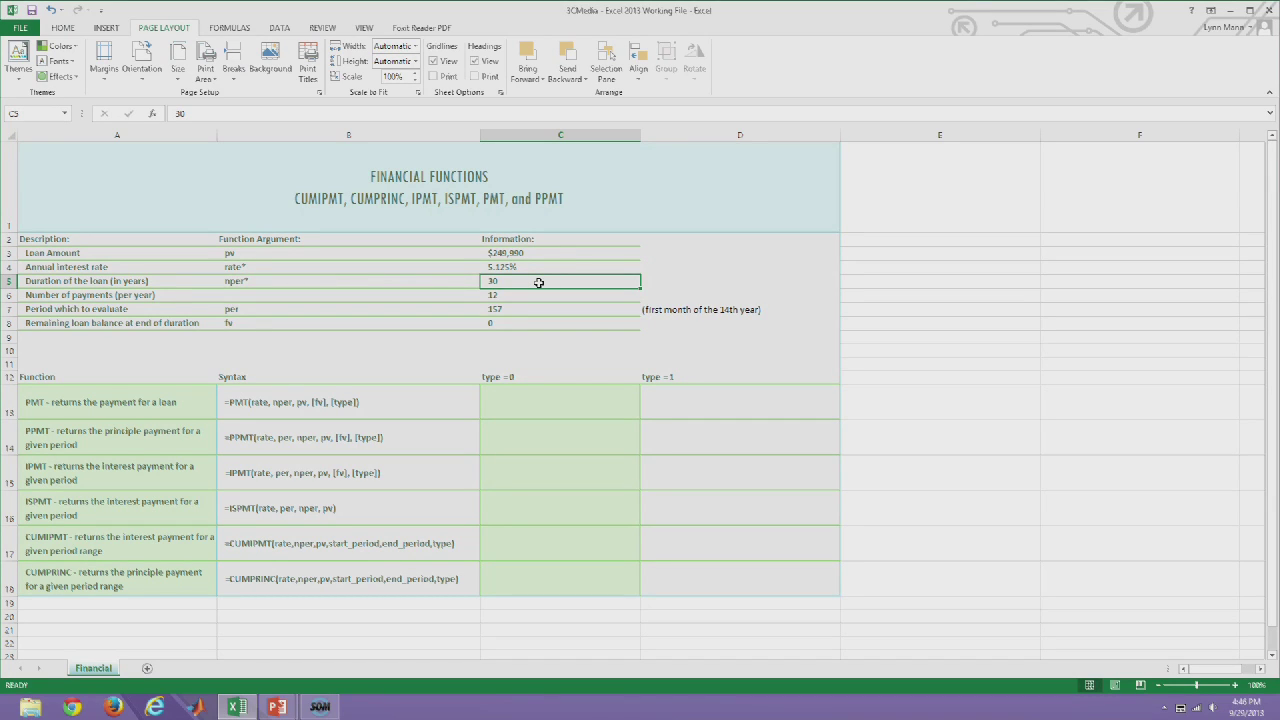
pyautogui.click(529, 296)
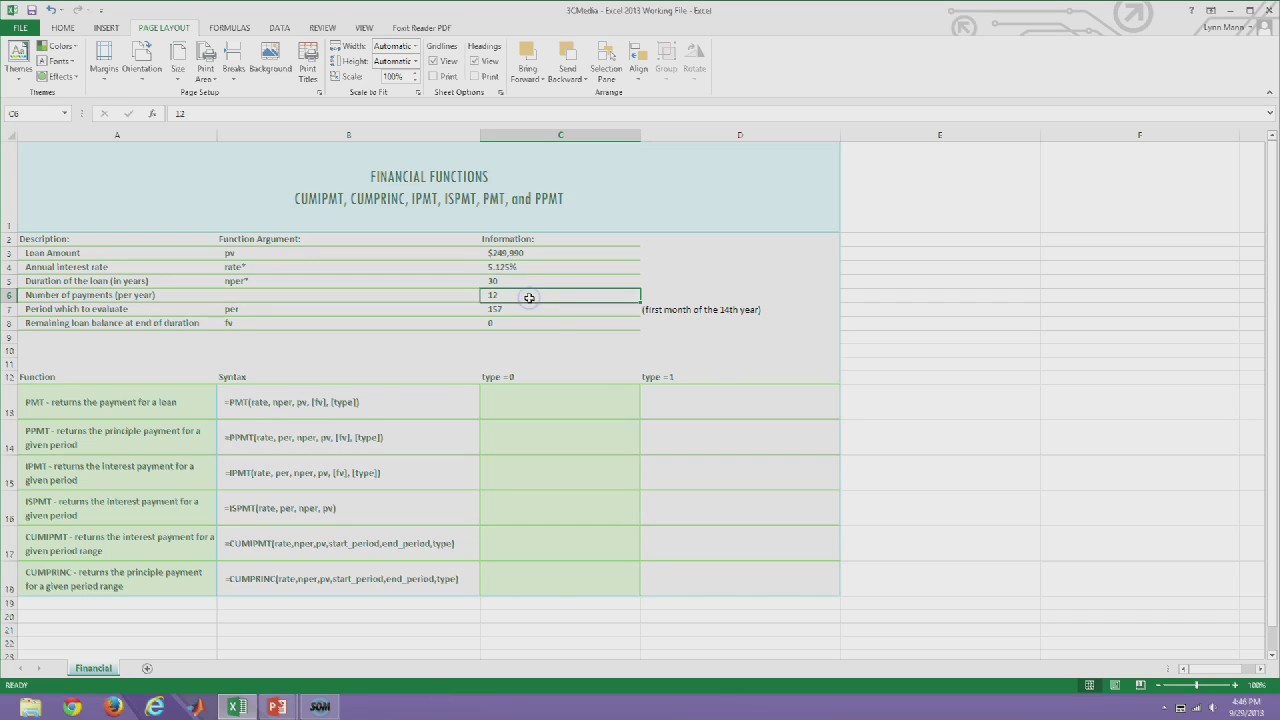
pyautogui.click(529, 297)
pyautogui.click(510, 294)
pyautogui.click(509, 407)
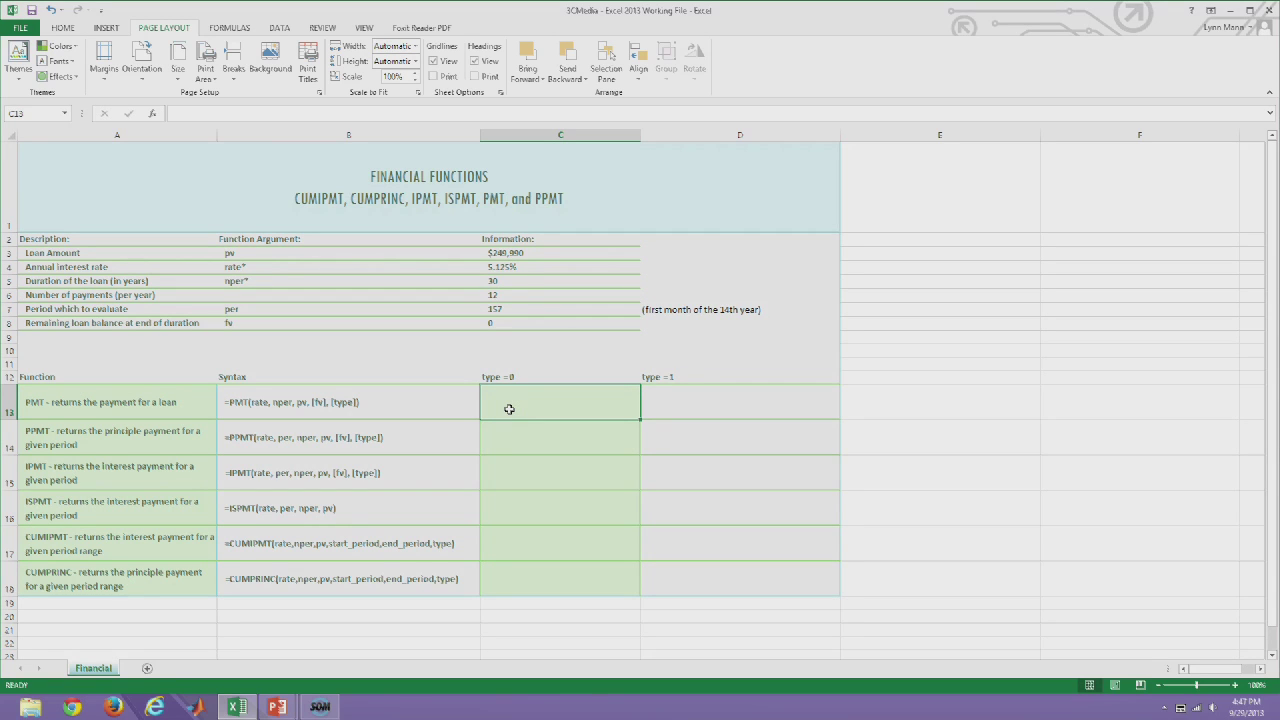
# Enter =PMT(C4/C6,C5*C6,C3,C8,0) in C13, returning ($1,361.16)
pyautogui.write('=pmt(')
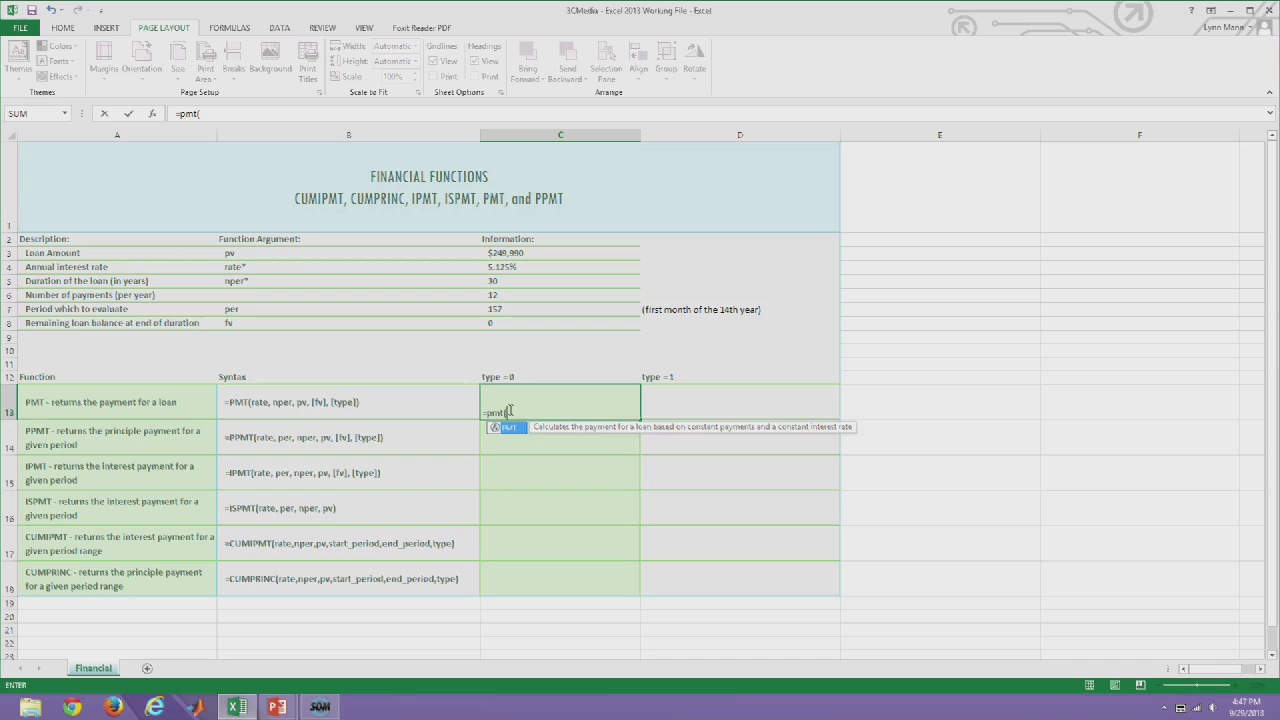
pyautogui.click(510, 266)
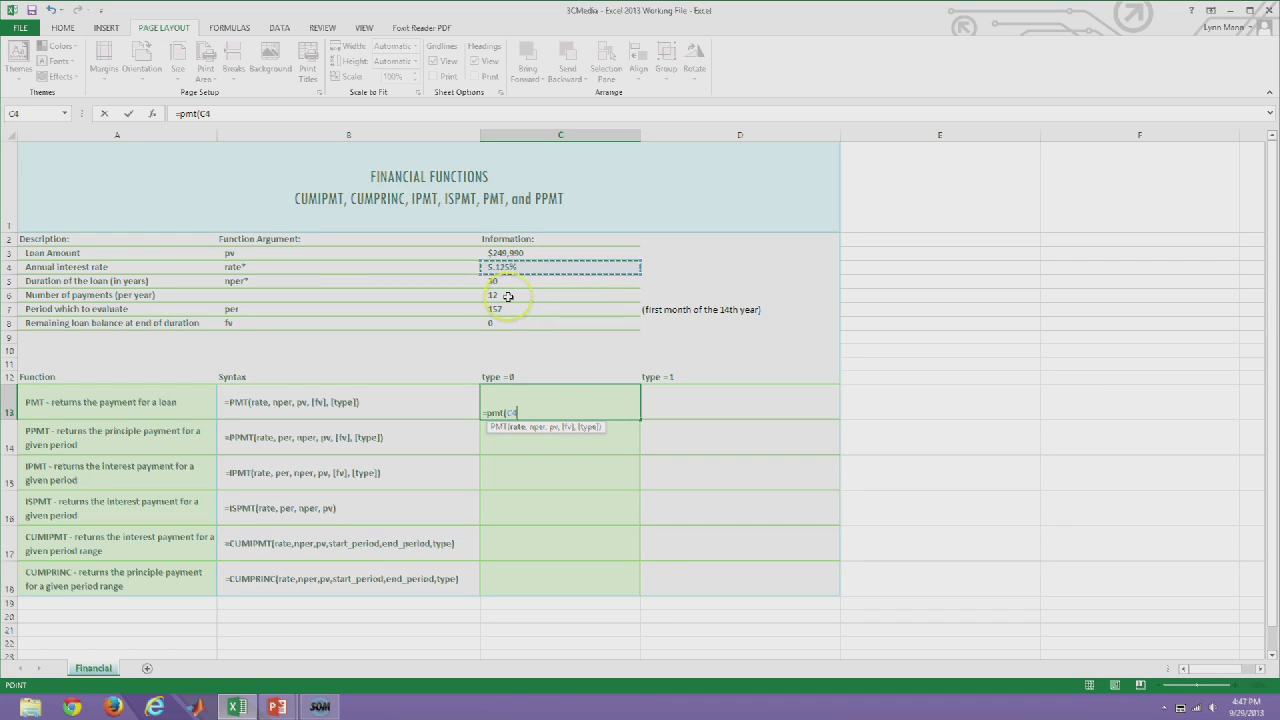
pyautogui.write('/')
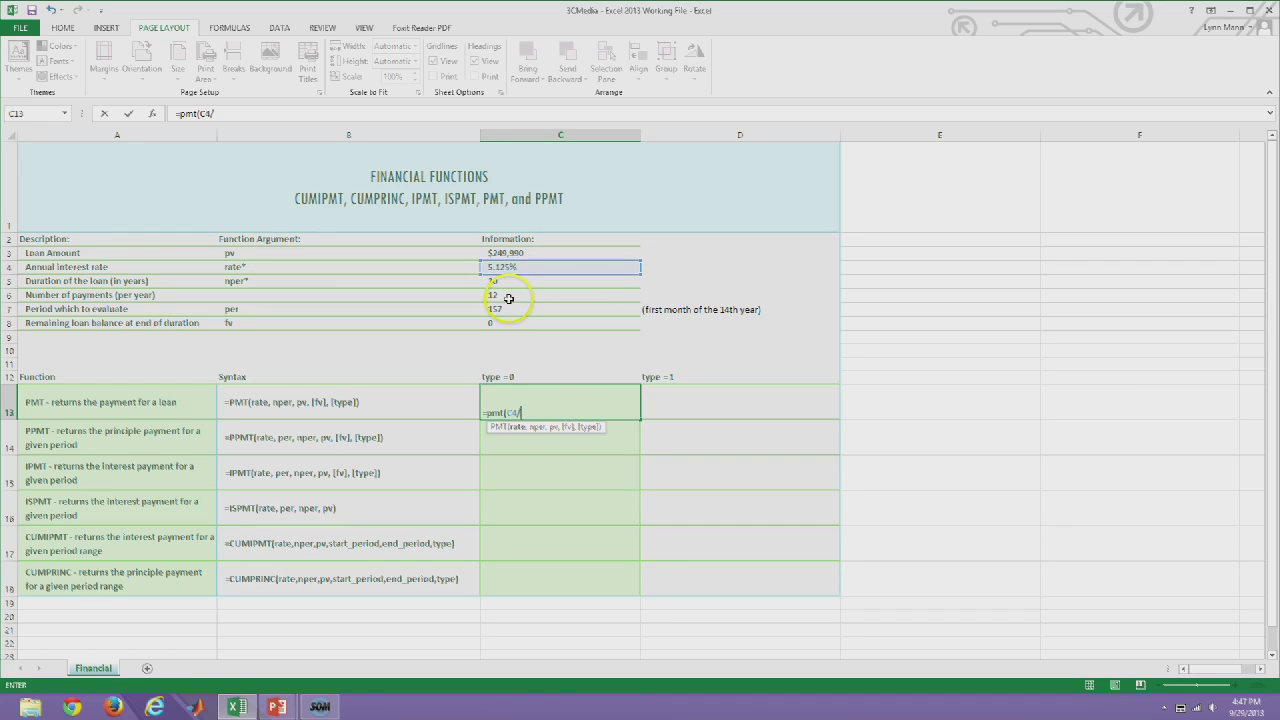
pyautogui.click(507, 295)
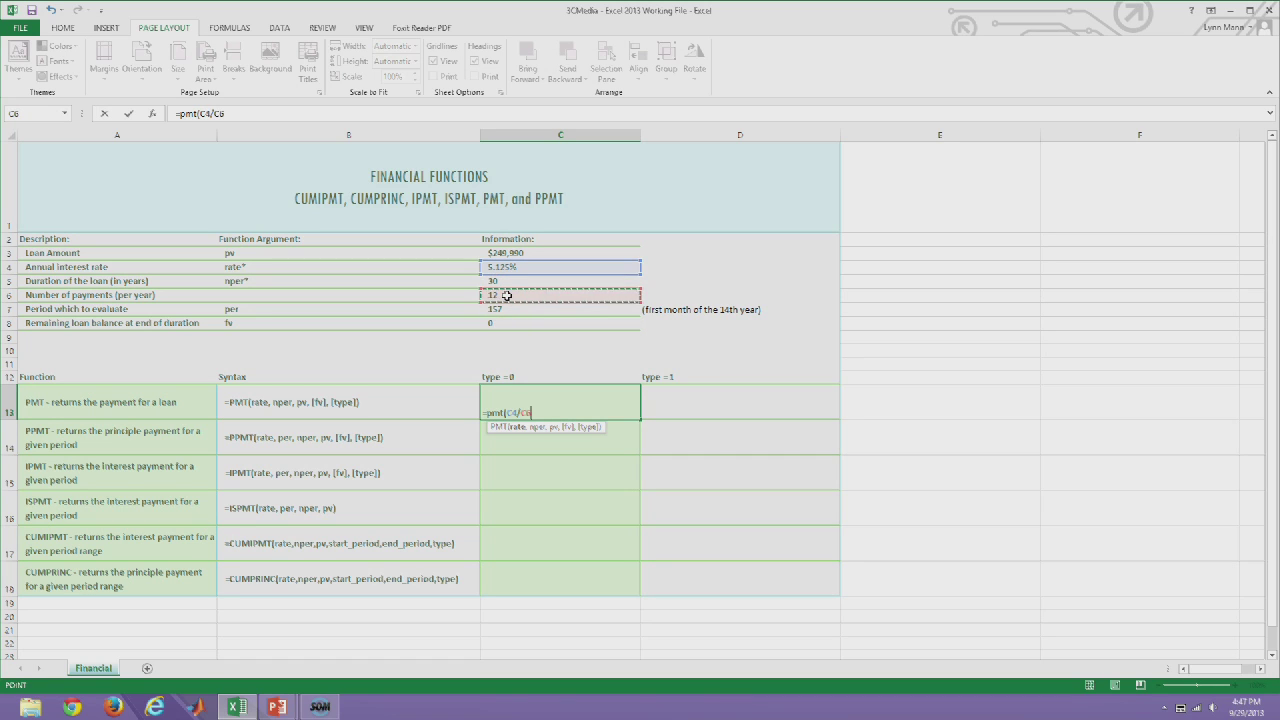
pyautogui.write(',')
pyautogui.click(503, 283)
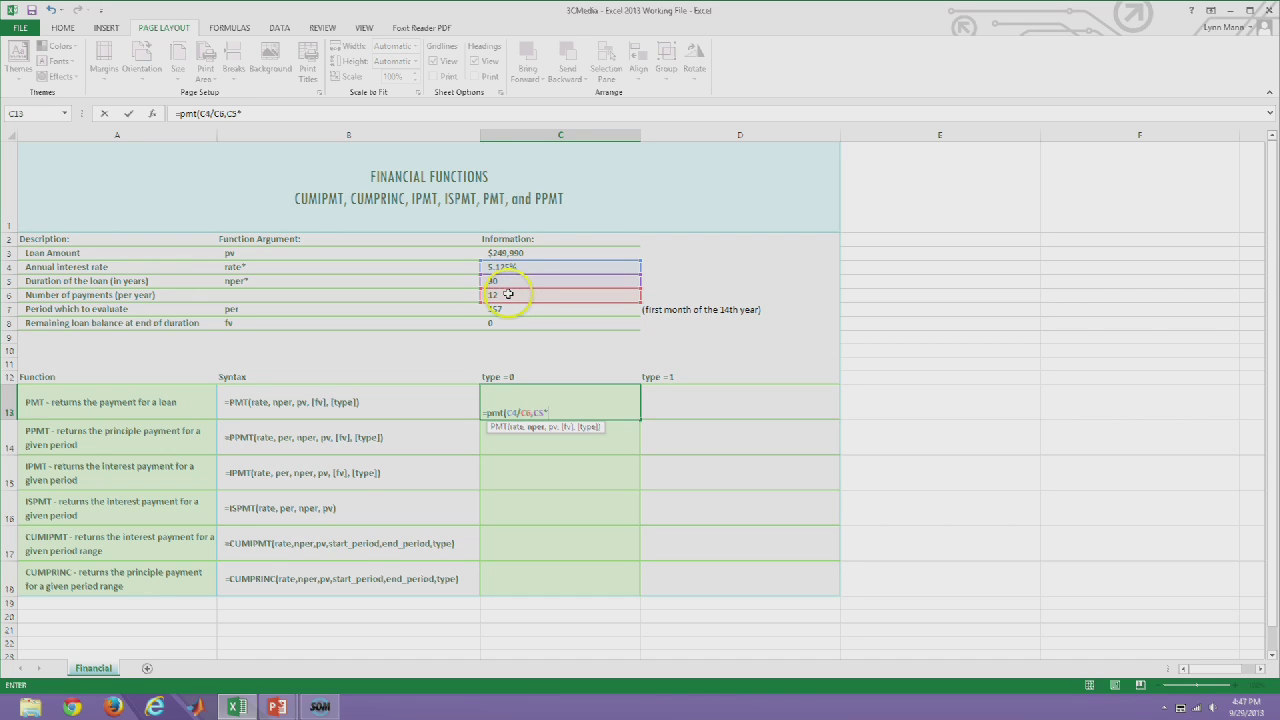
pyautogui.write('*')
pyautogui.click(508, 297)
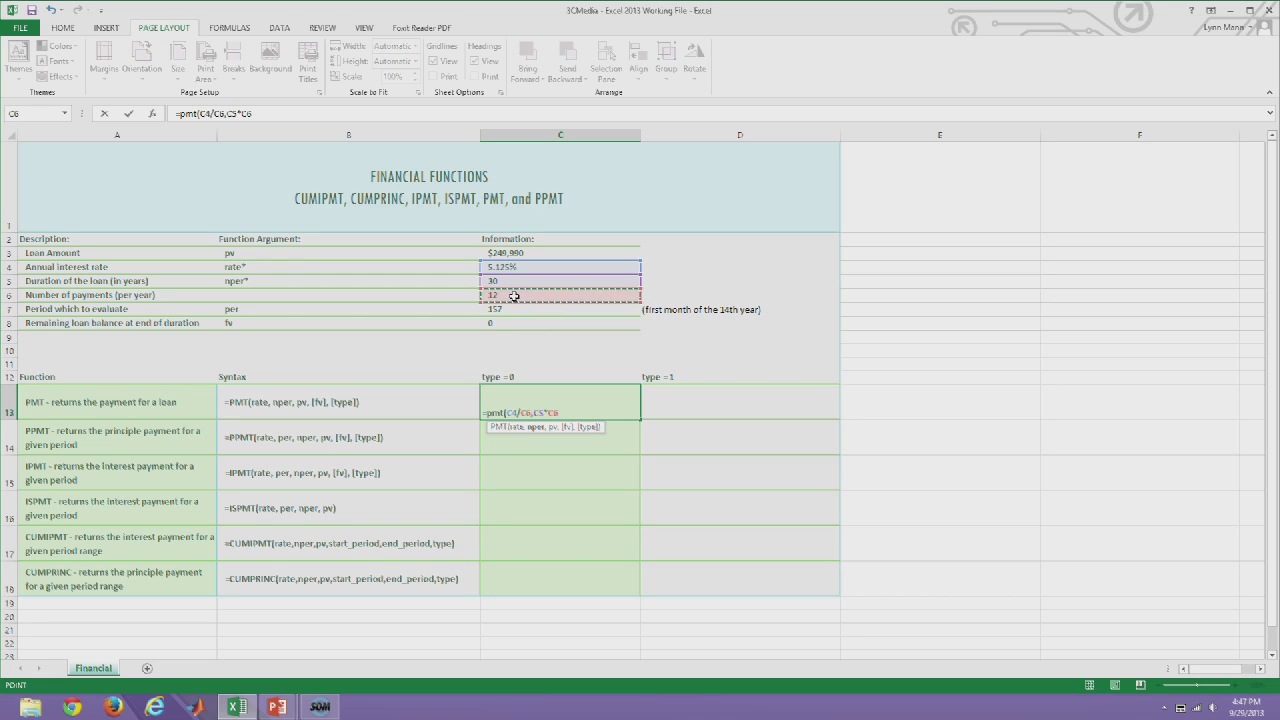
pyautogui.write(',')
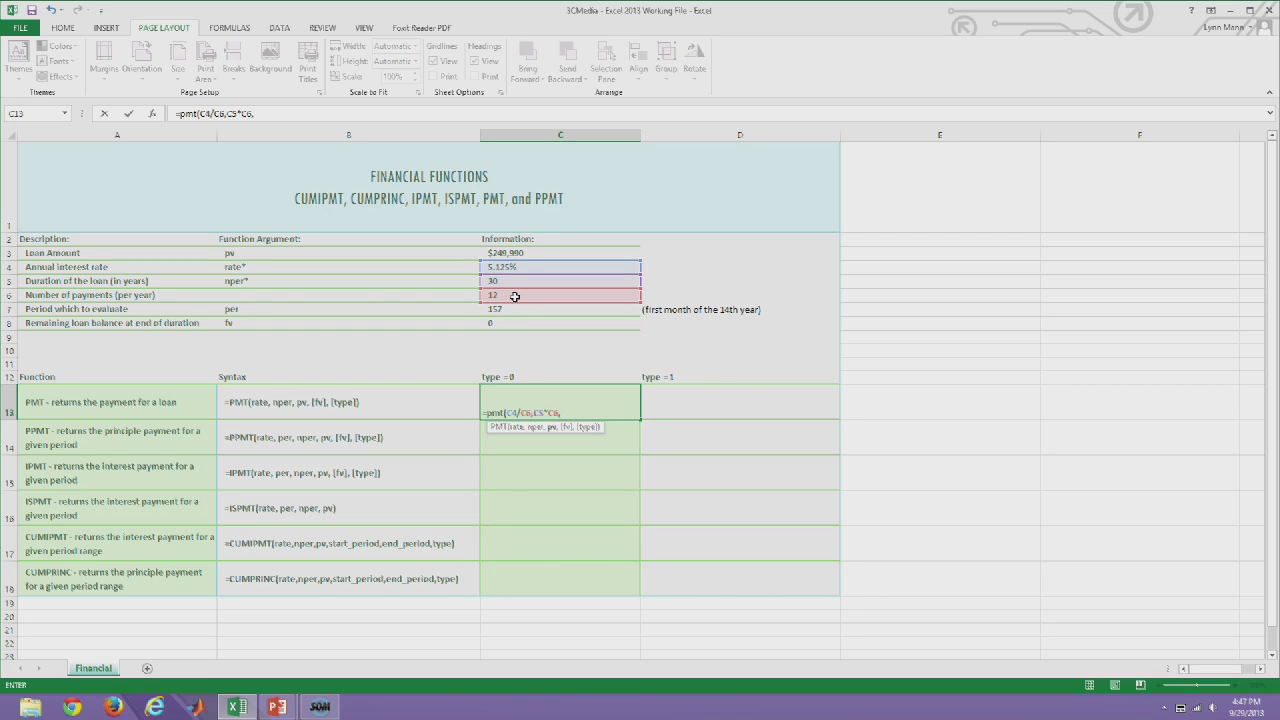
pyautogui.click(512, 256)
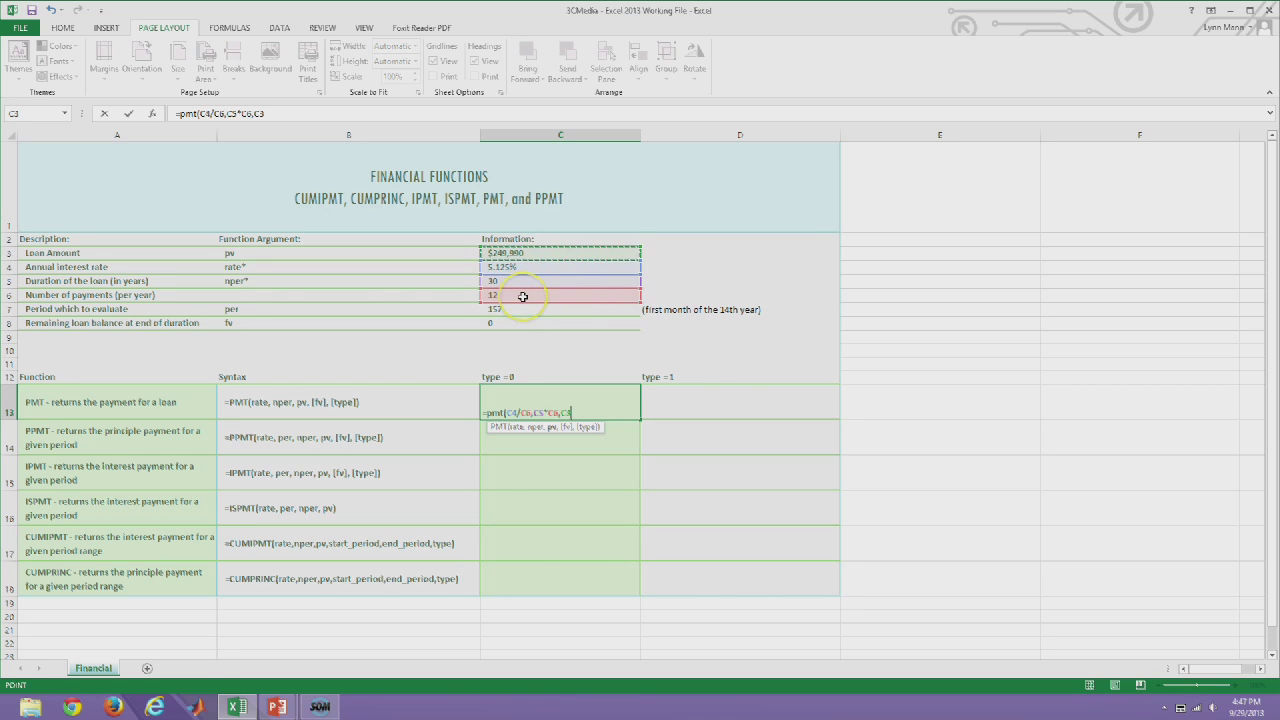
pyautogui.write(',')
pyautogui.click(504, 324)
pyautogui.write(',')
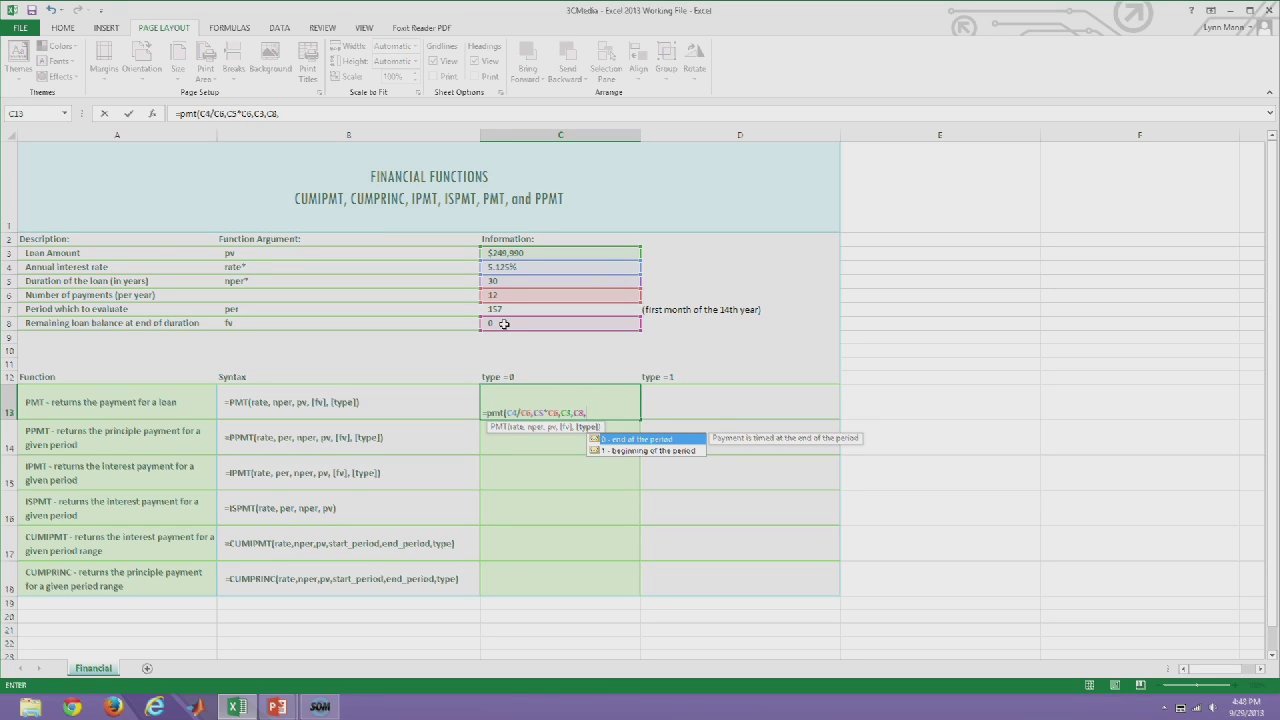
pyautogui.write('0)')
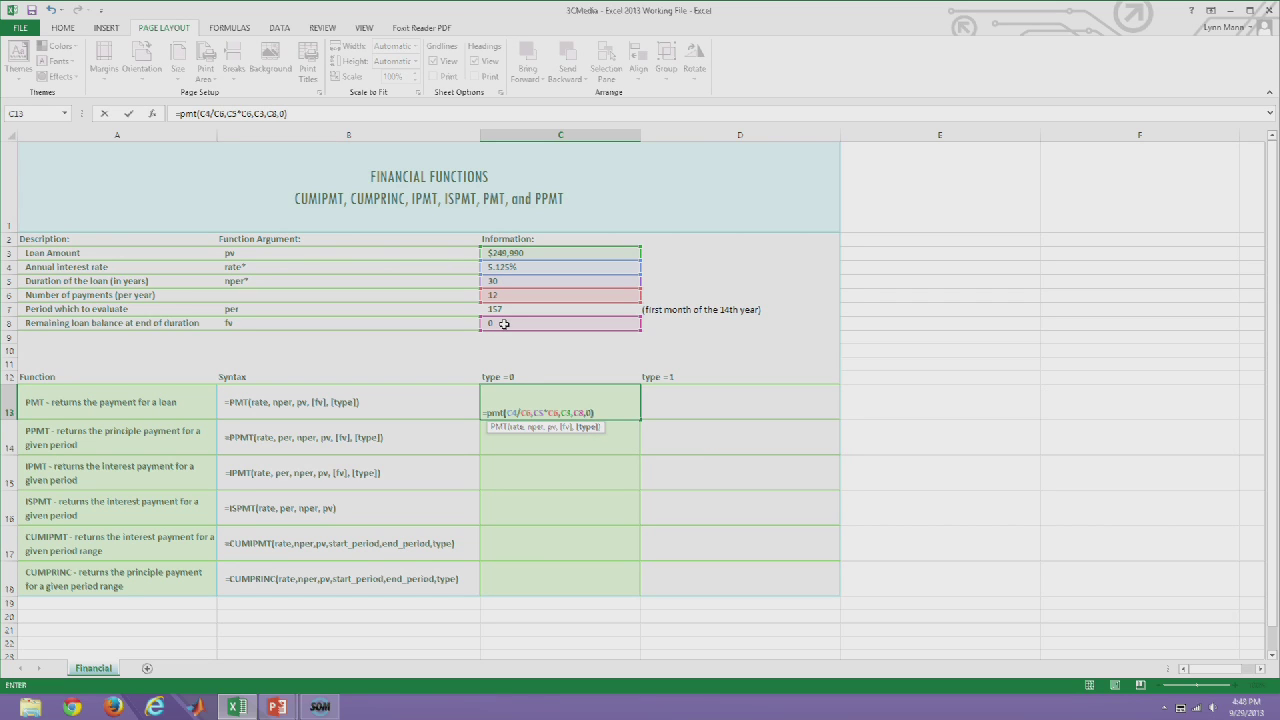
pyautogui.press('Return')
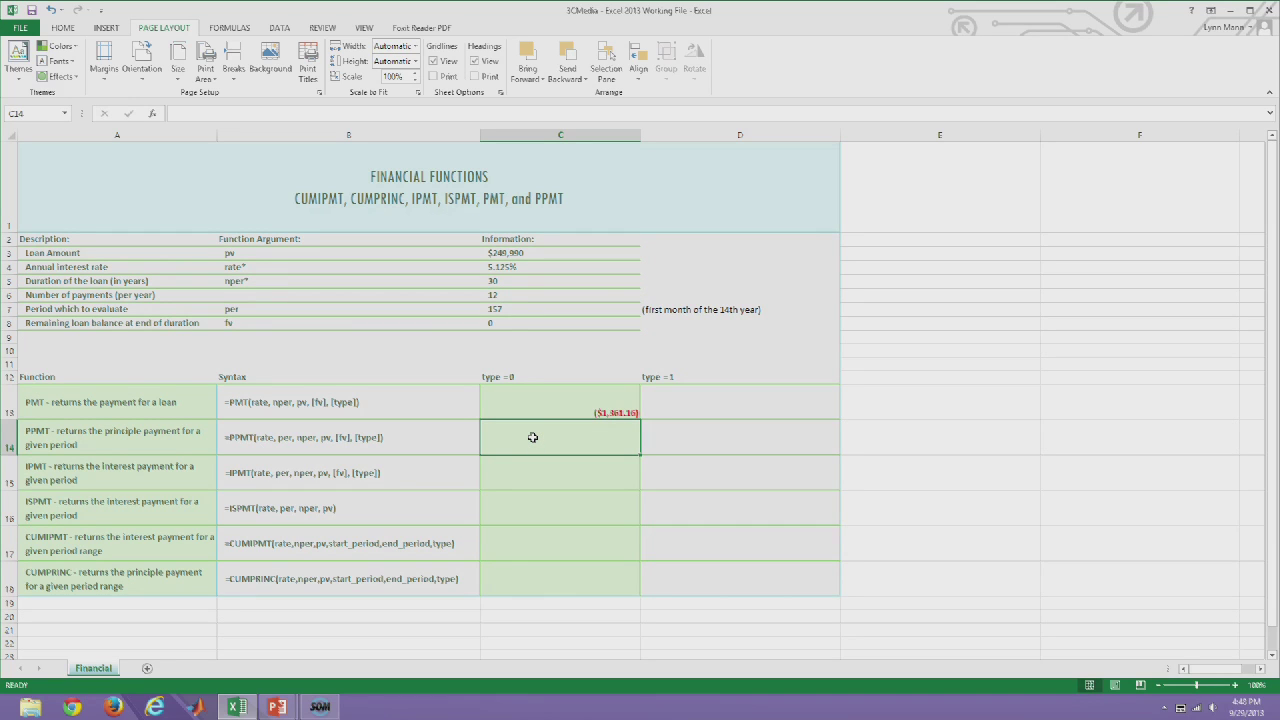
# Enter =ppmt(C4/C6,C7,C5*C6,C3) in C14, giving ($570.61) for period 157
pyautogui.write('=ppmt(')
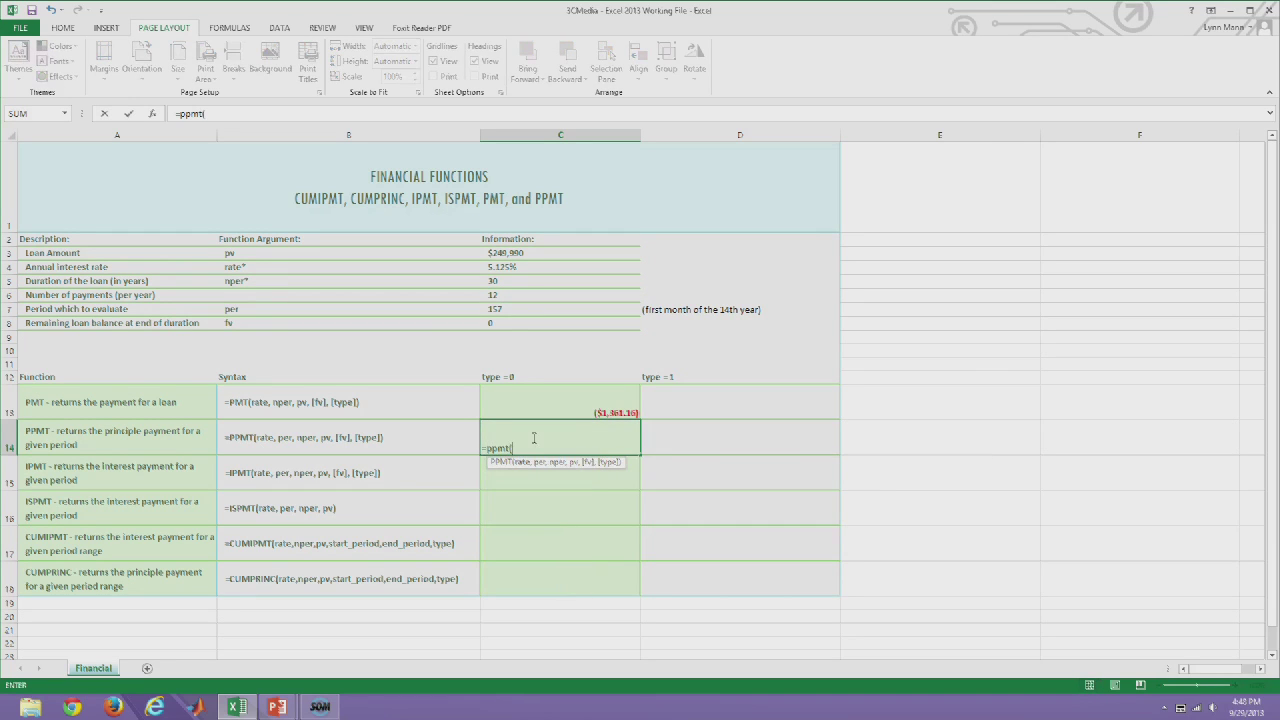
pyautogui.click(524, 267)
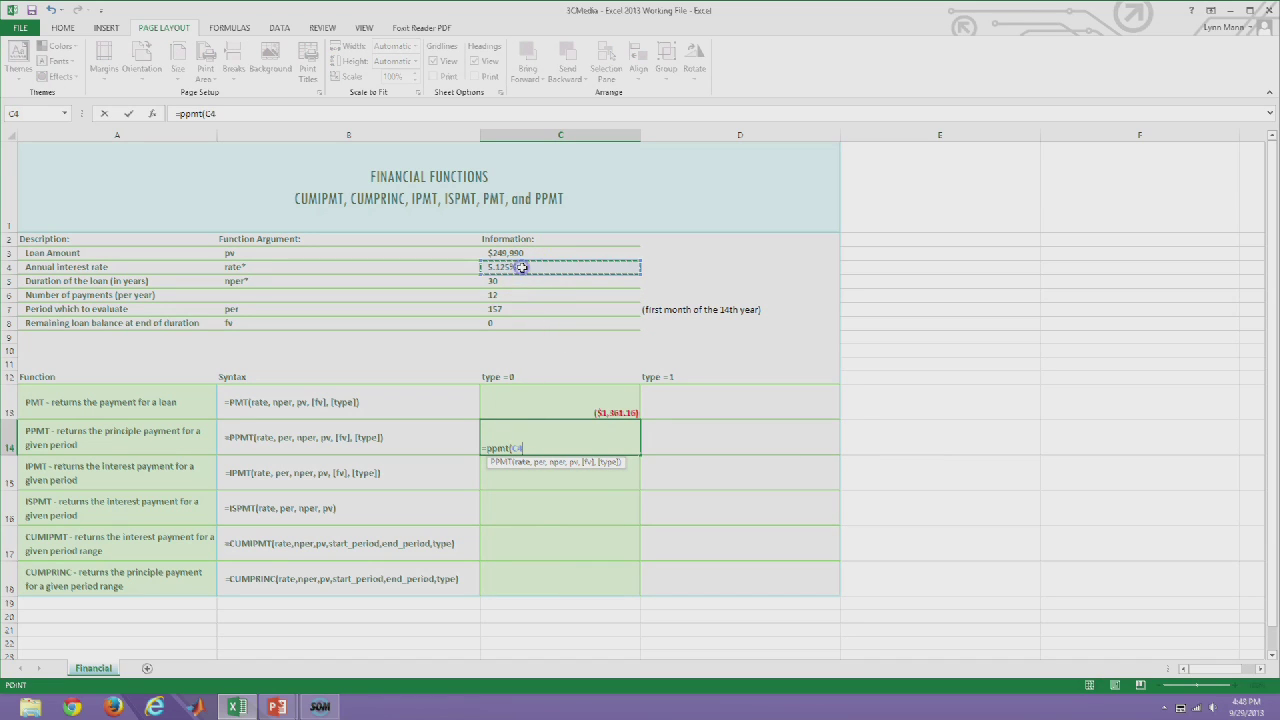
pyautogui.write('/')
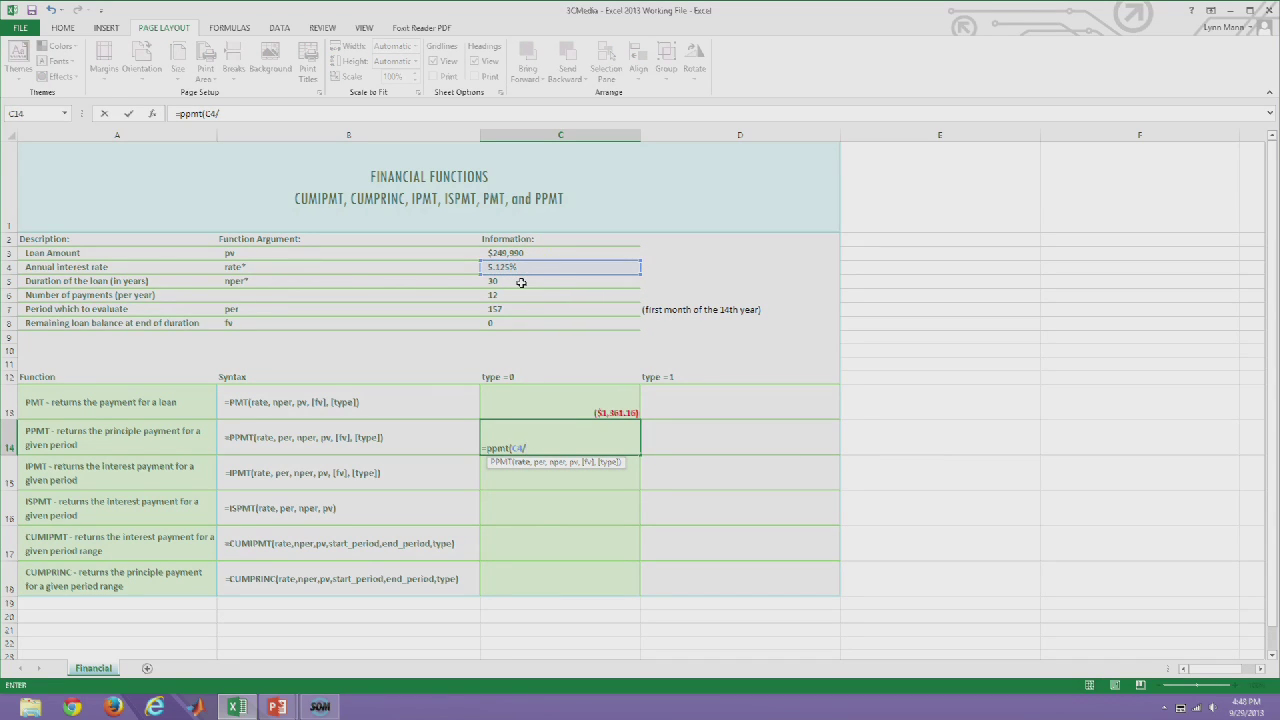
pyautogui.click(506, 296)
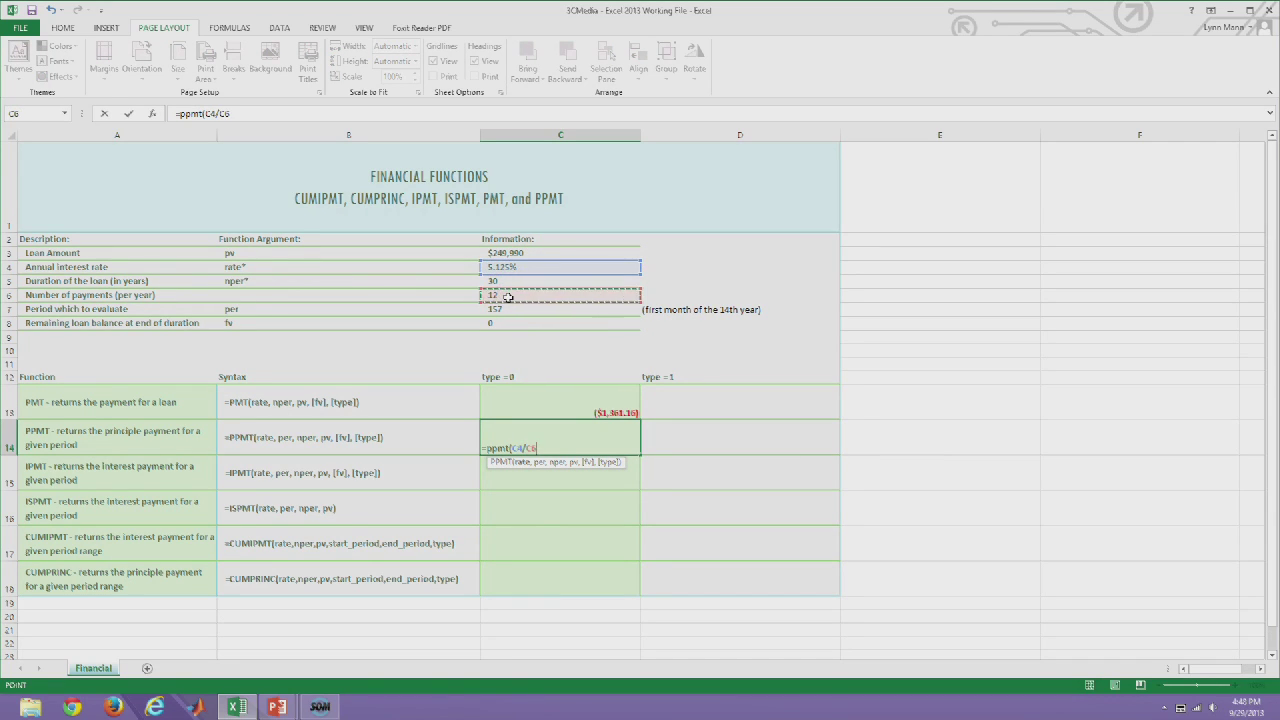
pyautogui.write(',')
pyautogui.click(505, 309)
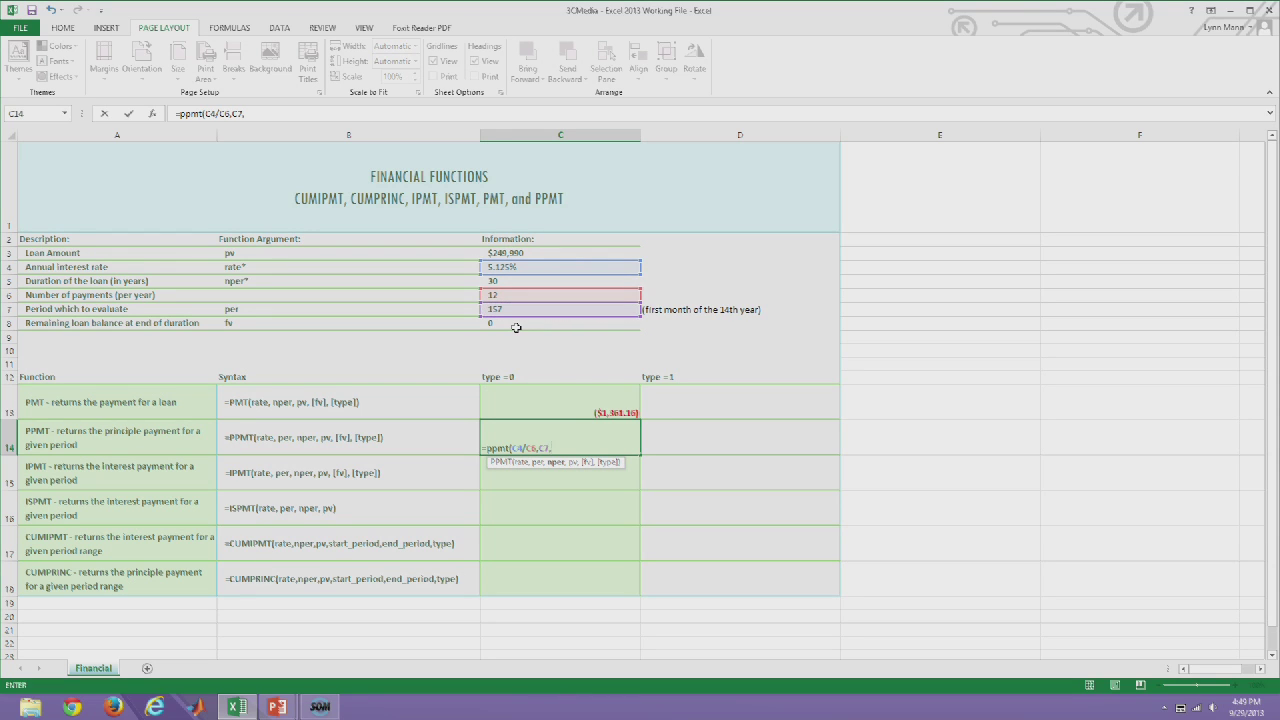
pyautogui.click(505, 286)
pyautogui.write('*')
pyautogui.click(500, 295)
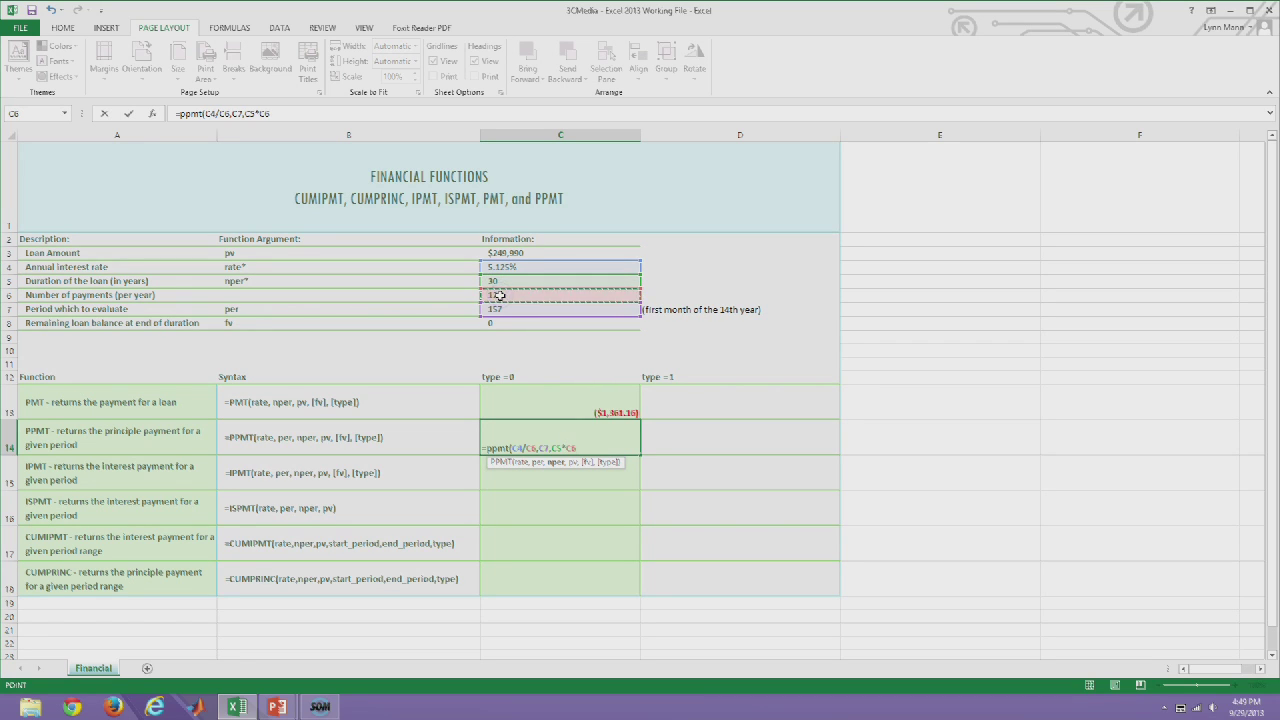
pyautogui.write(',')
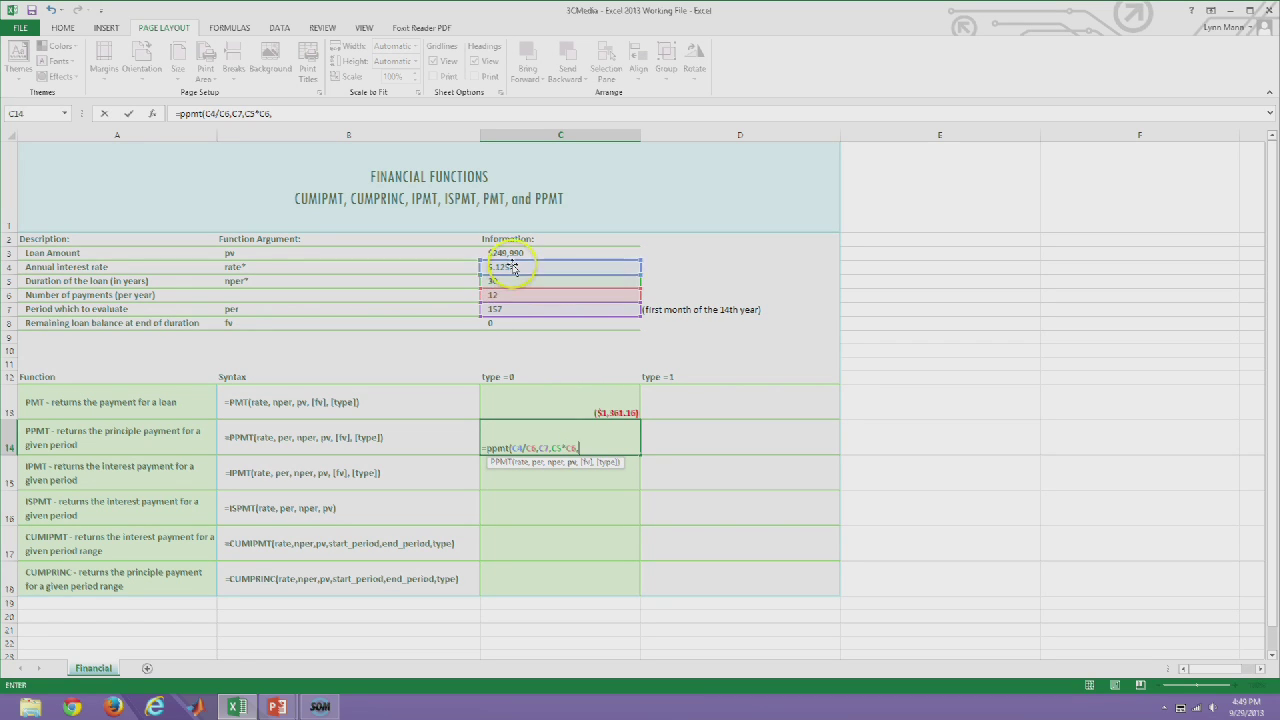
pyautogui.click(508, 253)
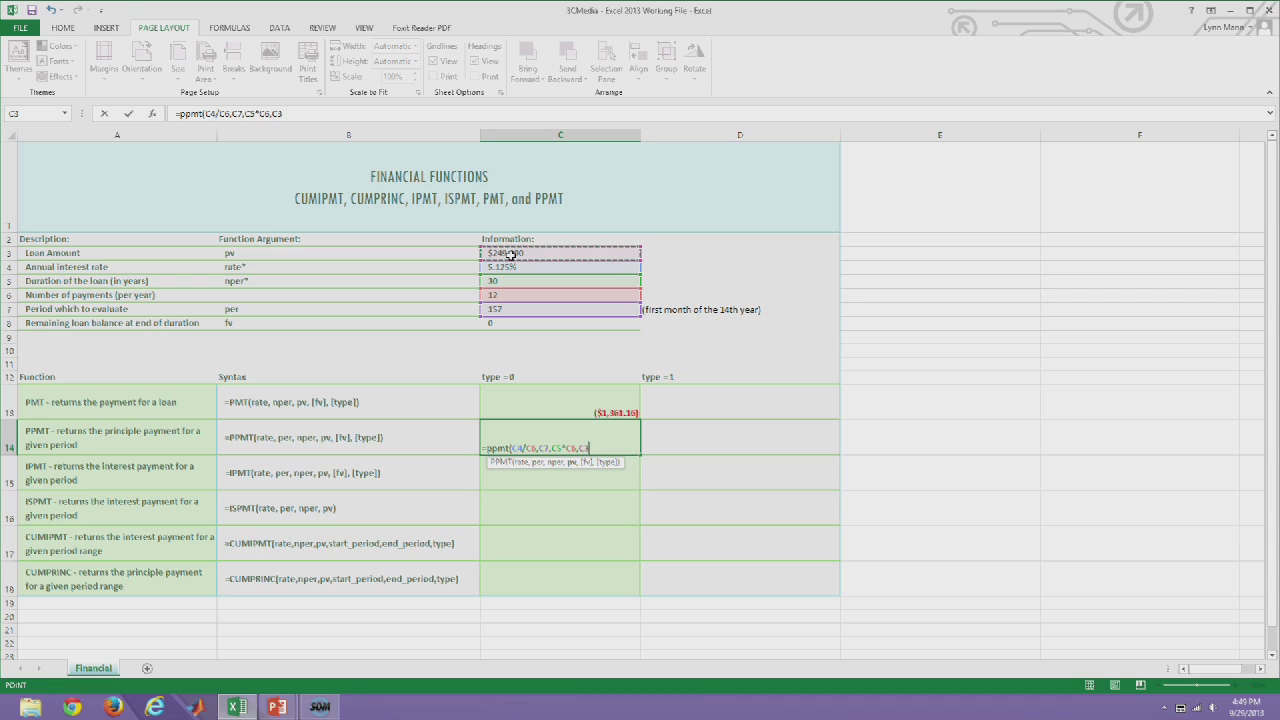
pyautogui.write(')')
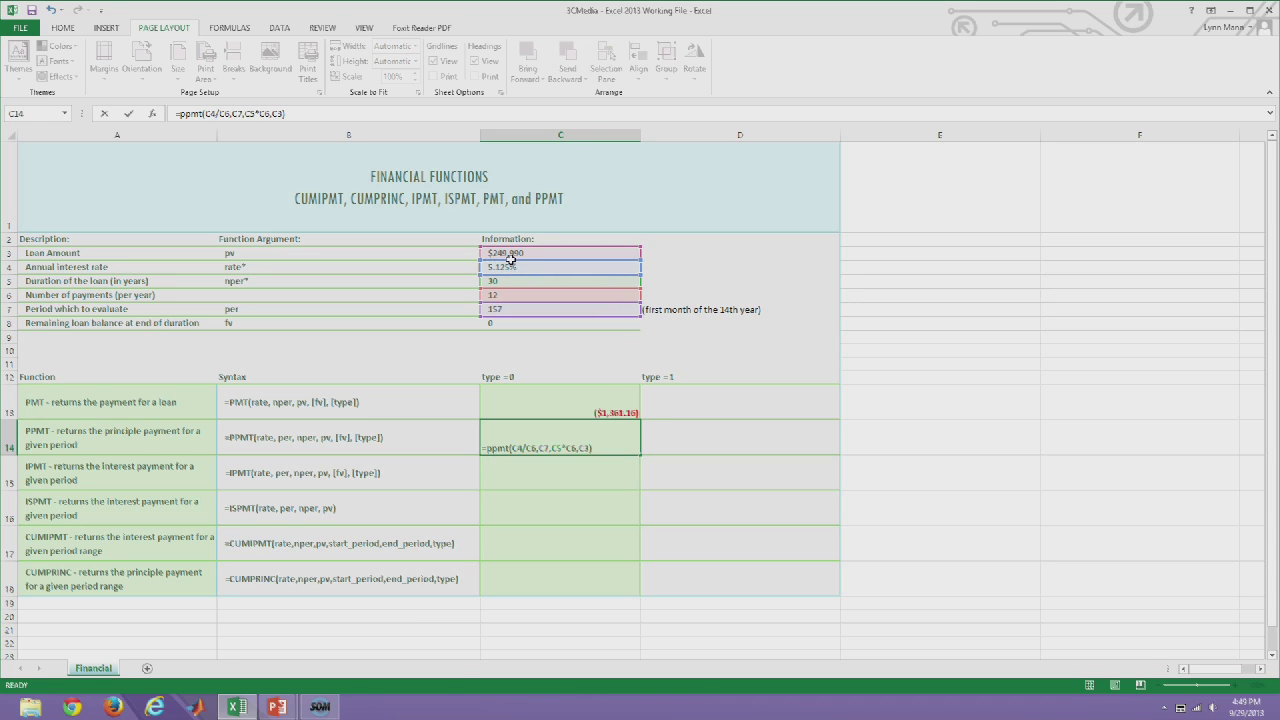
pyautogui.press('Return')
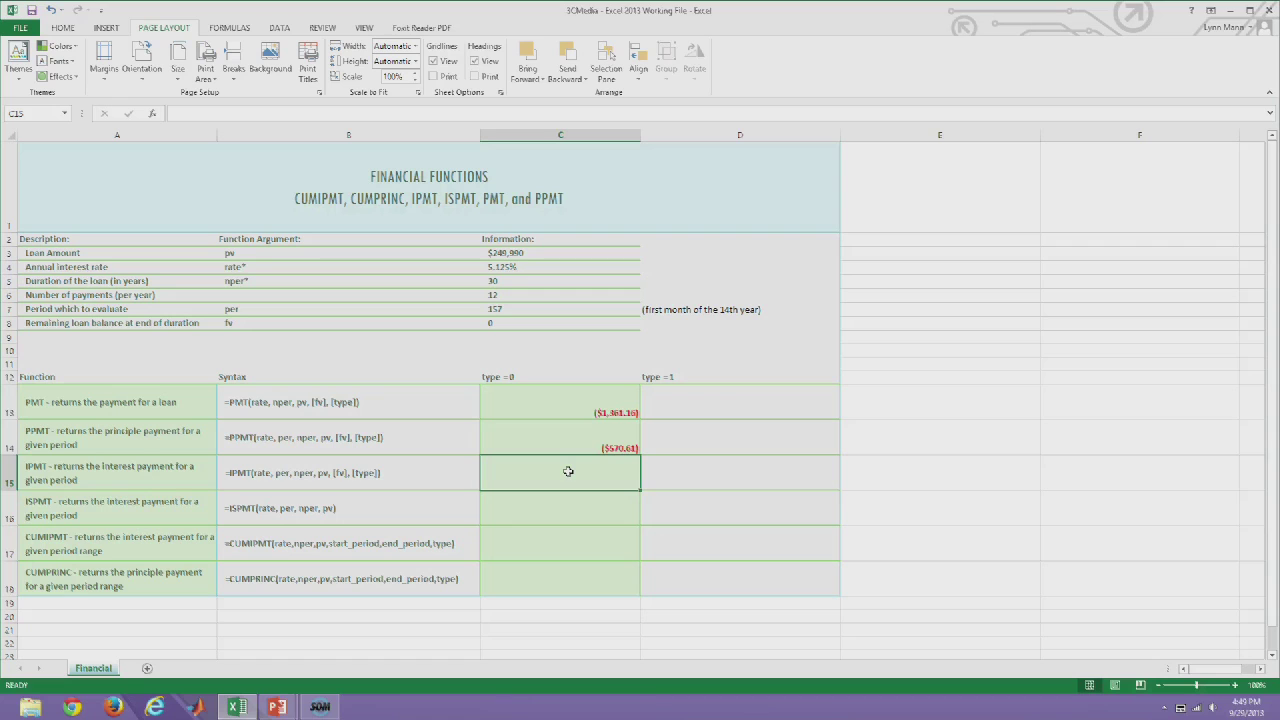
# Enter =C13-C14 in E15 as a check, giving ($790.56)
pyautogui.click(894, 477)
pyautogui.write('=')
pyautogui.click(598, 402)
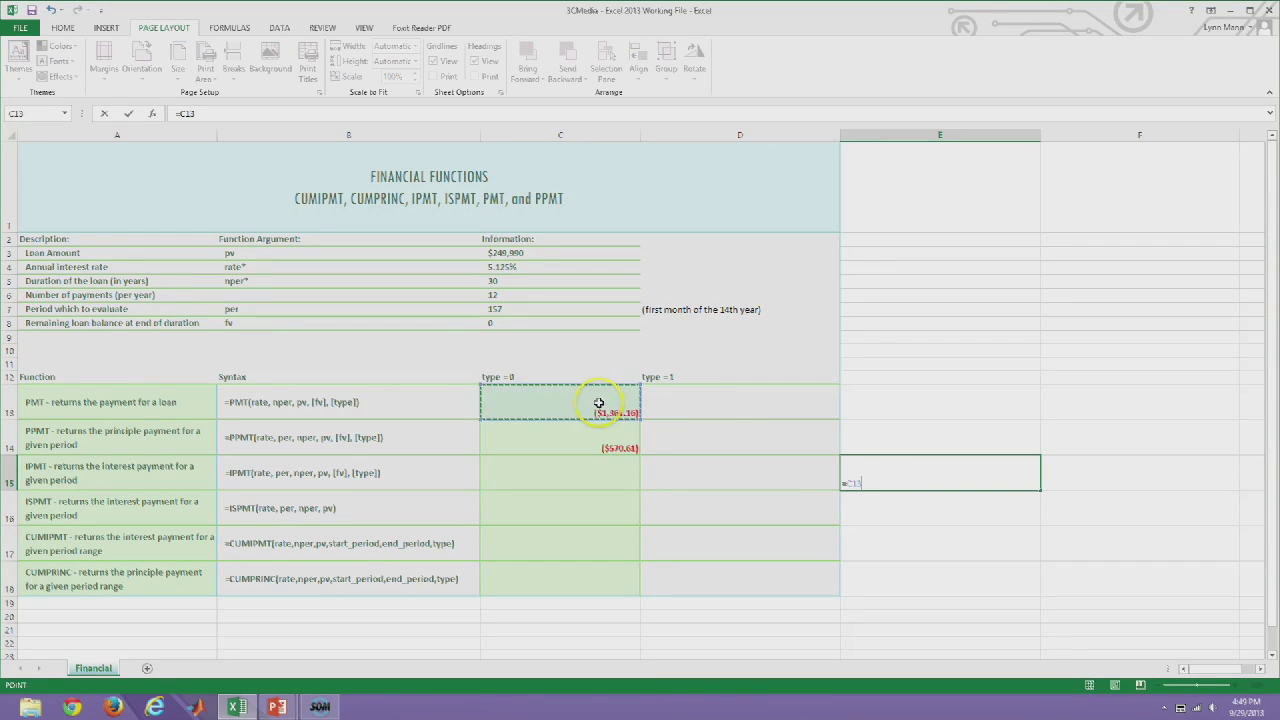
pyautogui.write('-')
pyautogui.click(604, 440)
pyautogui.press('Return')
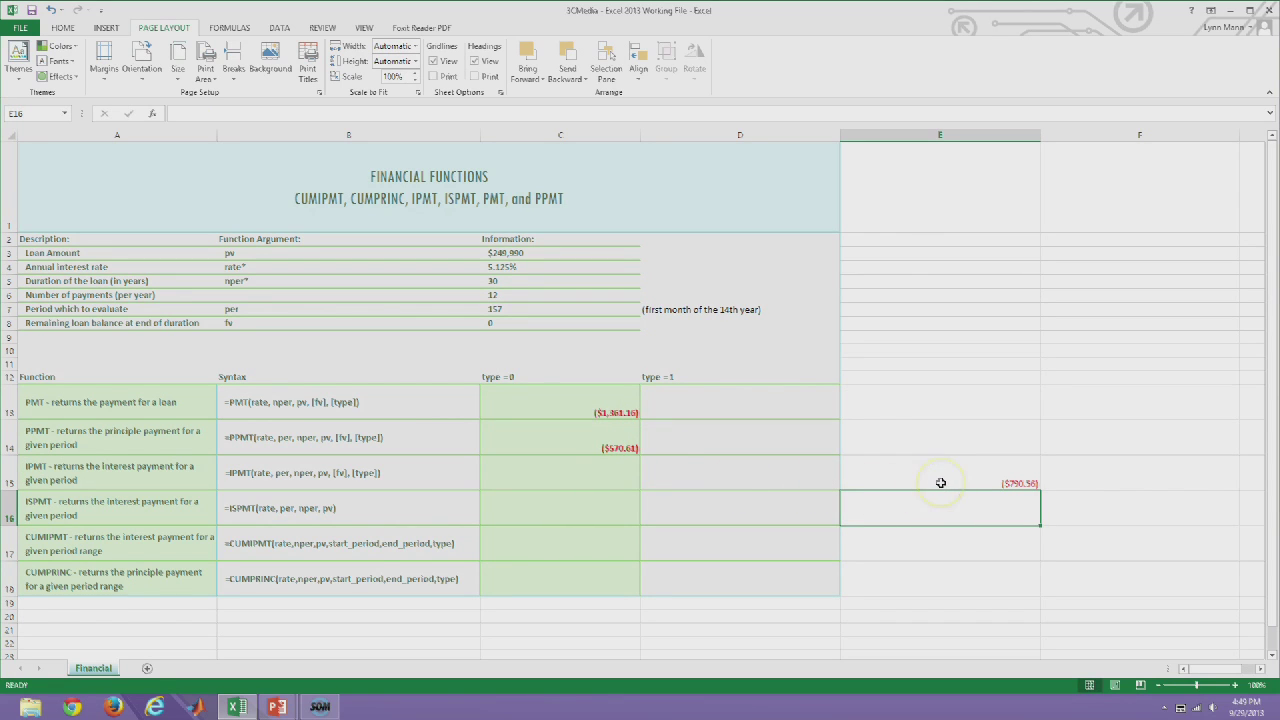
# Enter =ipmt(C4/C6,C7,C5*C6,C3) in C15 for the period 157 interest payment
pyautogui.click(605, 480)
pyautogui.click(603, 481)
pyautogui.write('=ipmt')
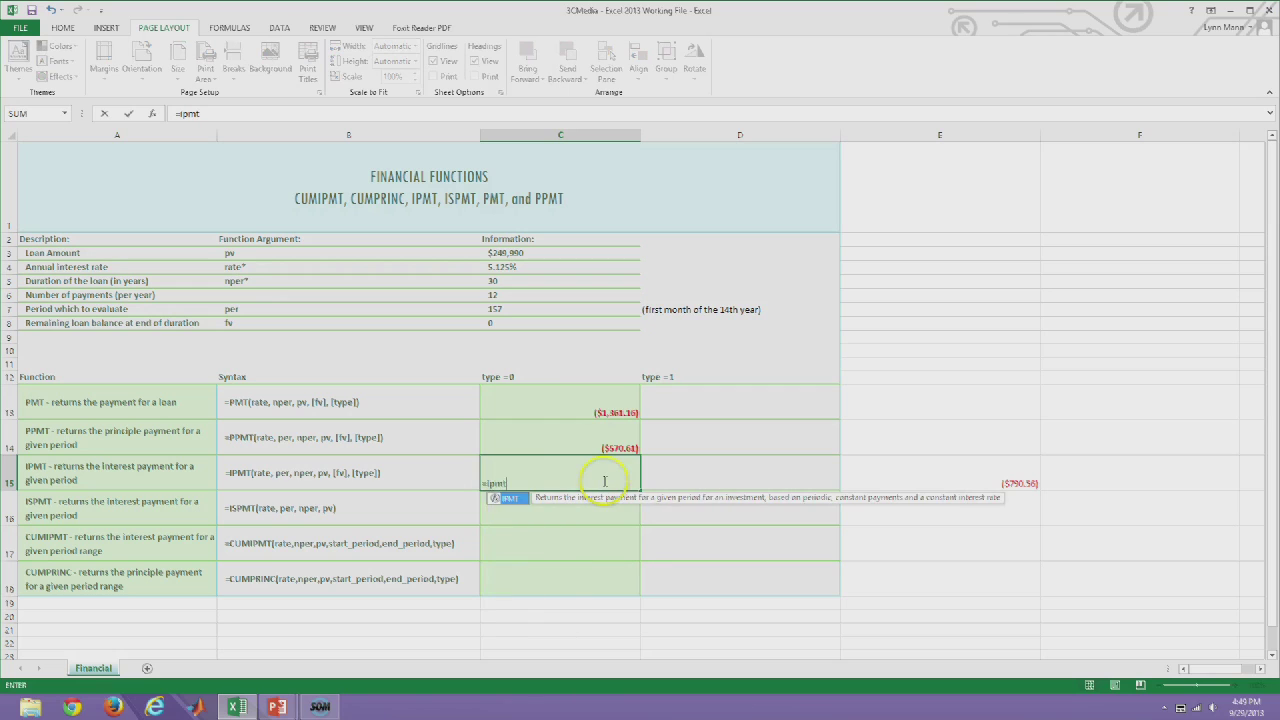
pyautogui.write('(')
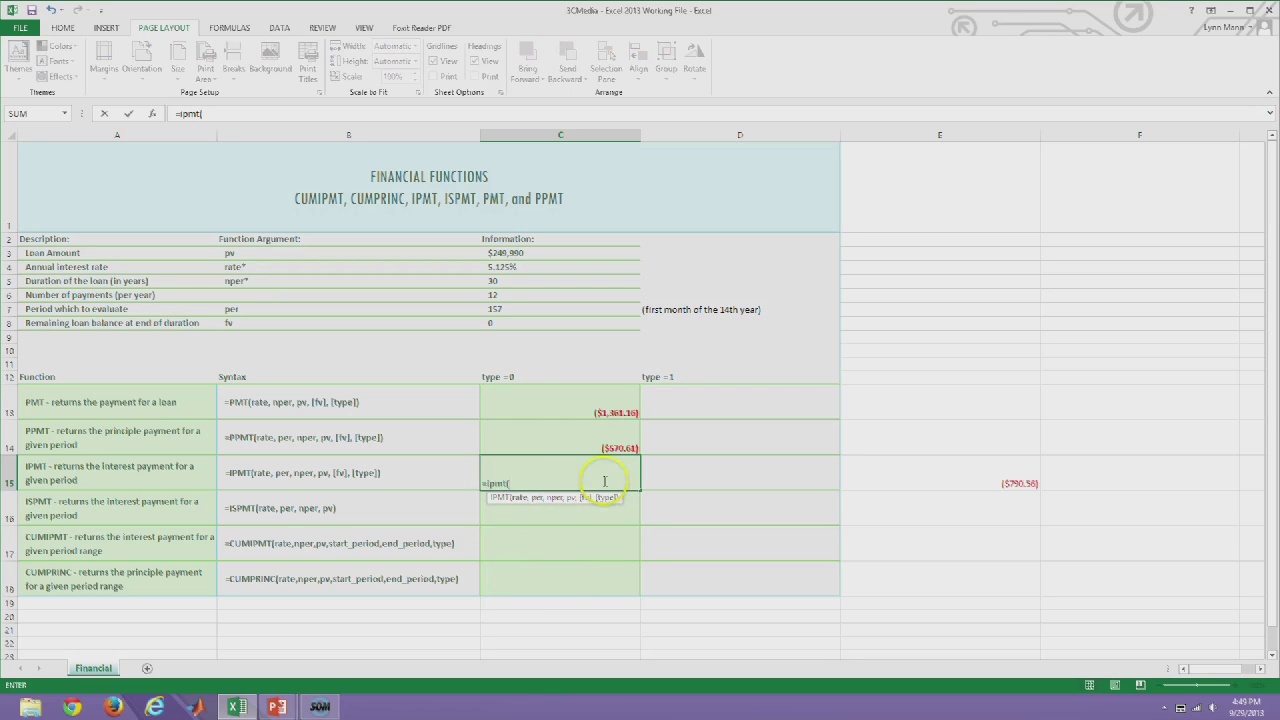
pyautogui.click(509, 268)
pyautogui.write('/')
pyautogui.click(503, 294)
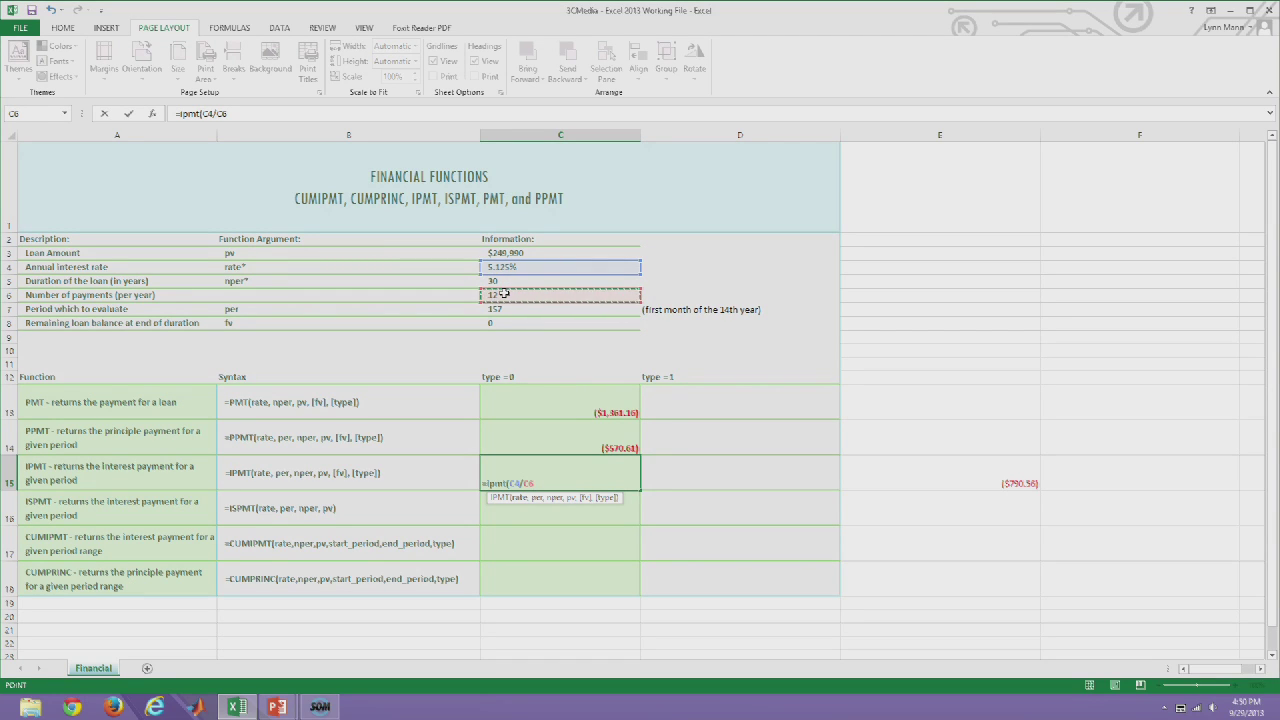
pyautogui.write(',')
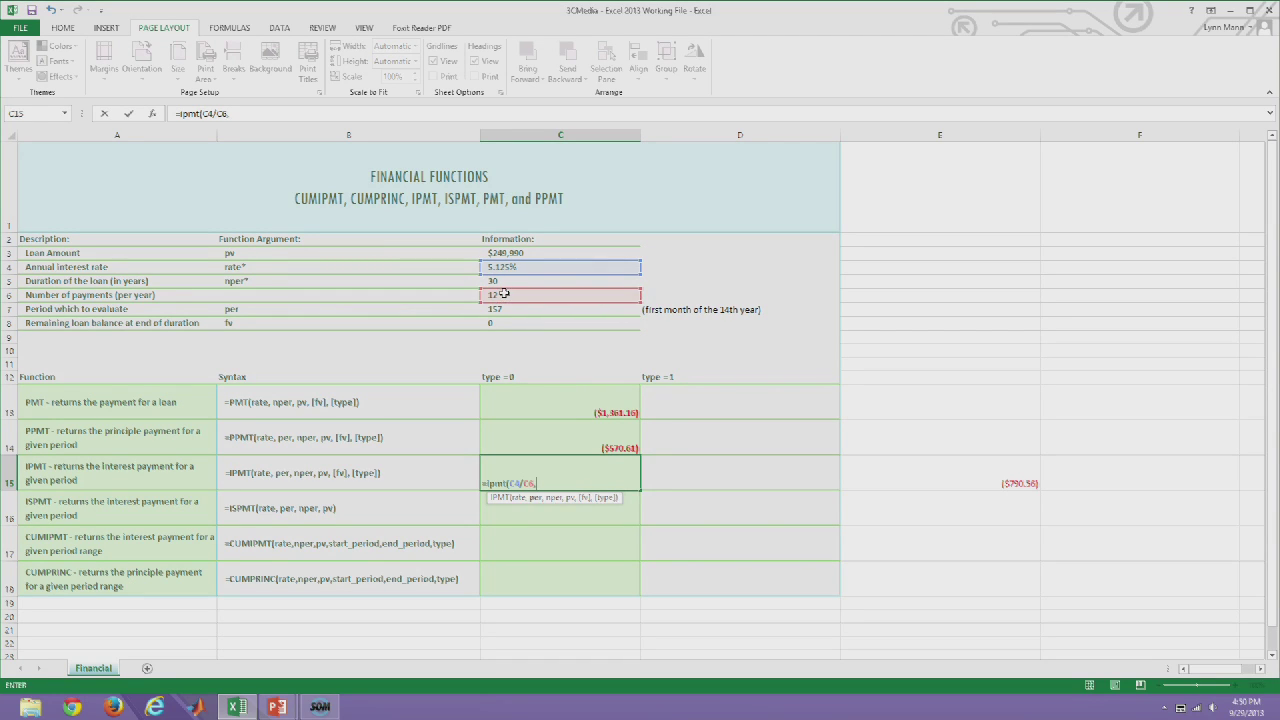
pyautogui.click(506, 316)
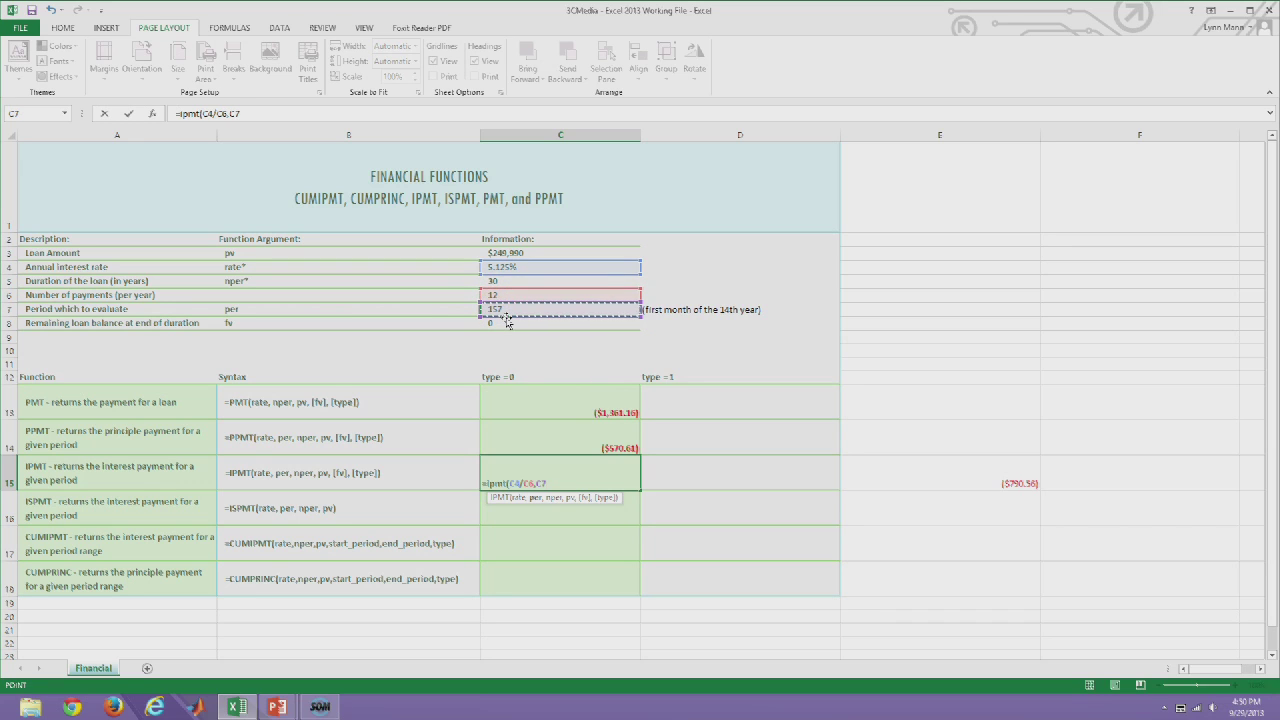
pyautogui.write(',')
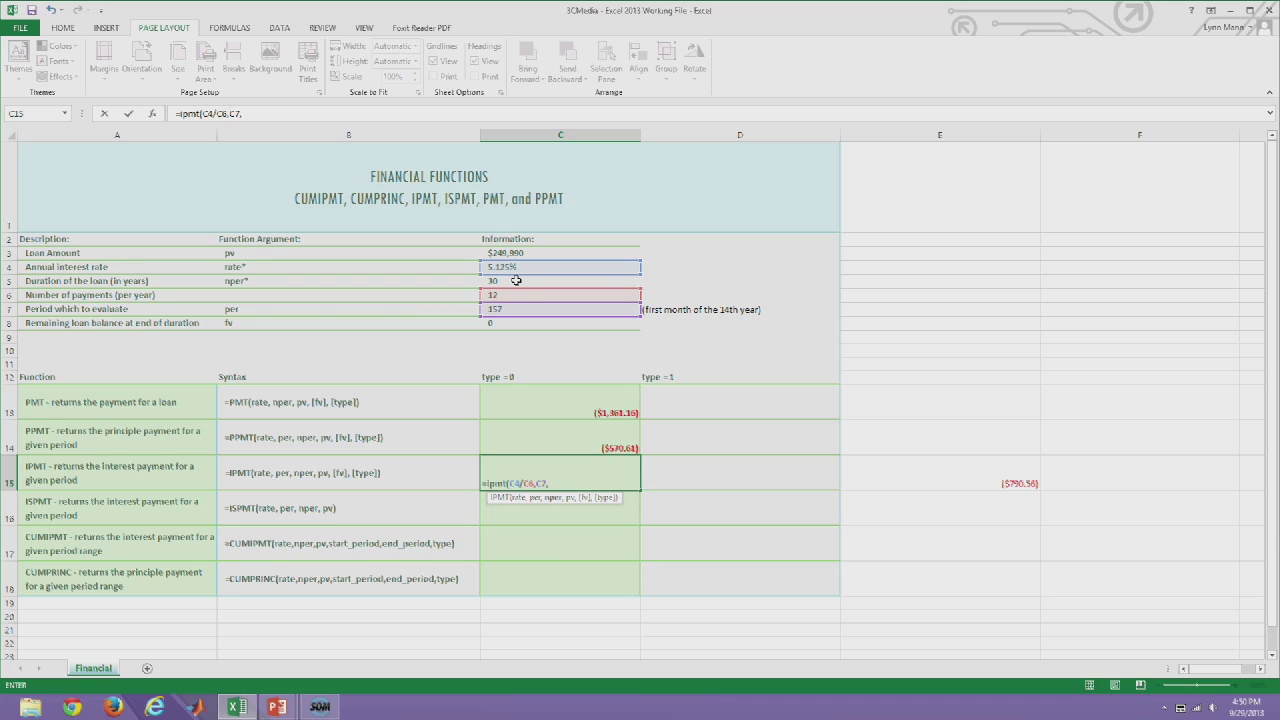
pyautogui.click(515, 280)
pyautogui.write('*')
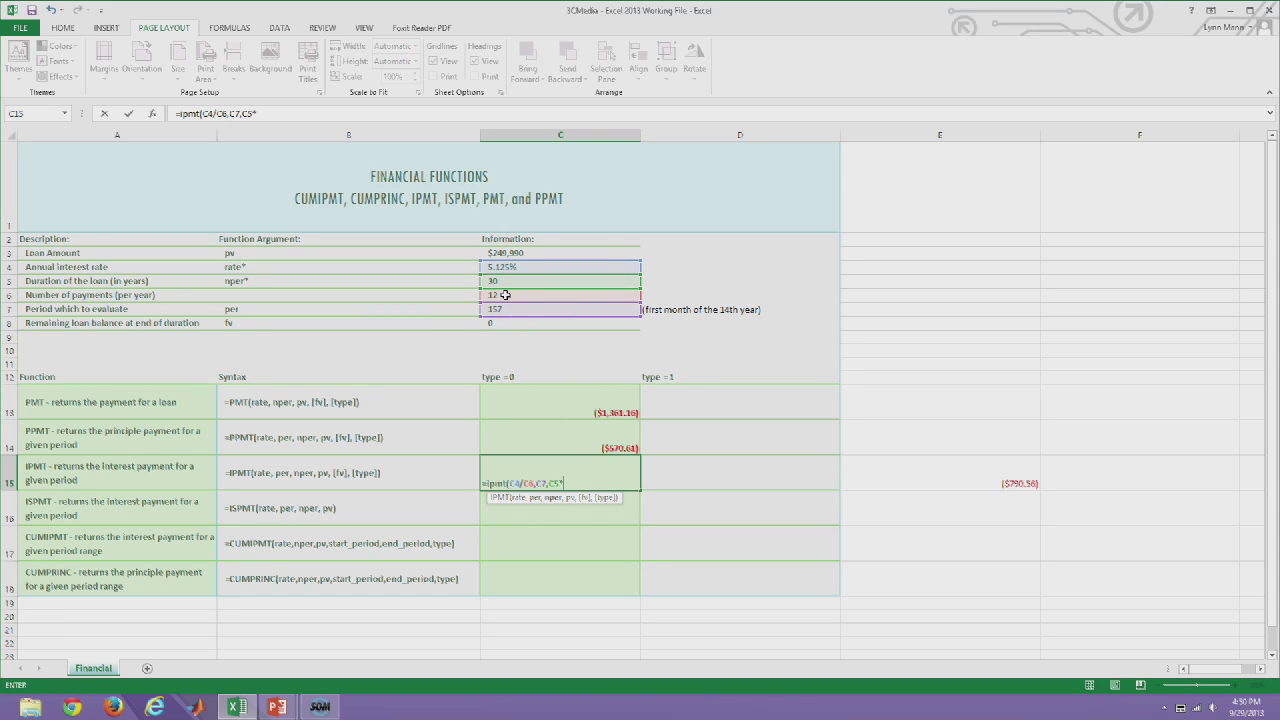
pyautogui.click(505, 295)
pyautogui.write(',')
pyautogui.click(512, 254)
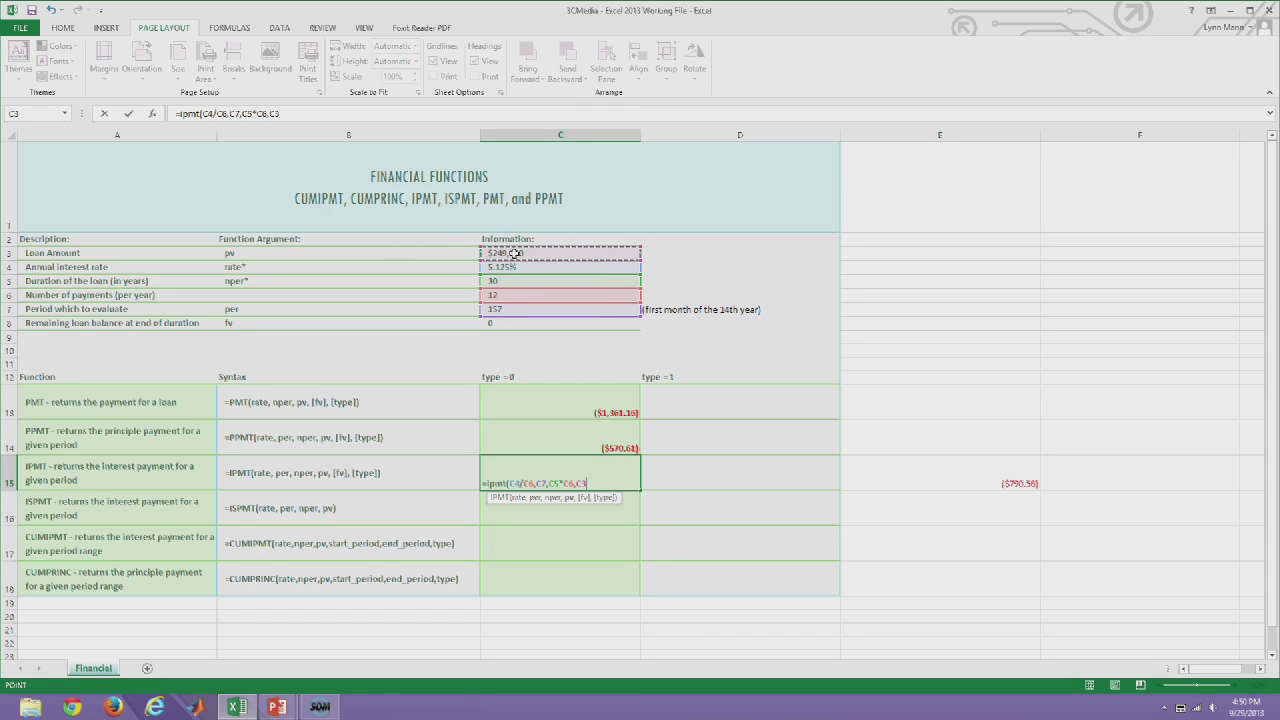
pyautogui.write(')')
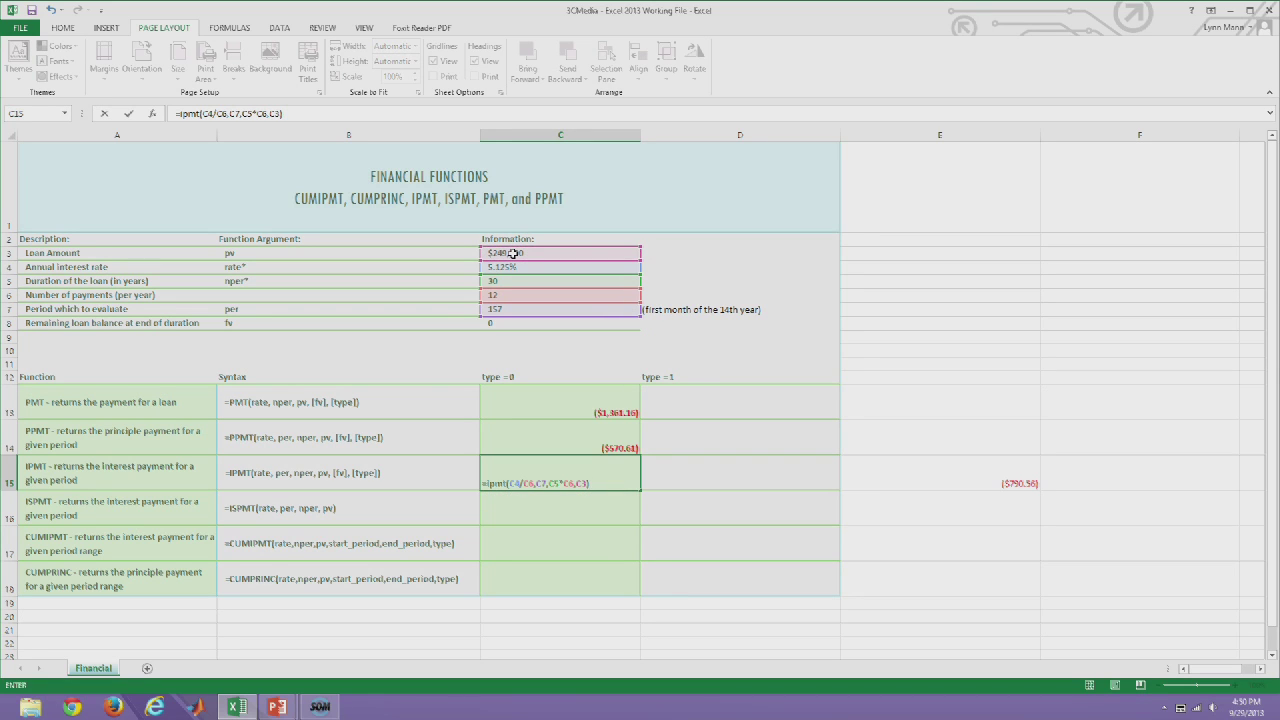
pyautogui.press('Return')
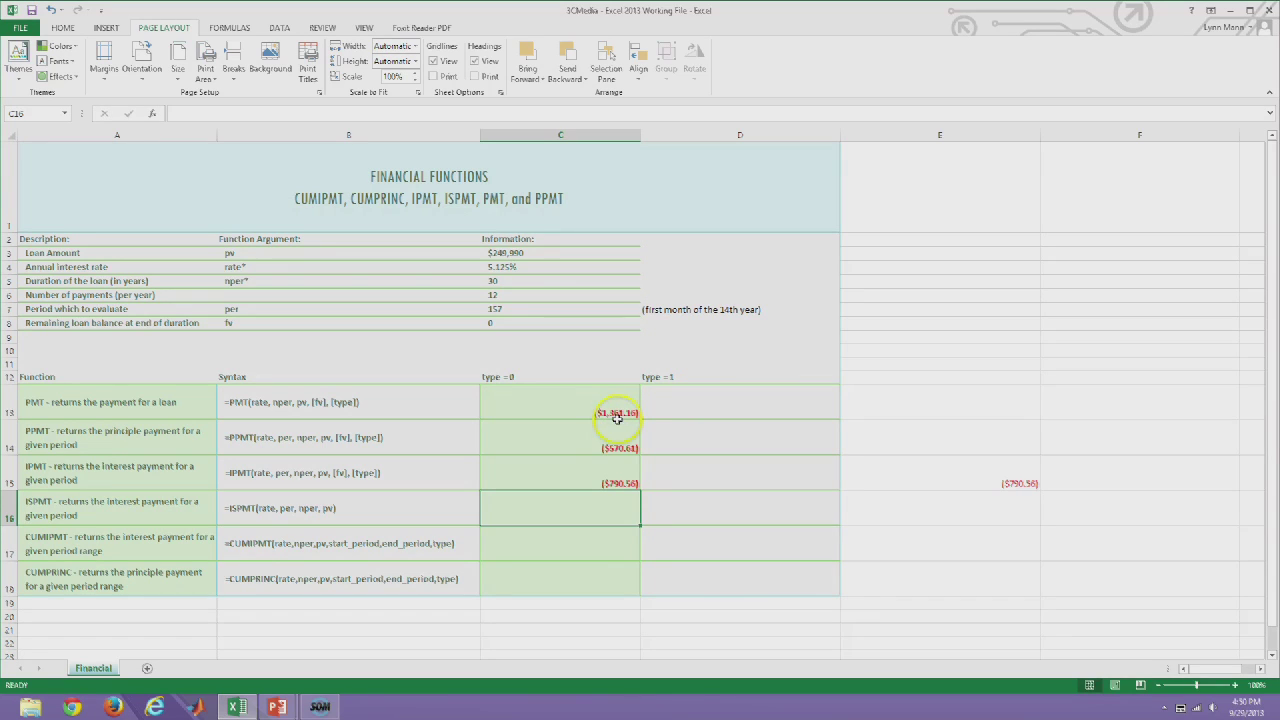
# Enter =pmt(C4/C6,C5*C6,C3,,1) in D13 with type 1, giving ($1,355.37)
pyautogui.click(678, 411)
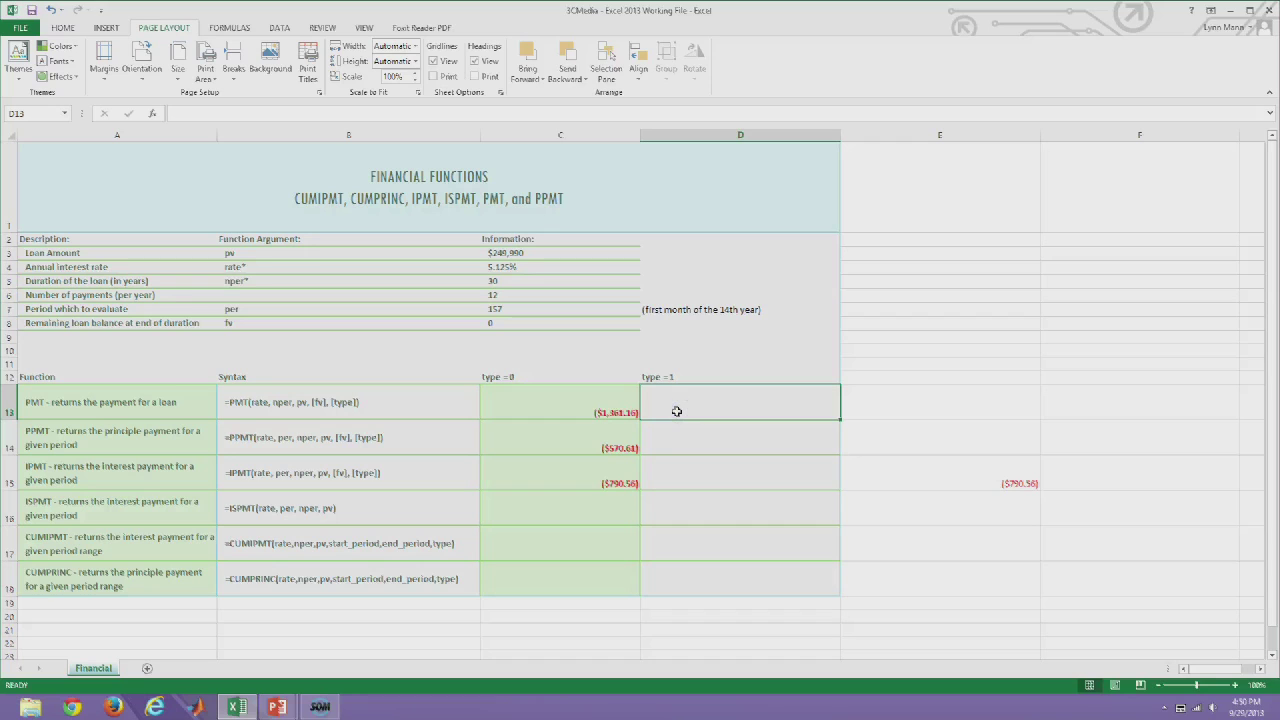
pyautogui.write('=pmt(')
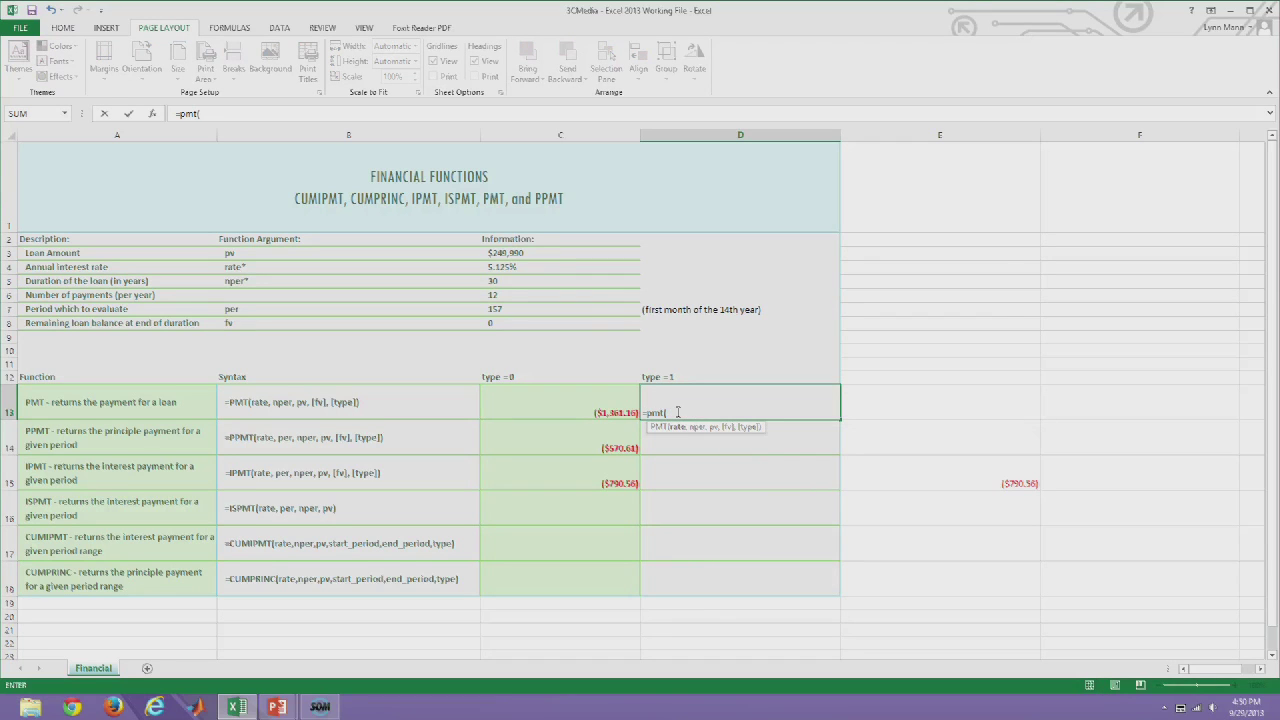
pyautogui.click(525, 266)
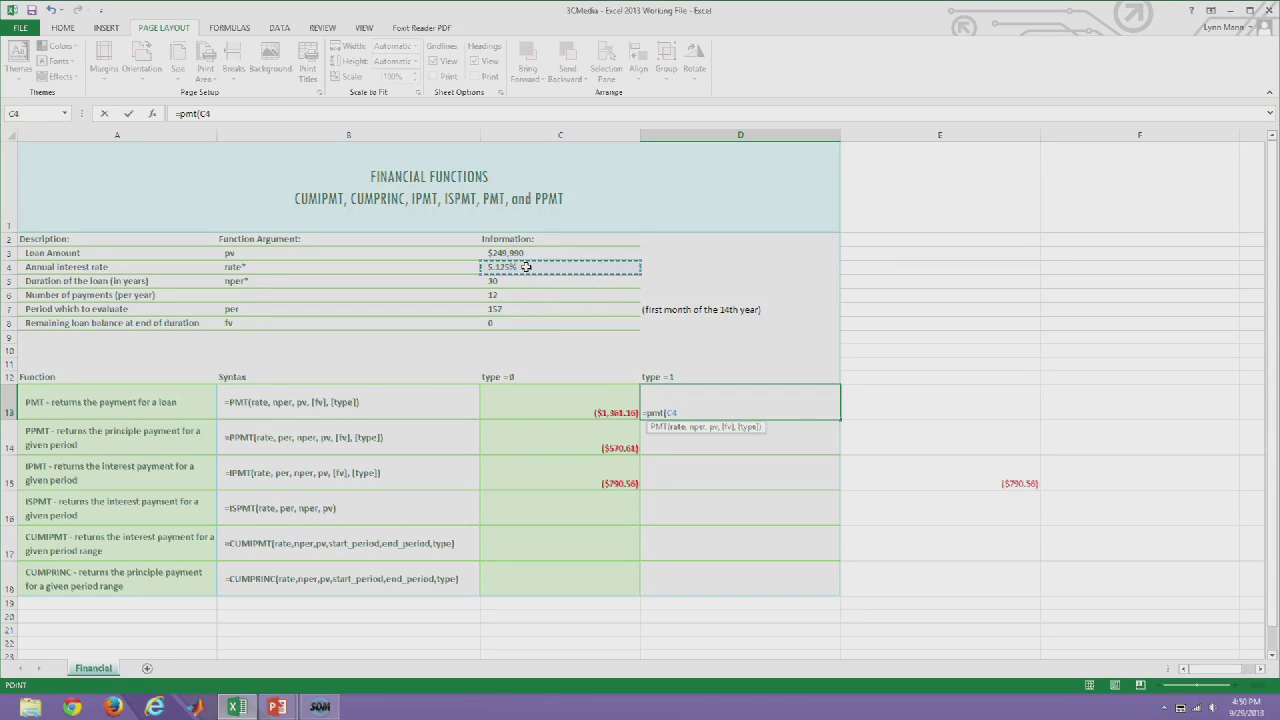
pyautogui.write('/')
pyautogui.click(525, 295)
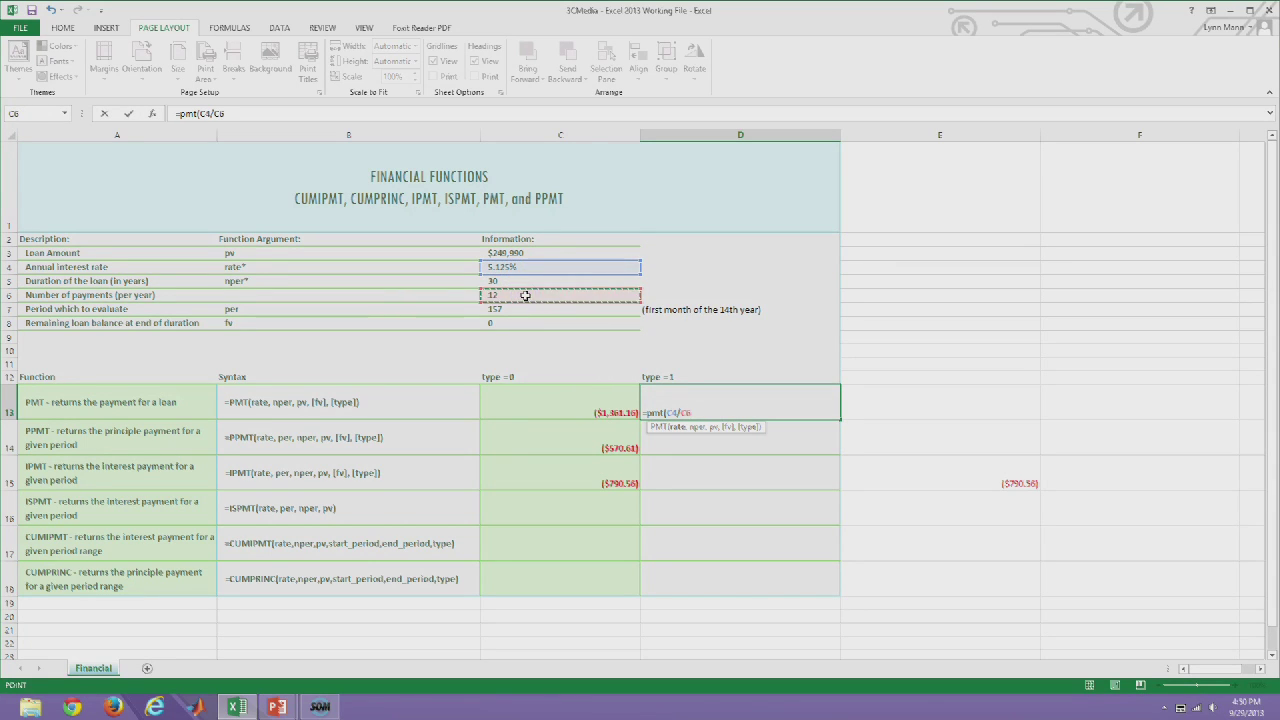
pyautogui.write(',')
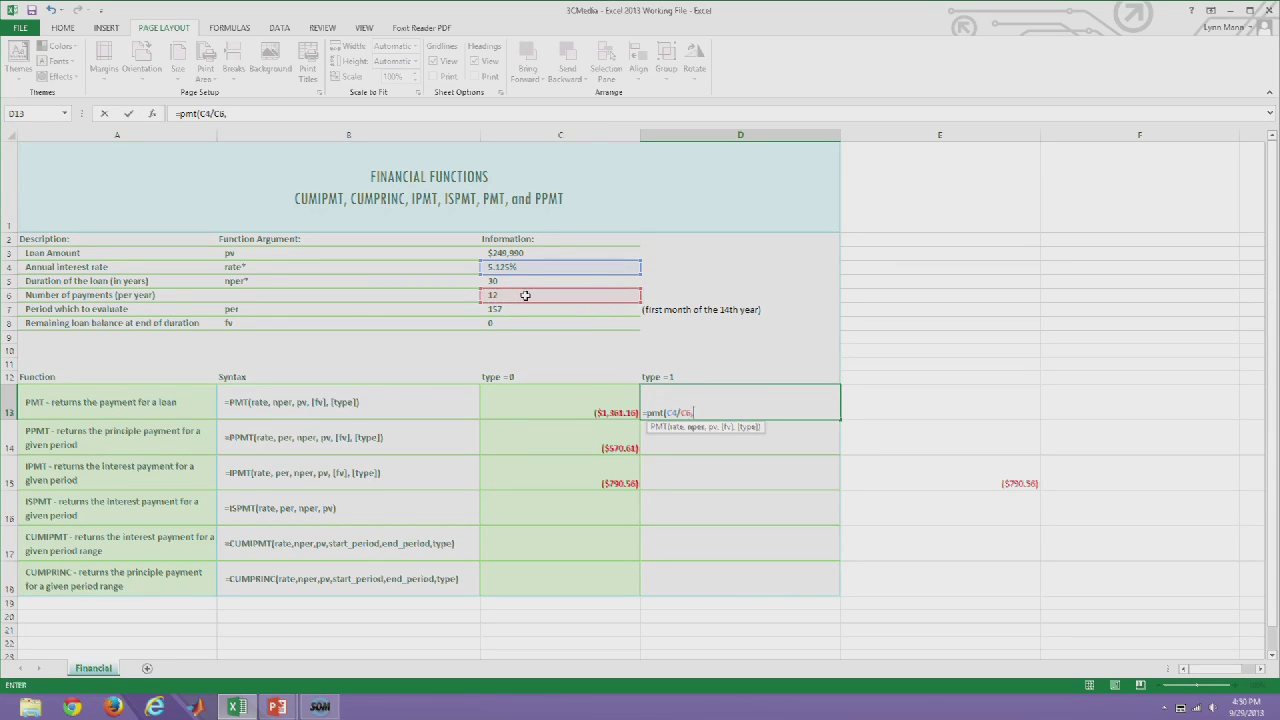
pyautogui.click(512, 282)
pyautogui.write('*')
pyautogui.click(515, 296)
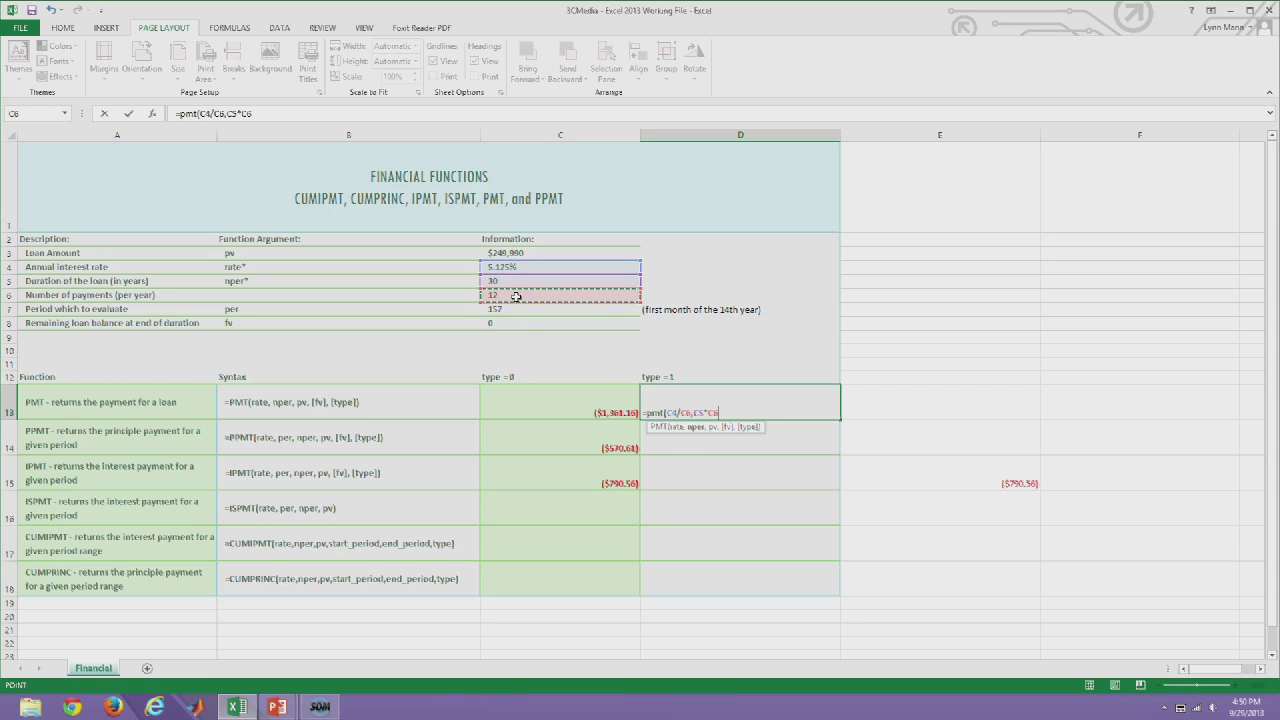
pyautogui.write(',')
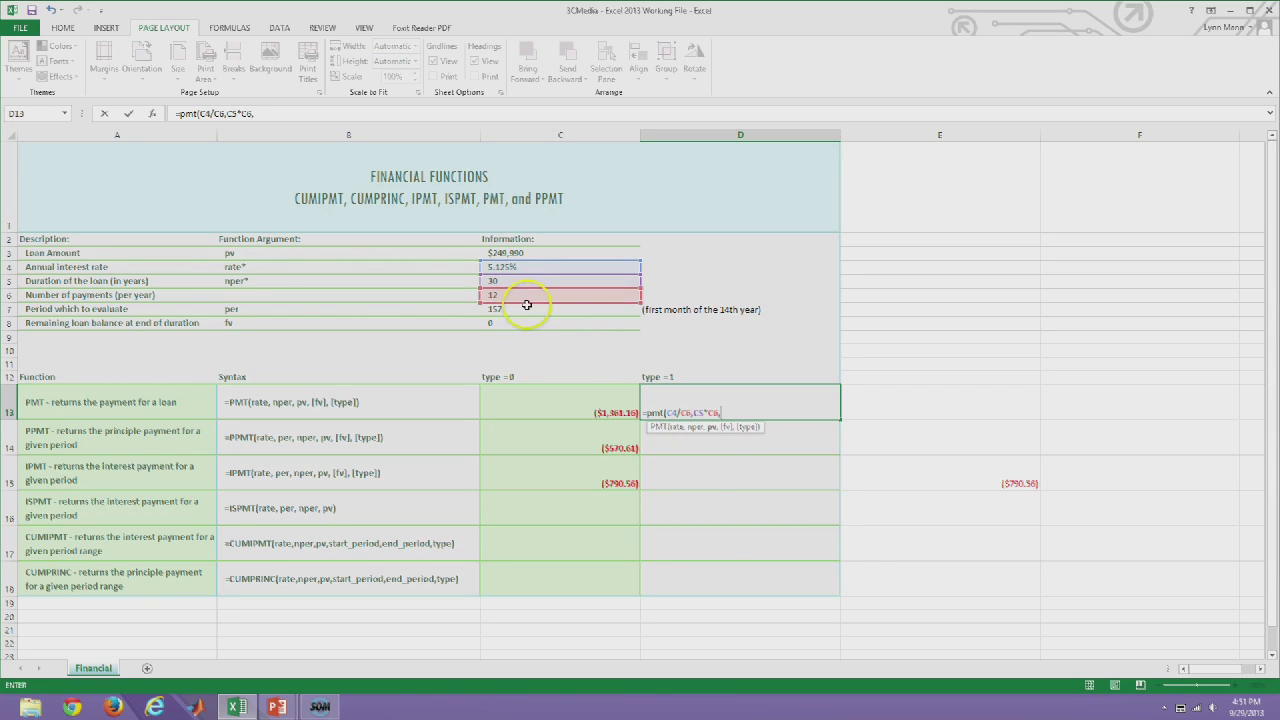
pyautogui.click(512, 253)
pyautogui.write(',')
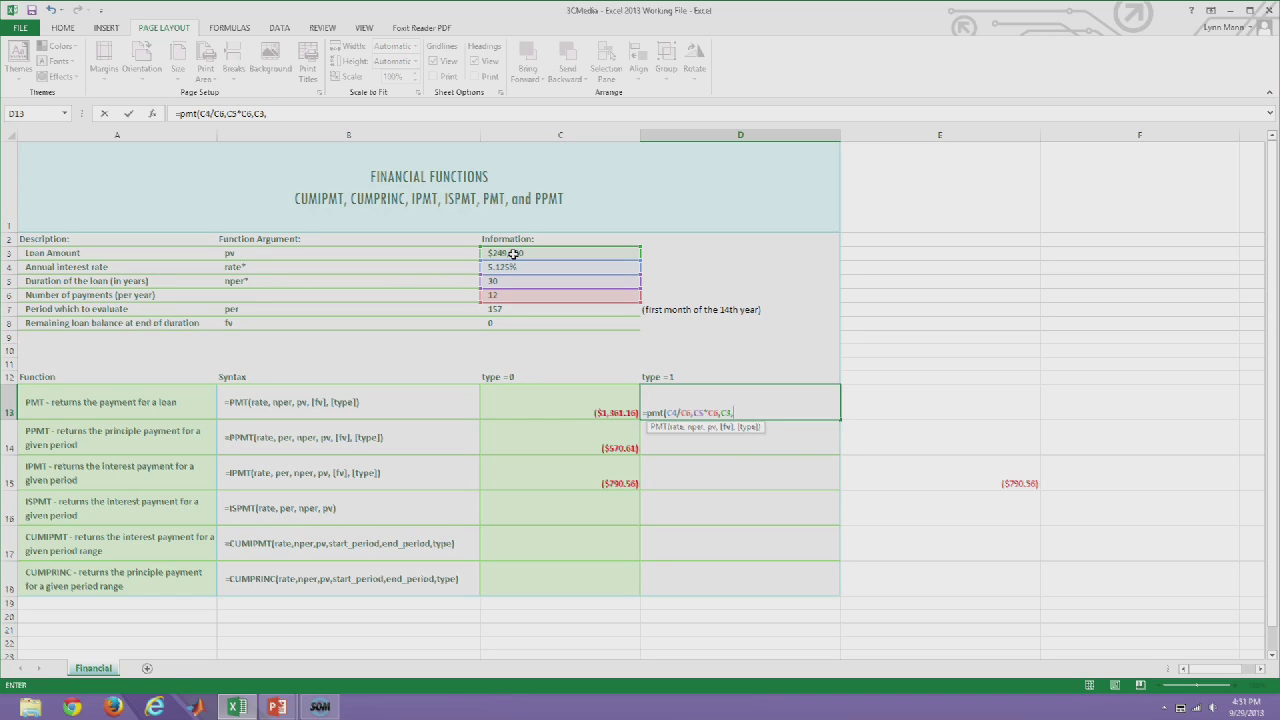
pyautogui.write(',')
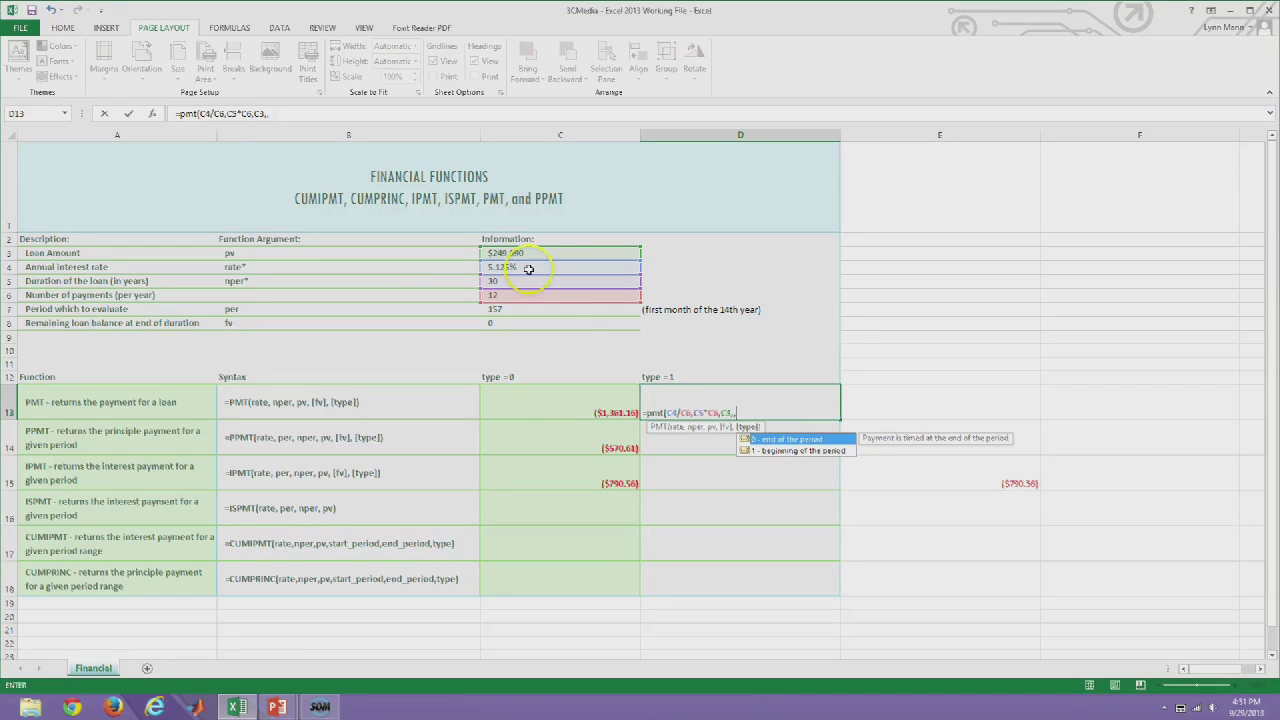
pyautogui.doubleClick(772, 452)
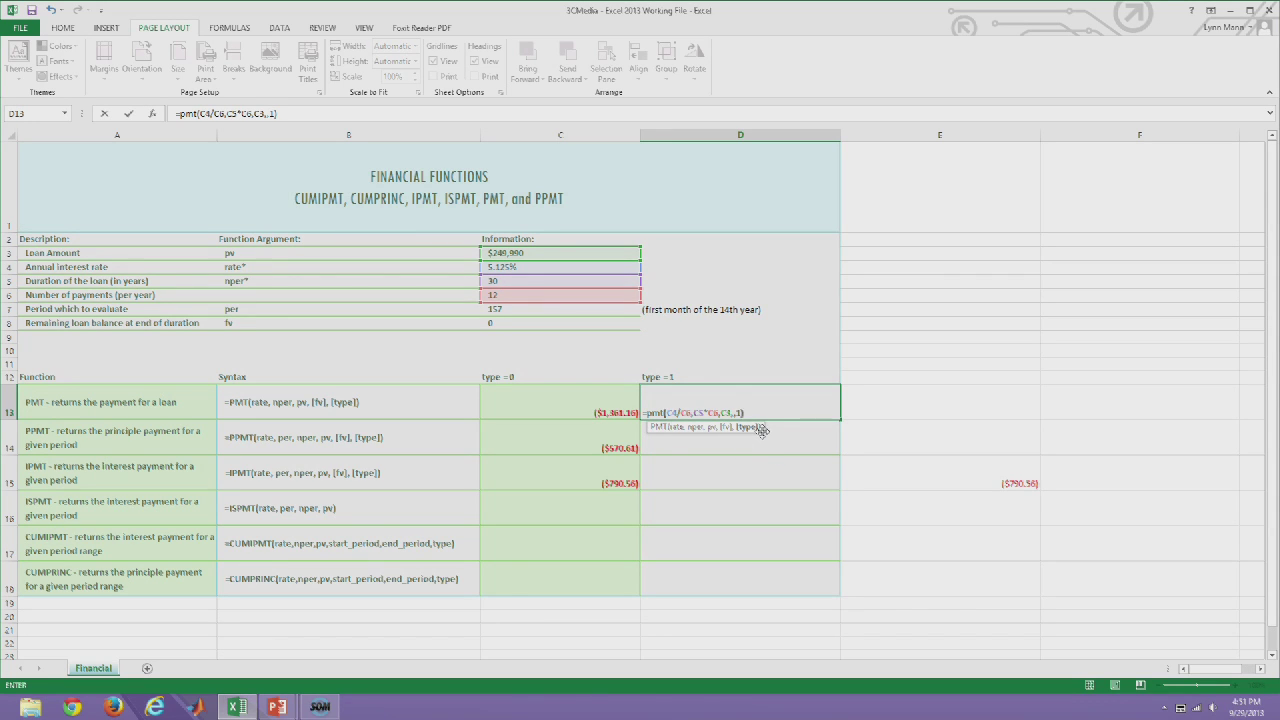
pyautogui.press('Return')
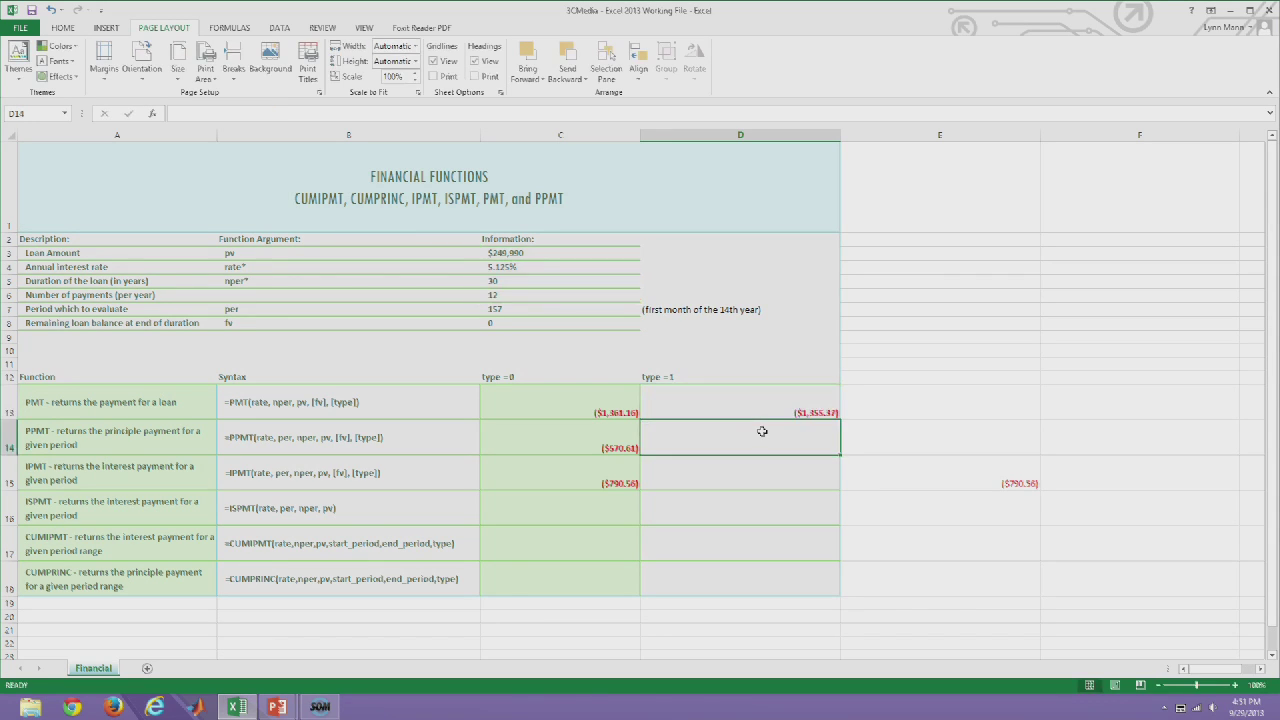
pyautogui.click(877, 412)
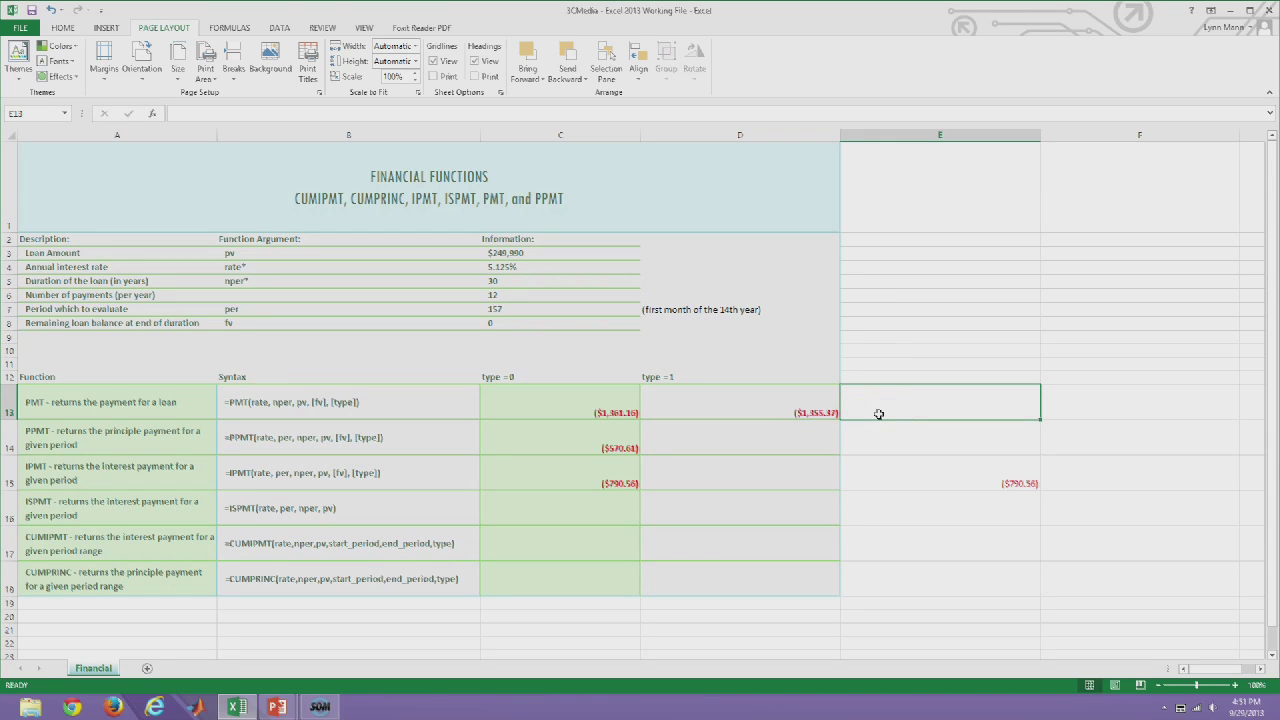
# Enter =C13-D13 in E13, showing the ($5.79) payment difference
pyautogui.write('=')
pyautogui.click(608, 403)
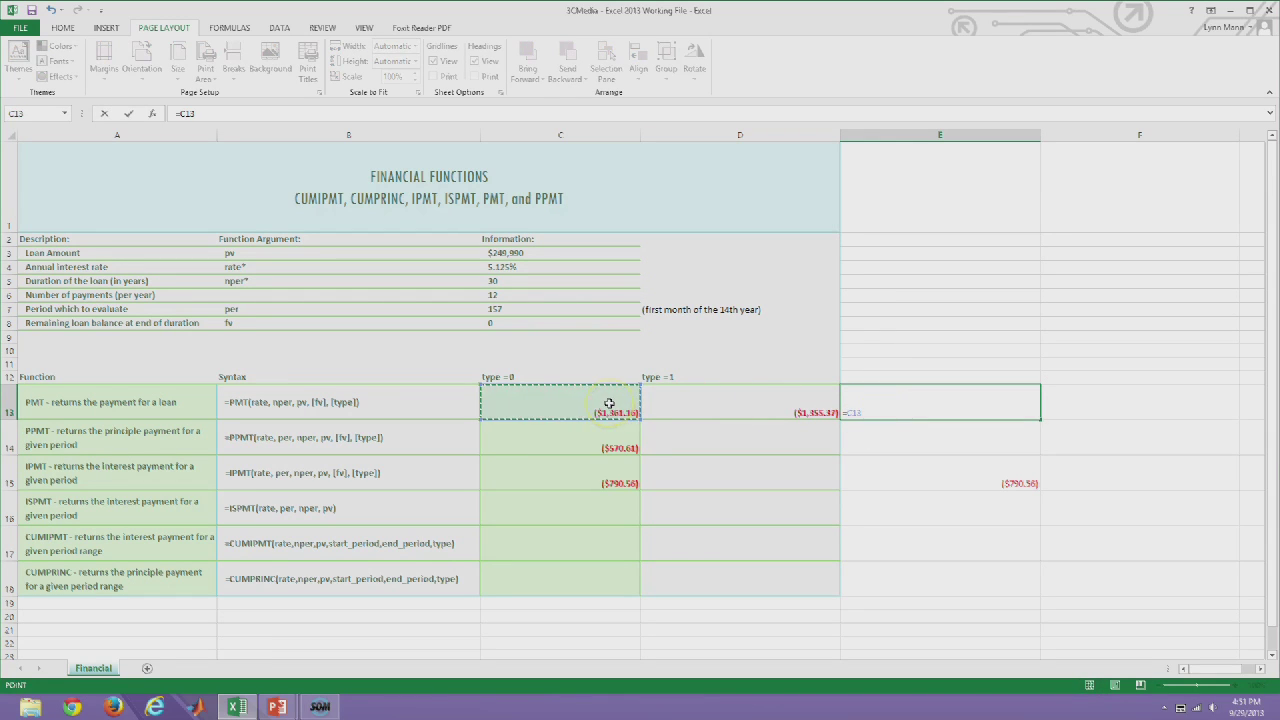
pyautogui.write('-')
pyautogui.click(720, 412)
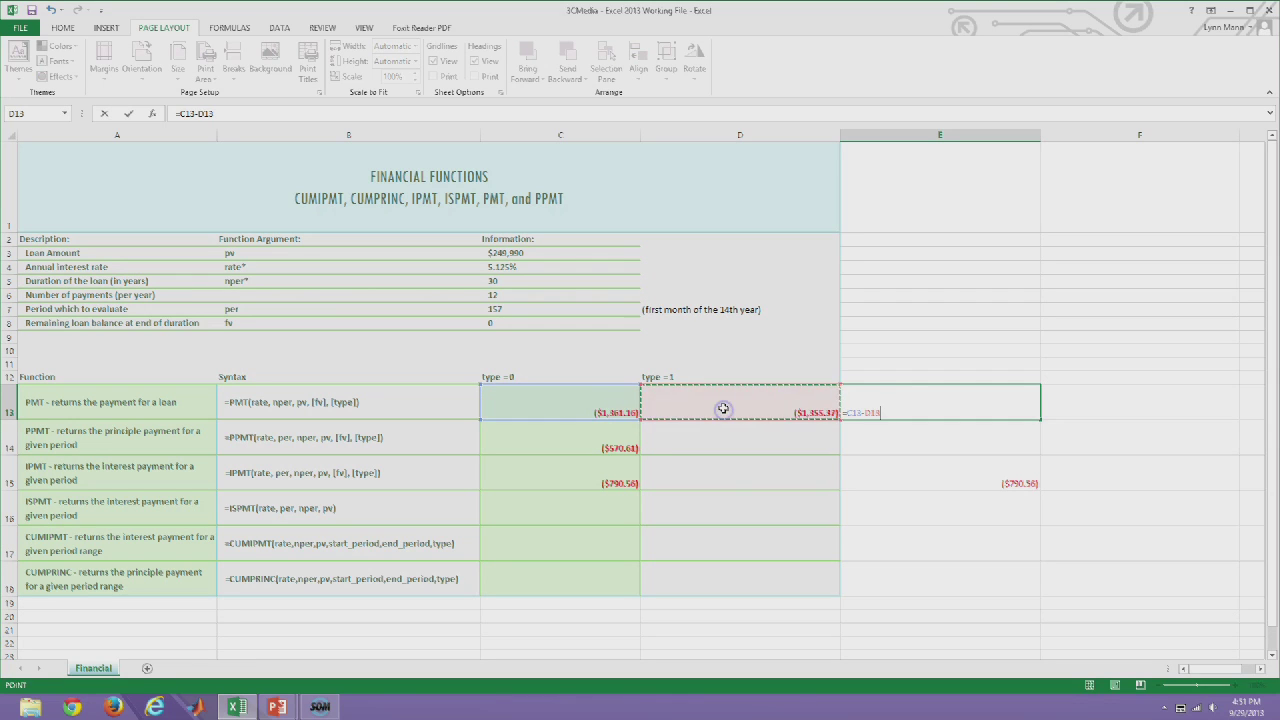
pyautogui.press('Return')
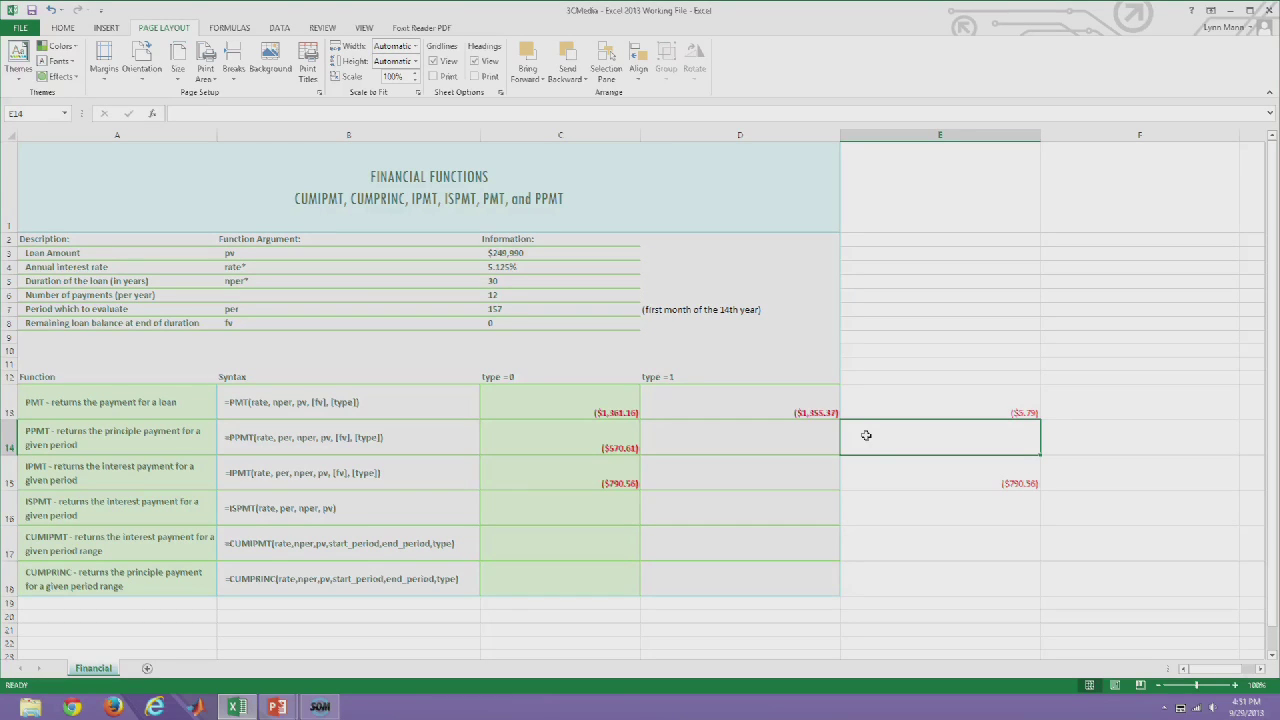
# Select D14 and start a =ppmt( formula
pyautogui.click(751, 440)
pyautogui.click(731, 439)
pyautogui.click(729, 440)
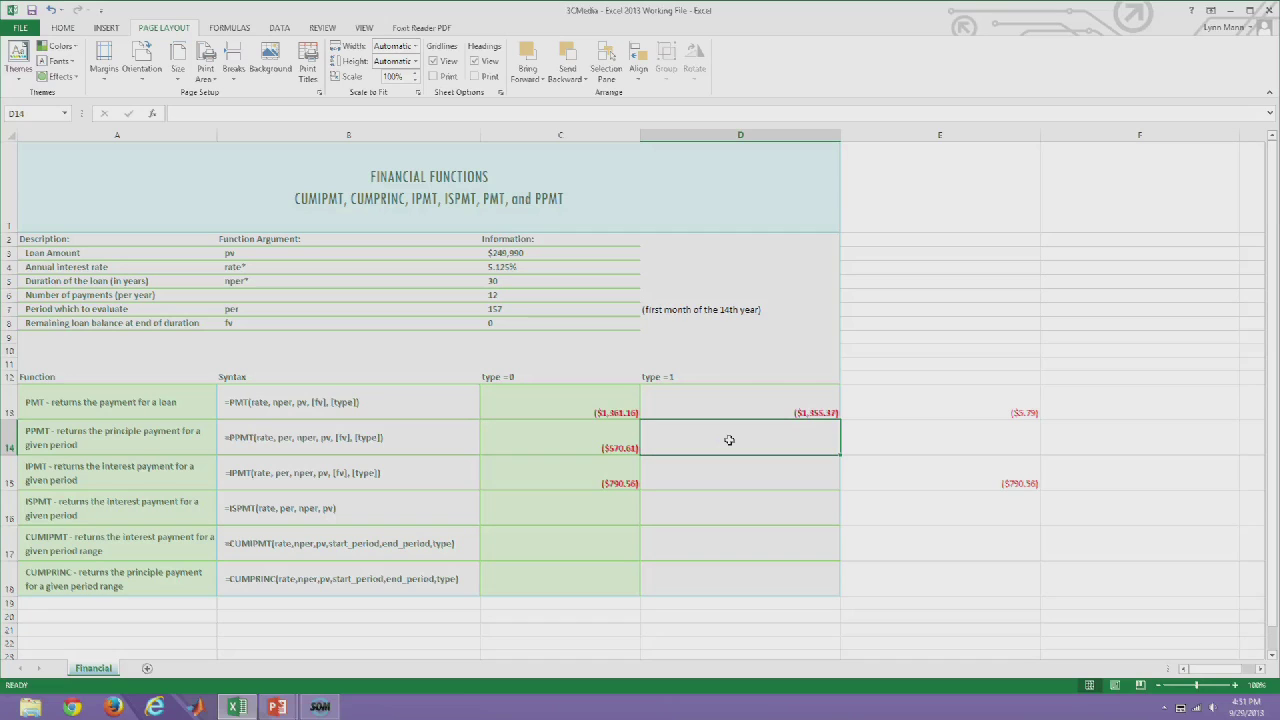
pyautogui.write('=ppmt(')
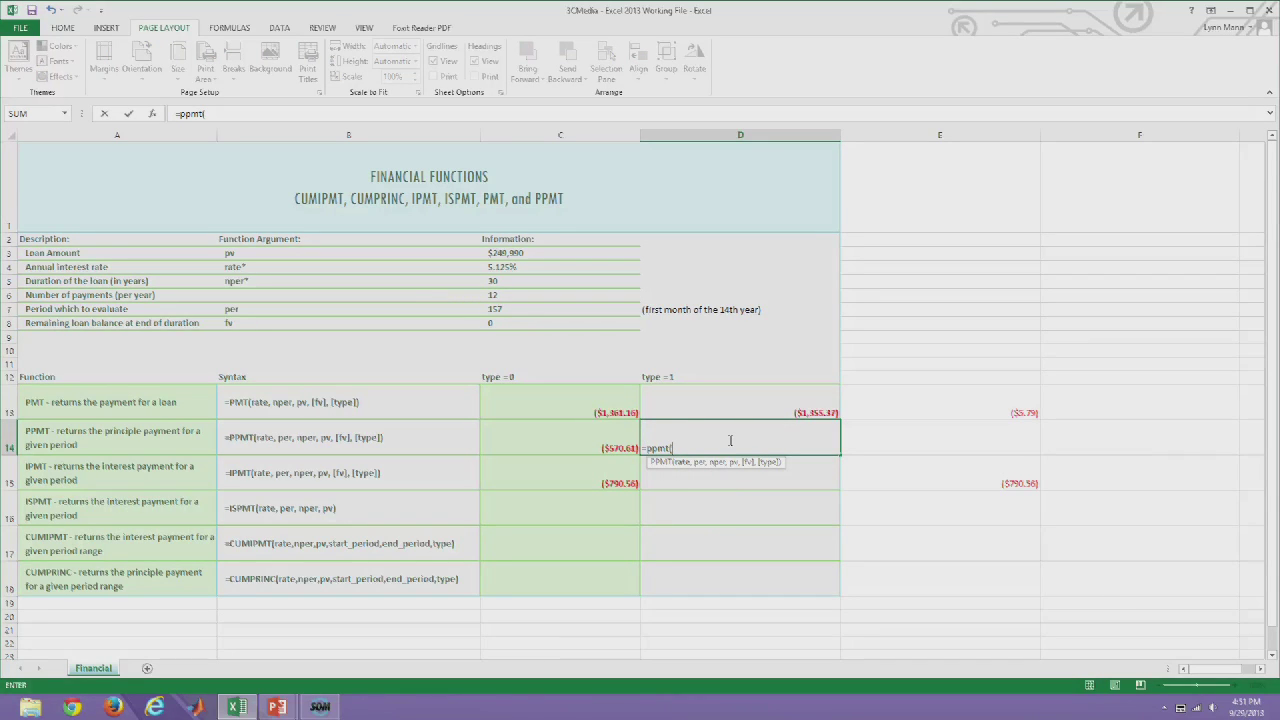
# Complete D14 as =ppmt(C4/C6,C7,C5*C6,C3,,1), giving ($568.18)
pyautogui.click(522, 267)
pyautogui.write('/')
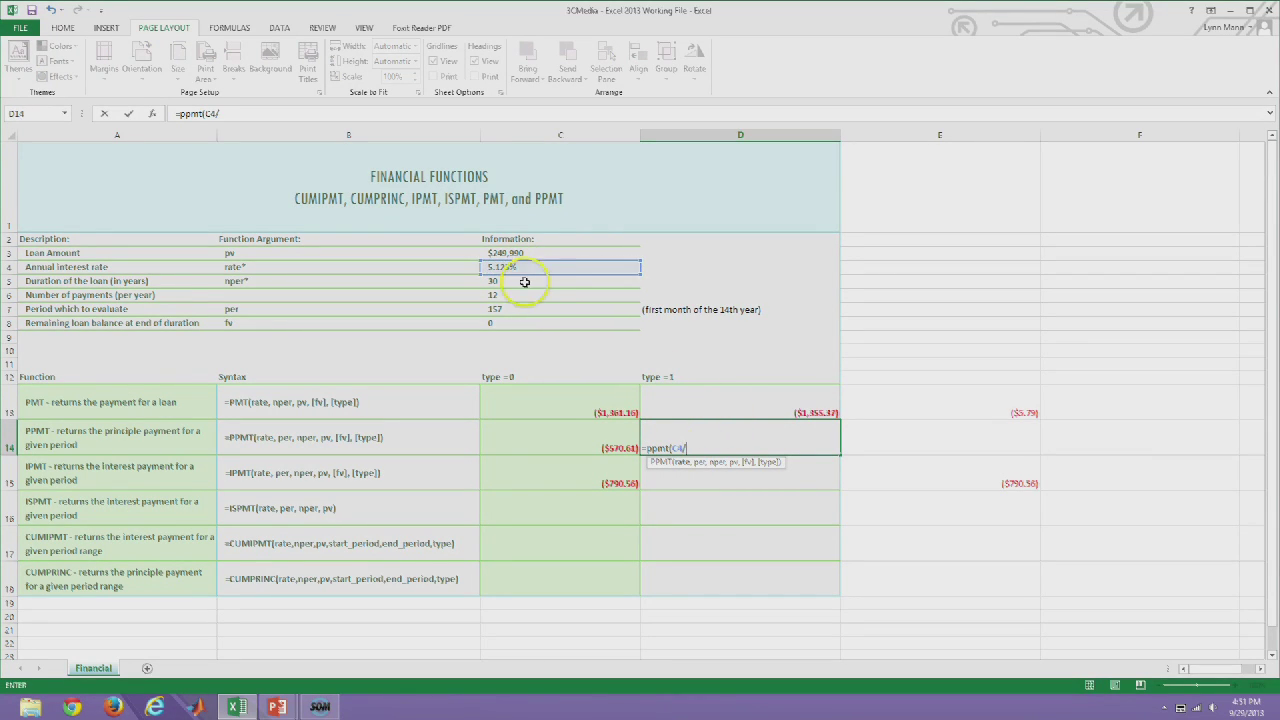
pyautogui.click(493, 281)
pyautogui.click(495, 294)
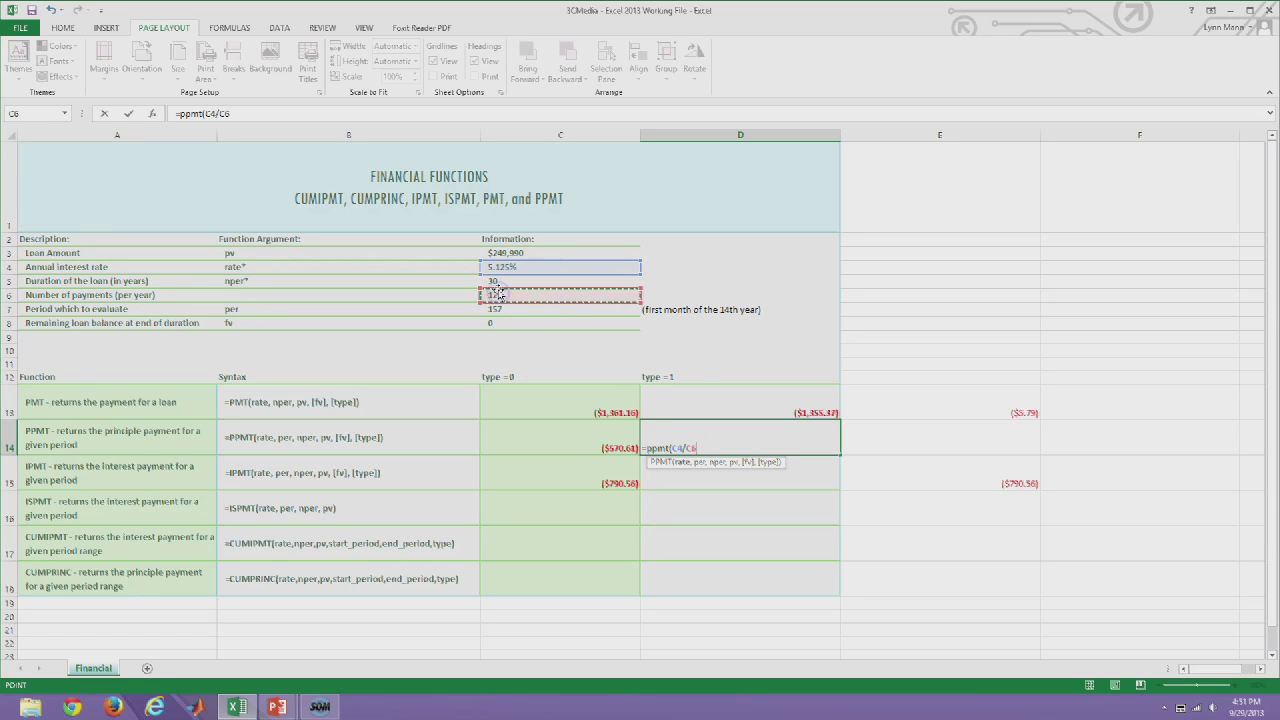
pyautogui.write(',')
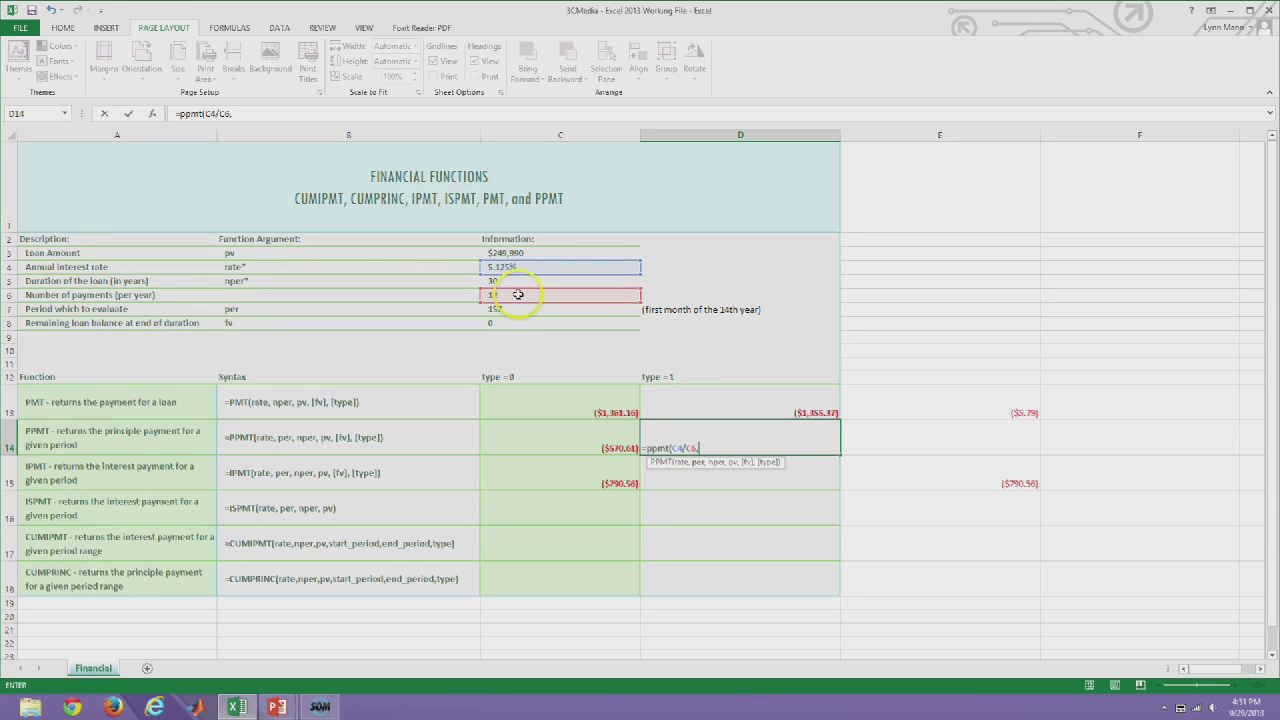
pyautogui.click(508, 309)
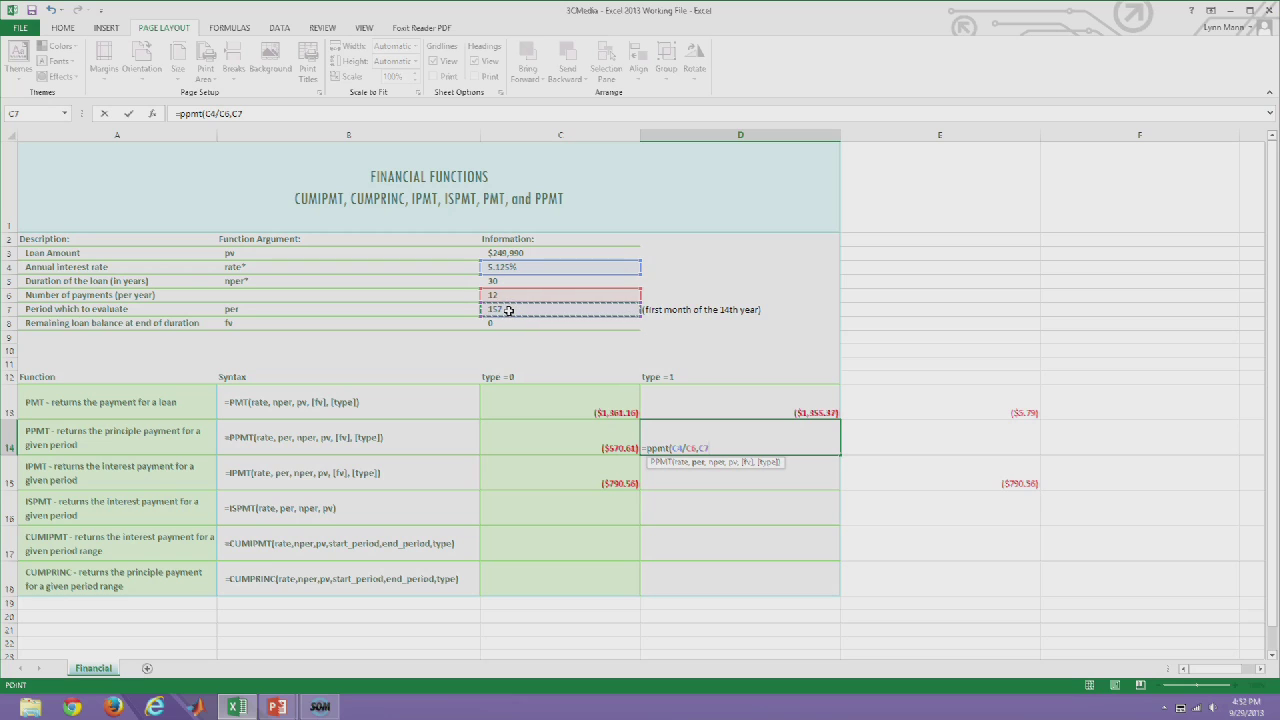
pyautogui.write(',')
pyautogui.click(504, 280)
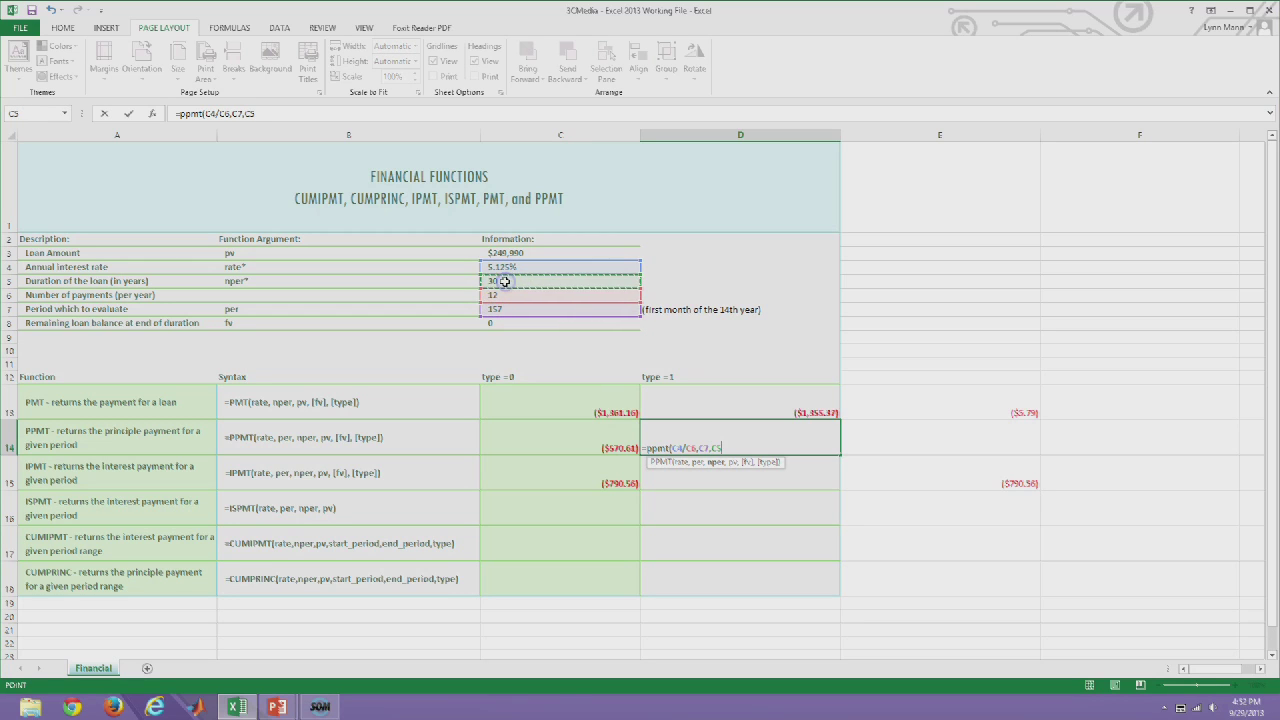
pyautogui.write('*')
pyautogui.click(503, 295)
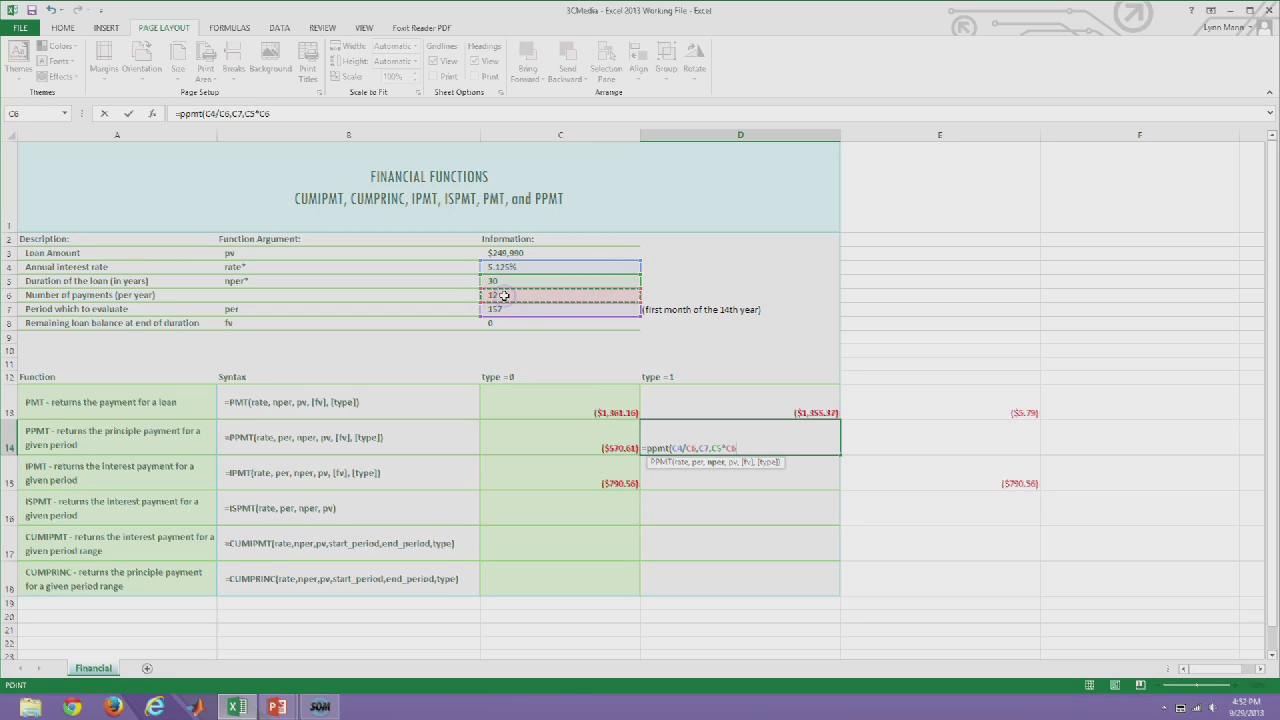
pyautogui.write(',')
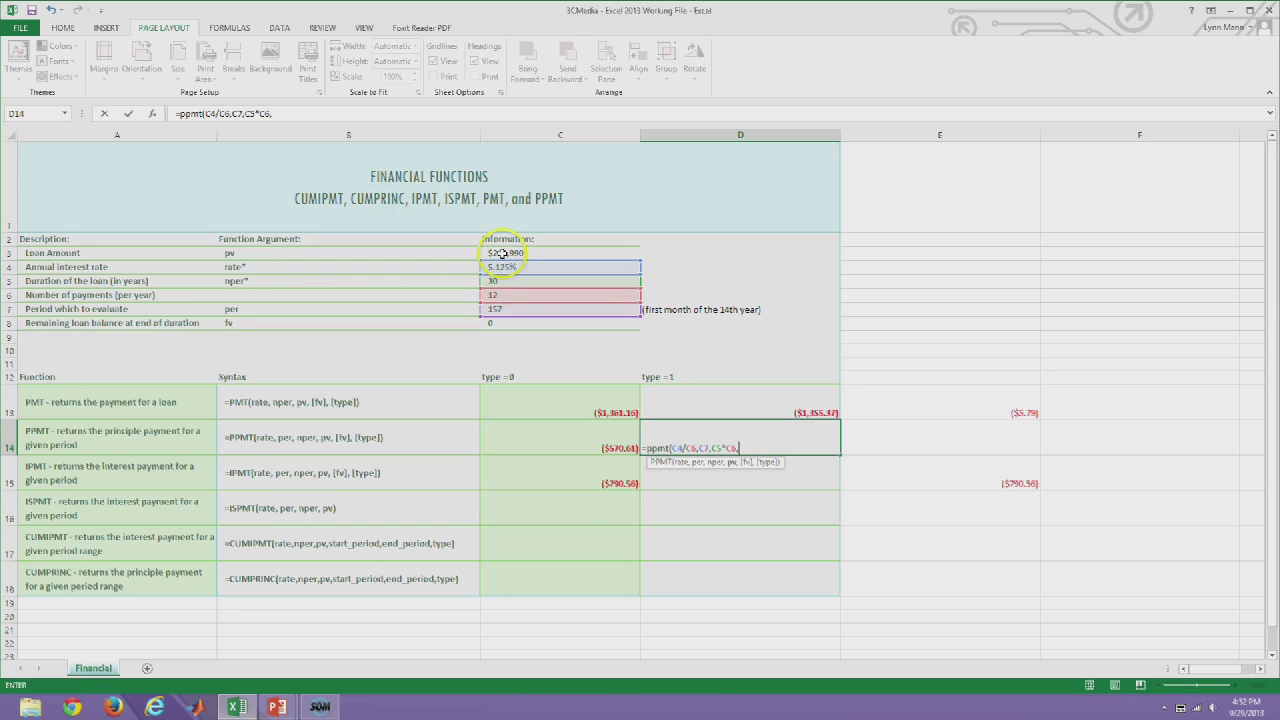
pyautogui.click(501, 253)
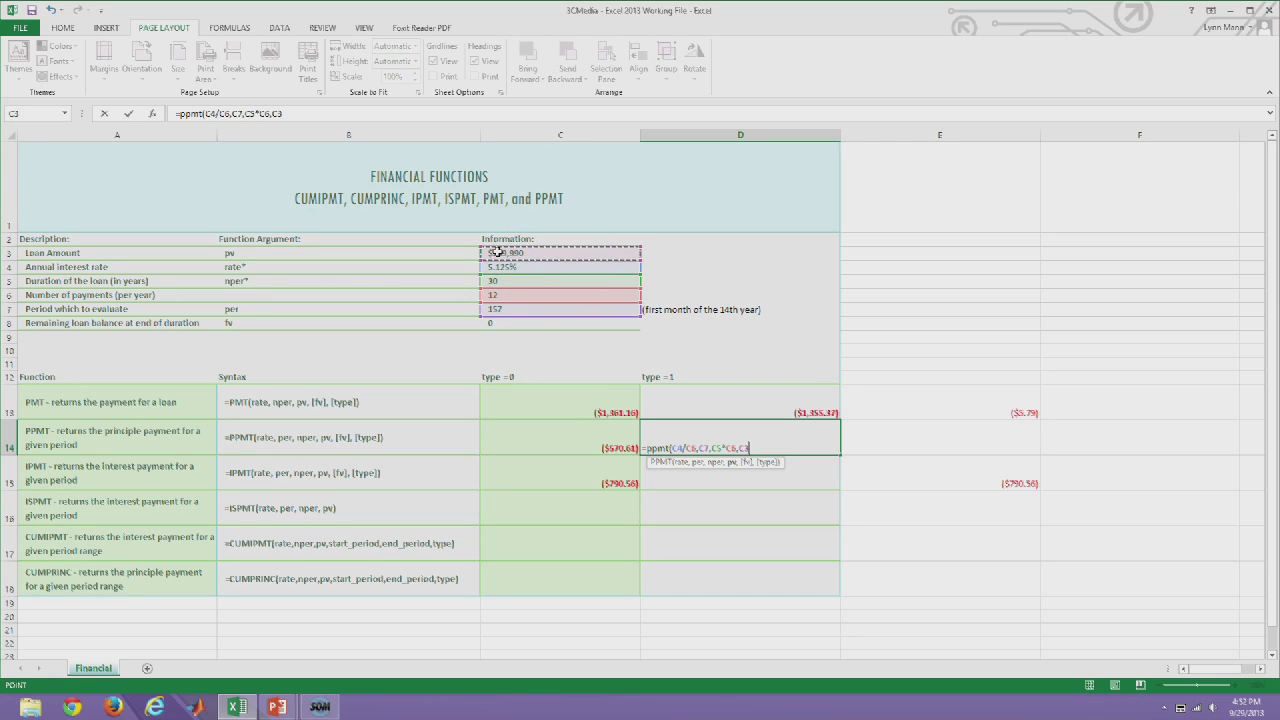
pyautogui.write(',')
pyautogui.click(506, 327)
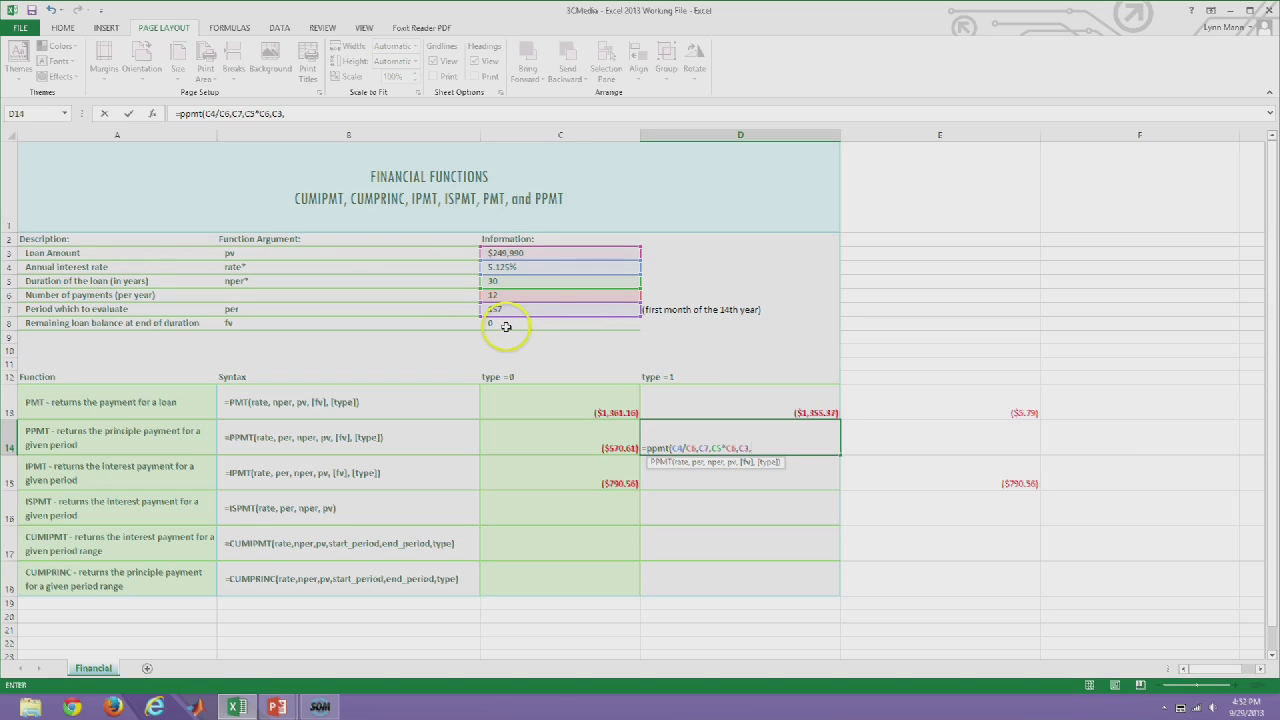
pyautogui.write(',')
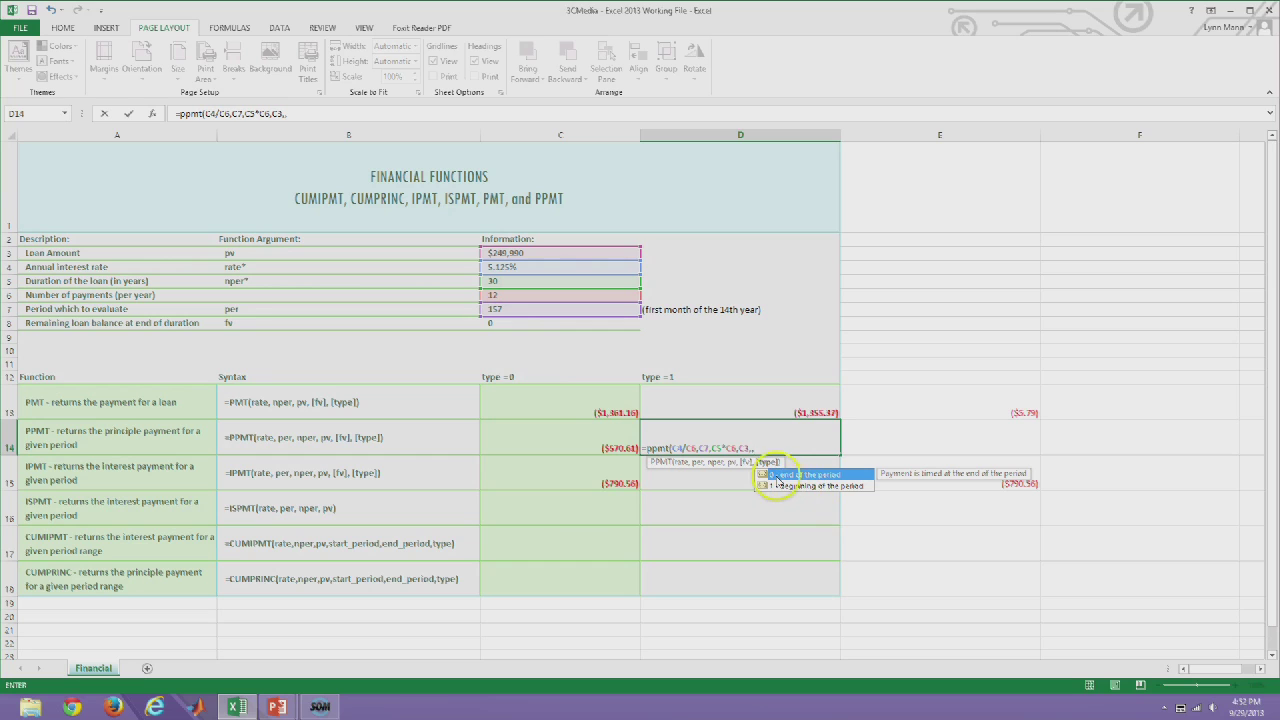
pyautogui.write('1)')
pyautogui.press('Return')
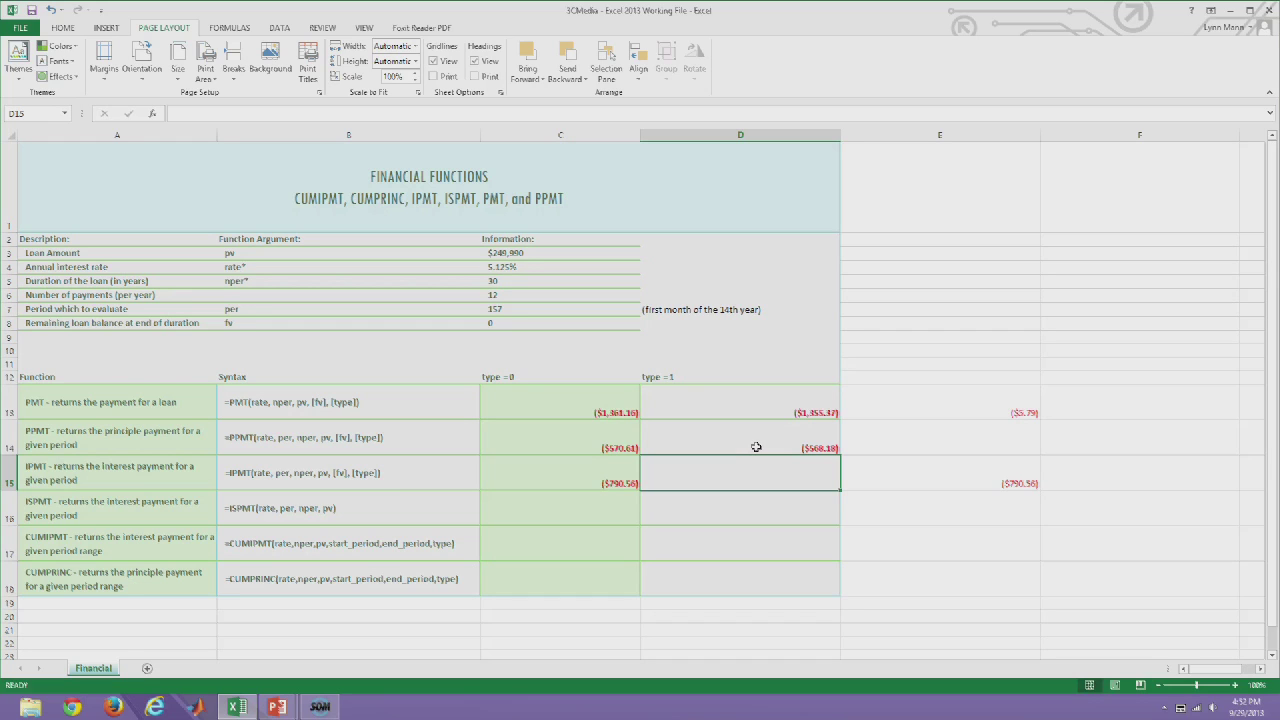
pyautogui.click(745, 451)
# Enter =ipmt(C4/C6,C7,C5*C6,C3,,1) in D15, giving ($787.19)
pyautogui.click(689, 470)
pyautogui.write('=')
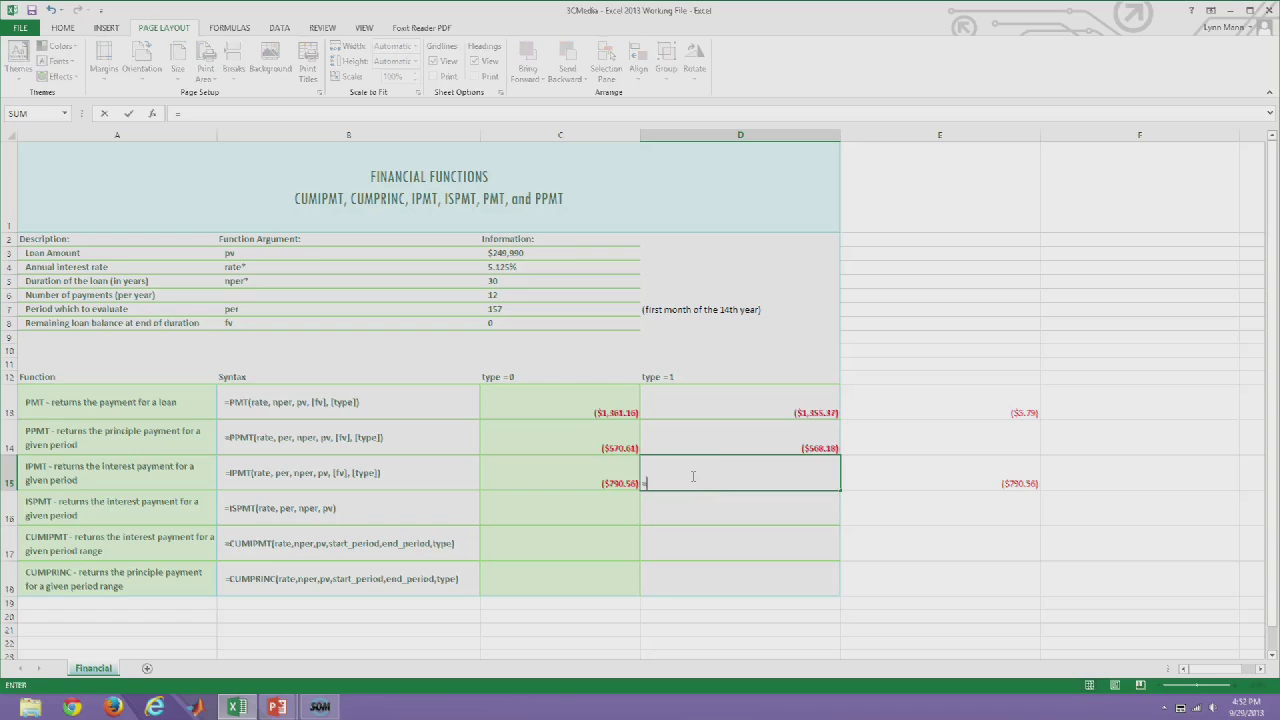
pyautogui.write('ipmt(')
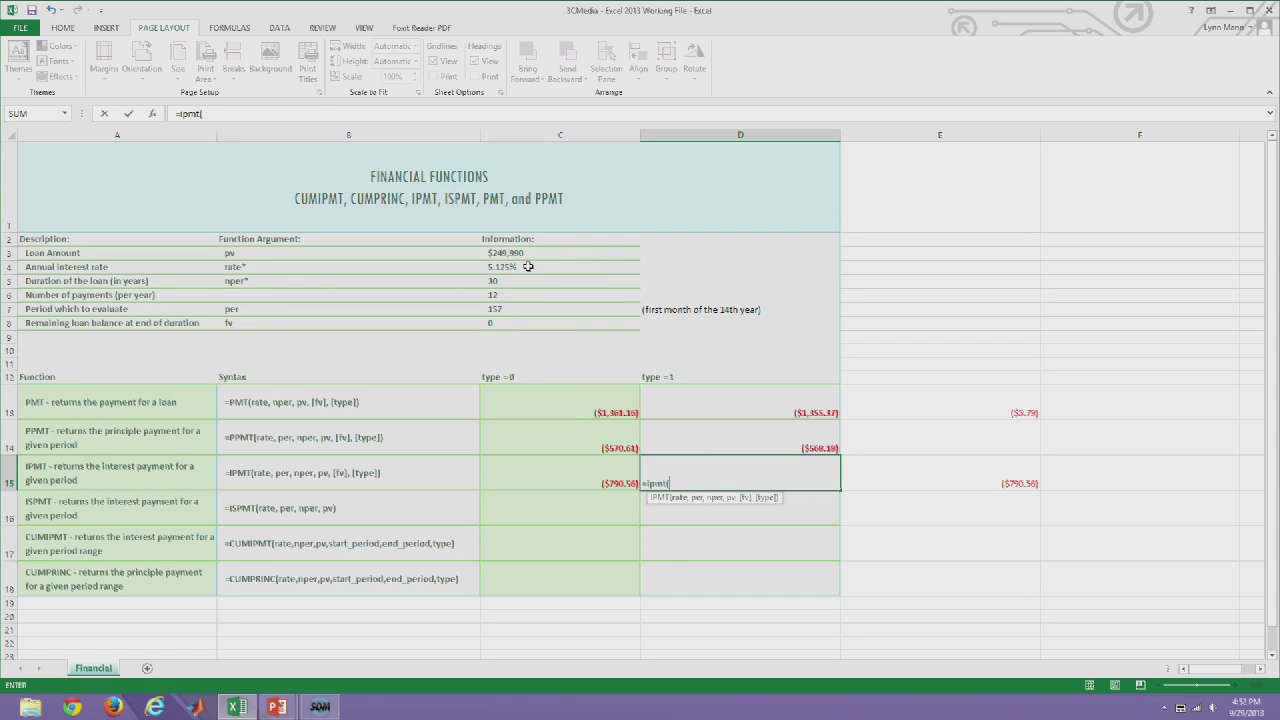
pyautogui.click(671, 485)
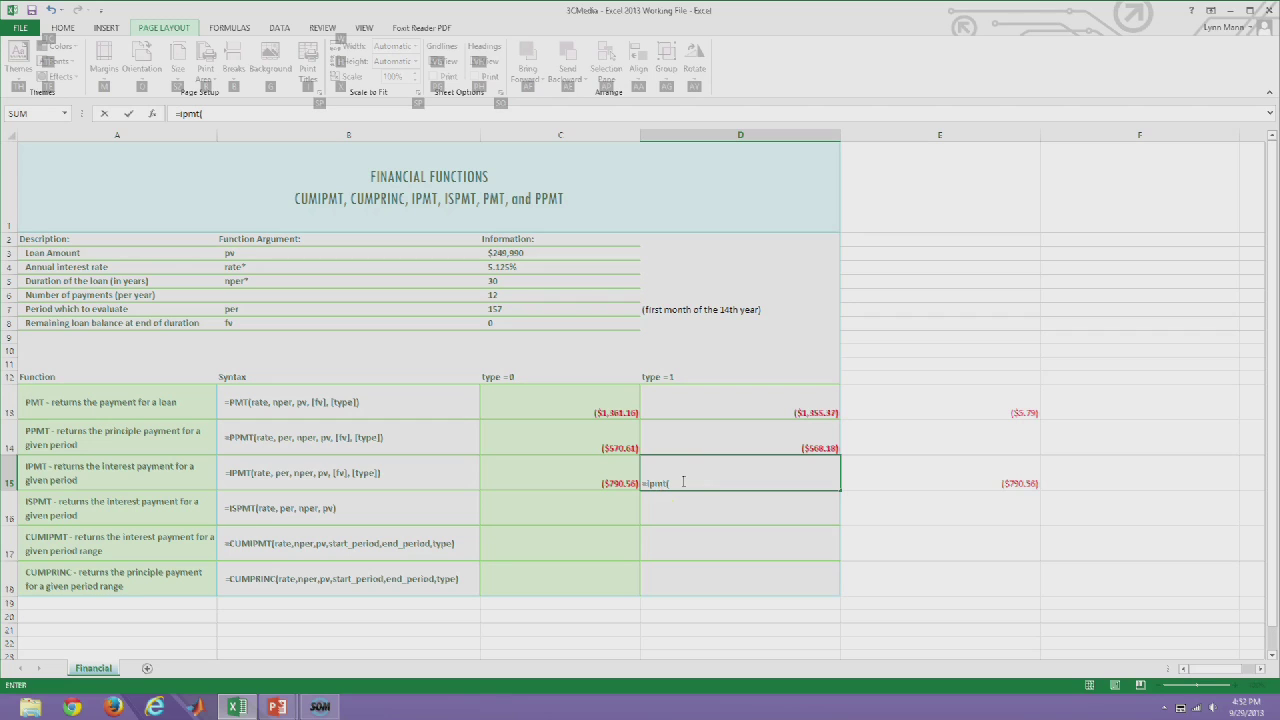
pyautogui.write('C4/C6,C7,C5*C6,C3,,1)')
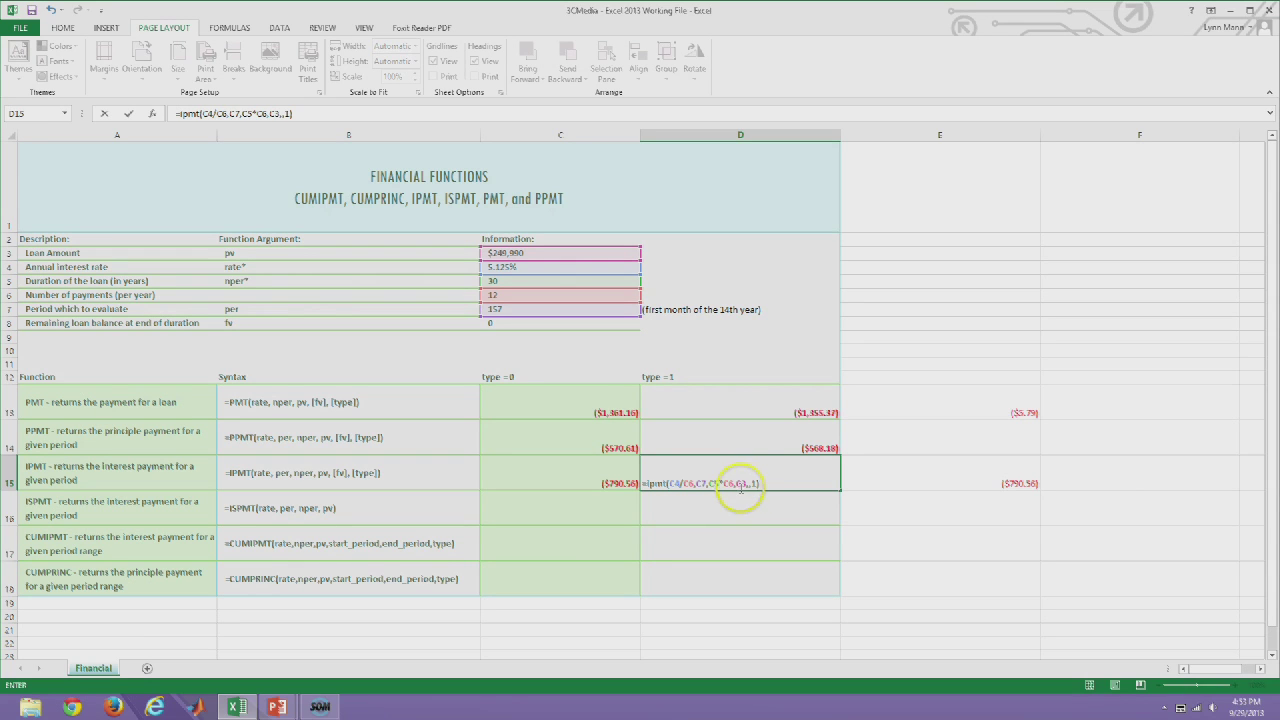
pyautogui.press('Return')
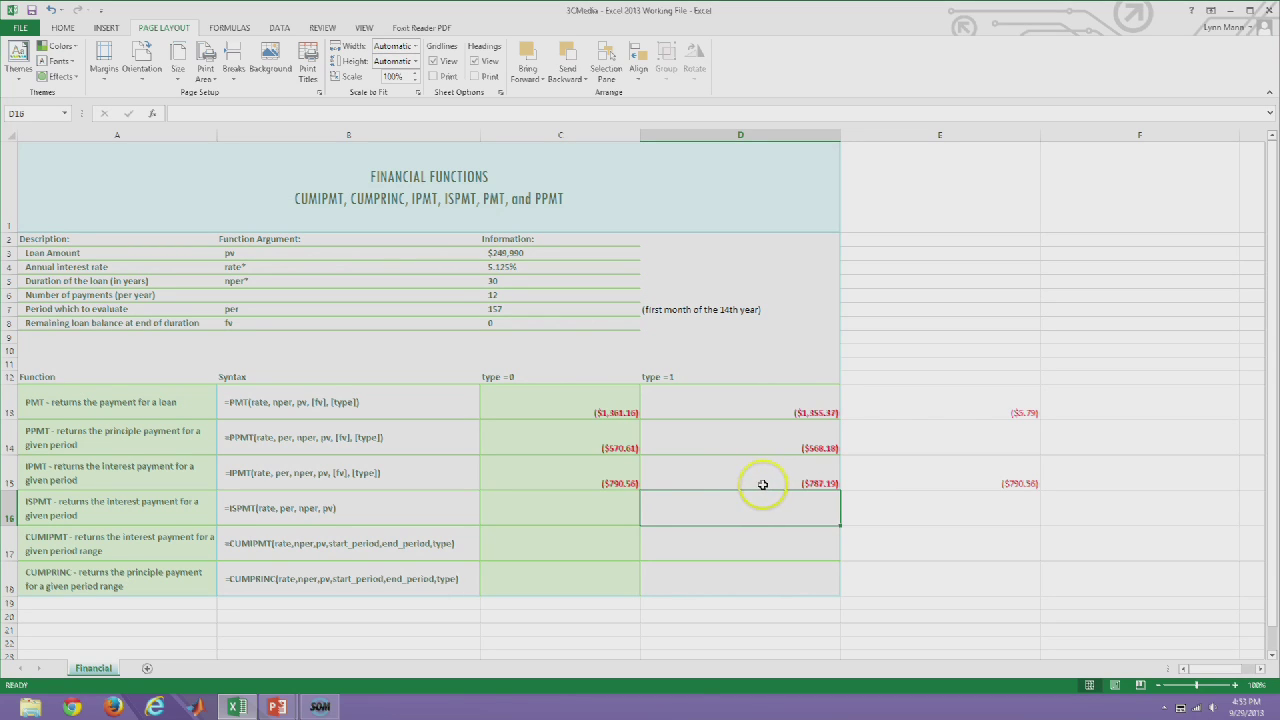
pyautogui.click(962, 413)
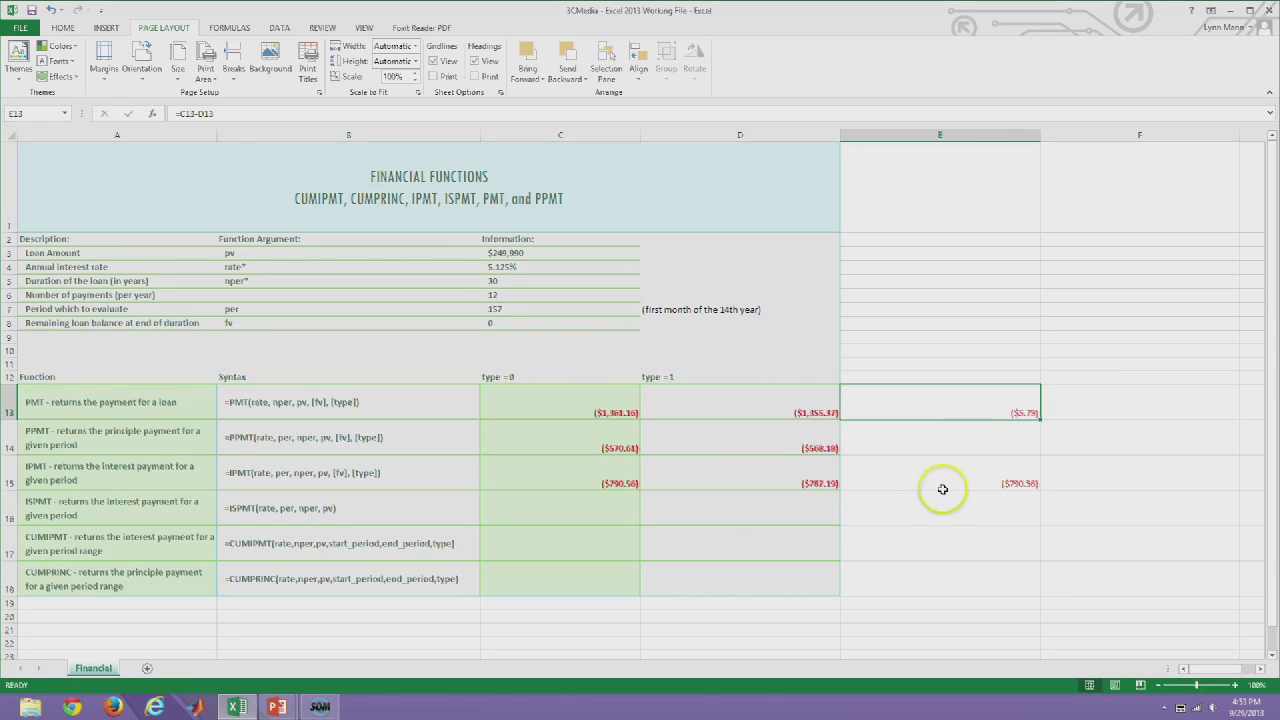
# Enter =C13*C5*C6 in E13 to total the type 0 lifetime payments
pyautogui.write('=')
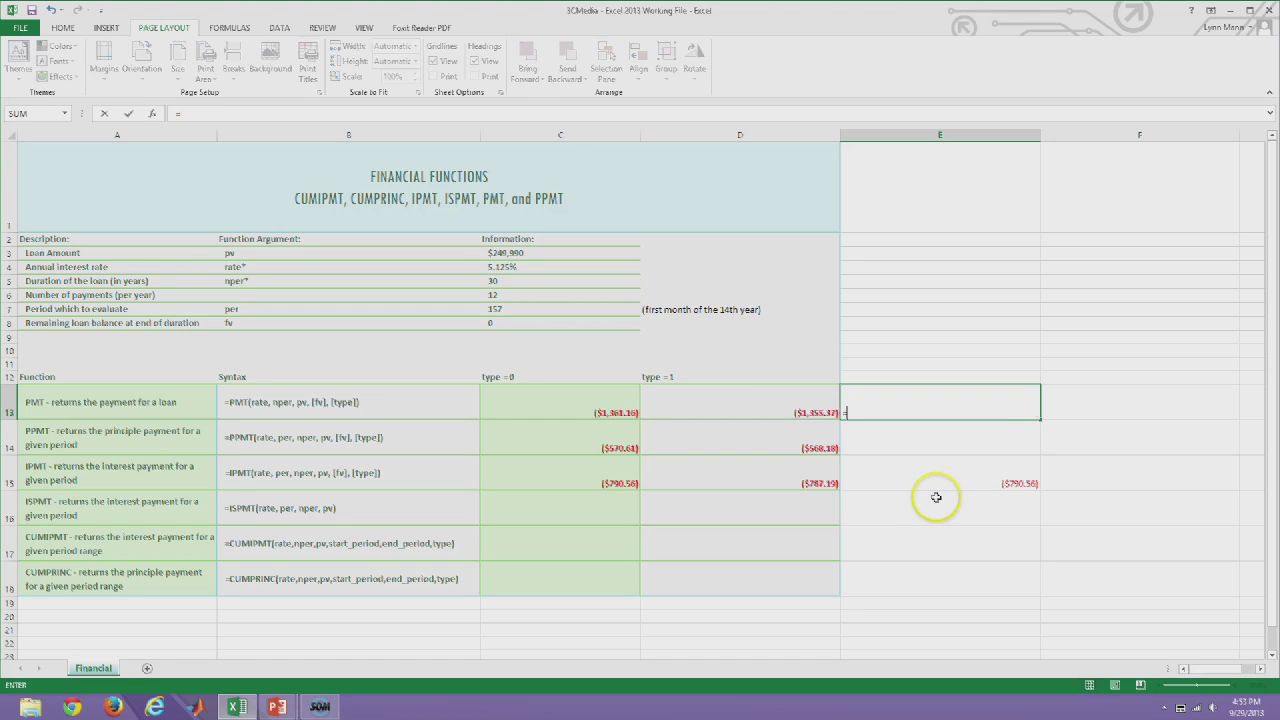
pyautogui.click(599, 405)
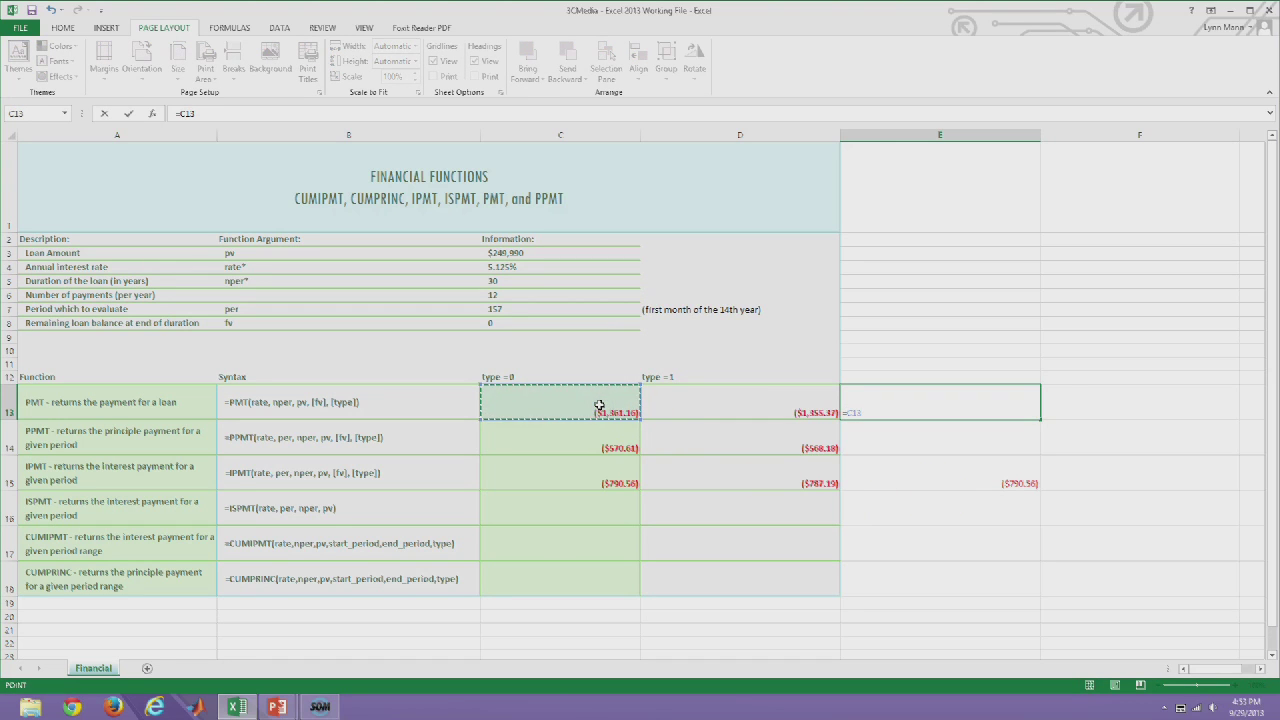
pyautogui.write('*')
pyautogui.click(522, 281)
pyautogui.write('*')
pyautogui.click(525, 296)
pyautogui.press('Return')
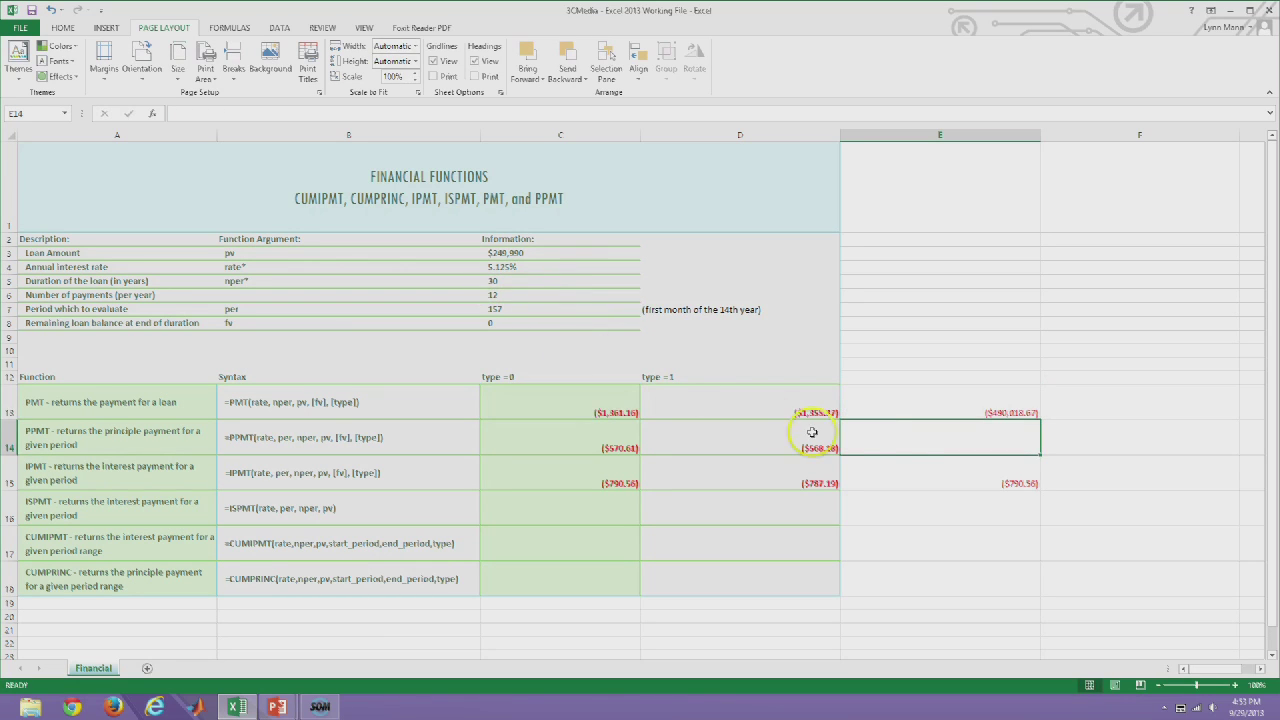
# Enter =D13*C5*C6 in E14 to total the type 1 payments, ($487,934.79)
pyautogui.write('=')
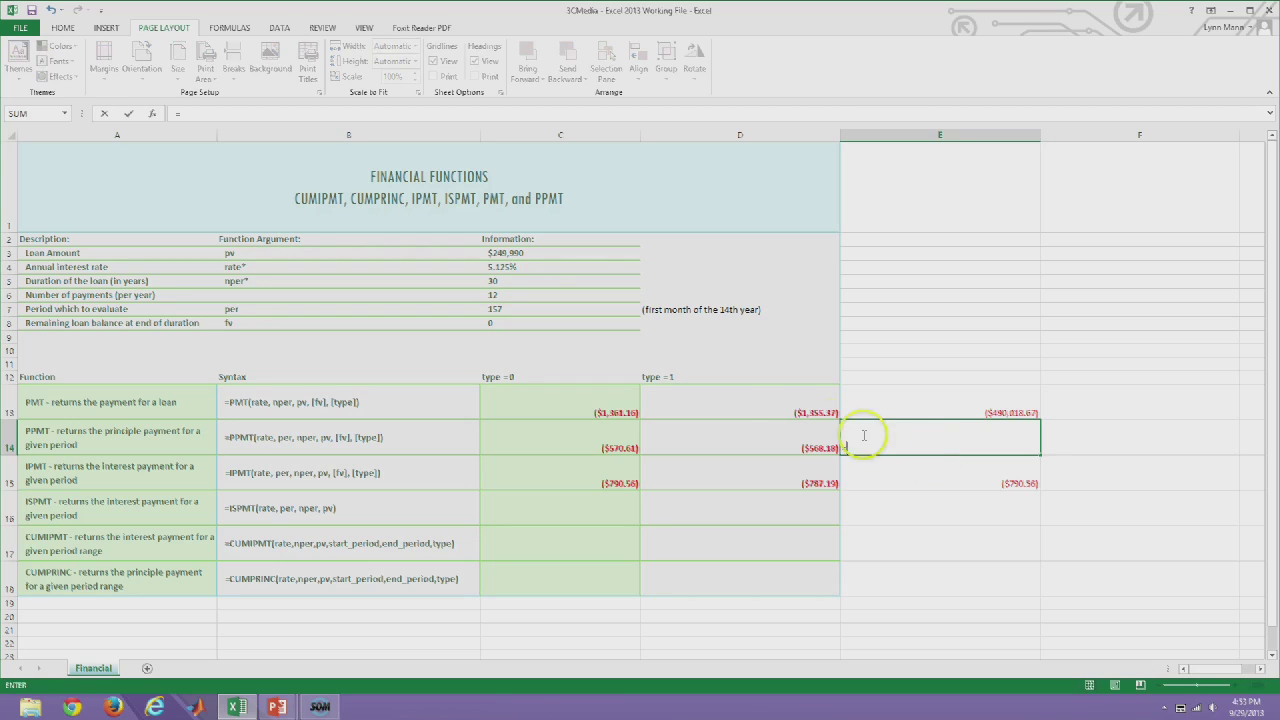
pyautogui.click(778, 407)
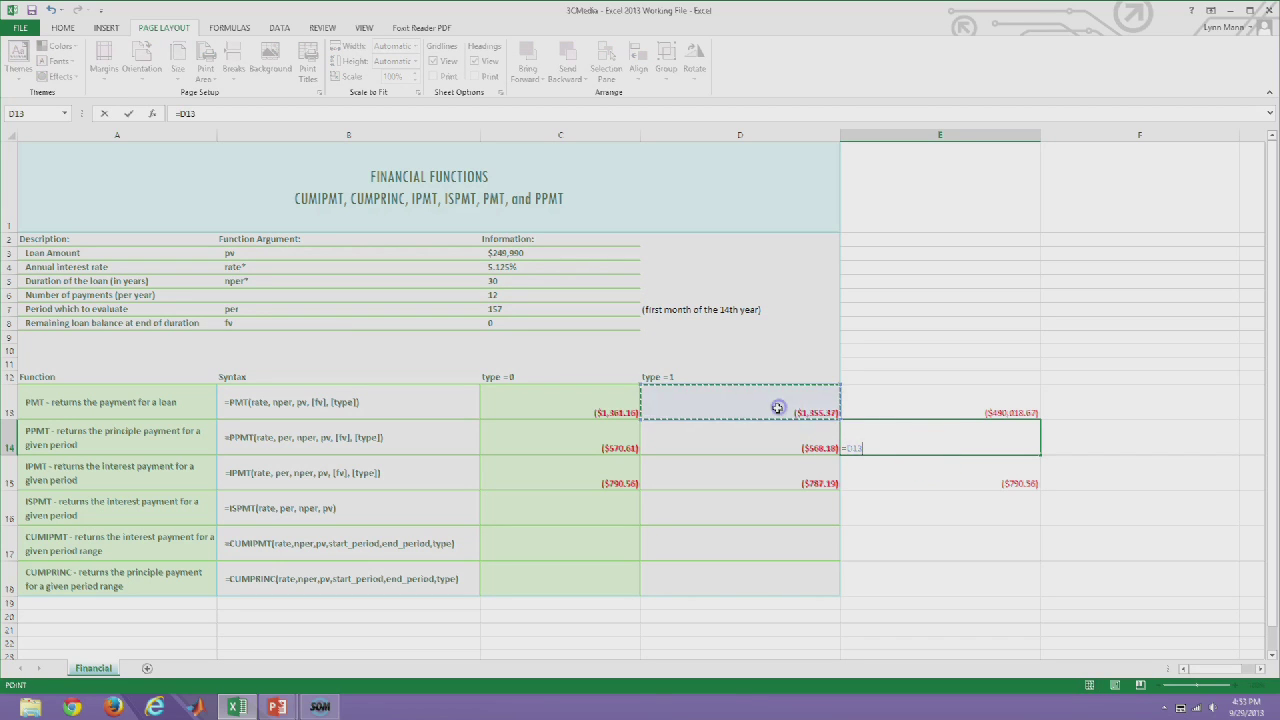
pyautogui.write('*')
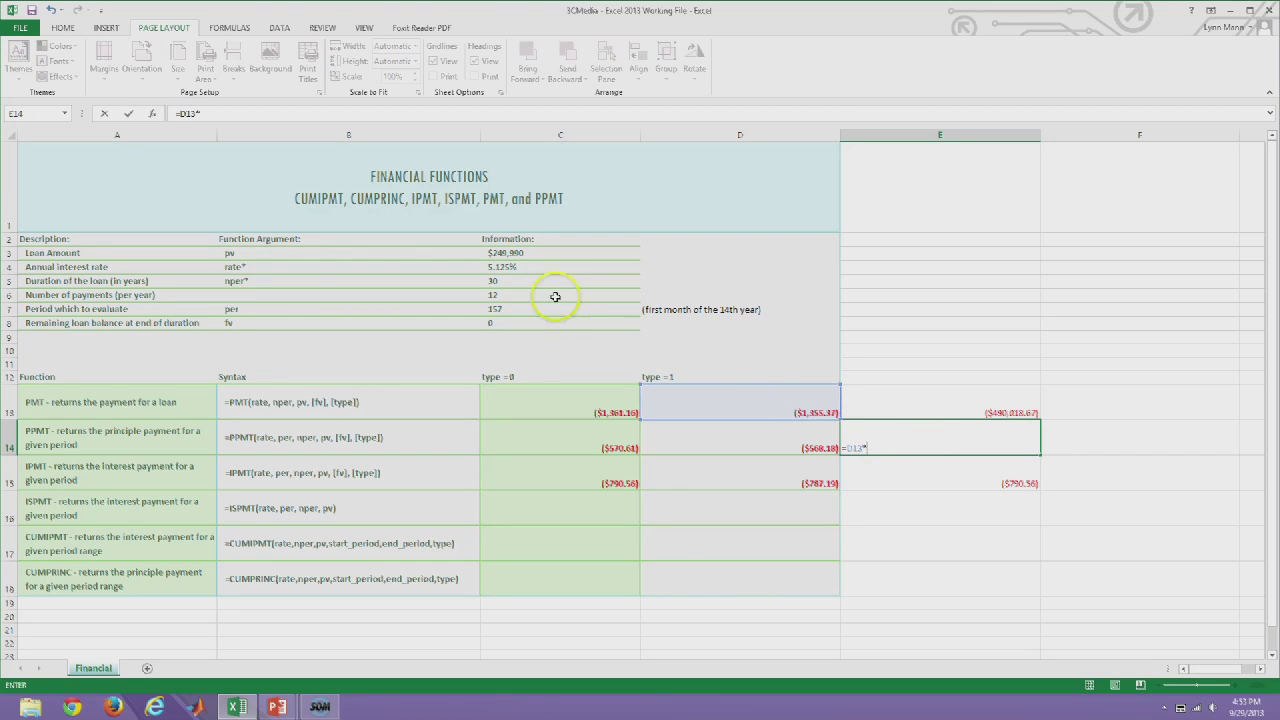
pyautogui.click(503, 280)
pyautogui.write('*')
pyautogui.click(505, 294)
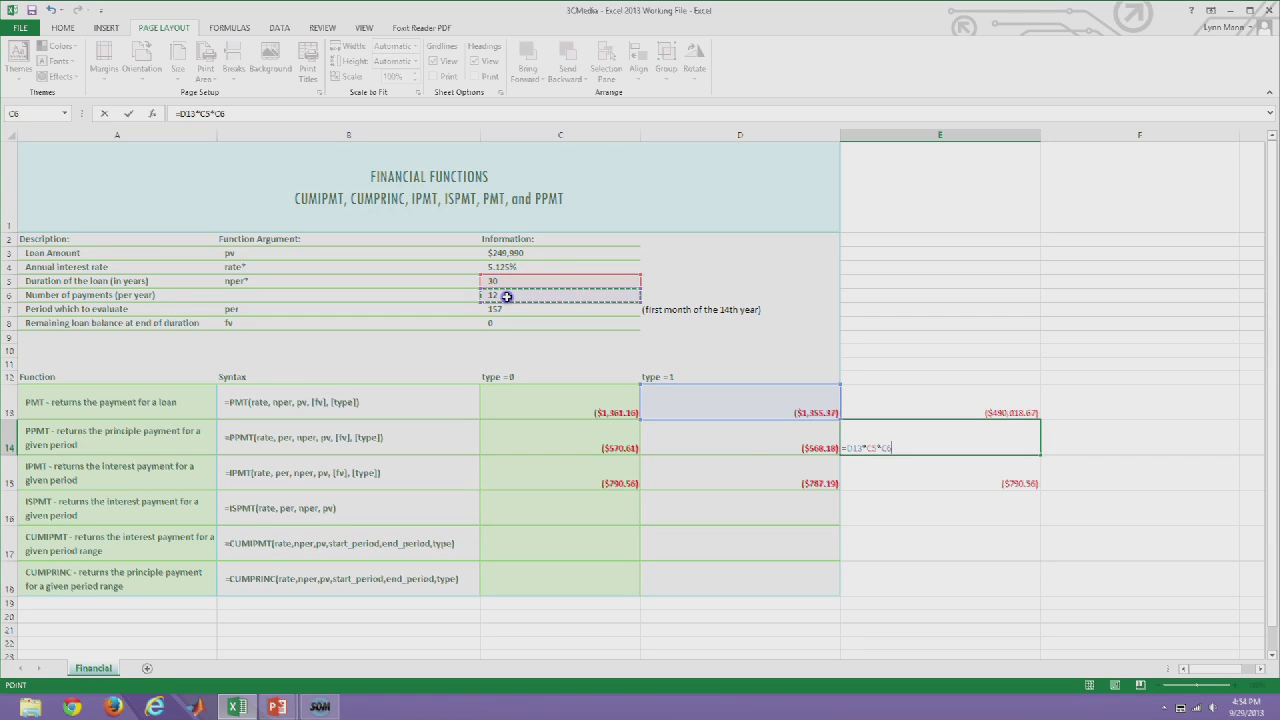
pyautogui.press('Return')
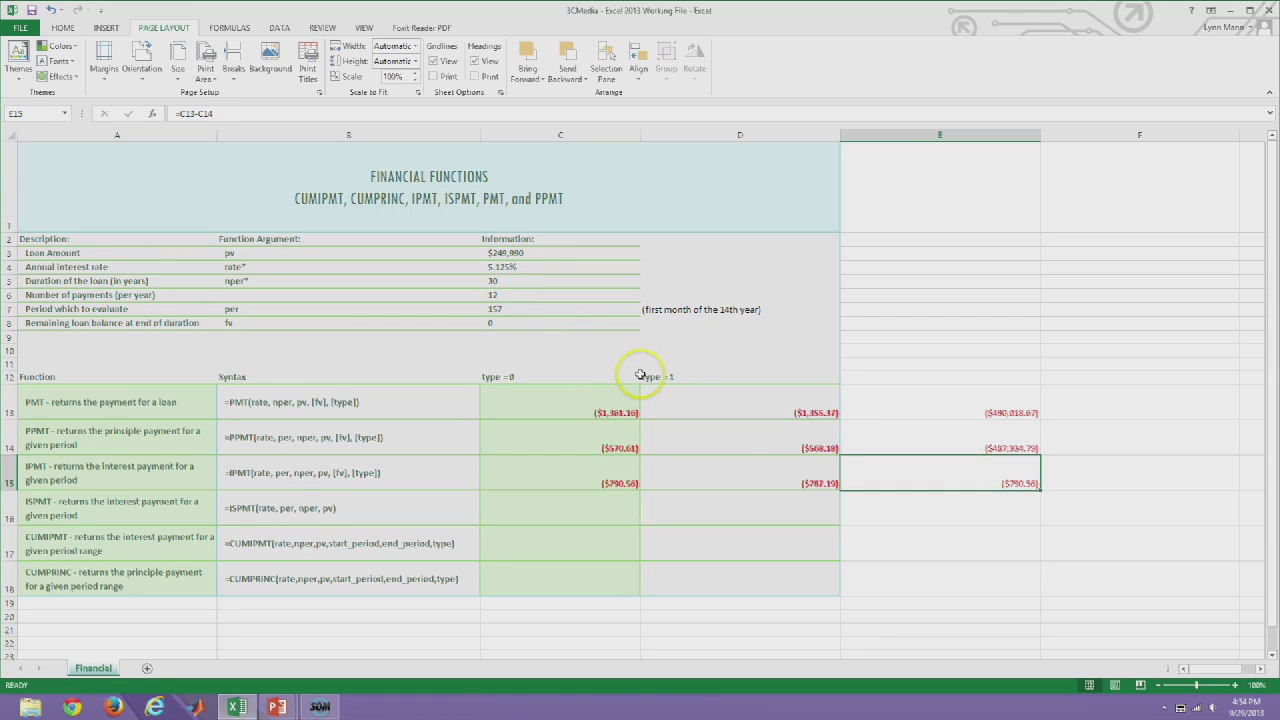
# Enter =E13-E14 in E15 to show the difference, ($2,083.89)
pyautogui.write('=')
pyautogui.click(947, 413)
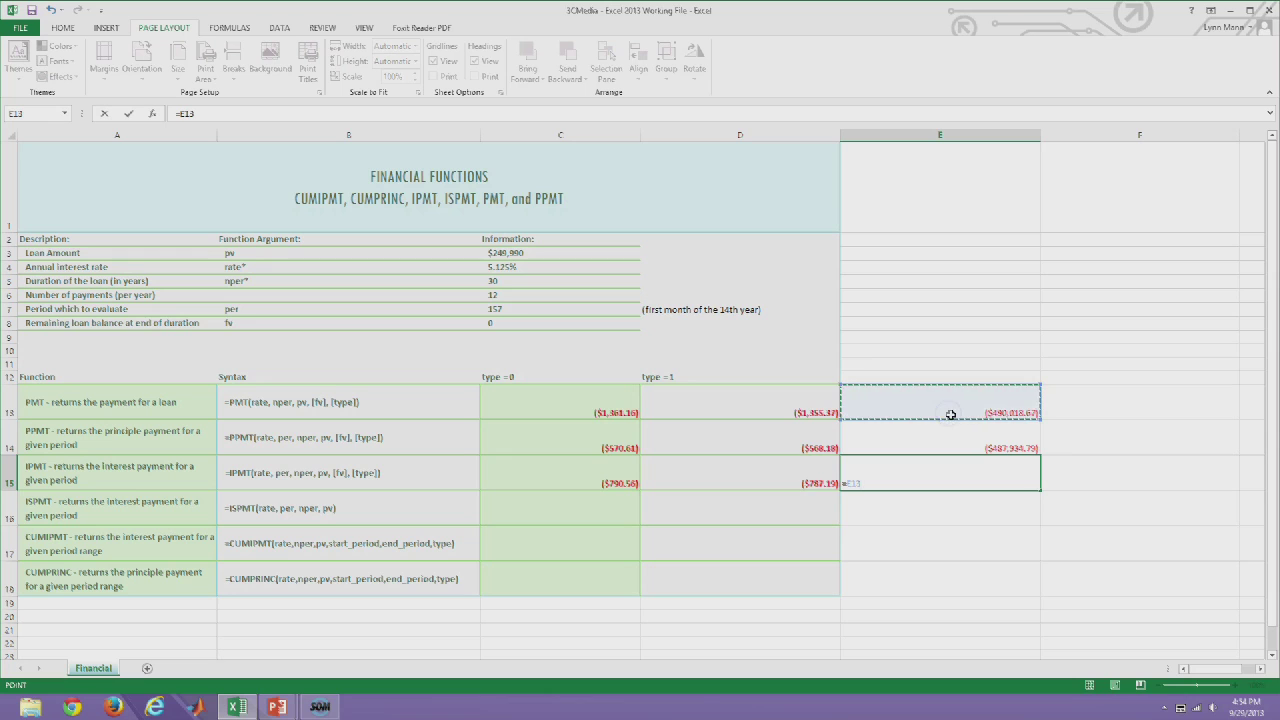
pyautogui.write('--')
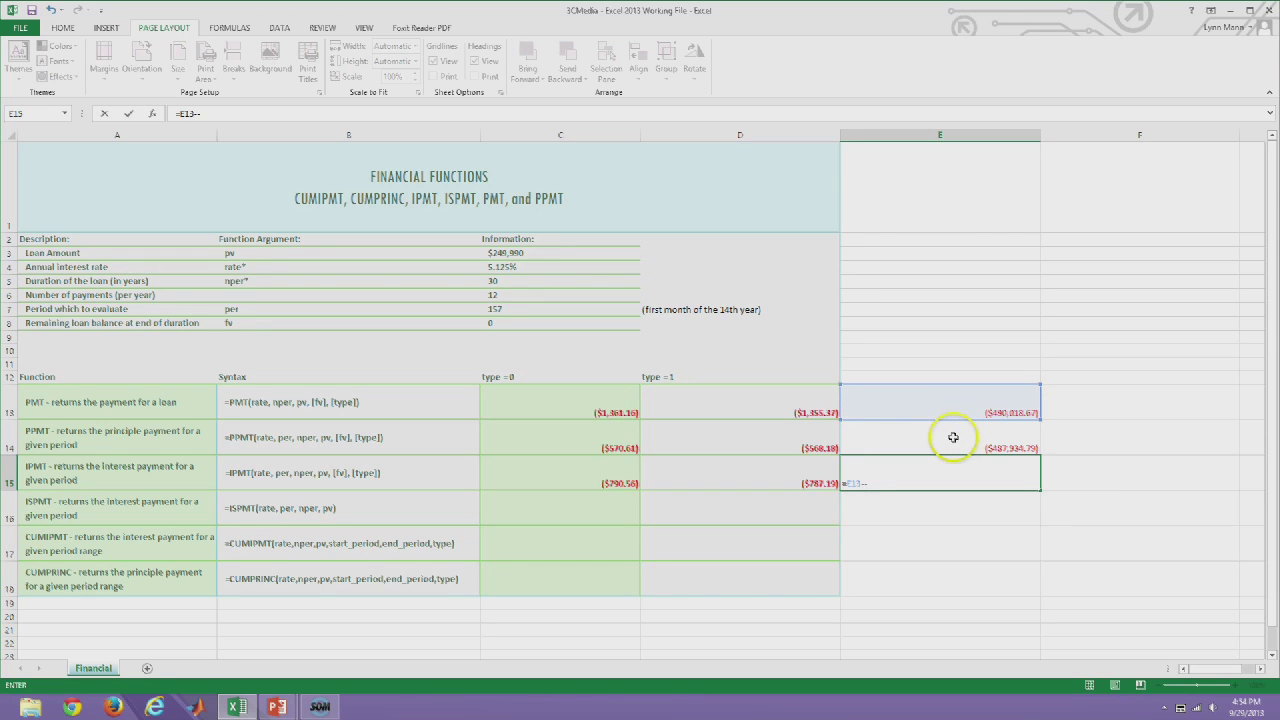
pyautogui.click(945, 437)
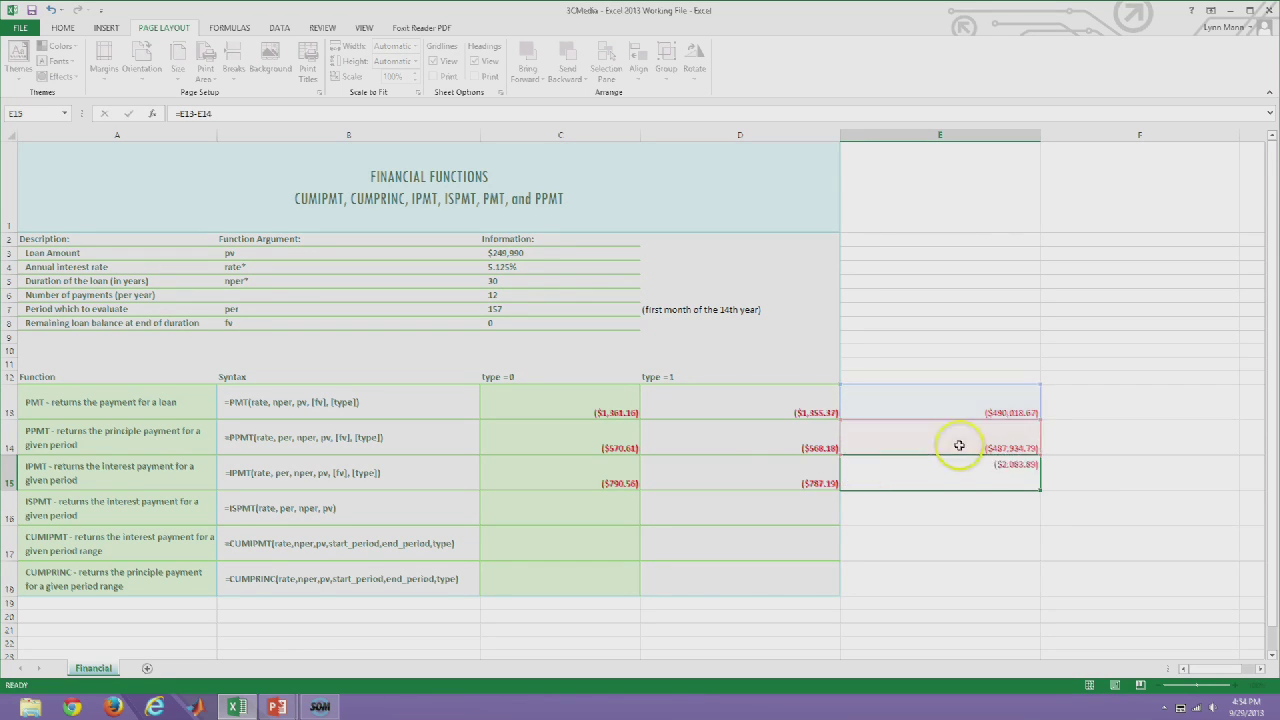
pyautogui.press('Return')
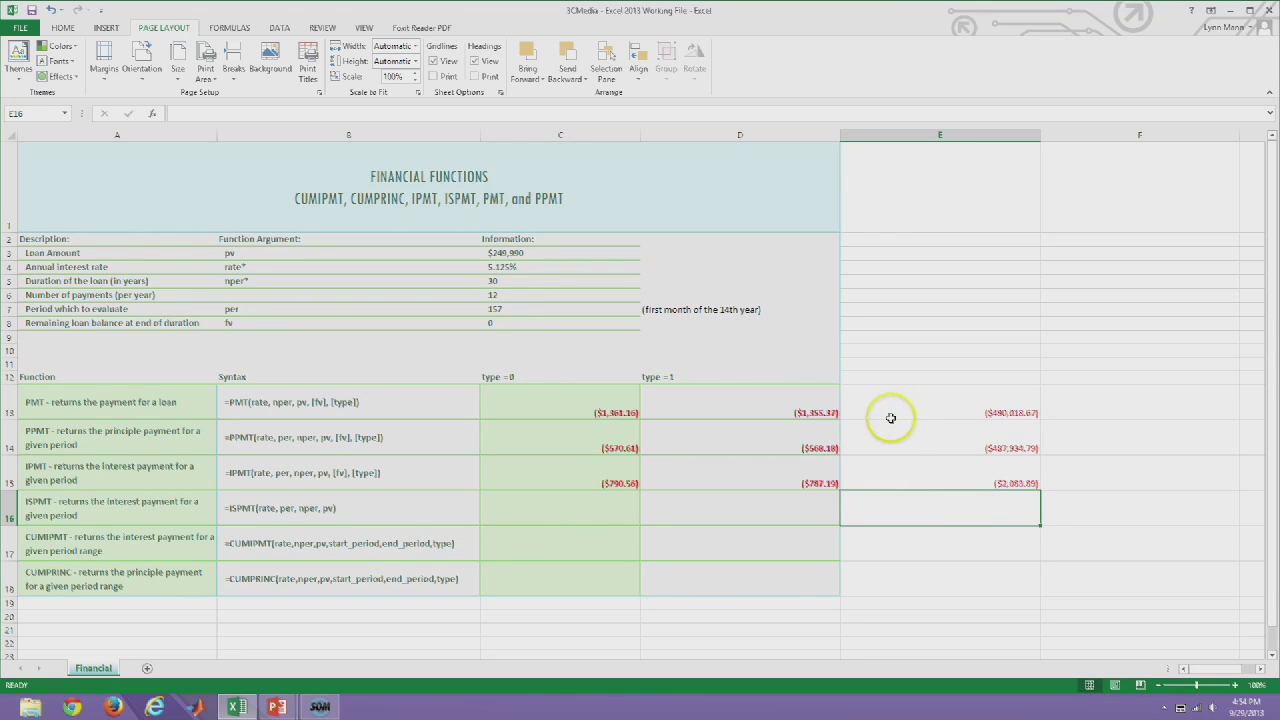
# Enter =ISPMT(C4/C6,C7,C5*C6,C3) in C16 for the loan's interest payment
pyautogui.click(578, 512)
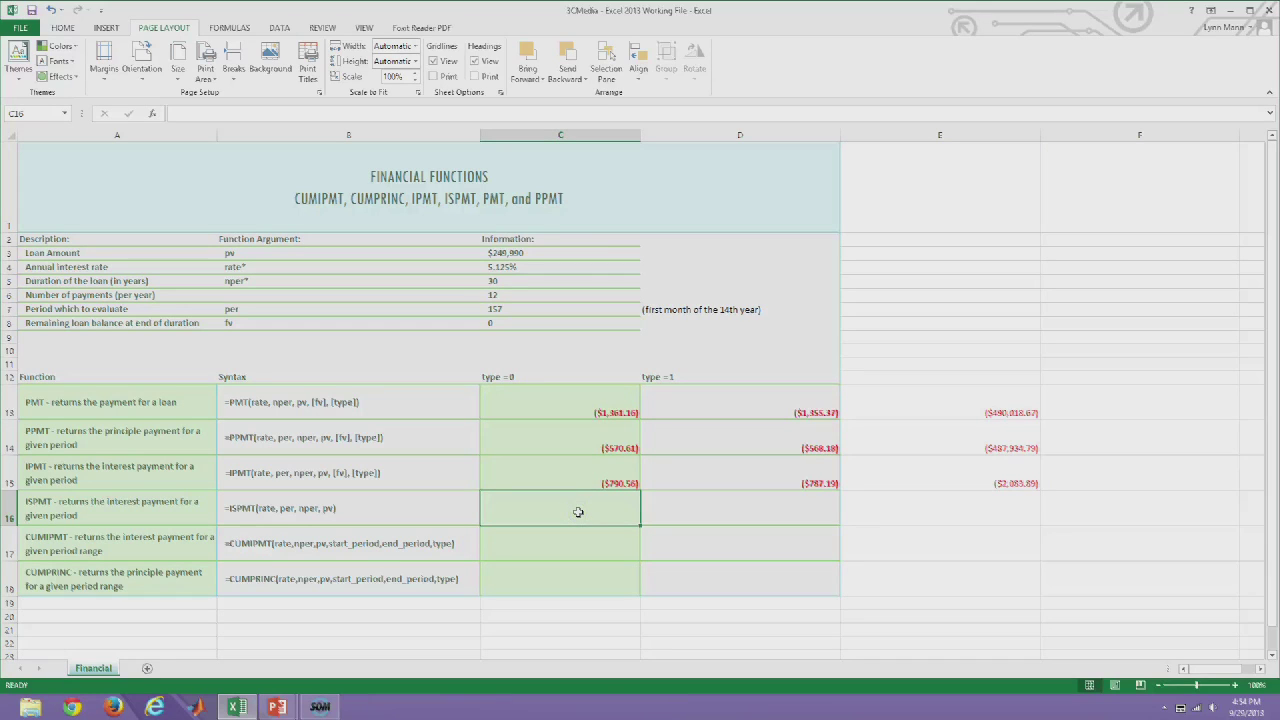
pyautogui.write('=ispmt(')
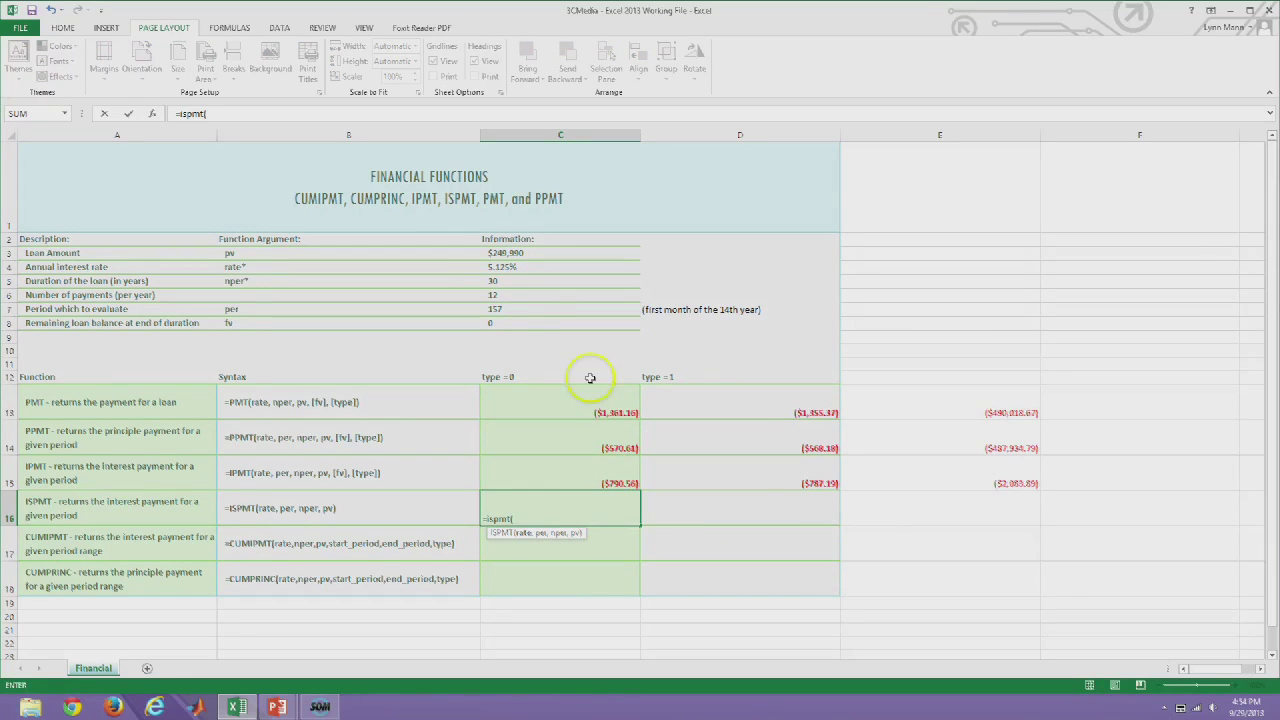
pyautogui.click(487, 266)
pyautogui.write('/')
pyautogui.click(497, 294)
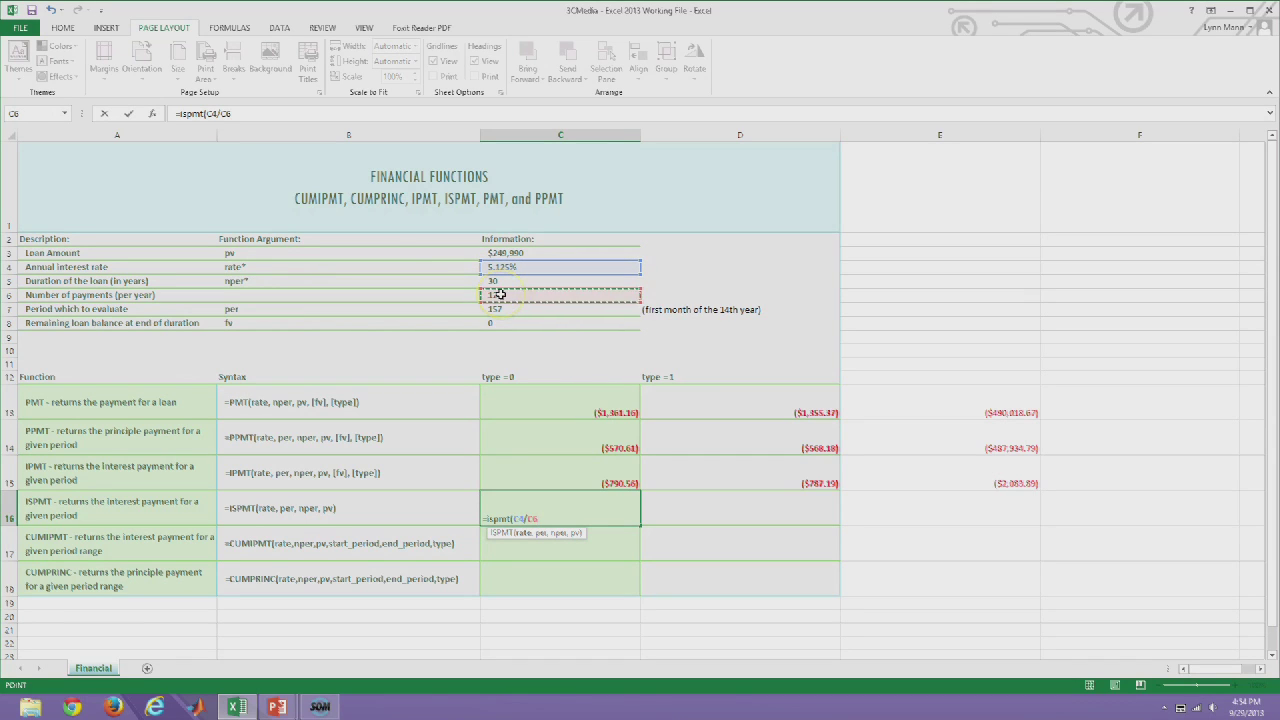
pyautogui.write(',')
pyautogui.click(502, 309)
pyautogui.write(',')
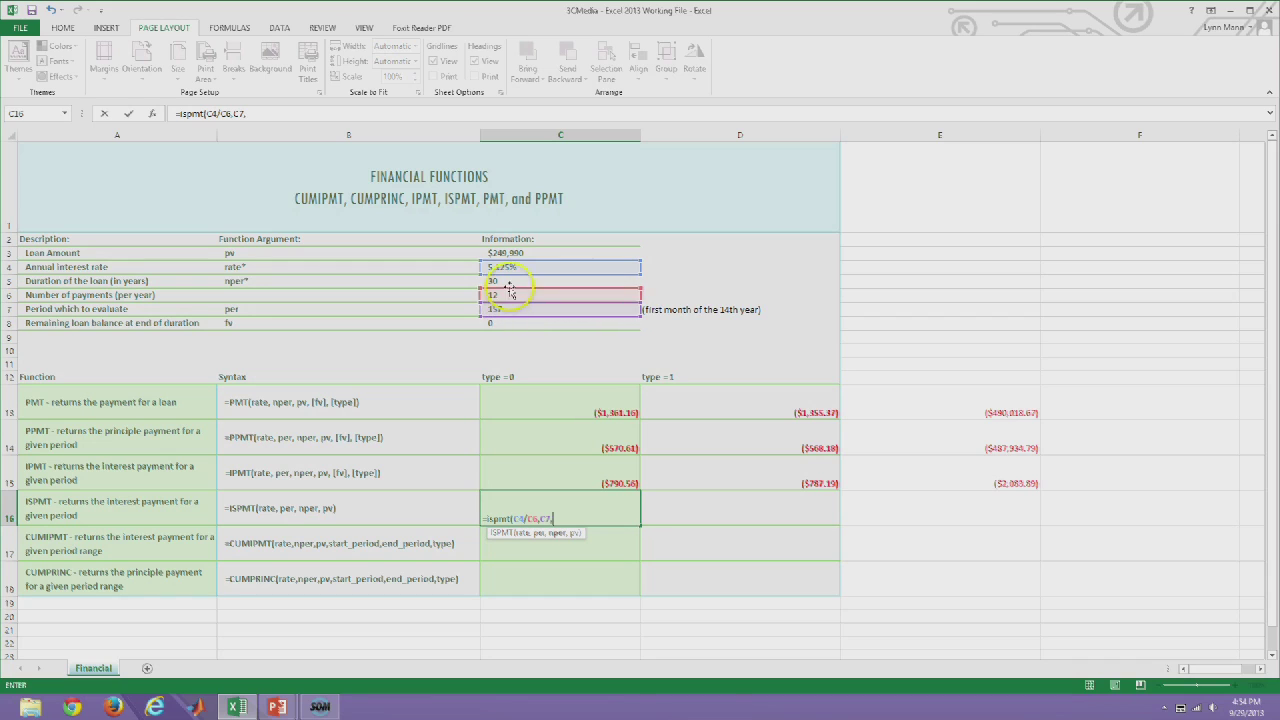
pyautogui.click(498, 280)
pyautogui.write('*')
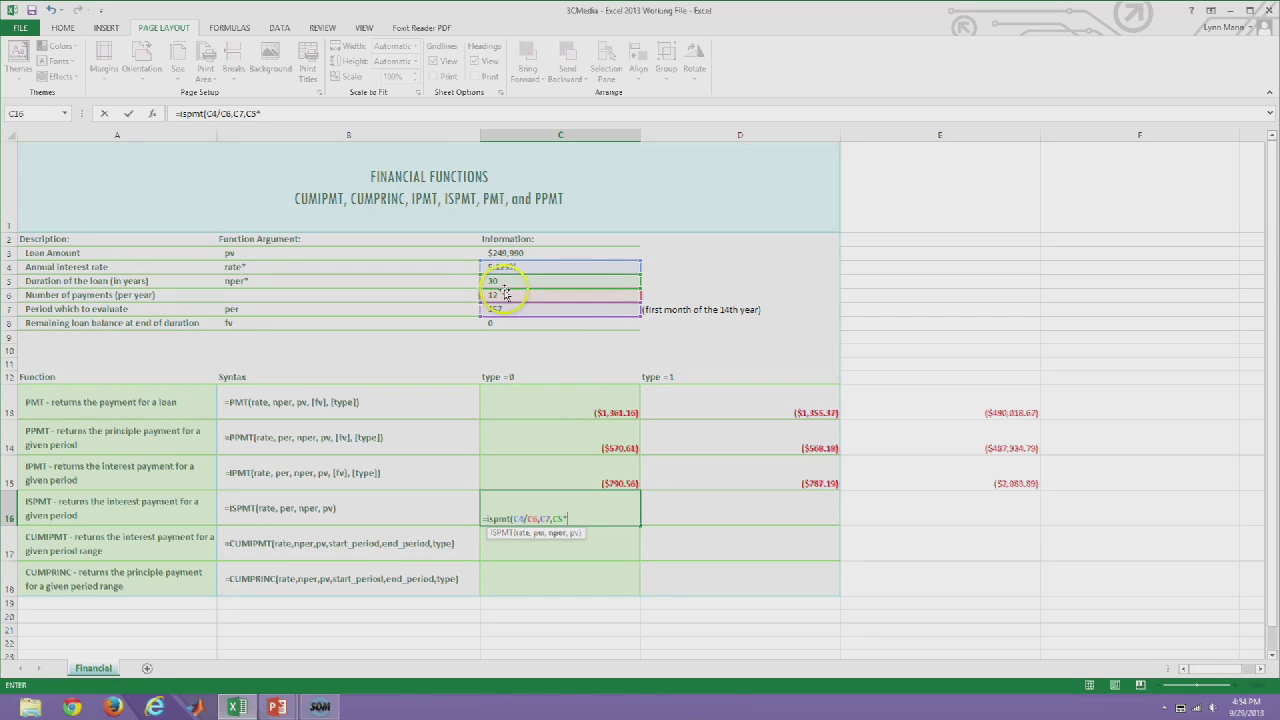
pyautogui.click(500, 294)
pyautogui.write(',')
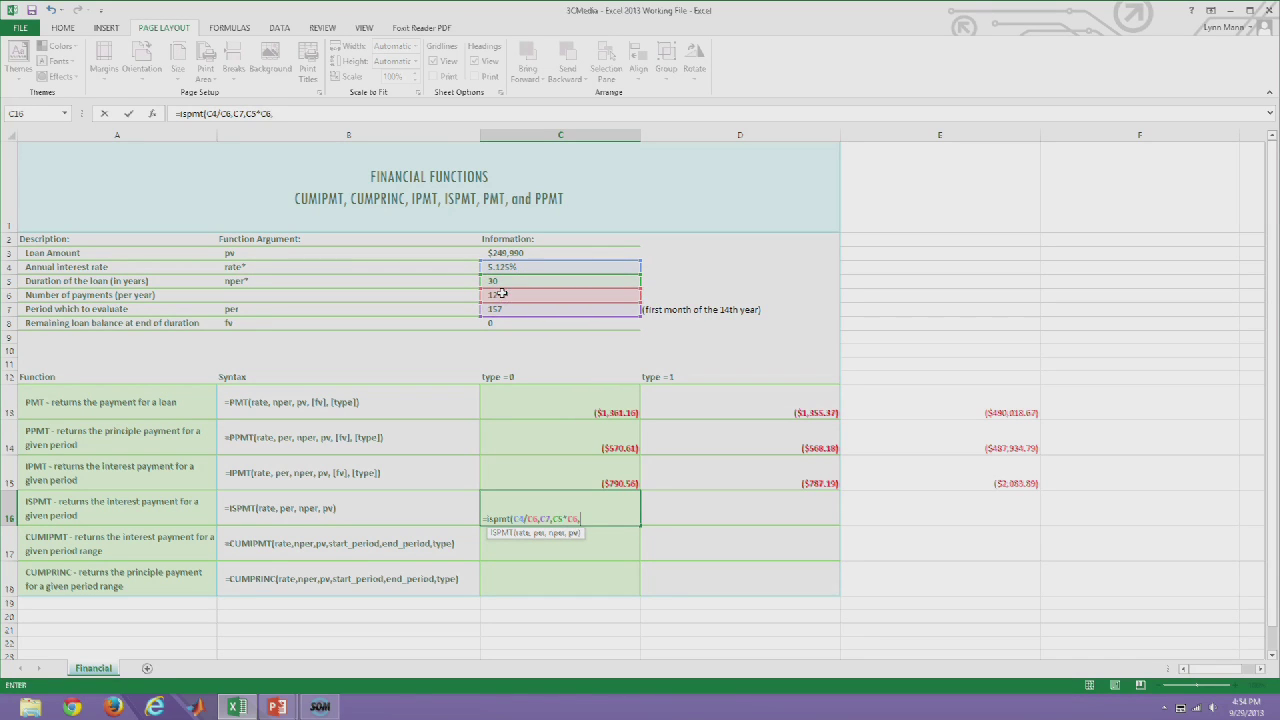
pyautogui.click(500, 253)
pyautogui.write(')')
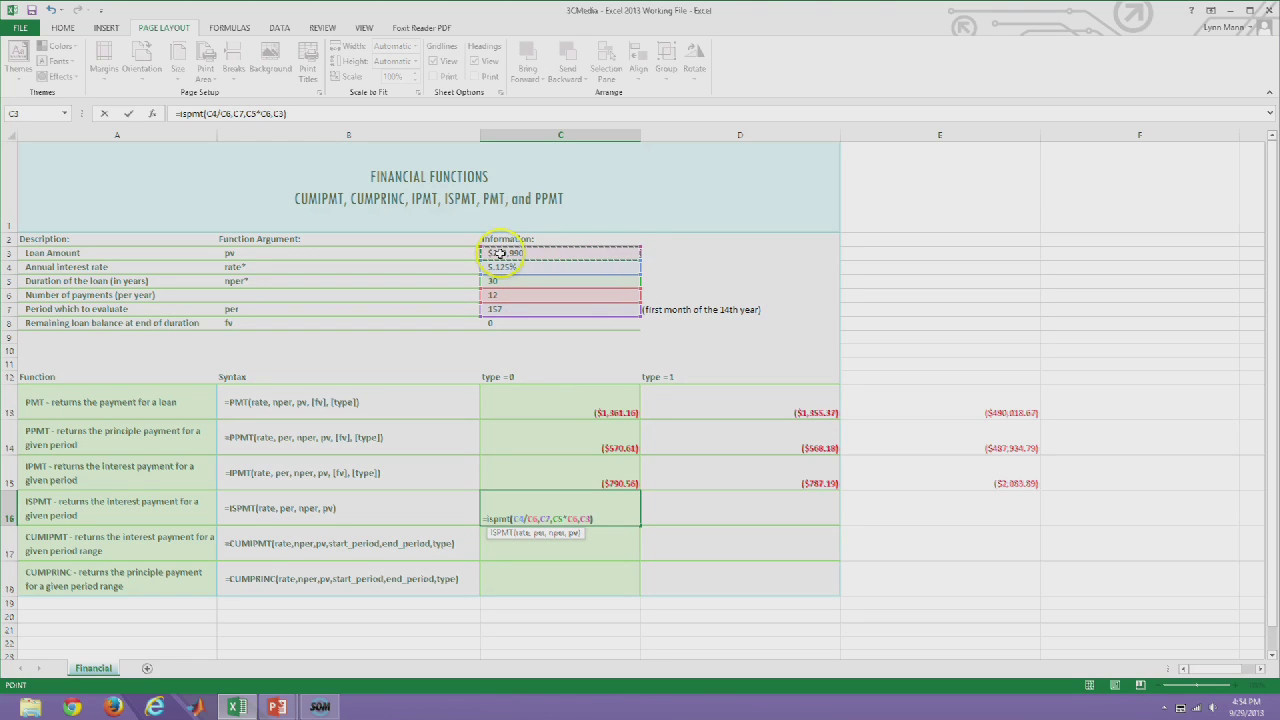
pyautogui.press('Return')
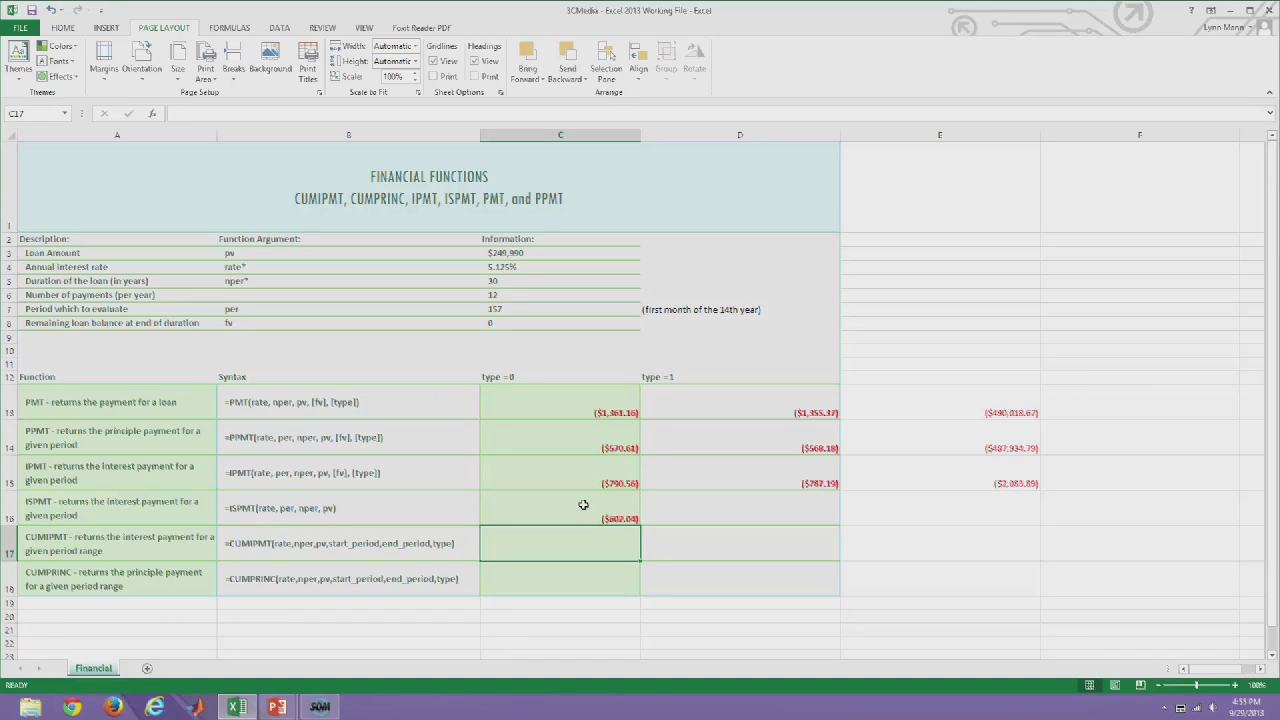
# Enter =CUMIPMT(C4/C6,C5*C6,C3,C7,360,0) in C17 for cumulative interest from period 157
pyautogui.click(561, 543)
pyautogui.write('=')
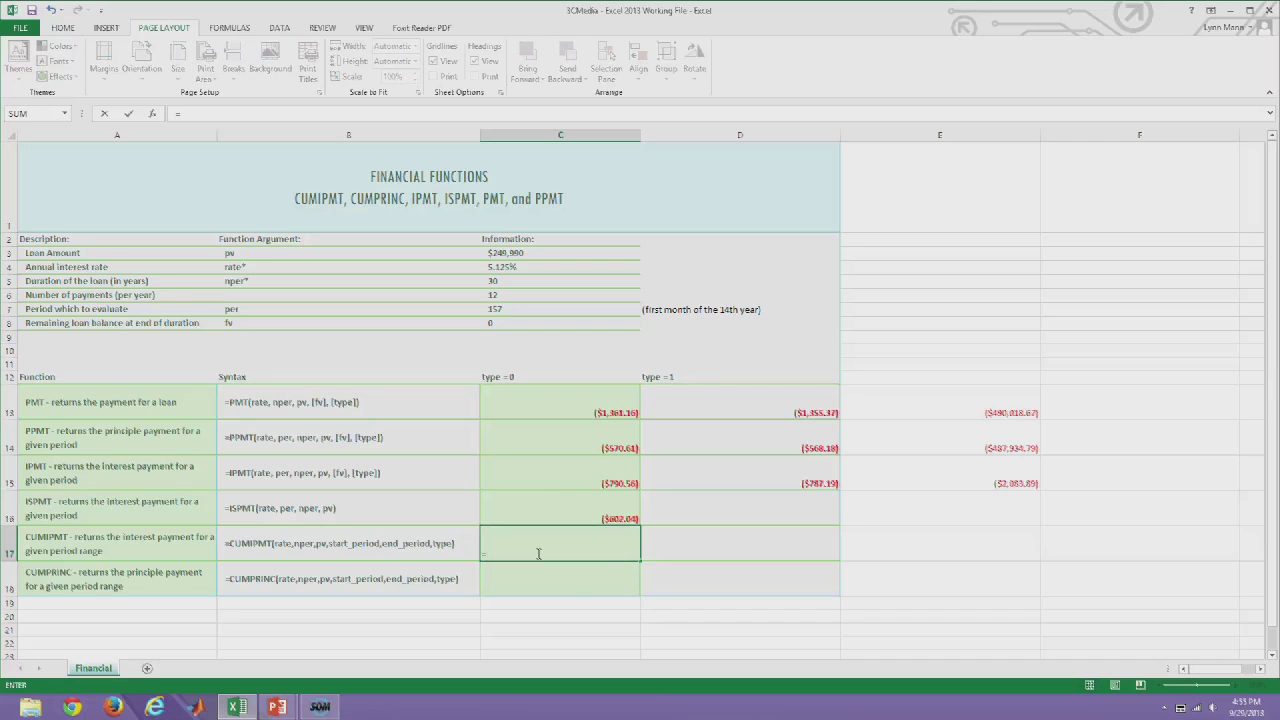
pyautogui.write('cumi')
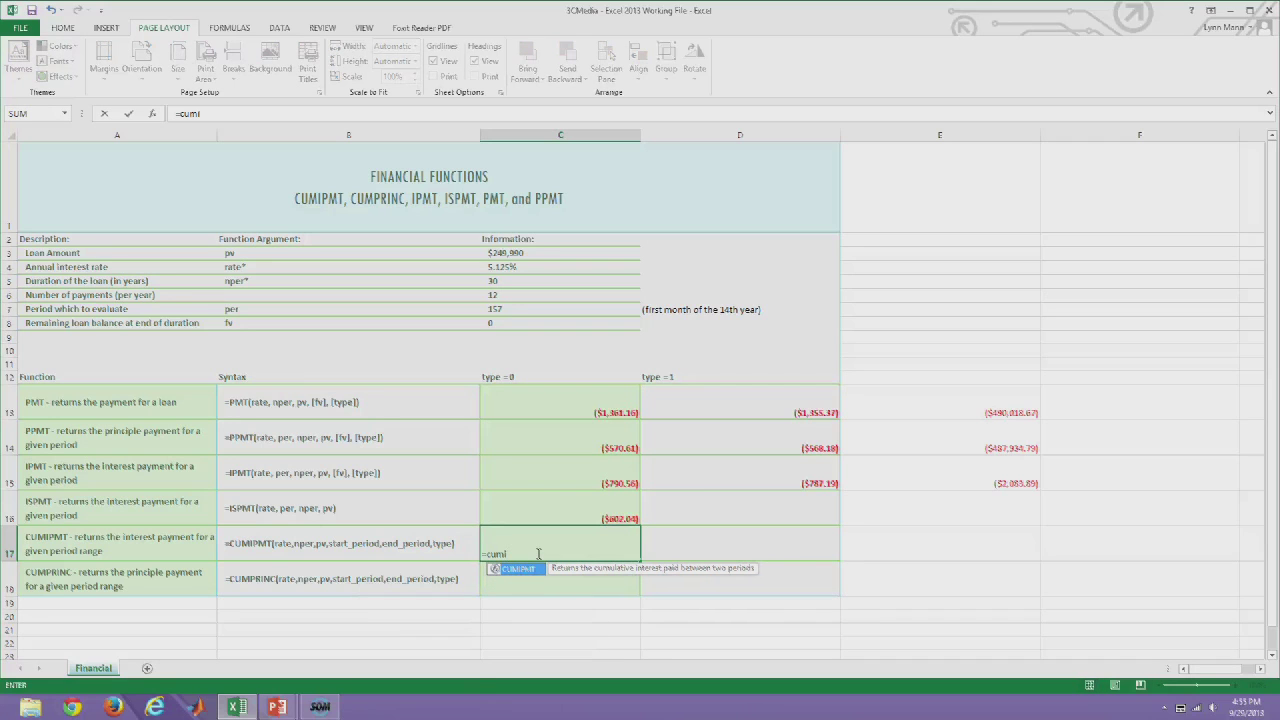
pyautogui.write('pmt(')
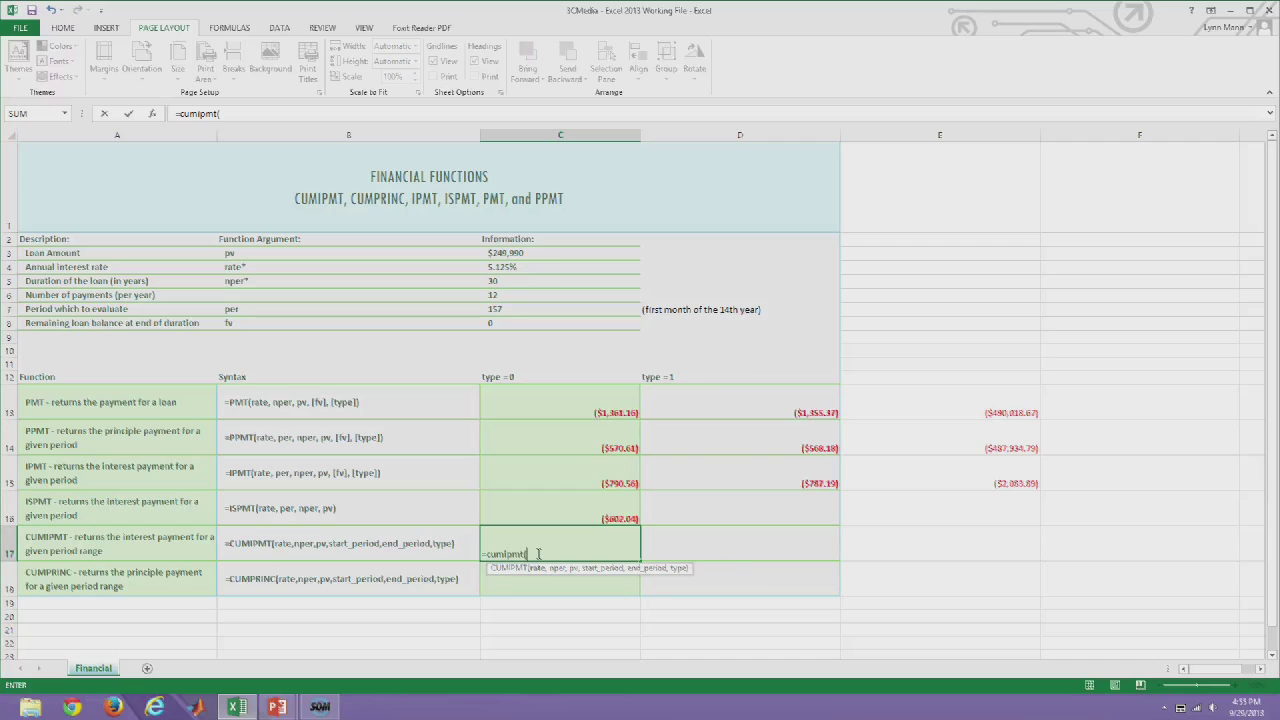
pyautogui.click(508, 265)
pyautogui.write('/')
pyautogui.click(506, 296)
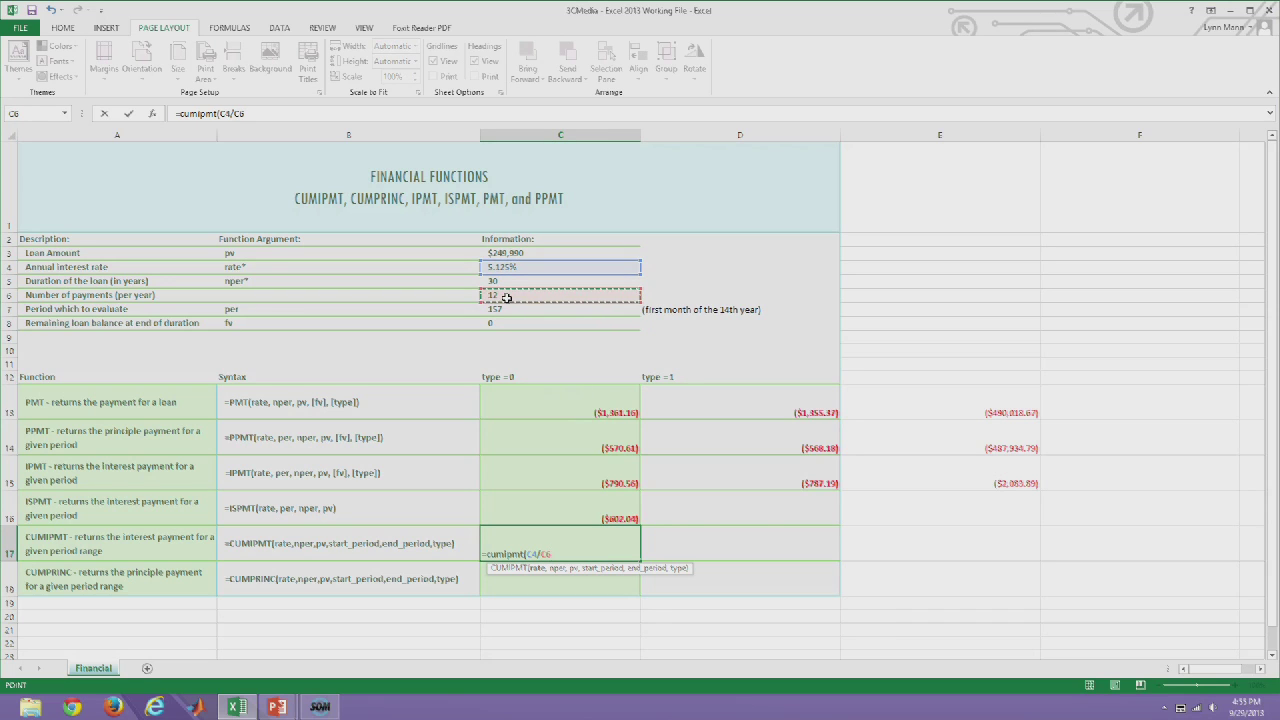
pyautogui.write(',')
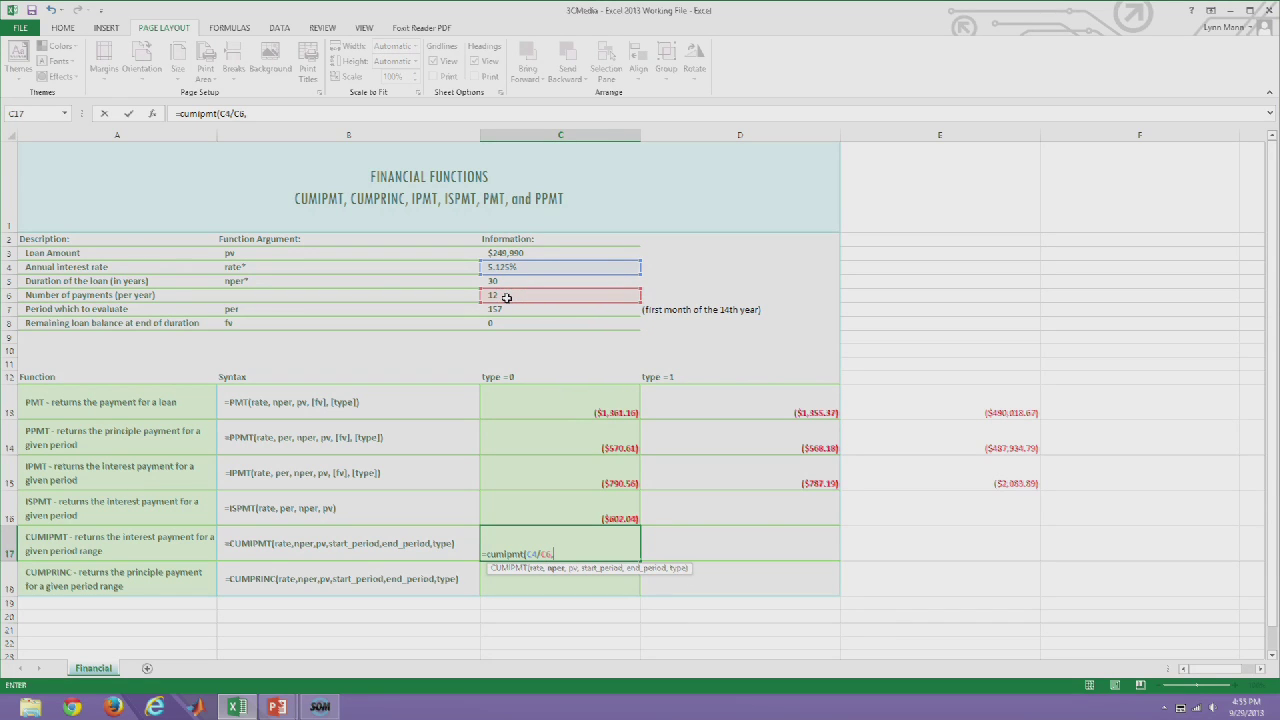
pyautogui.click(508, 283)
pyautogui.write('*')
pyautogui.click(508, 294)
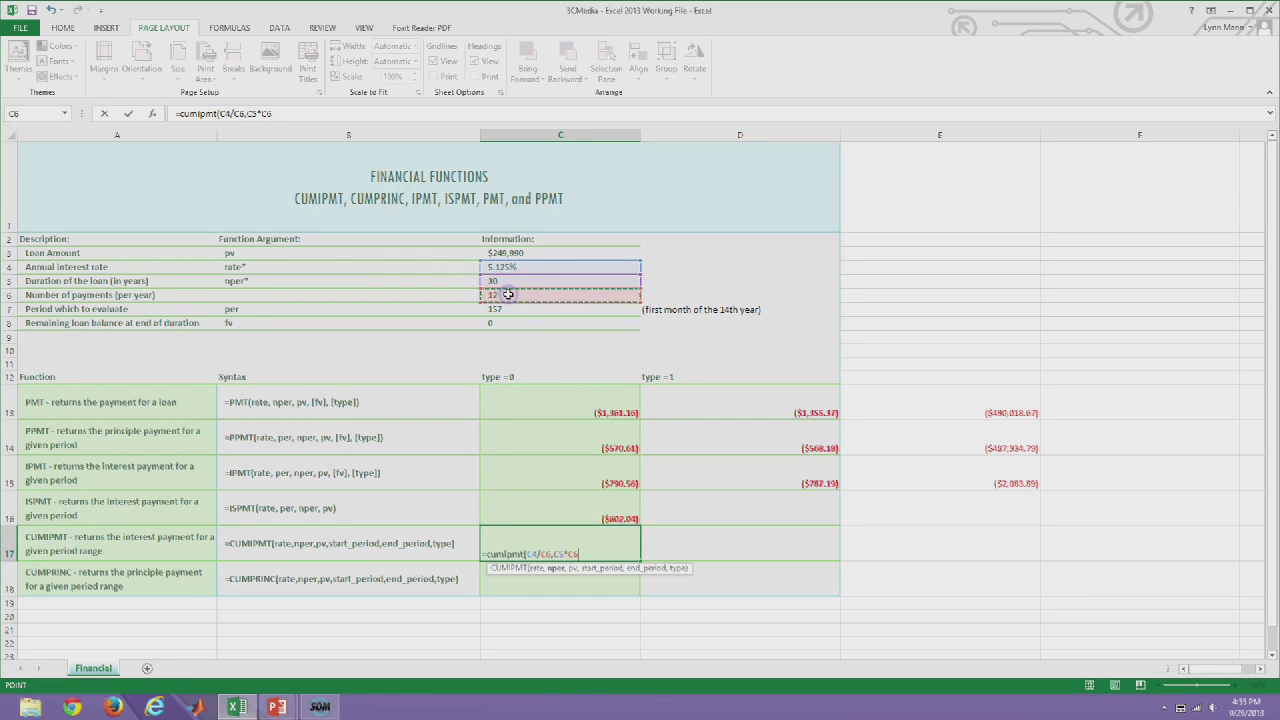
pyautogui.write(',')
pyautogui.click(507, 252)
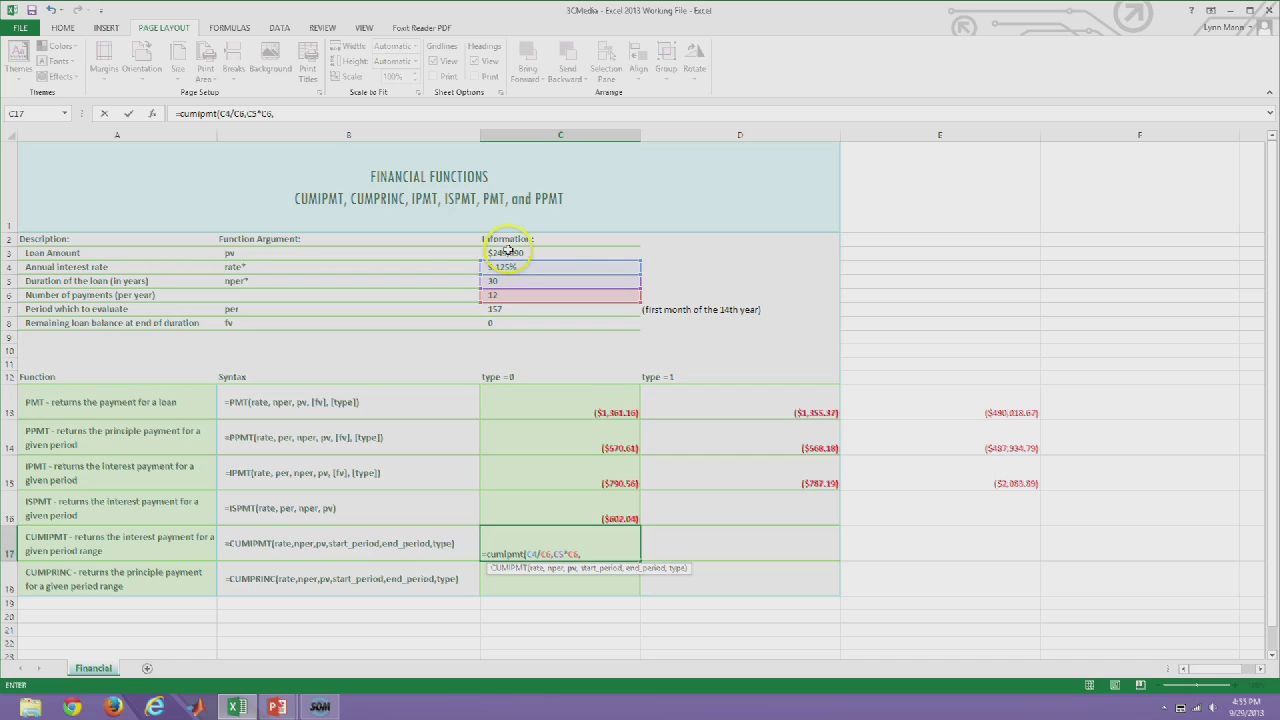
pyautogui.write(',')
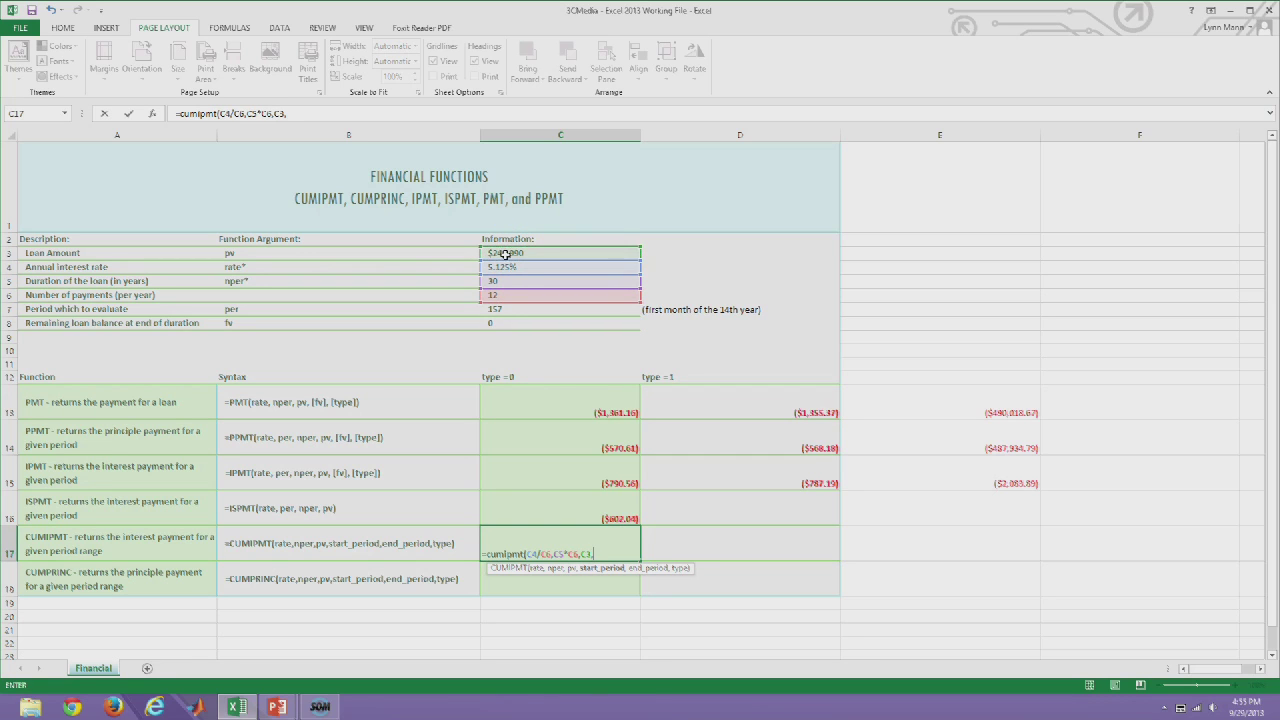
pyautogui.click(512, 311)
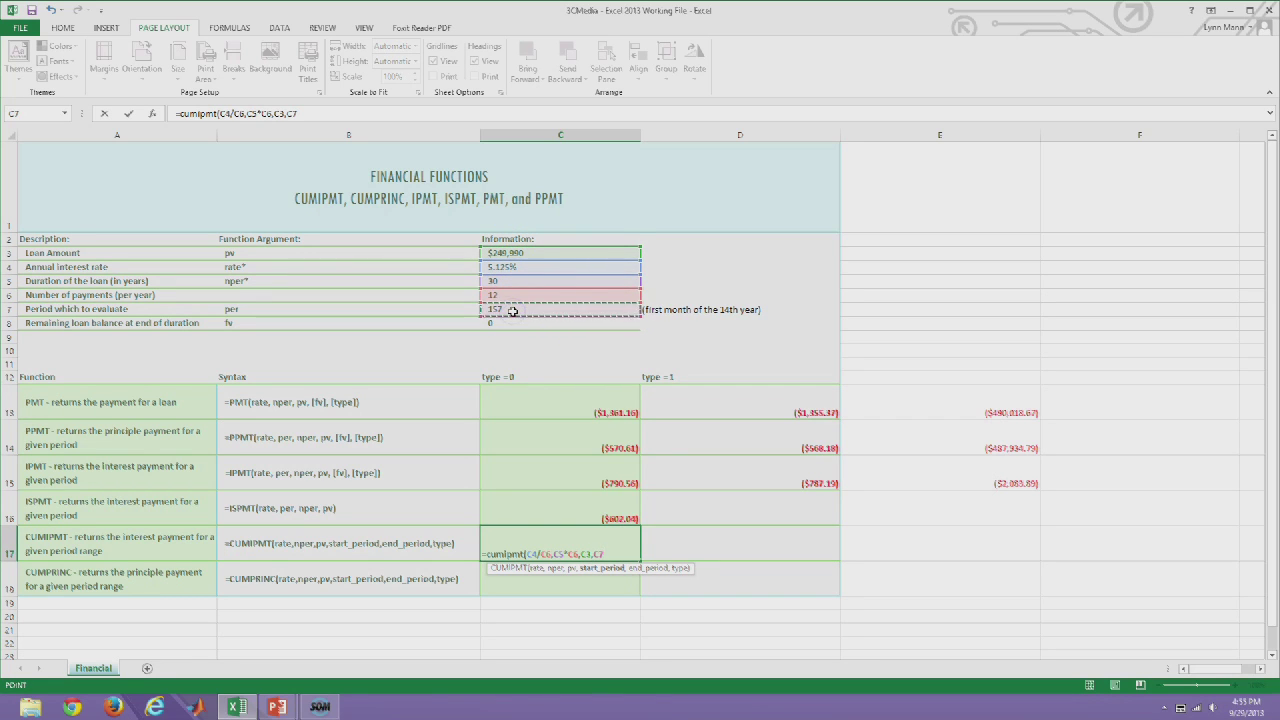
pyautogui.write(',')
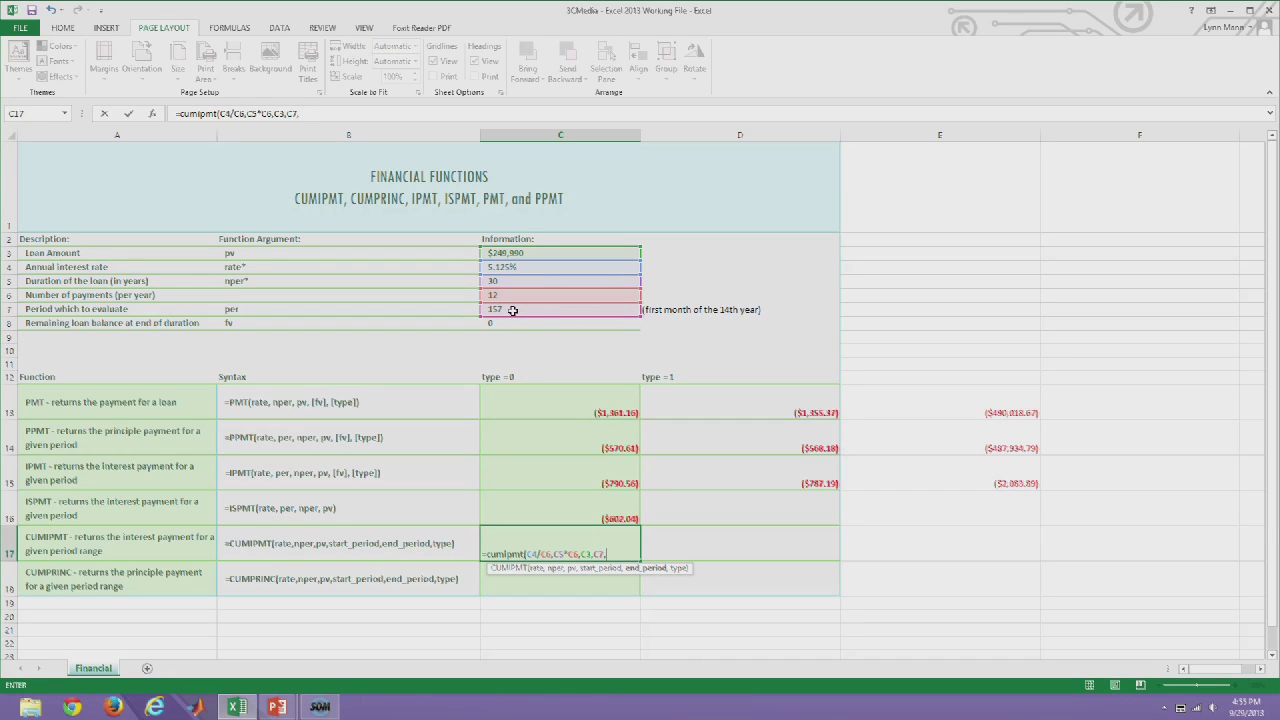
pyautogui.write('360,0')
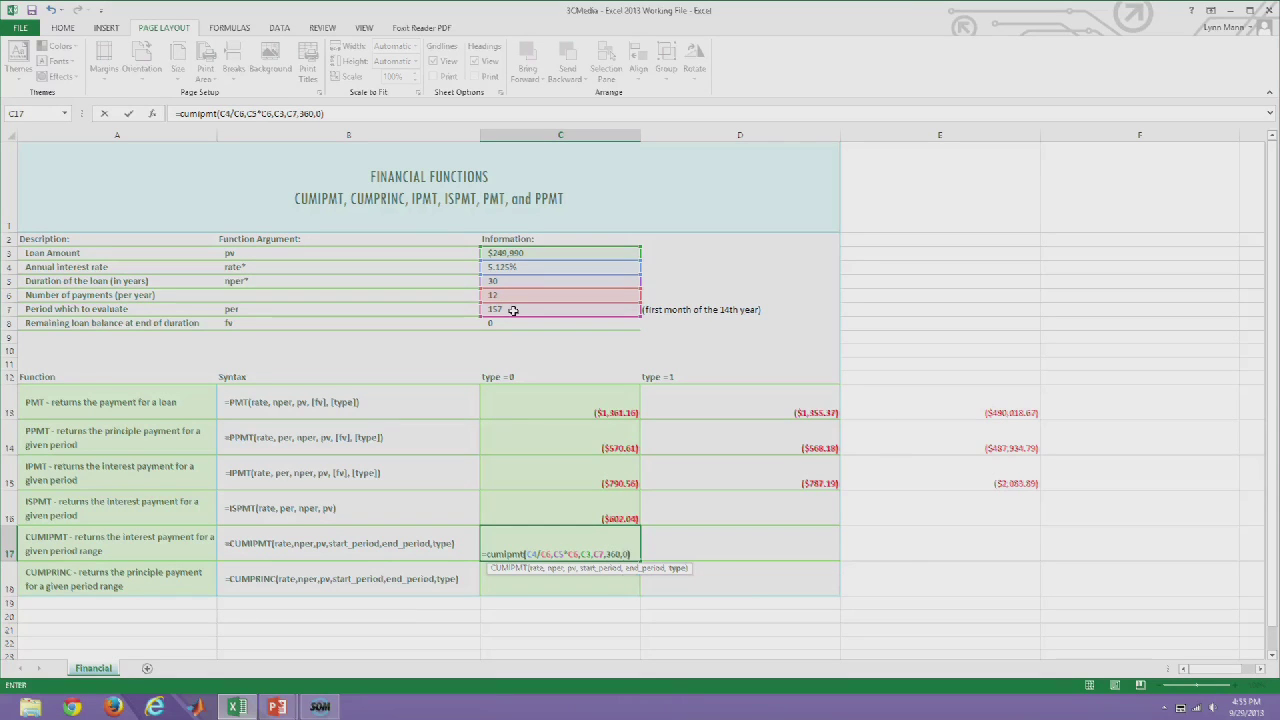
pyautogui.press('Return')
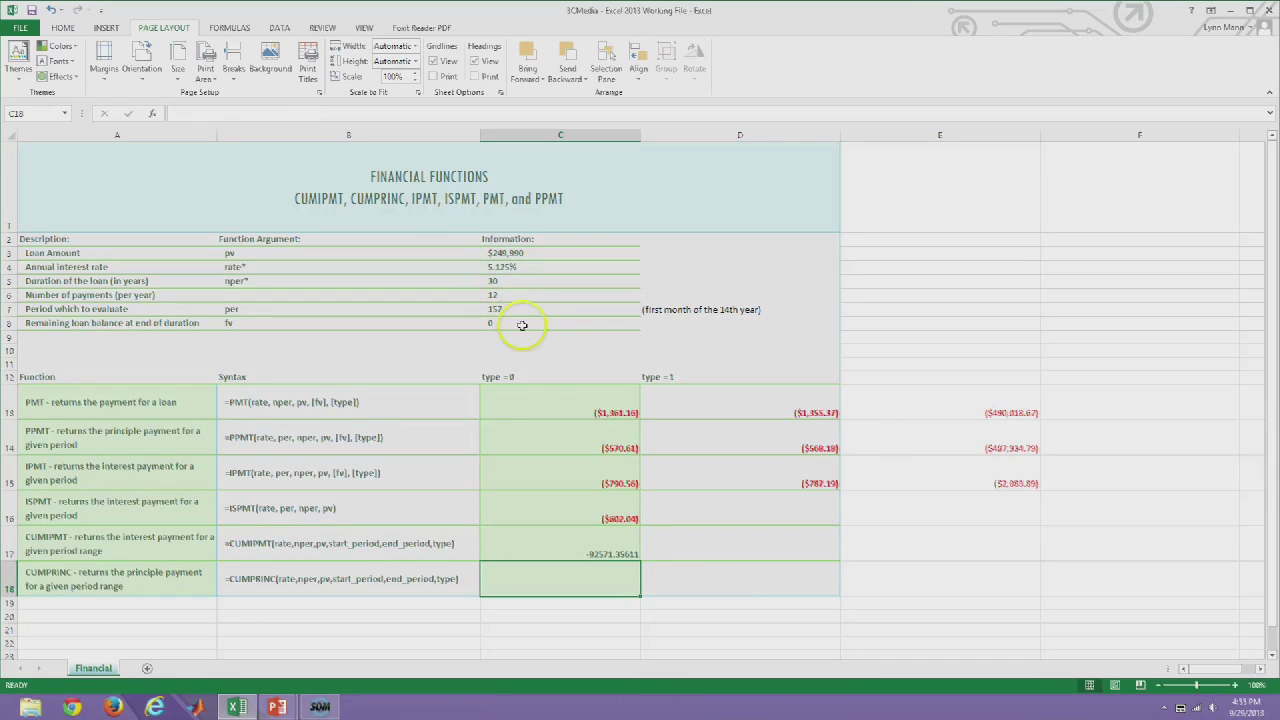
# Copy C16's red currency format onto C17 with Format Painter
pyautogui.click(585, 535)
pyautogui.click(584, 514)
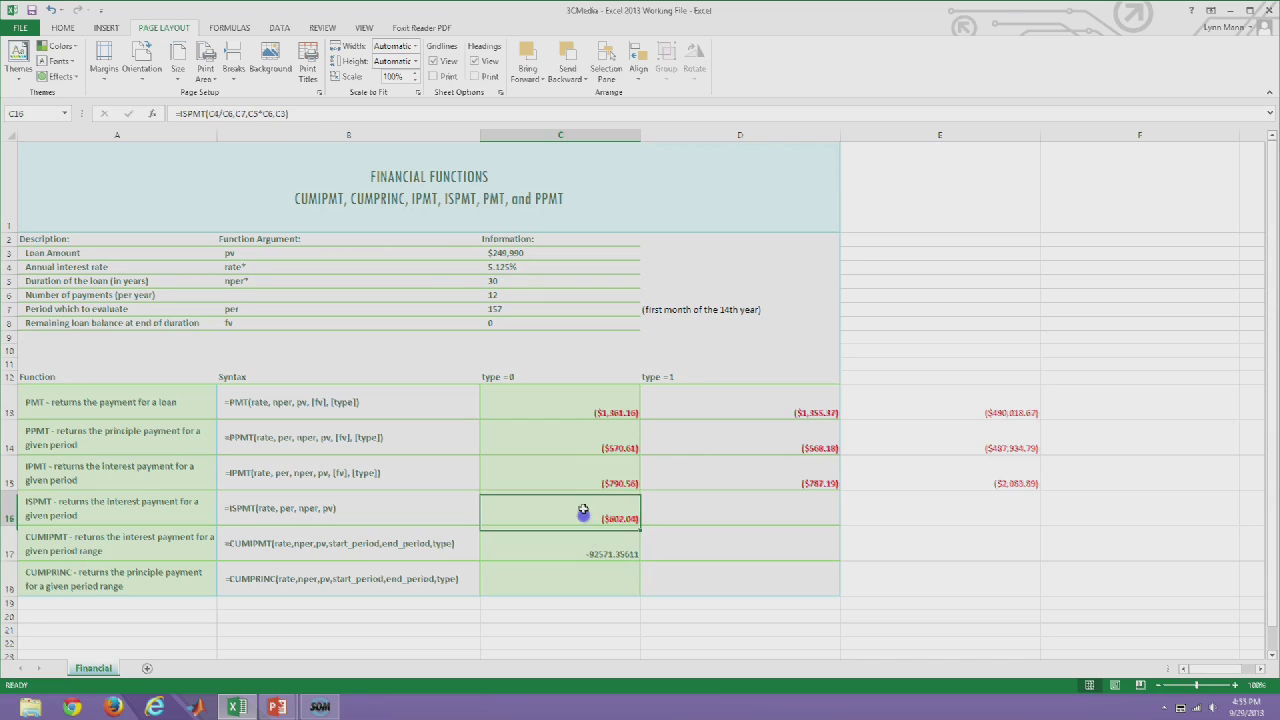
pyautogui.click(62, 30)
pyautogui.click(68, 76)
pyautogui.click(567, 535)
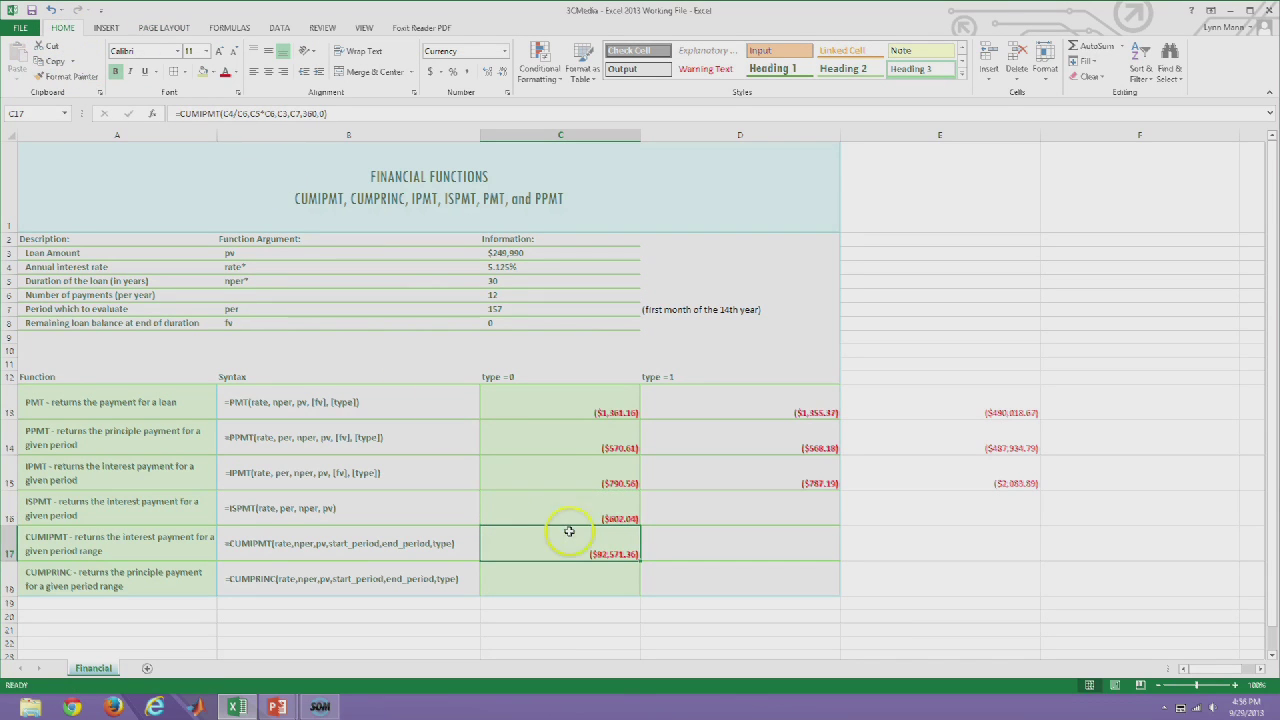
pyautogui.click(594, 584)
# Enter =CUMPRINC(C4/C6,C5*C6,C3,C7,360,0) in C18 for cumulative principal from period 157
pyautogui.write('=')
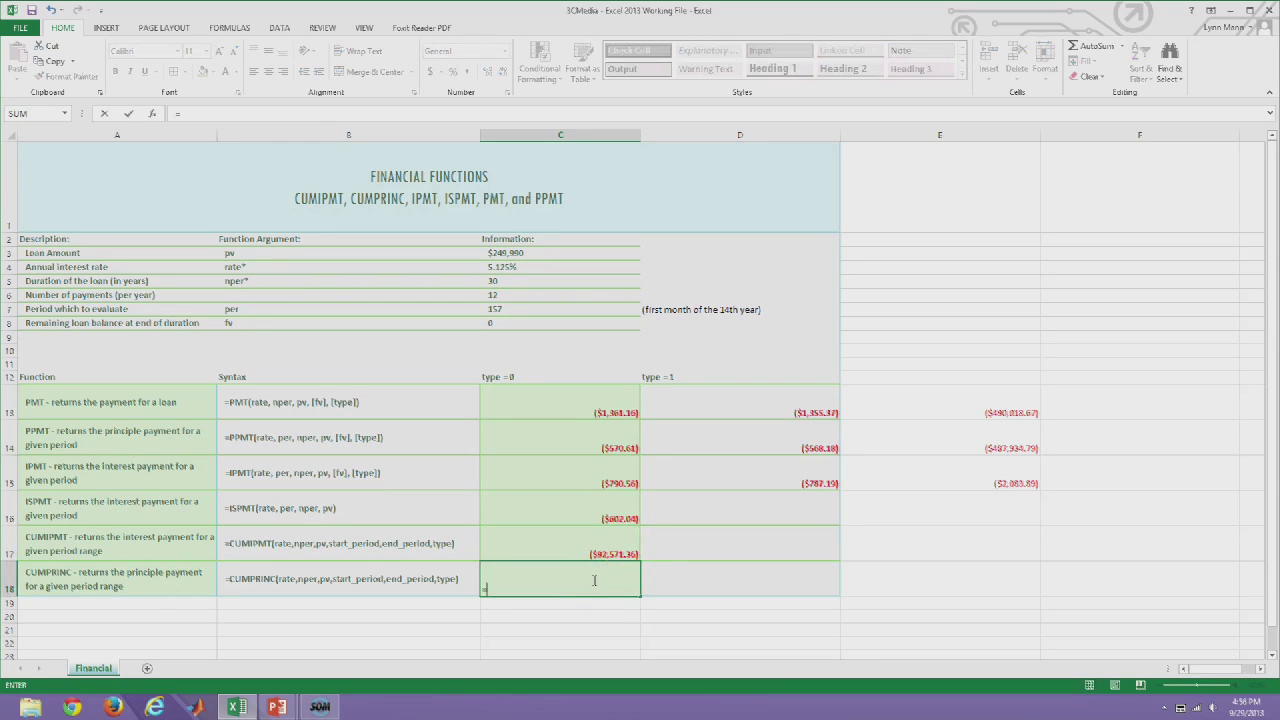
pyautogui.write('cum')
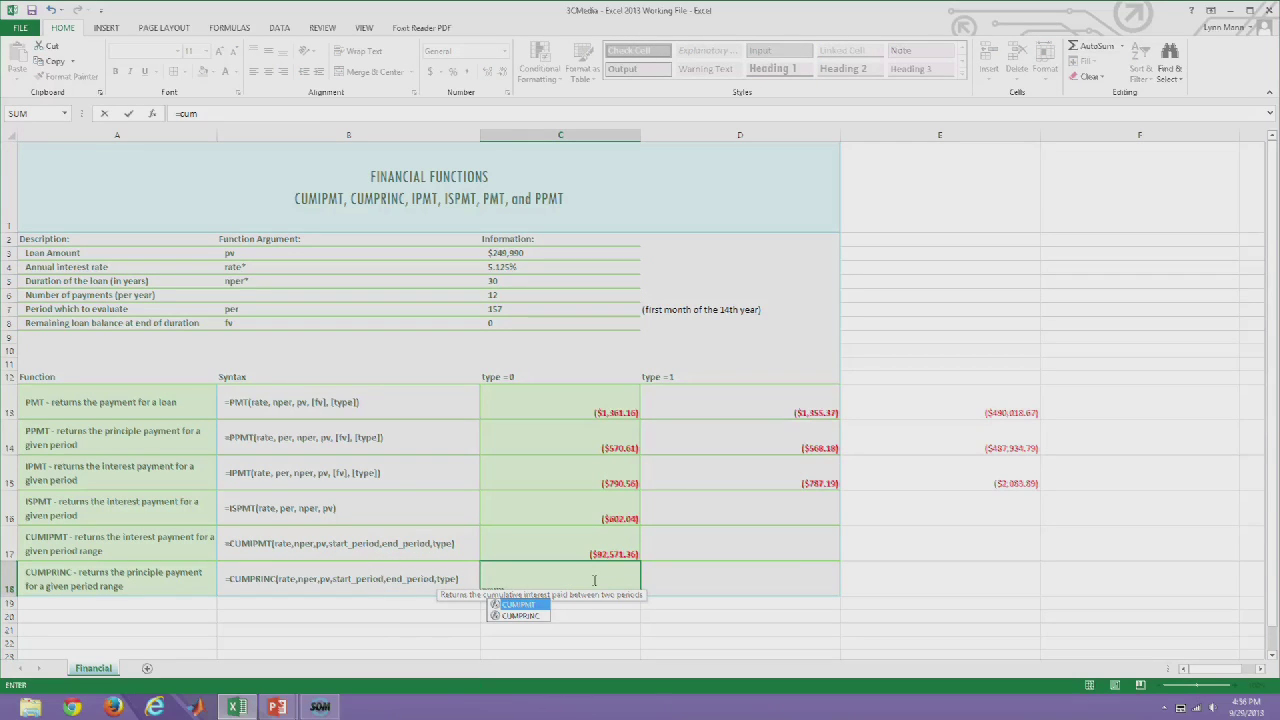
pyautogui.write('princ(')
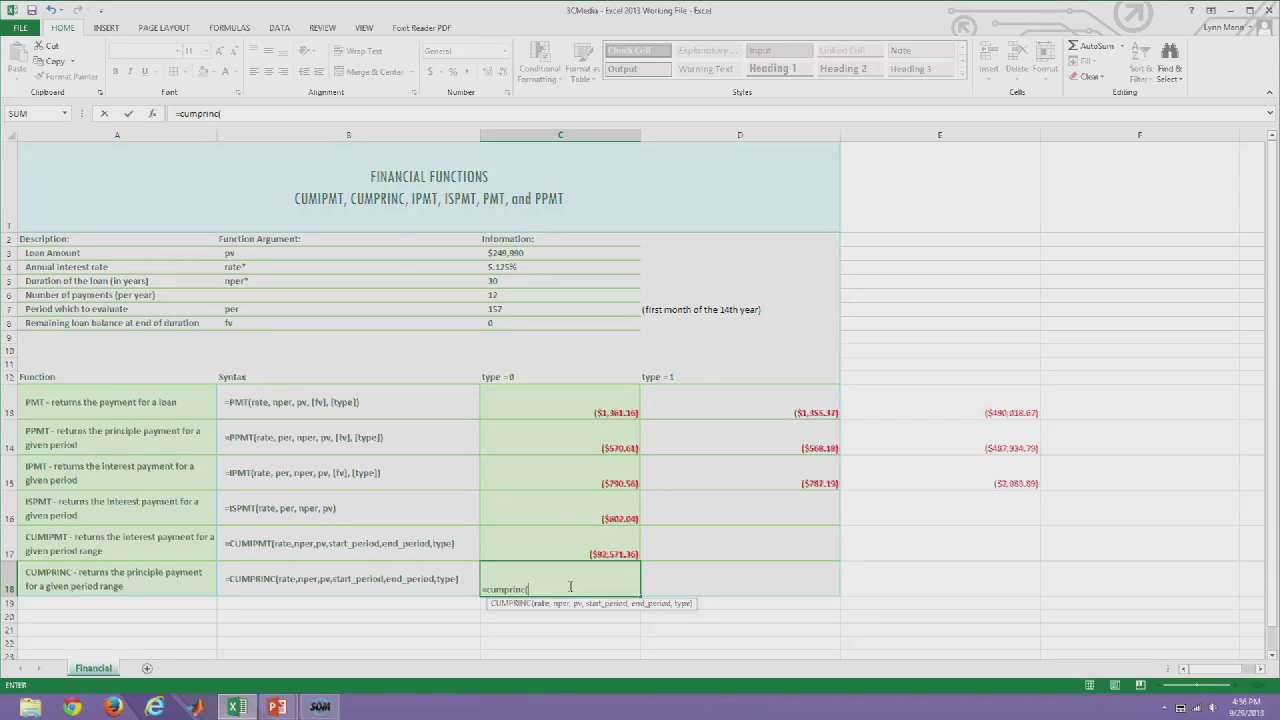
pyautogui.click(505, 268)
pyautogui.write('/')
pyautogui.click(511, 294)
pyautogui.write(',')
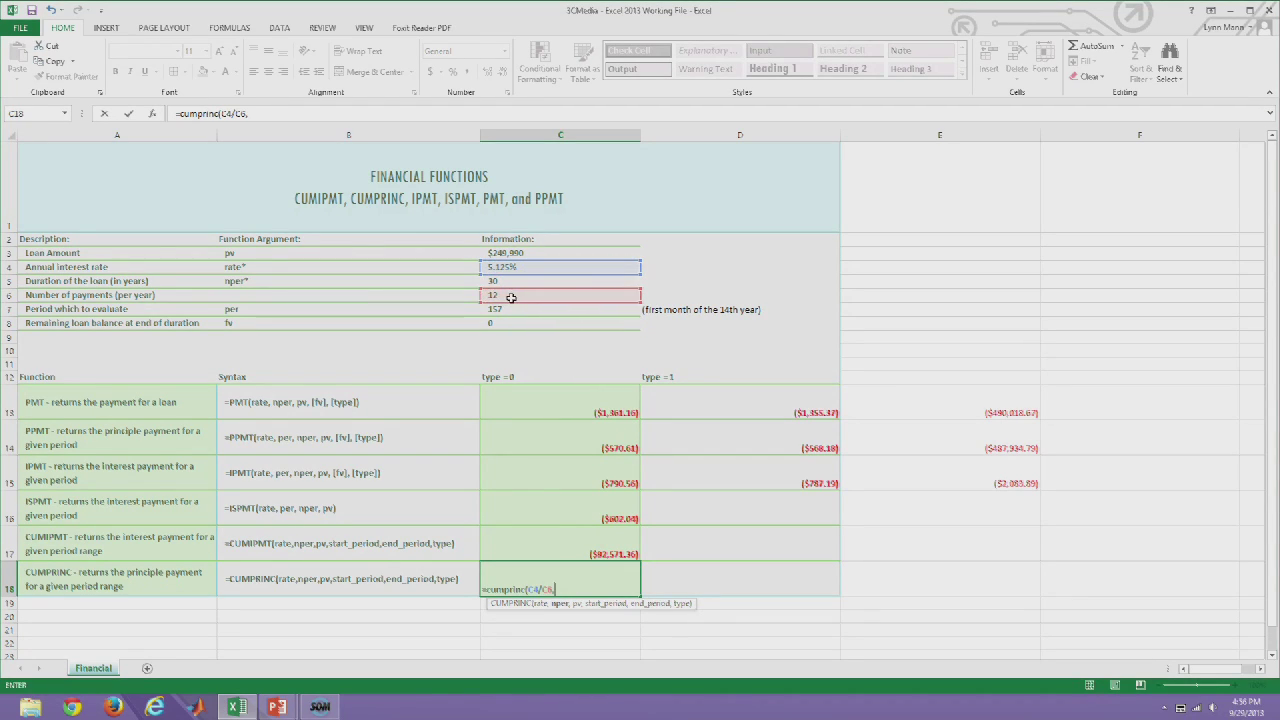
pyautogui.click(507, 282)
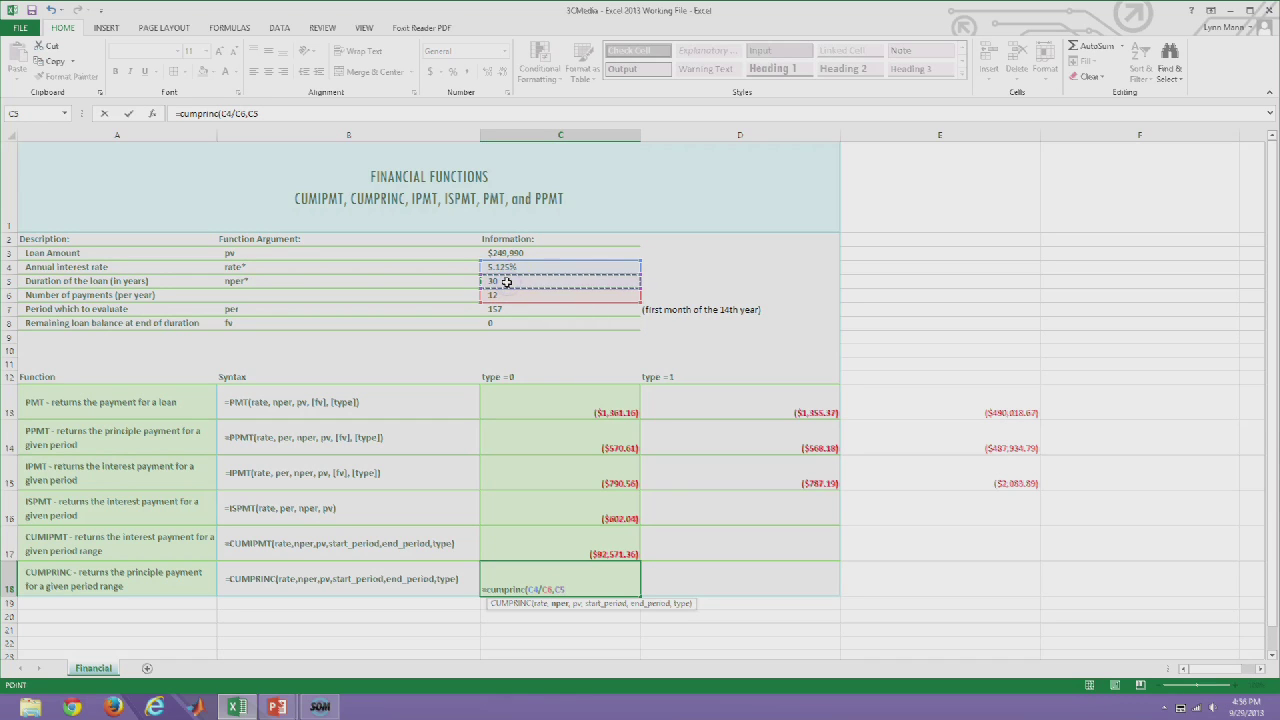
pyautogui.write('*')
pyautogui.click(501, 295)
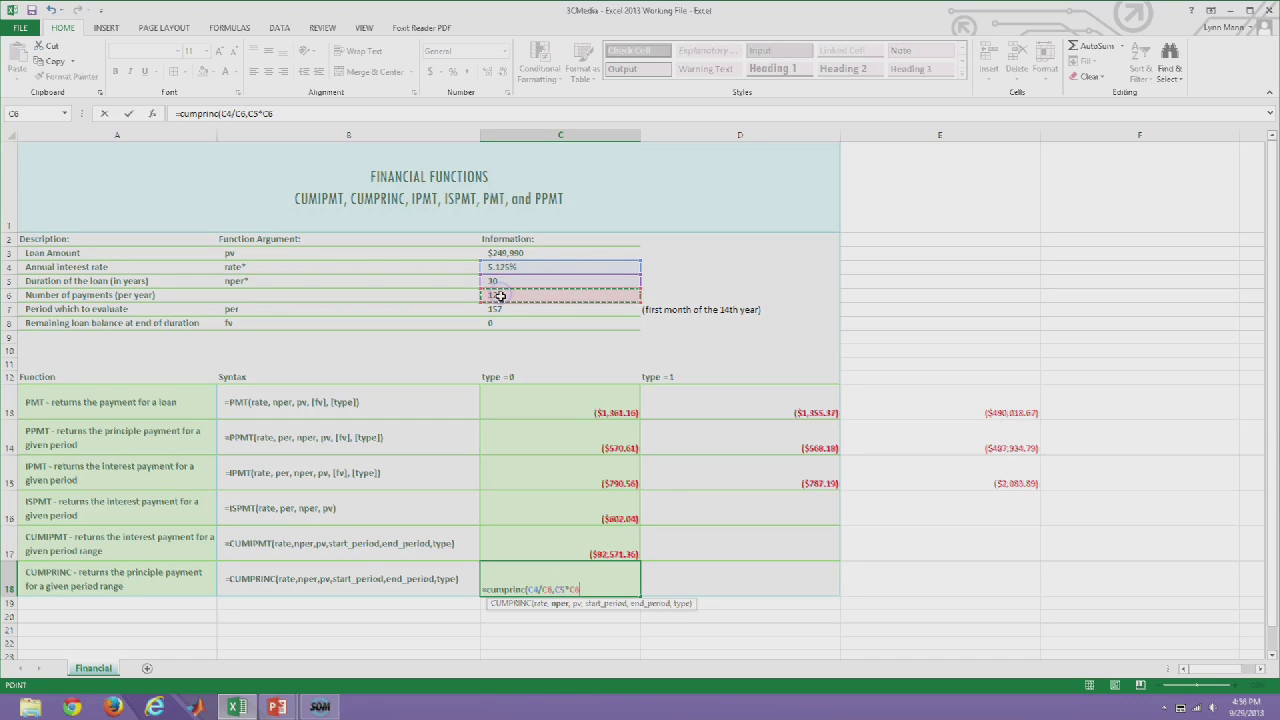
pyautogui.write(',')
pyautogui.click(501, 253)
pyautogui.write(',')
pyautogui.click(515, 309)
pyautogui.write(',360')
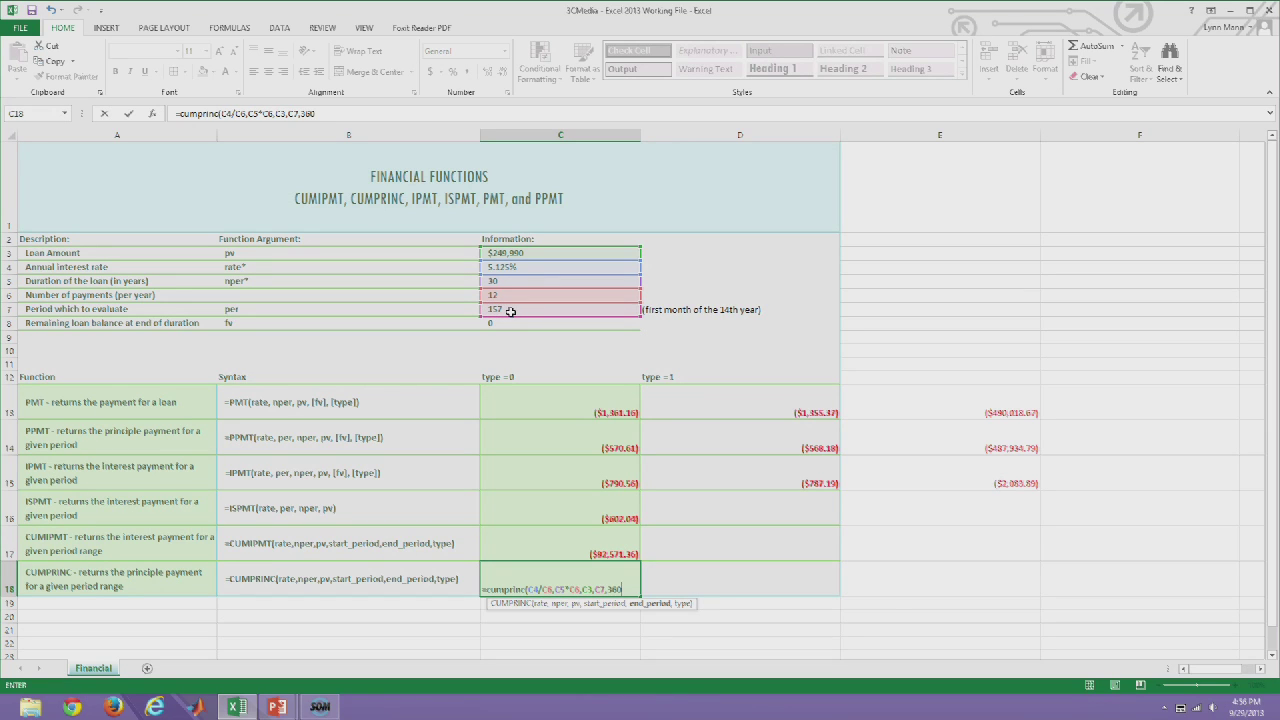
pyautogui.write(',')
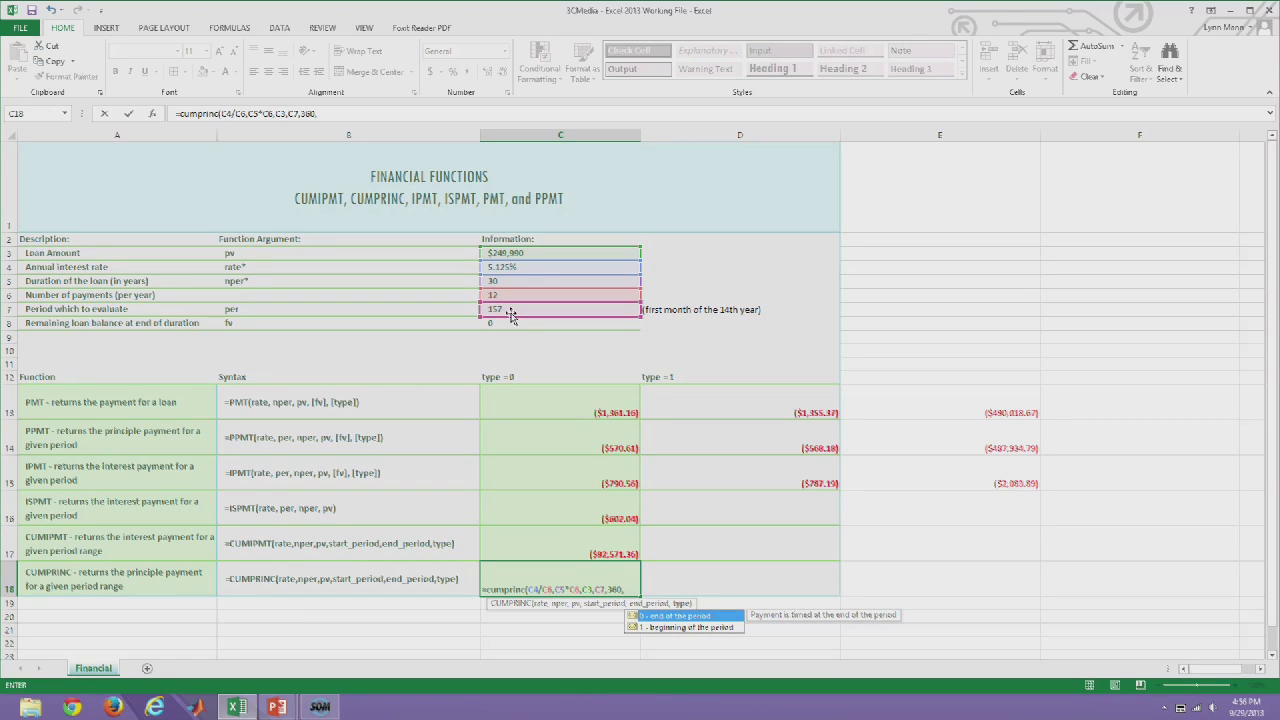
pyautogui.write('0')
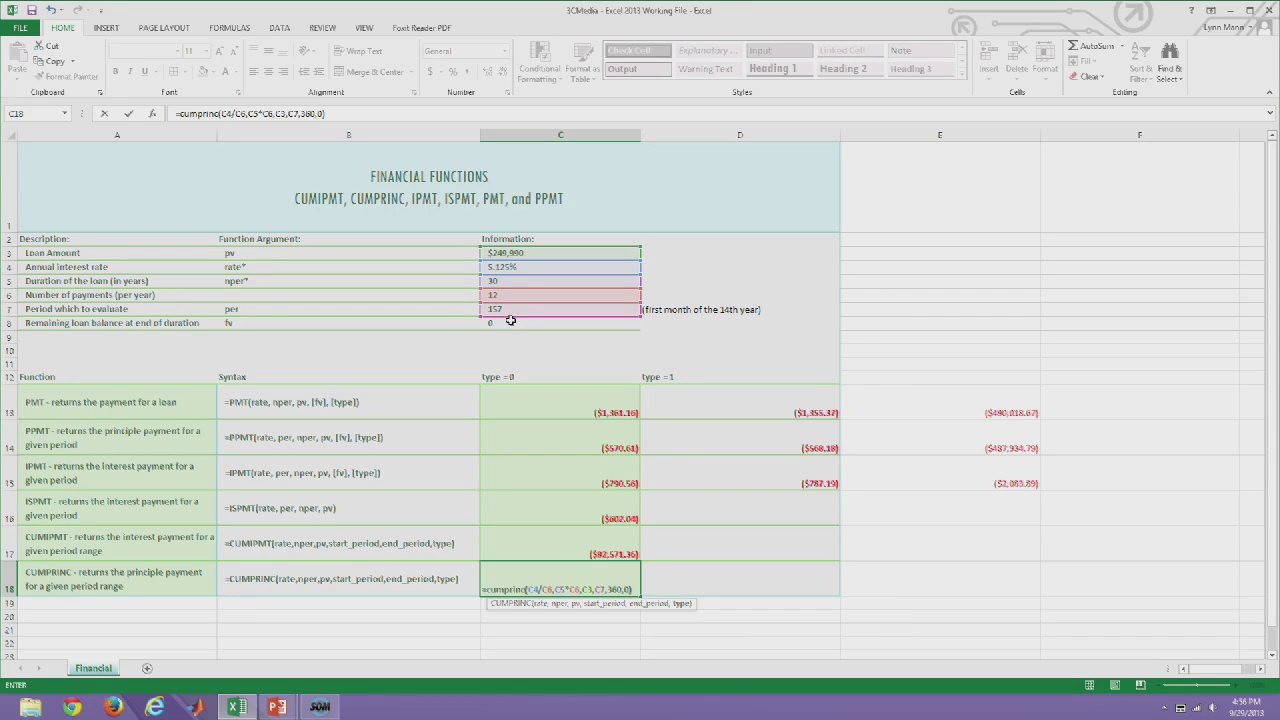
pyautogui.press('Return')
# Copy C17's currency format onto C18 with Format Painter
pyautogui.click(612, 557)
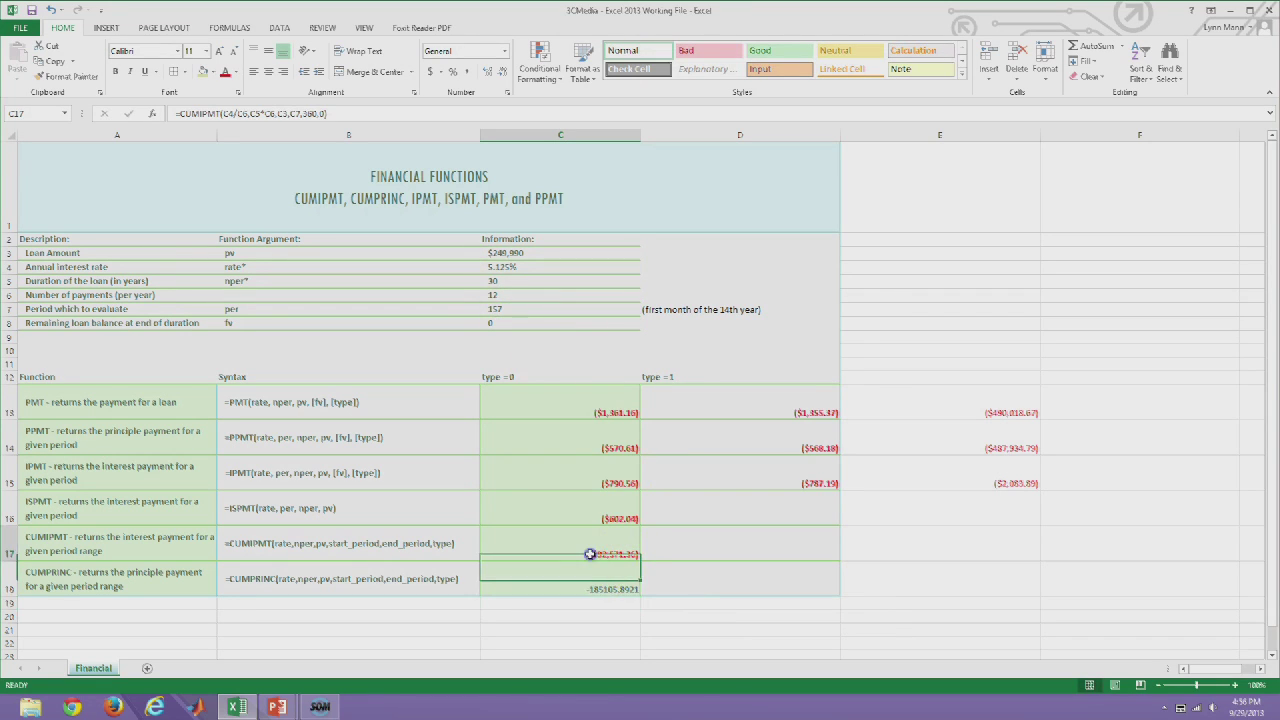
pyautogui.click(68, 76)
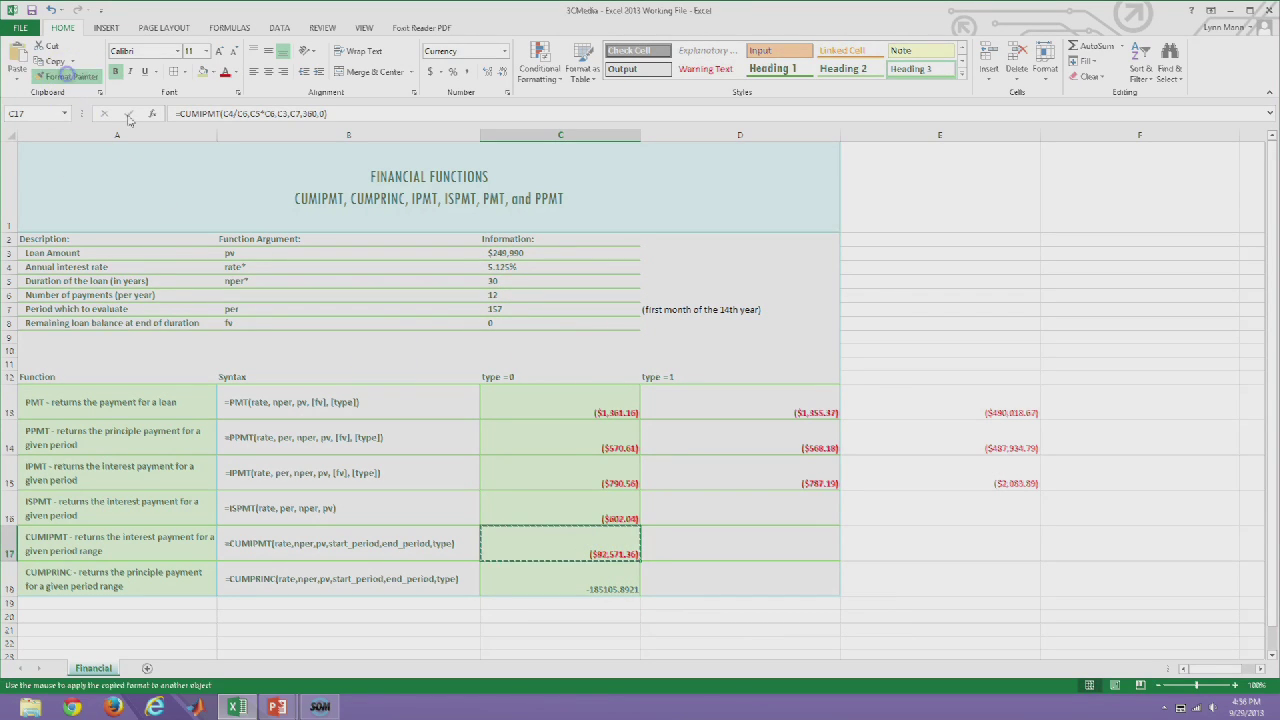
pyautogui.click(588, 587)
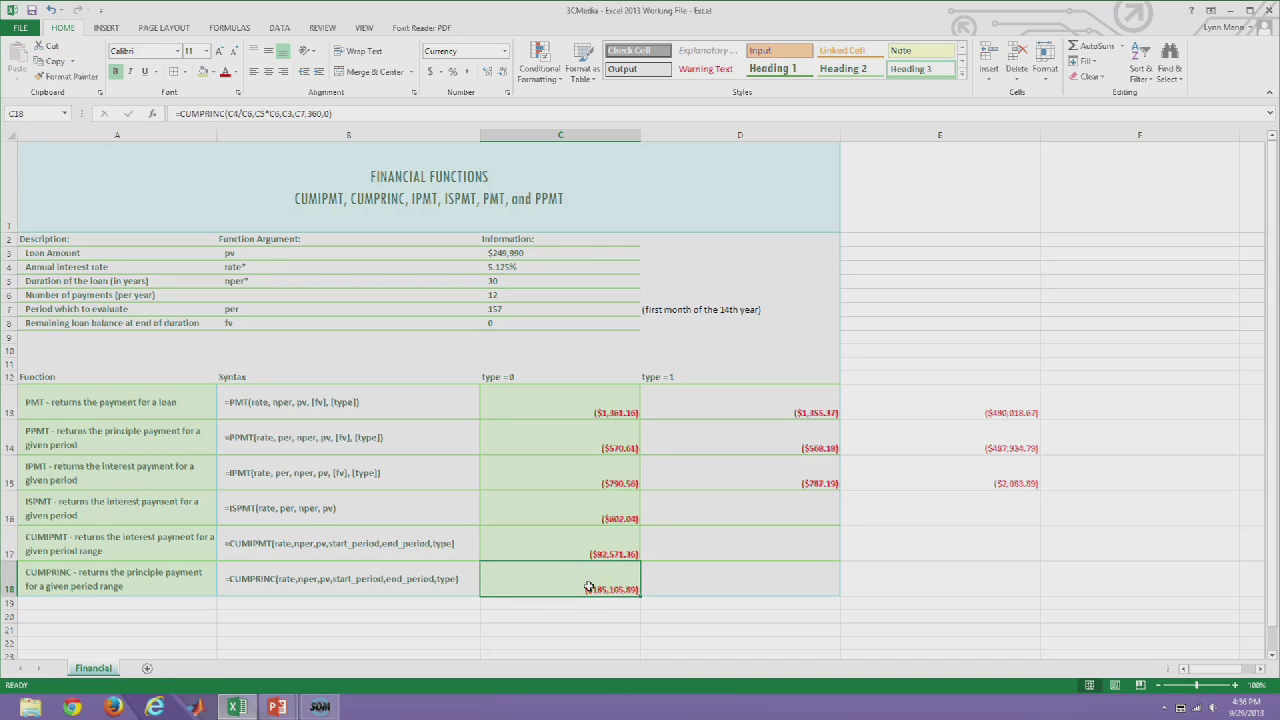
pyautogui.click(579, 586)
# Replace C7 with 180 in C17's CUMIPMT formula, giving ($75,023.94)
pyautogui.click(583, 547)
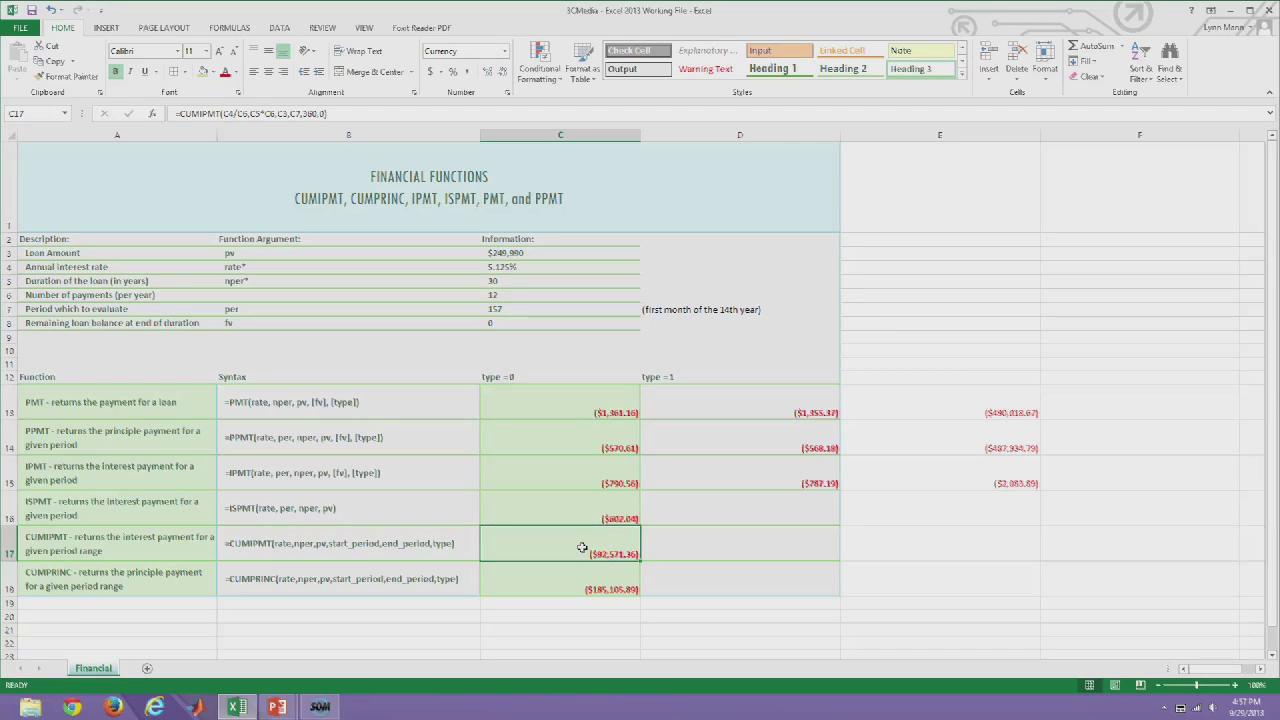
pyautogui.click(285, 113)
pyautogui.doubleClick(279, 113)
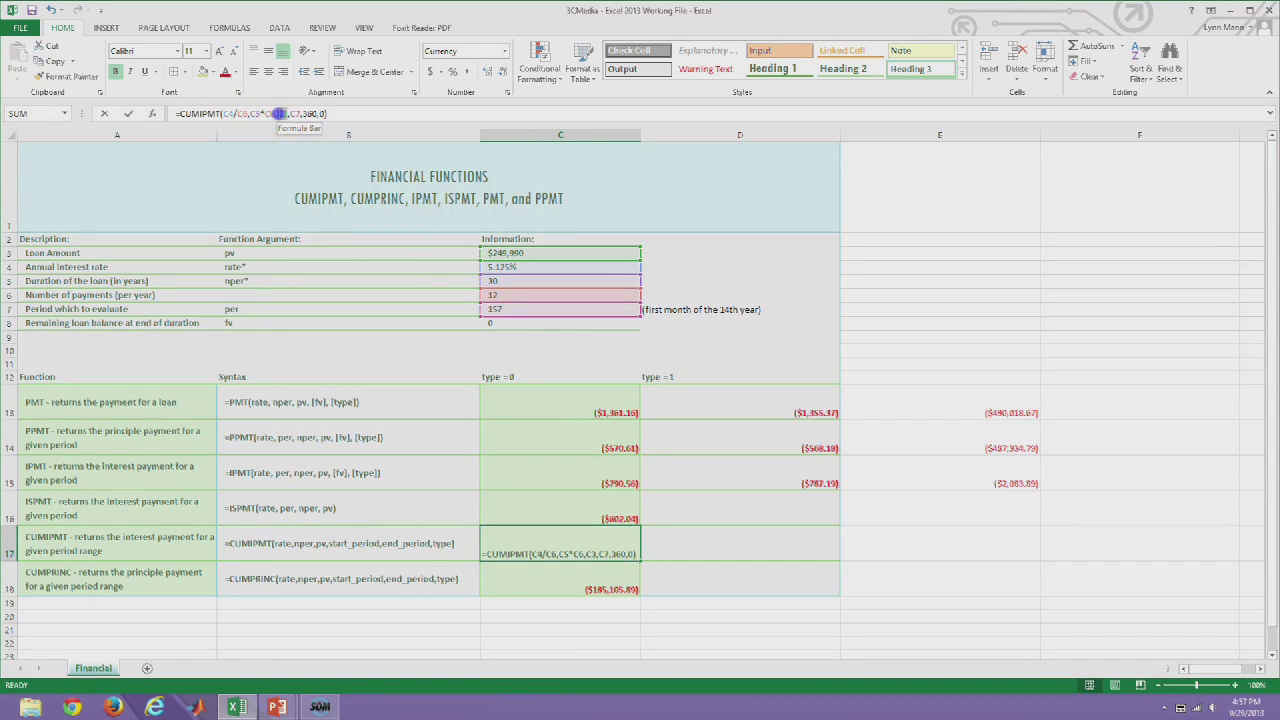
pyautogui.click(289, 113)
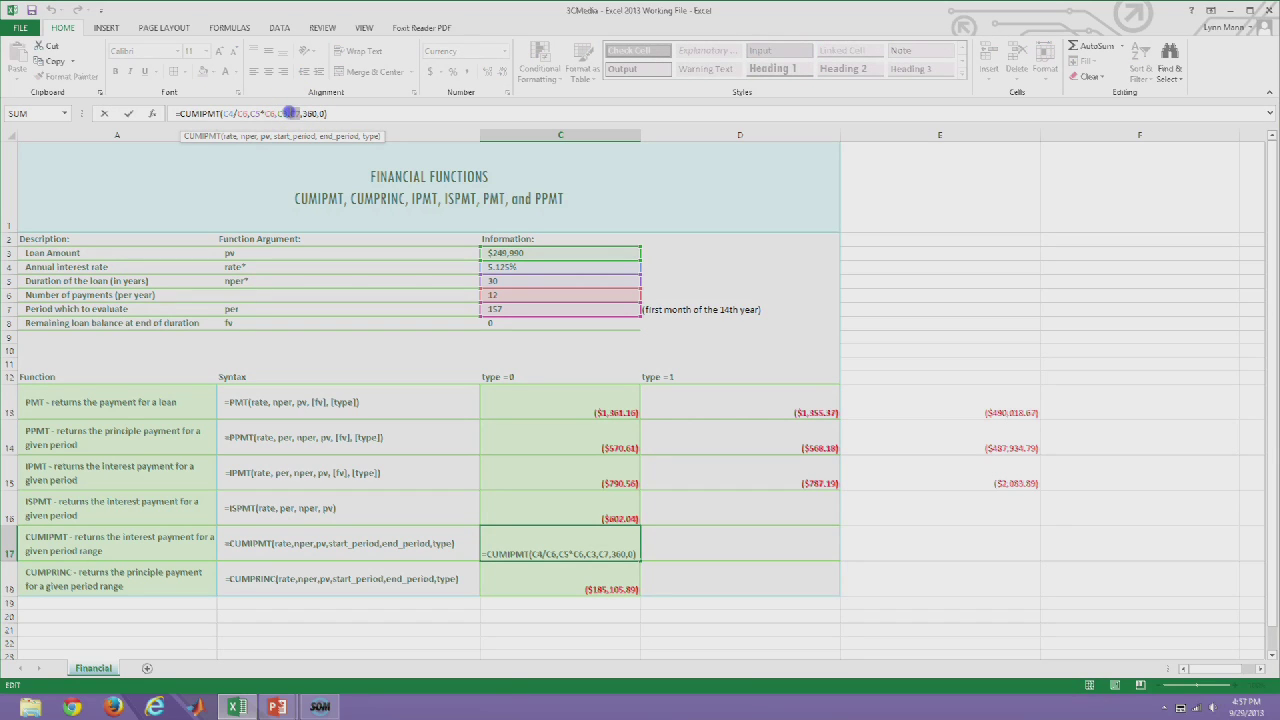
pyautogui.doubleClick(290, 113)
pyautogui.doubleClick(294, 113)
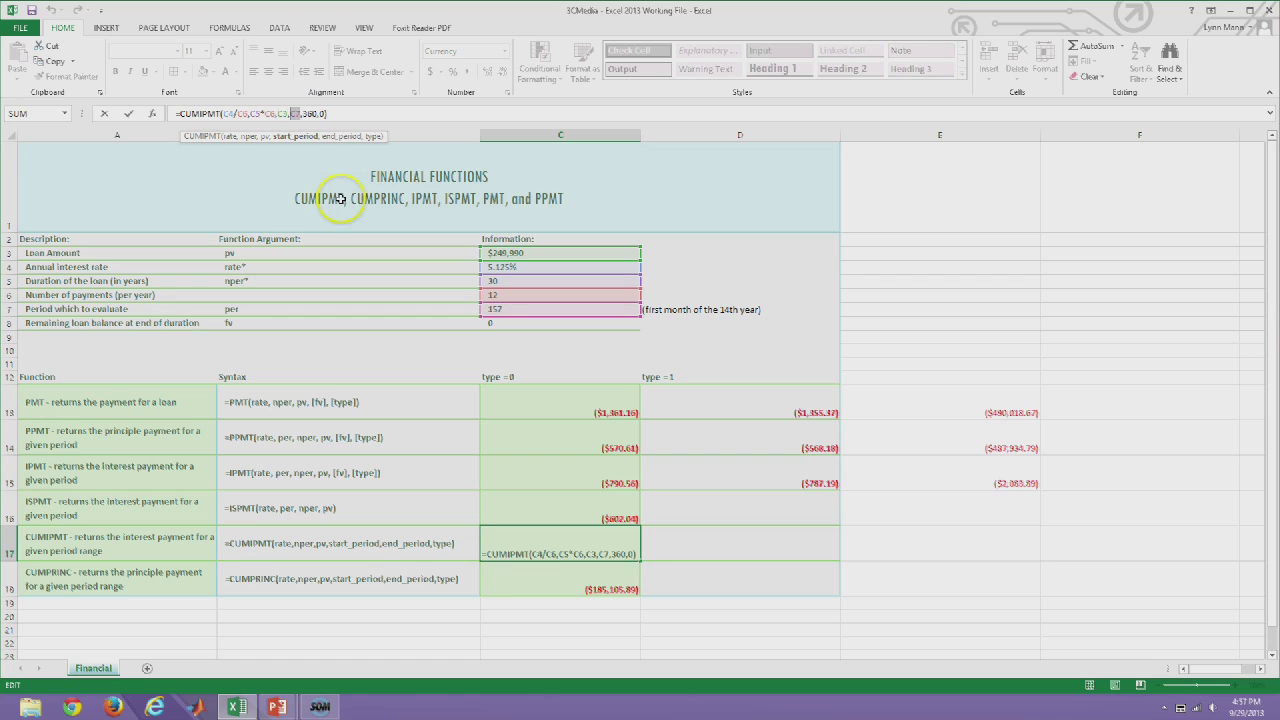
pyautogui.write('180')
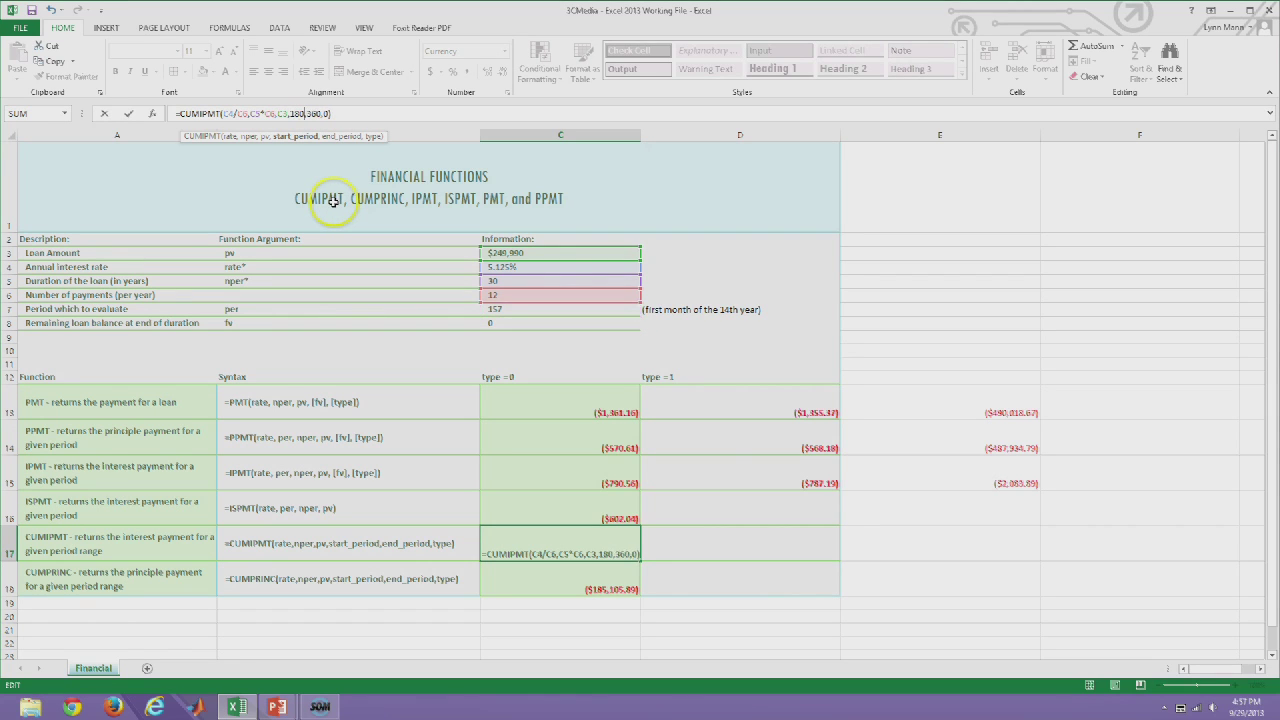
pyautogui.press('Return')
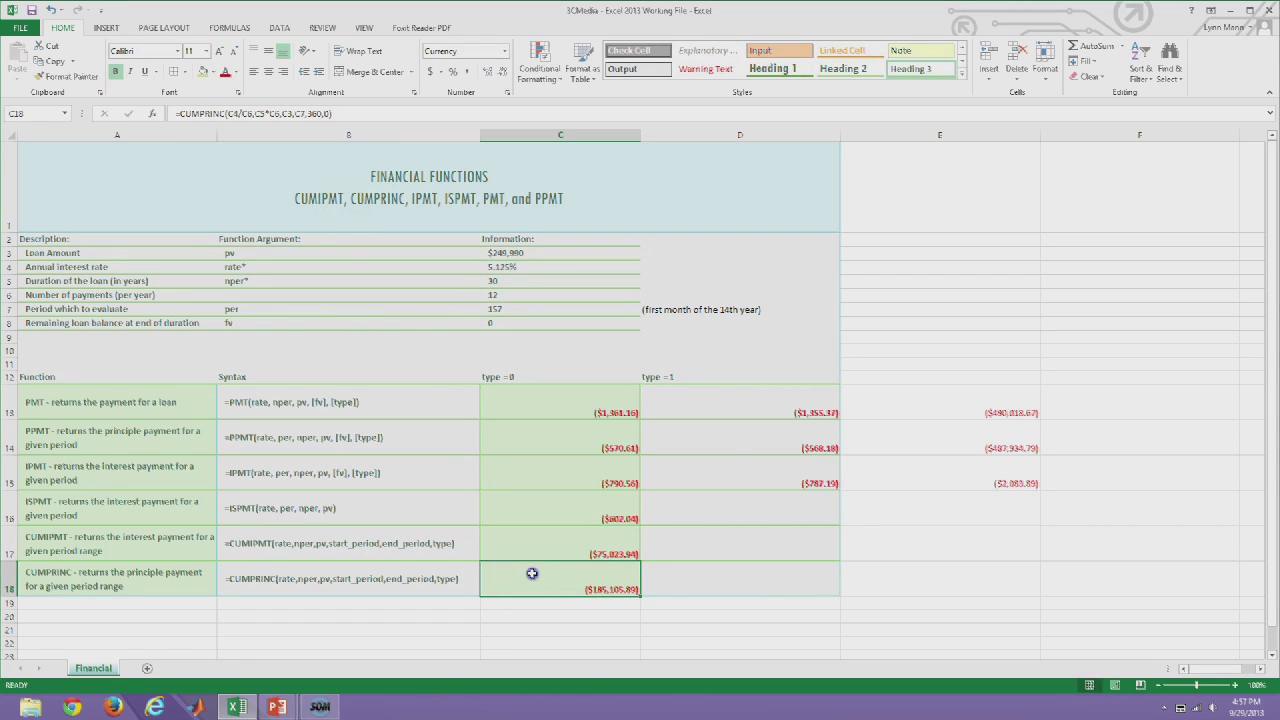
# Replace C7 with 180 as the start period in C18's CUMPRINC formula
pyautogui.click(297, 114)
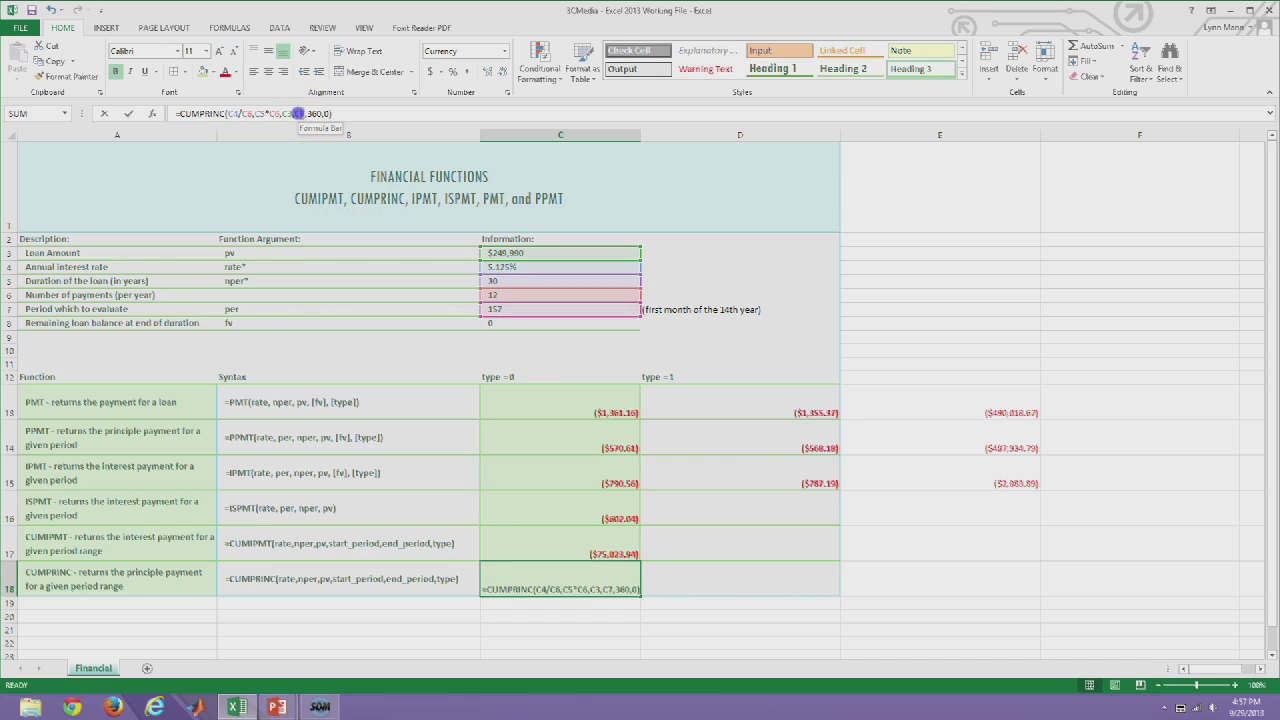
pyautogui.doubleClick(294, 114)
pyautogui.write('180')
pyautogui.press('Return')
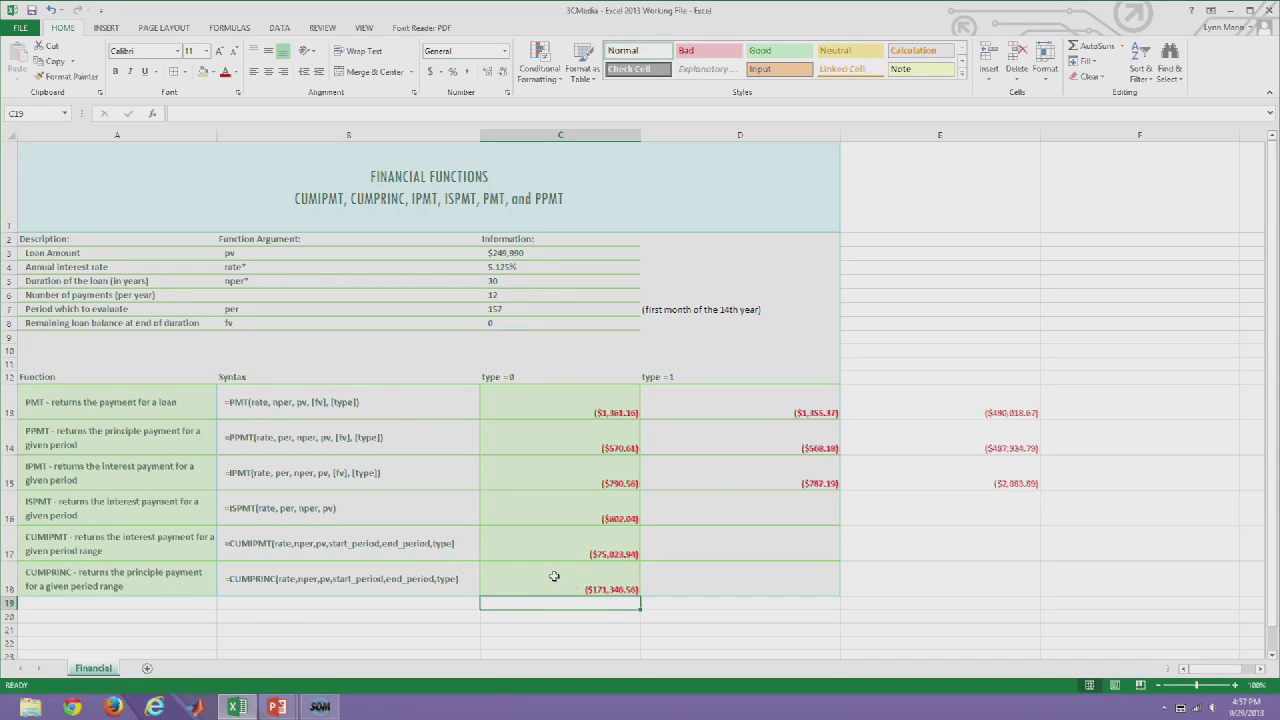
pyautogui.click(731, 511)
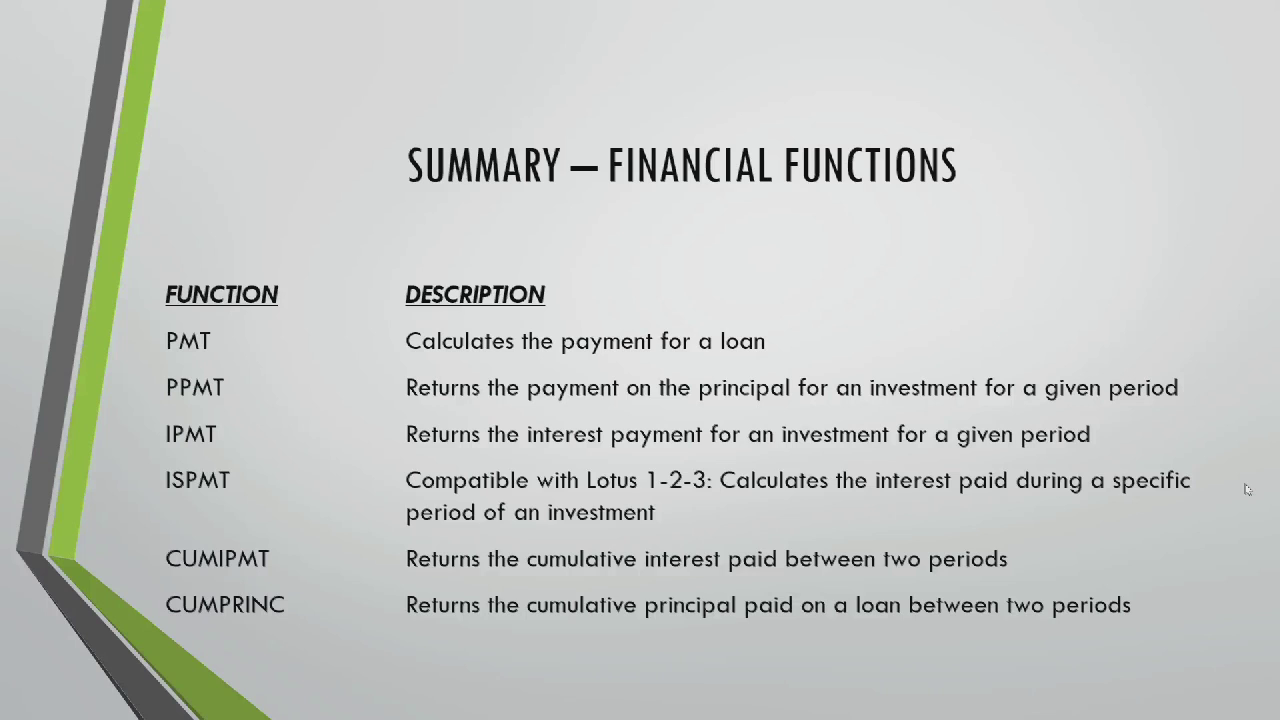
# Advance the slideshow from the financial functions summary to the IF Functions slide
pyautogui.click(1075, 584)
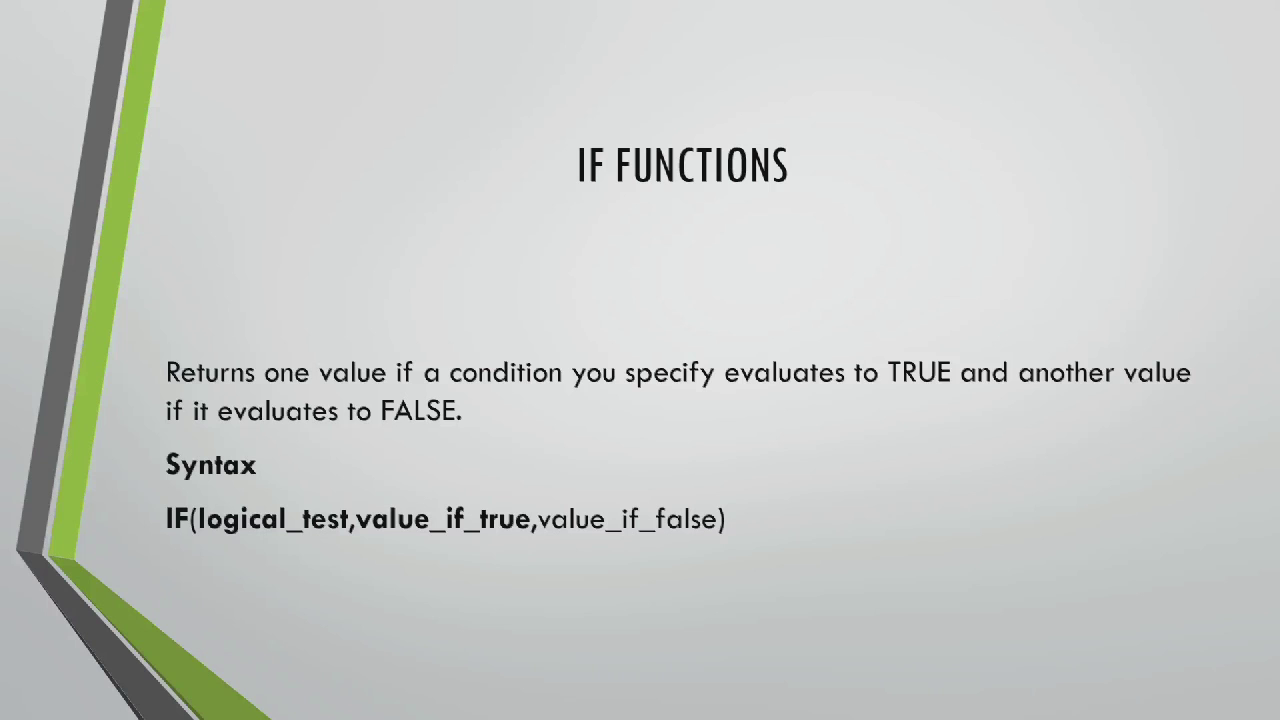
# Advance past the '18 or older?' Decision Tree slide to the letter-grade decision tree
pyautogui.click(724, 508)
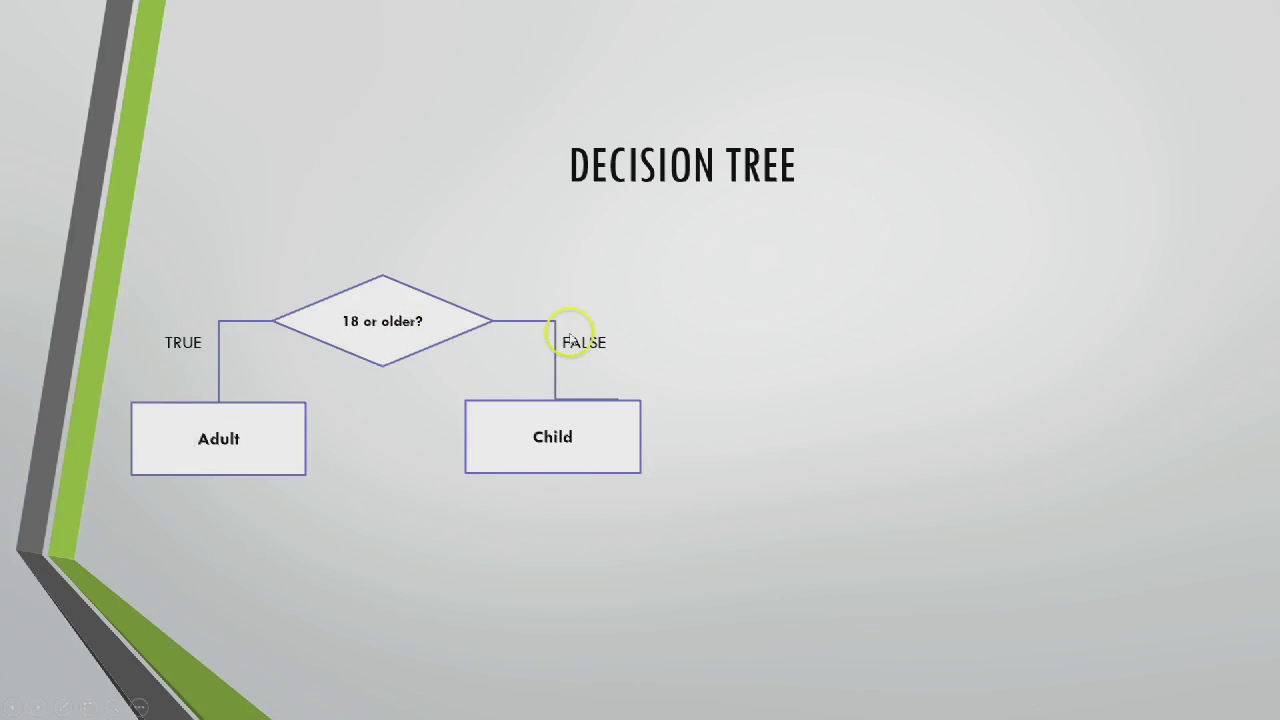
pyautogui.click(577, 421)
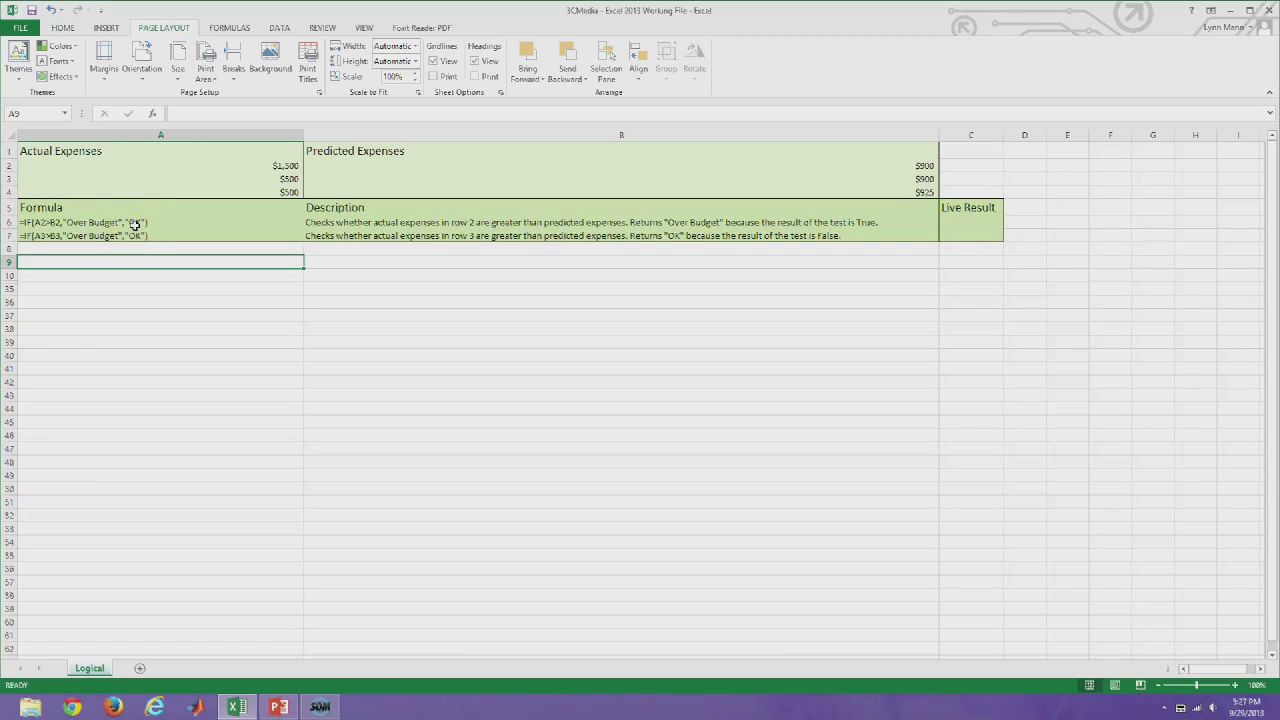
# Enter =IF(A2>B2,"Over Budget","OK") in C6, correcting the capital O in Over
pyautogui.click(969, 221)
pyautogui.write('=if(')
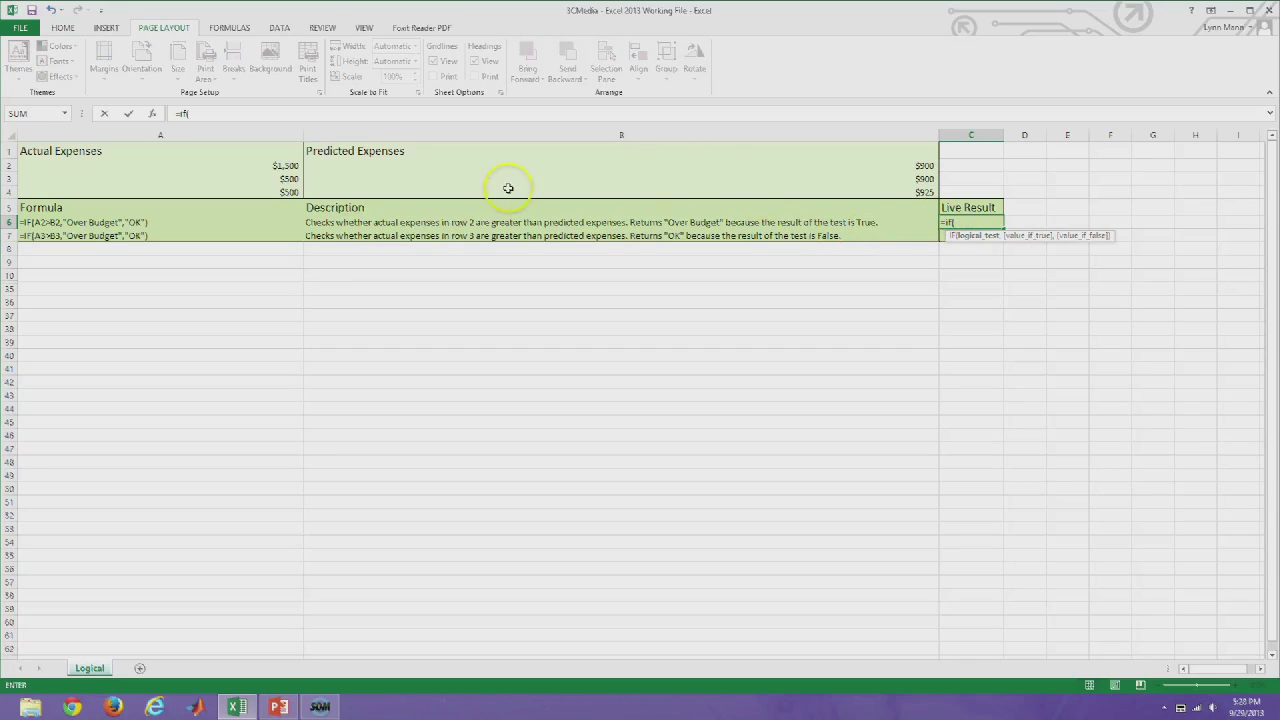
pyautogui.click(266, 169)
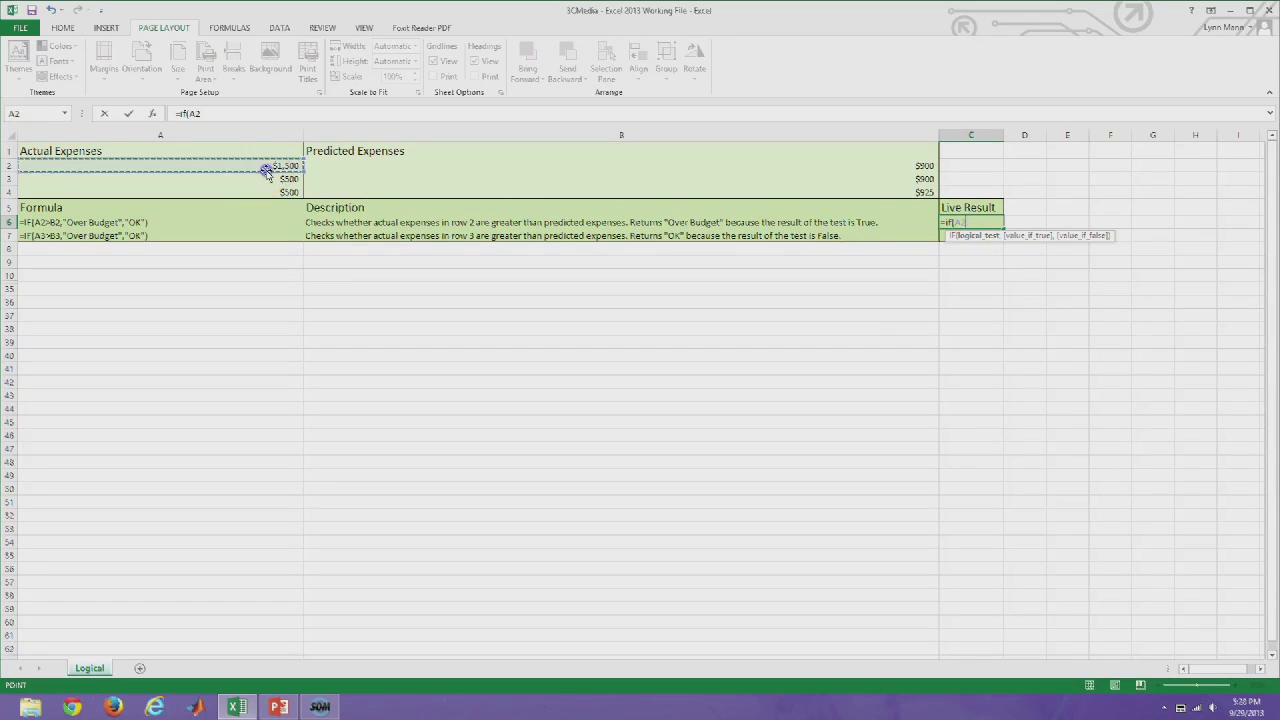
pyautogui.write('>')
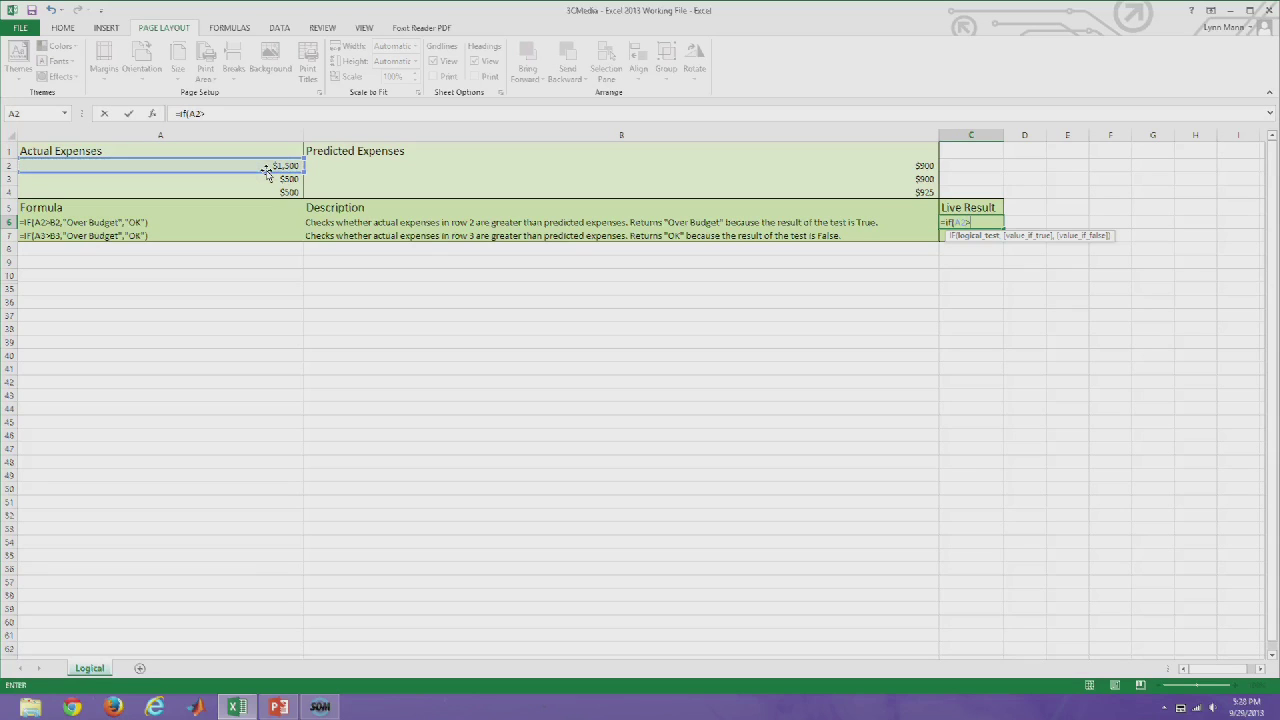
pyautogui.click(355, 166)
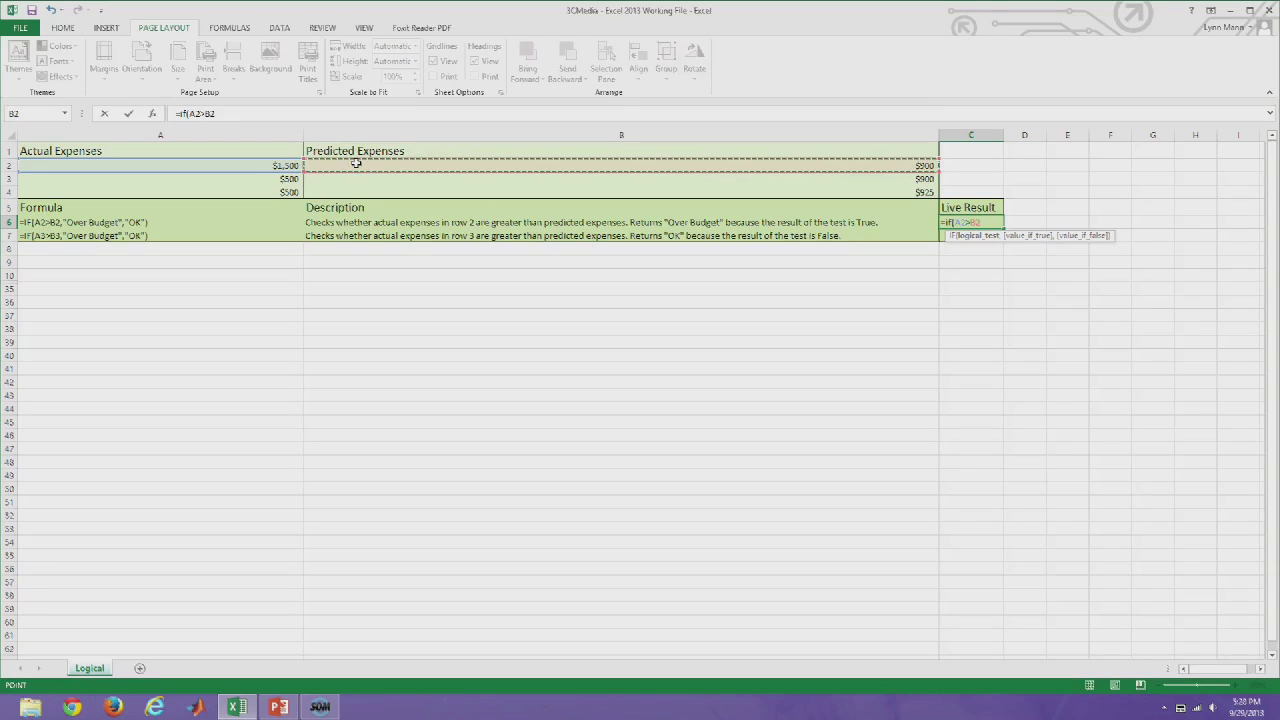
pyautogui.write(',')
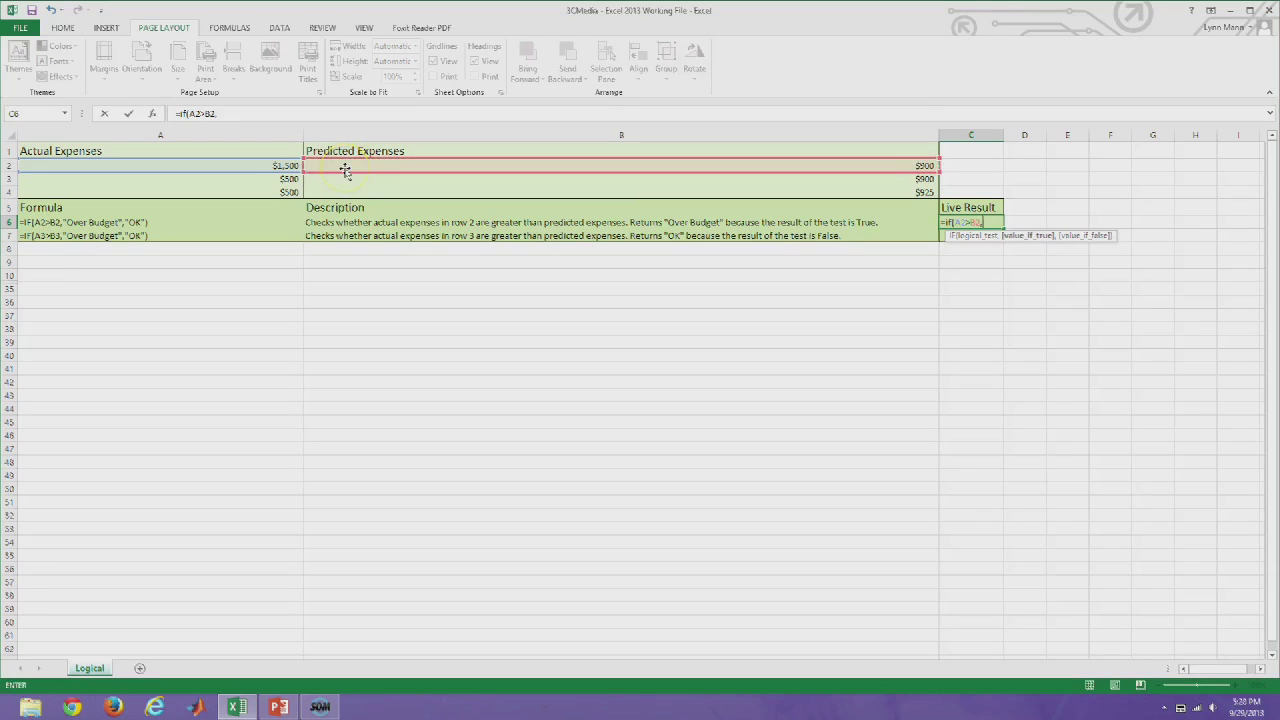
pyautogui.write('"over Budget",')
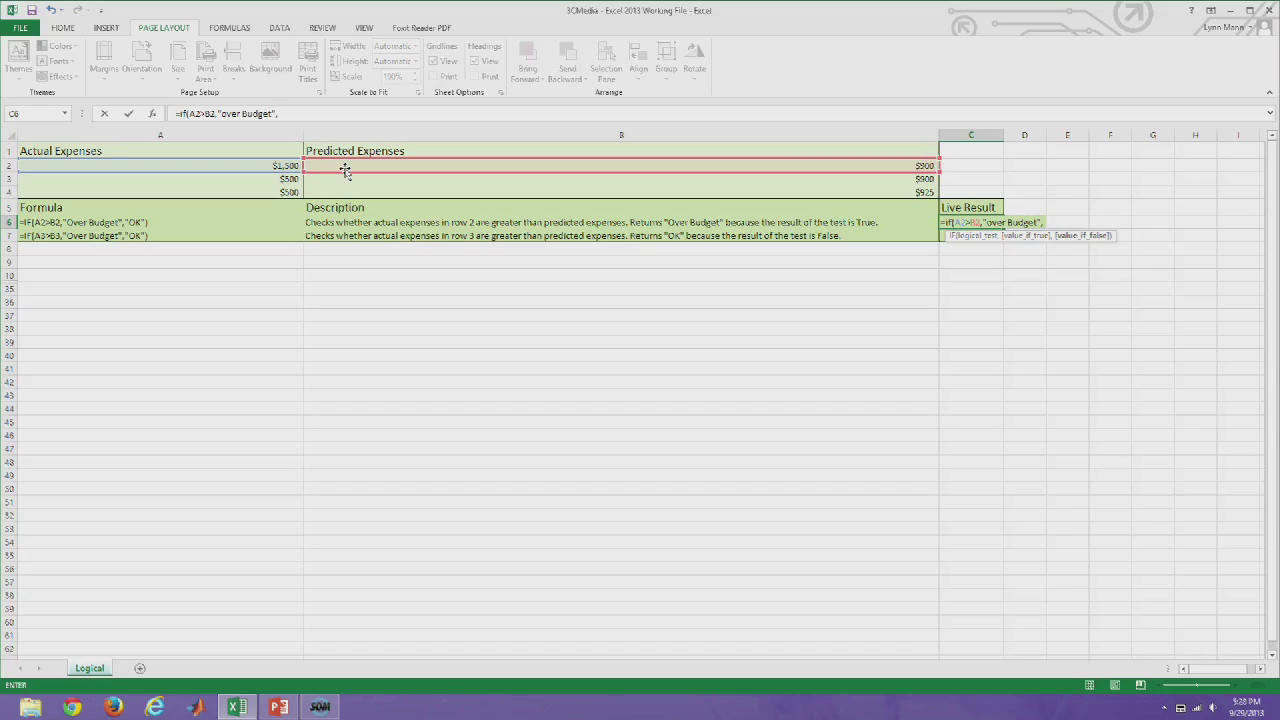
pyautogui.write('"OK')
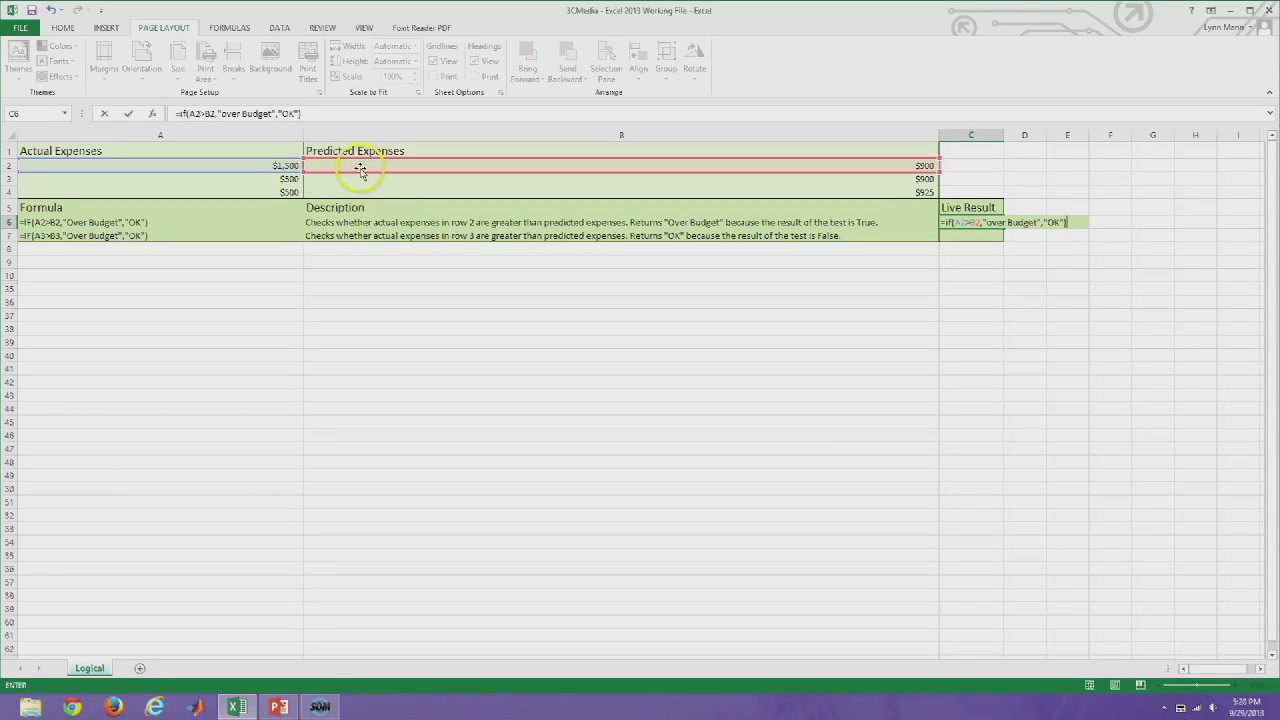
pyautogui.moveTo(263, 163); pyautogui.dragTo(370, 164)
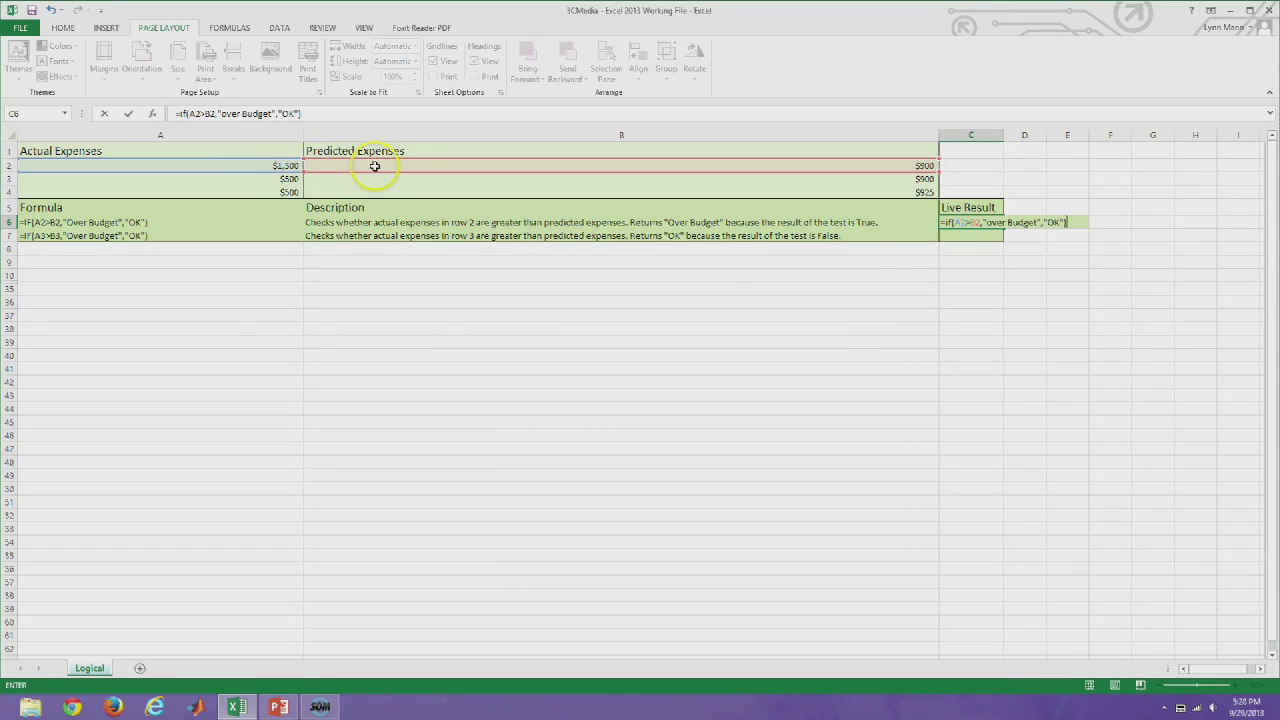
pyautogui.click(987, 222)
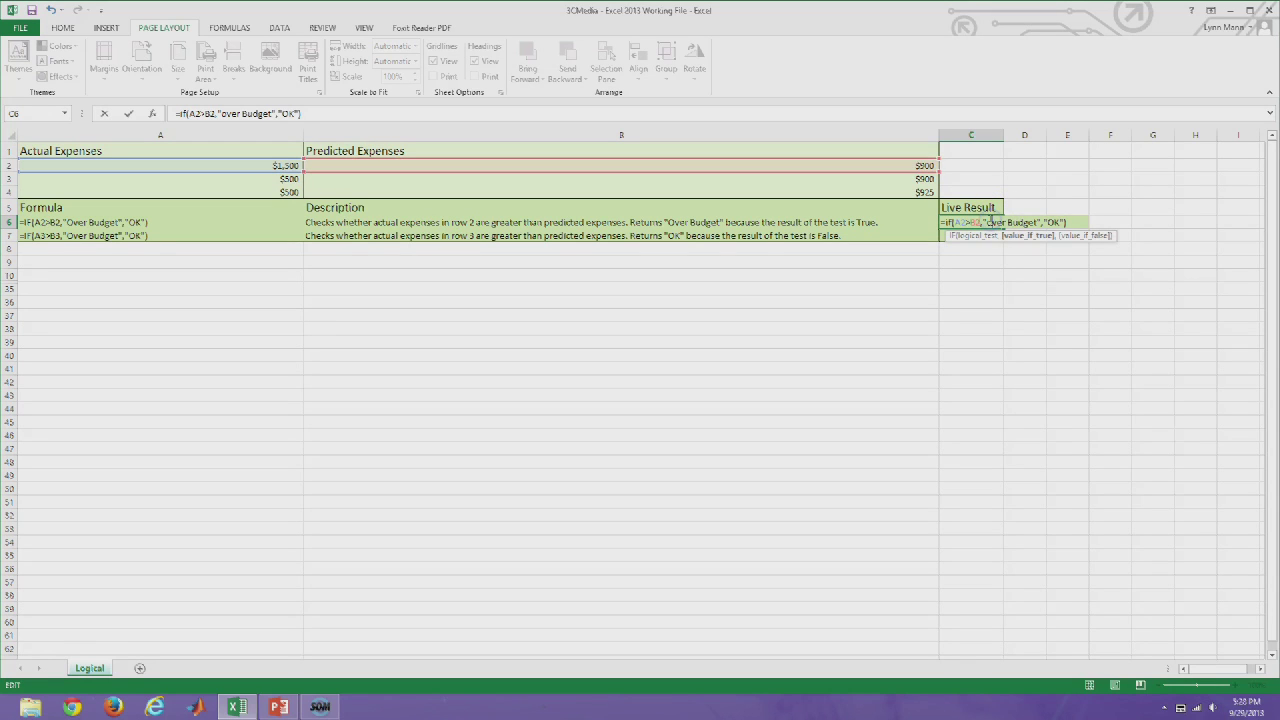
pyautogui.press('BackSpace')
pyautogui.write('O')
pyautogui.press('Return')
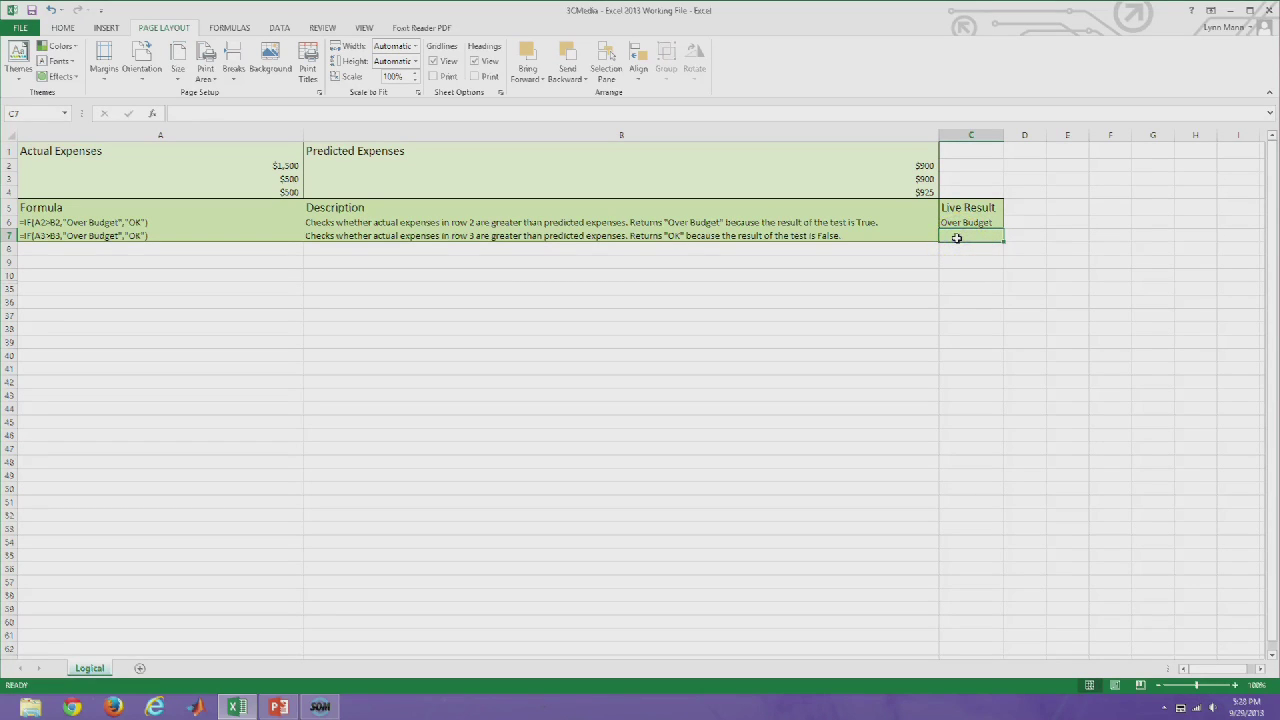
# Enter =IF(A3>B3,"Over Budget","OK") in C7 for the second budget check
pyautogui.write('=')
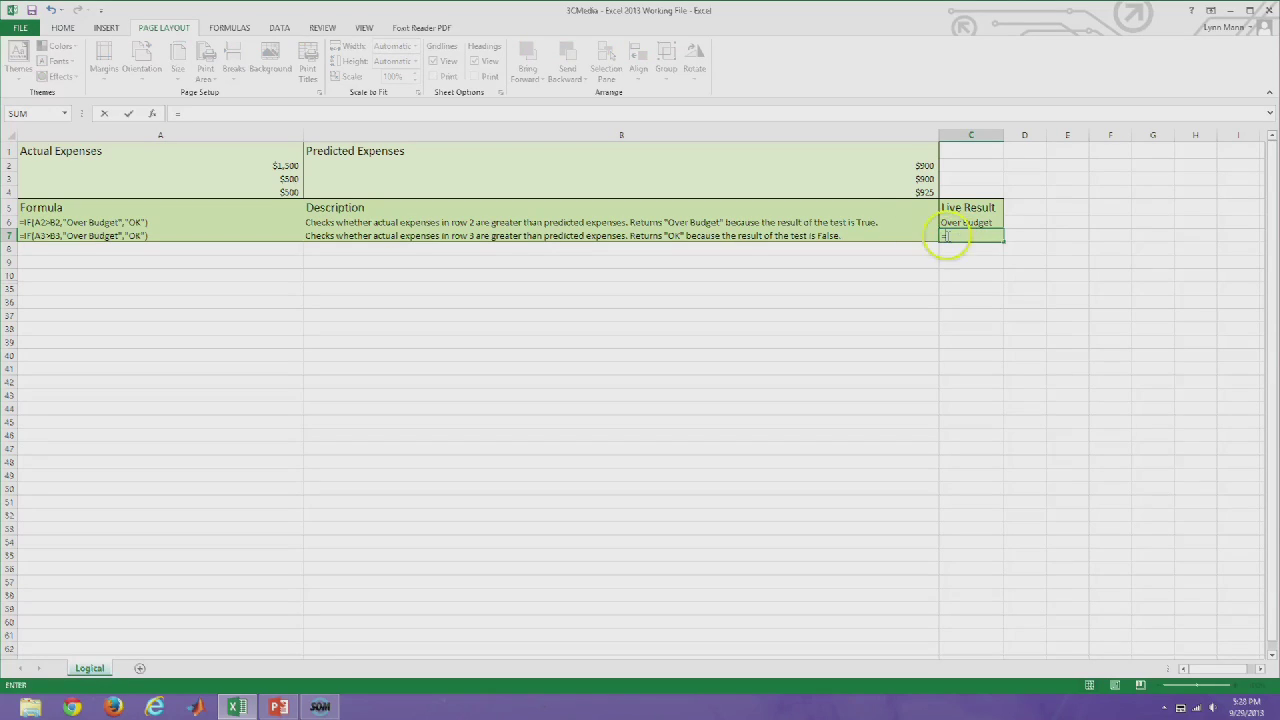
pyautogui.click(288, 179)
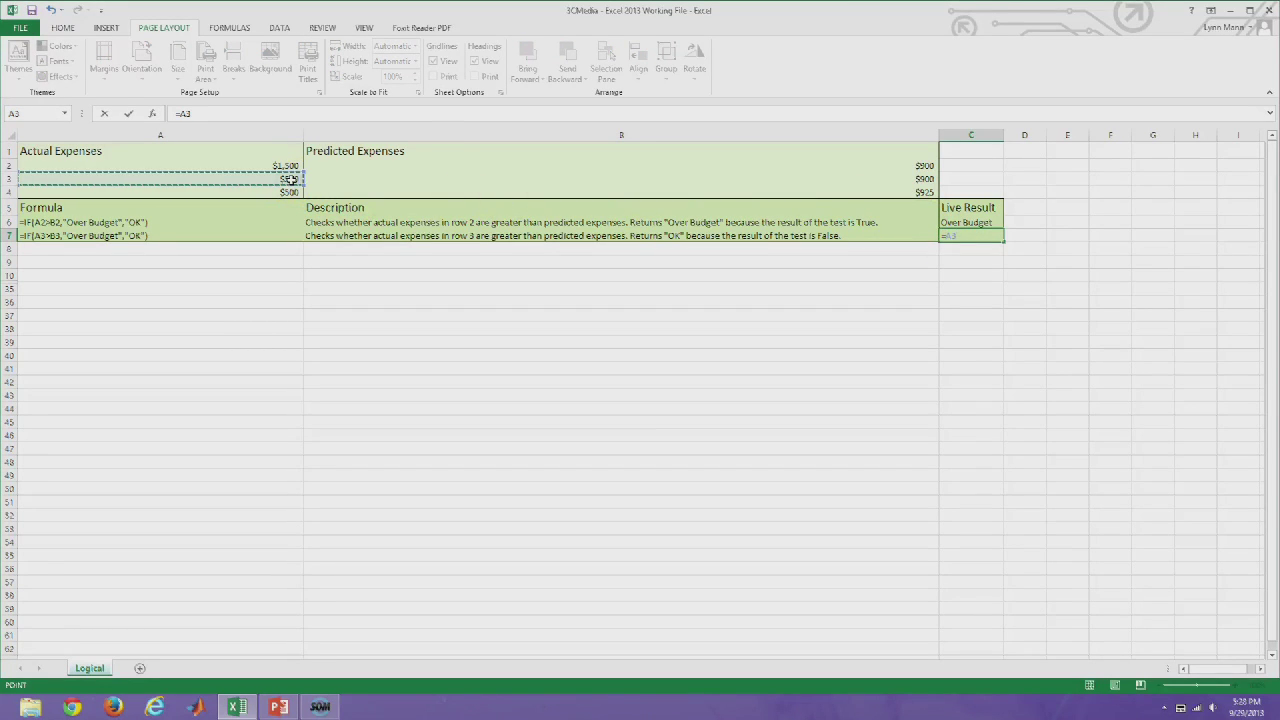
pyautogui.write('>')
pyautogui.click(395, 179)
pyautogui.write(',"Ober')
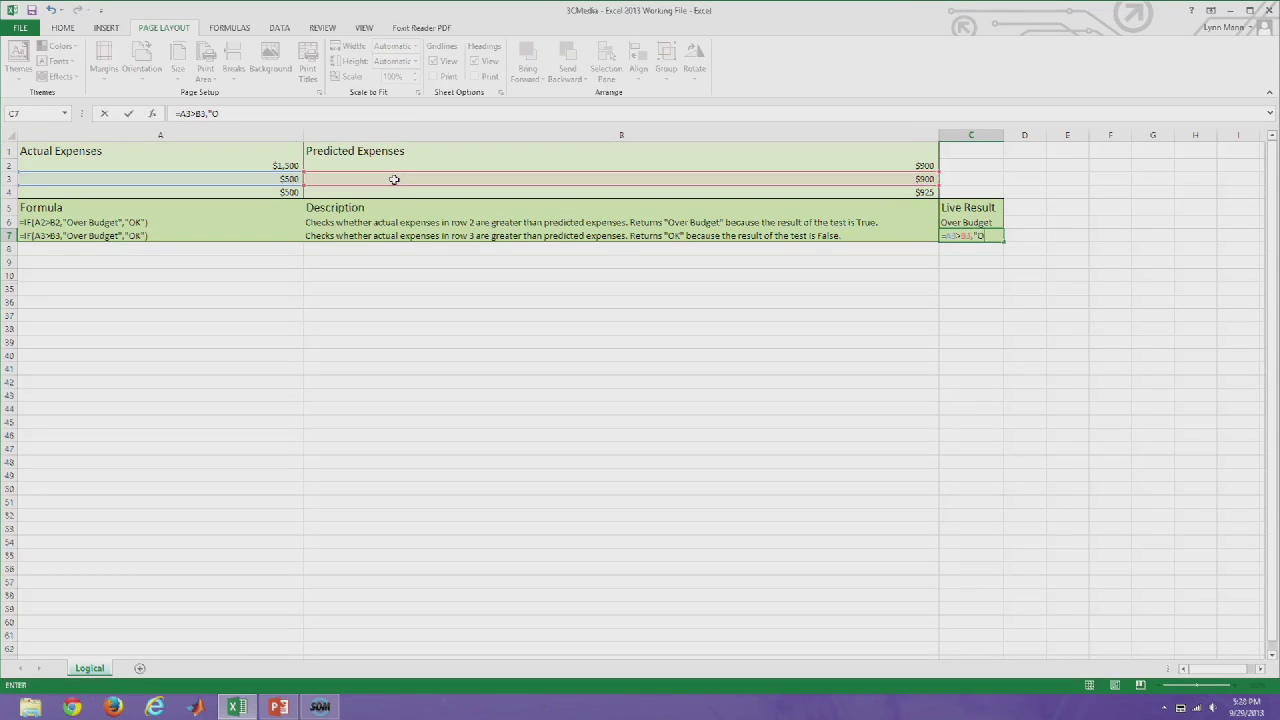
pyautogui.press('BackSpace')
pyautogui.press('BackSpace')
pyautogui.write('ver Budget')
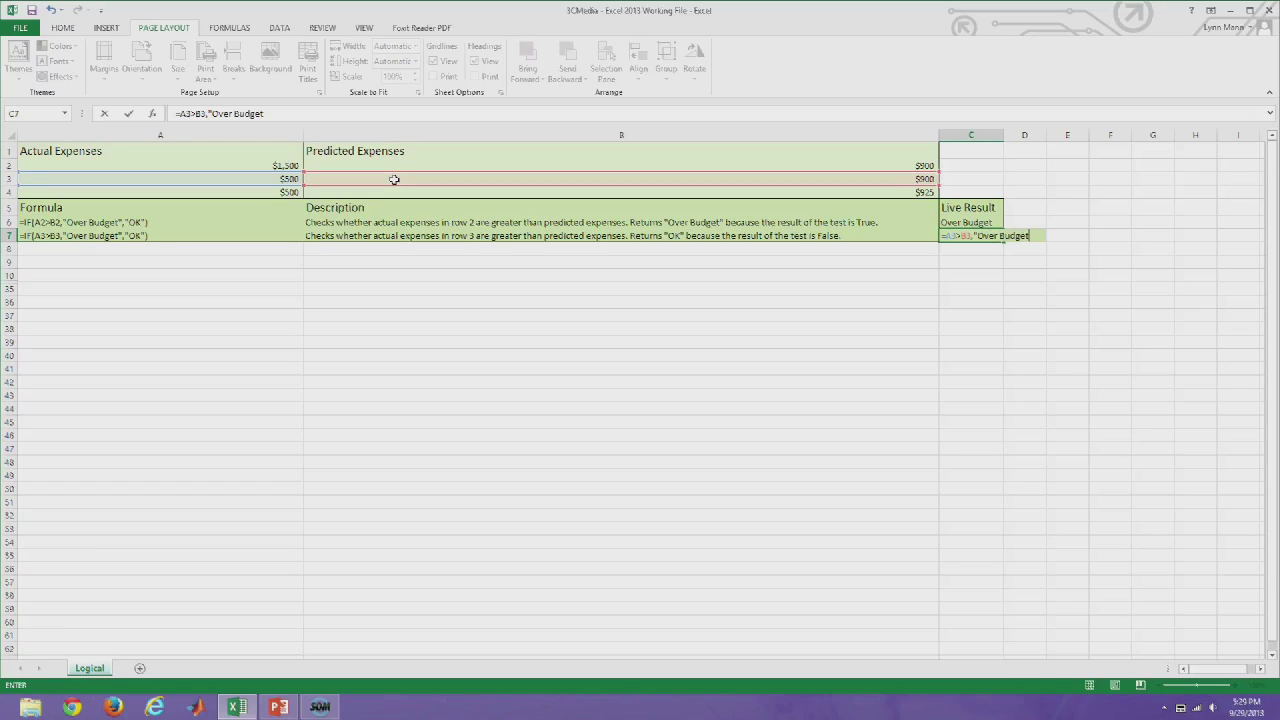
pyautogui.write('","OK")')
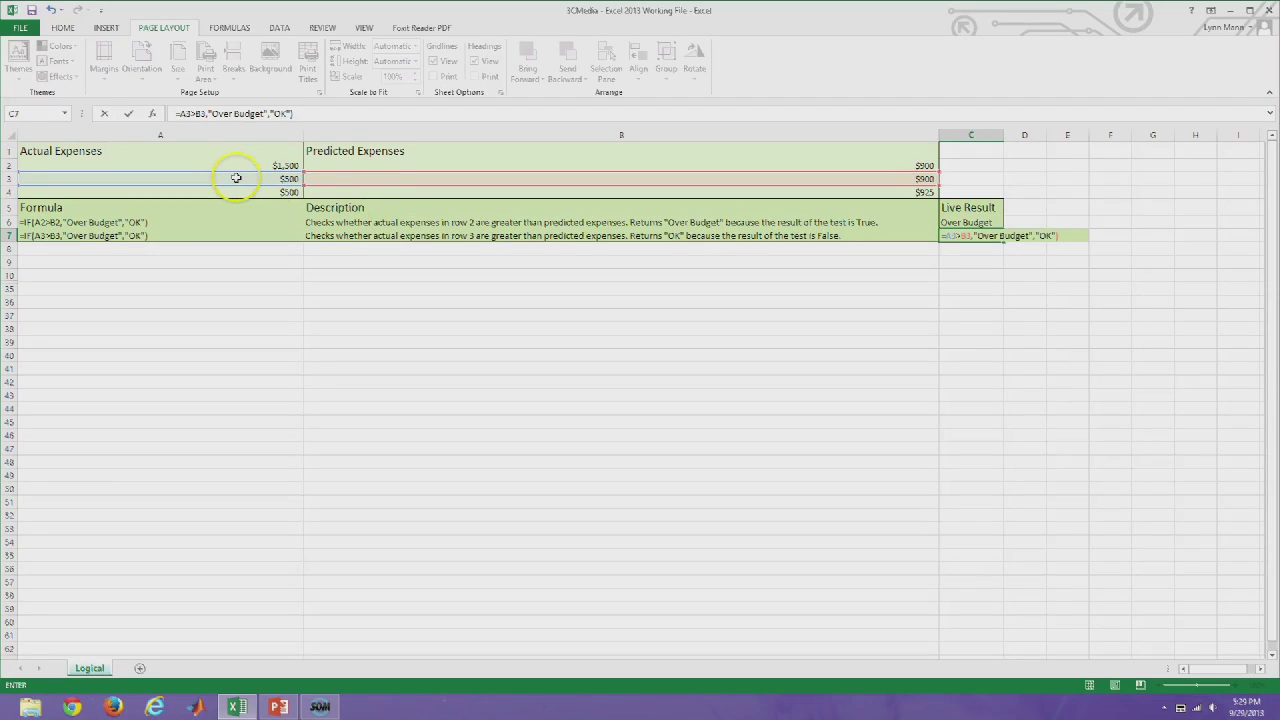
pyautogui.press('Return')
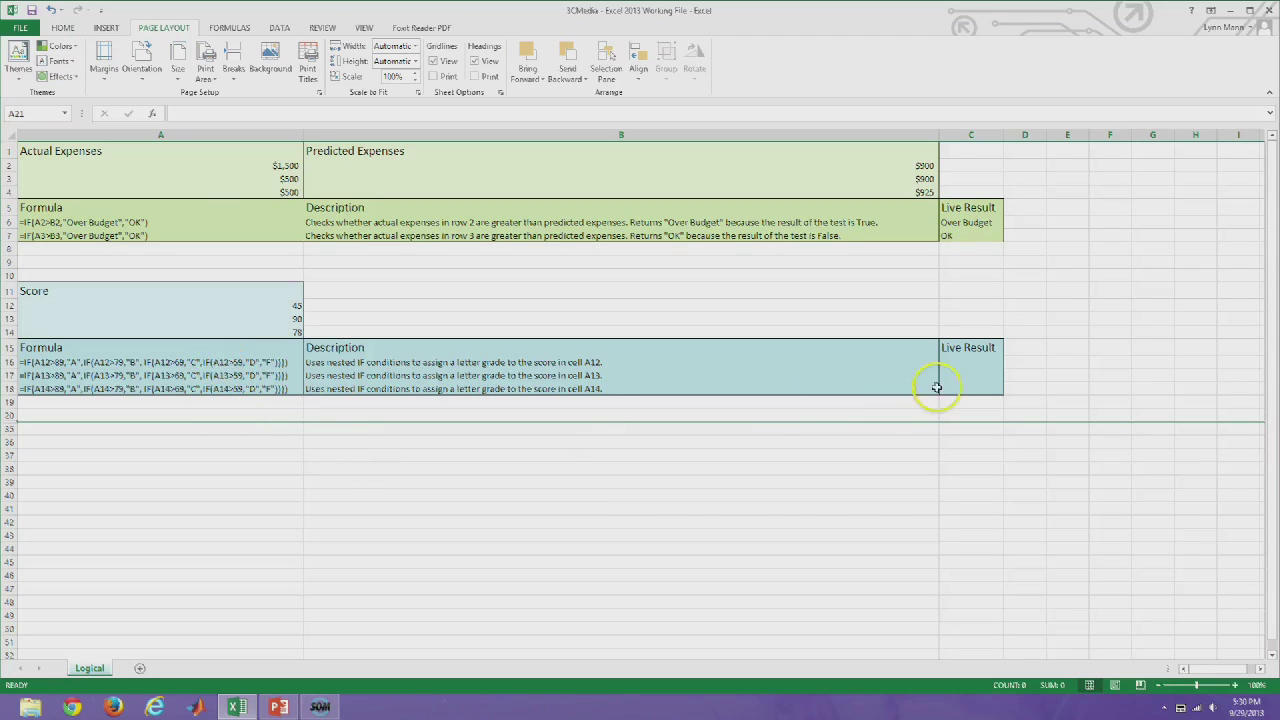
# Type =if(A12>89,"A",if(A12>79,"B", into C16 for the A and B grade tests
pyautogui.click(959, 362)
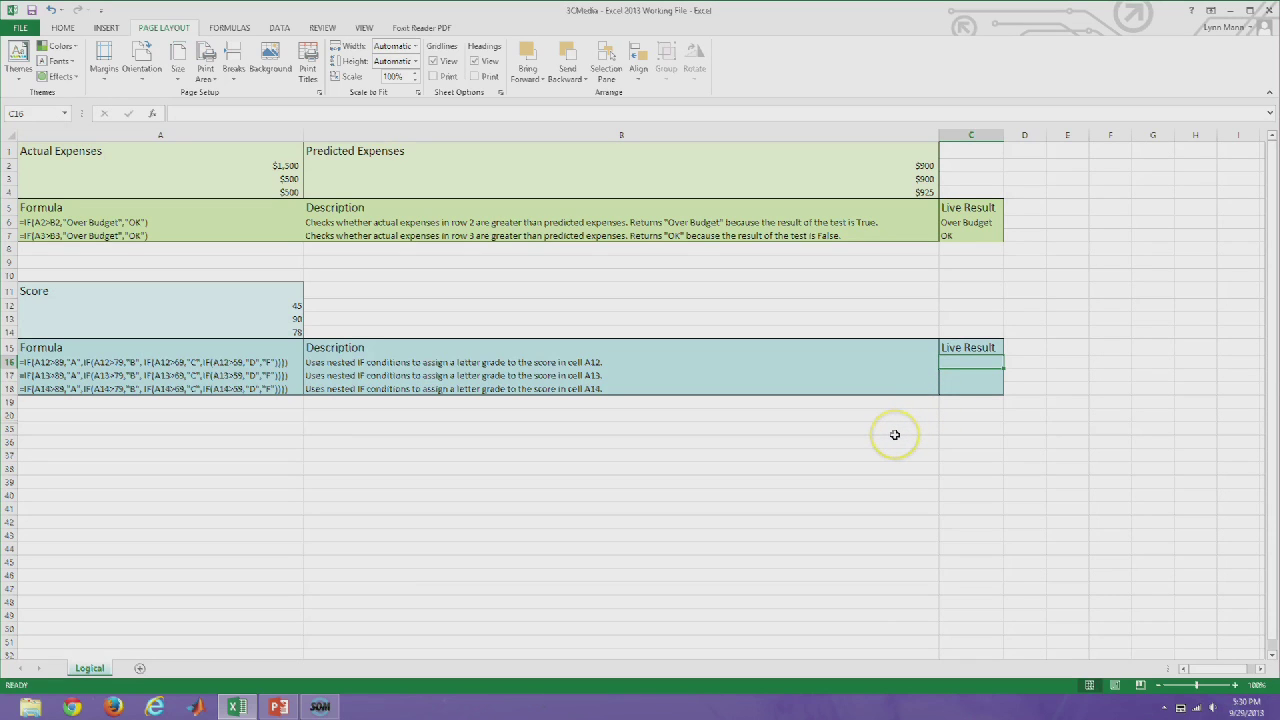
pyautogui.write('=if(')
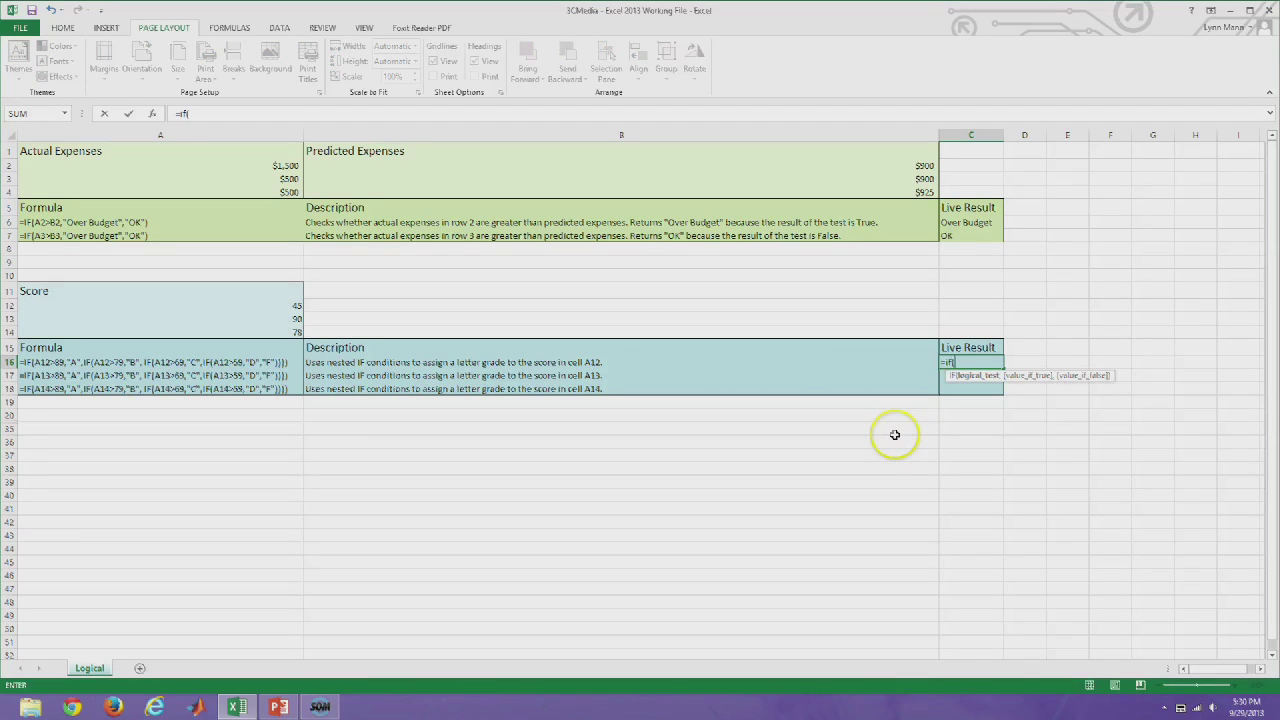
pyautogui.click(286, 304)
pyautogui.write('>')
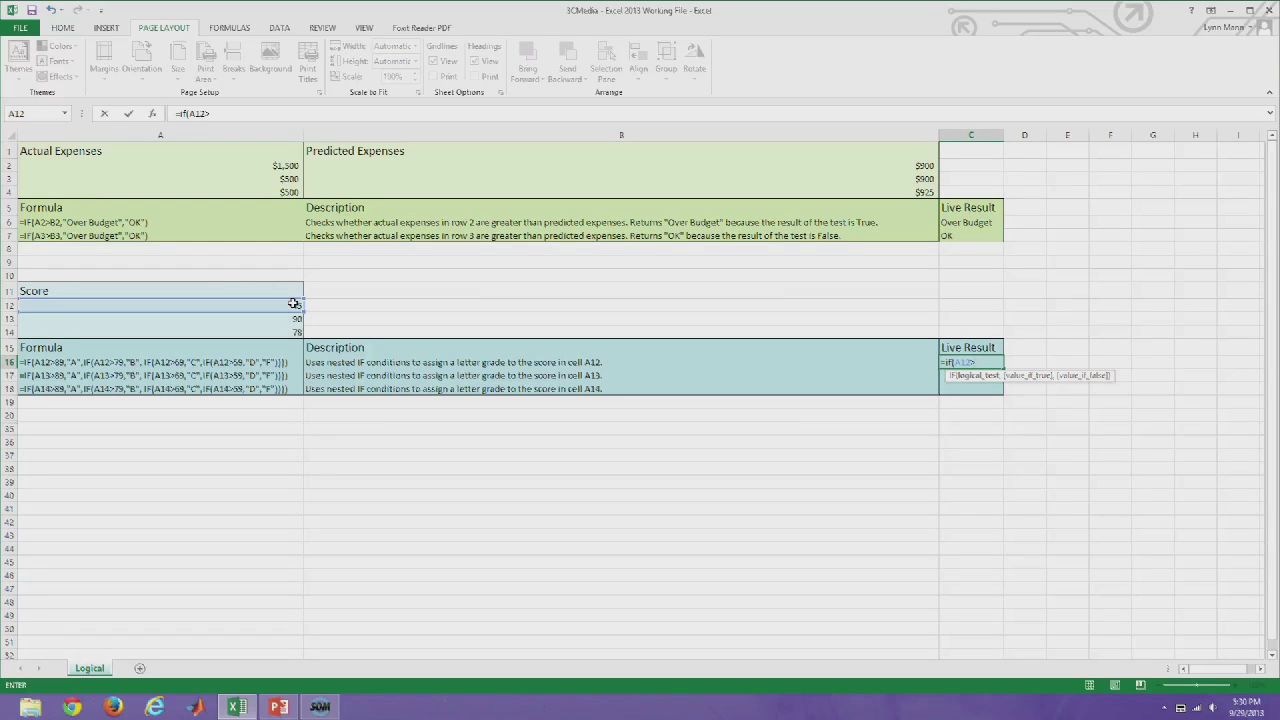
pyautogui.write('89,"A",')
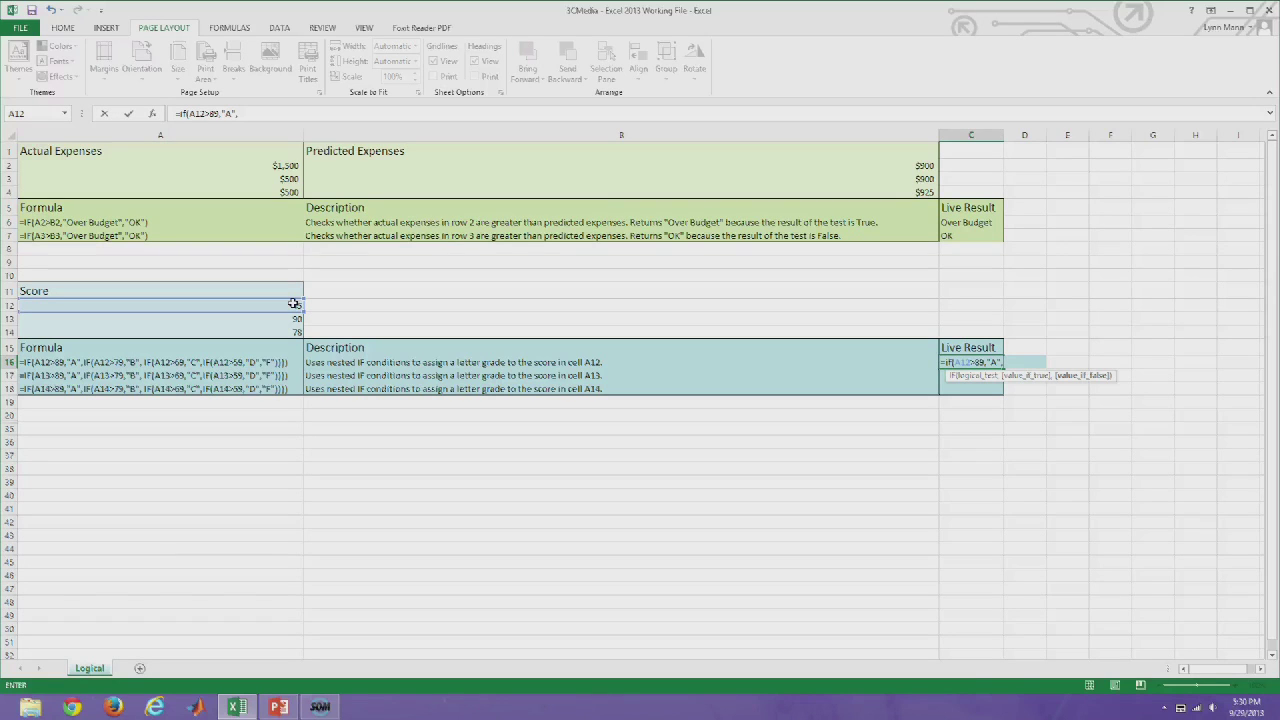
pyautogui.write('if(')
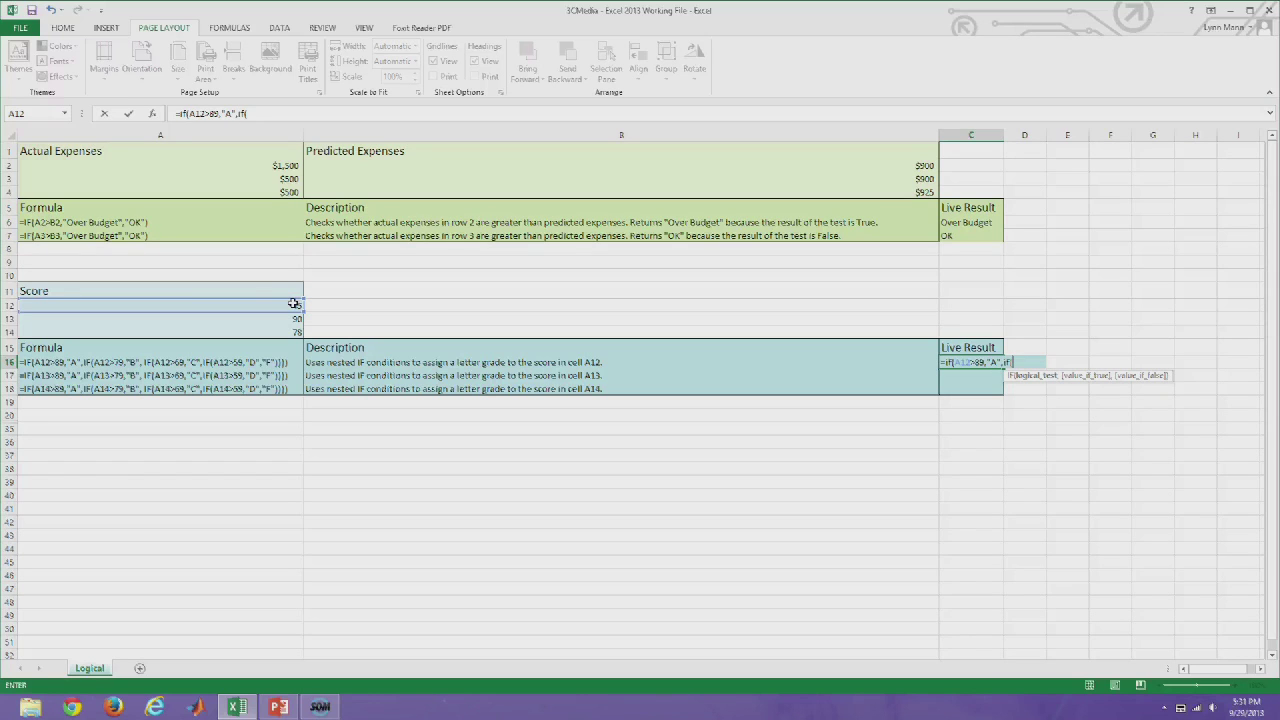
pyautogui.click(262, 304)
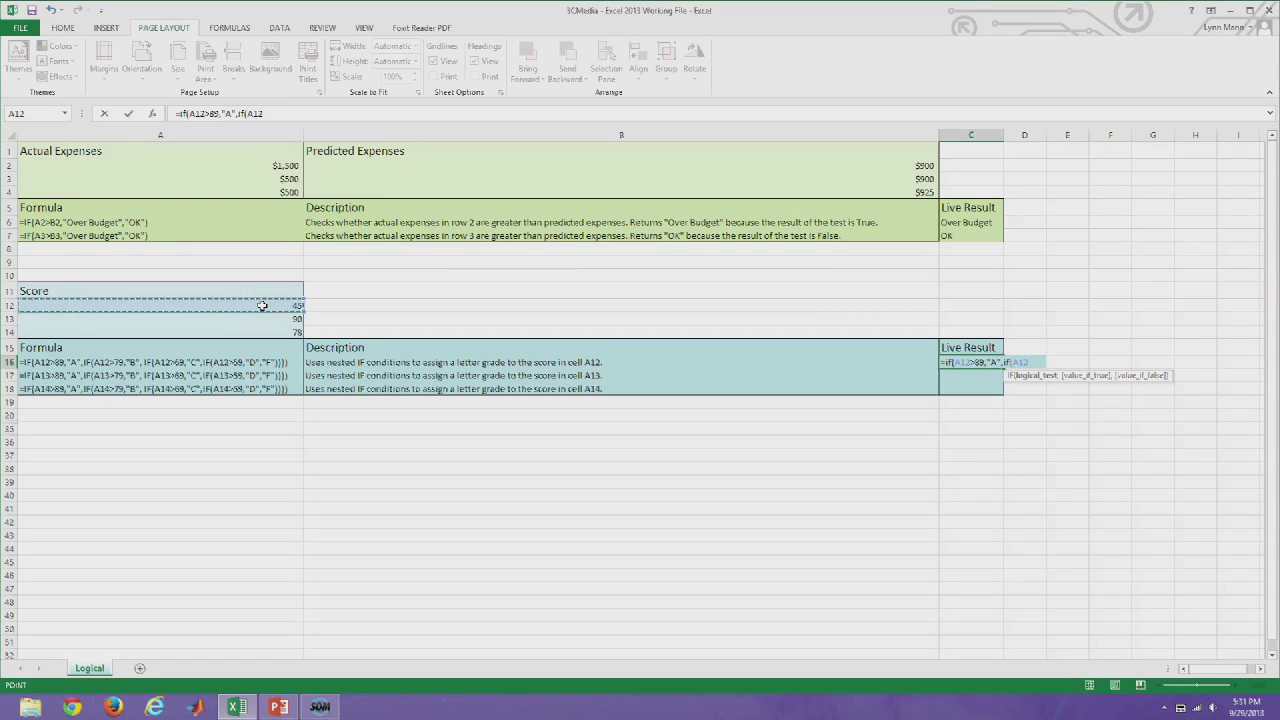
pyautogui.write('>79,')
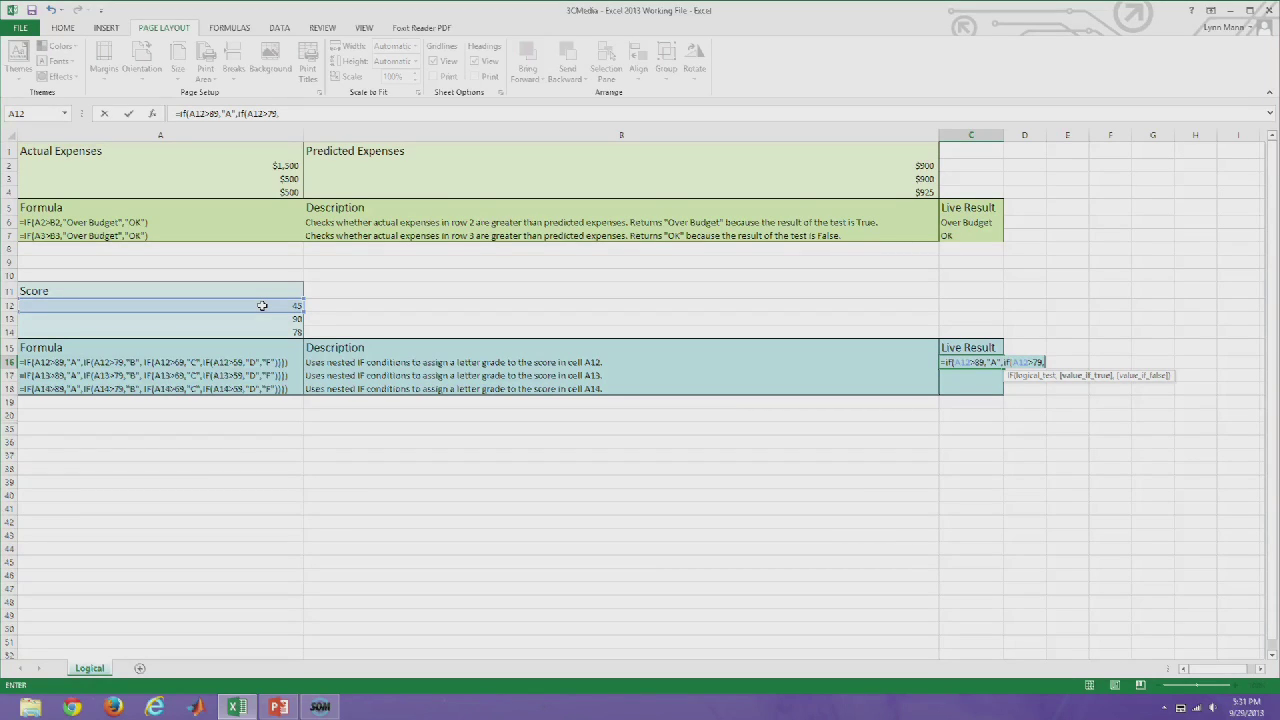
pyautogui.write('"B",')
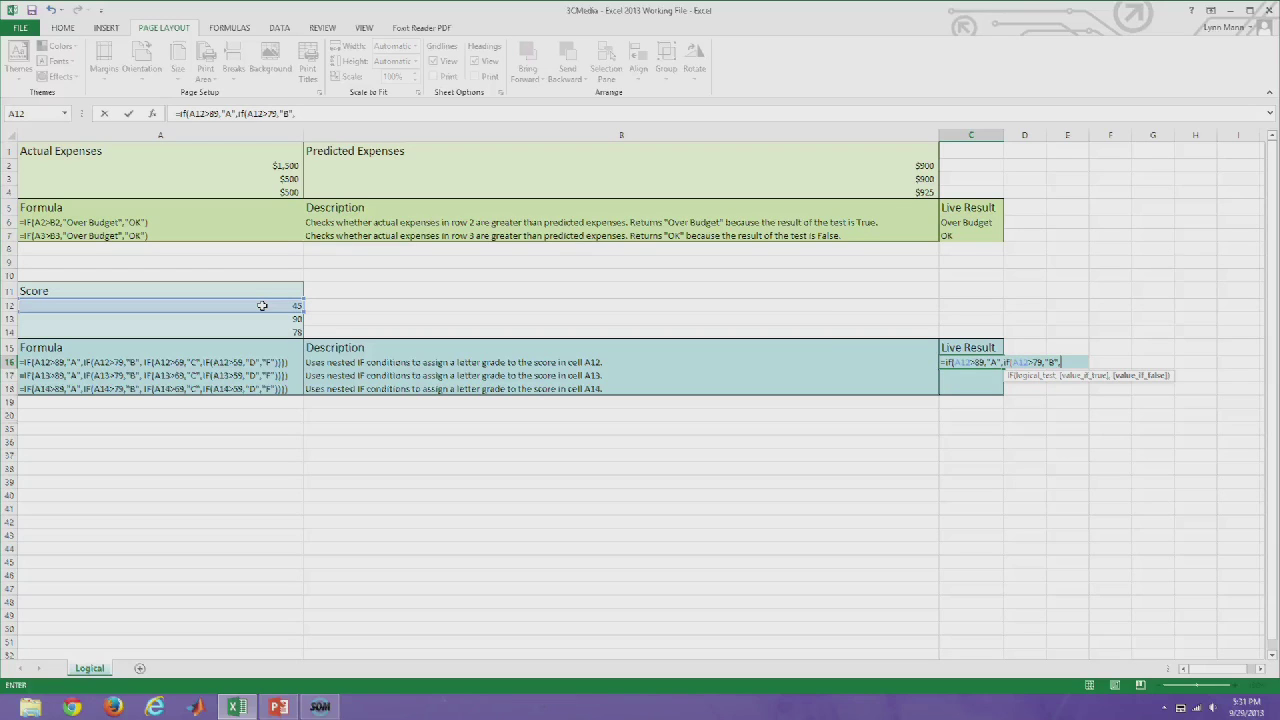
# Complete C16 with if(A12>69,"C",if(A12>59,"D","F")) and closing brackets, returning F
pyautogui.write('if(')
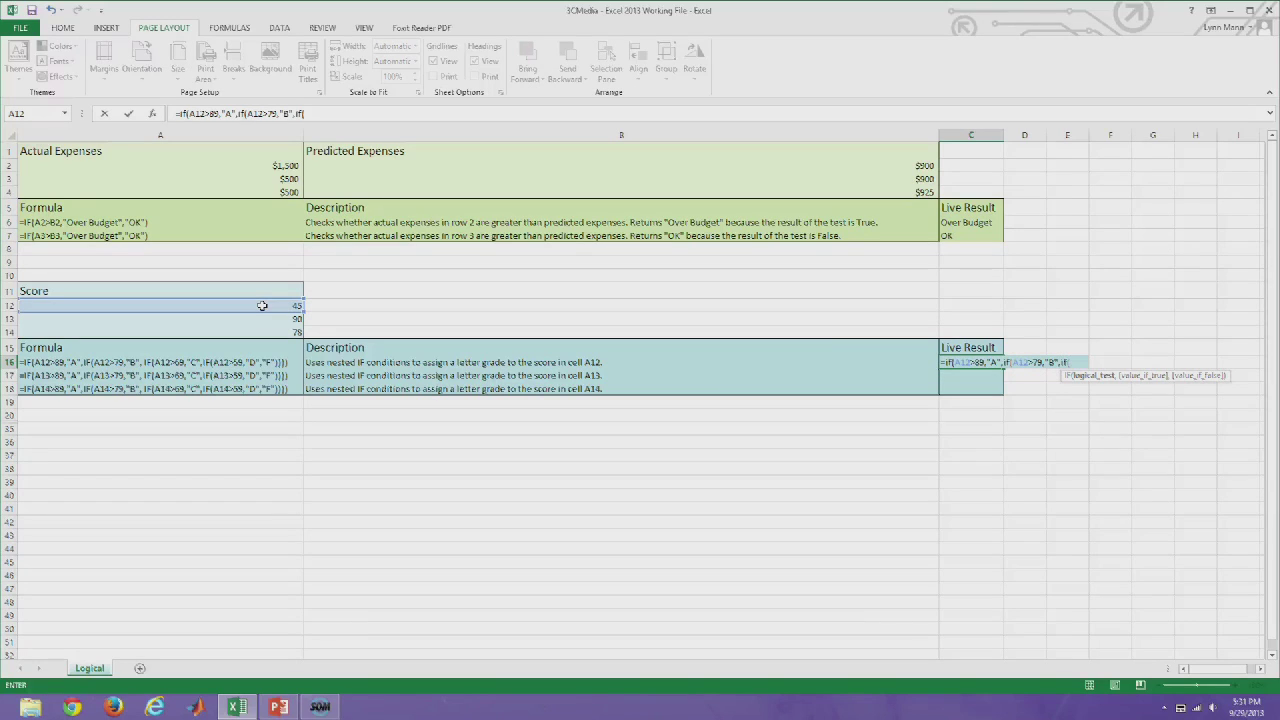
pyautogui.click(105, 306)
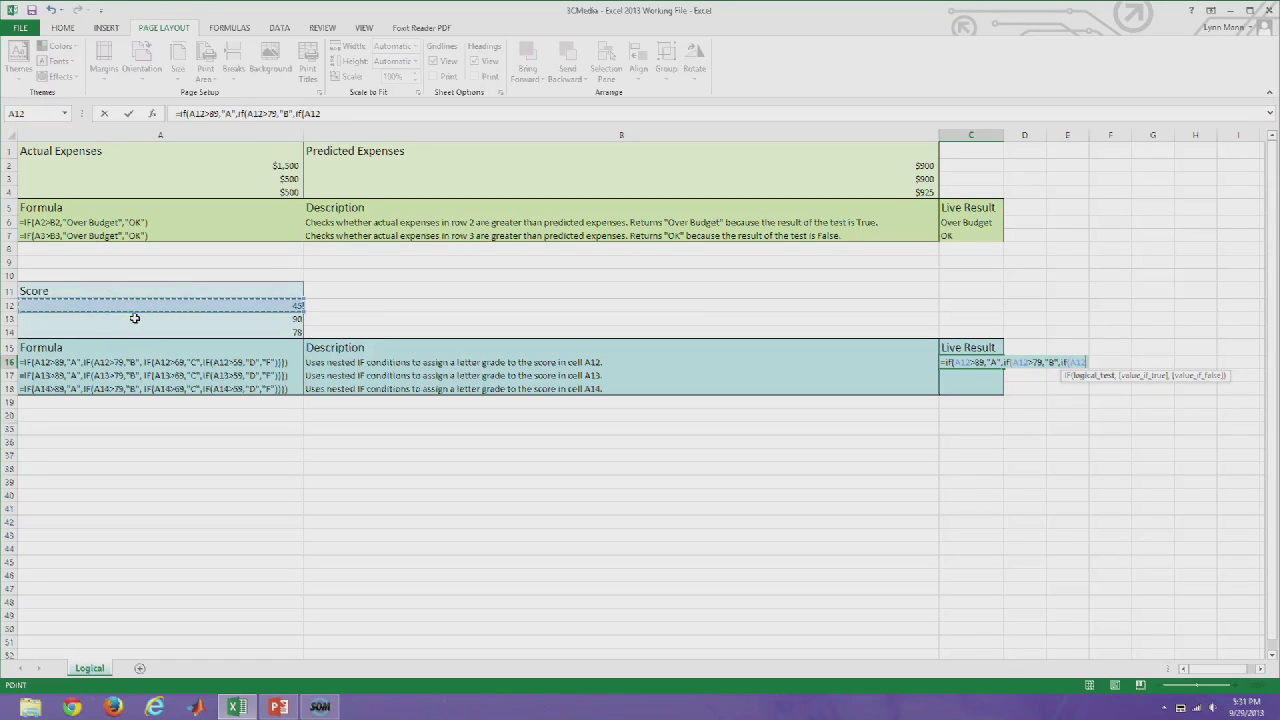
pyautogui.write(',')
pyautogui.press('BackSpace')
pyautogui.write('>69')
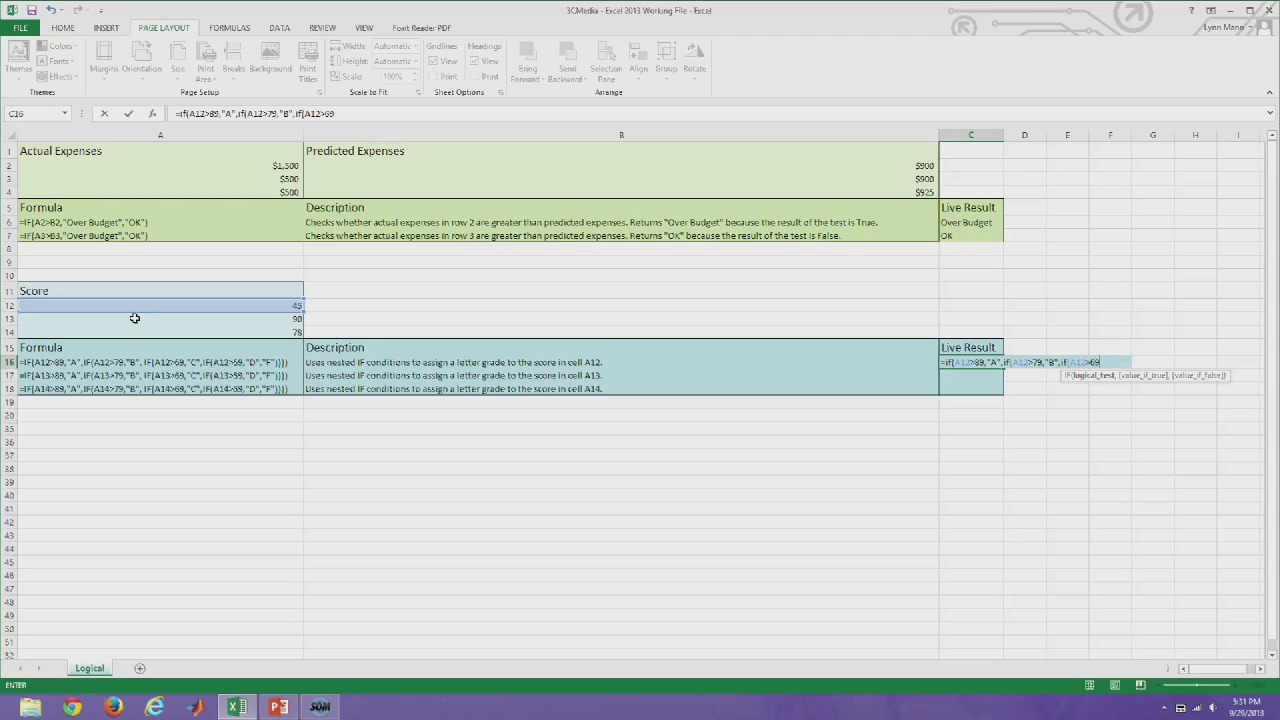
pyautogui.write(',"C",if(')
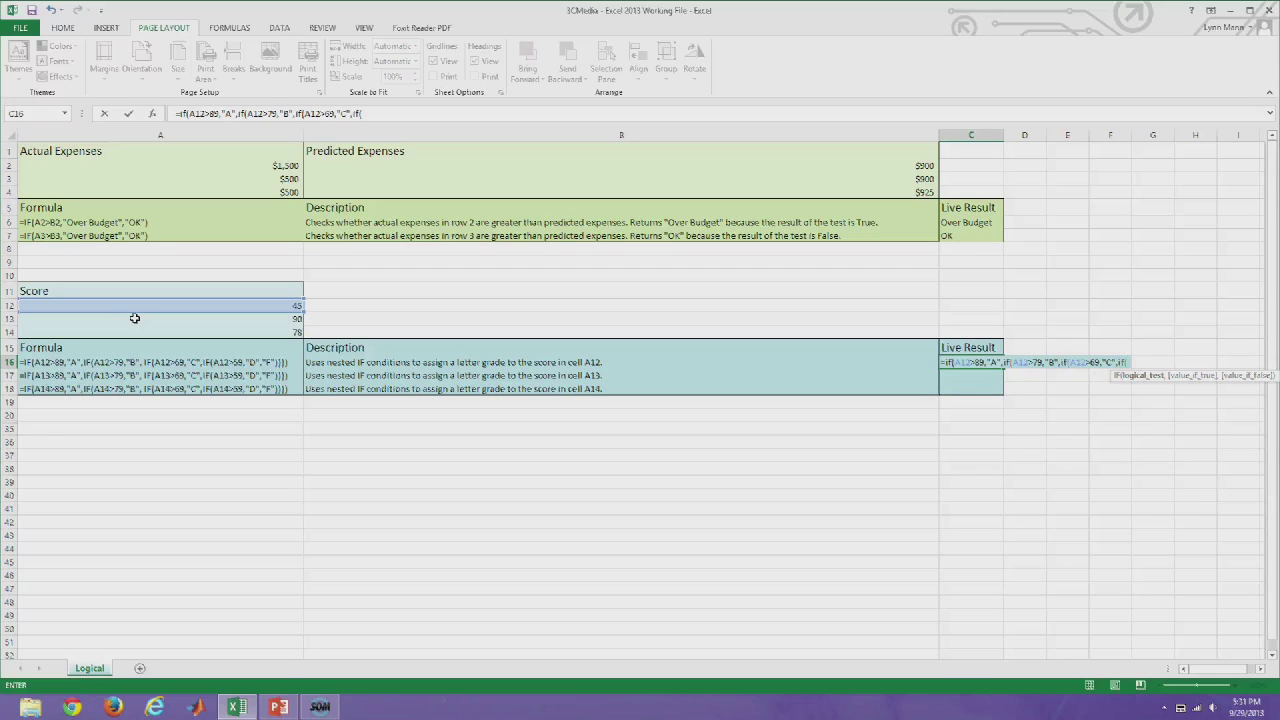
pyautogui.click(134, 304)
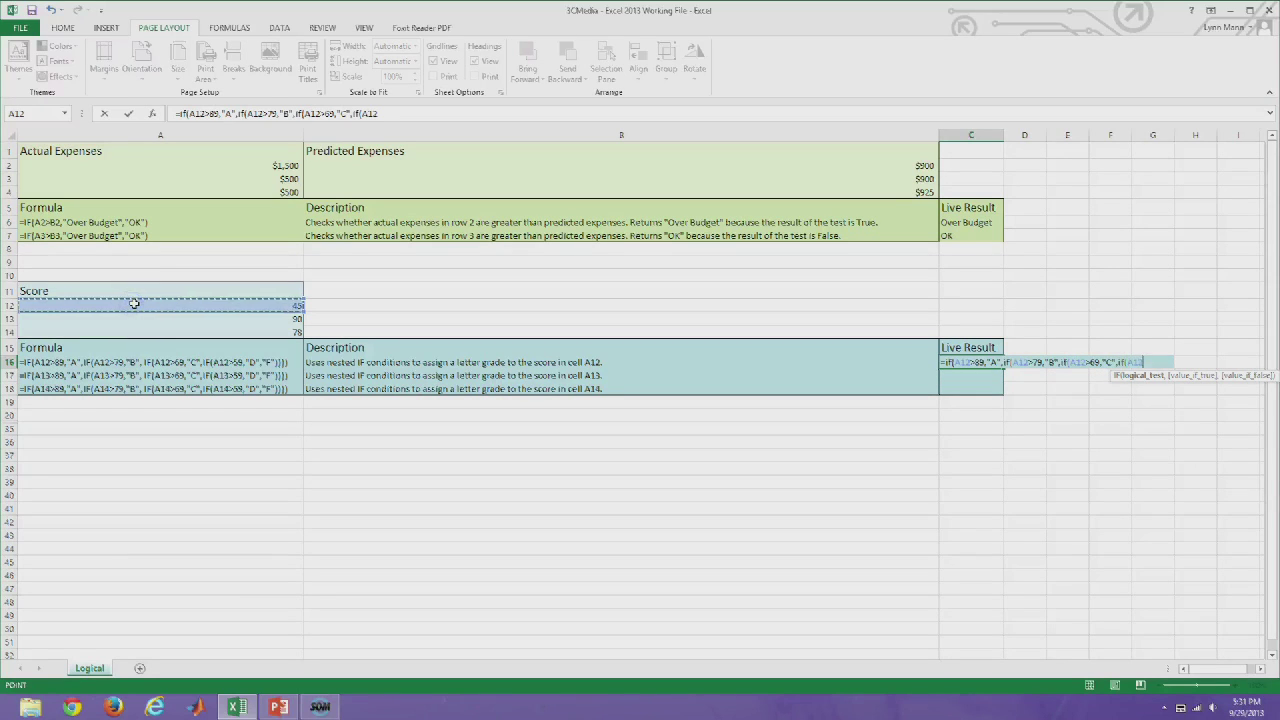
pyautogui.write('>')
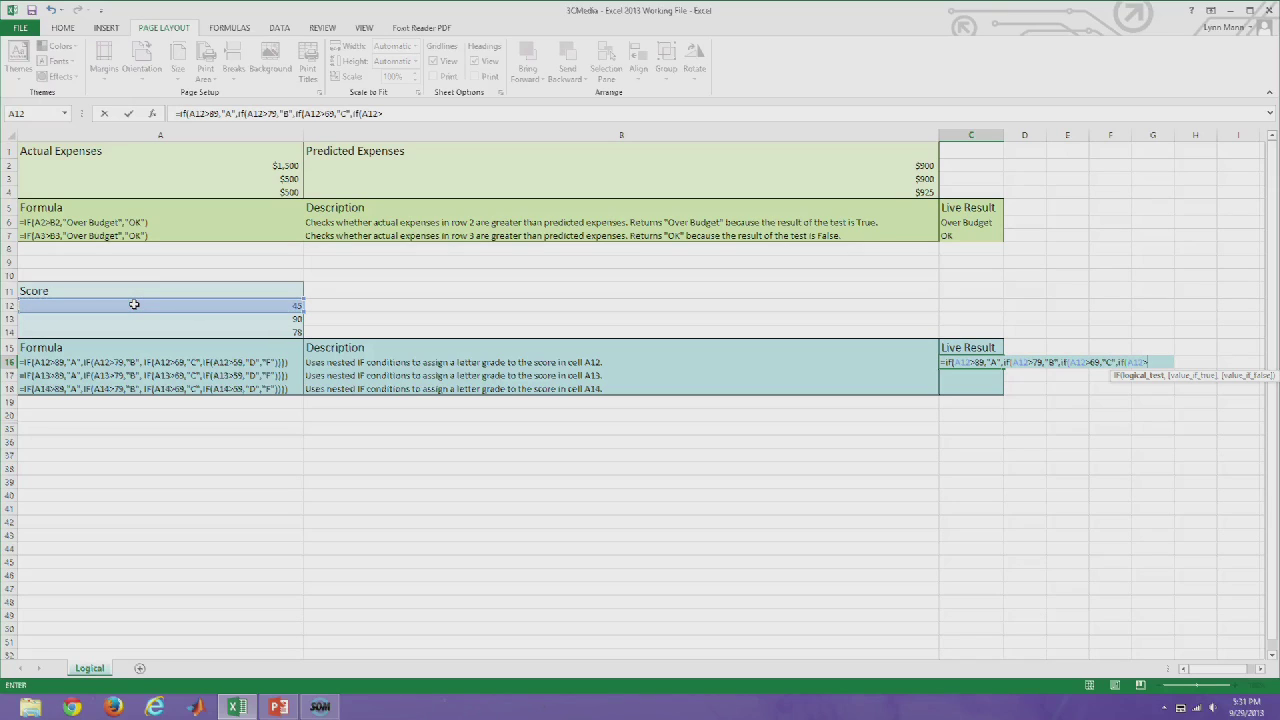
pyautogui.write('59,"D",')
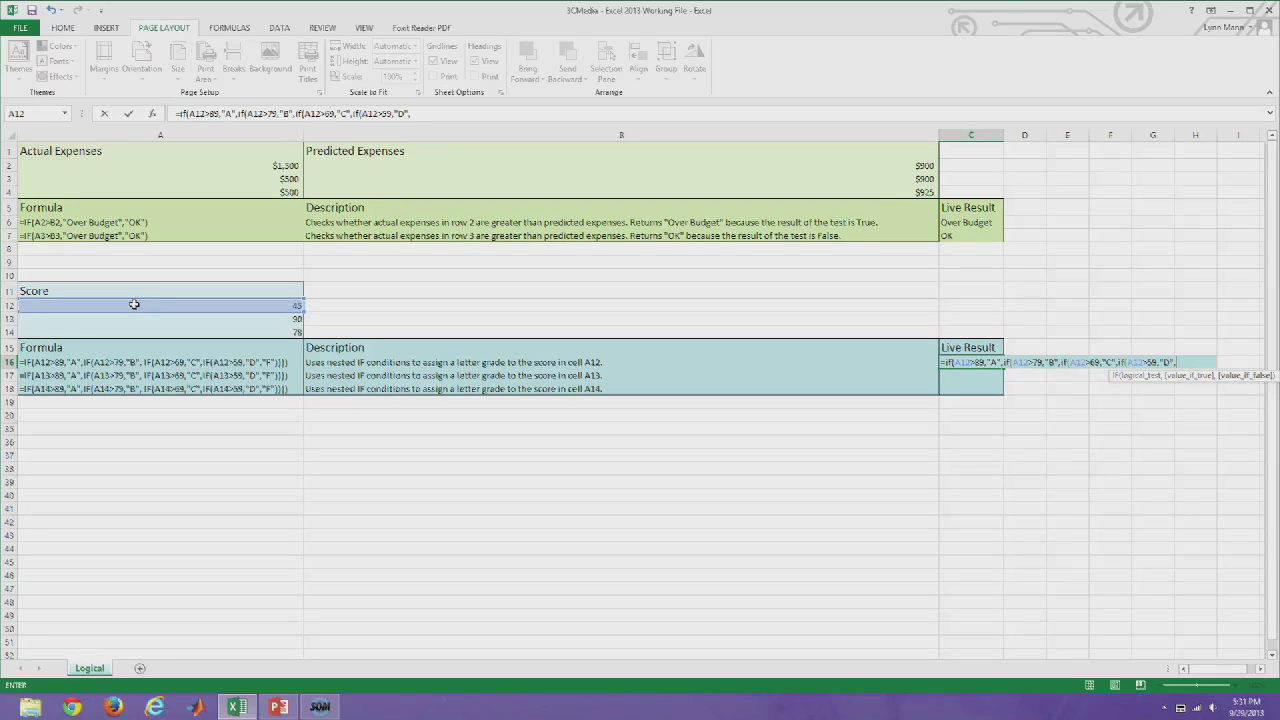
pyautogui.write('"F")')
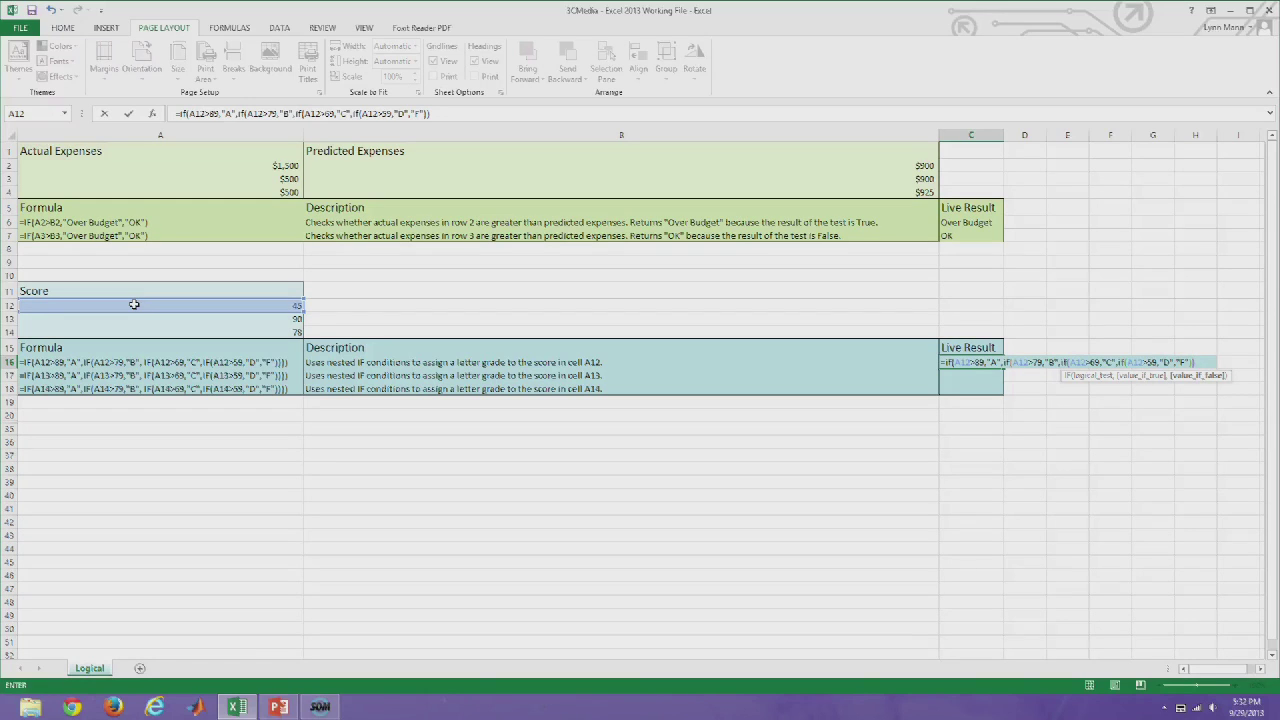
pyautogui.write('))')
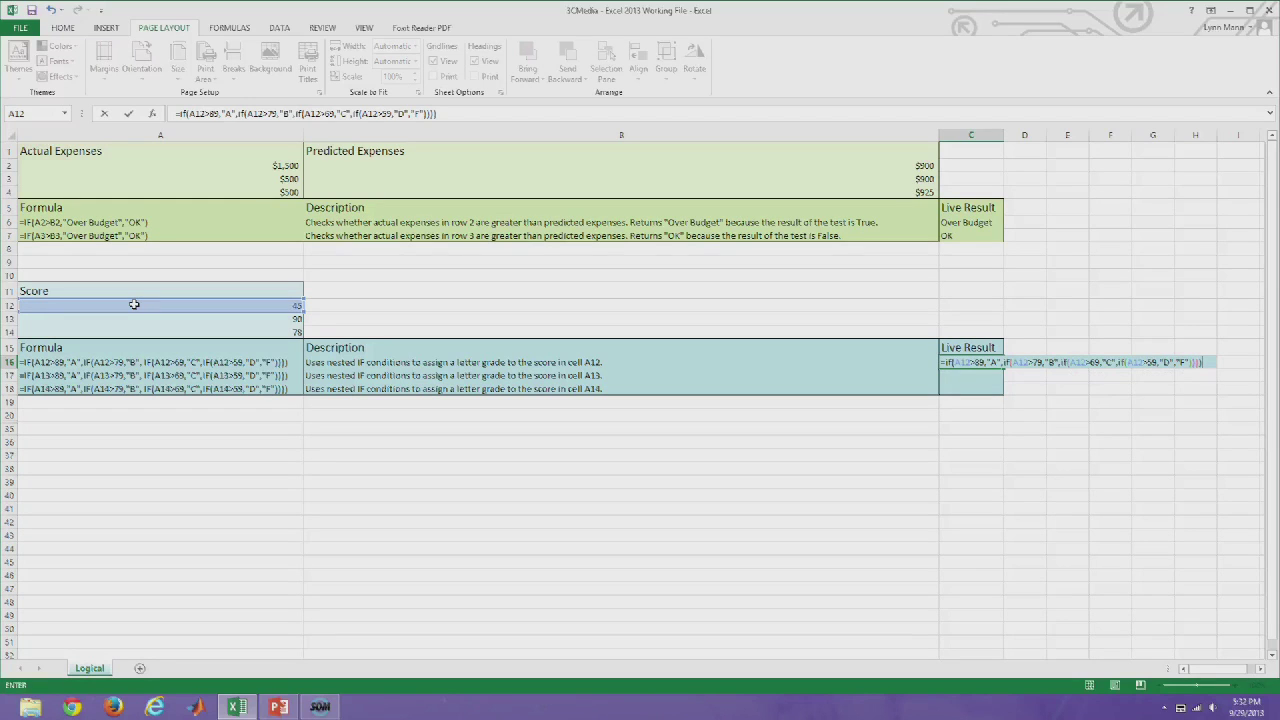
pyautogui.press('Return')
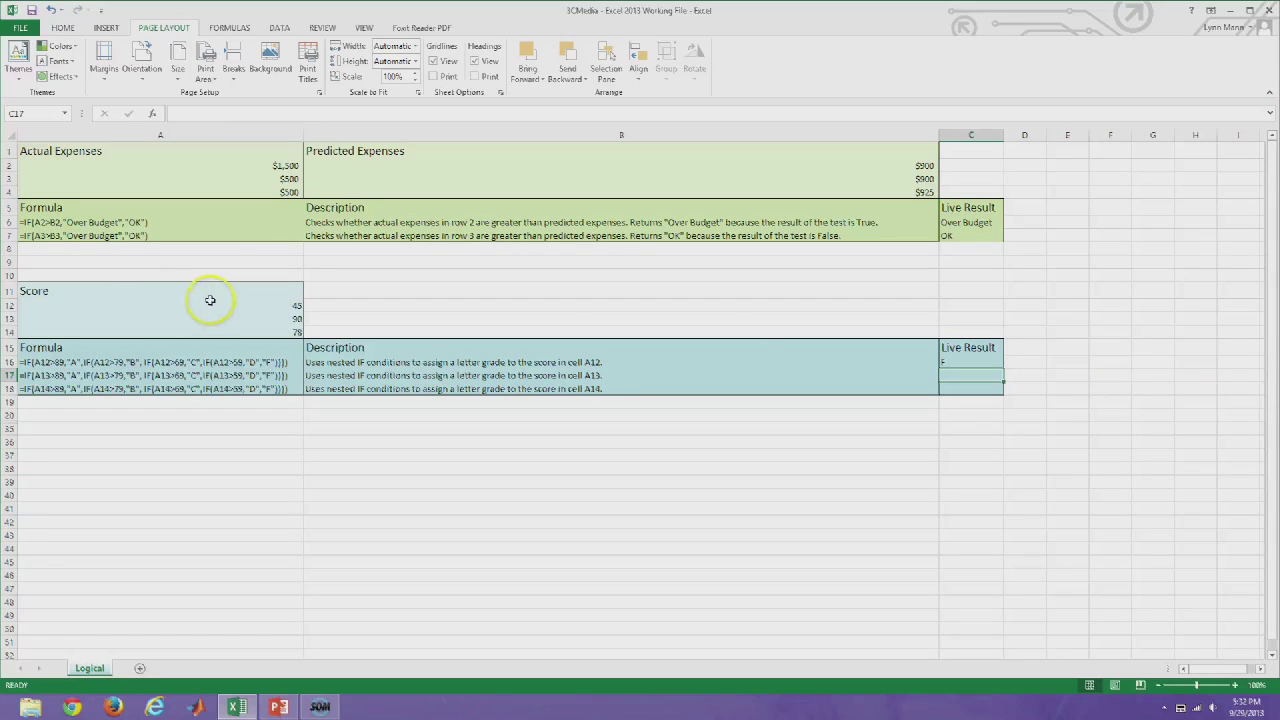
# Start C17's nested IF on A13: "A" for scores >=90, "B" for >=80
pyautogui.click(958, 362)
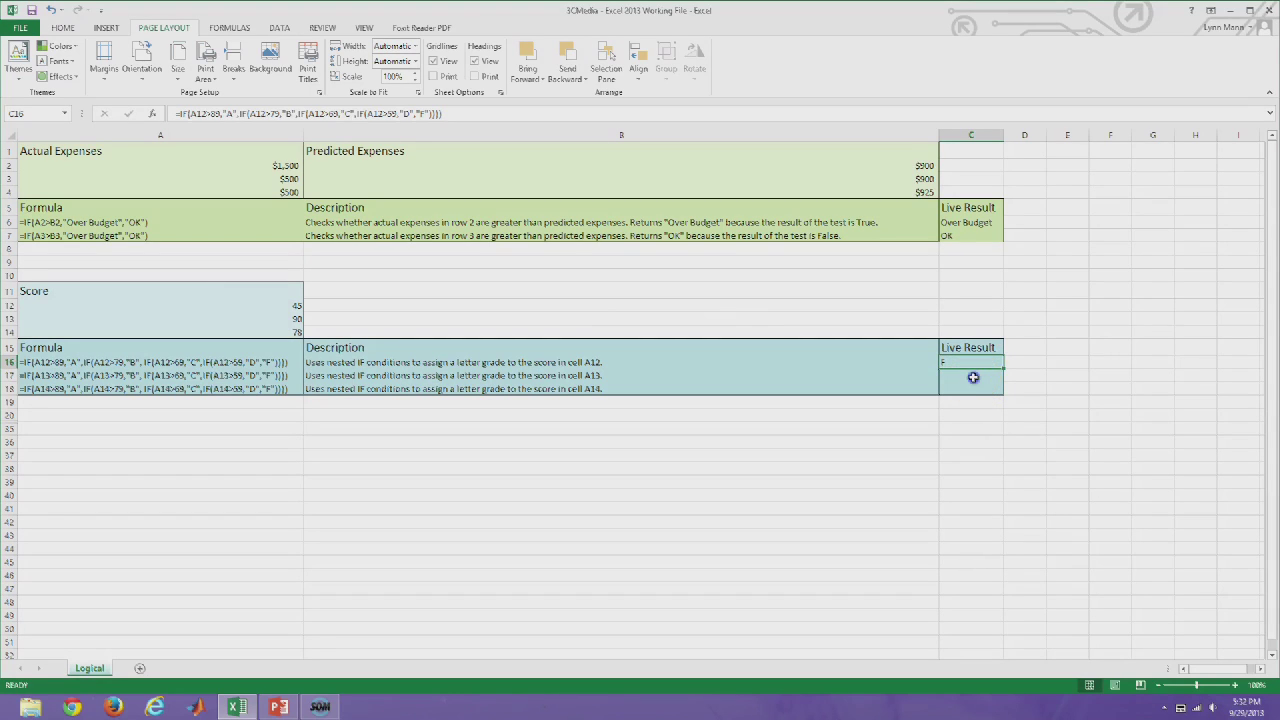
pyautogui.click(972, 377)
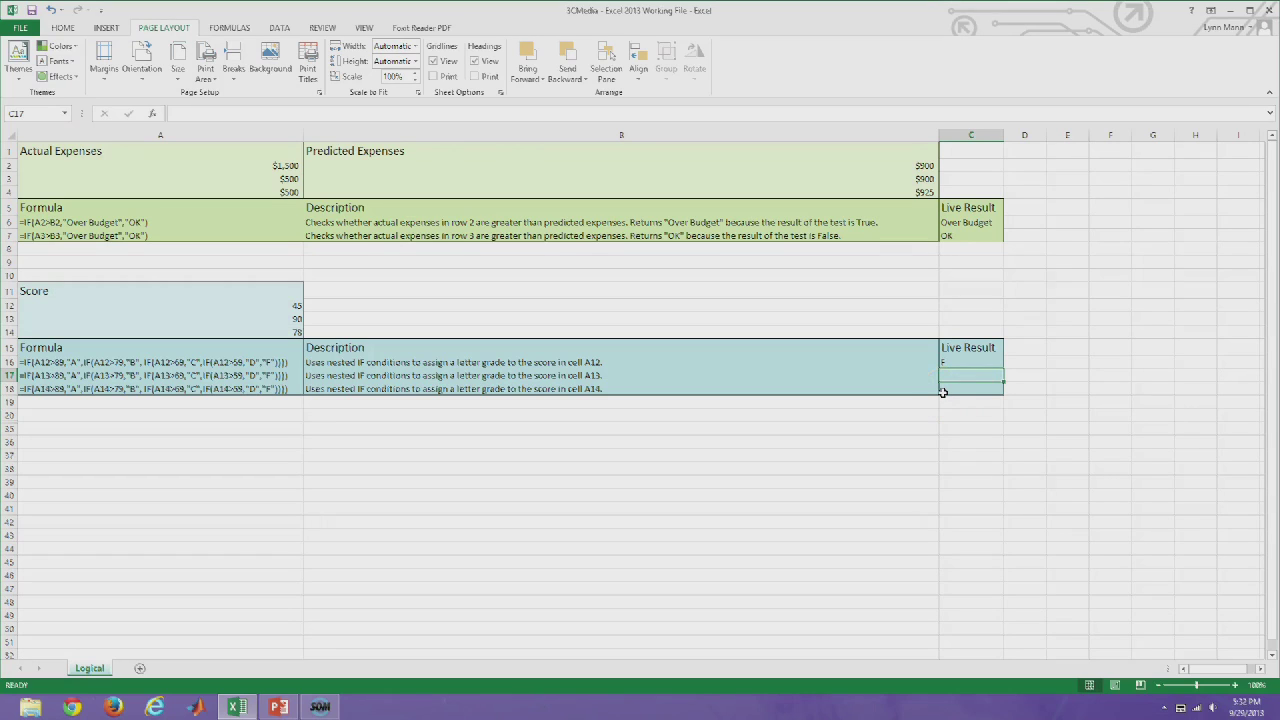
pyautogui.write('=IF(')
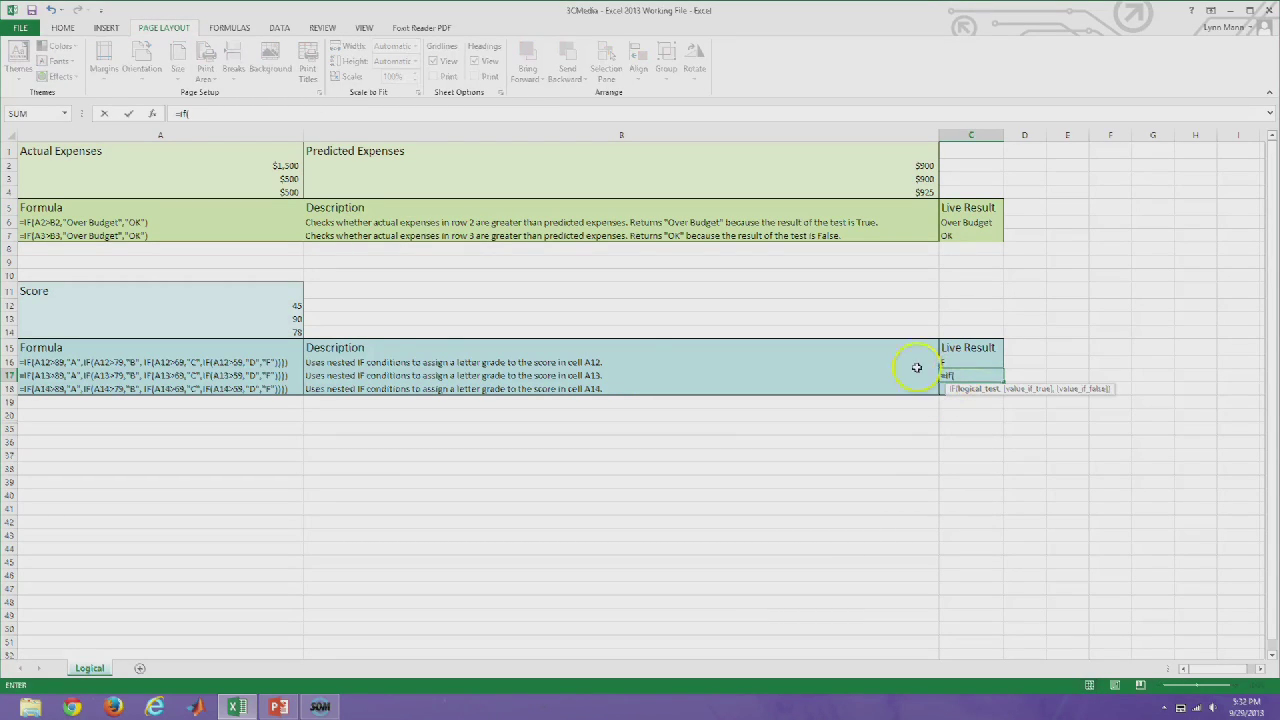
pyautogui.click(266, 320)
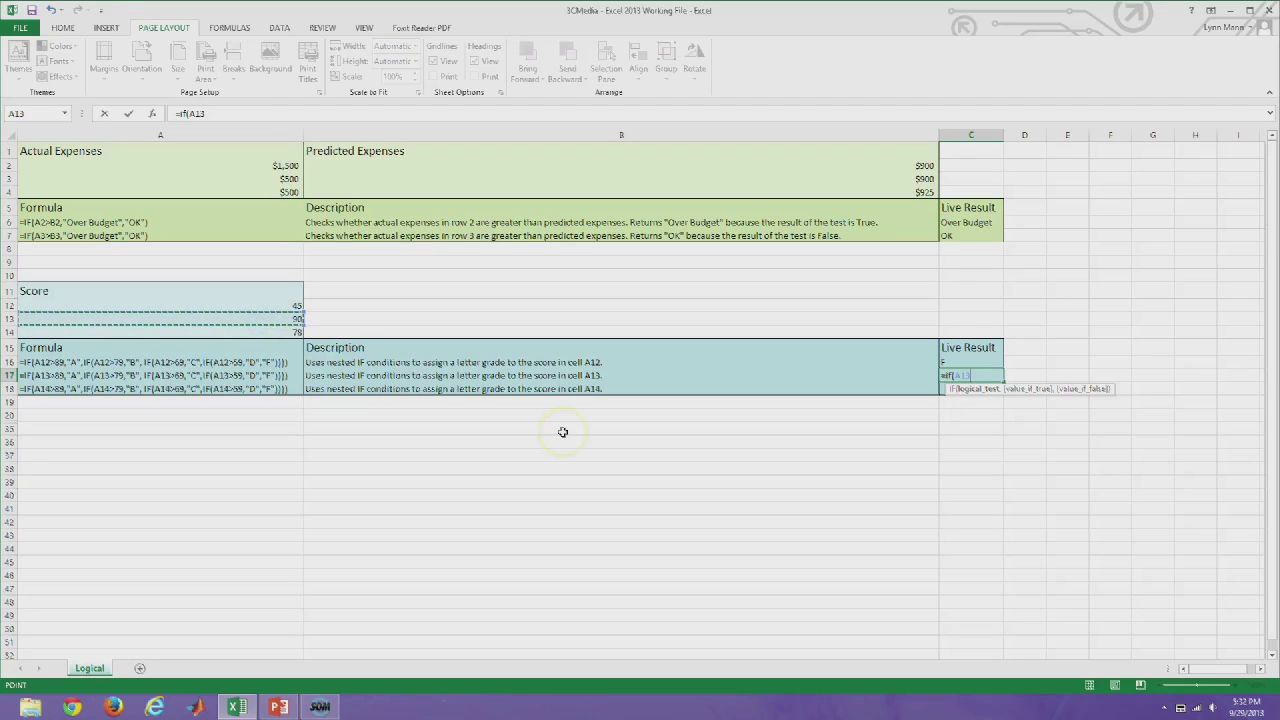
pyautogui.write('>=90,"A",')
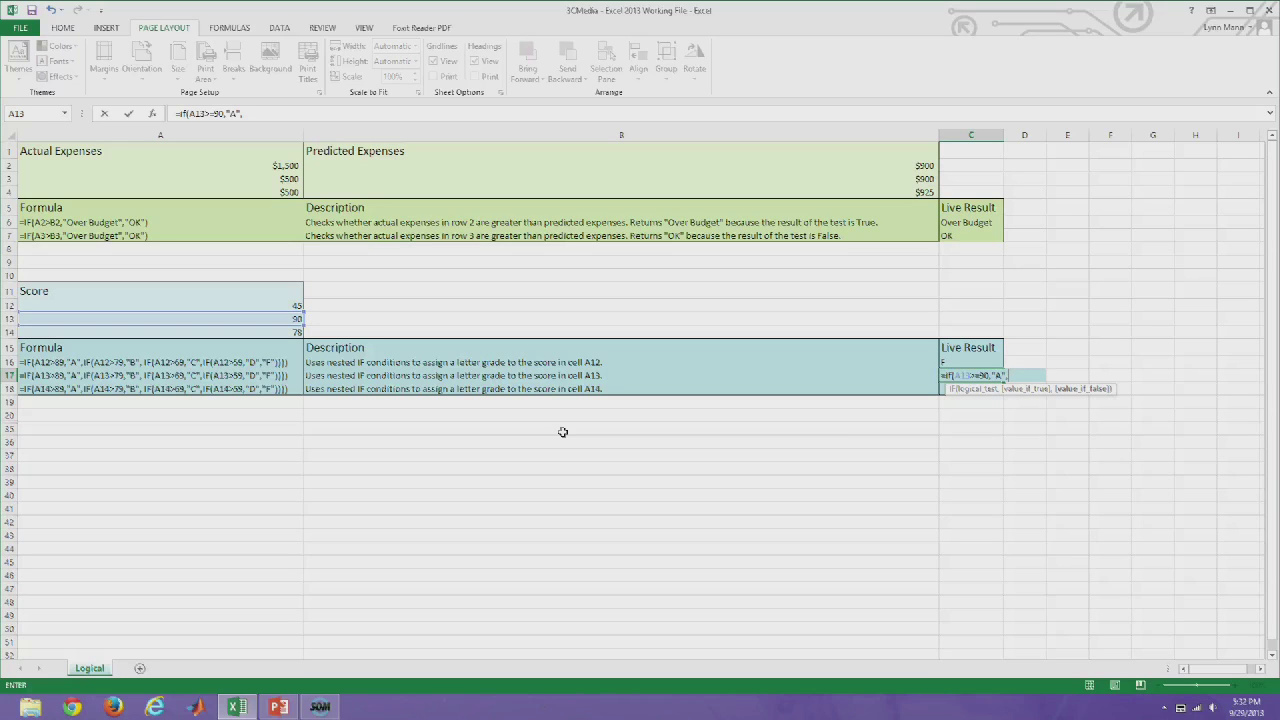
pyautogui.write('if(')
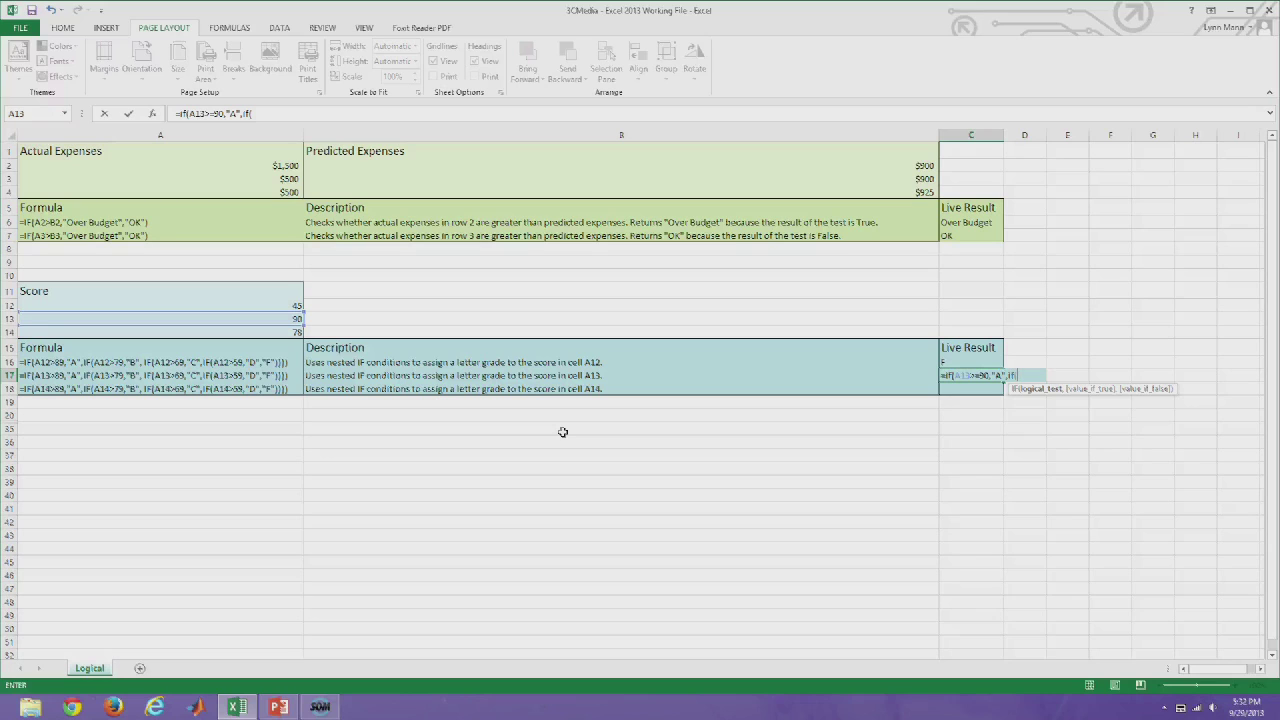
pyautogui.click(260, 319)
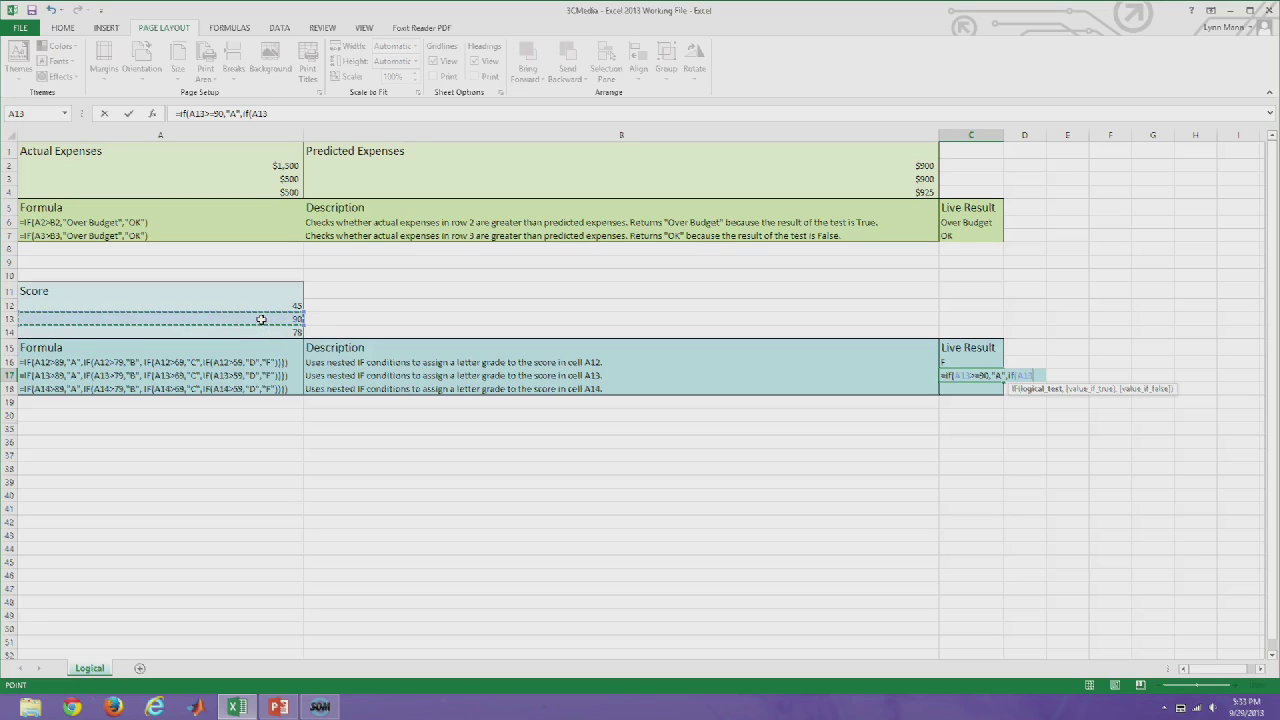
pyautogui.write(',')
pyautogui.press('BackSpace')
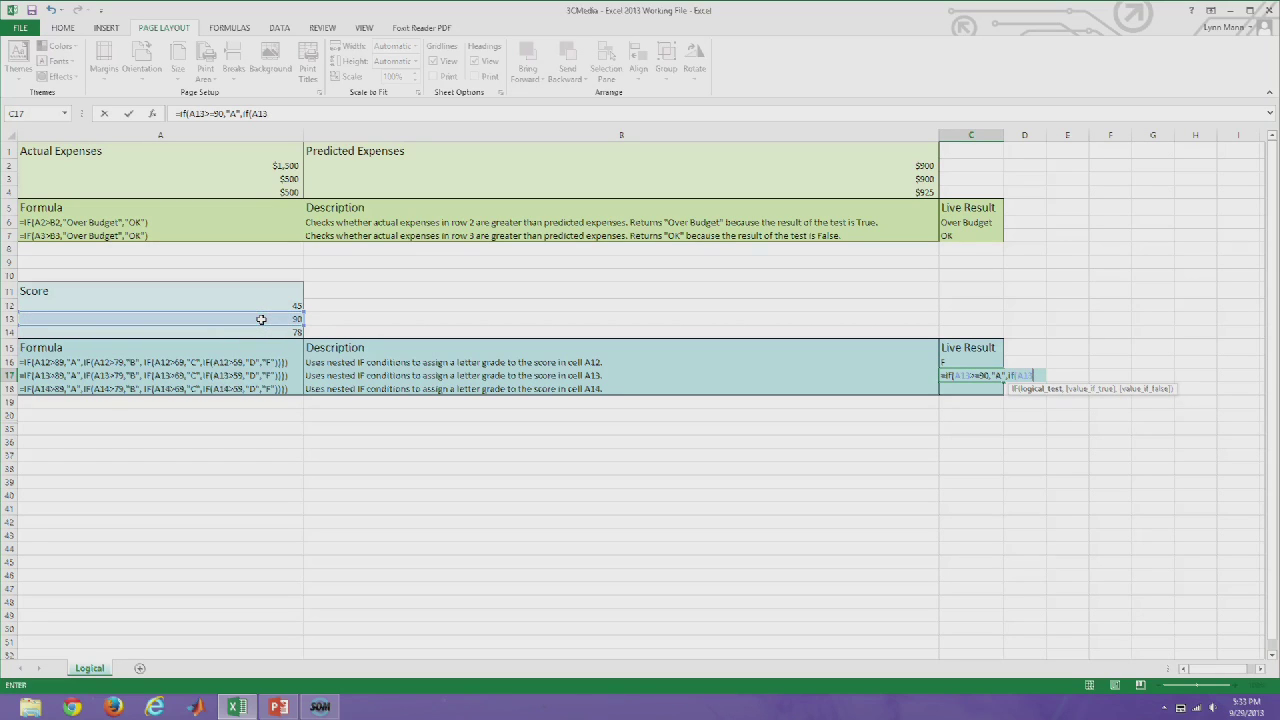
pyautogui.write('>=80,"B"')
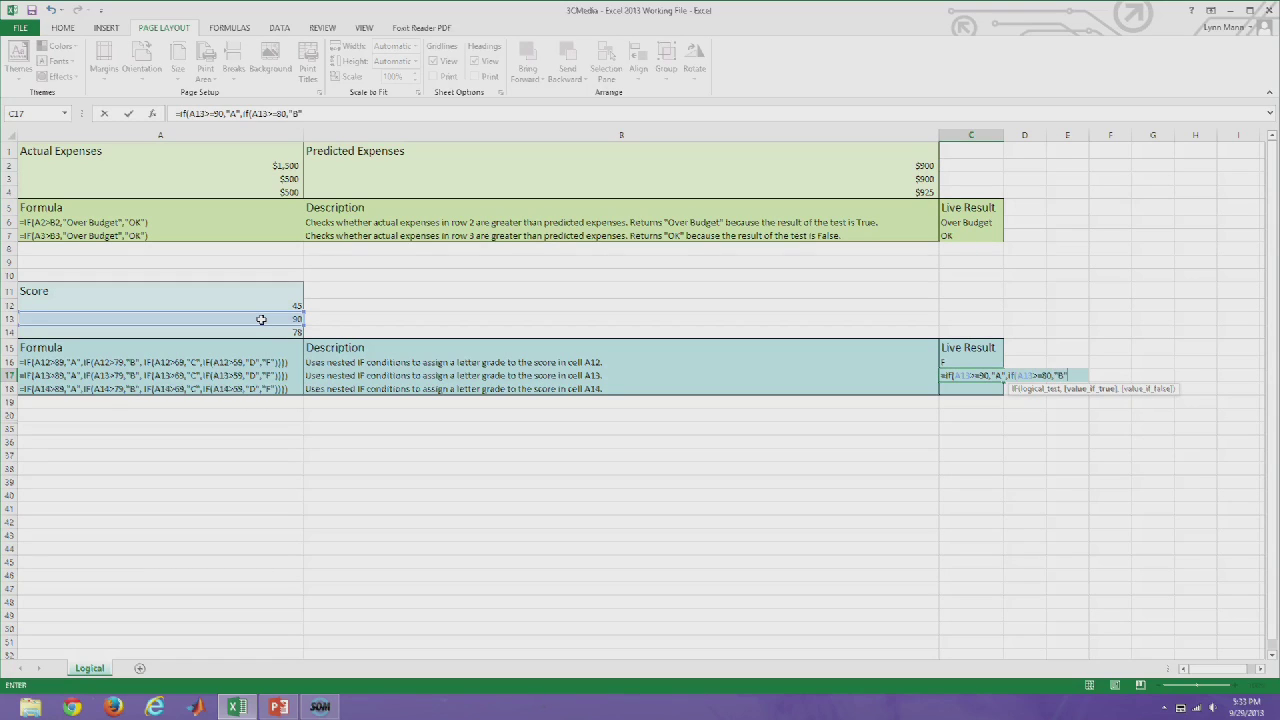
pyautogui.write(',if(')
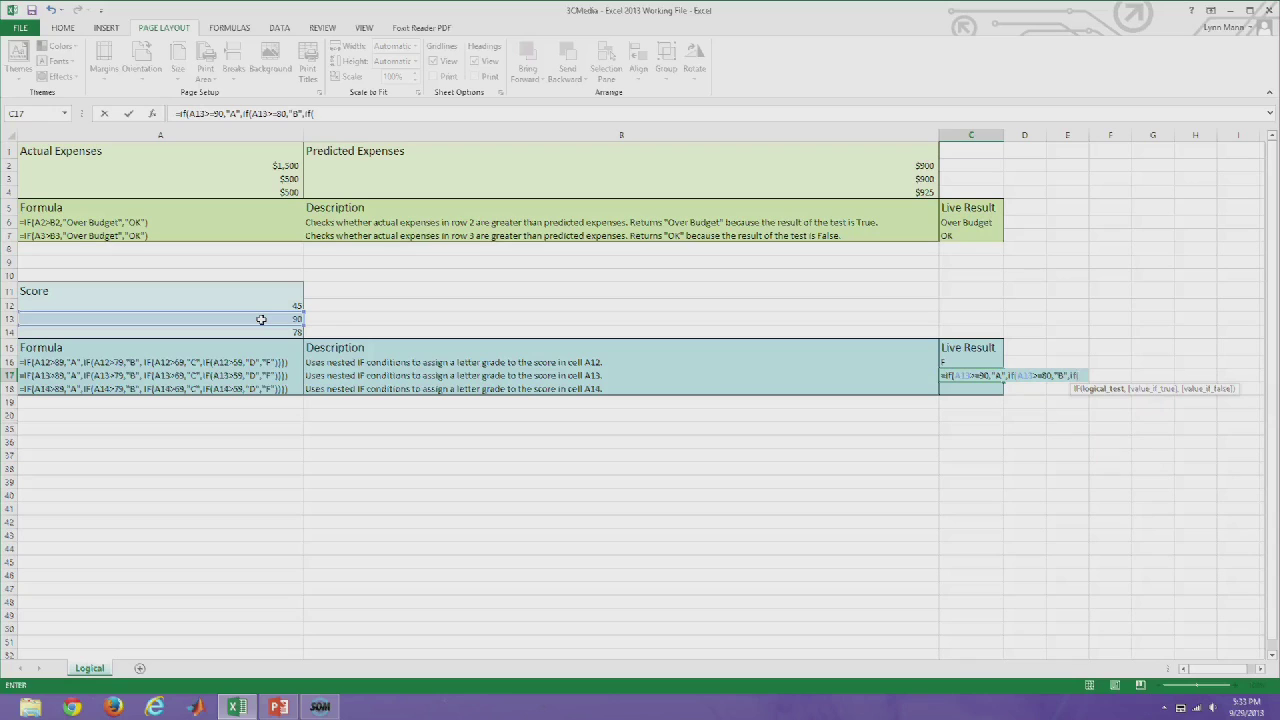
# Finish the grade formula with "C" for >=70, "D" for >=60, otherwise "F"
pyautogui.click(262, 317)
pyautogui.write('>=')
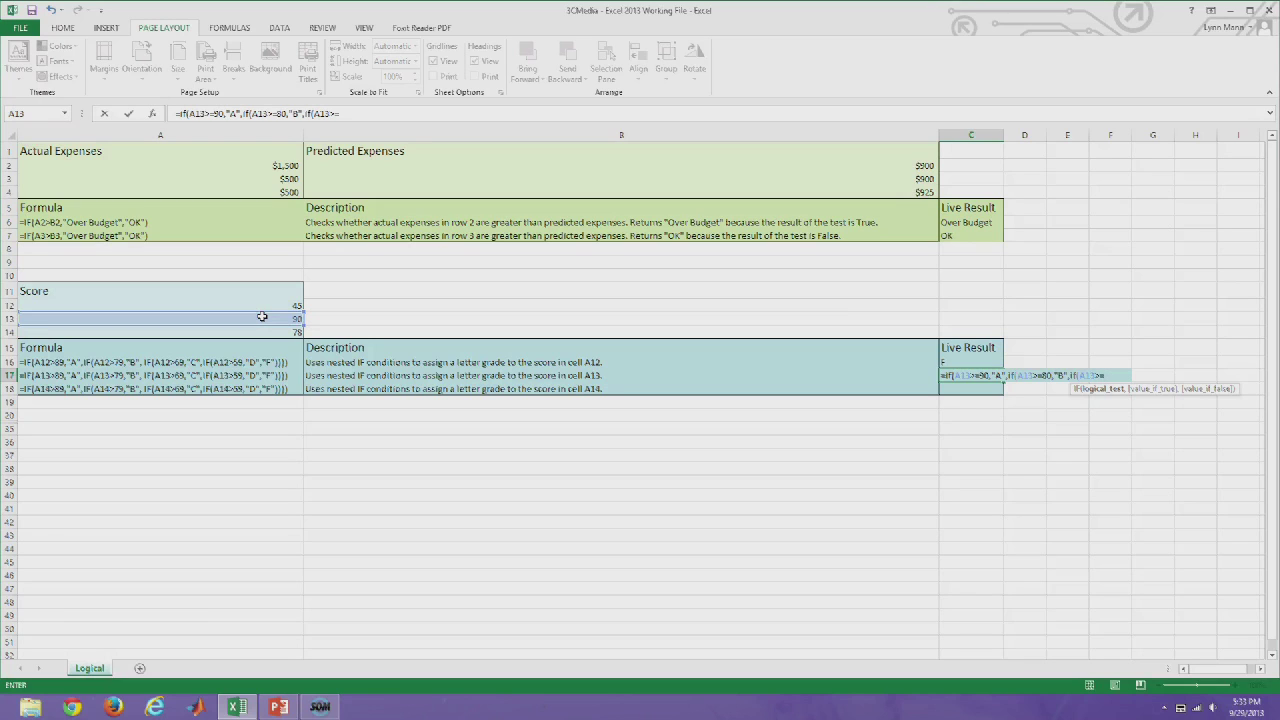
pyautogui.write('70,')
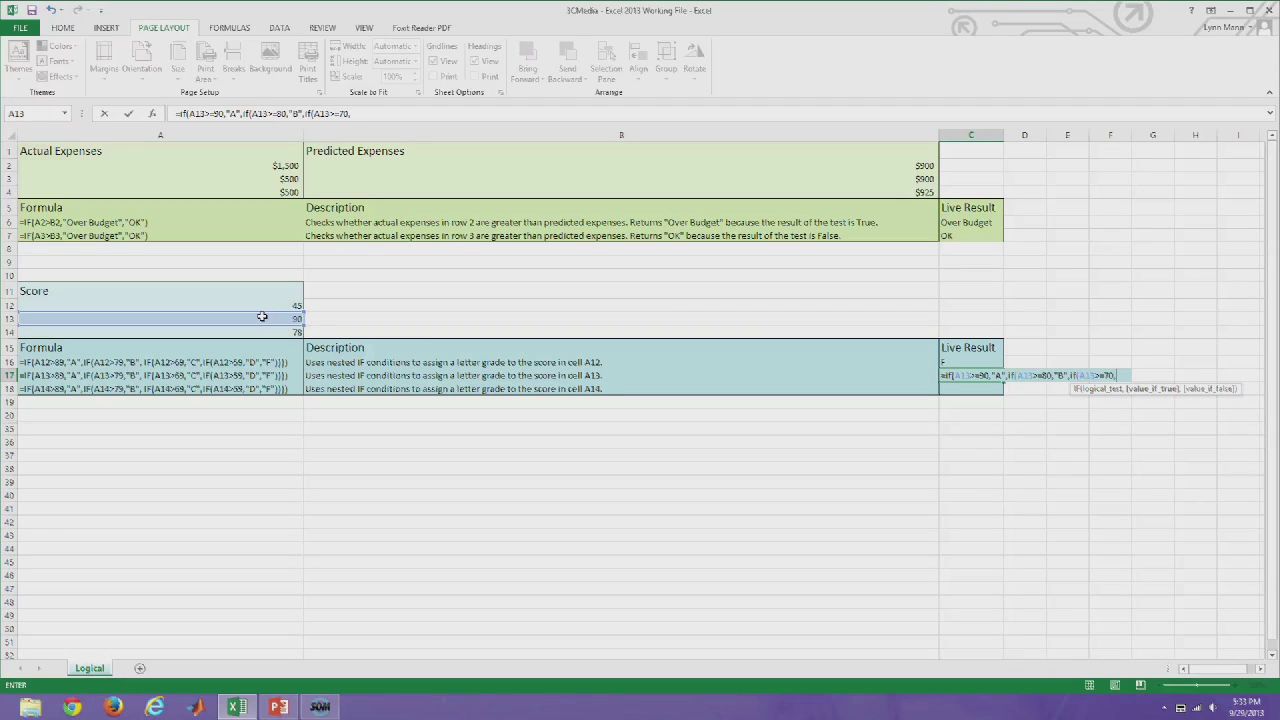
pyautogui.write('"C")')
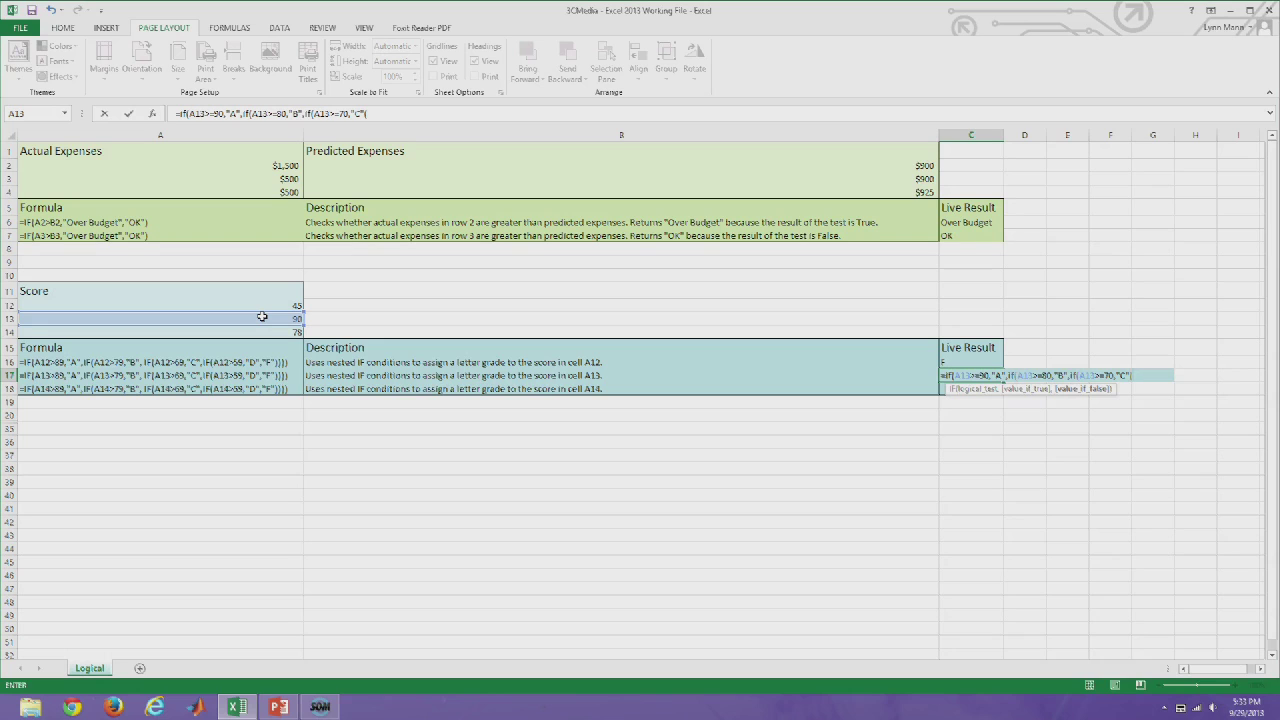
pyautogui.press('BackSpace')
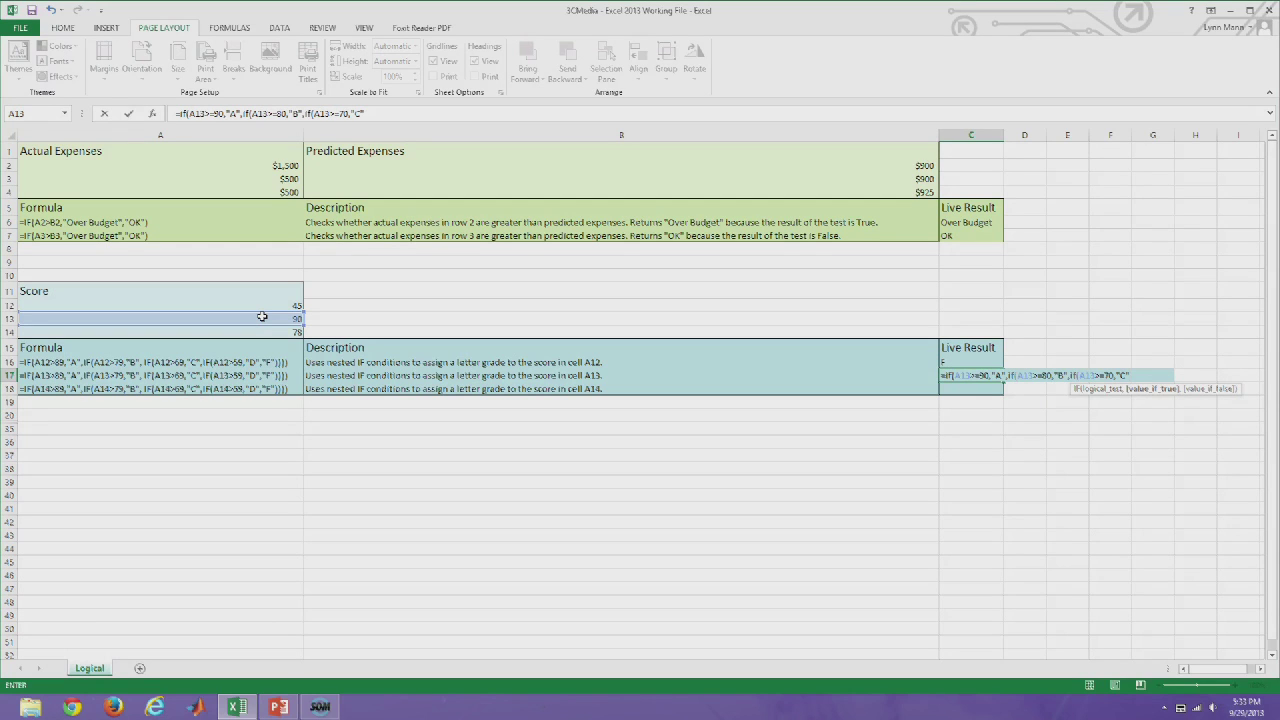
pyautogui.write(',if(')
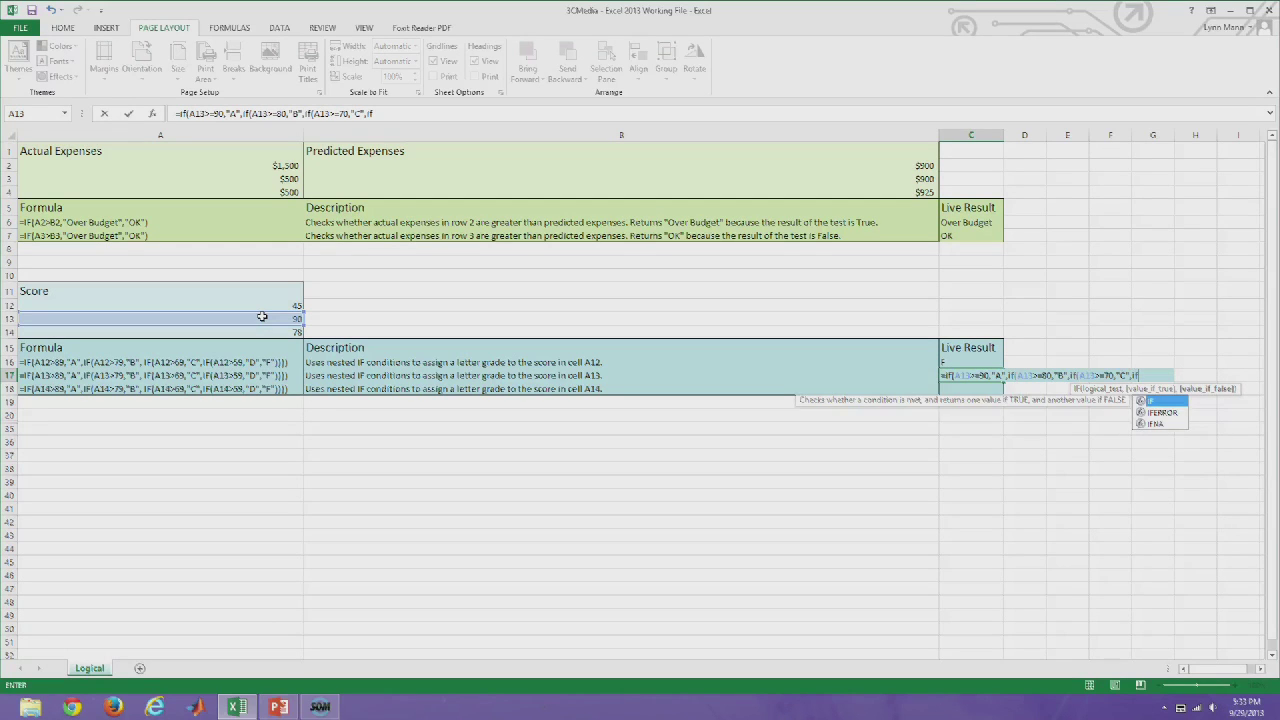
pyautogui.click(261, 316)
pyautogui.write('>')
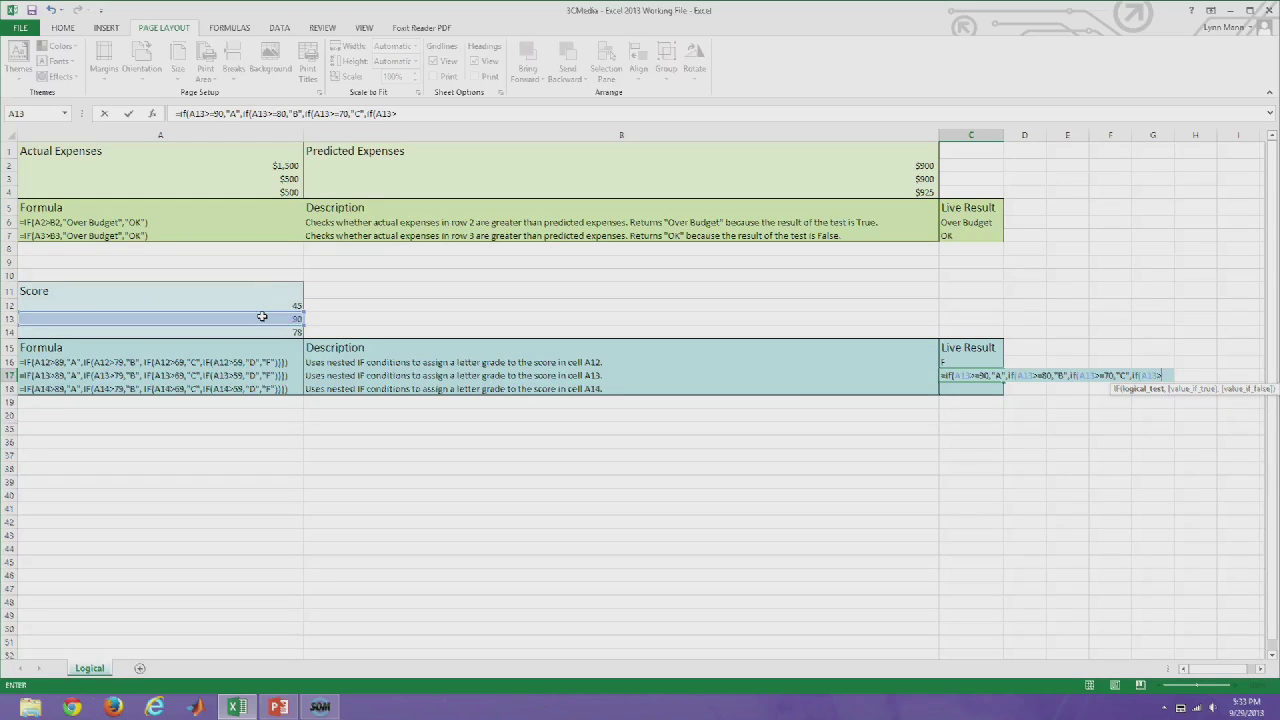
pyautogui.write('=60,')
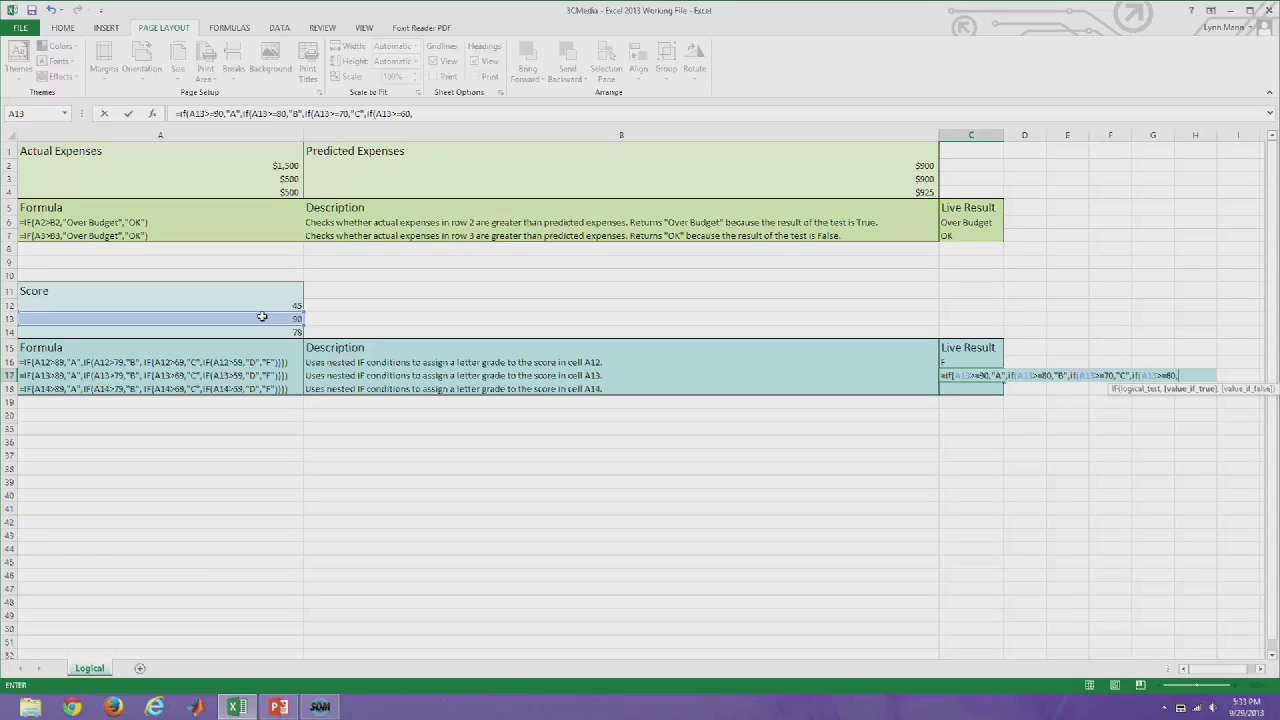
pyautogui.write('"D","F")))')
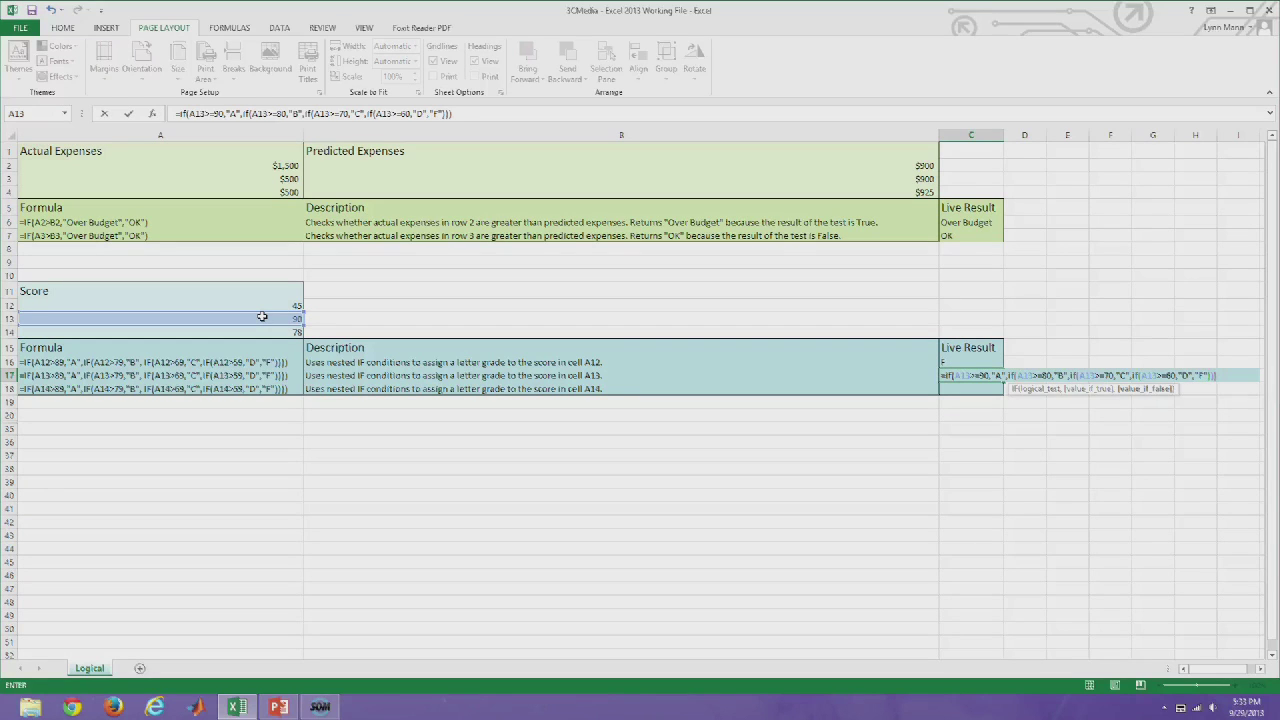
pyautogui.press('Return')
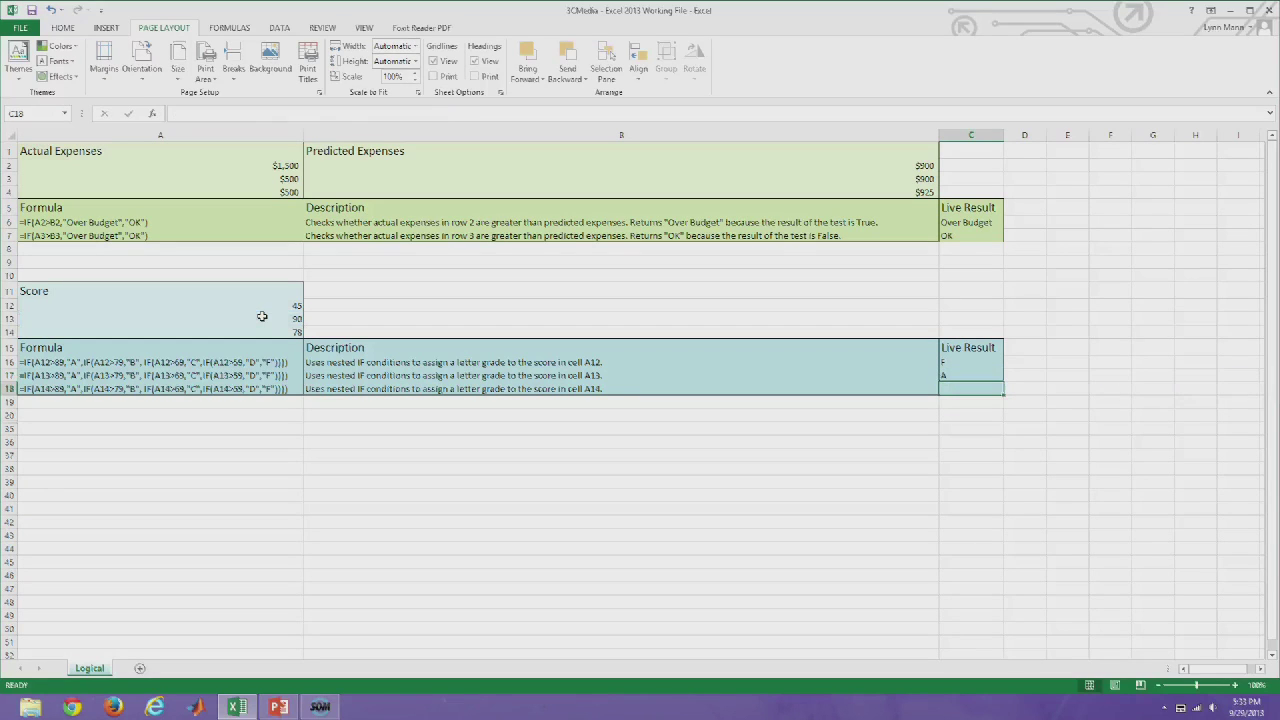
# Copy the C17 grade formula down to C18, which shows C for 78
pyautogui.click(953, 375)
pyautogui.moveTo(1004, 382); pyautogui.dragTo(1000, 400)
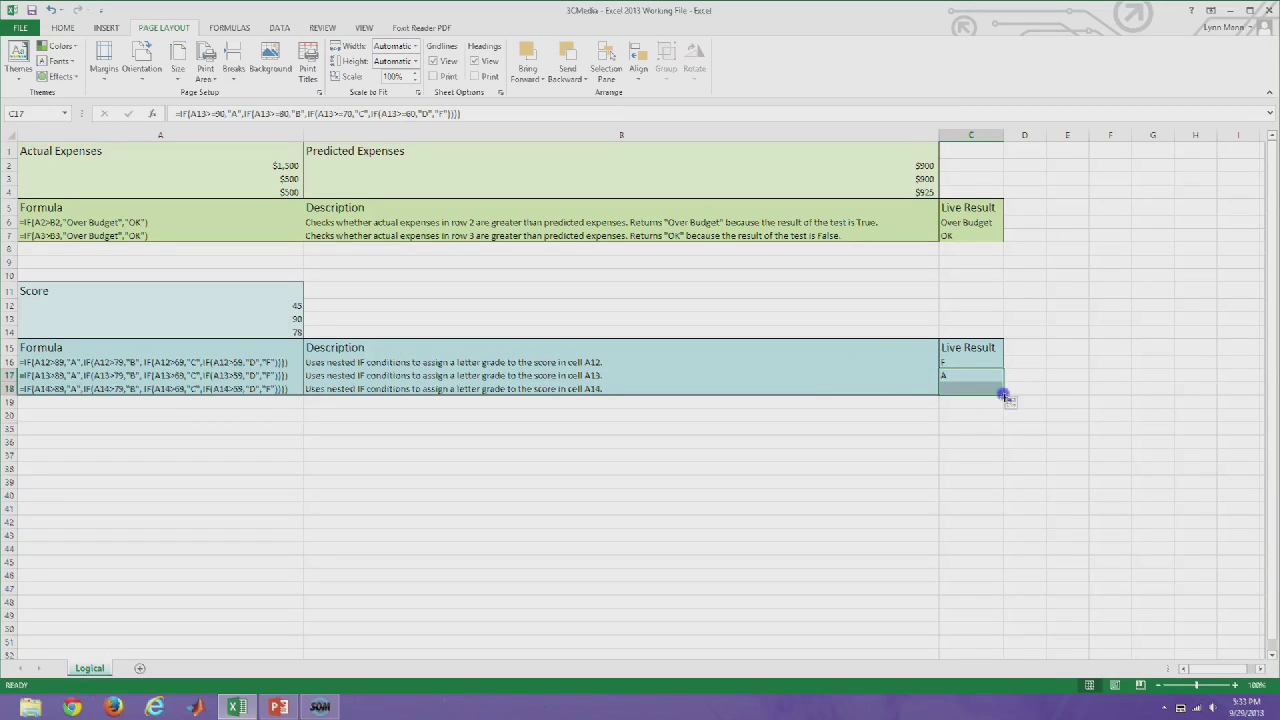
pyautogui.click(958, 389)
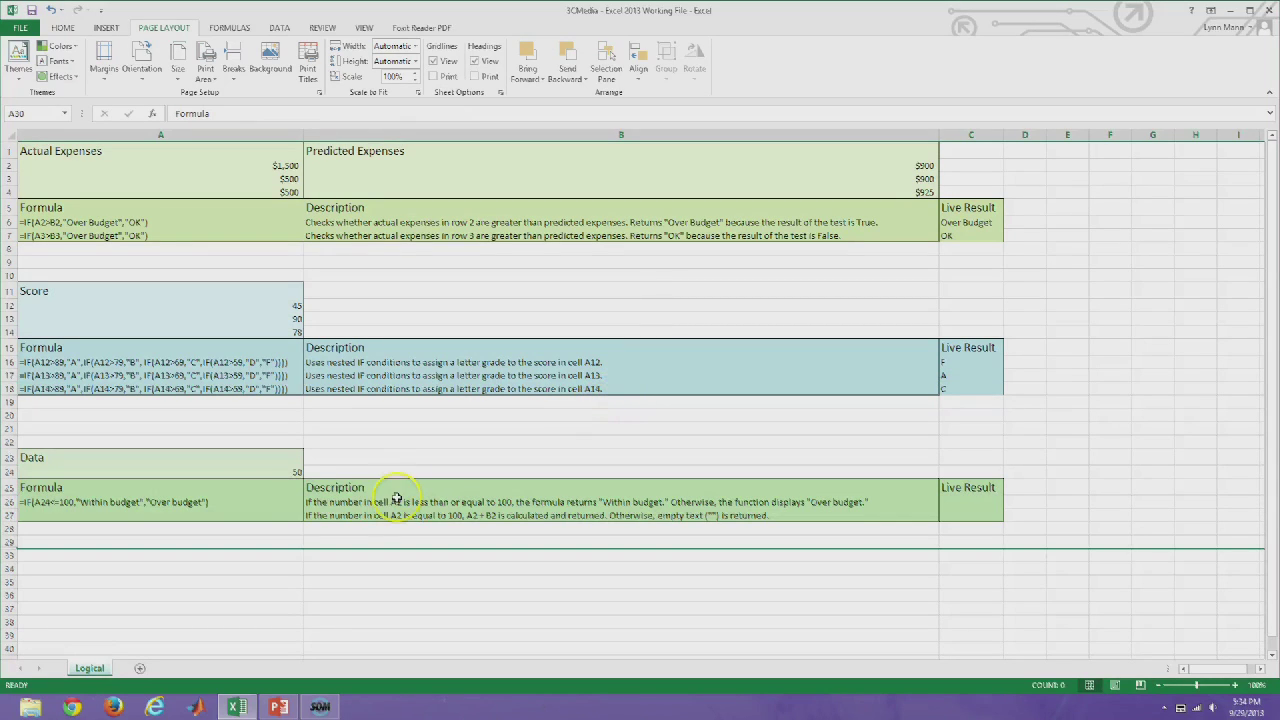
# Scroll to the Within budget example with 50 in A24, then select C26
pyautogui.click(215, 470)
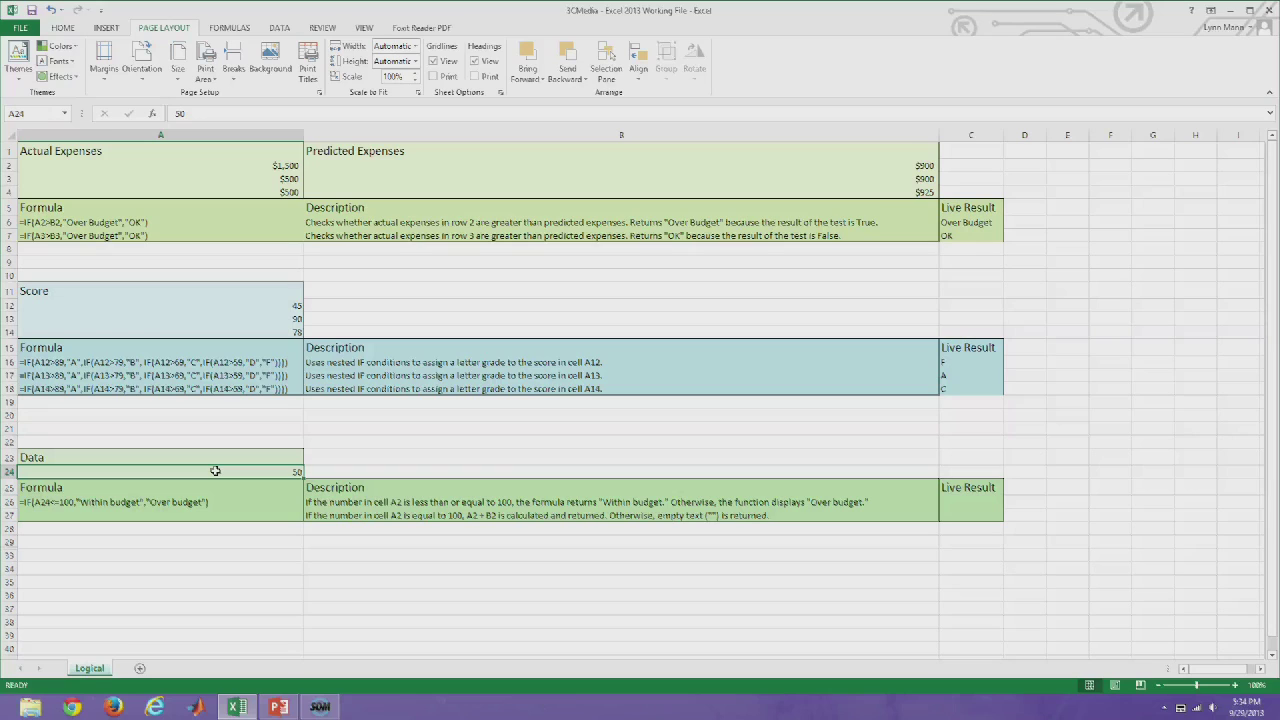
pyautogui.click(967, 503)
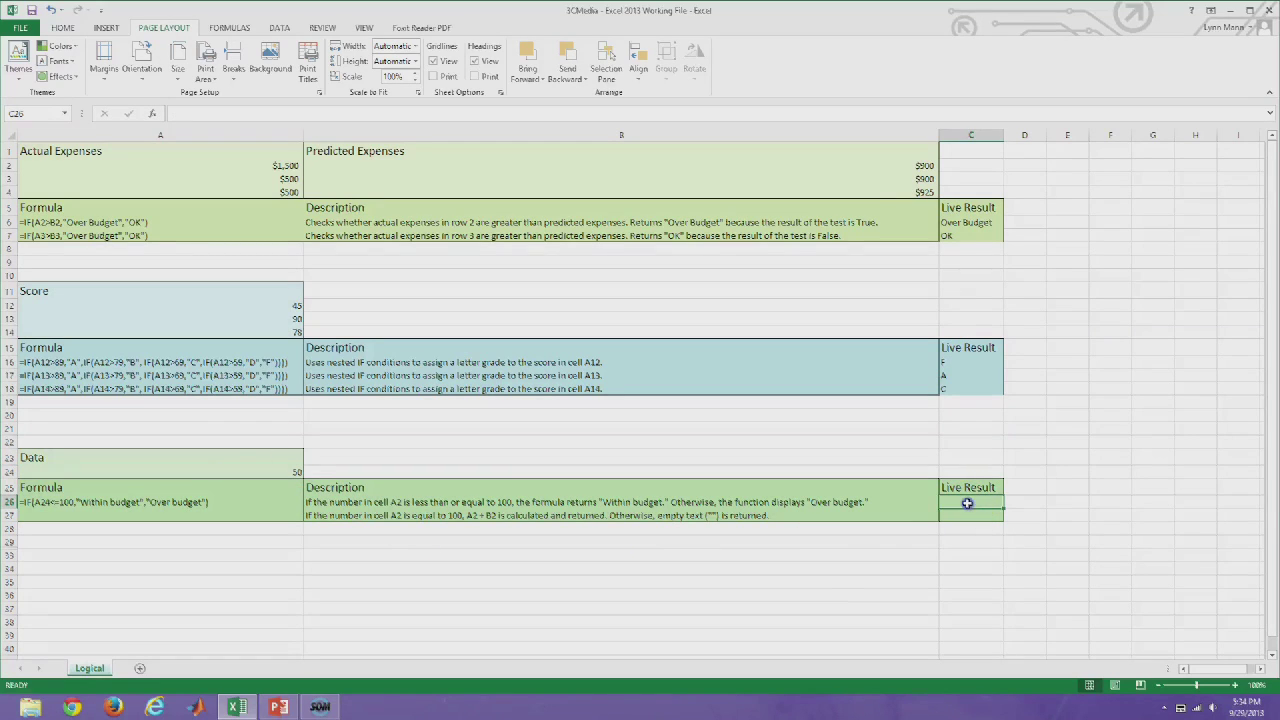
# Enter =IF(A24<=100,"Within Budget","Over Budget") in C26
pyautogui.write('=if(')
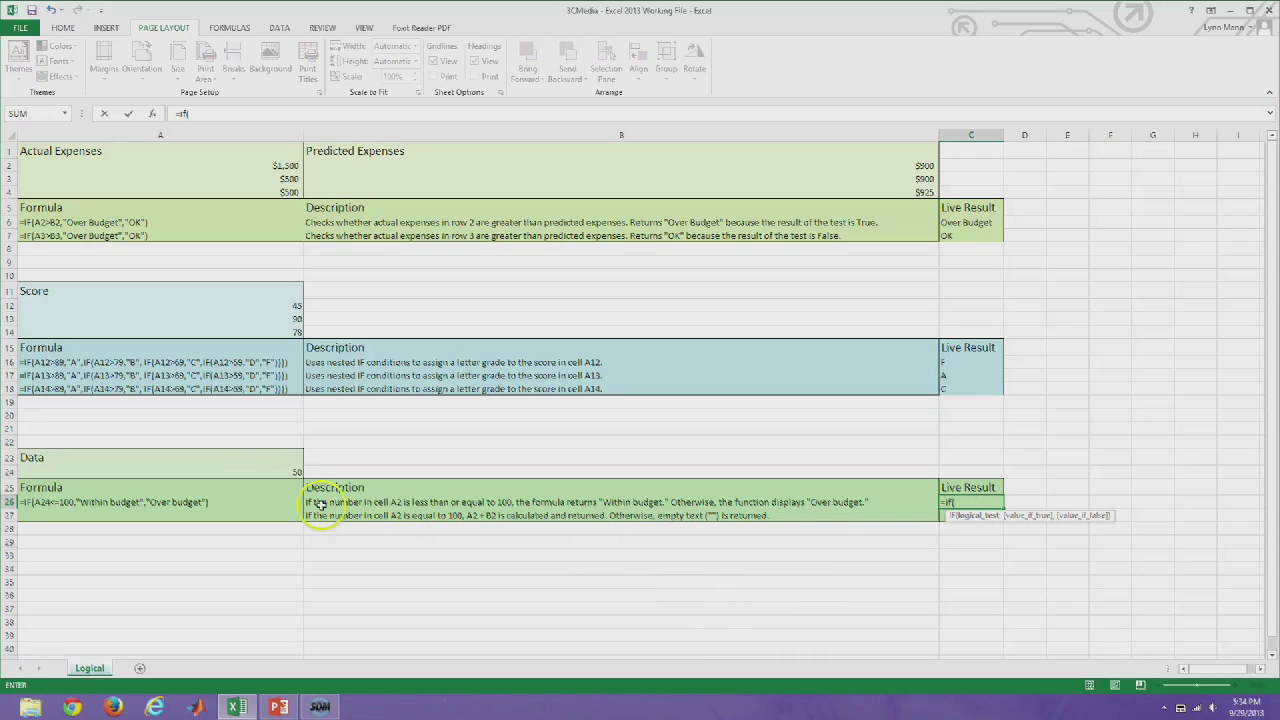
pyautogui.click(256, 472)
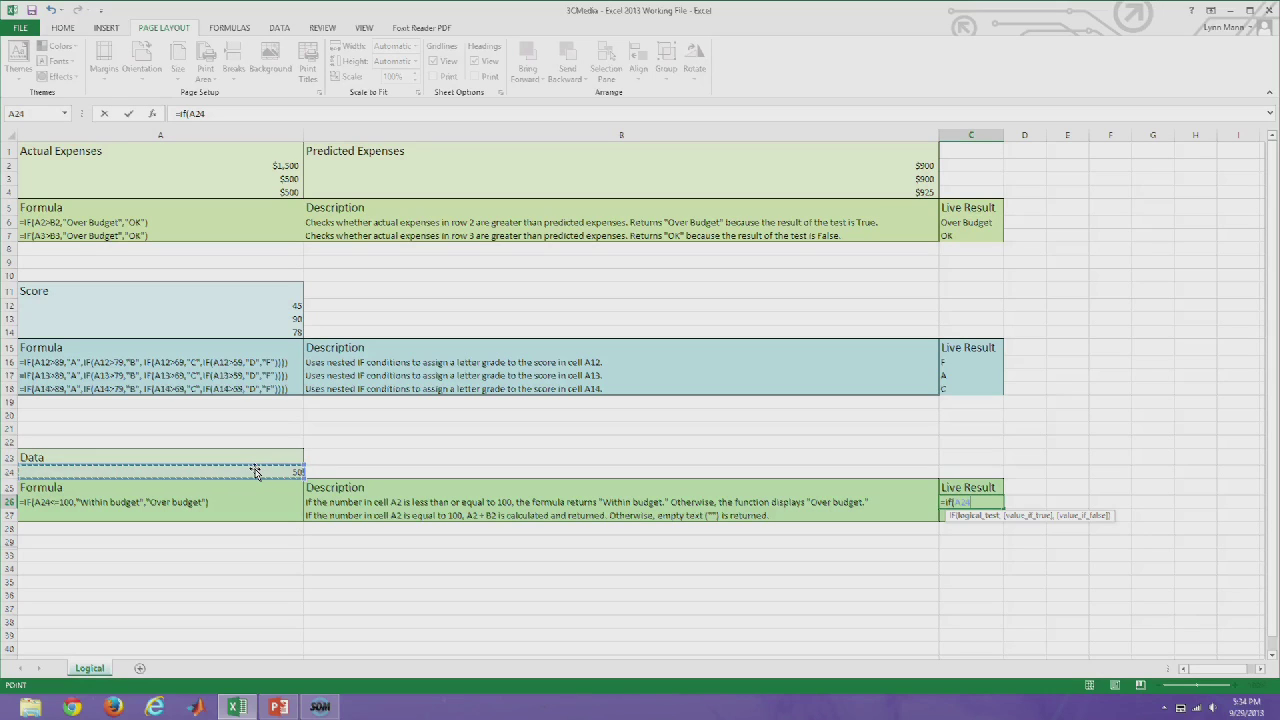
pyautogui.write('<=100,')
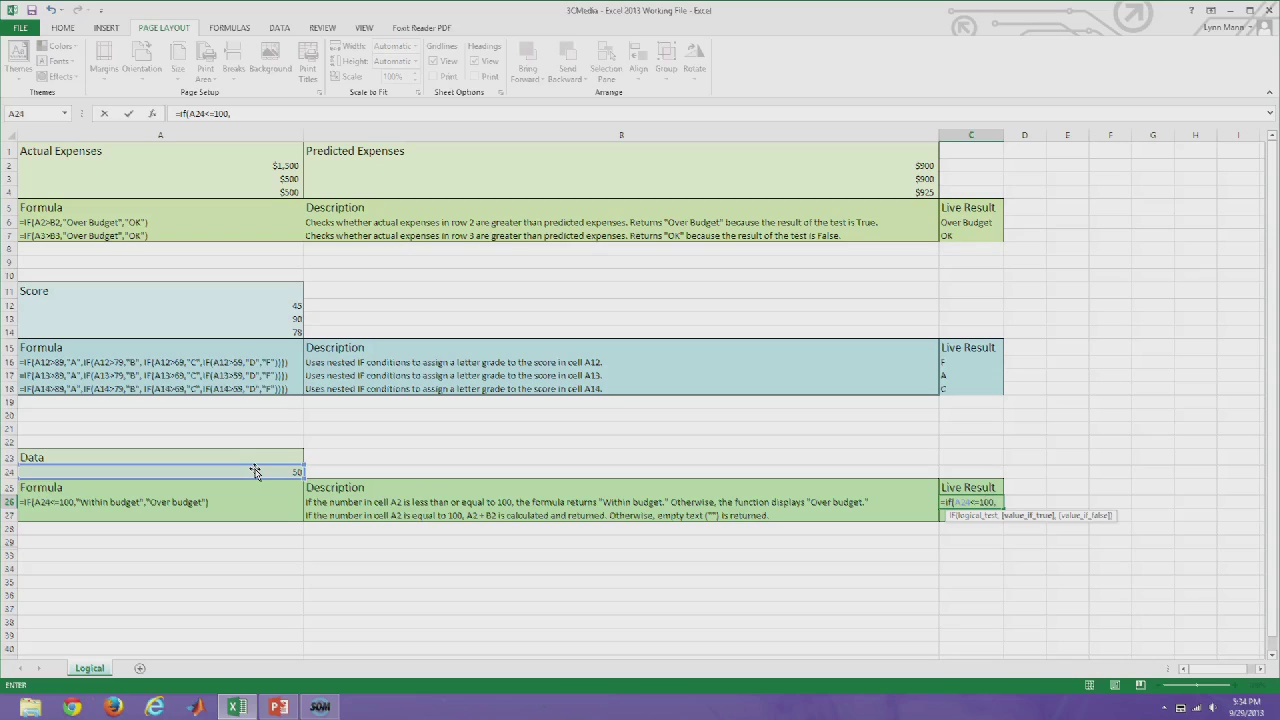
pyautogui.write('"Within Budget')
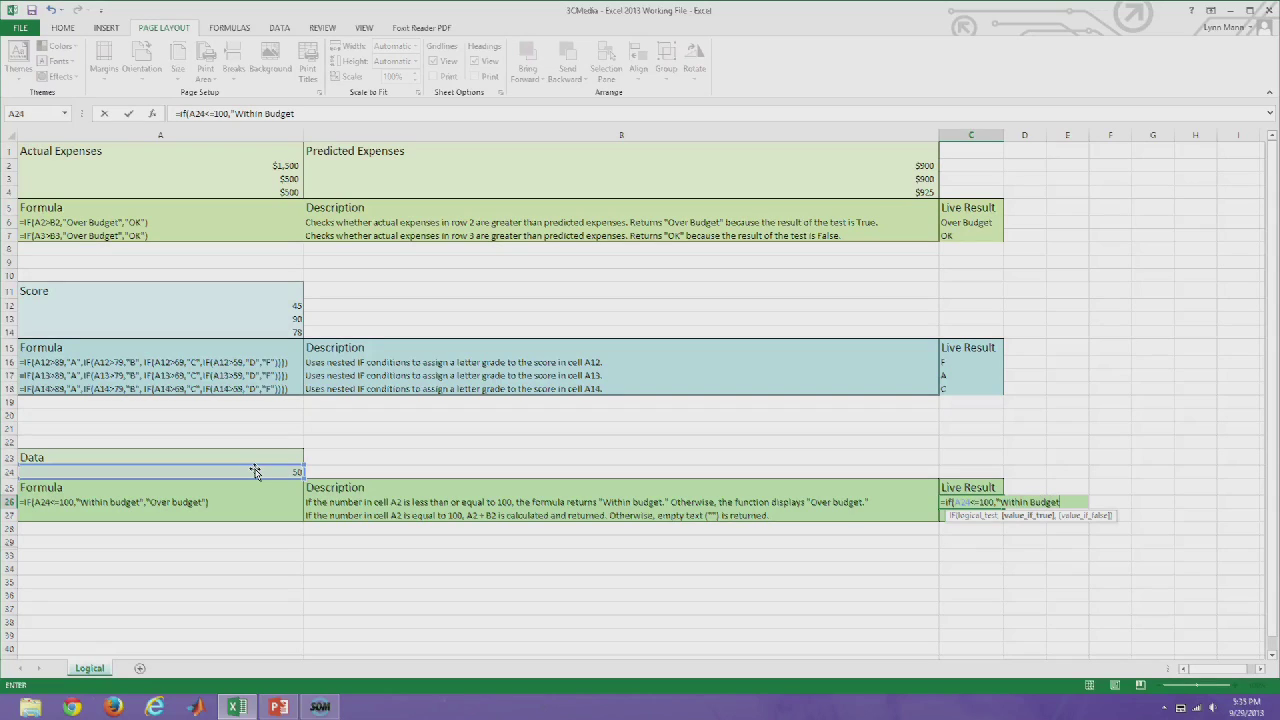
pyautogui.write('","Over Budget')
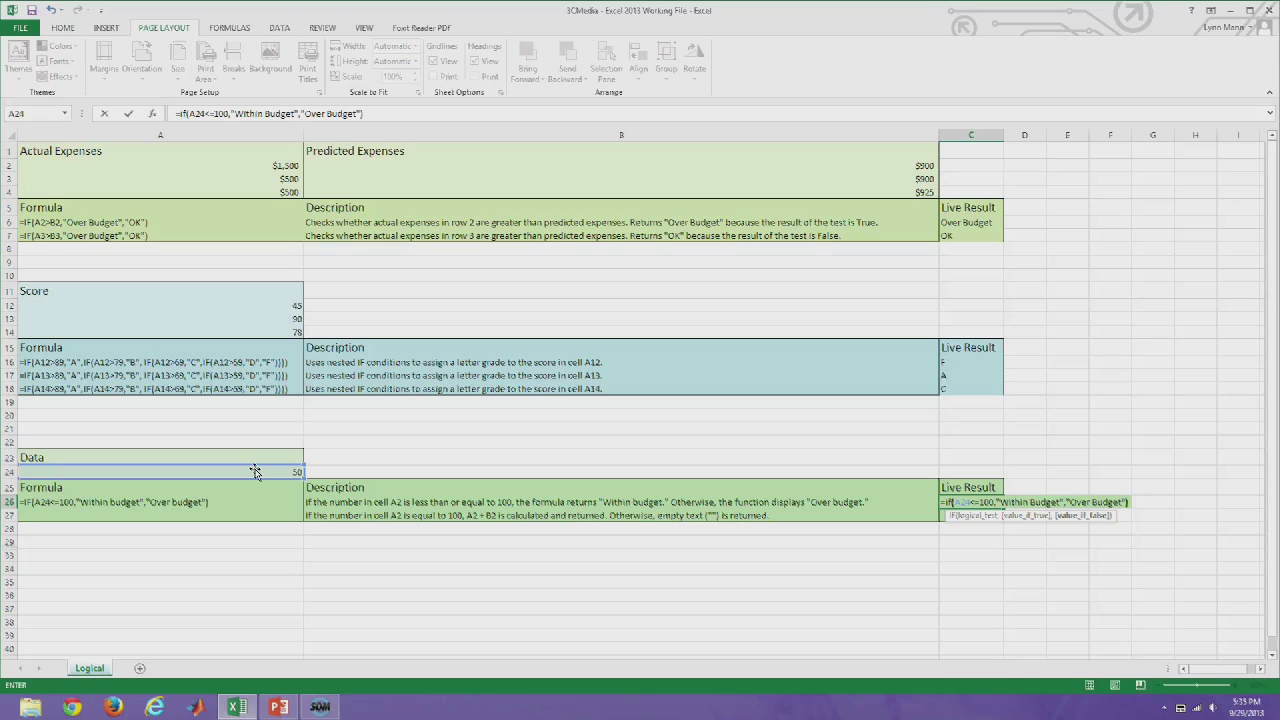
pyautogui.press('Return')
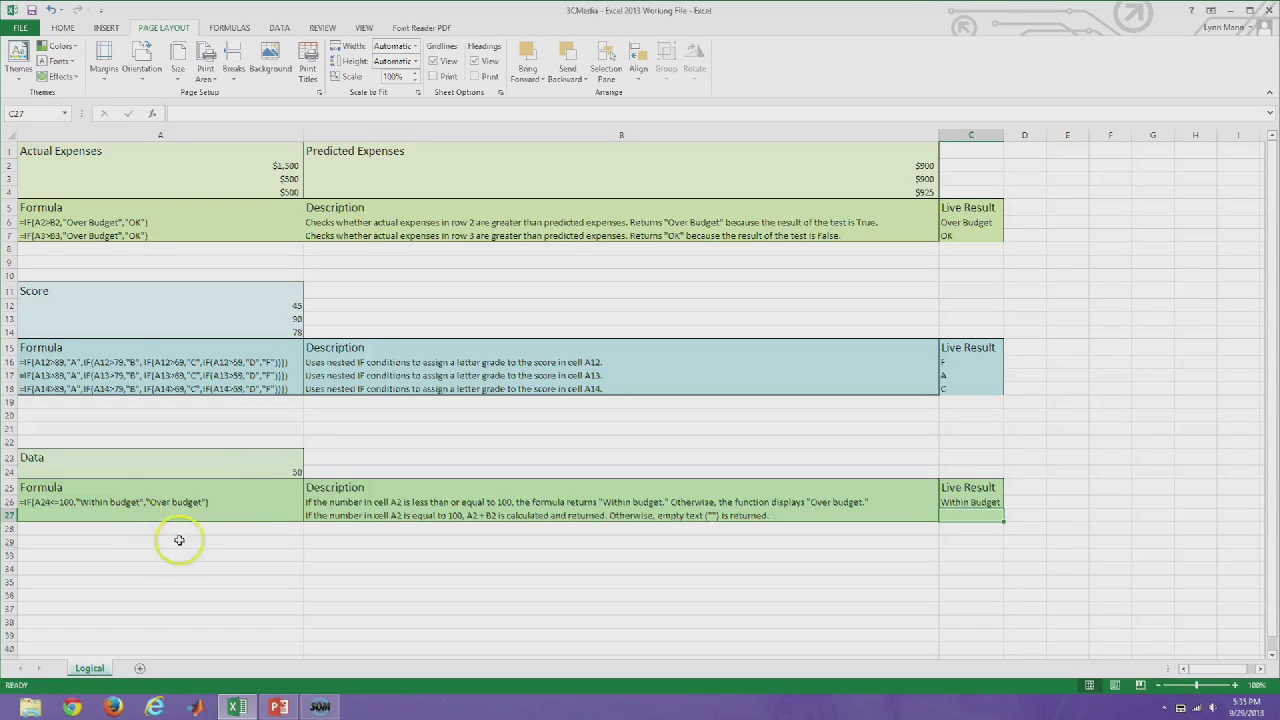
# Change A24 to 102 so C26 flips to Over Budget
pyautogui.click(251, 472)
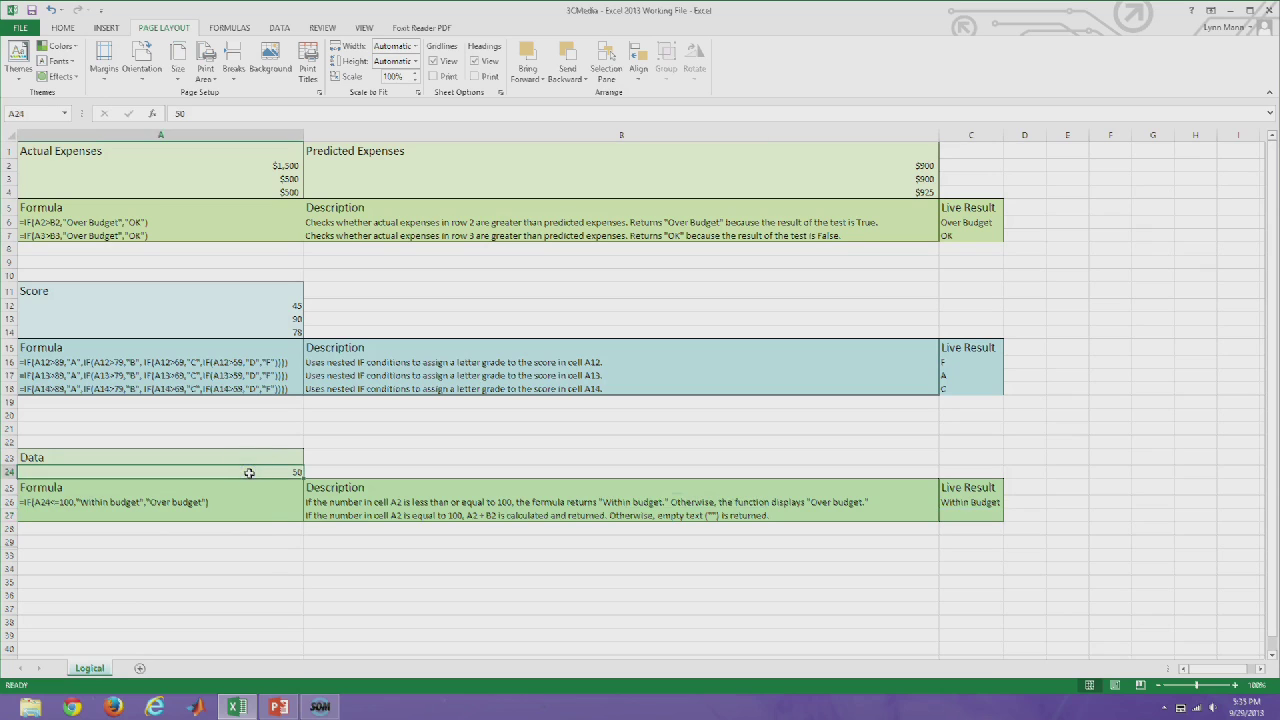
pyautogui.write('102')
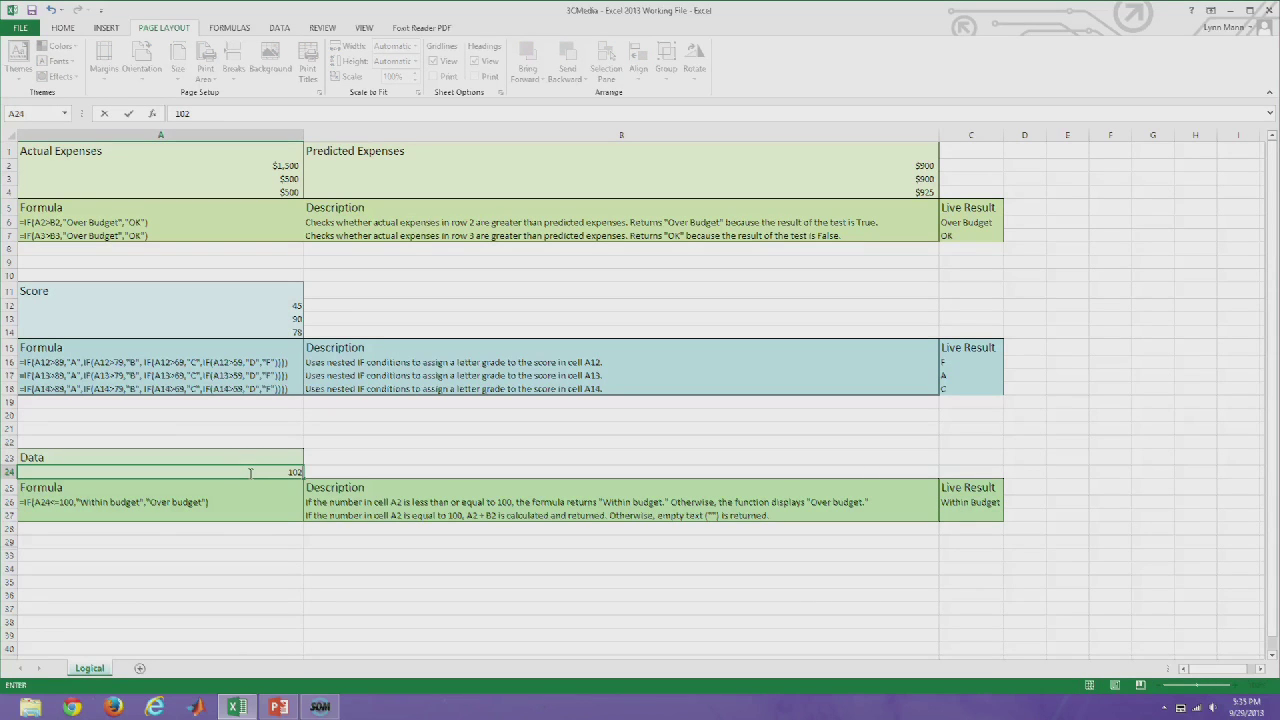
pyautogui.press('Return')
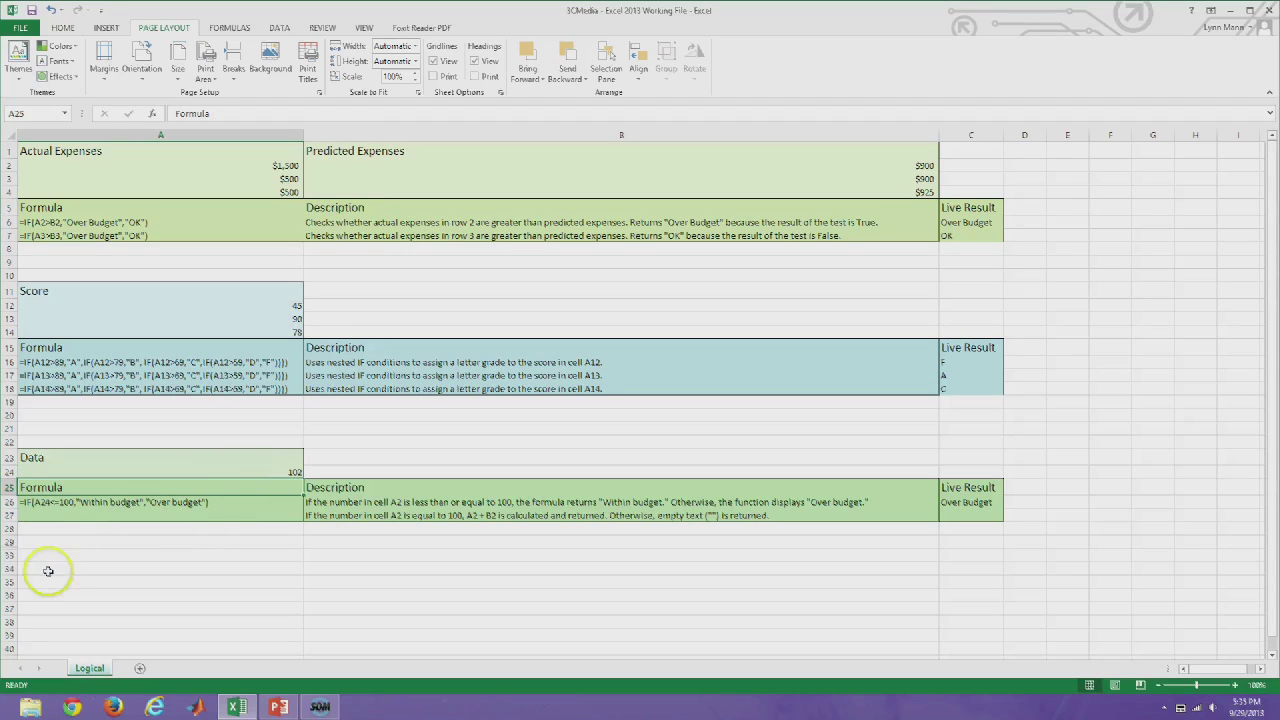
pyautogui.moveTo(8, 541); pyautogui.dragTo(8, 553)
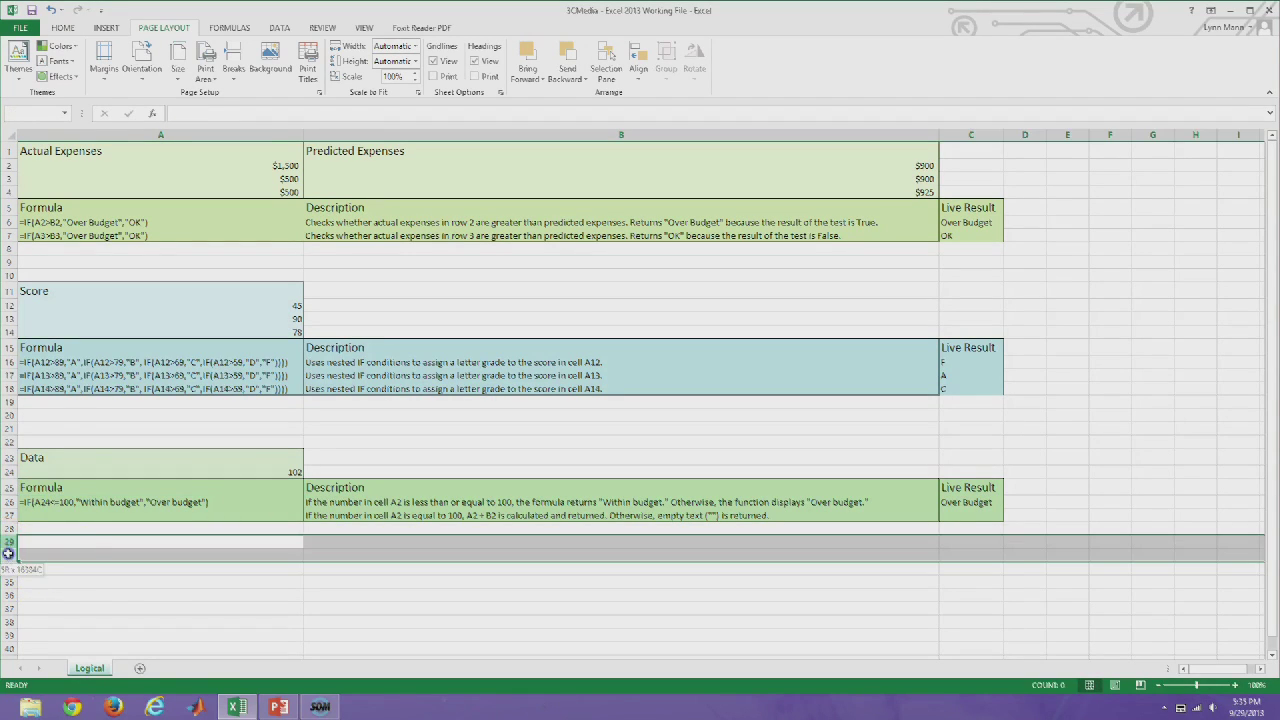
# Unhide rows 30 to 32 to show the FALSE/0 examples
pyautogui.rightClick(8, 553)
pyautogui.click(50, 552)
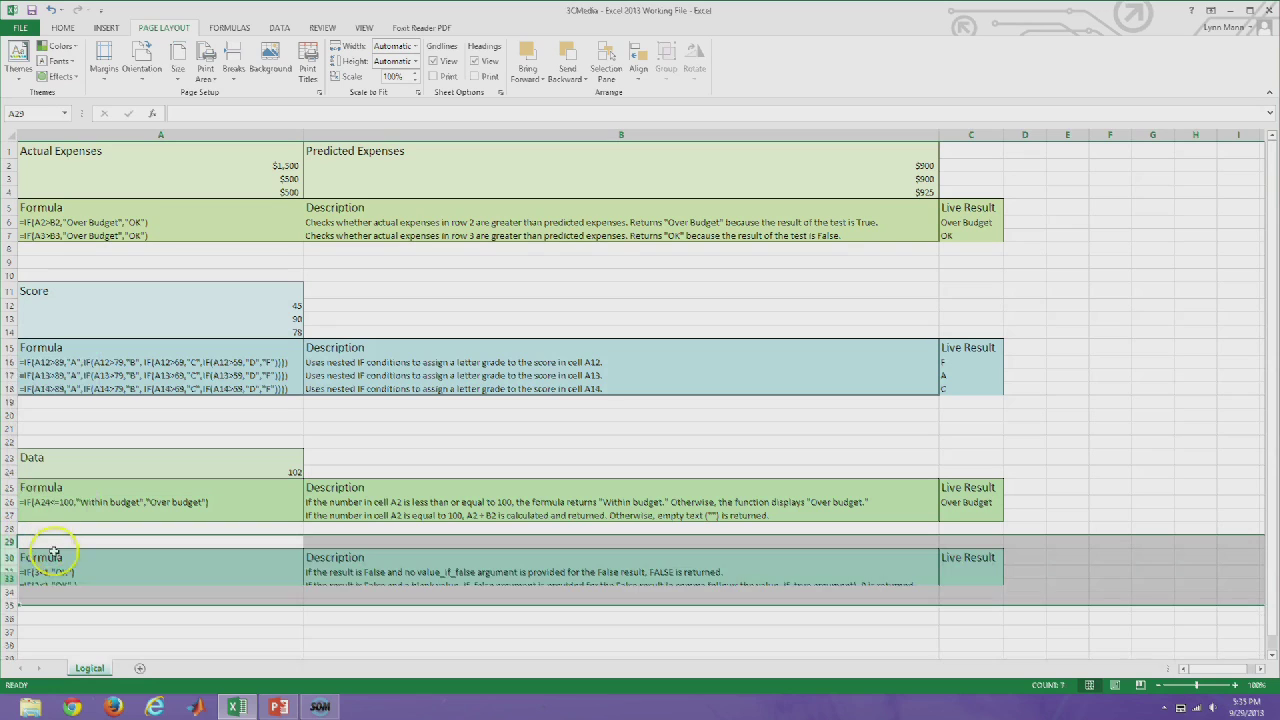
pyautogui.click(100, 572)
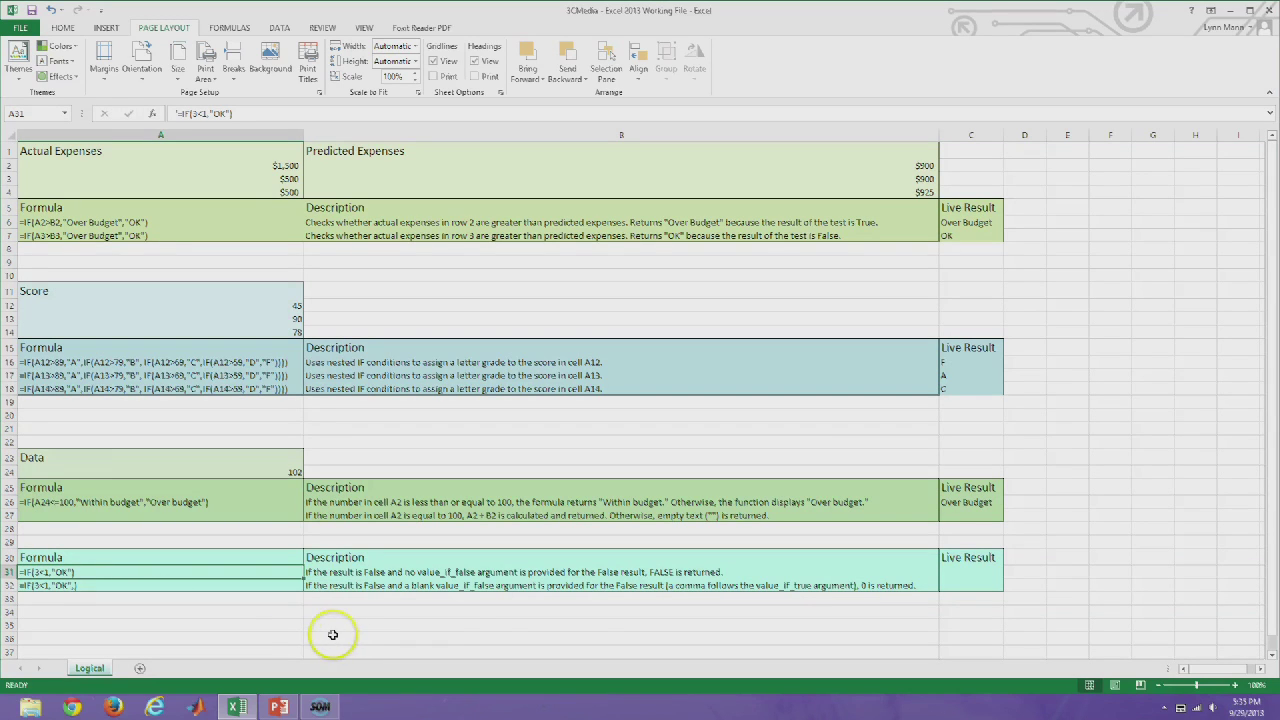
# Enter =IF(3<1,"OK") in C31 so it returns FALSE
pyautogui.click(965, 572)
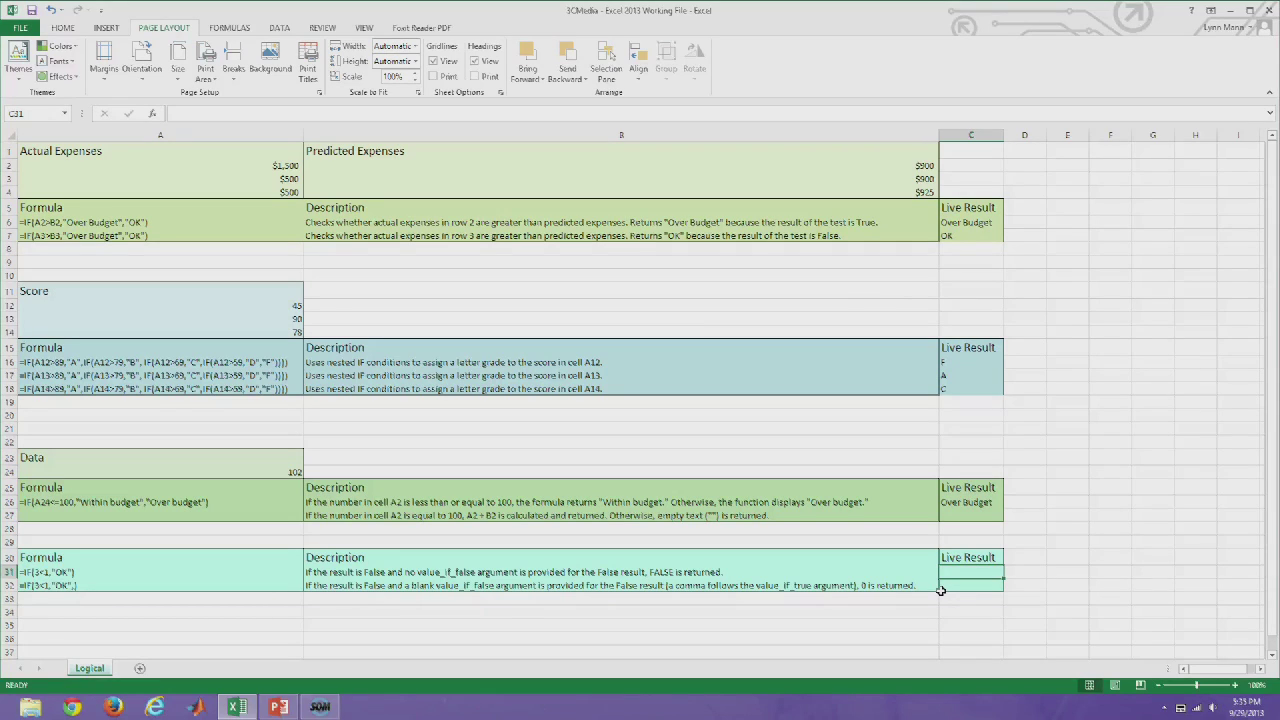
pyautogui.write('=if(')
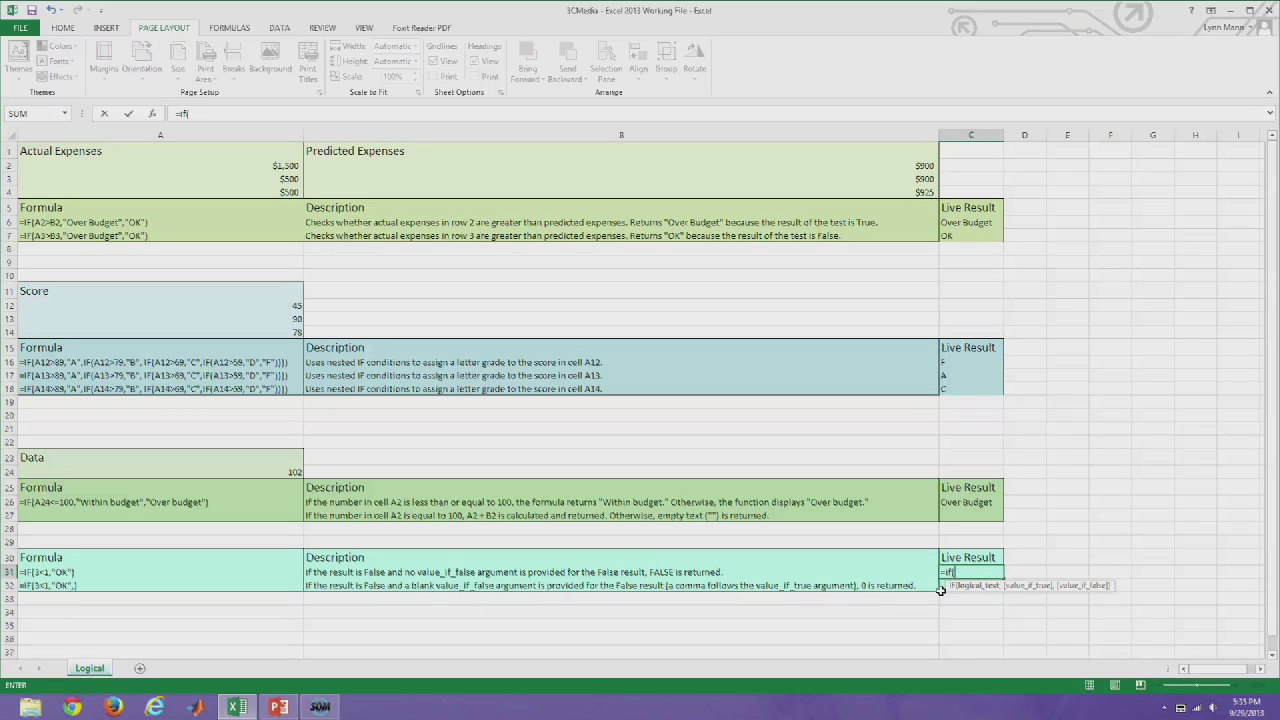
pyautogui.write('3<1,"OK"')
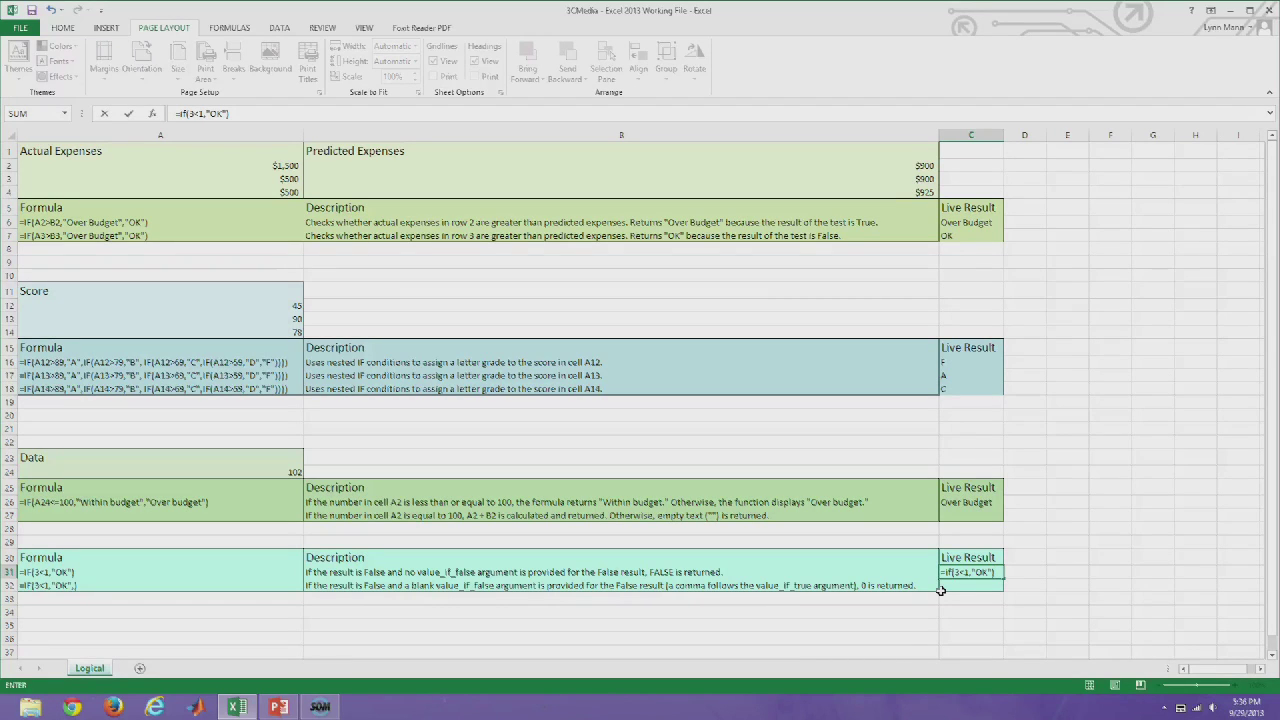
pyautogui.press('Return')
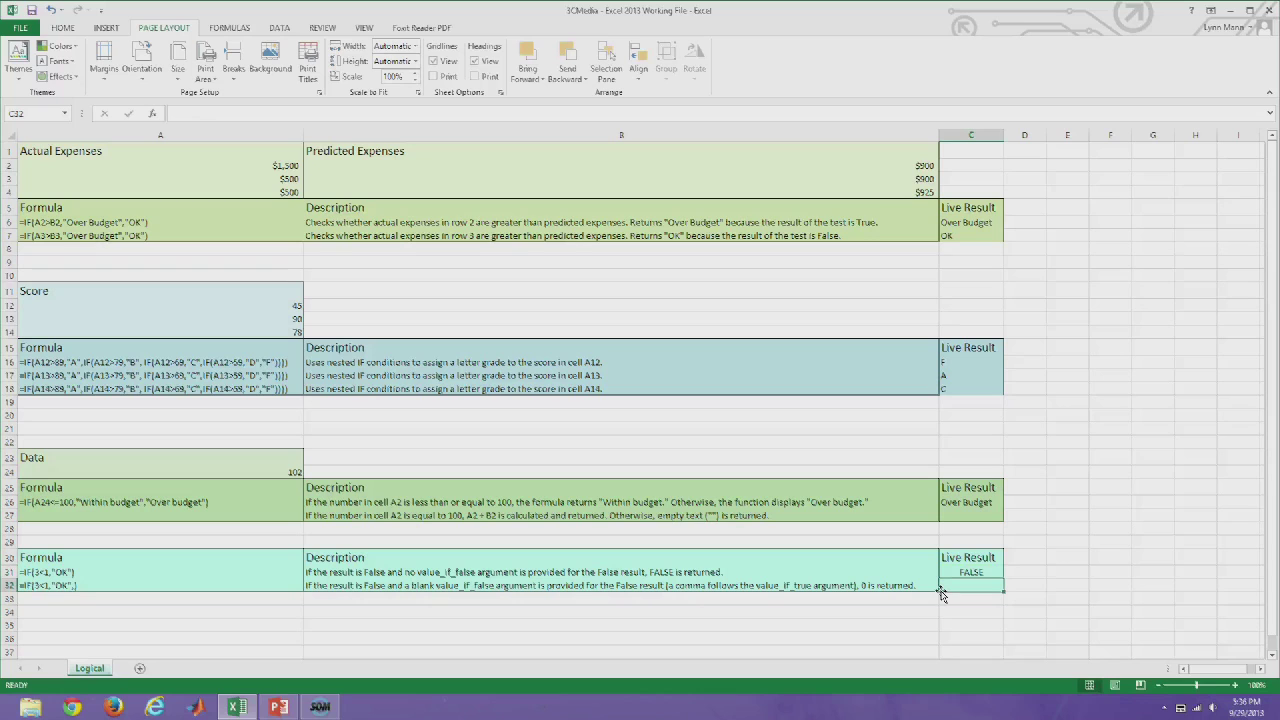
# Enter =IF(3<1,"OK",) in C32 to get 0 from the blank false value
pyautogui.write('=IF(3<1,')
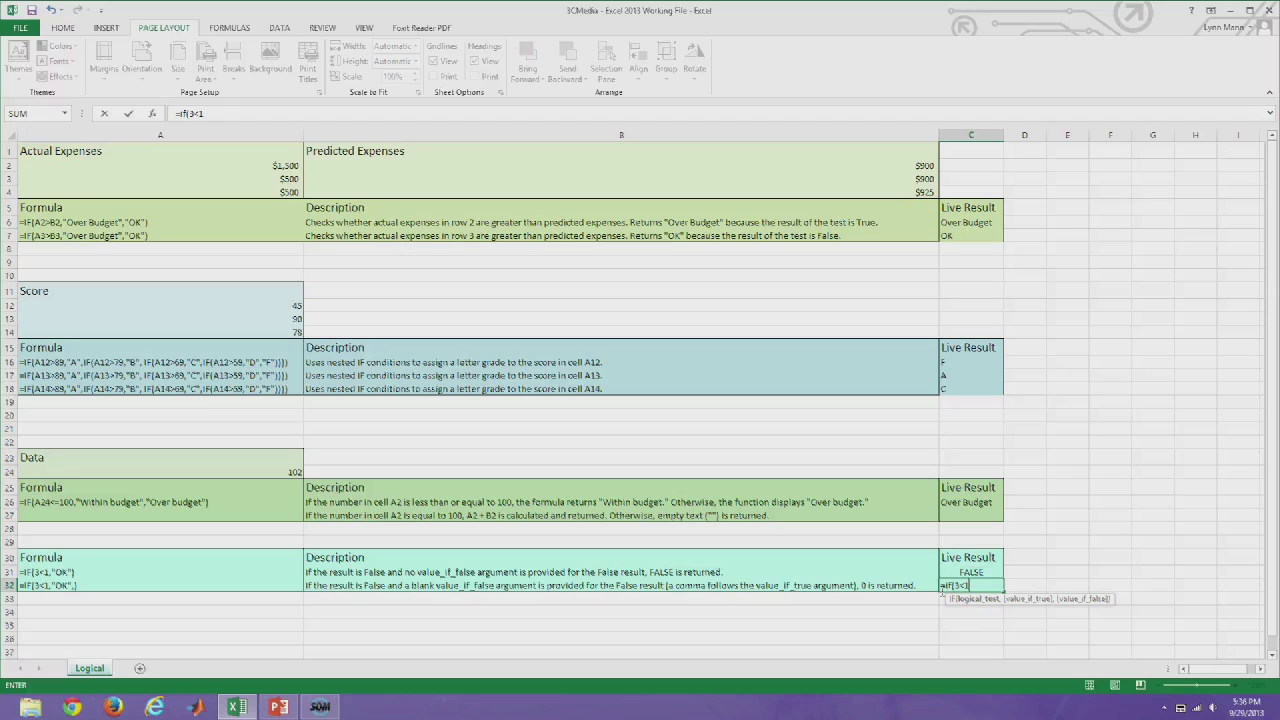
pyautogui.write('"OK"')
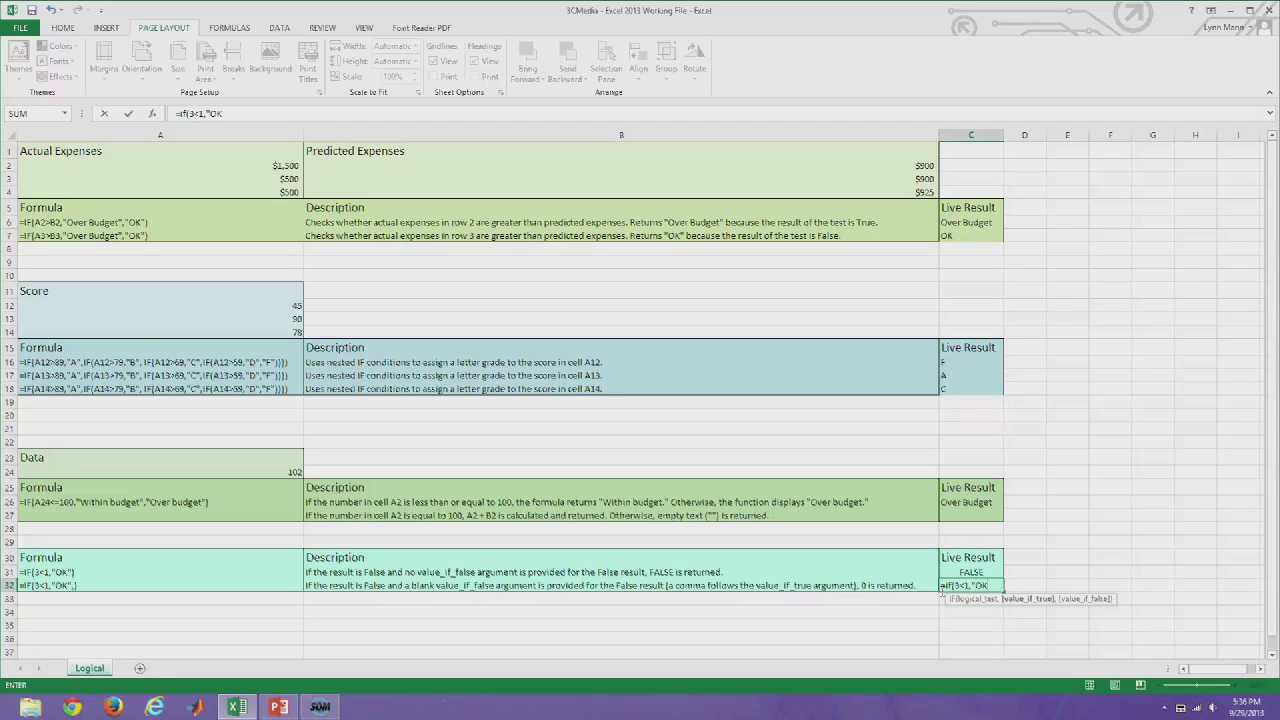
pyautogui.write(',)')
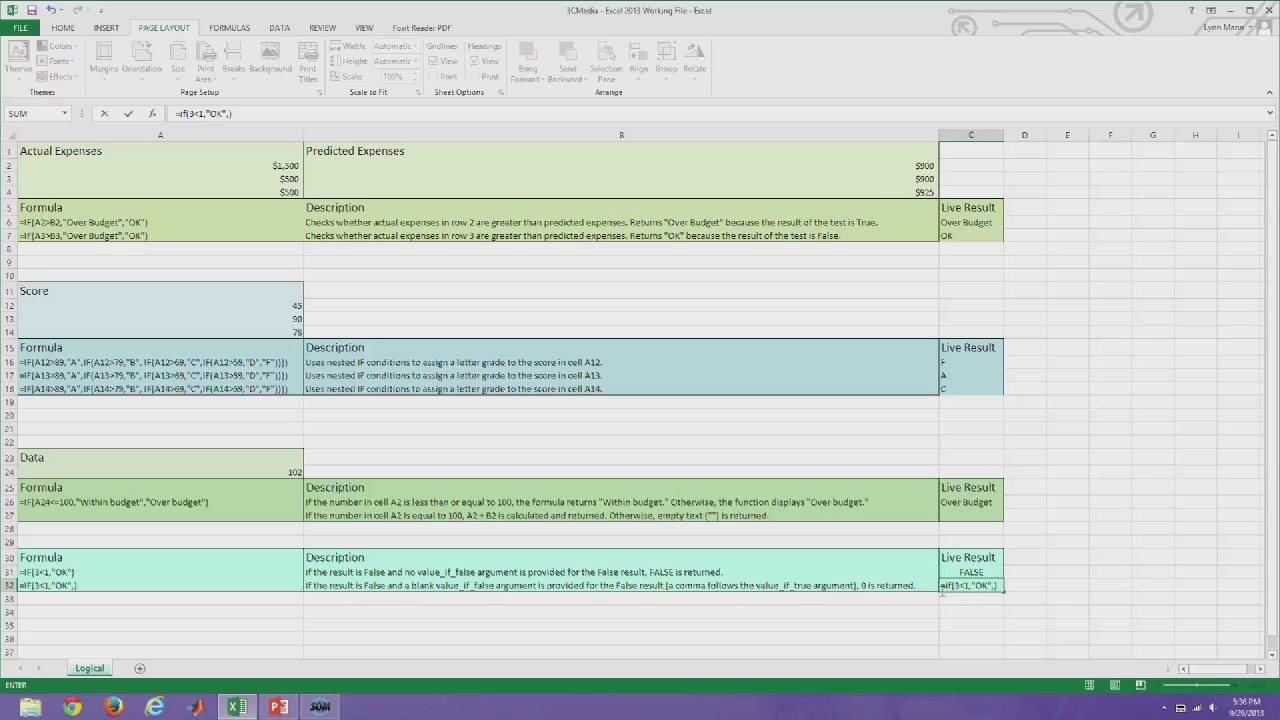
pyautogui.press('Return')
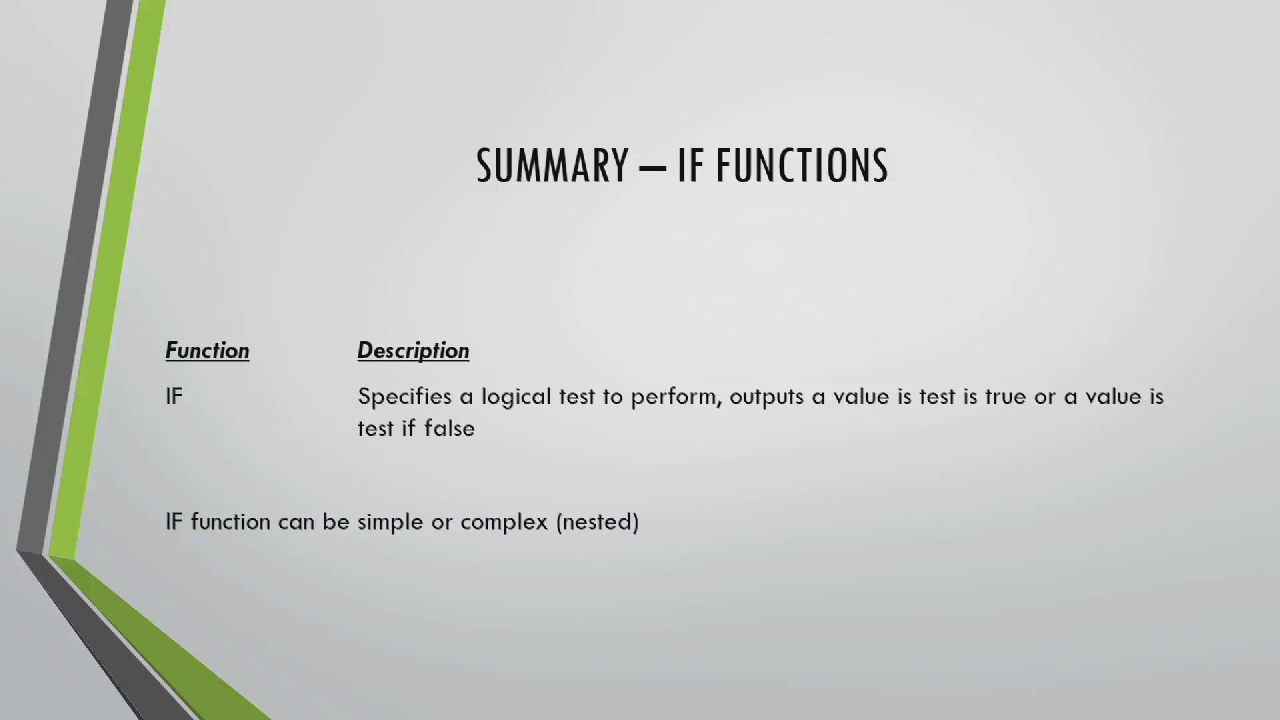
# Advance past the Logical (Boolean) Functions slide to the Truth Tables slide
pyautogui.click(655, 583)
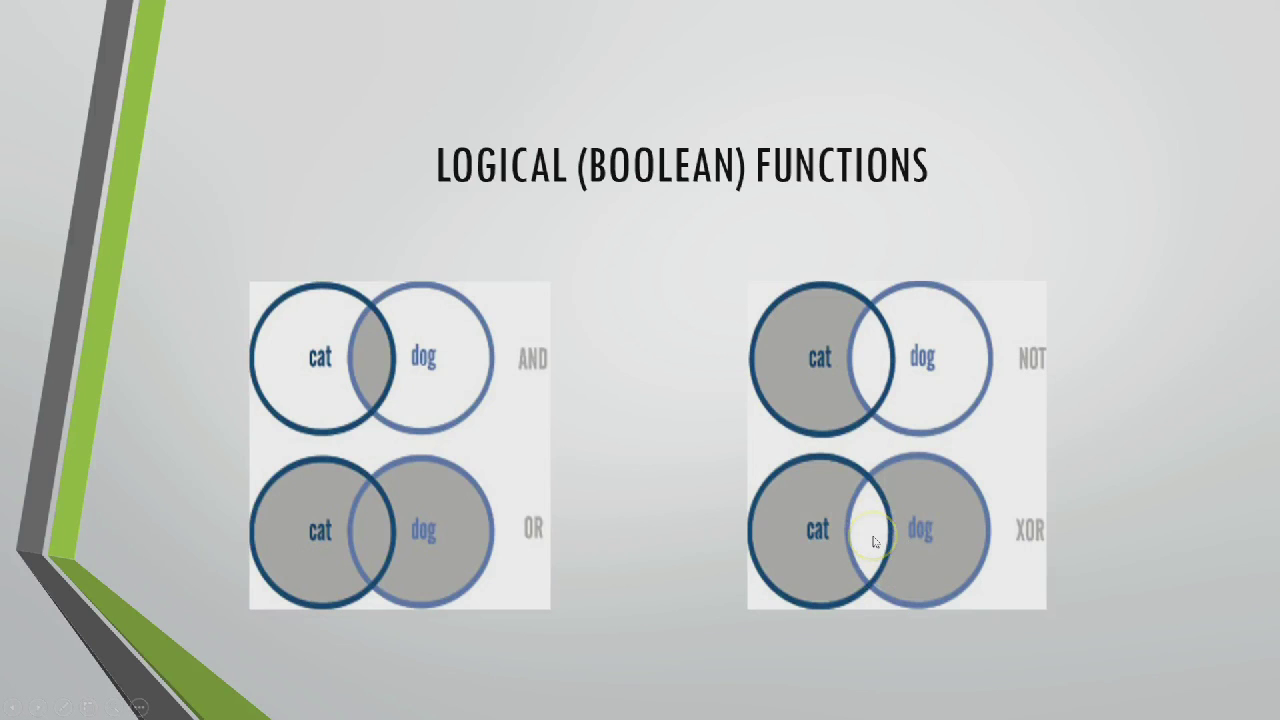
pyautogui.click(239, 440)
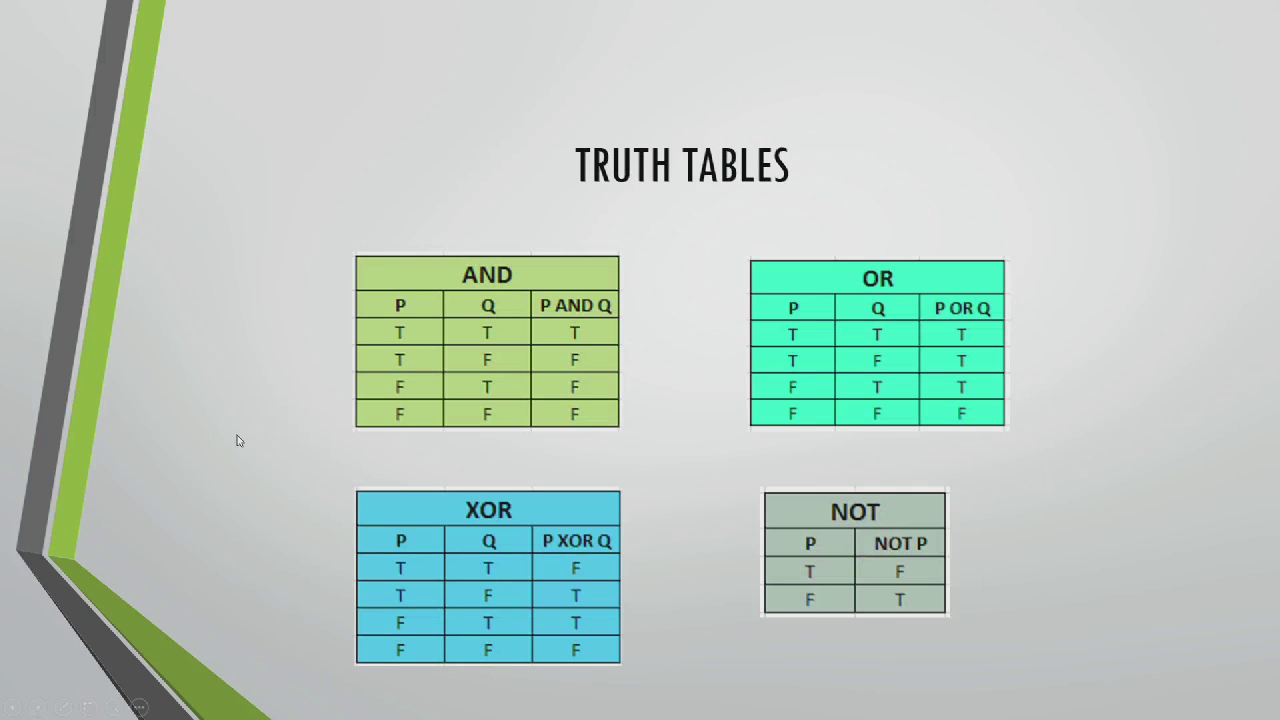
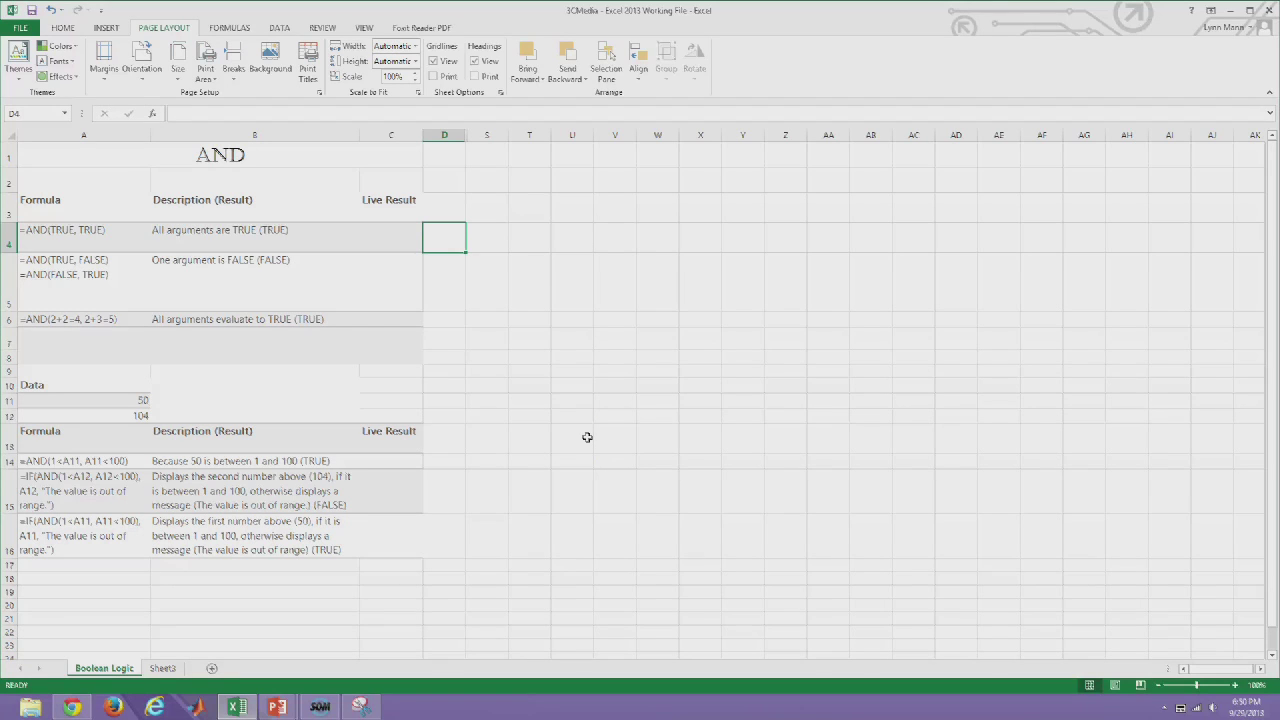
# Enter =AND(TRUE,TRUE) in C4 so its Live Result shows TRUE
pyautogui.click(398, 244)
pyautogui.write('=and(')
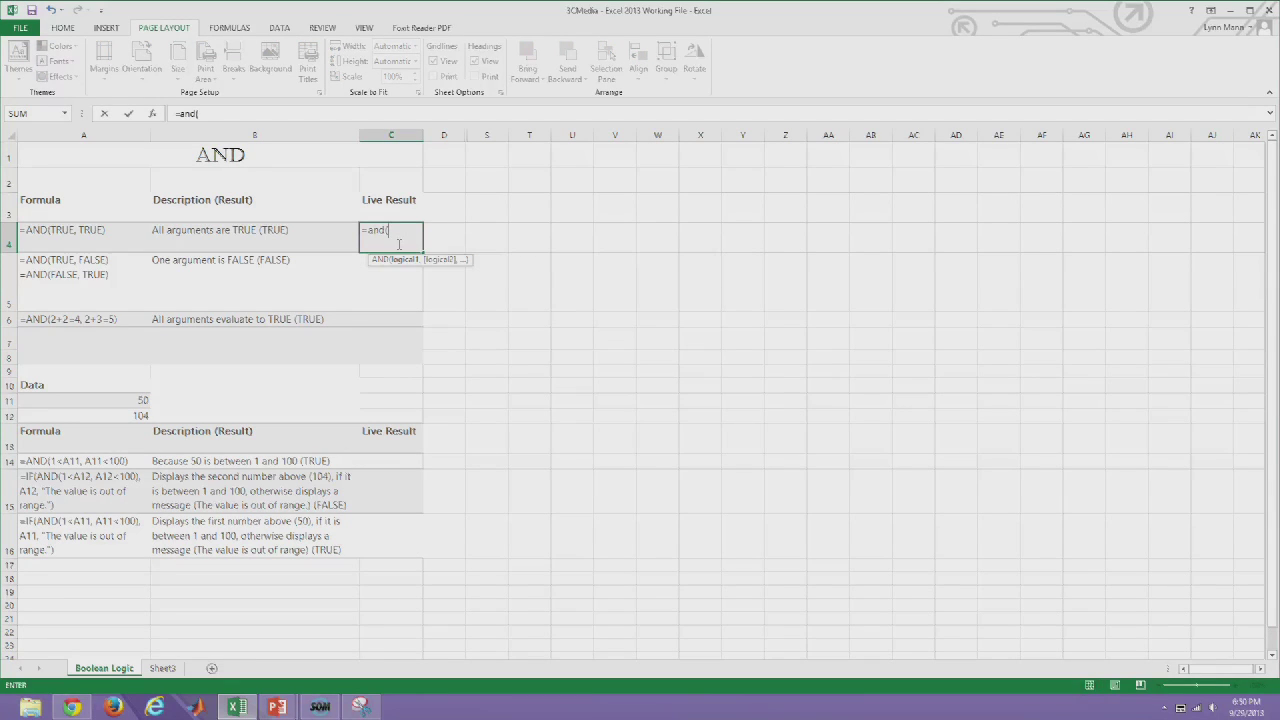
pyautogui.write('true,true')
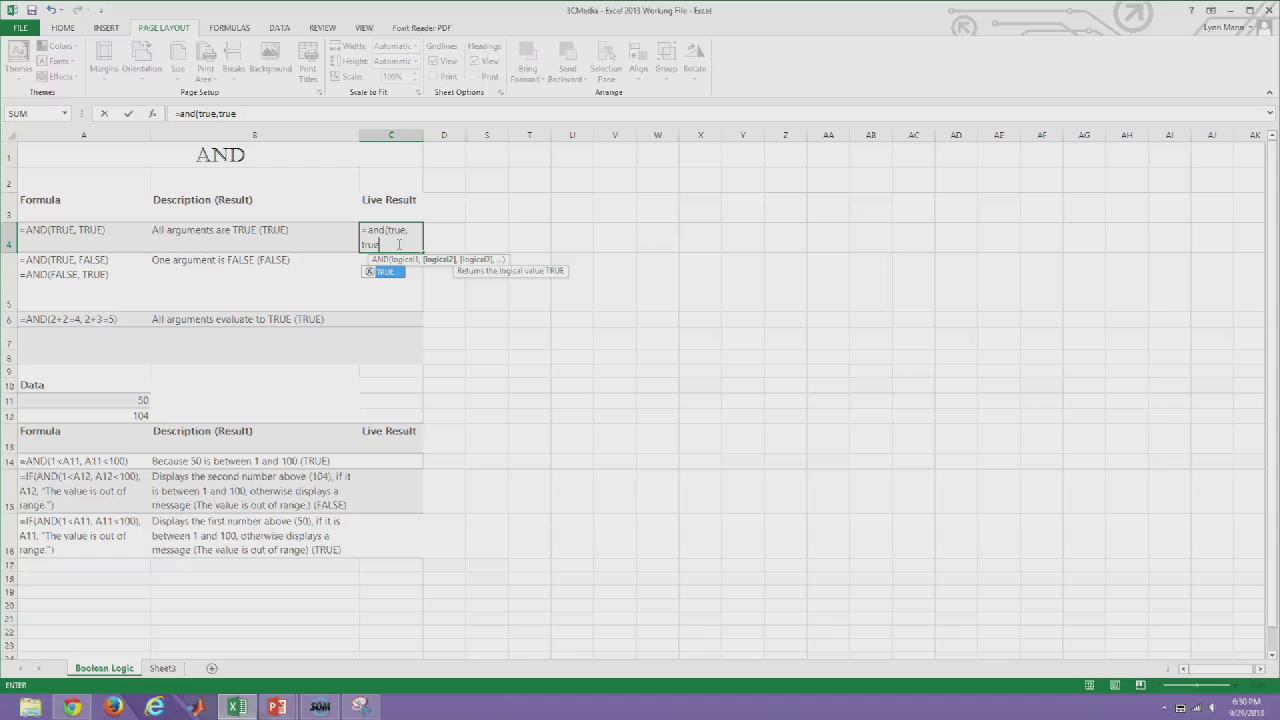
pyautogui.write(')')
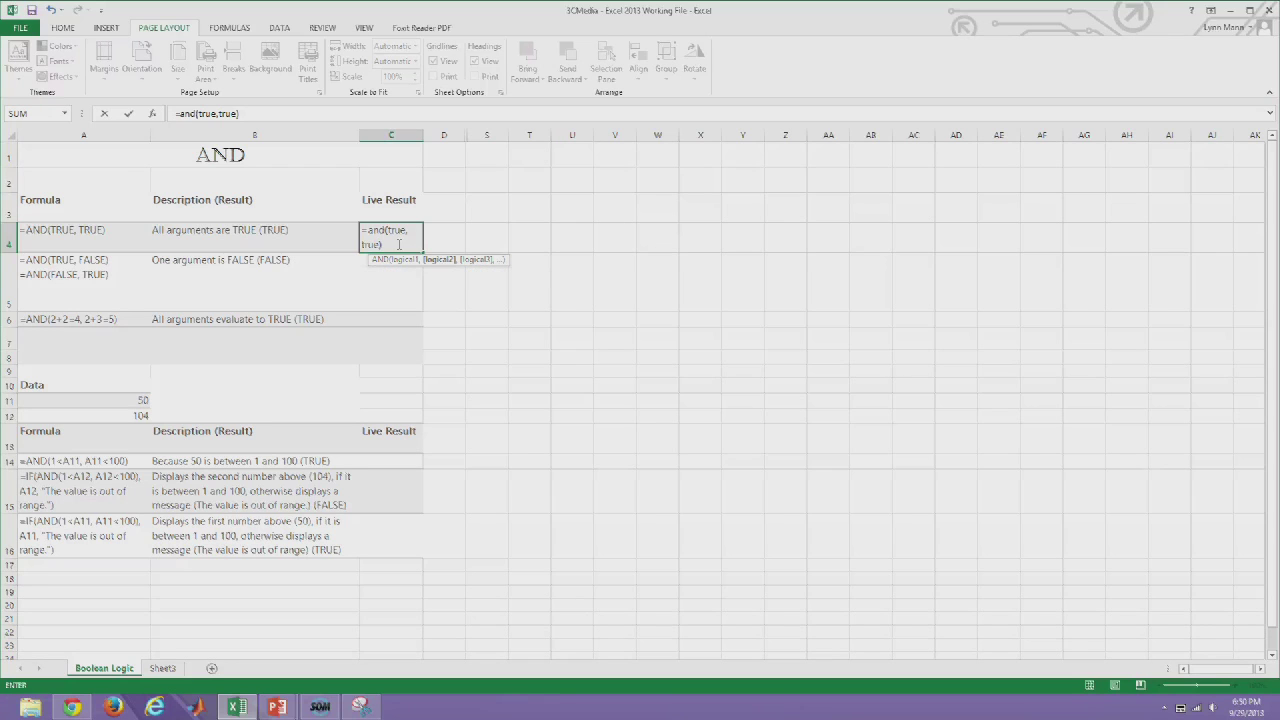
pyautogui.press('Return')
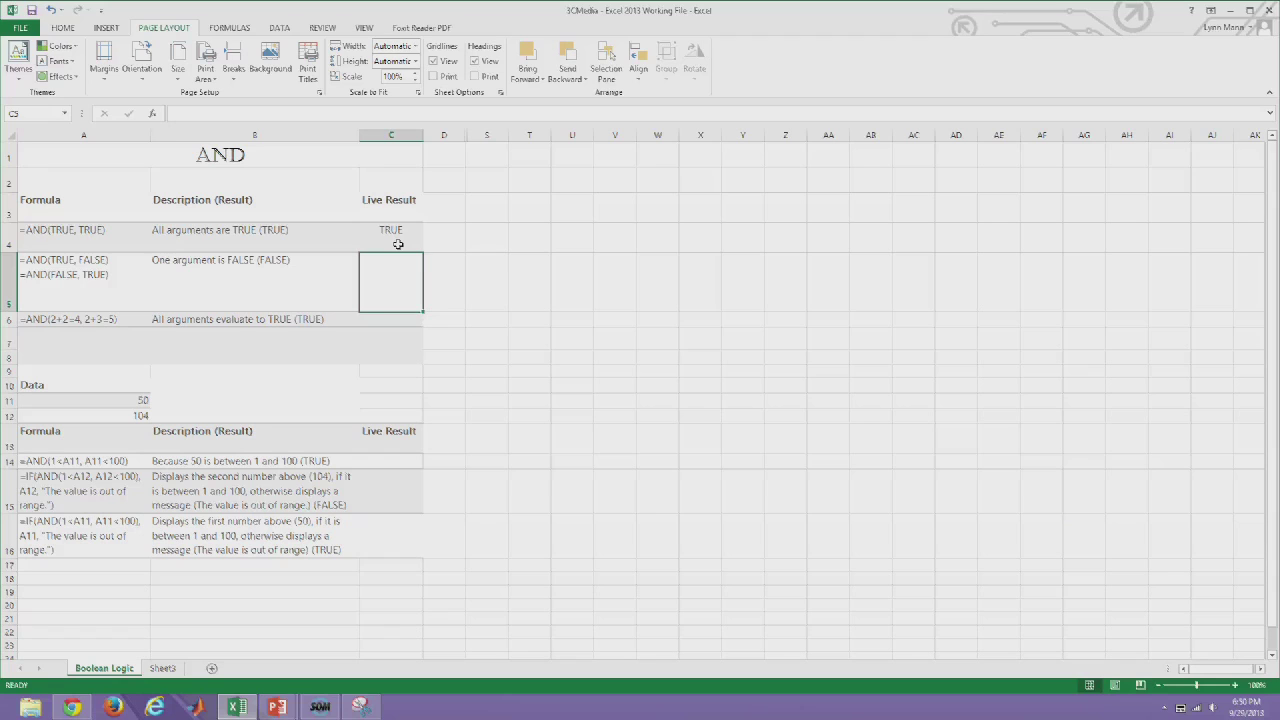
# Enter =AND(TRUE,FALSE,TRUE,TRUE,TRUE) in C5, giving FALSE, and begin =AND(2+2=4,2+3=5) in C6
pyautogui.write('=')
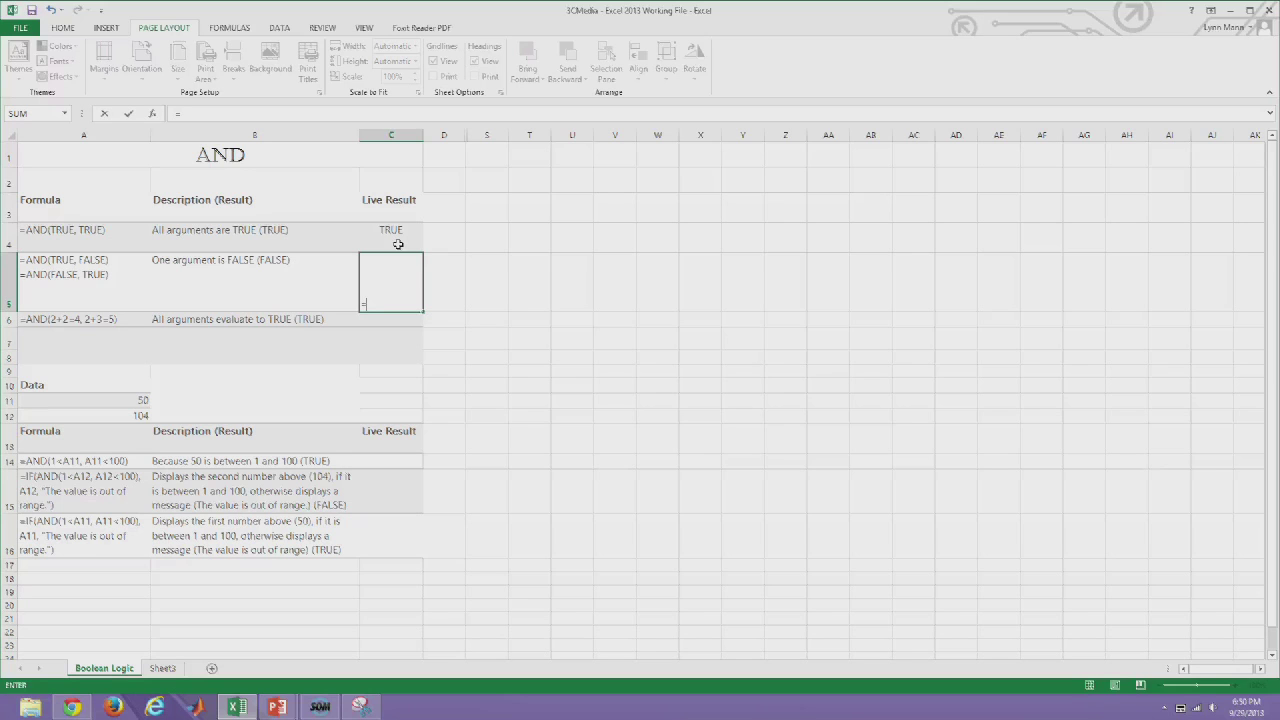
pyautogui.write('and(')
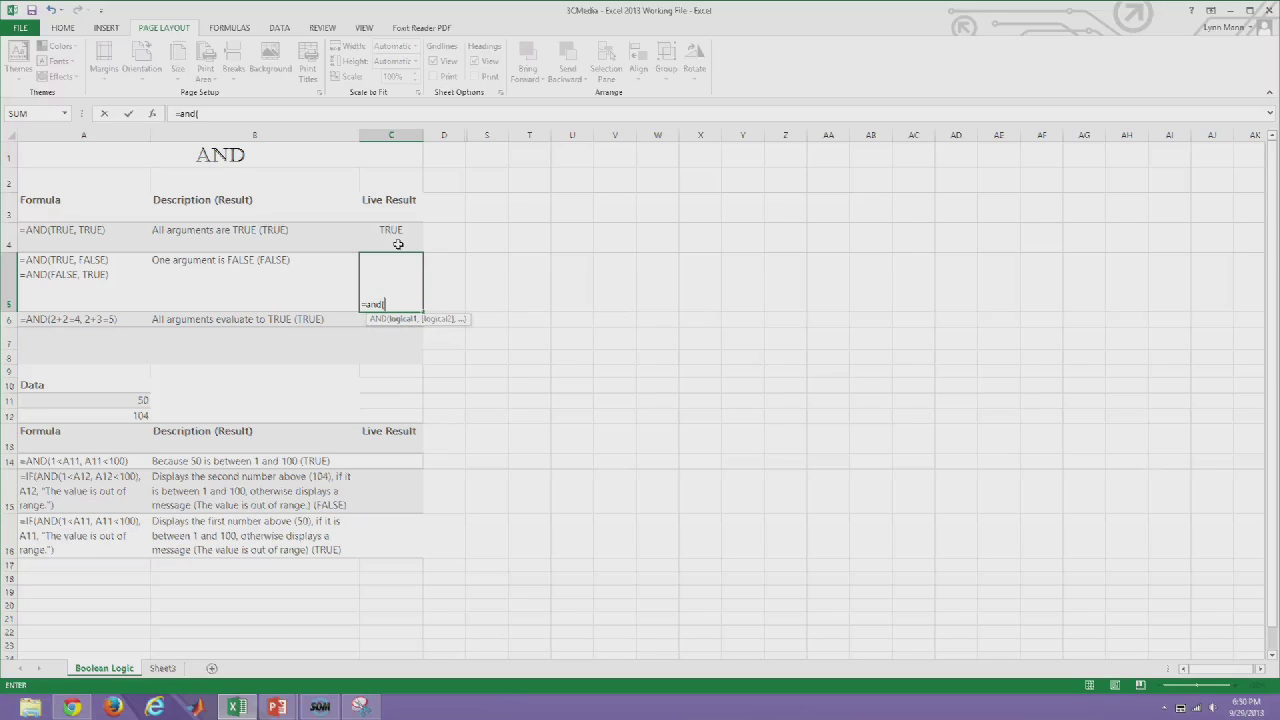
pyautogui.write('true, fal')
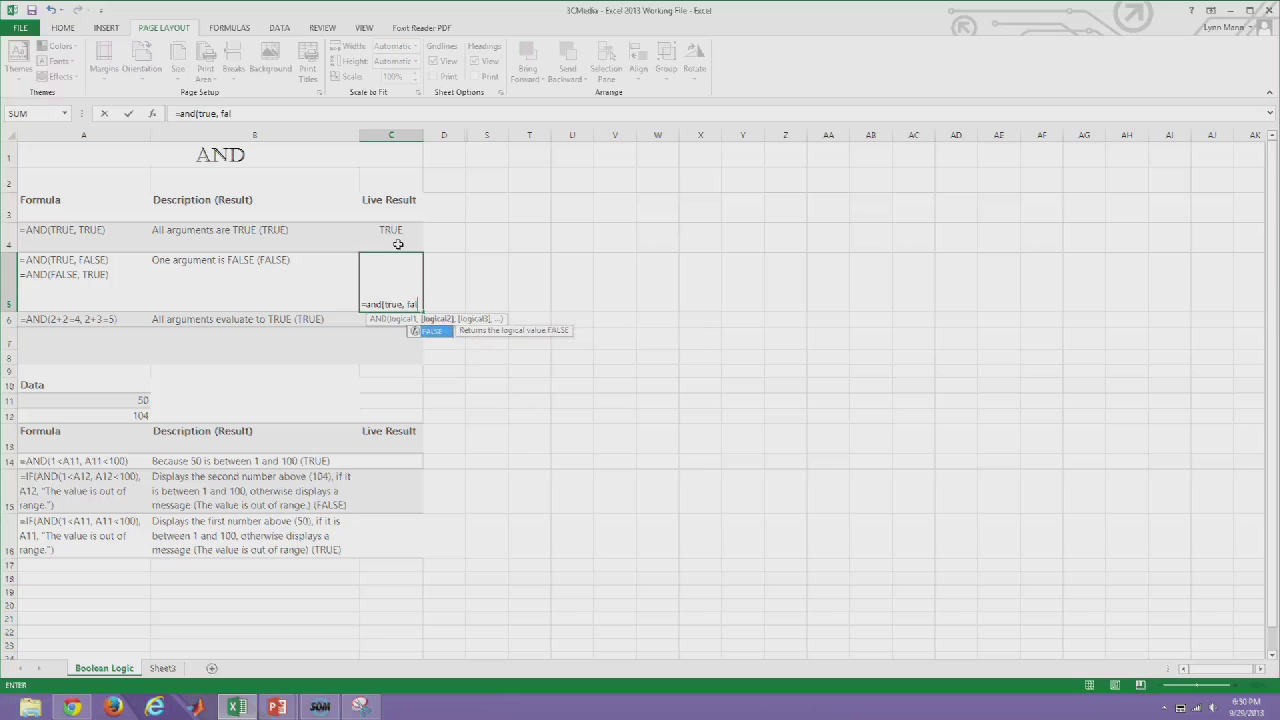
pyautogui.write('se, tru')
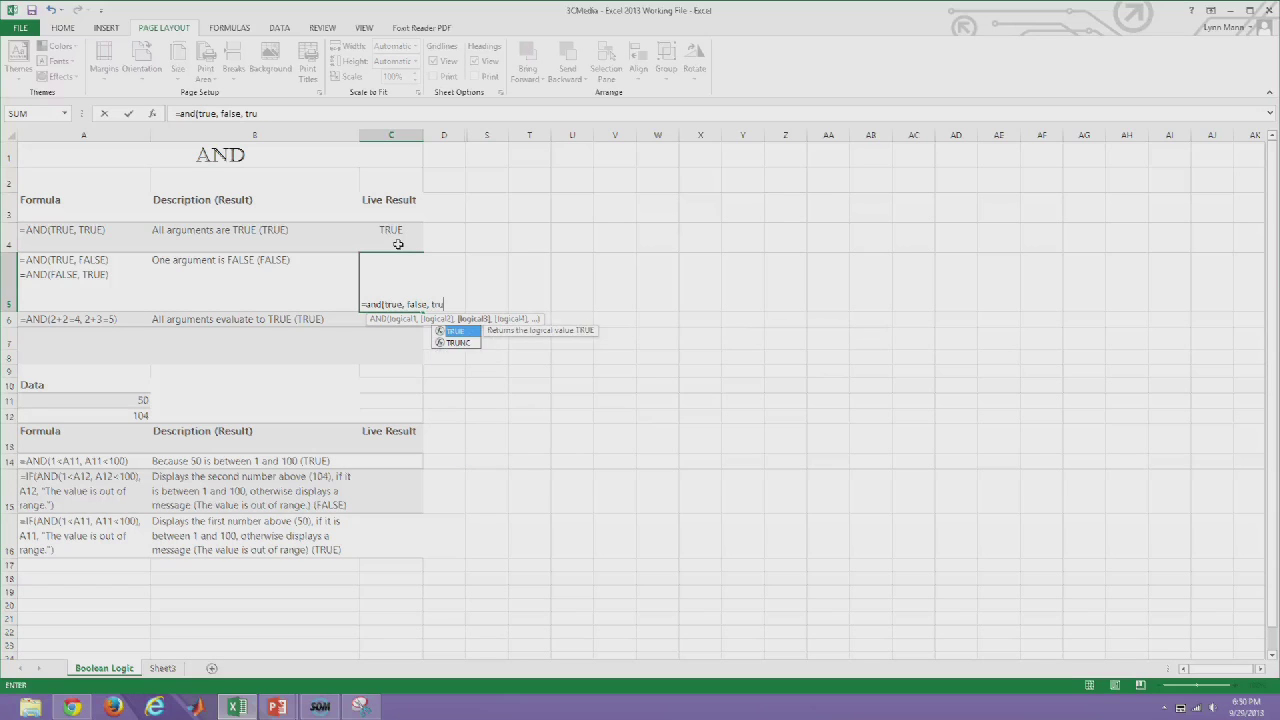
pyautogui.write('e, true, true')
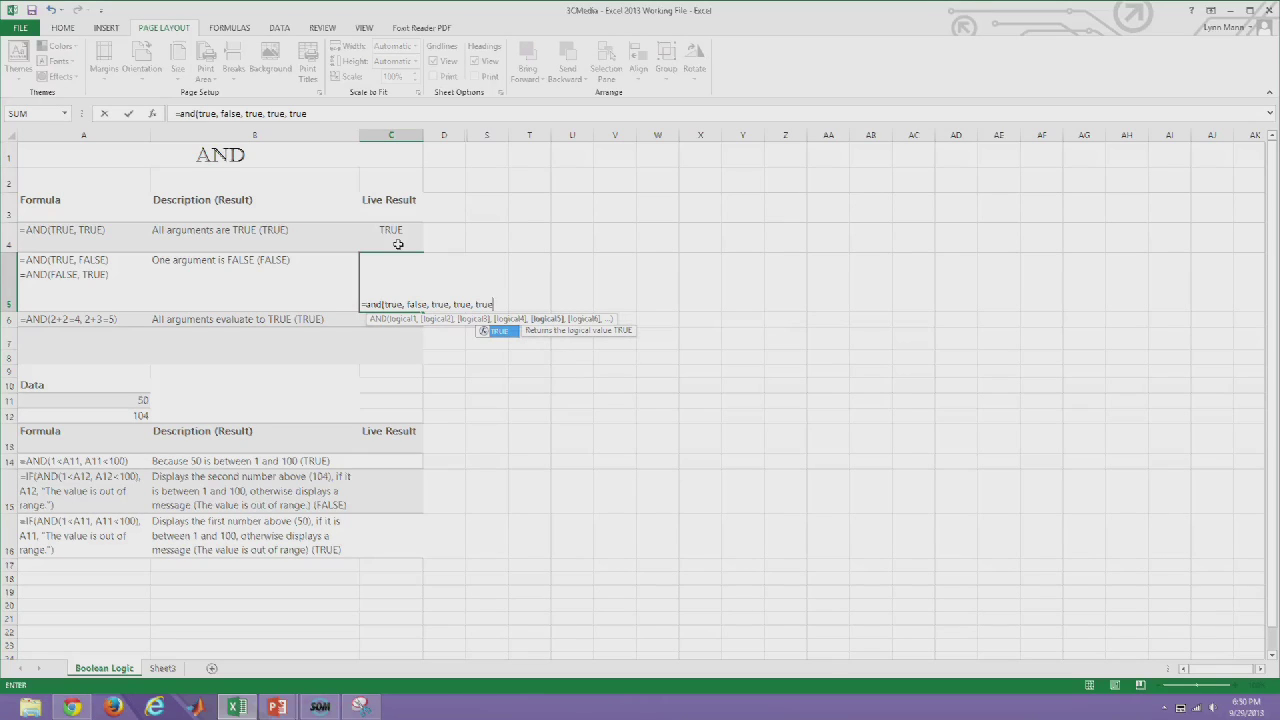
pyautogui.write(')')
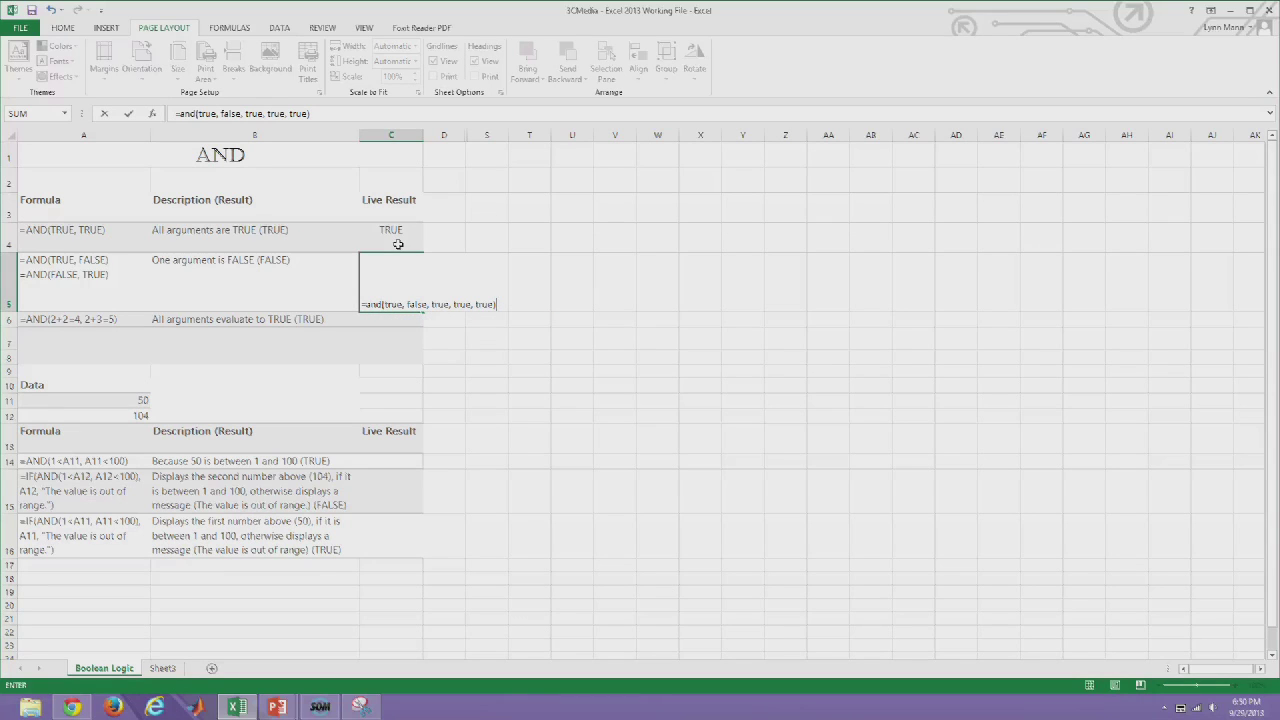
pyautogui.press('Return')
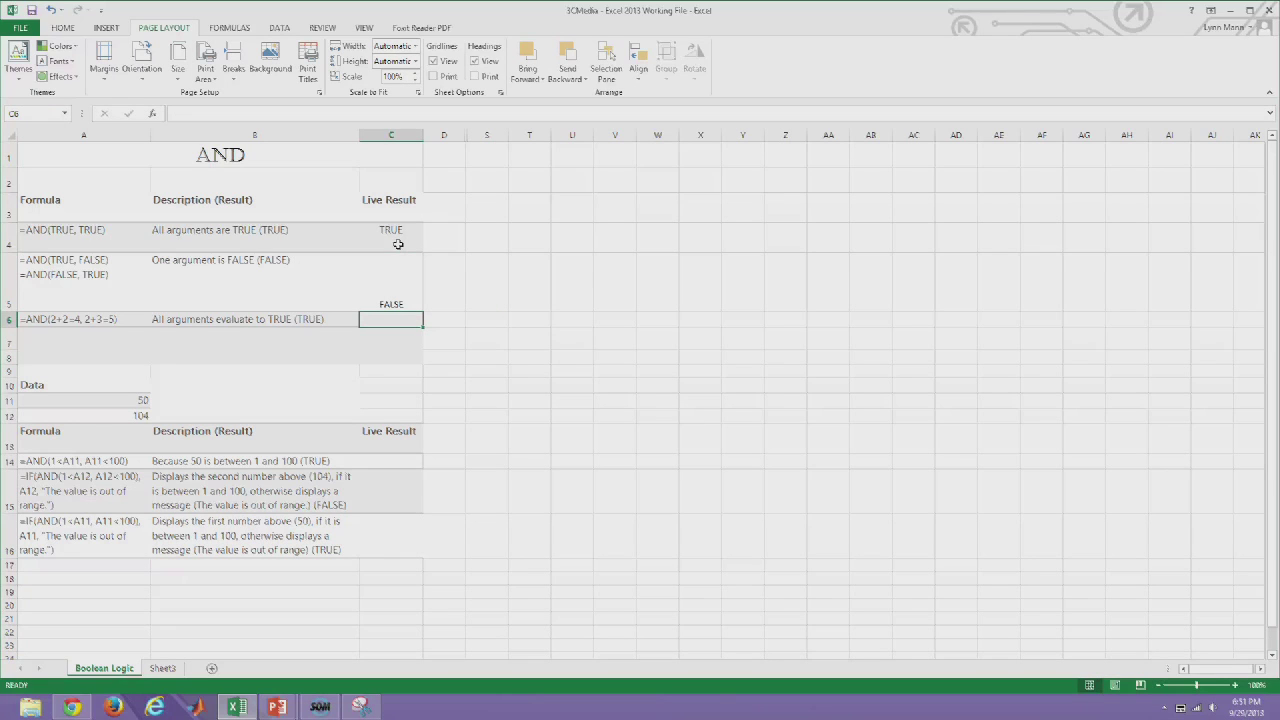
pyautogui.write('=')
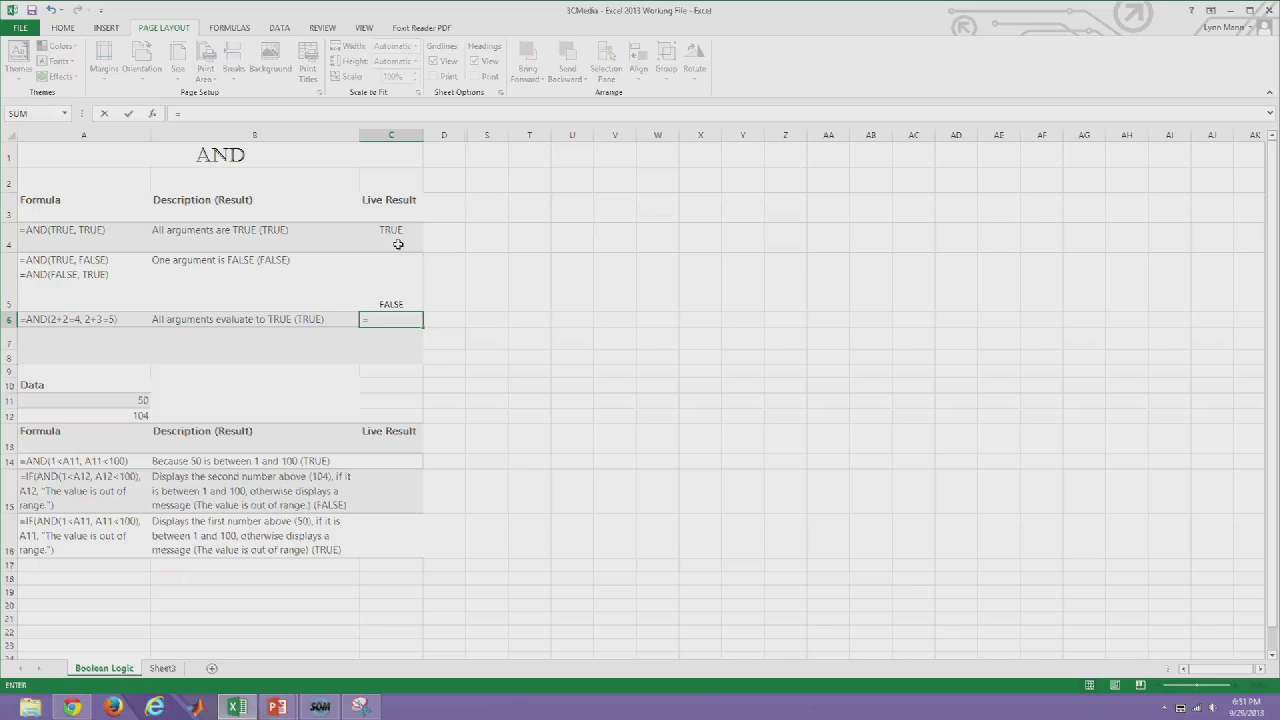
pyautogui.write('and')
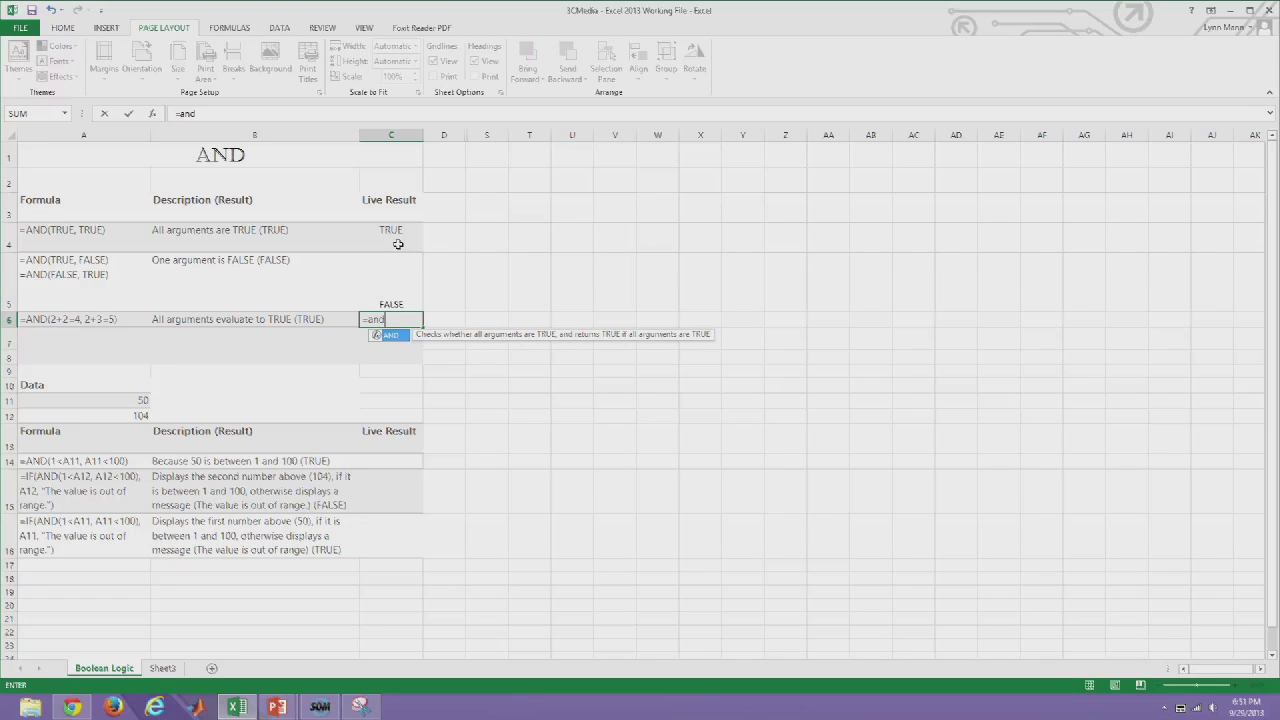
pyautogui.write('(2+2=4')
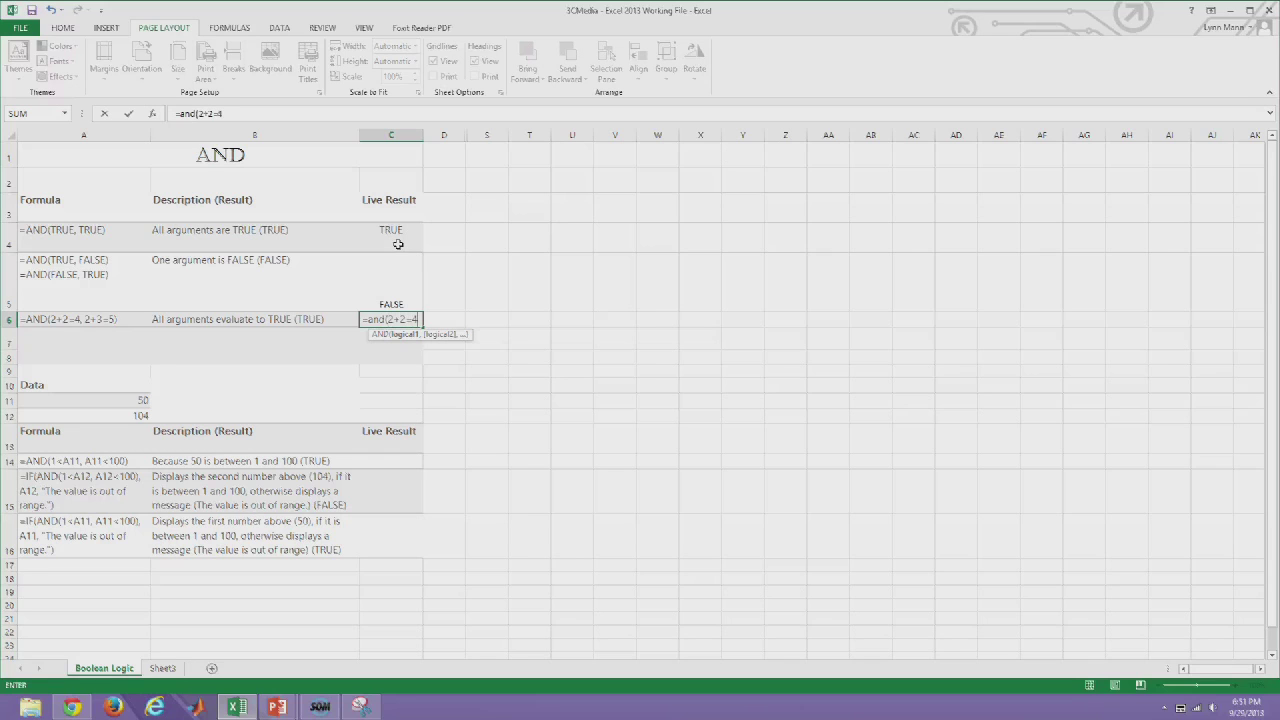
pyautogui.write(',2+3=')
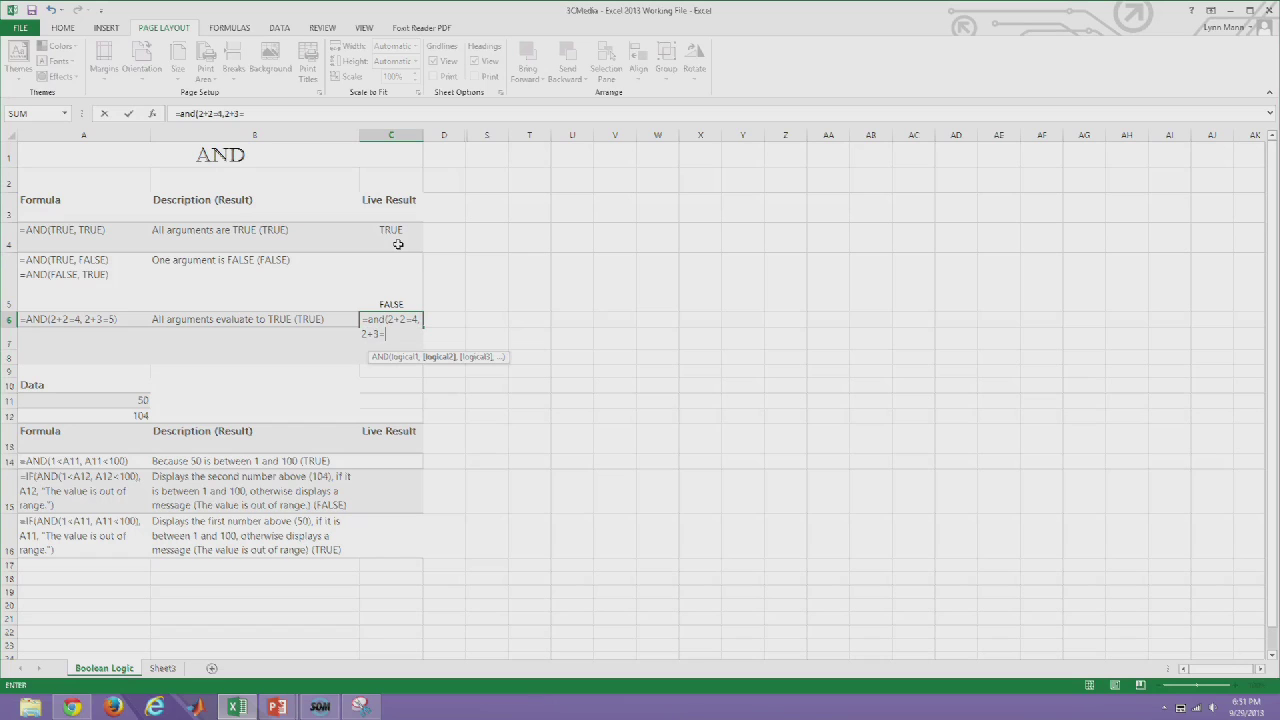
pyautogui.write('5')
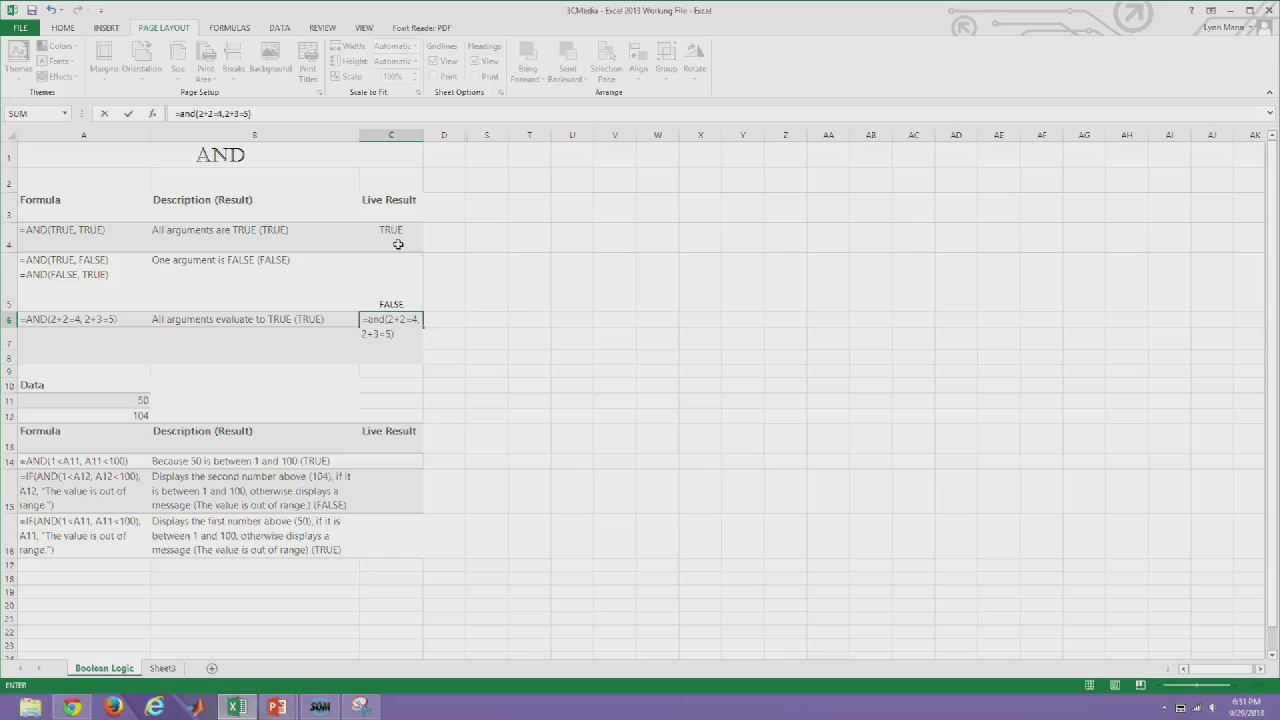
# Commit =AND(2+2=4,2+3=5) in C6 so it returns TRUE
pyautogui.press('Return')
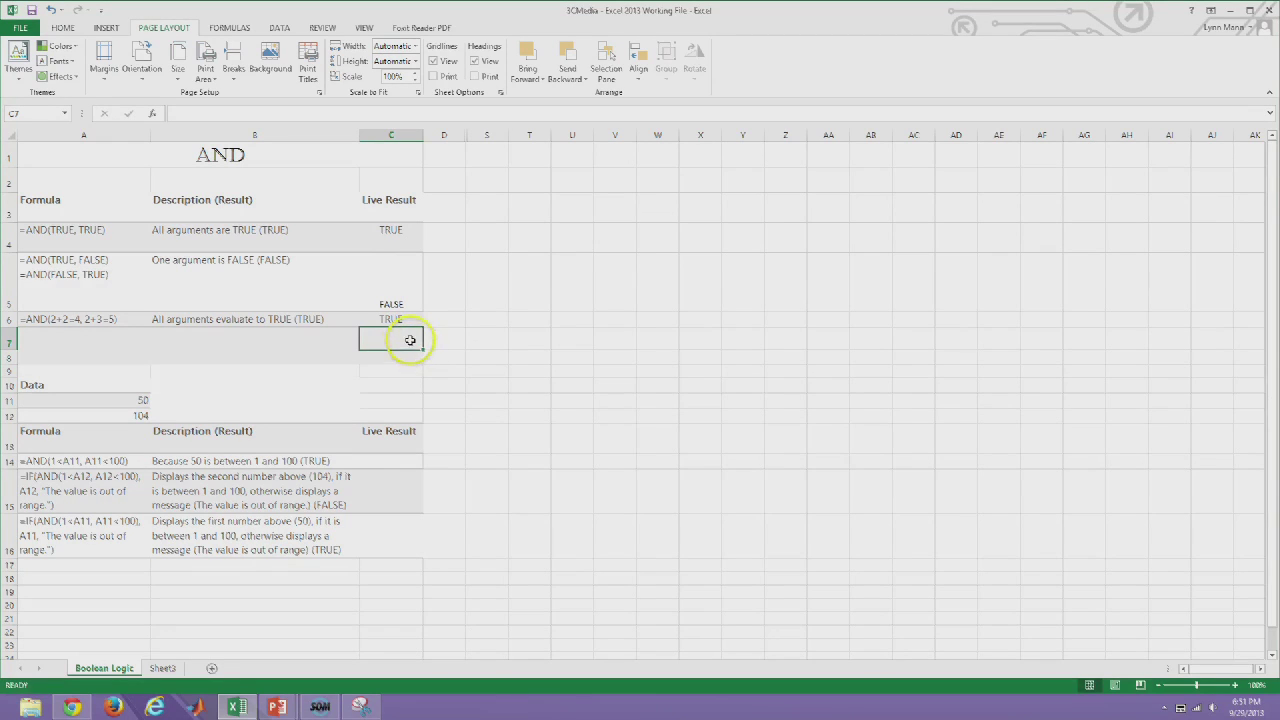
pyautogui.click(410, 465)
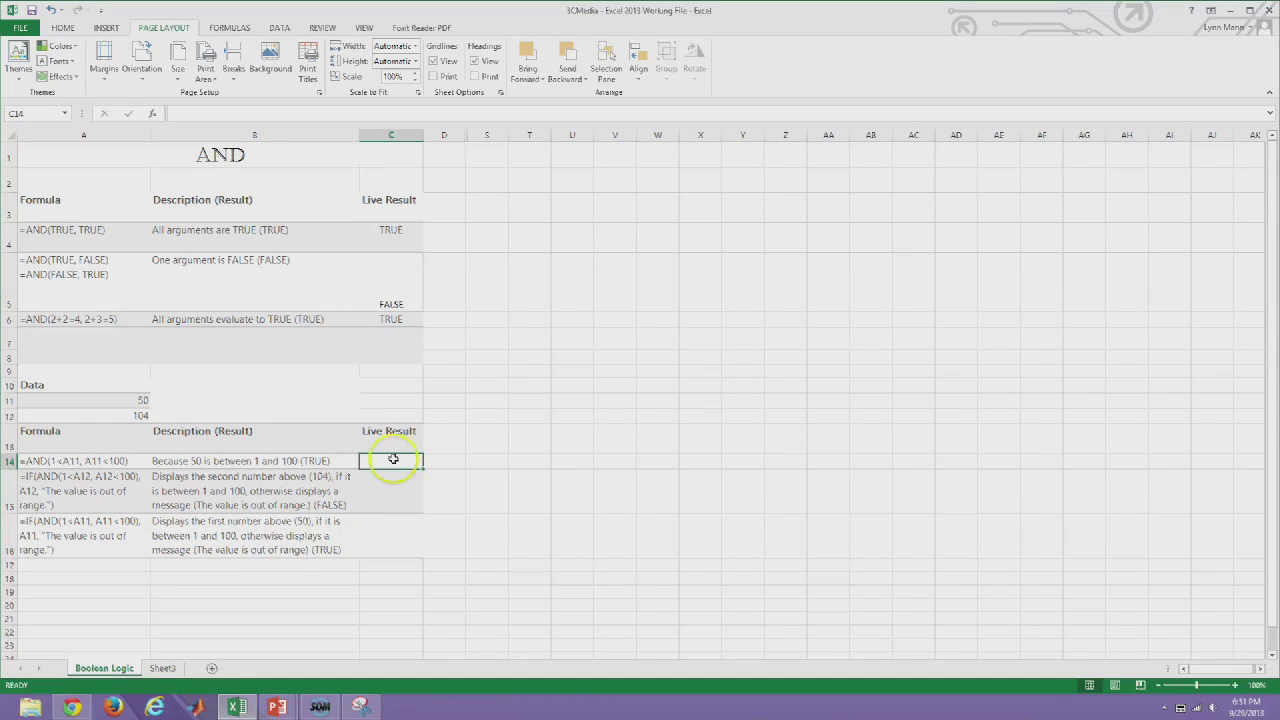
# Enter =AND(1<A11,A11<100) in C14, confirming 50 is between 1 and 100 (TRUE)
pyautogui.click(87, 402)
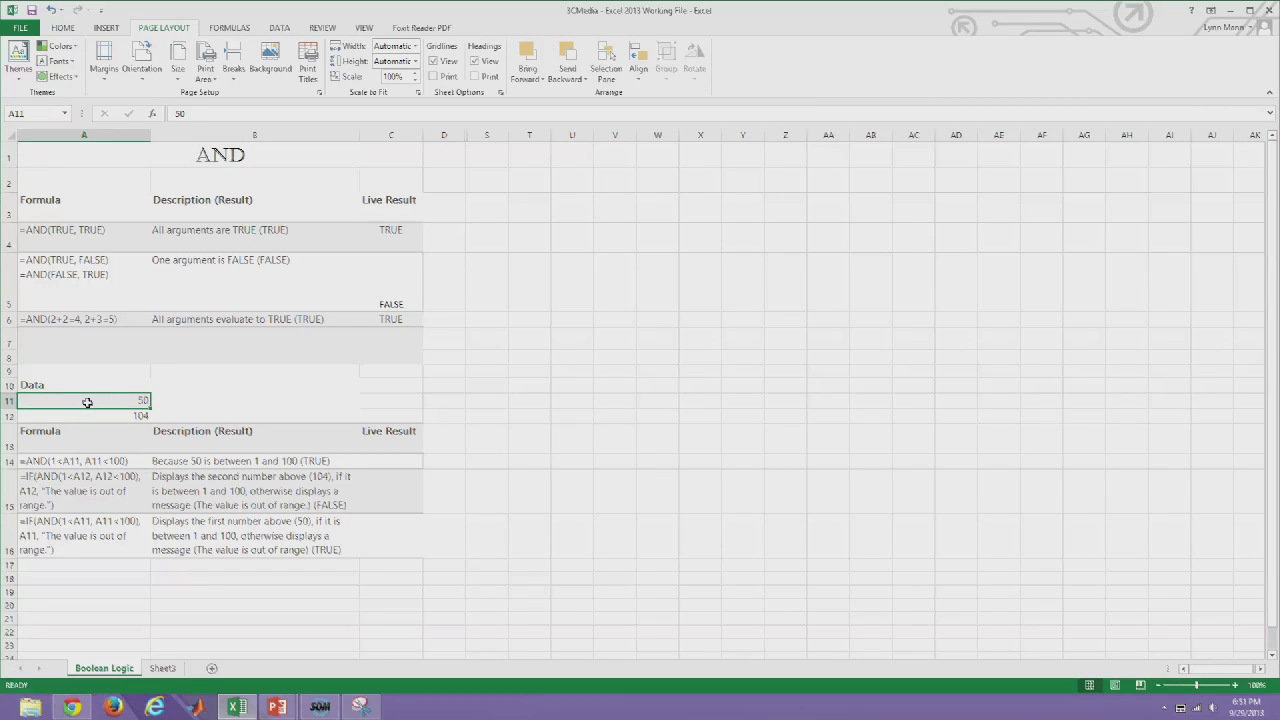
pyautogui.click(395, 463)
pyautogui.write('=and(')
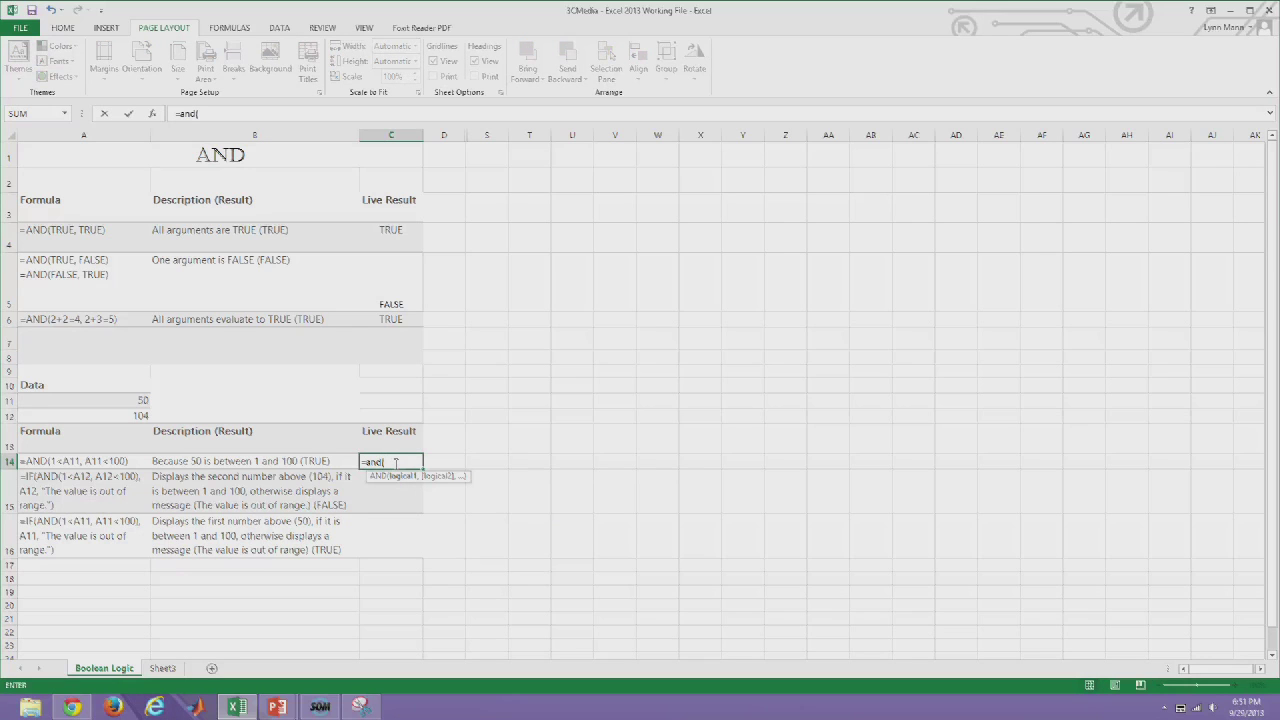
pyautogui.write('1<')
pyautogui.click(135, 400)
pyautogui.write(',')
pyautogui.click(123, 400)
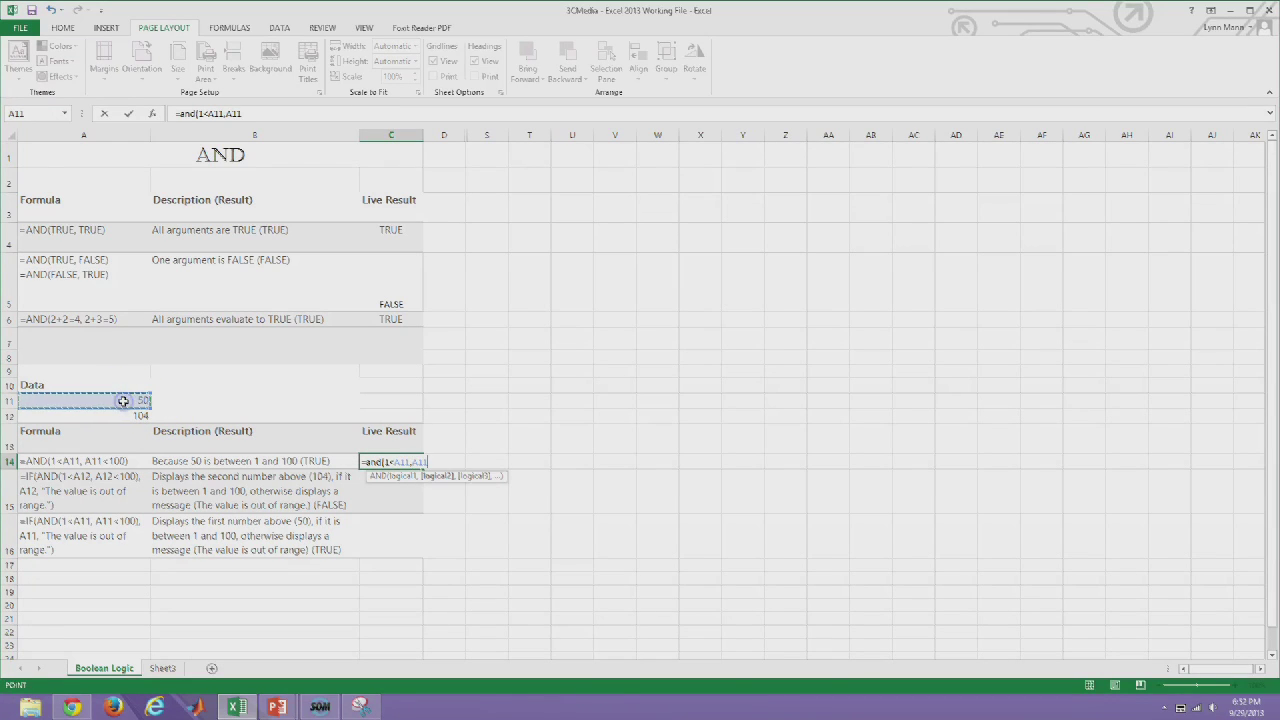
pyautogui.write('<100')
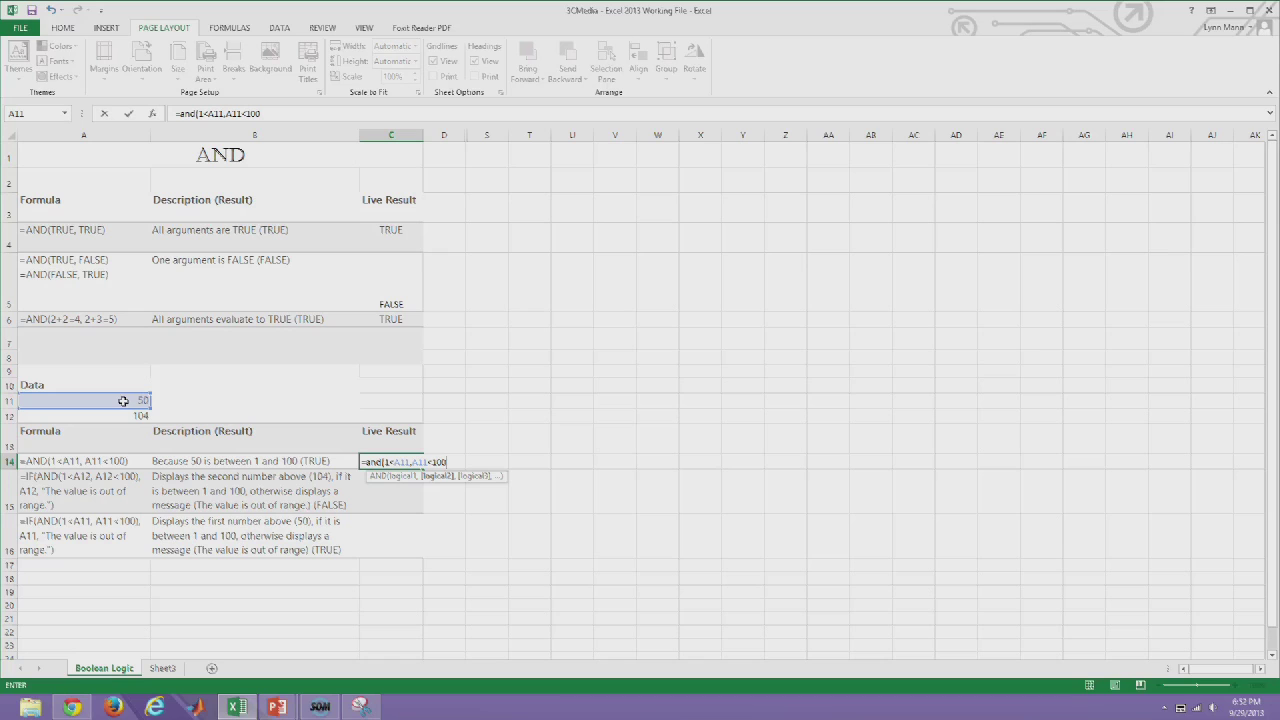
pyautogui.write(')')
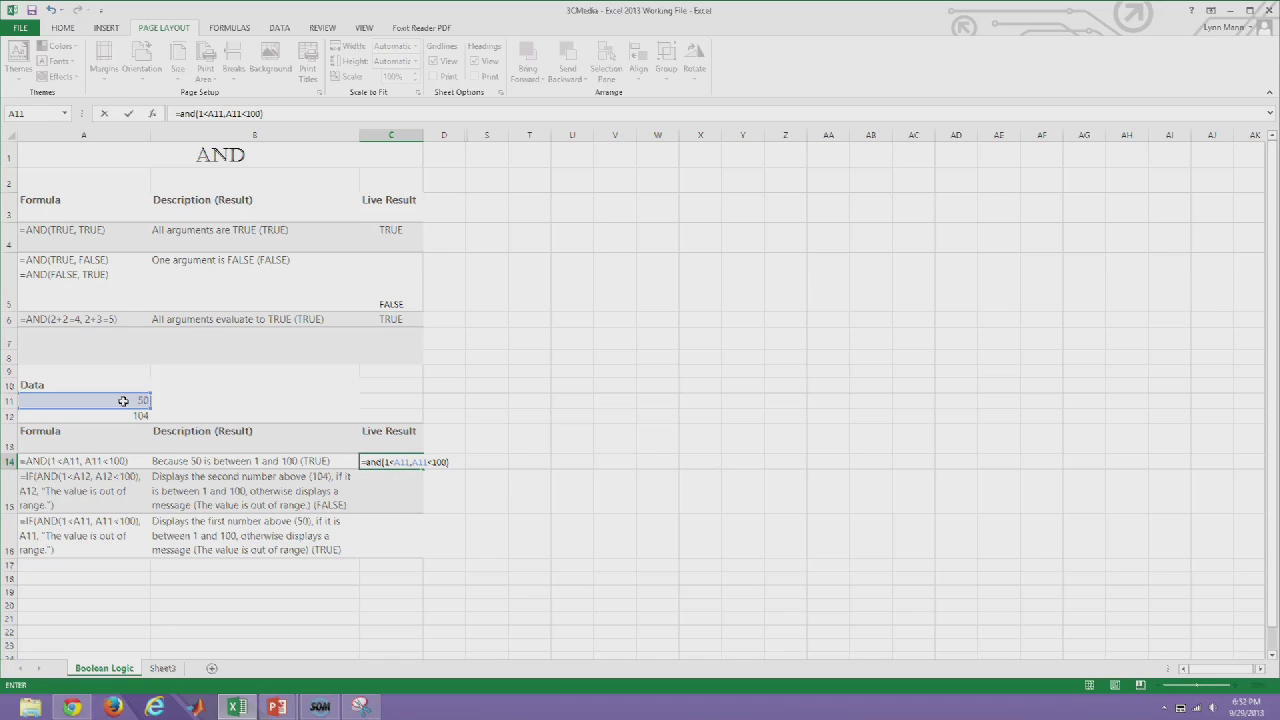
pyautogui.press('Return')
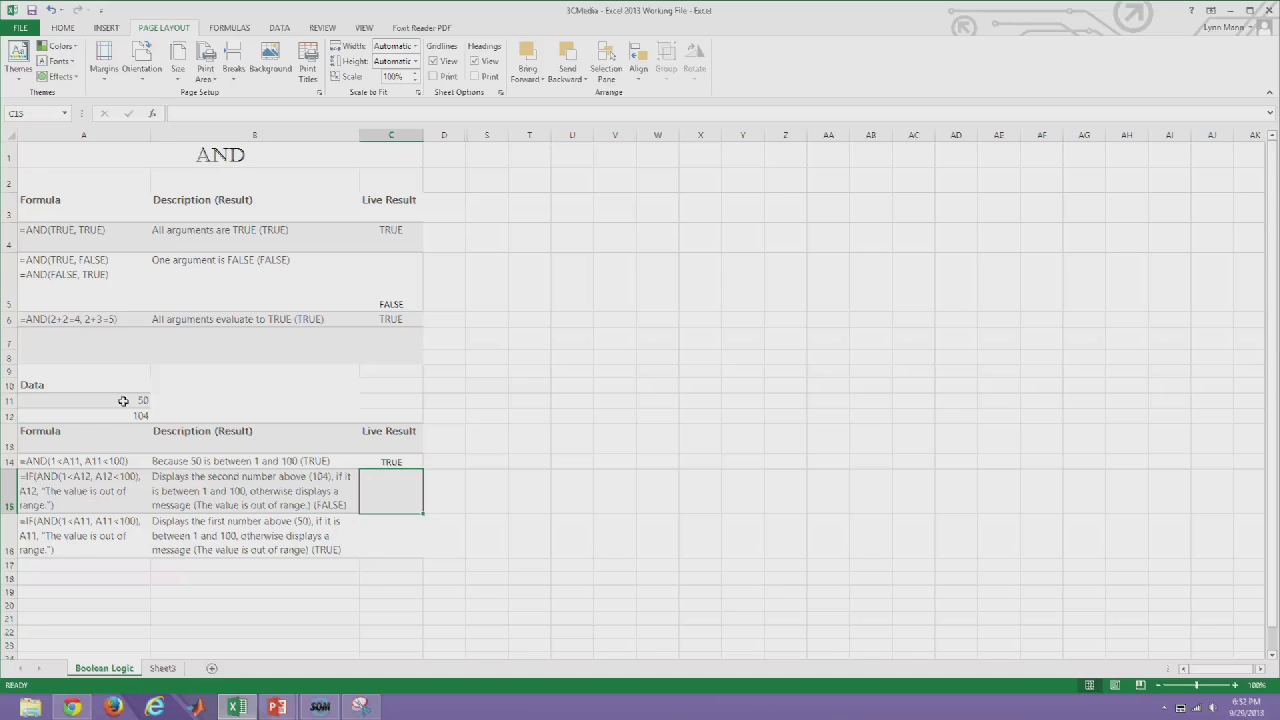
pyautogui.write('=if(')
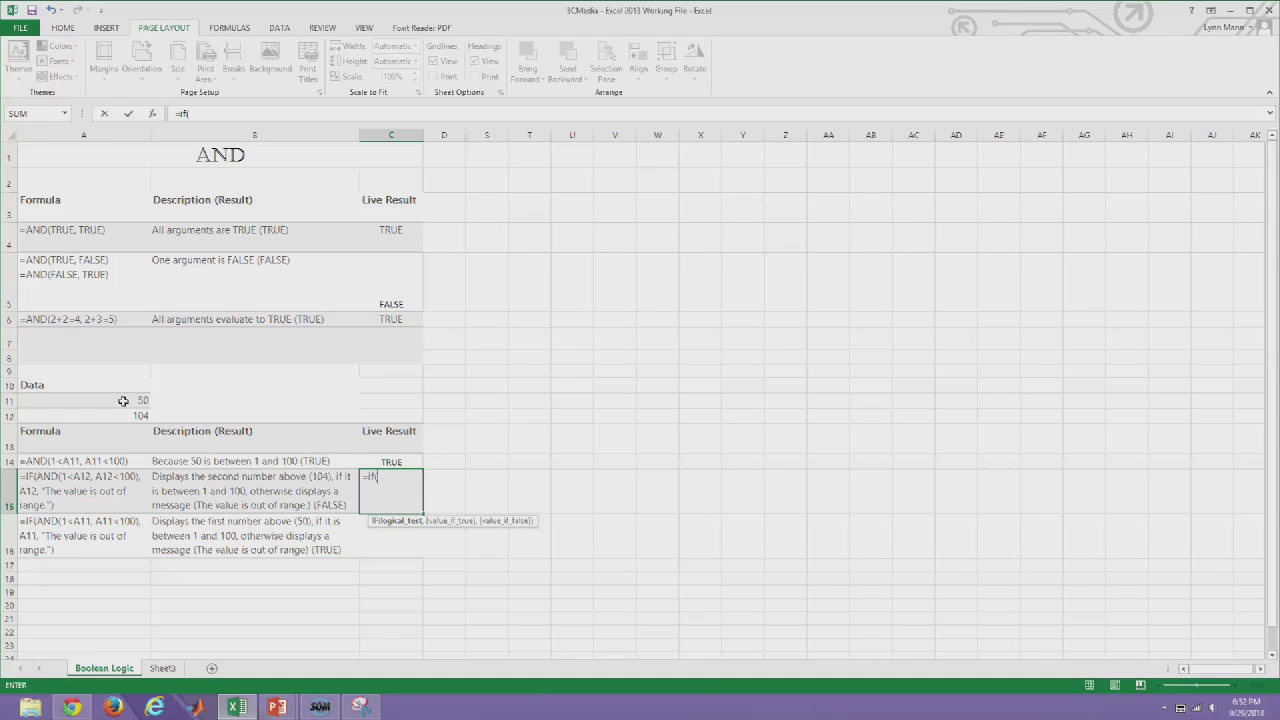
# Build the AND(1<A12,A12<100) test inside C15's IF formula
pyautogui.write('and(')
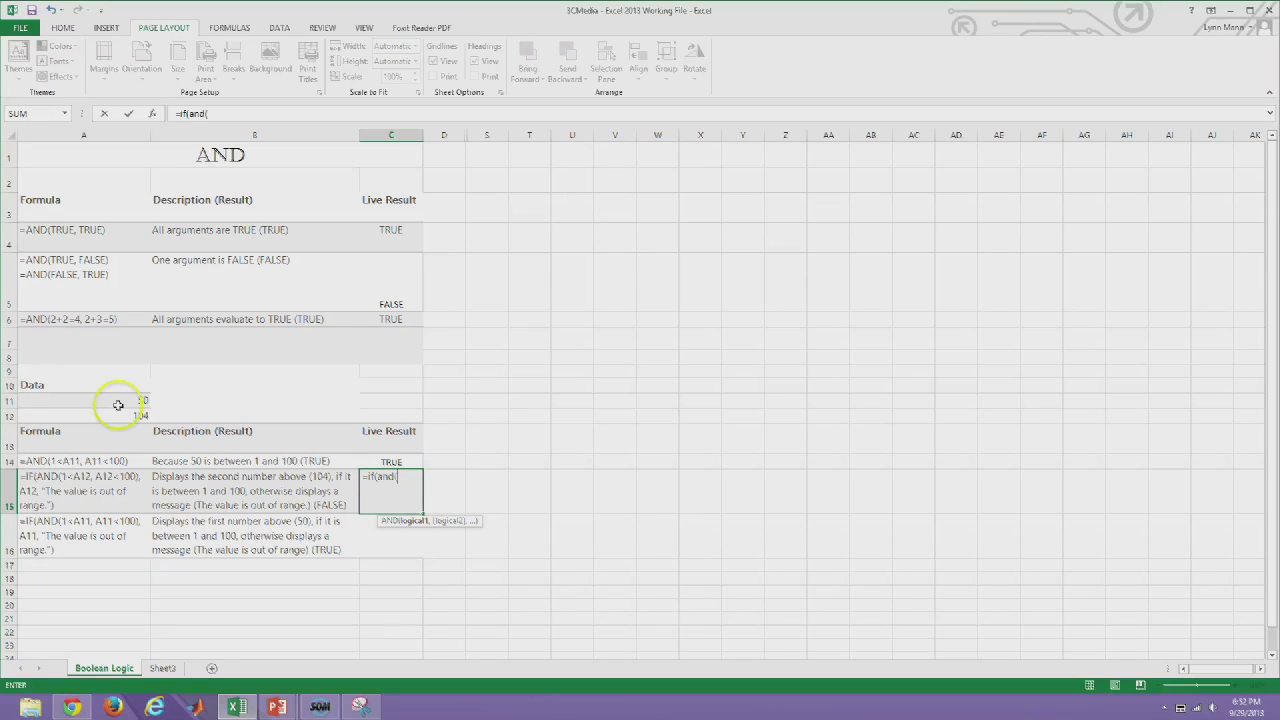
pyautogui.write('1<')
pyautogui.click(92, 416)
pyautogui.write(',')
pyautogui.click(94, 417)
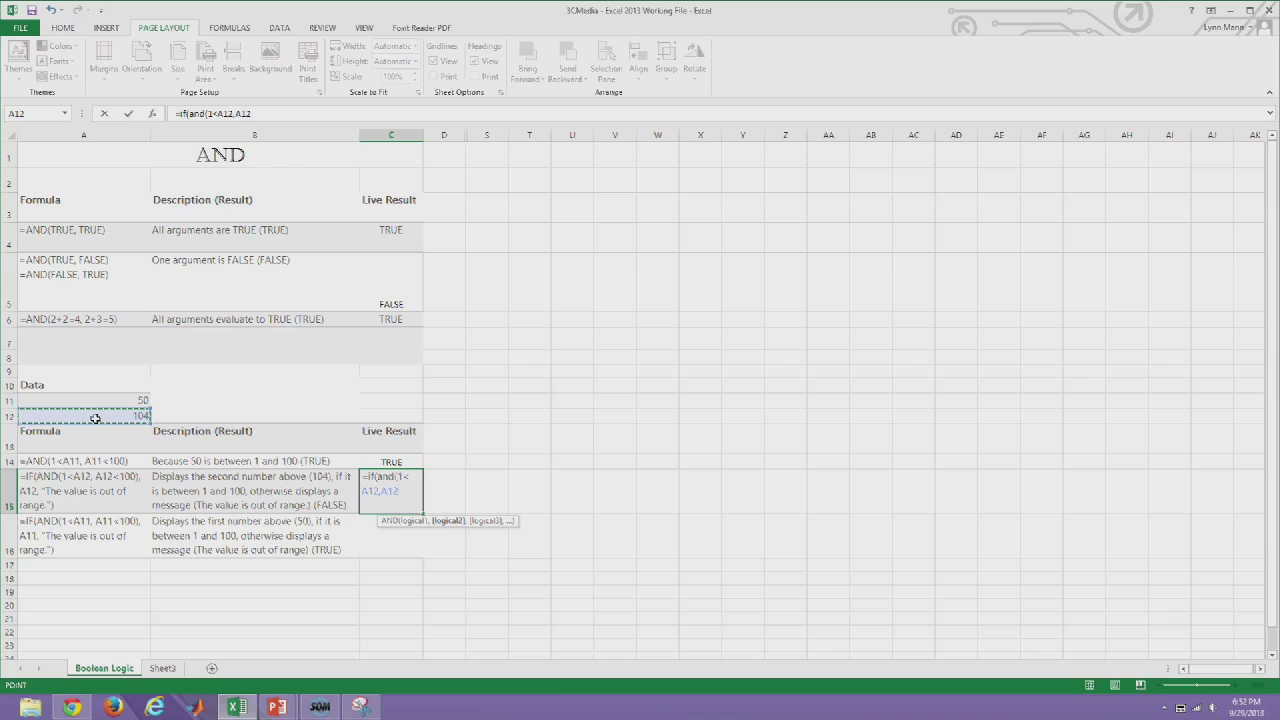
pyautogui.write('<100')
pyautogui.write(')')
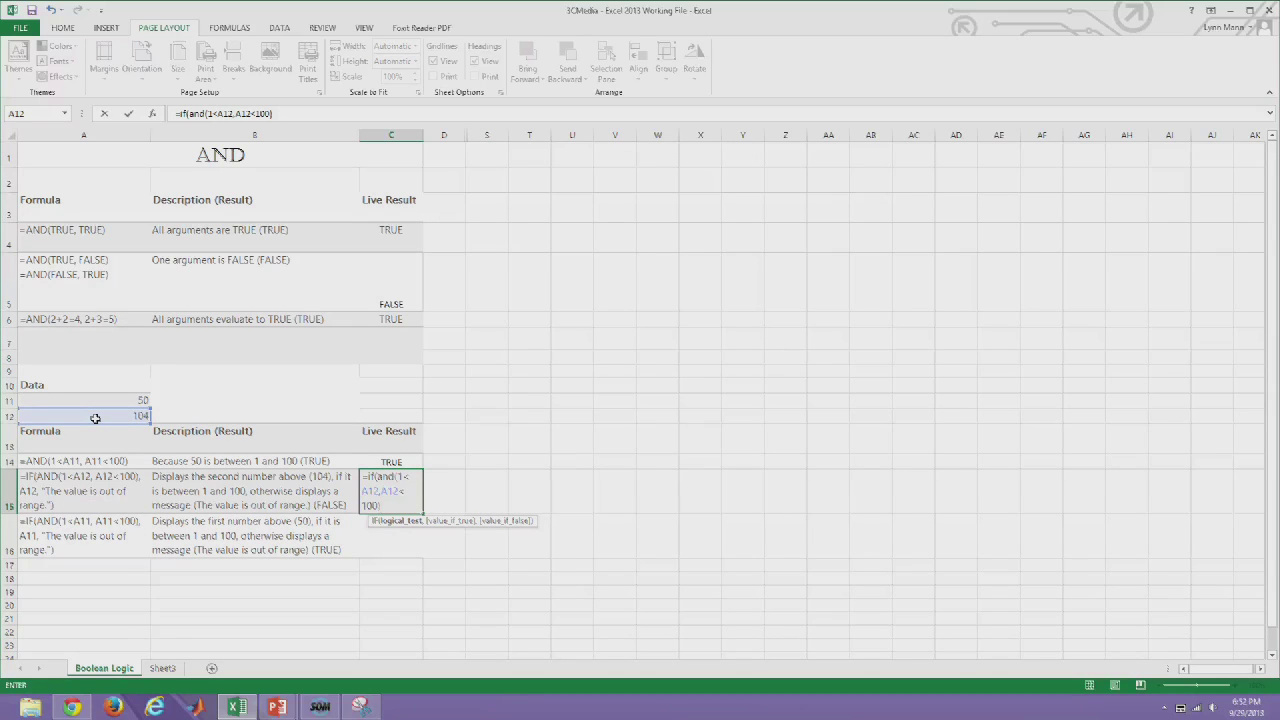
# Finish C15 with A12 as the in-range result and "The value is out of range." otherwise
pyautogui.write(',')
pyautogui.click(97, 418)
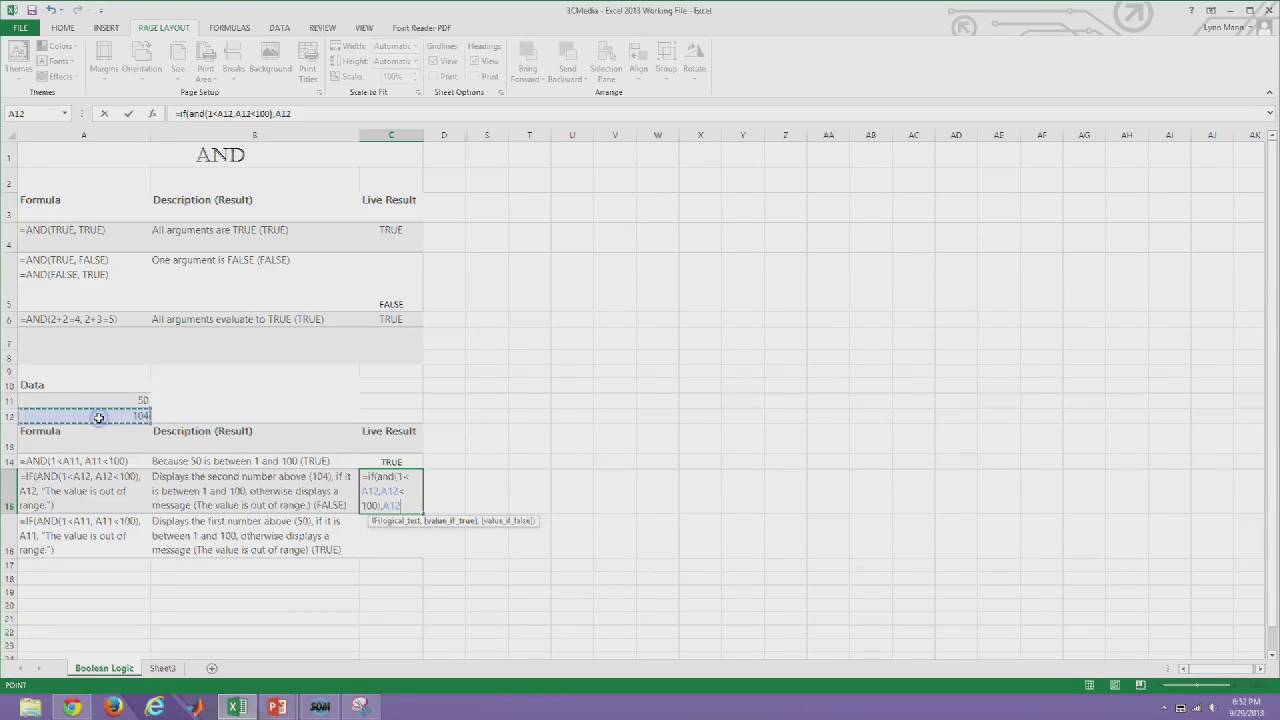
pyautogui.write(',')
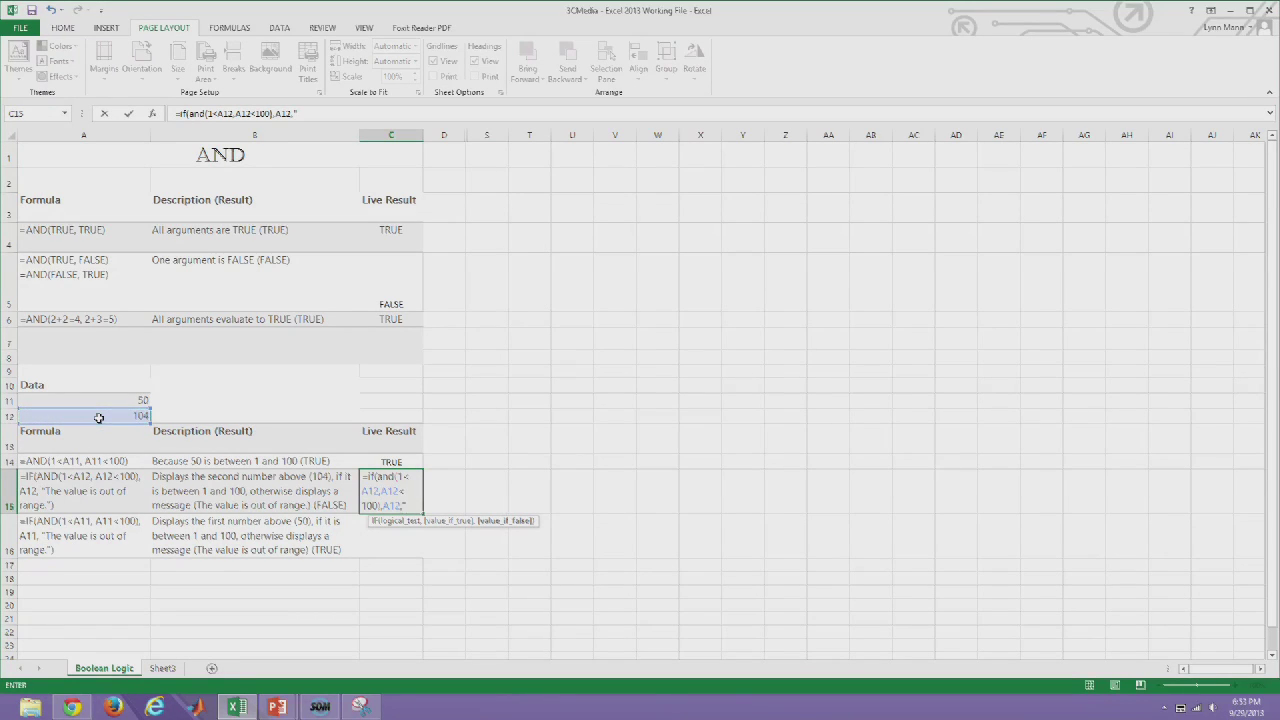
pyautogui.write('"The valu')
pyautogui.press('BackSpace')
pyautogui.write('e us')
pyautogui.press('BackSpace')
pyautogui.write('is out of')
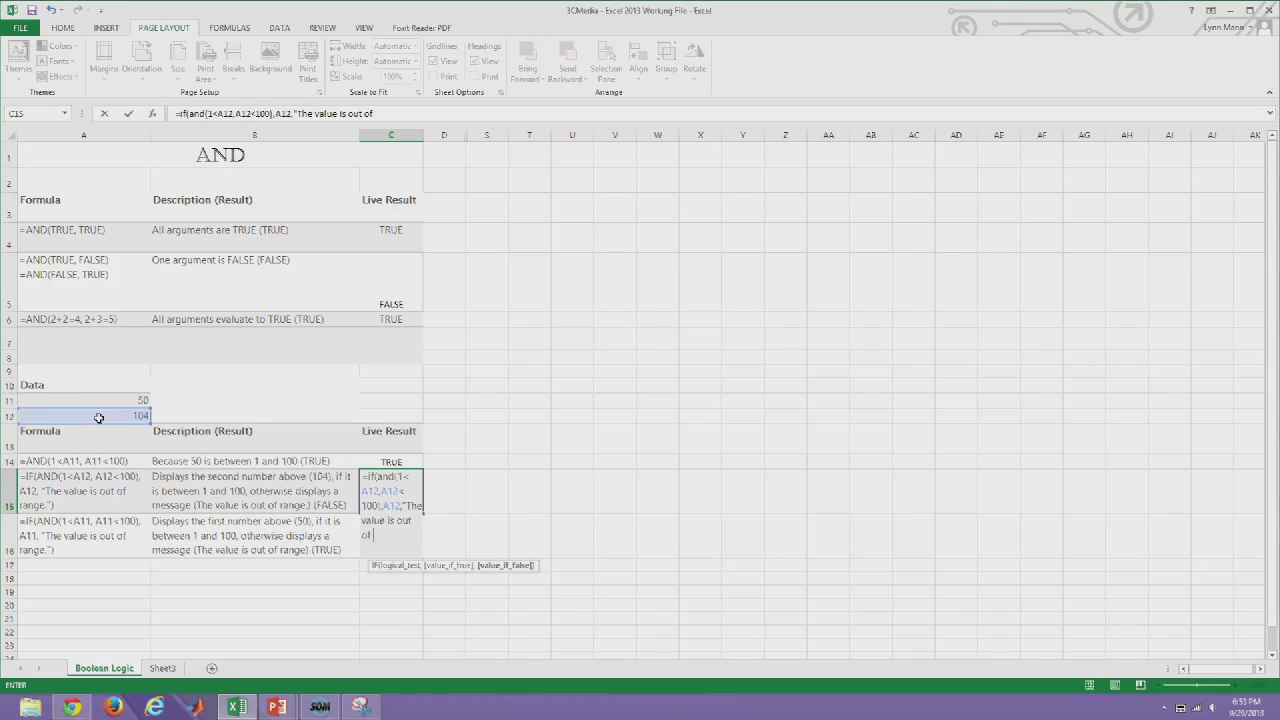
pyautogui.write(' range."')
pyautogui.press('Return')
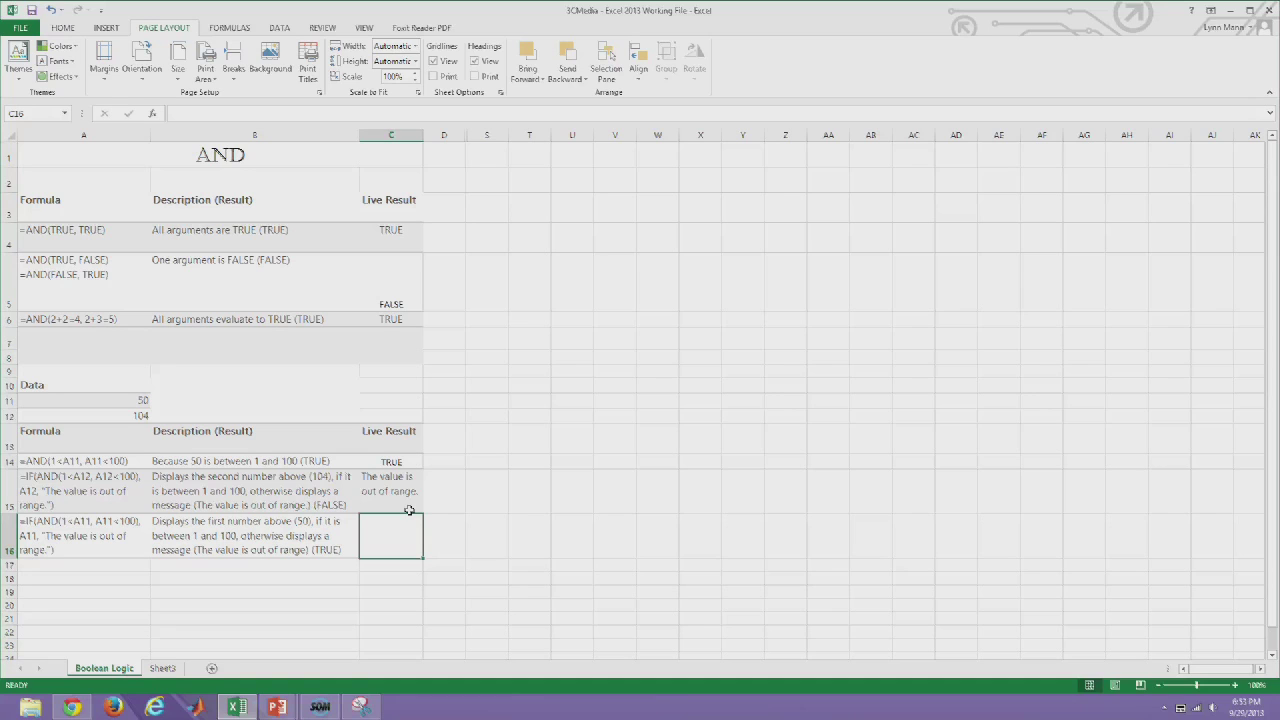
pyautogui.write('=')
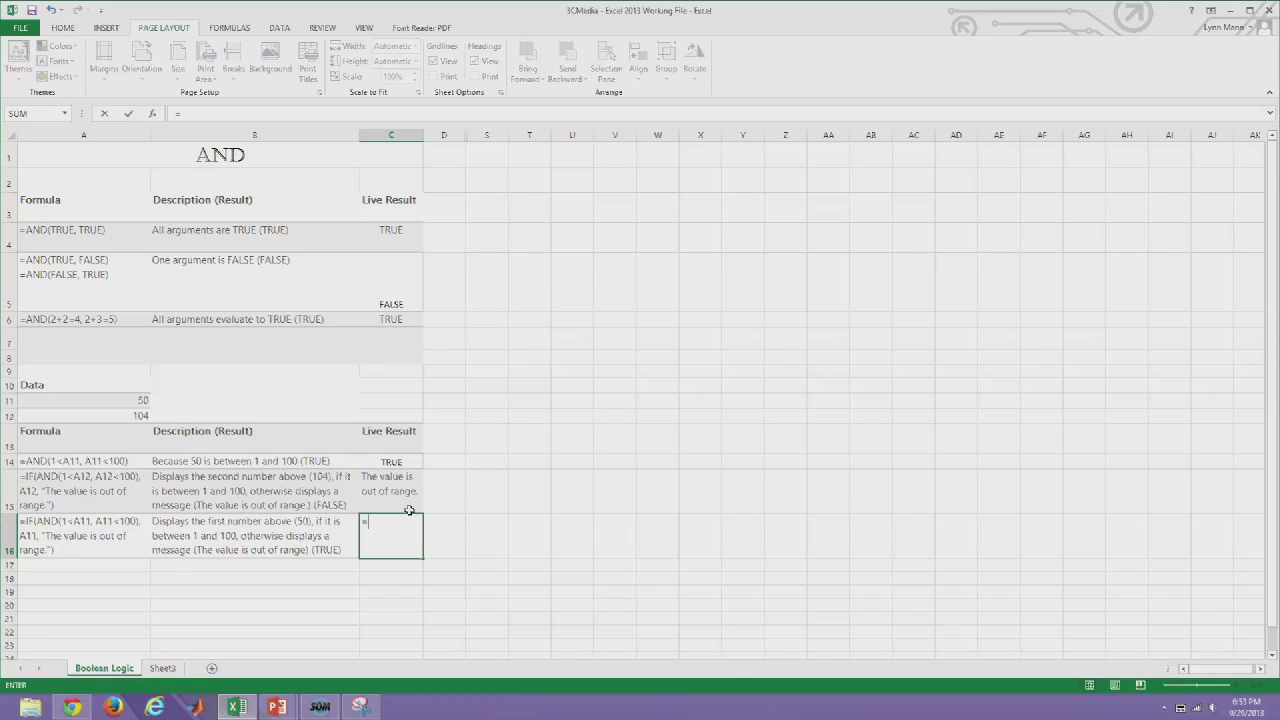
pyautogui.write('if(a')
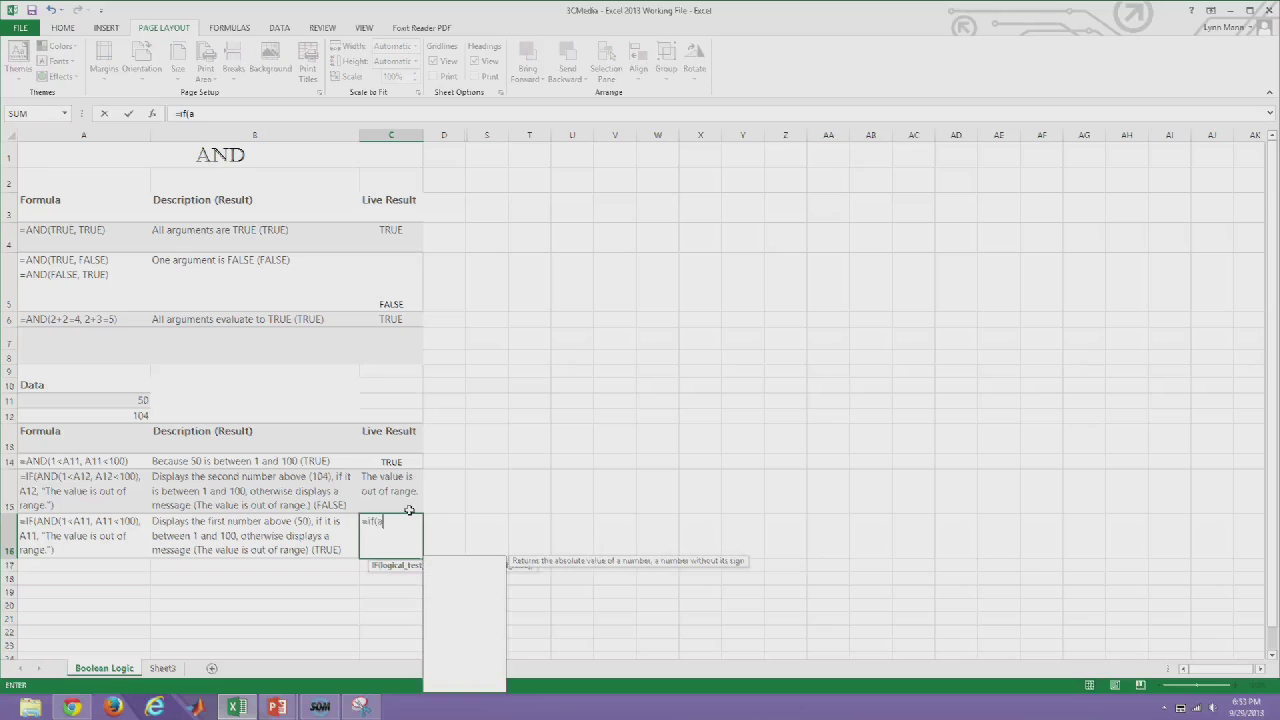
pyautogui.write('nd(')
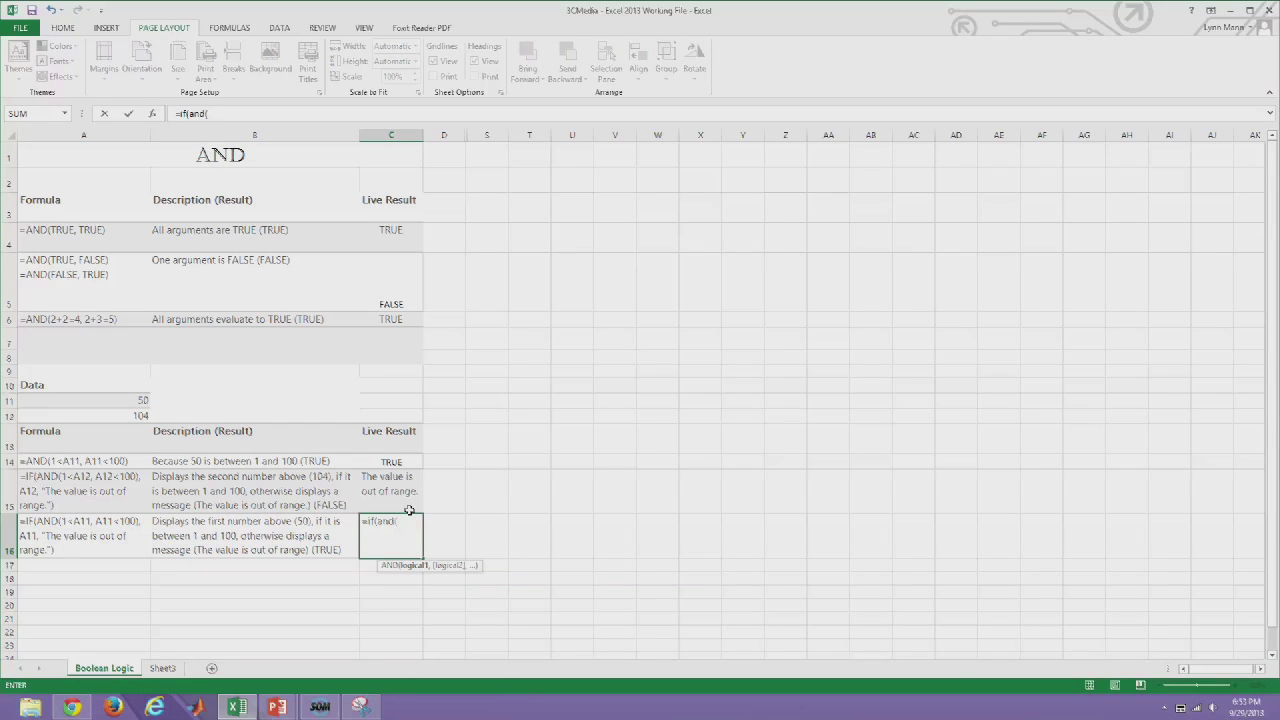
pyautogui.write('1<')
# Complete C16 as =IF(AND(1<A11,A11<100),A11,"The value is out of range."), returning 50
pyautogui.click(85, 402)
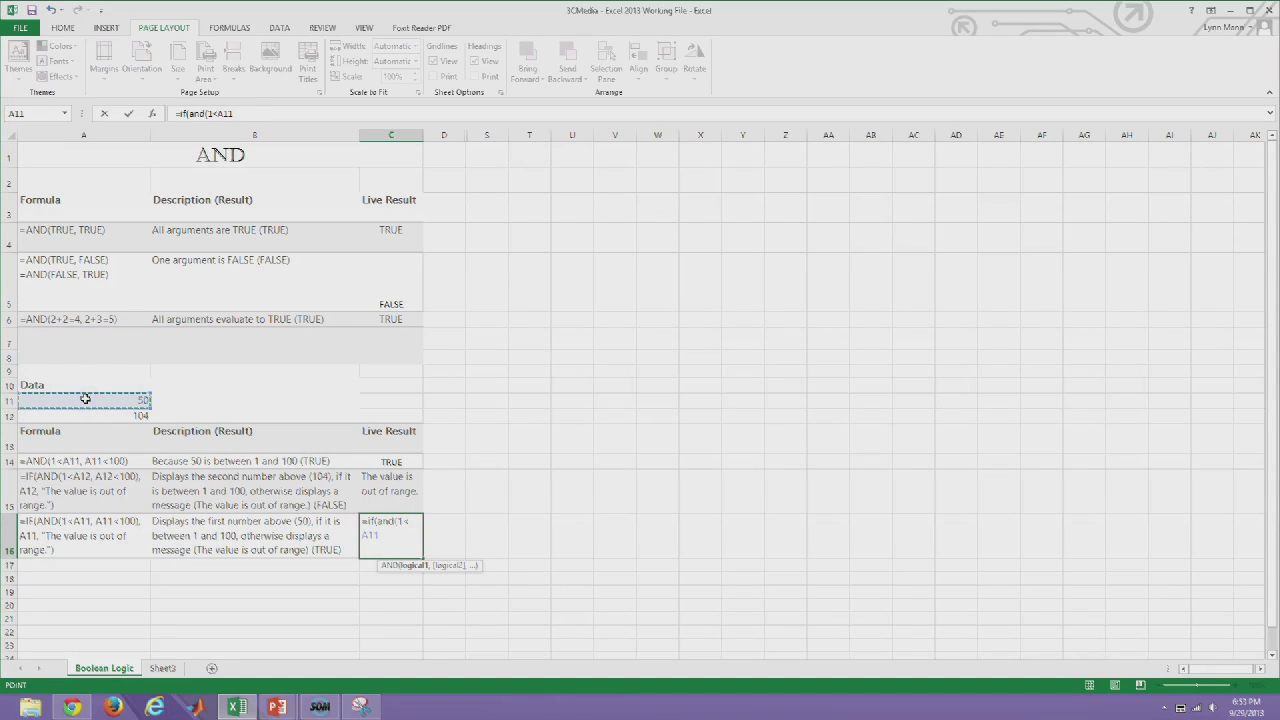
pyautogui.write(',')
pyautogui.click(85, 399)
pyautogui.write('<100)')
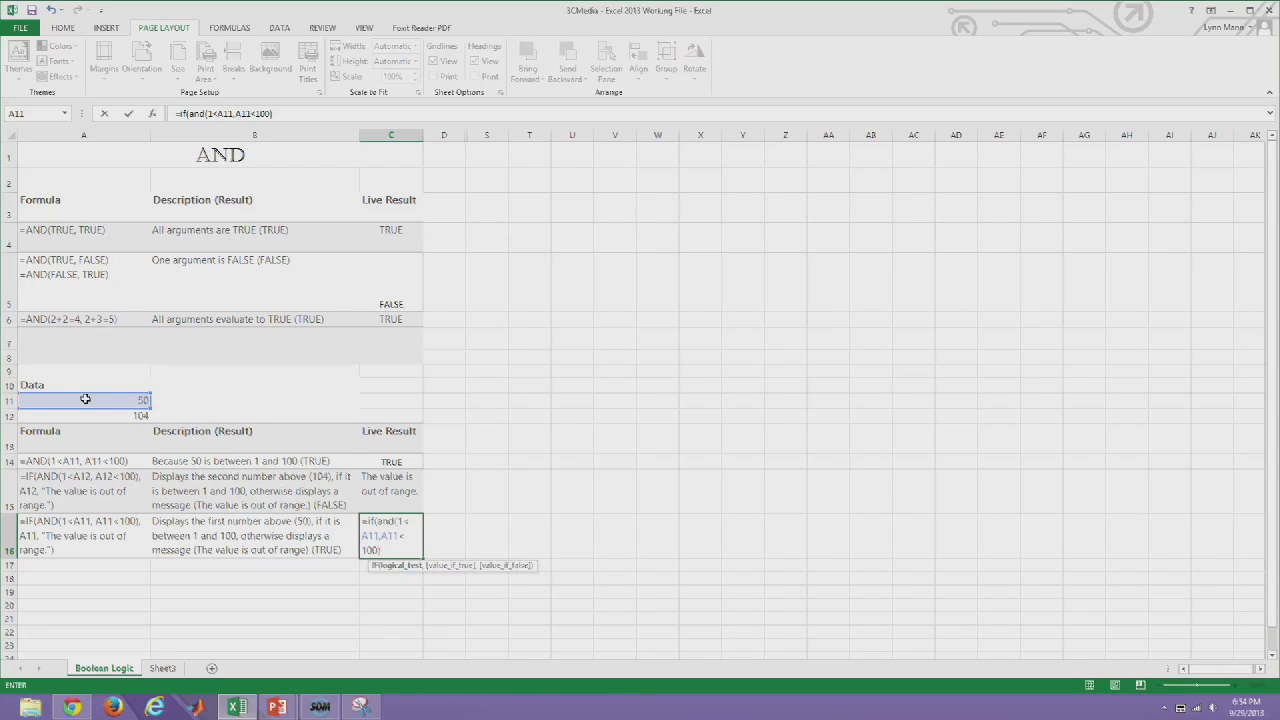
pyautogui.write(',')
pyautogui.click(85, 399)
pyautogui.write(',"The value i')
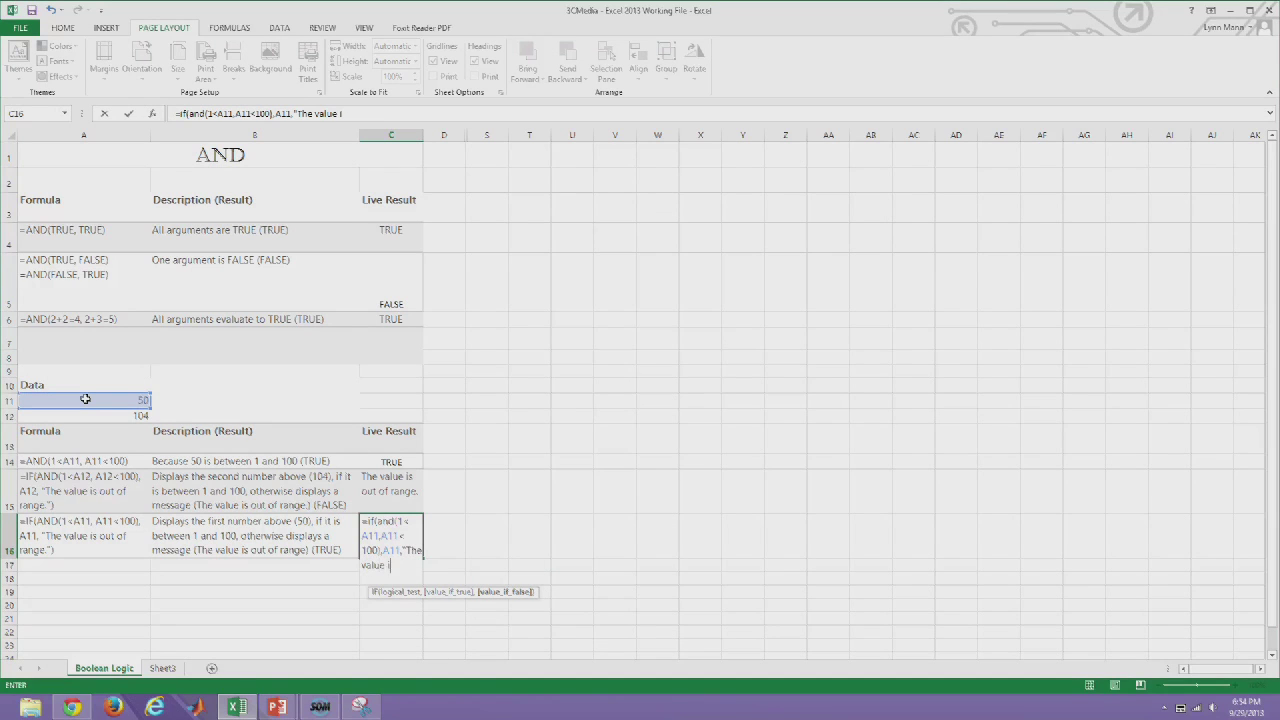
pyautogui.write('s out of range')
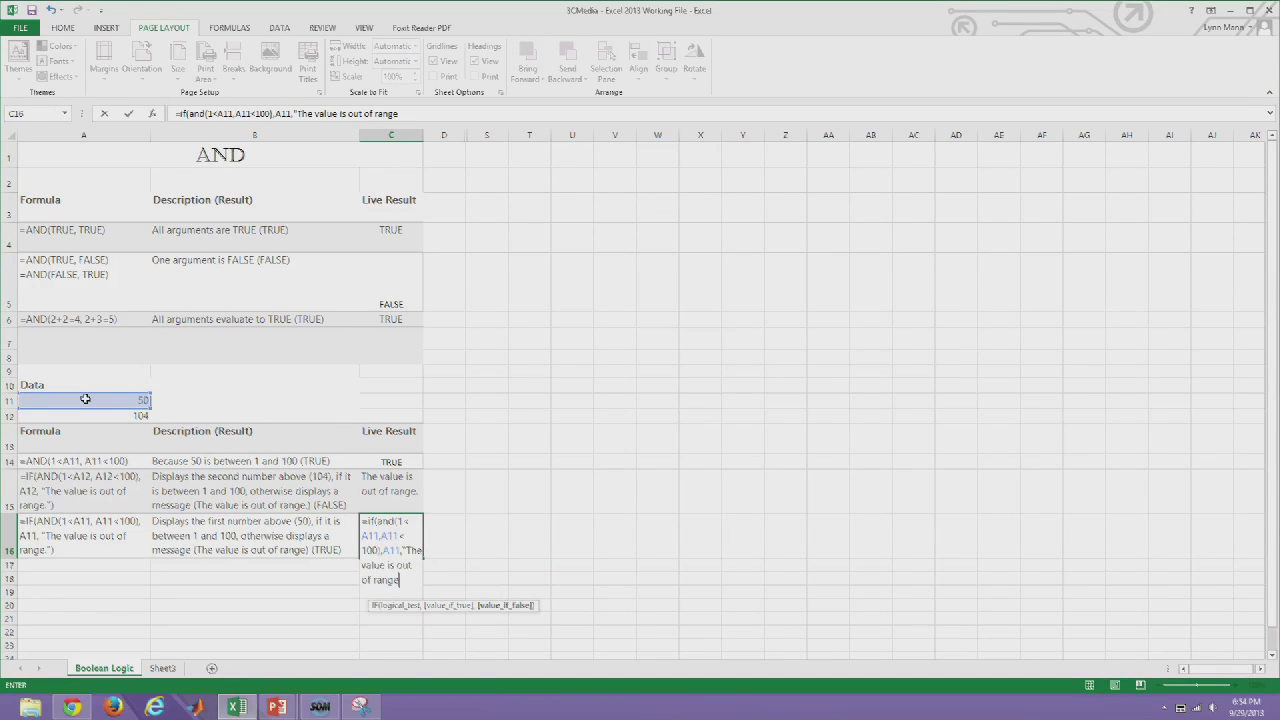
pyautogui.write('.")')
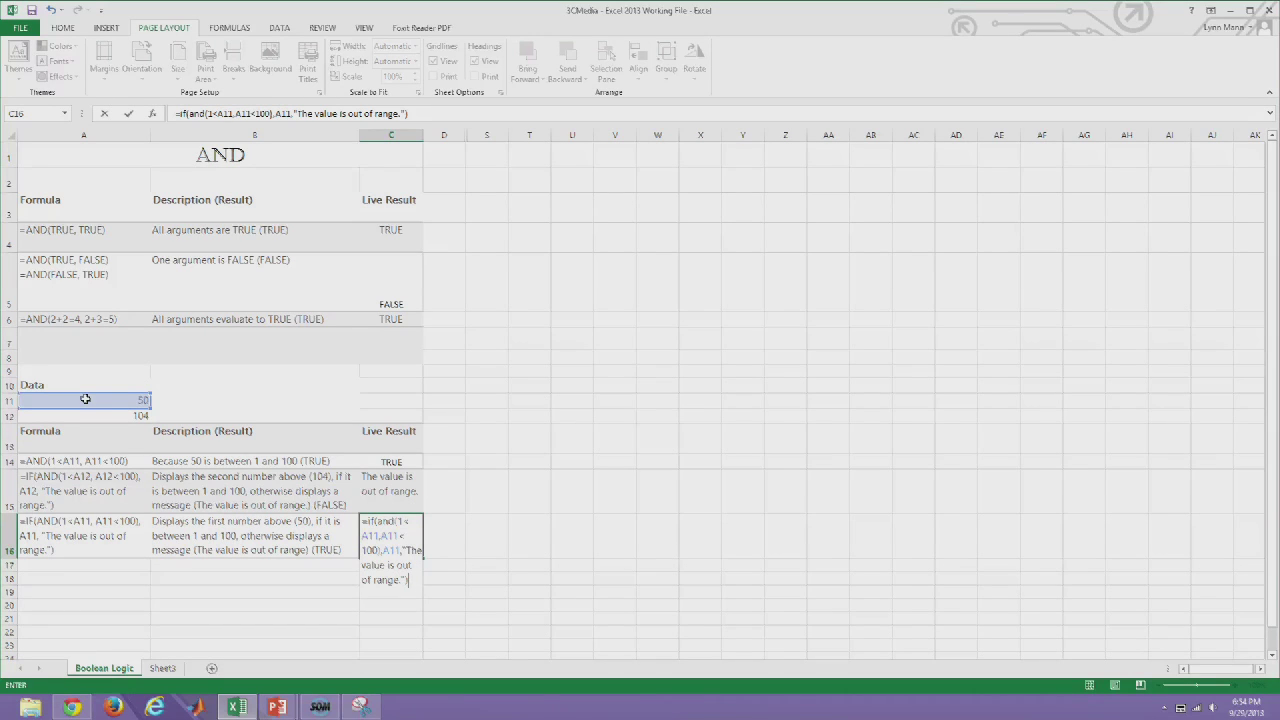
pyautogui.press('Return')
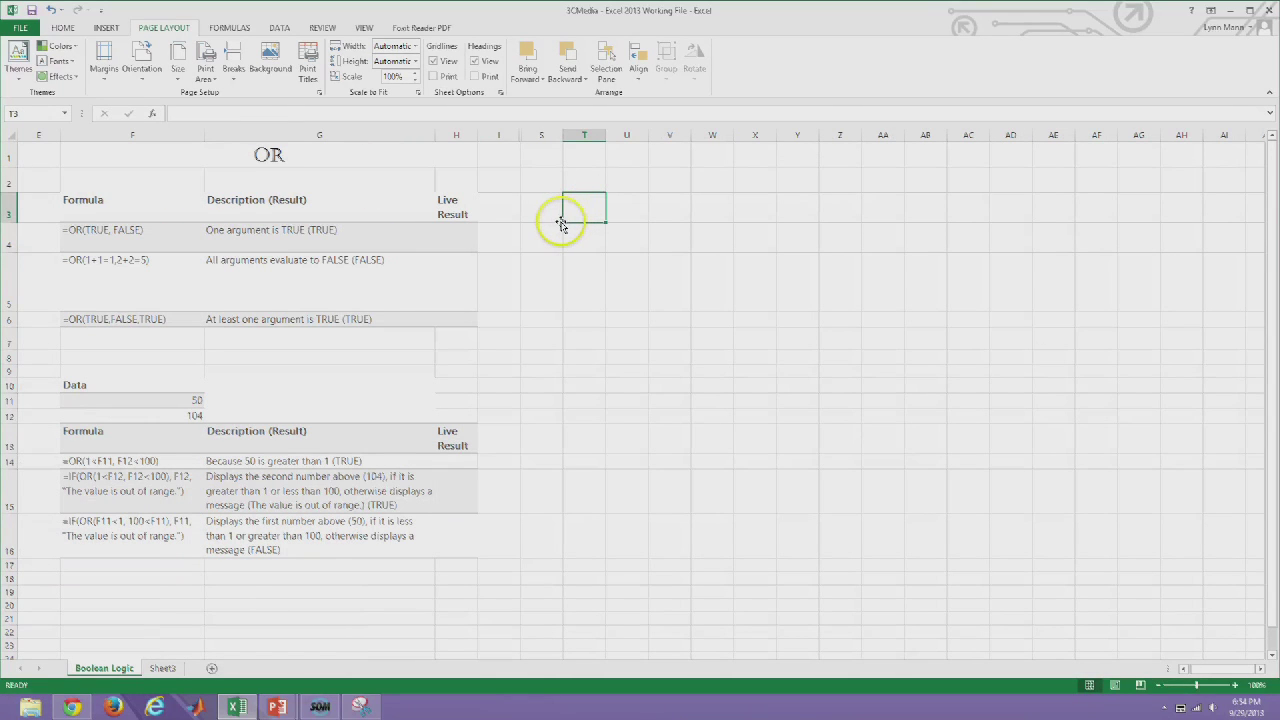
# Enter =OR(TRUE,FALSE,FALSE,FALSE), =OR(1+1=1,2+2=5) and =OR(2+2=4,FALSE,FALSE), giving TRUE, FALSE, TRUE
pyautogui.click(463, 244)
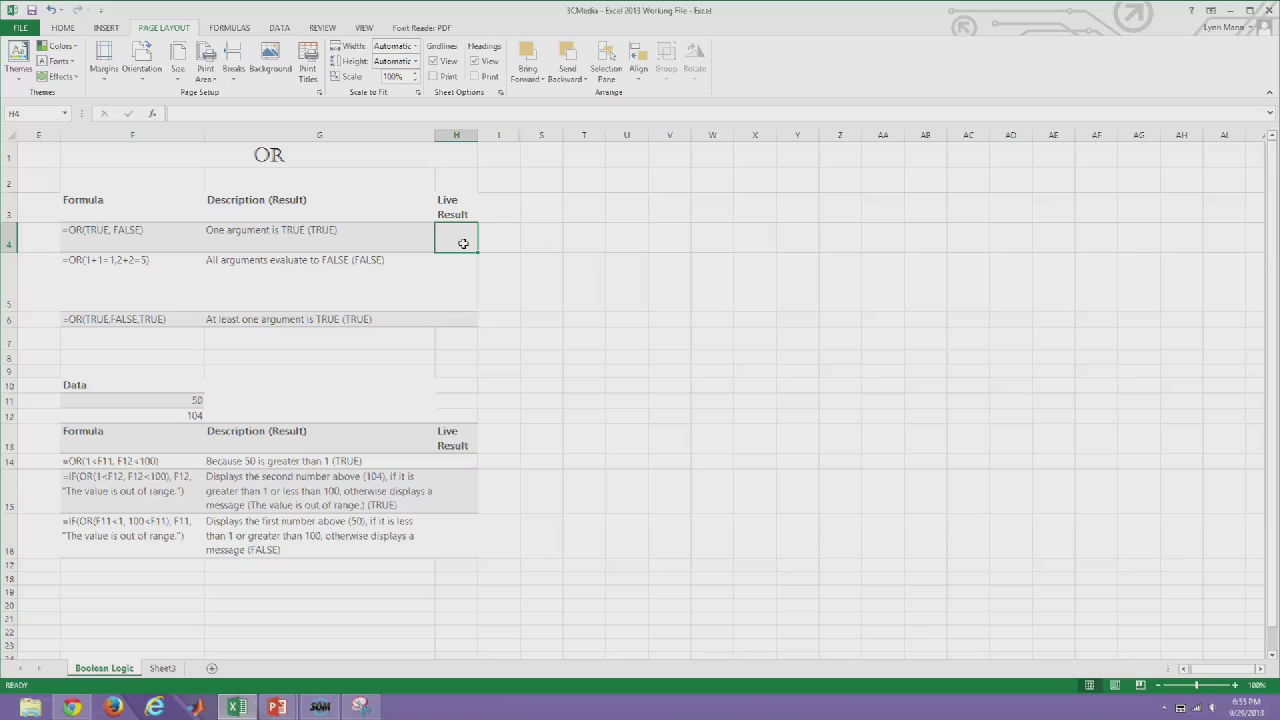
pyautogui.write('=of(')
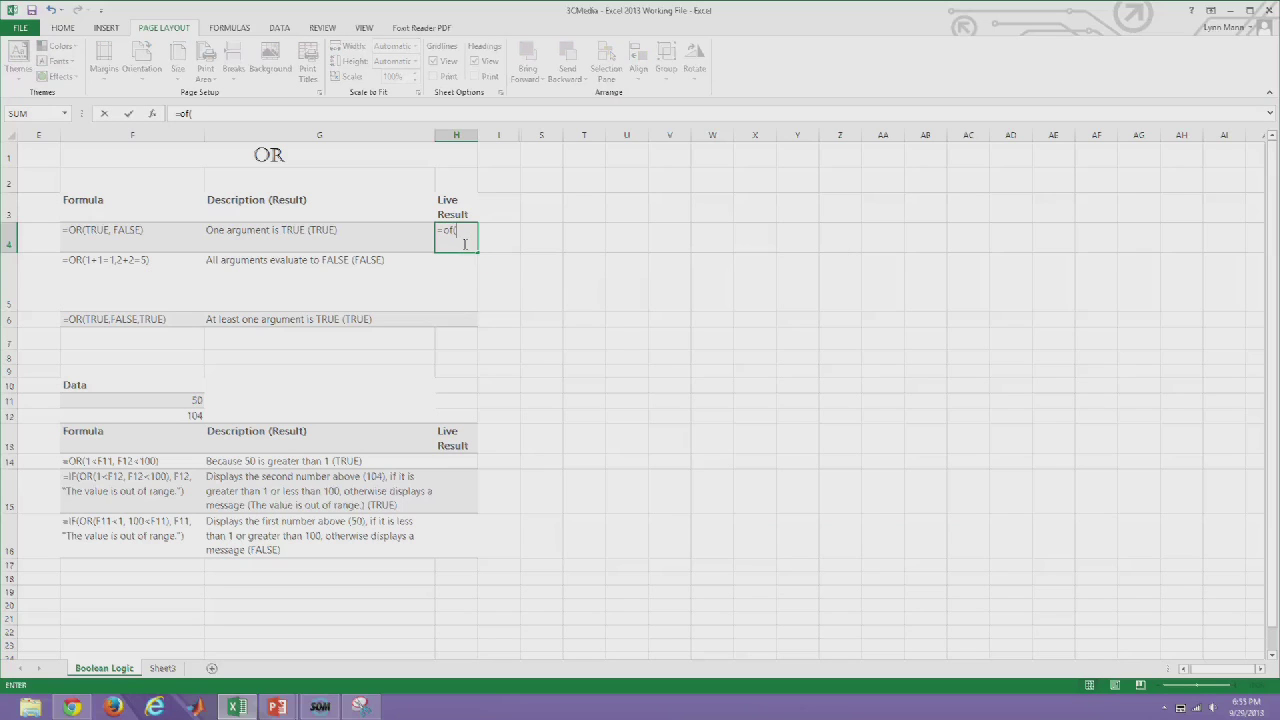
pyautogui.press('BackSpace')
pyautogui.press('BackSpace')
pyautogui.write('r')
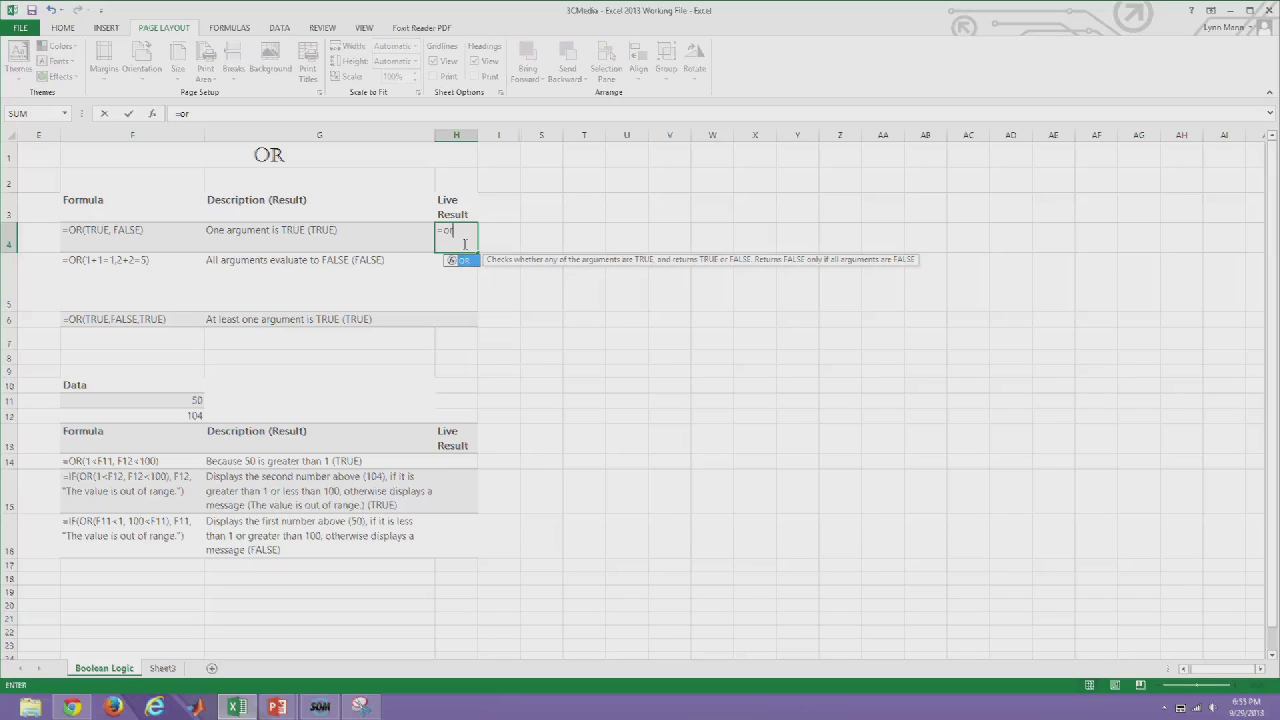
pyautogui.write('(true,')
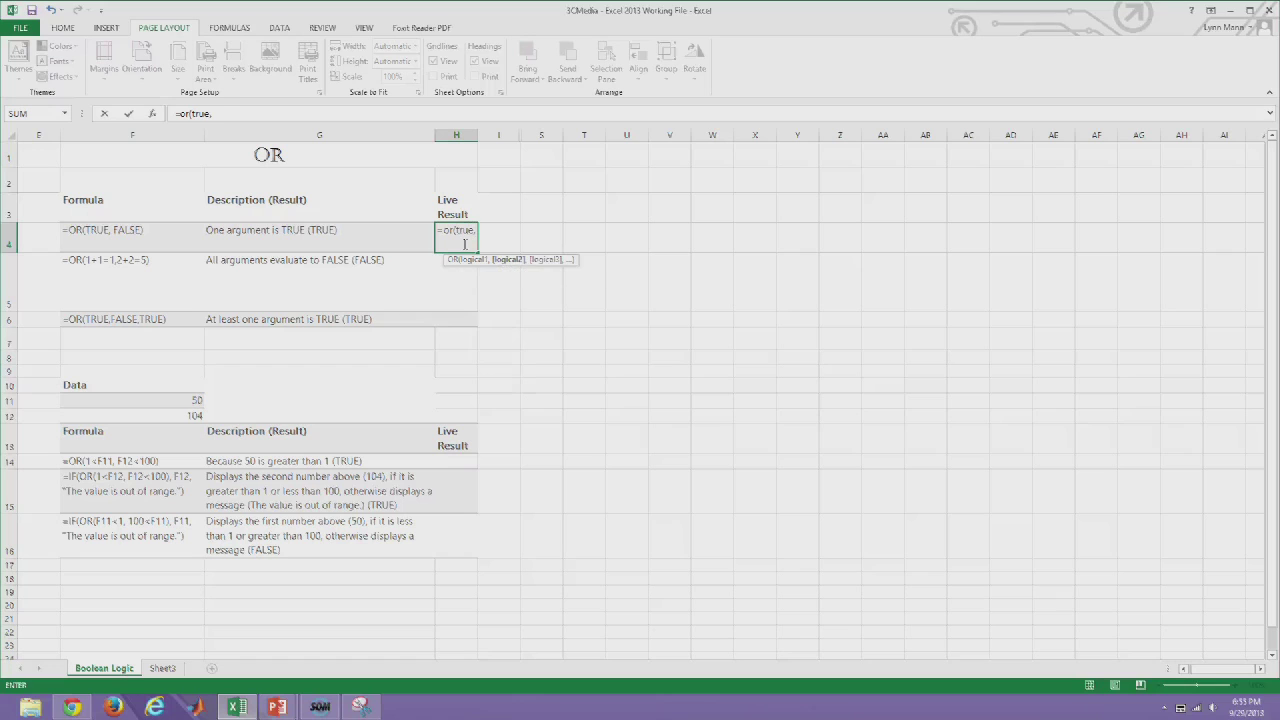
pyautogui.write(' false, fal')
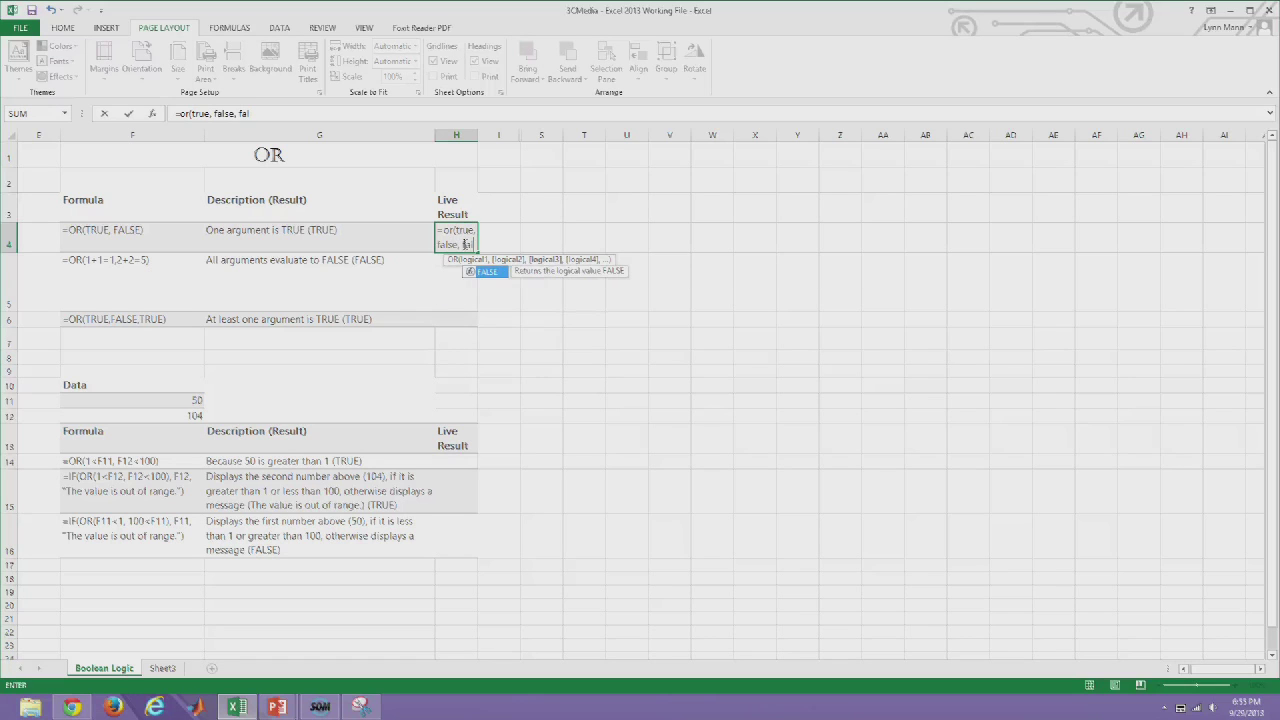
pyautogui.write('se, false')
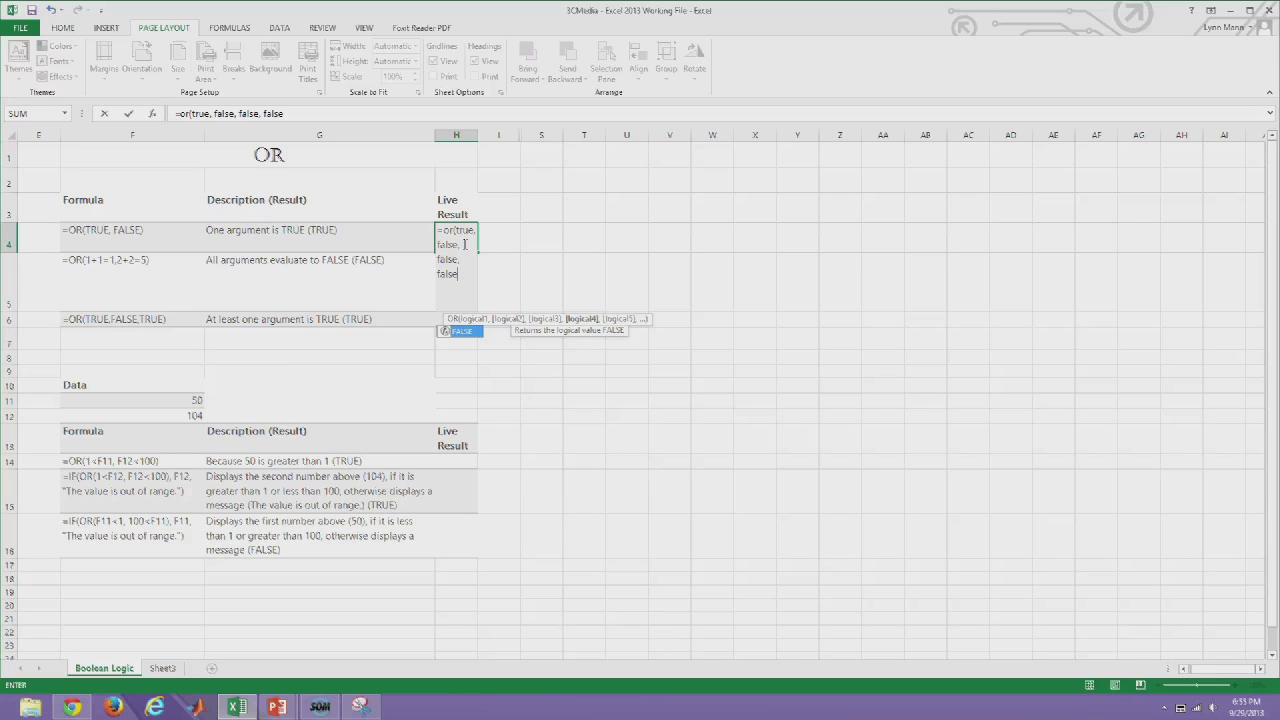
pyautogui.write(')')
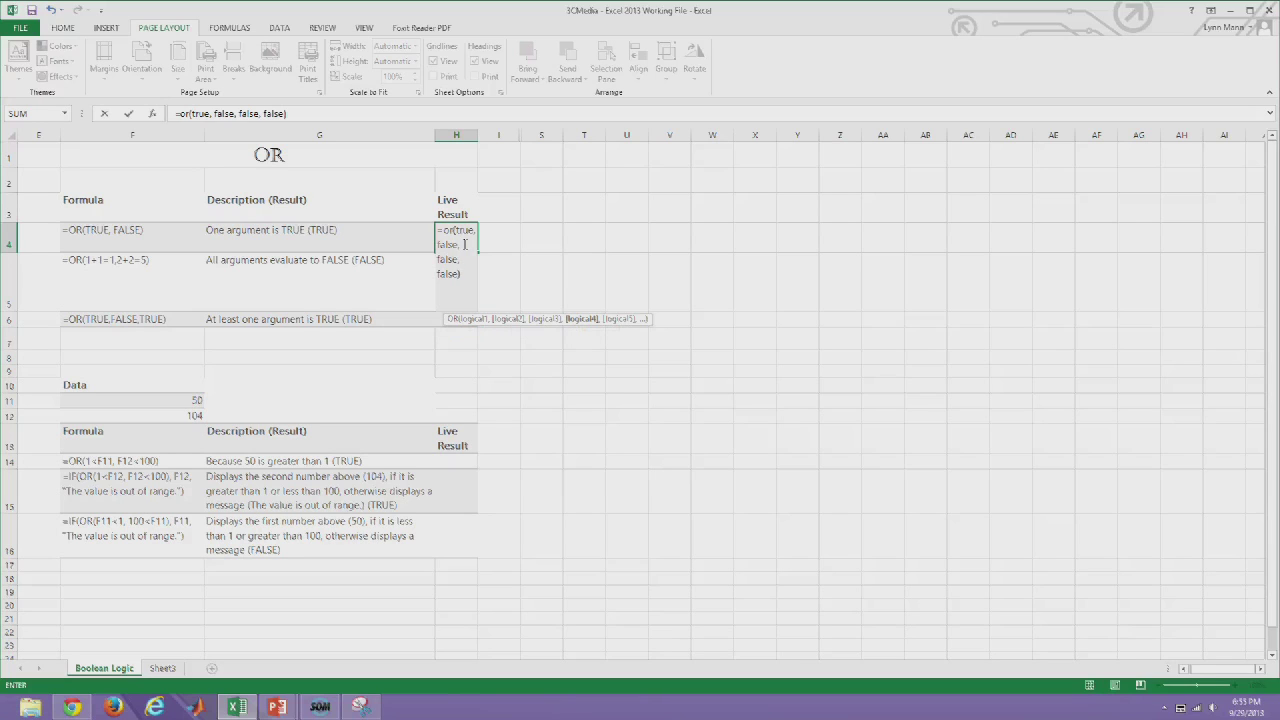
pyautogui.press('Return')
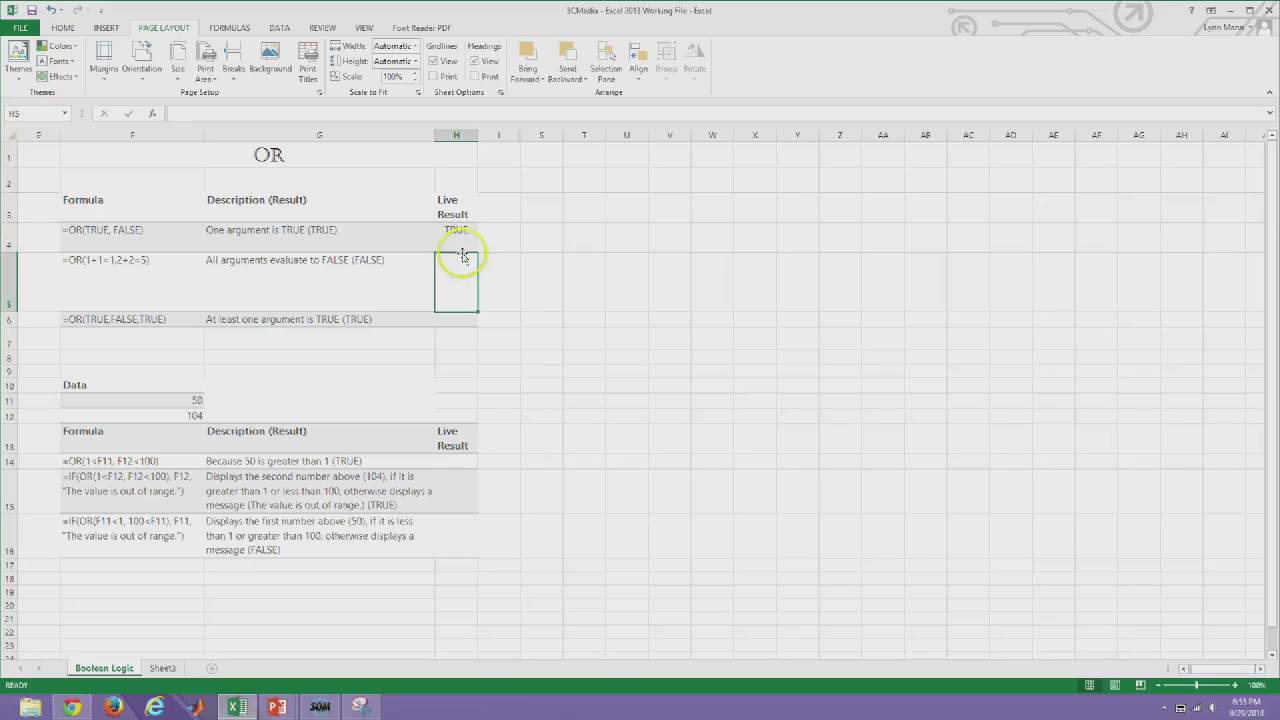
pyautogui.write('=')
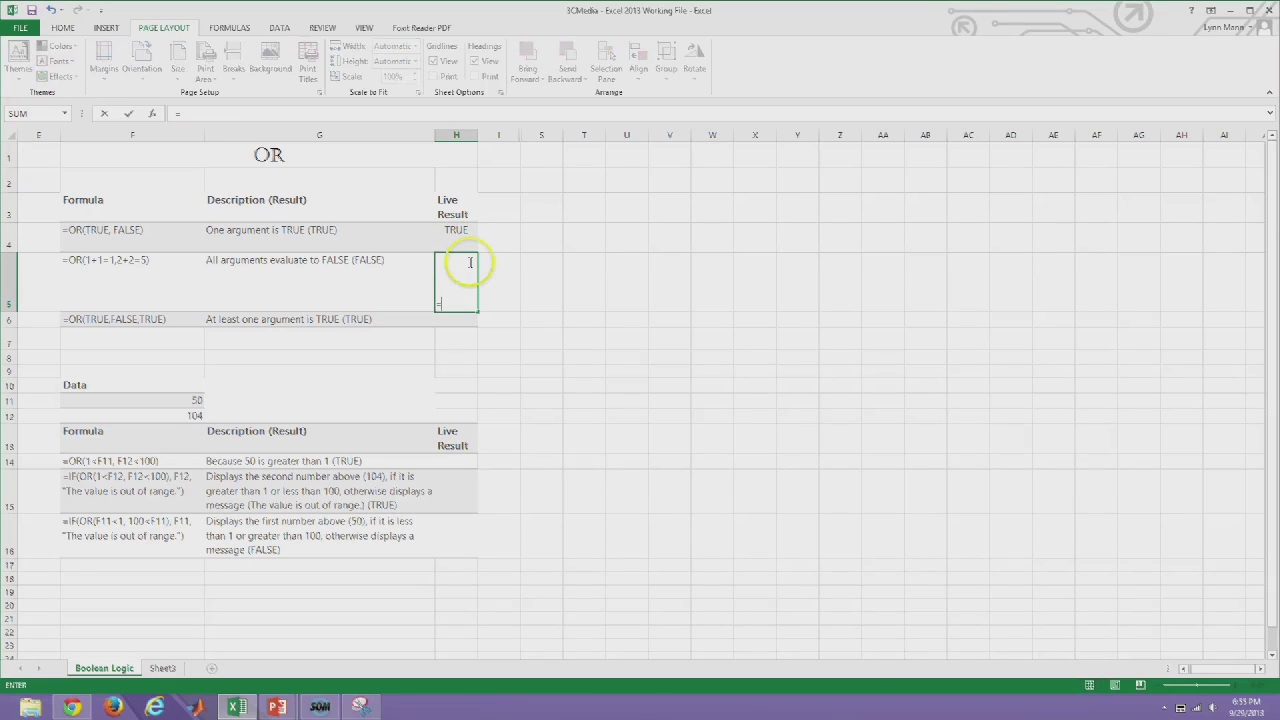
pyautogui.write('or(1+1=1,')
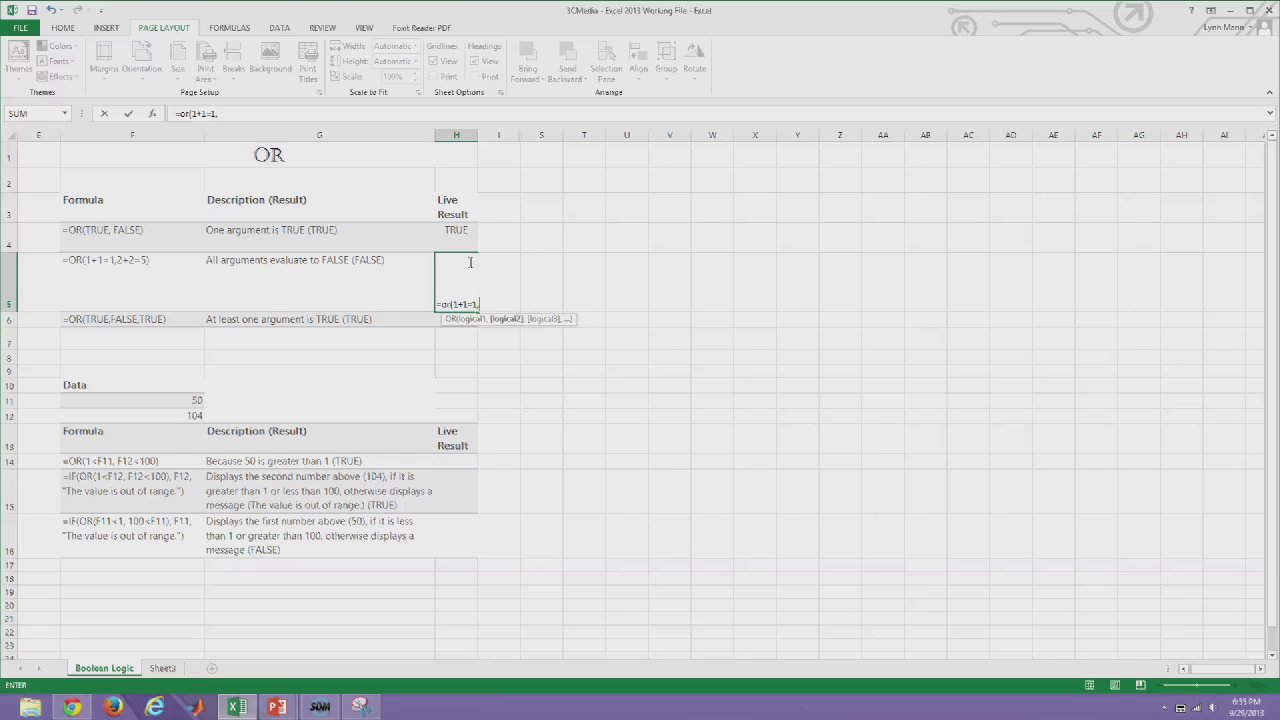
pyautogui.write('2+2=5)')
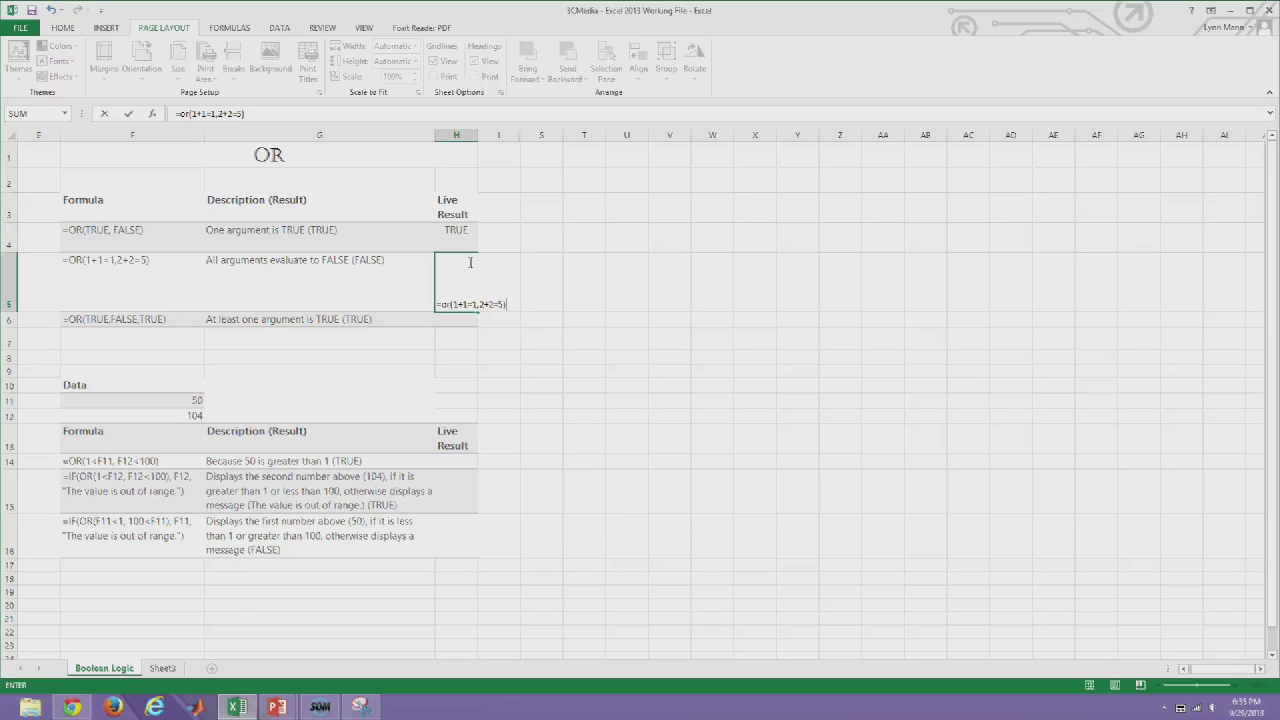
pyautogui.press('Return')
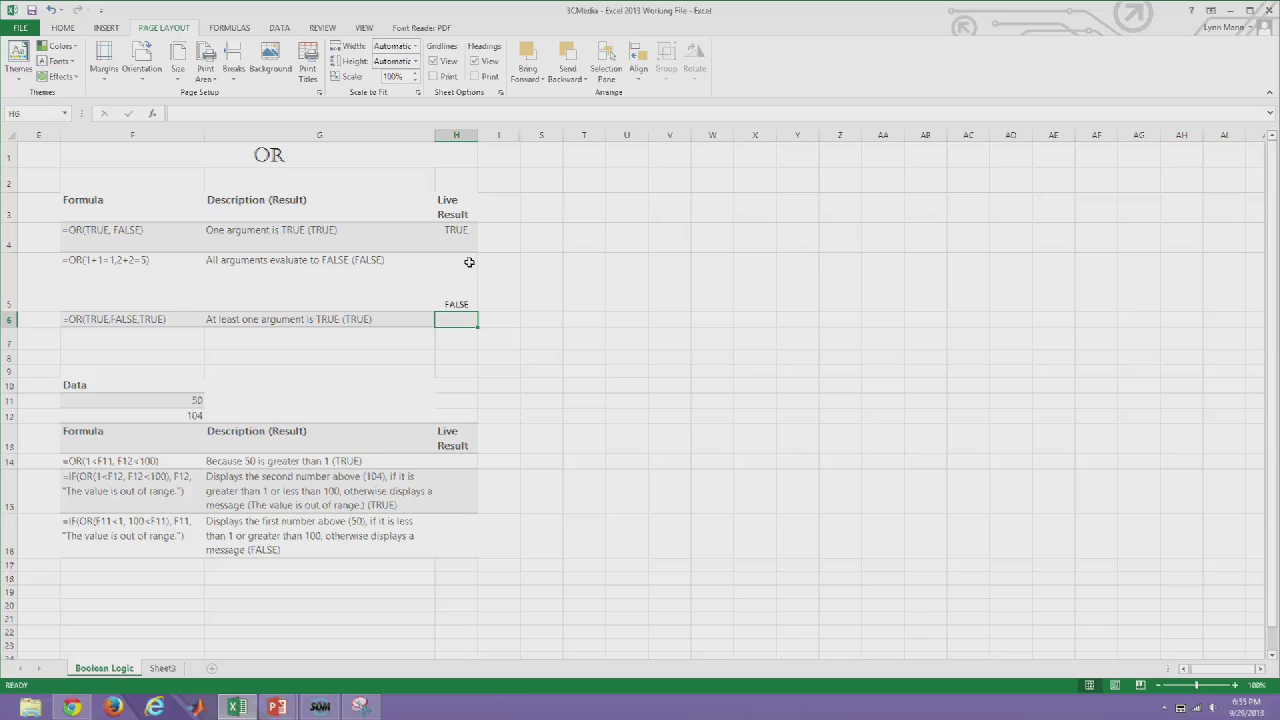
pyautogui.write('=')
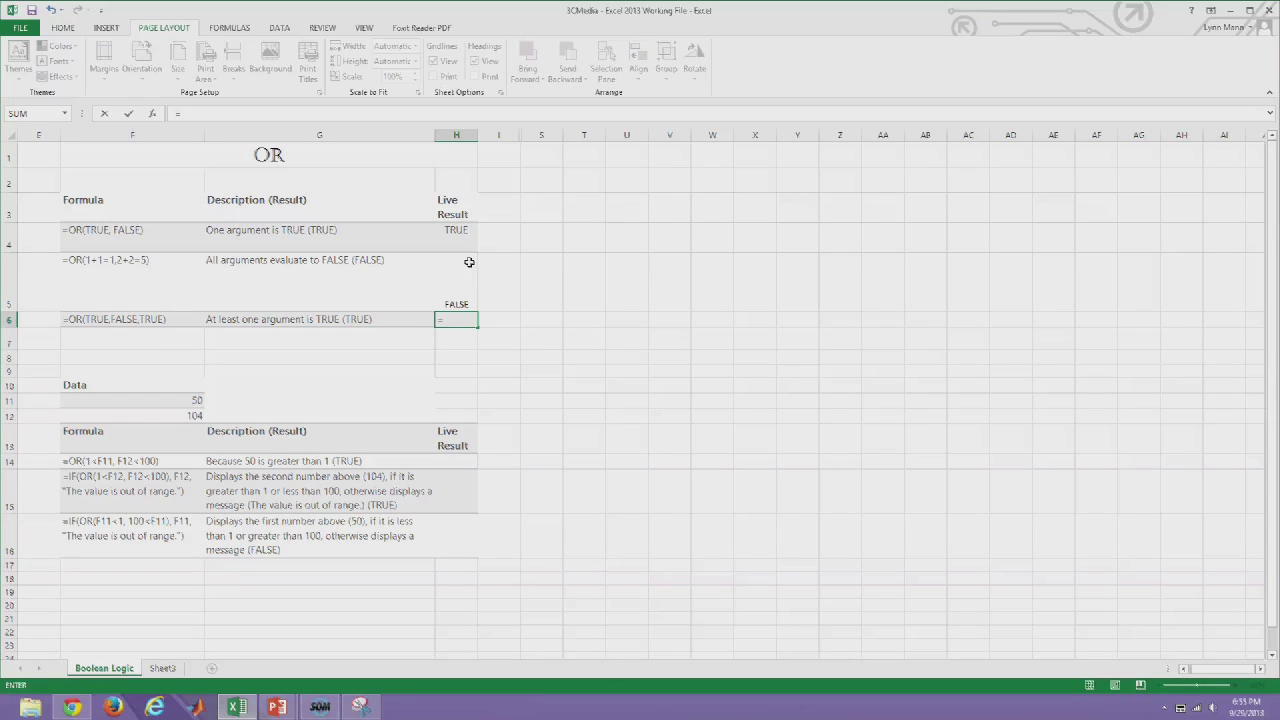
pyautogui.write('or')
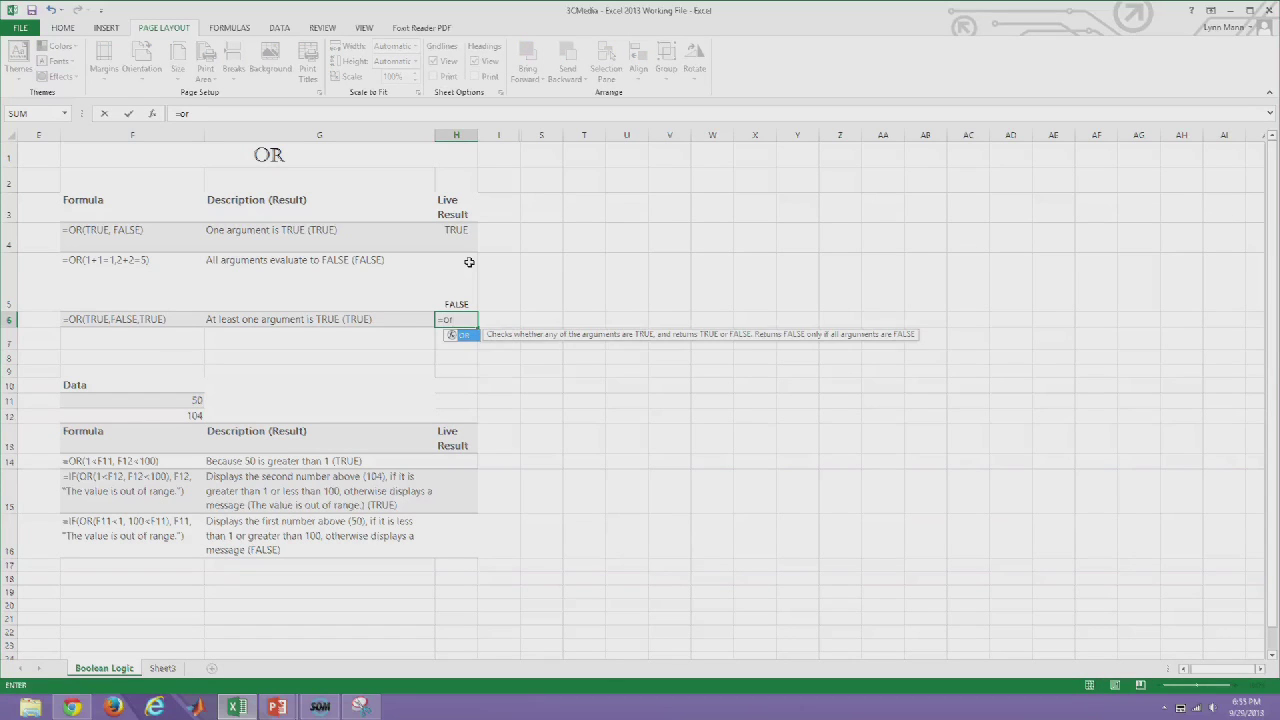
pyautogui.write('(2+2')
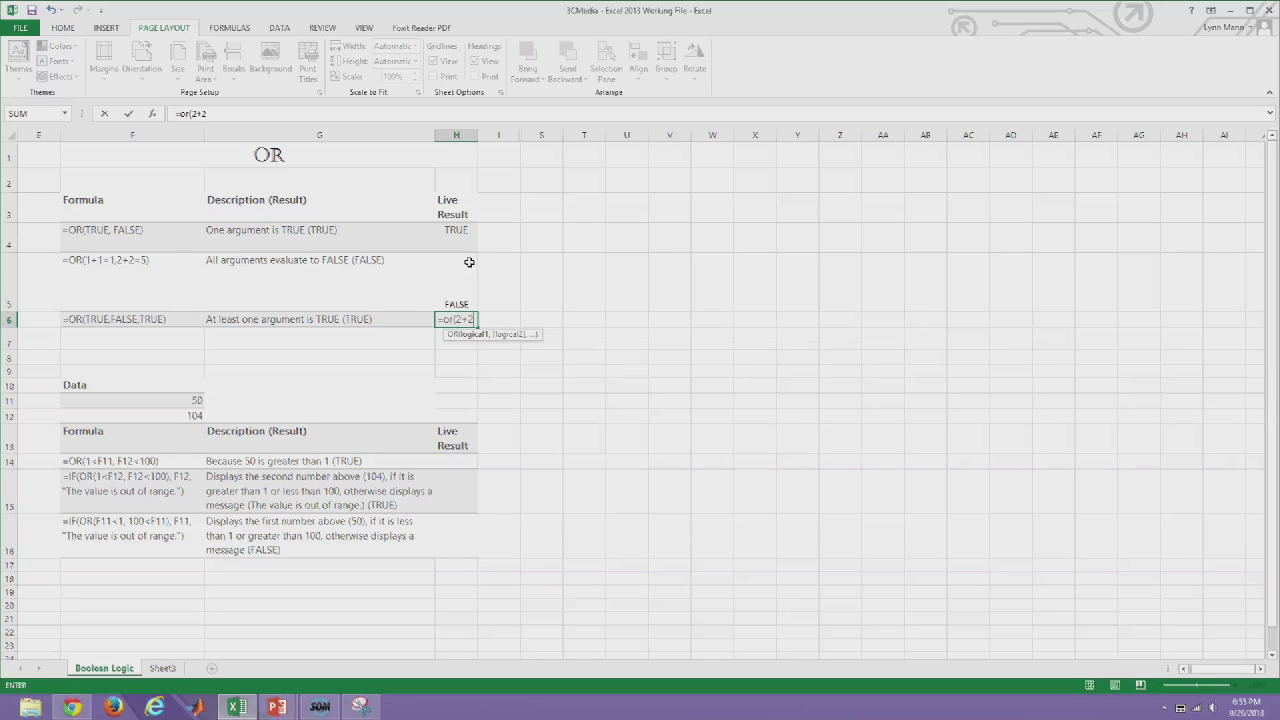
pyautogui.write('=4, false, false')
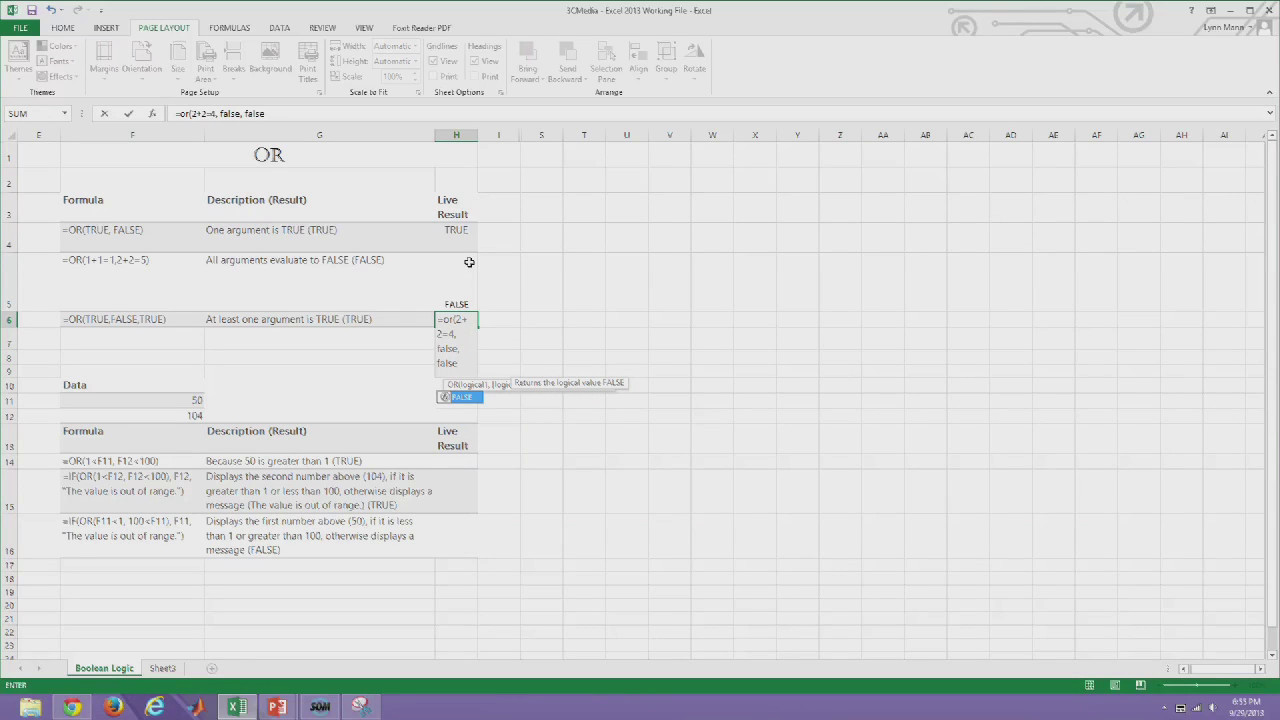
pyautogui.write(')')
pyautogui.press('Return')
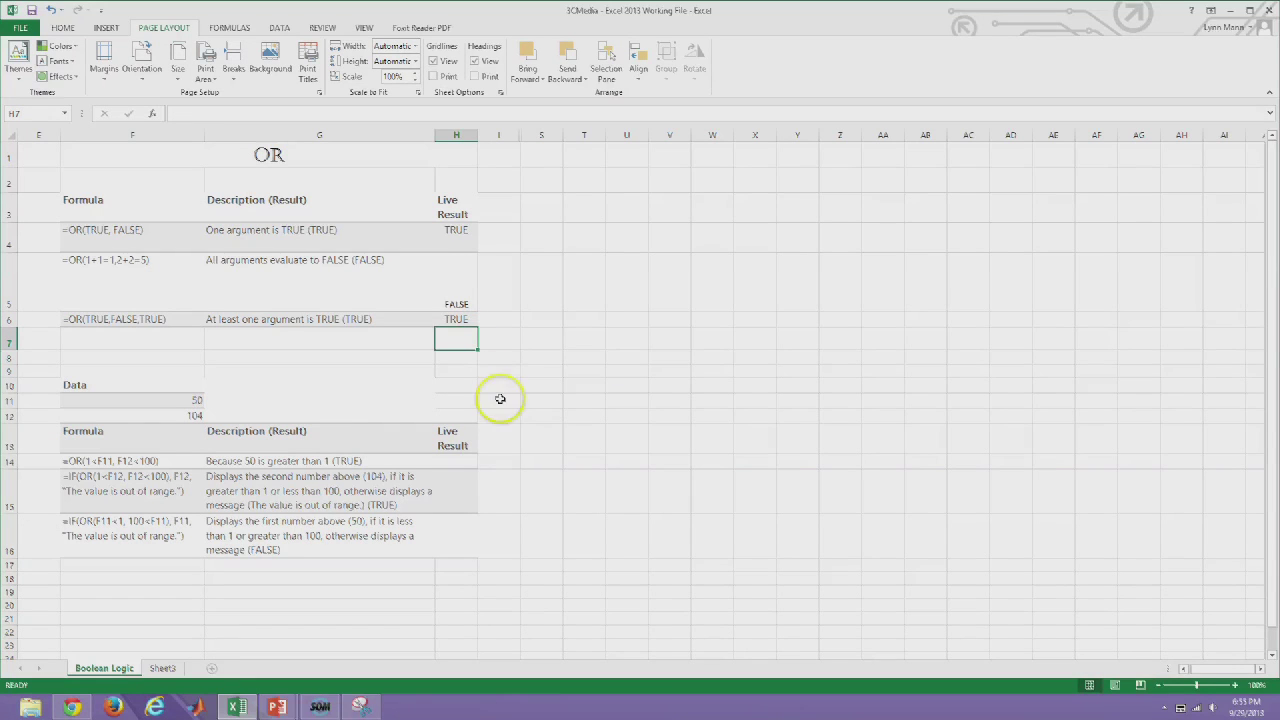
# Enter =OR(1<F11,F12<100) in H14 so it returns TRUE
pyautogui.click(456, 463)
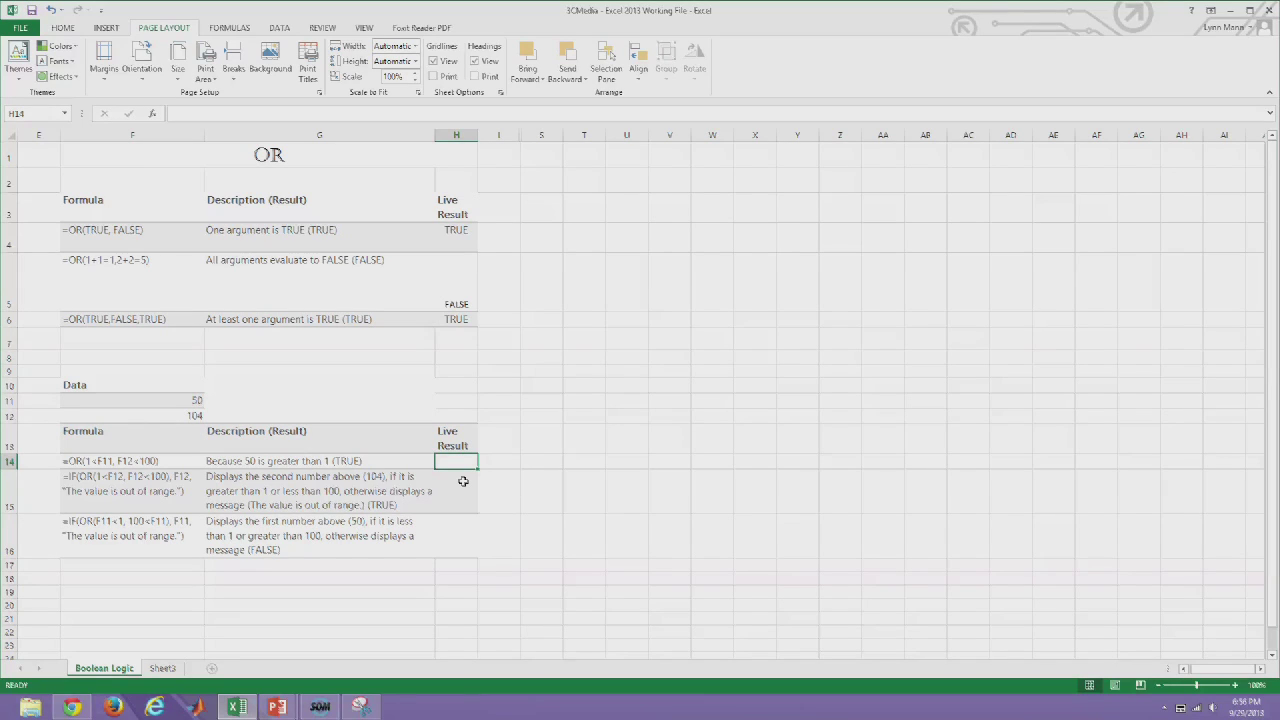
pyautogui.write('=or(1')
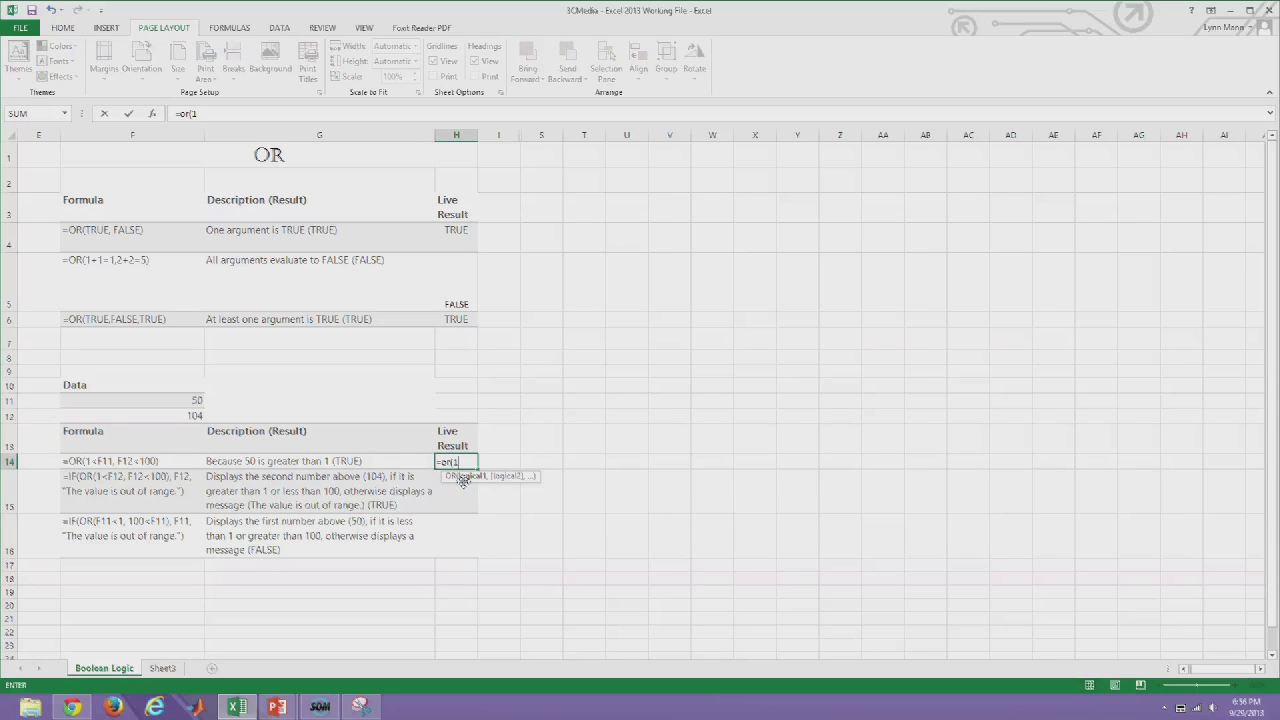
pyautogui.write('<f11')
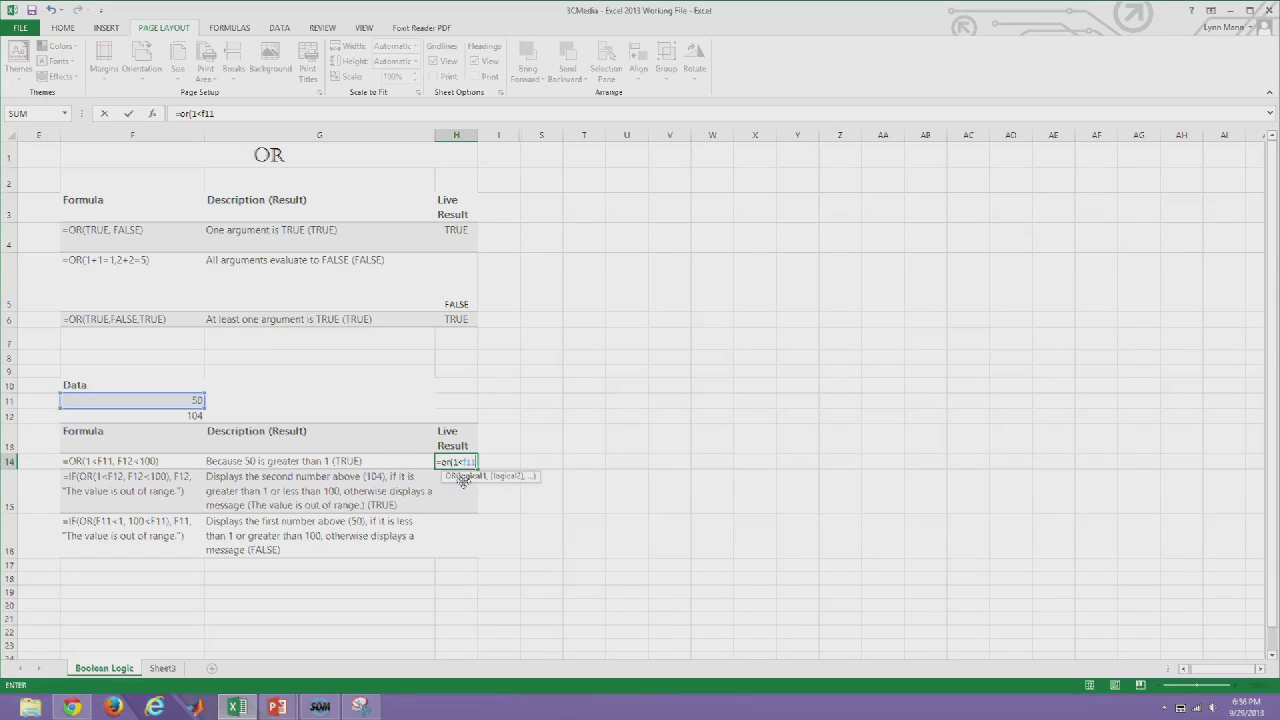
pyautogui.write(',f12')
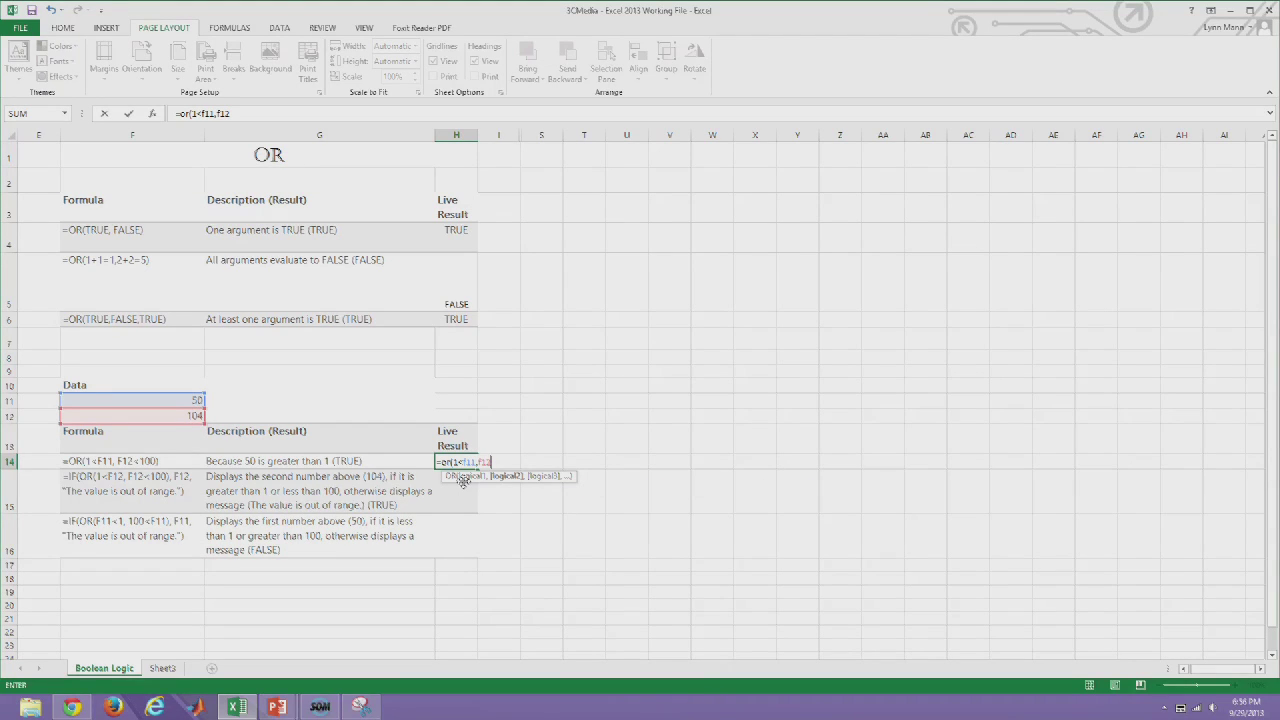
pyautogui.write('<100')
pyautogui.press('Return')
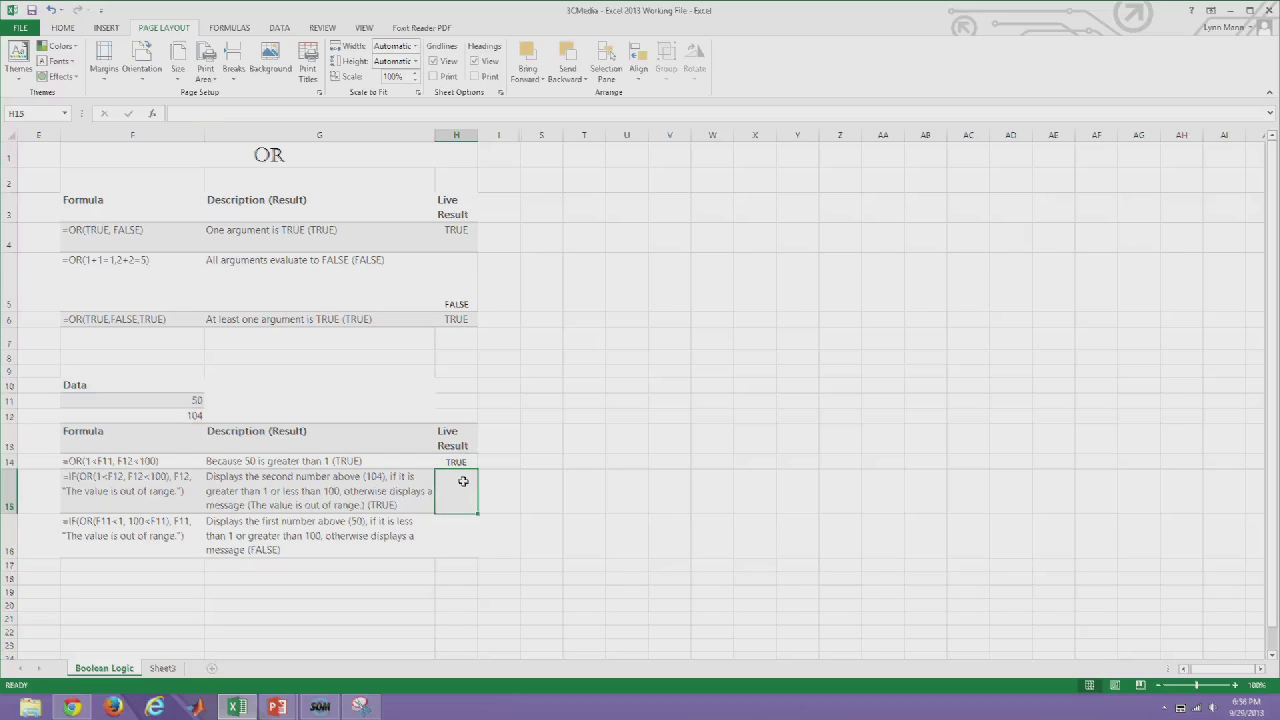
# Copy F15's IF(OR) formula text and paste it into H15
pyautogui.click(185, 492)
pyautogui.click(186, 112)
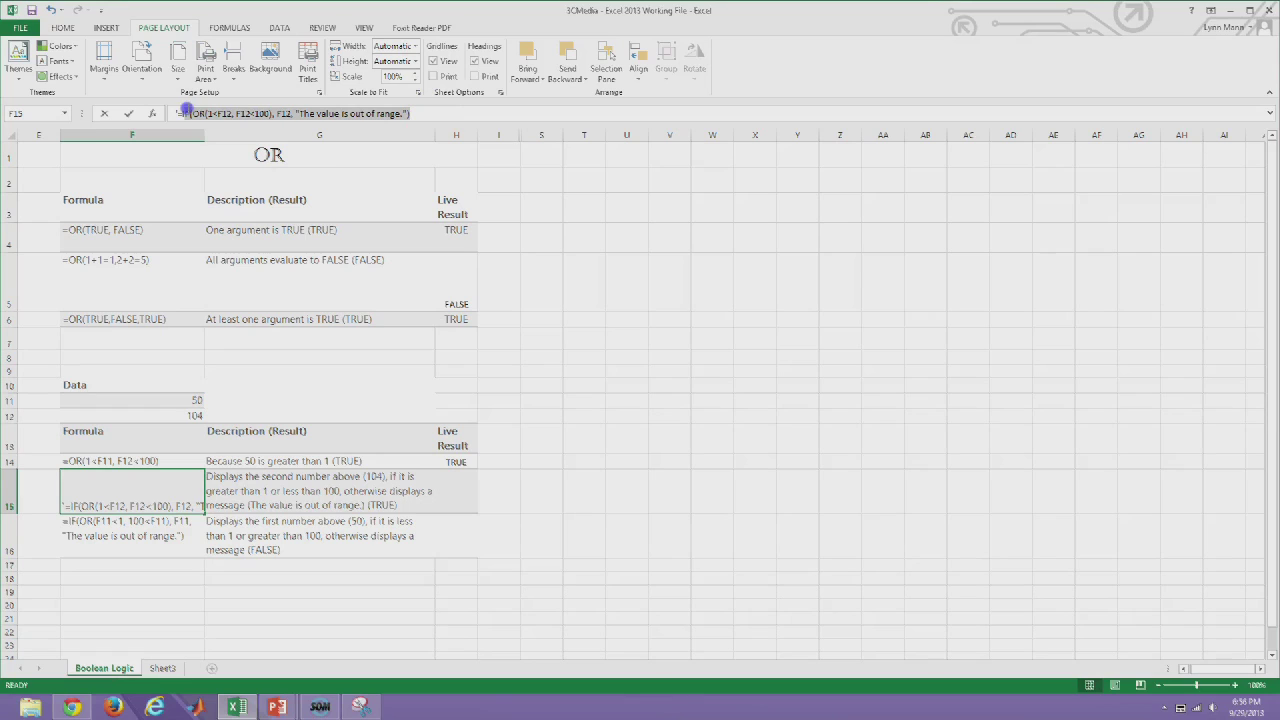
pyautogui.press('BackSpace')
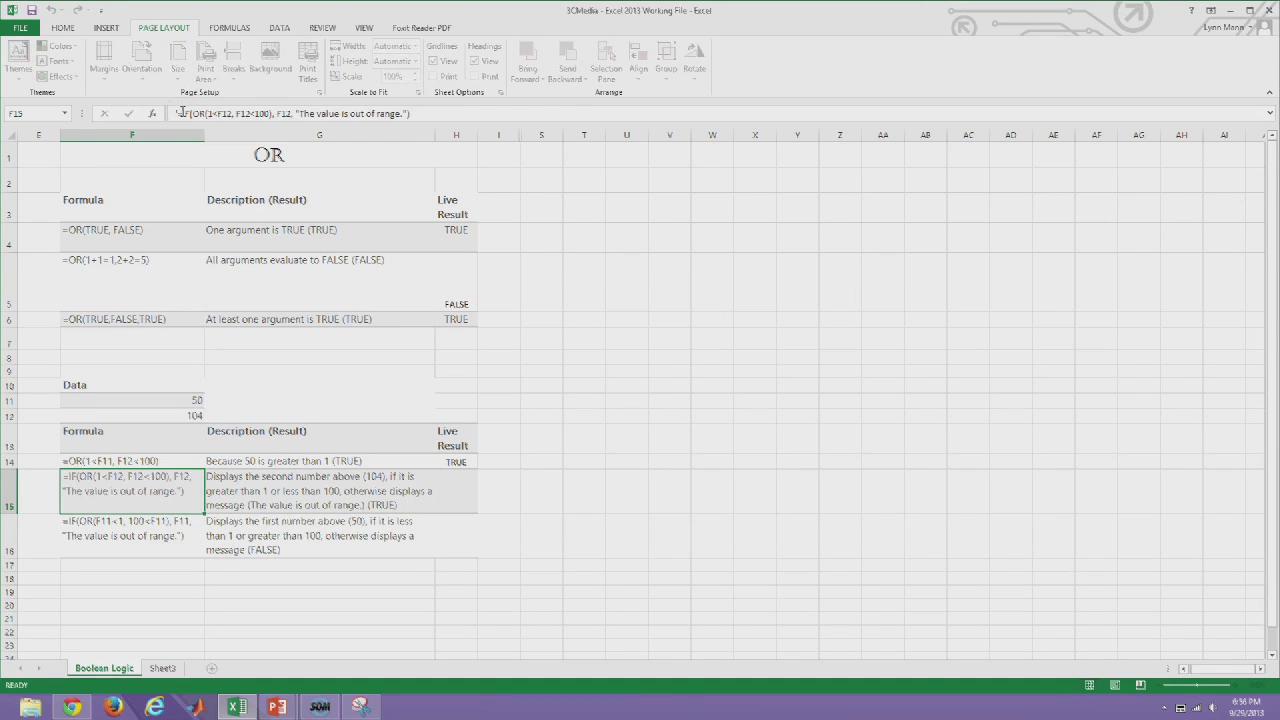
pyautogui.press('Return')
pyautogui.click(468, 500)
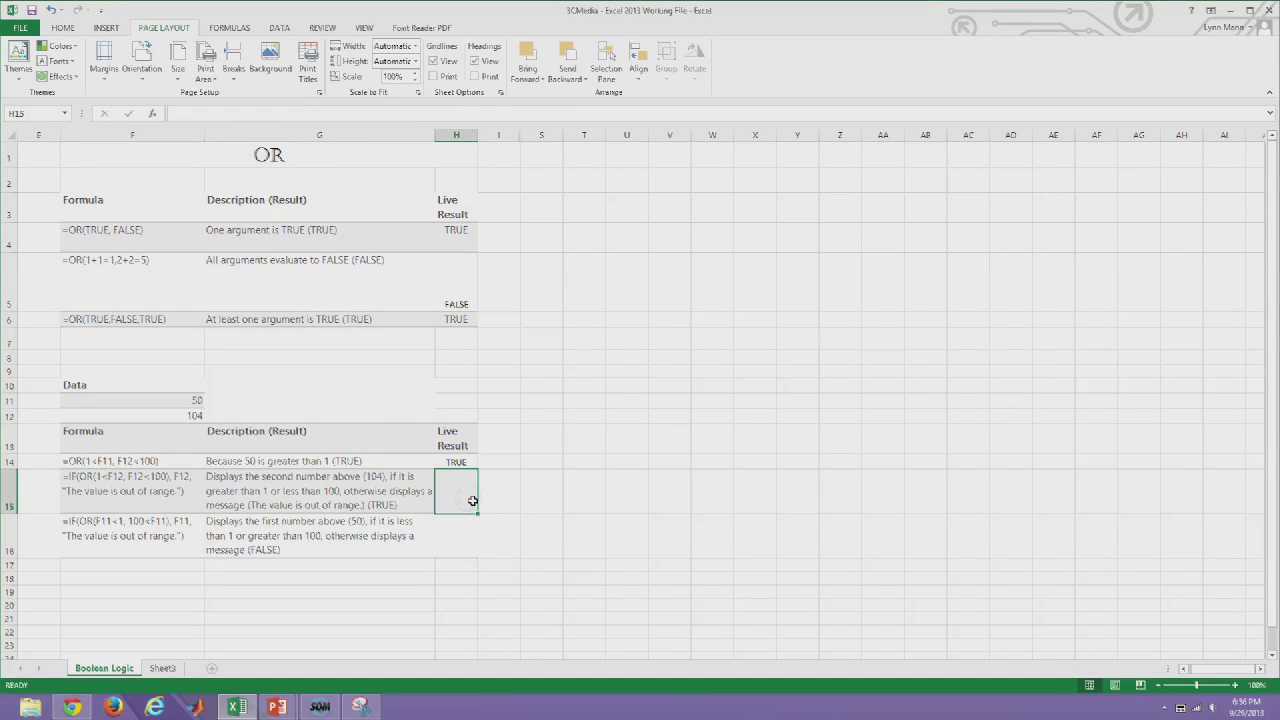
pyautogui.write('=IF(OR(1<F12, F12<100), F12, "The value is out of range.")')
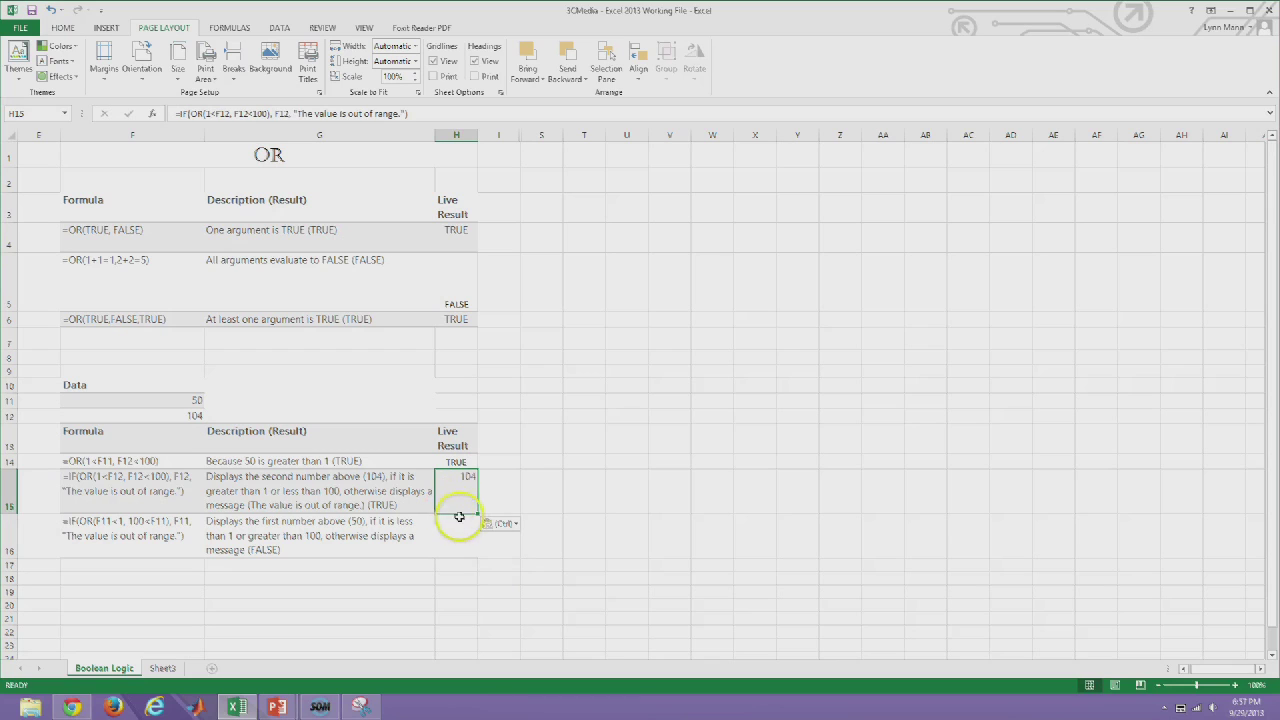
# Widen column H to fit the formulas and commit H15 so it returns 104
pyautogui.doubleClick(457, 491)
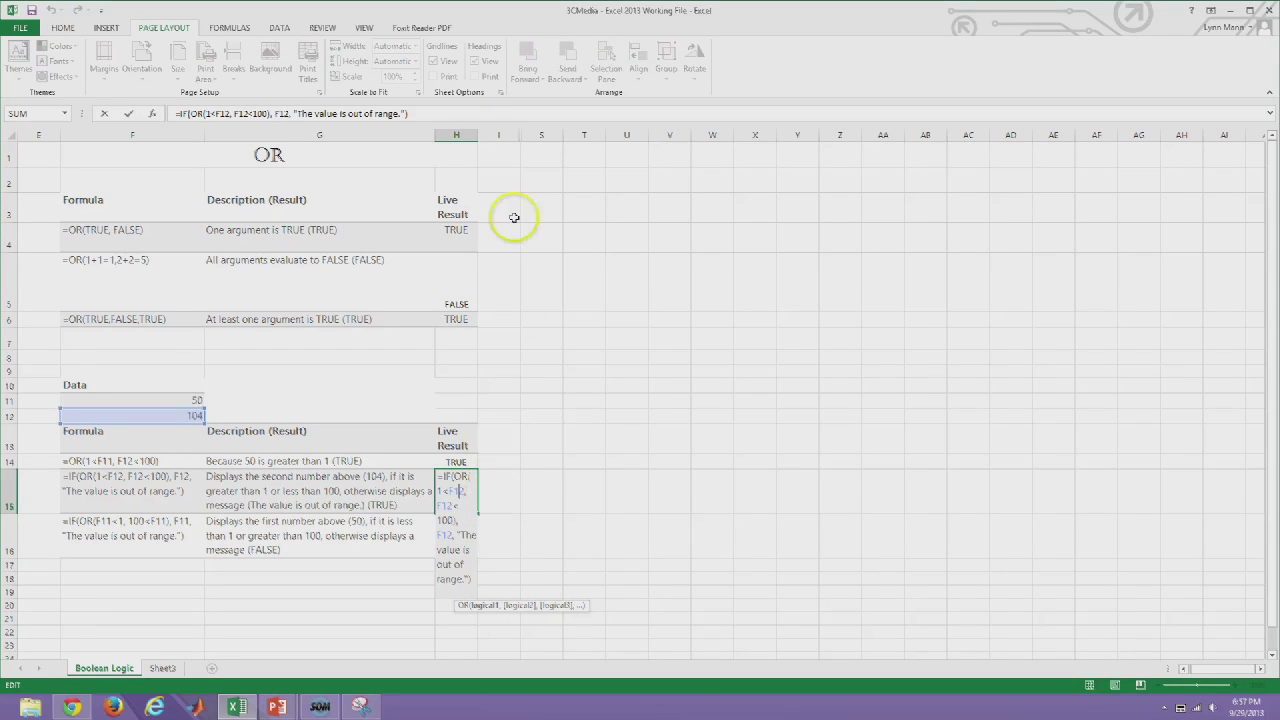
pyautogui.click(480, 131)
pyautogui.moveTo(520, 135); pyautogui.dragTo(528, 135)
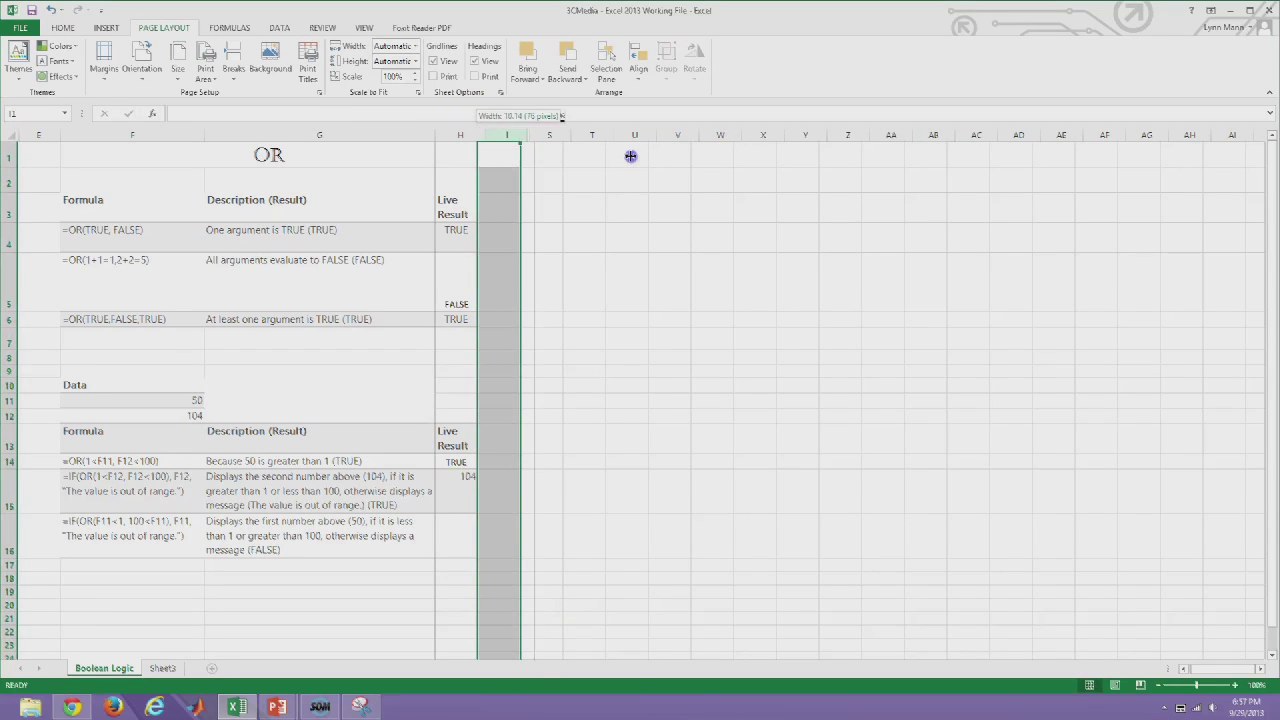
pyautogui.moveTo(631, 156); pyautogui.dragTo(631, 160)
pyautogui.doubleClick(497, 494)
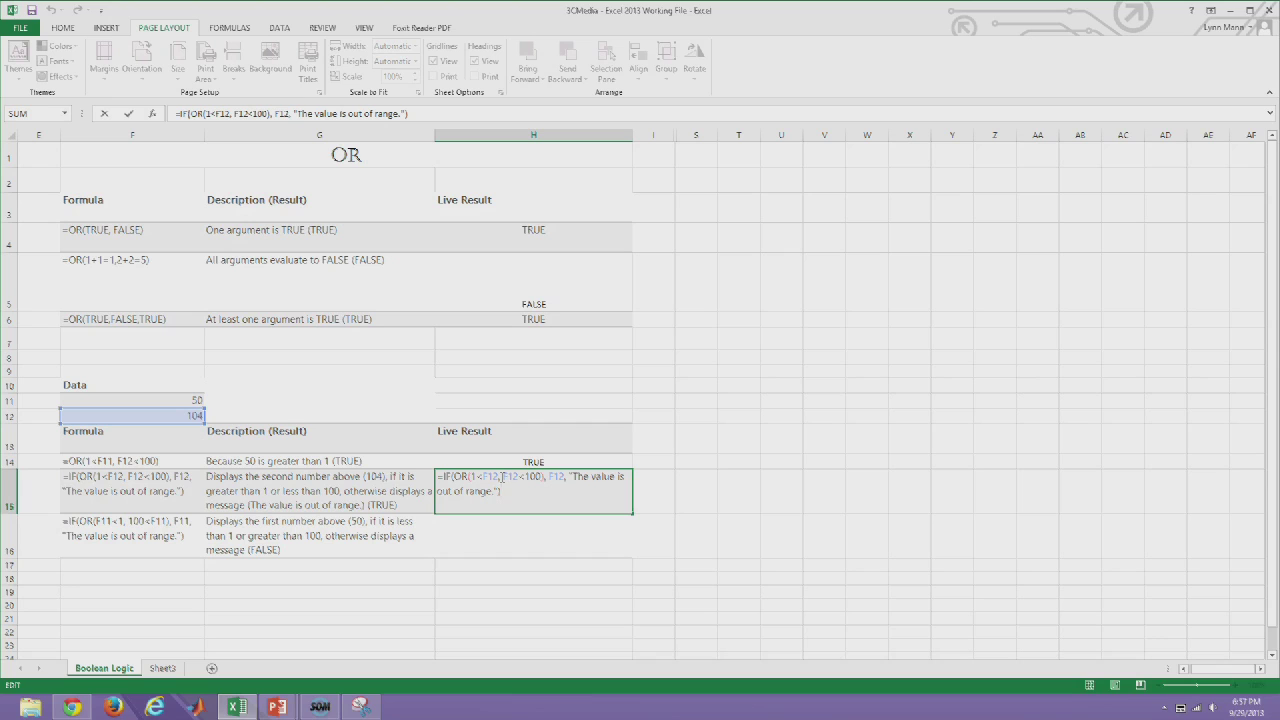
pyautogui.click(508, 478)
pyautogui.click(456, 477)
pyautogui.moveTo(456, 477); pyautogui.dragTo(545, 477)
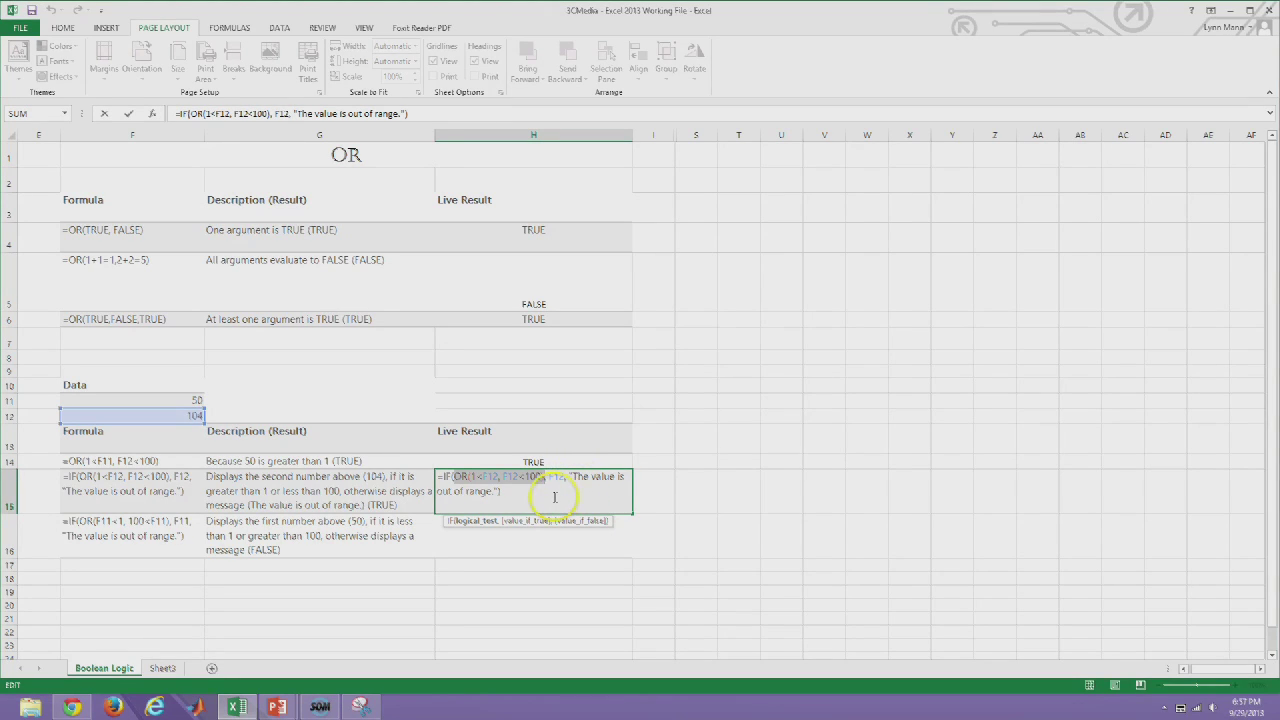
pyautogui.press('Return')
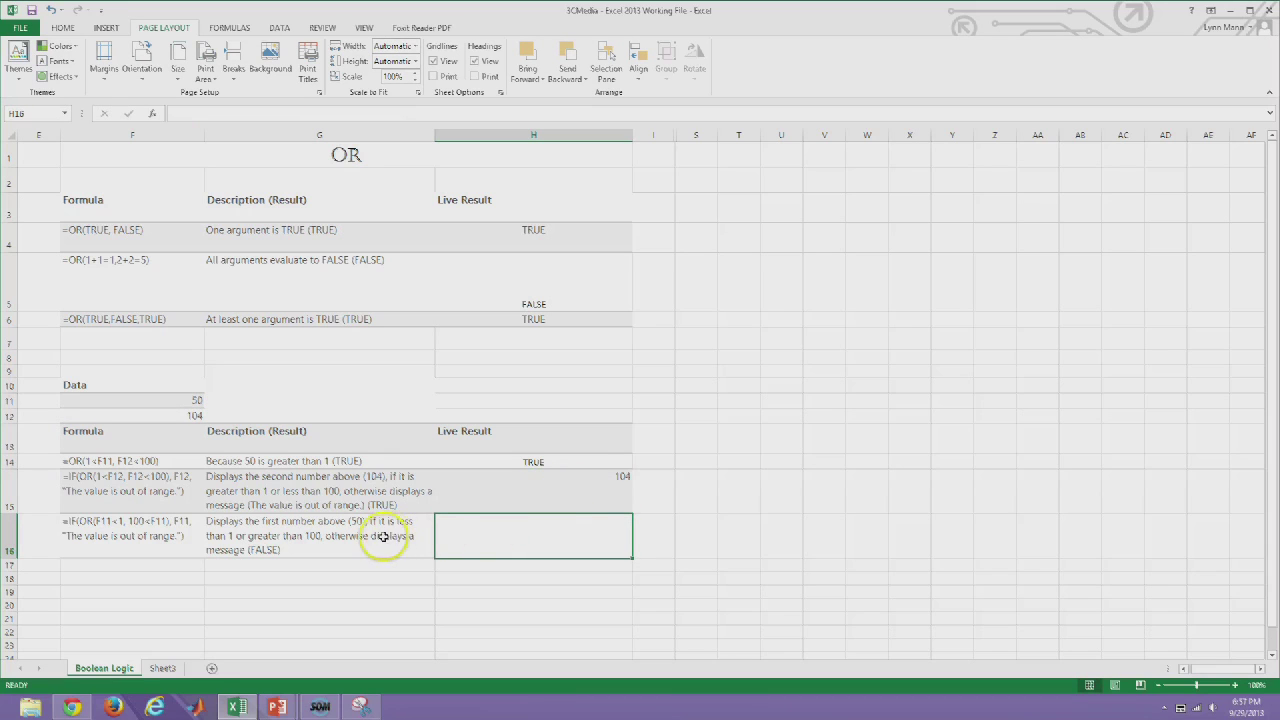
# Copy F16's IF(OR) formula into H16 so it shows "The value is out of range."
pyautogui.click(172, 540)
pyautogui.moveTo(410, 113); pyautogui.dragTo(178, 113)
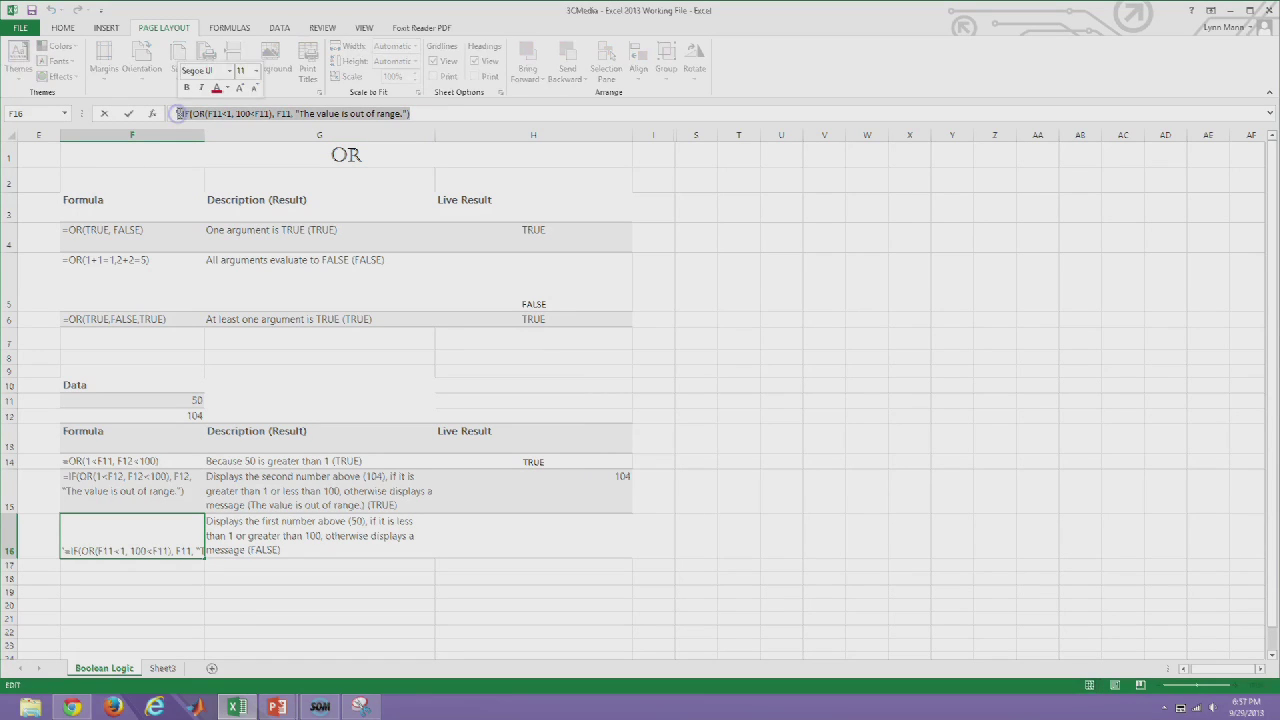
pyautogui.write("'c")
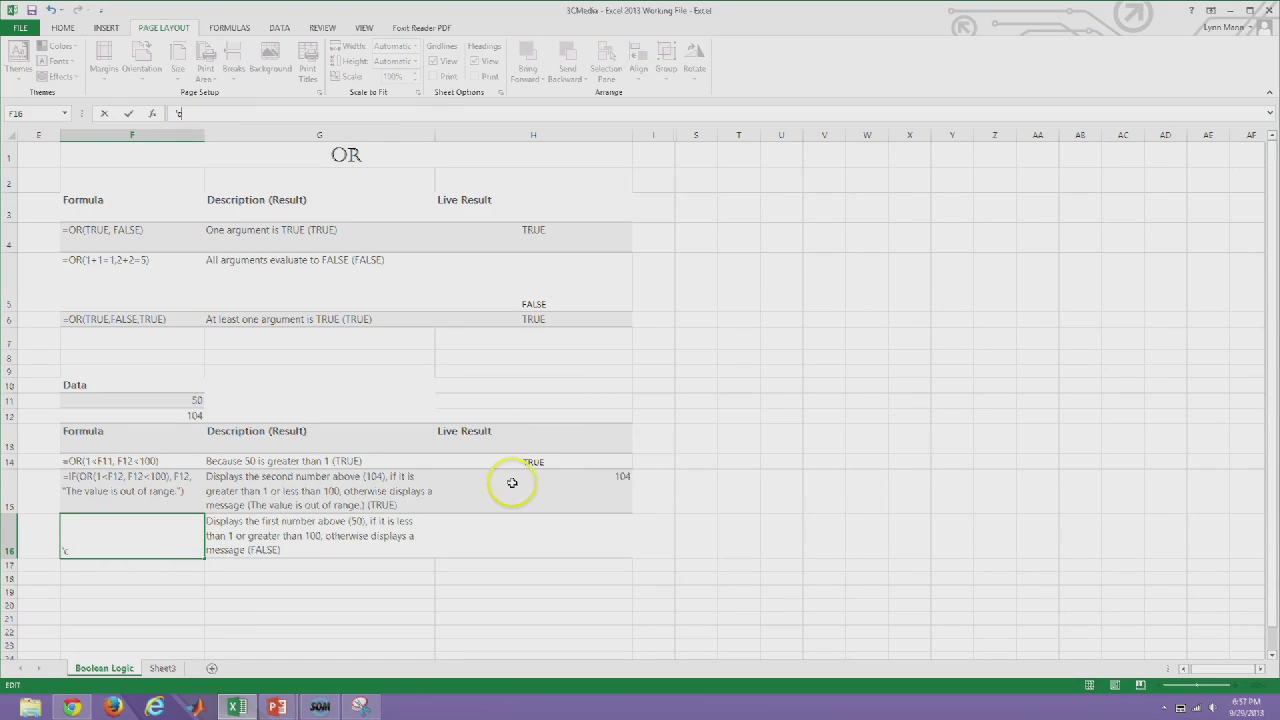
pyautogui.hotkey('ctrl', 'z')
pyautogui.hotkey('ctrl', 'c')
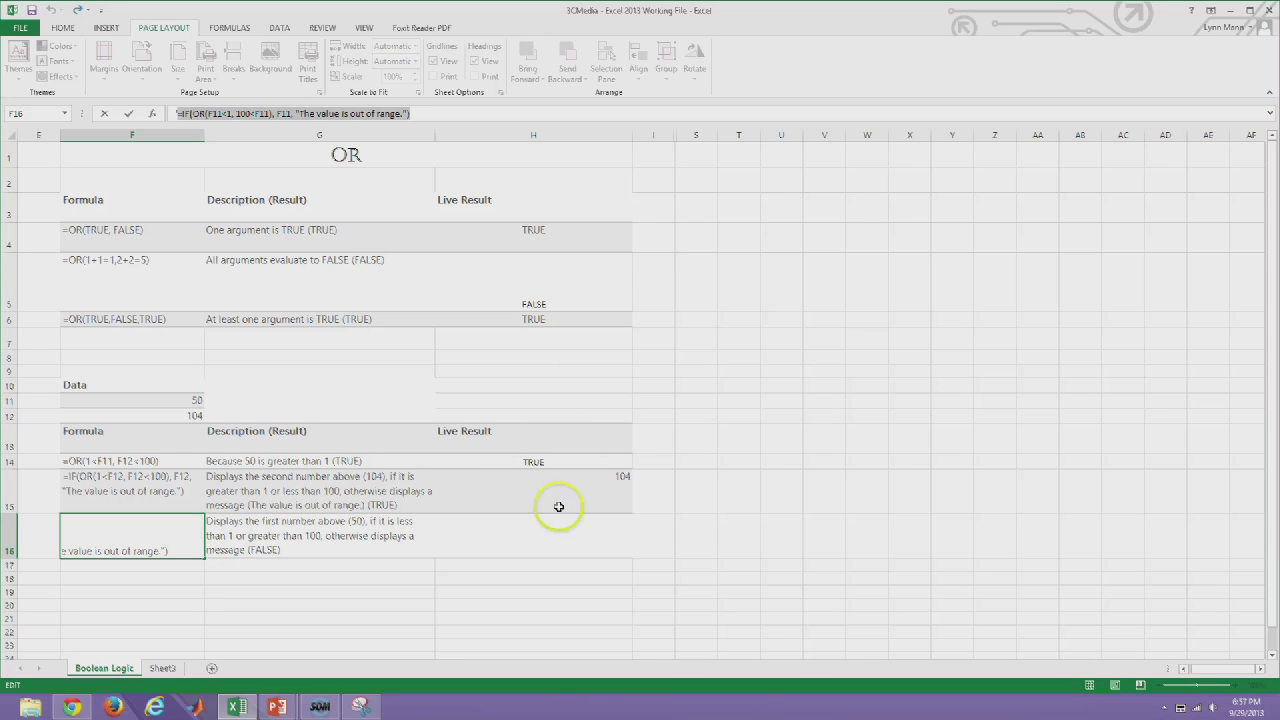
pyautogui.press('Return')
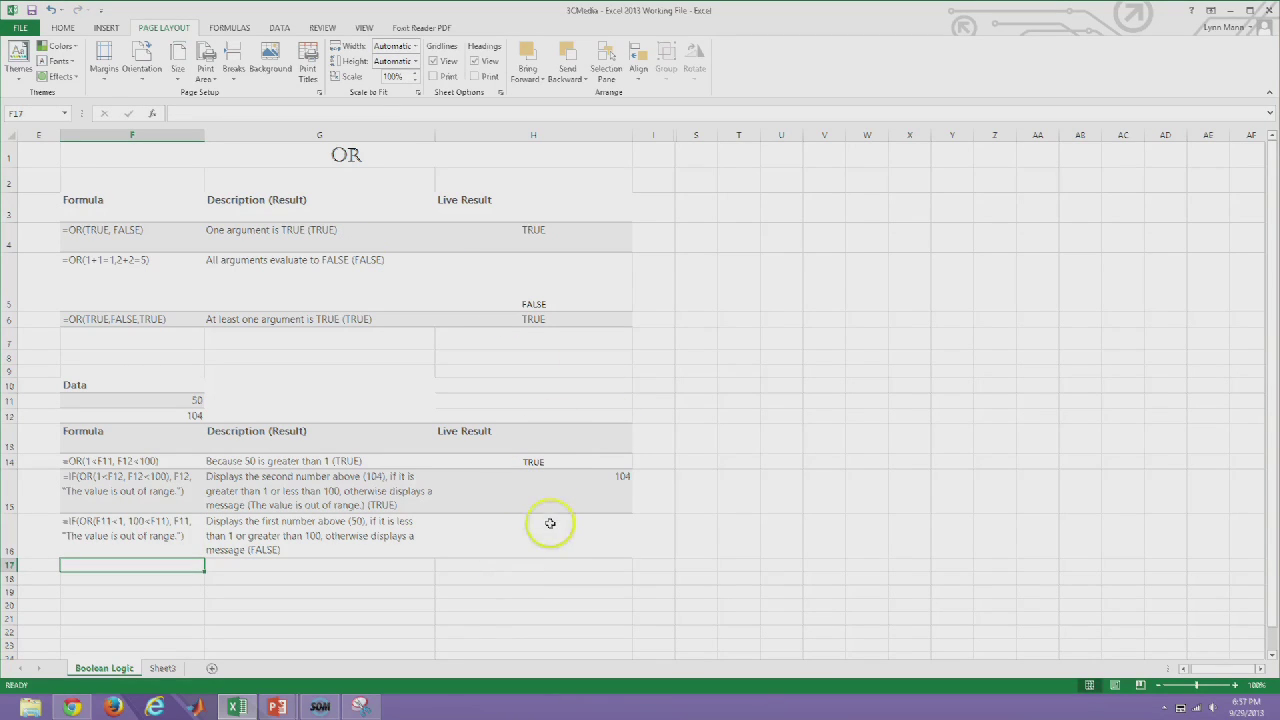
pyautogui.click(557, 528)
pyautogui.doubleClick(557, 528)
pyautogui.hotkey('ctrl', 'v')
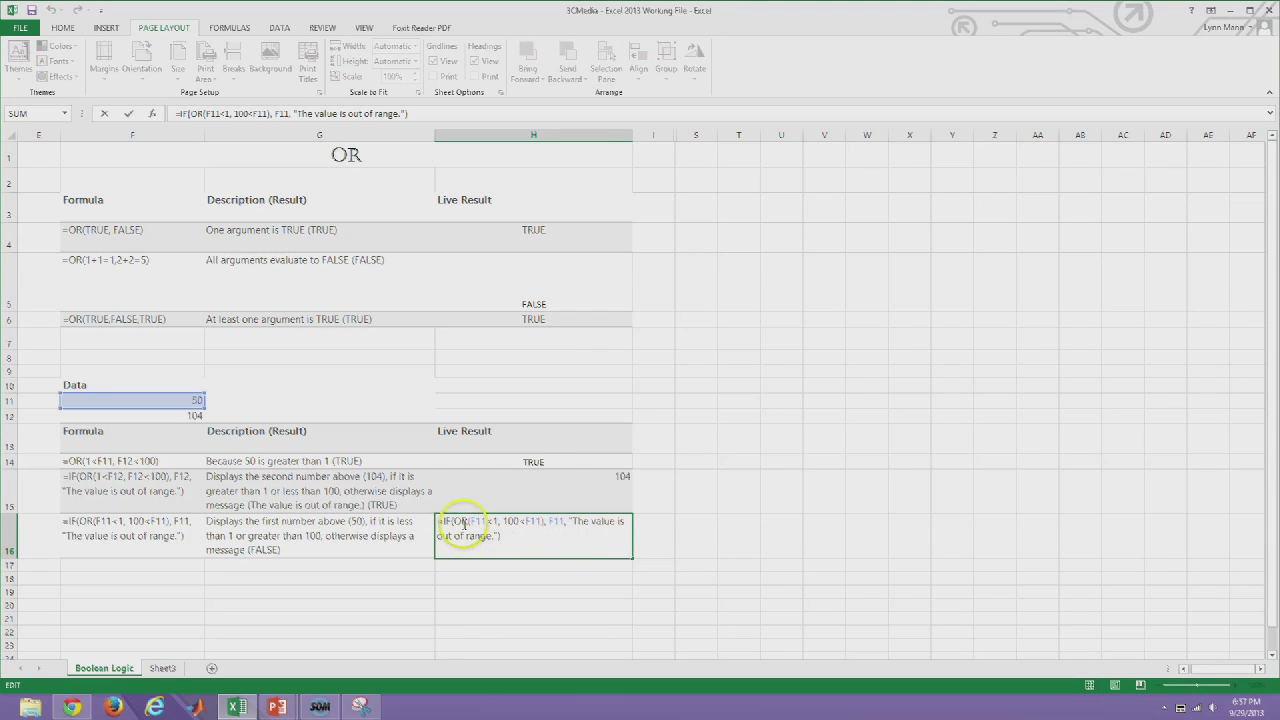
pyautogui.moveTo(463, 521); pyautogui.dragTo(544, 521)
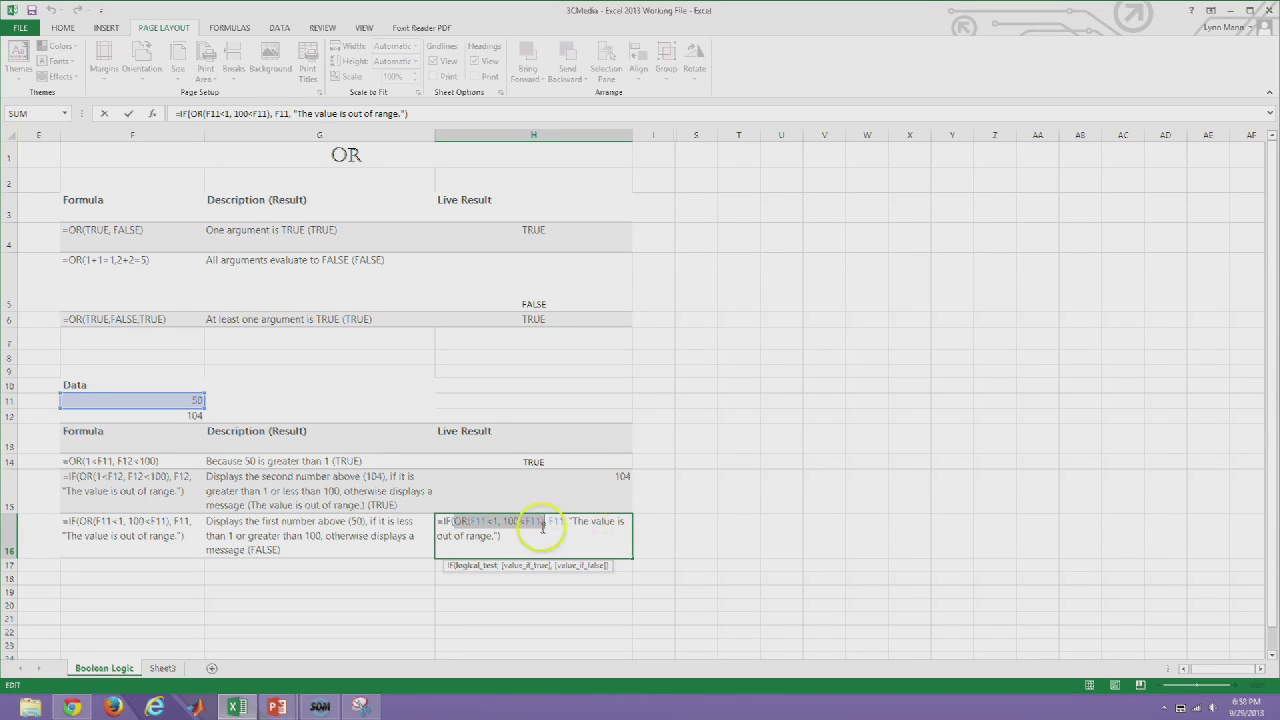
pyautogui.press('Return')
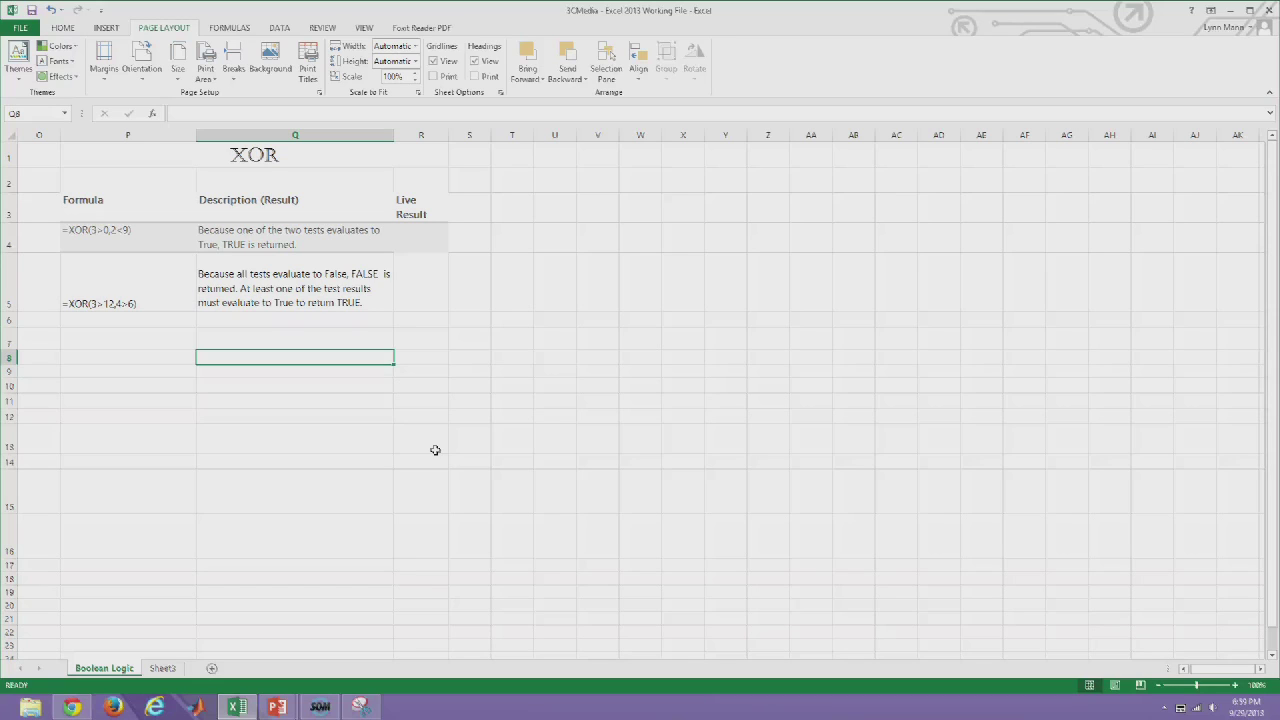
# Enter =XOR(3>0,2<9) in R4 and =XOR(3>12,4>6) in R5, both showing FALSE
pyautogui.click(424, 238)
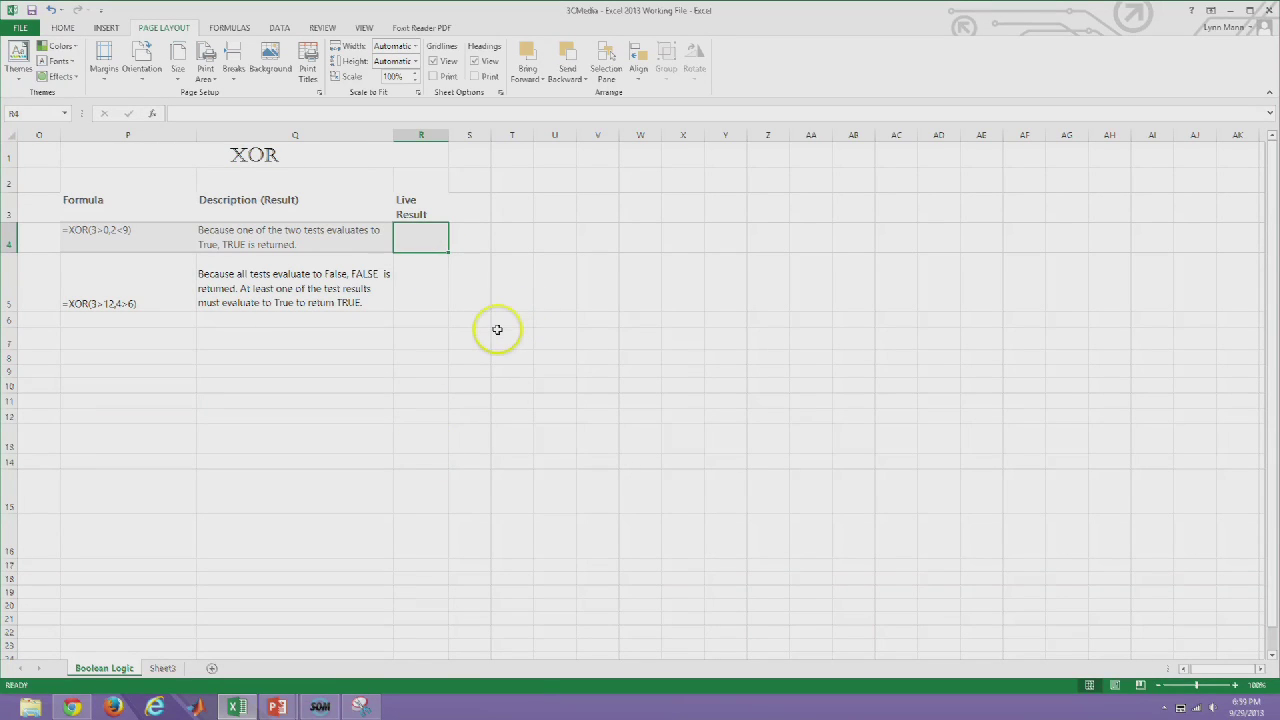
pyautogui.write('=xor(')
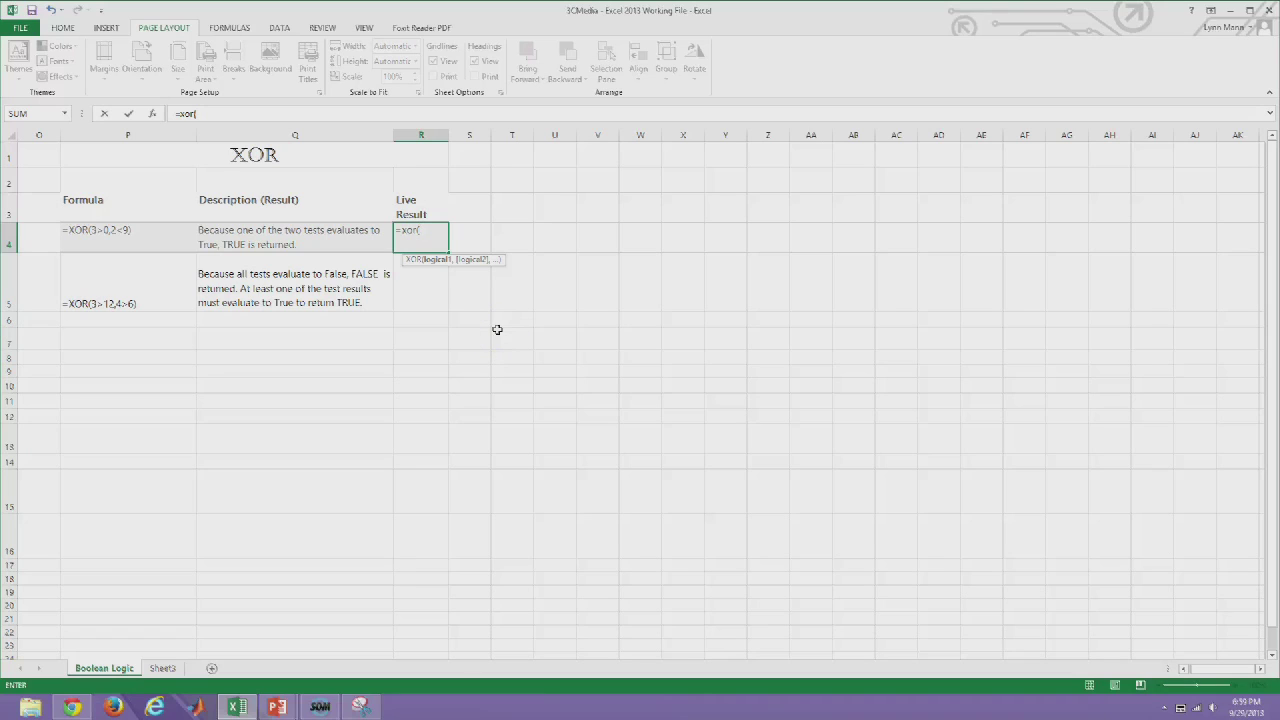
pyautogui.write('3>0,2<9')
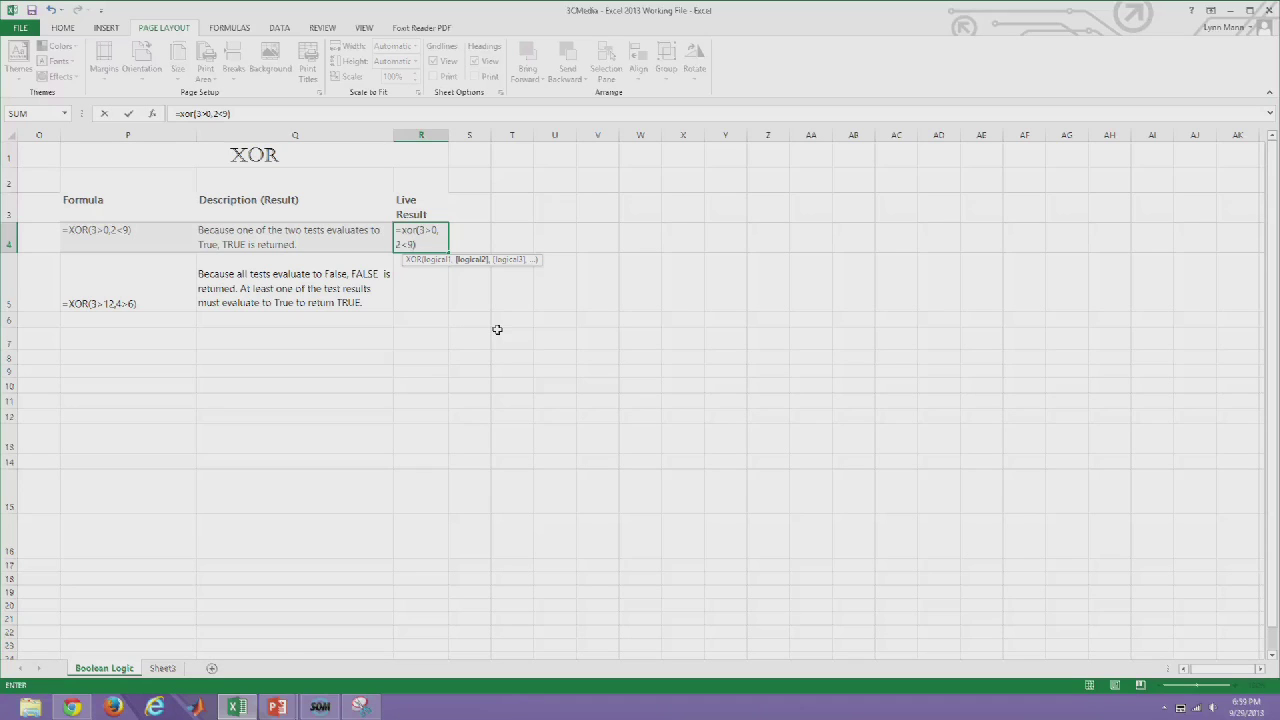
pyautogui.write(')')
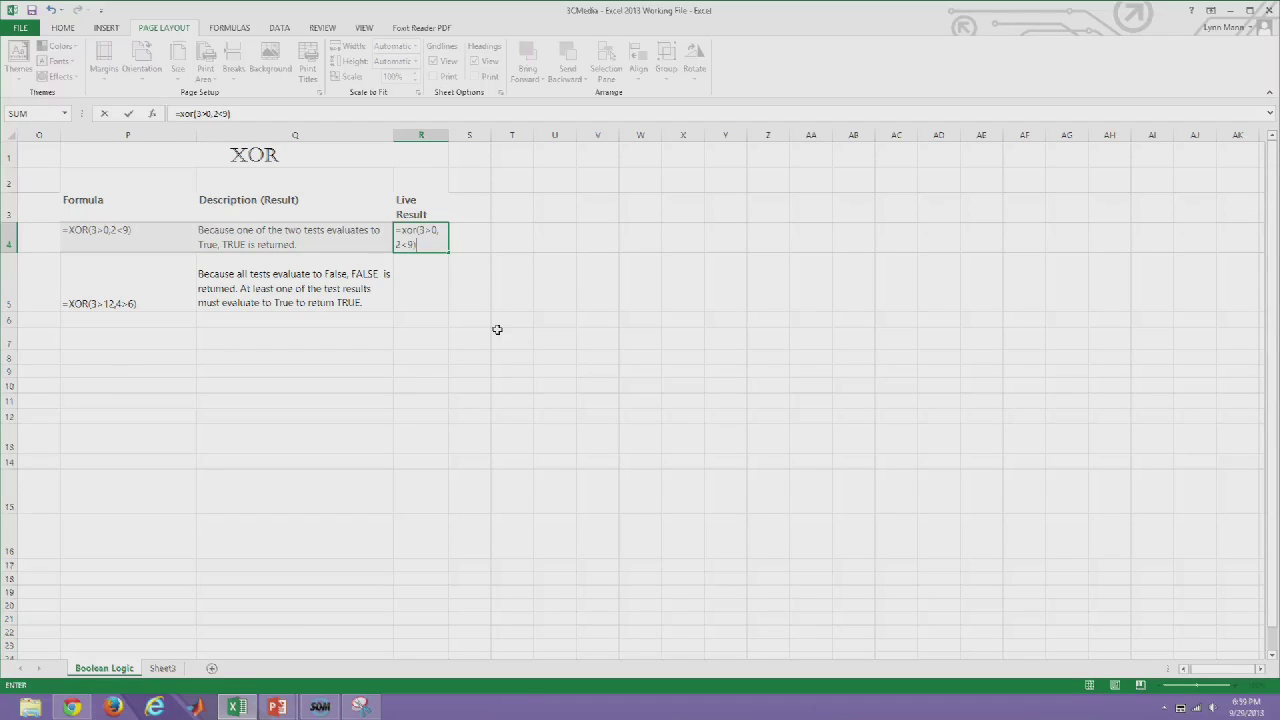
pyautogui.press('Return')
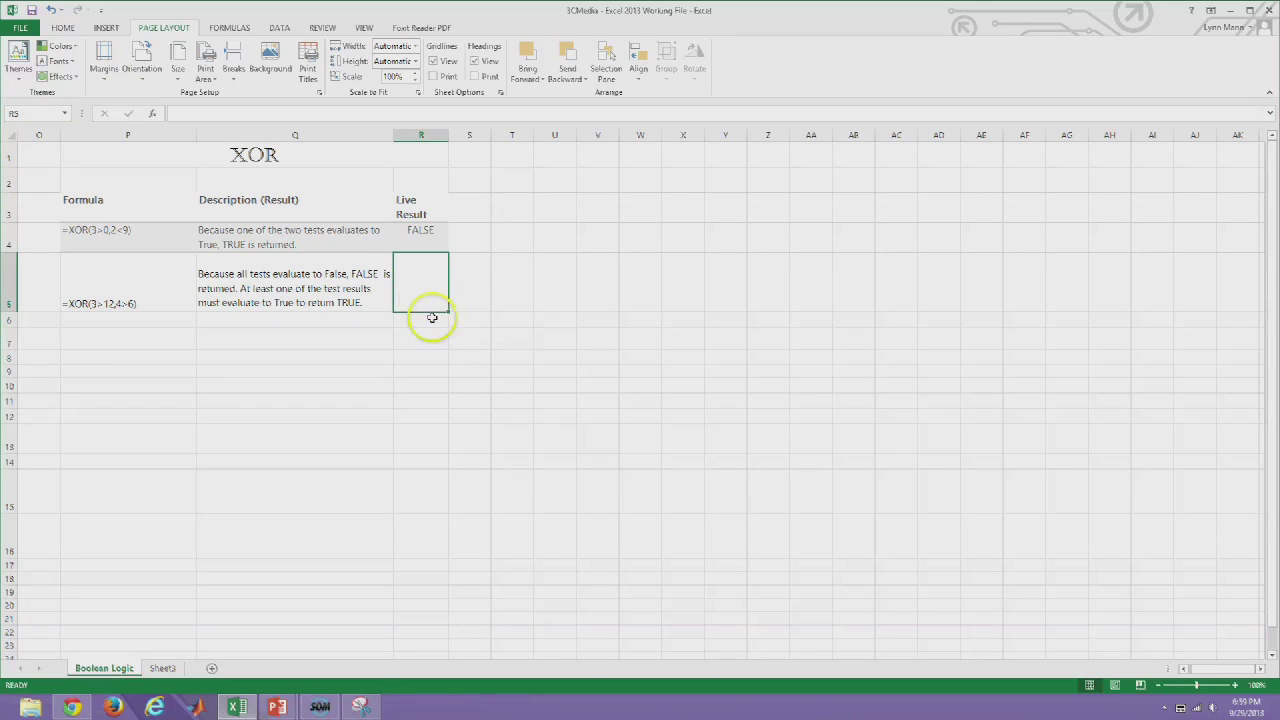
pyautogui.write('=')
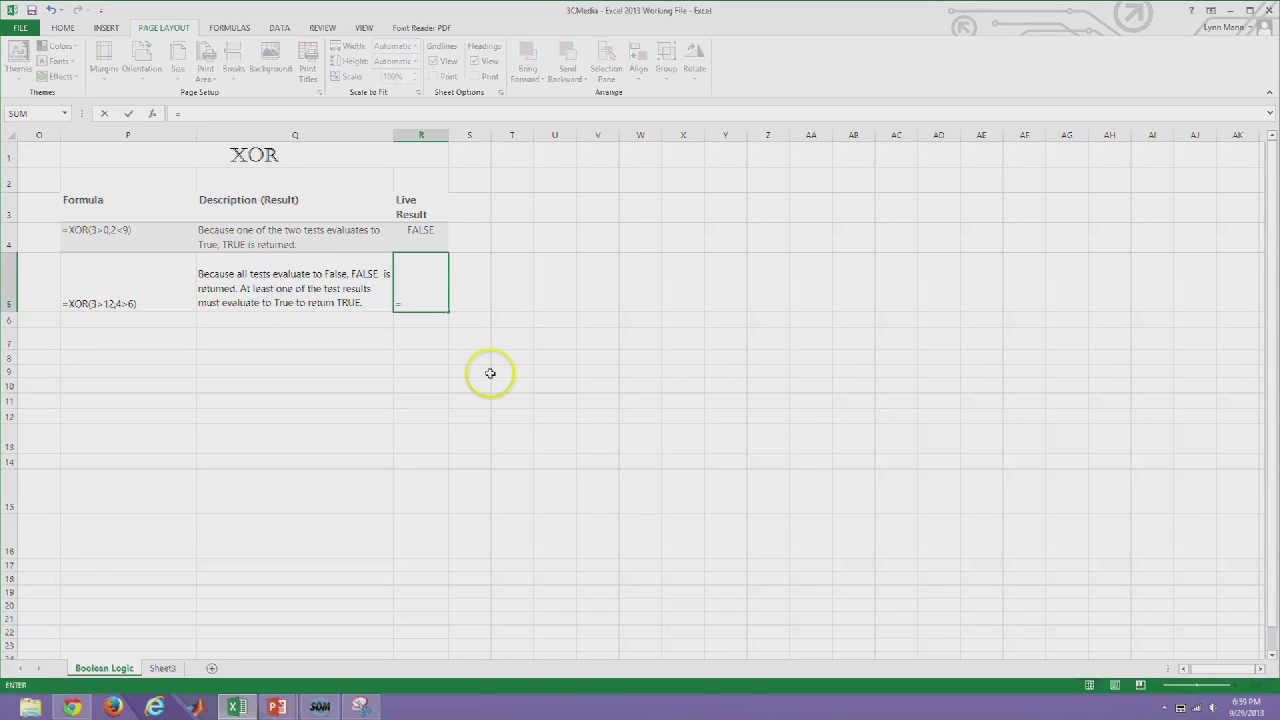
pyautogui.write('xor(')
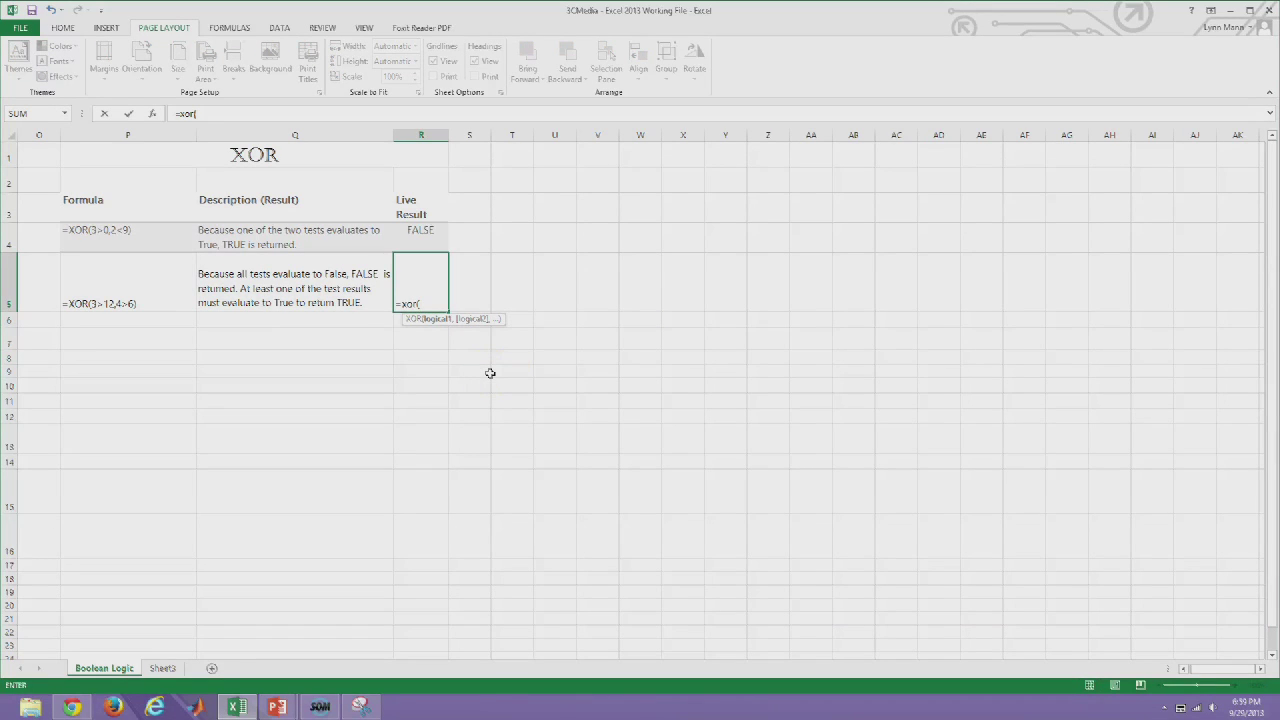
pyautogui.write('3>12,4>')
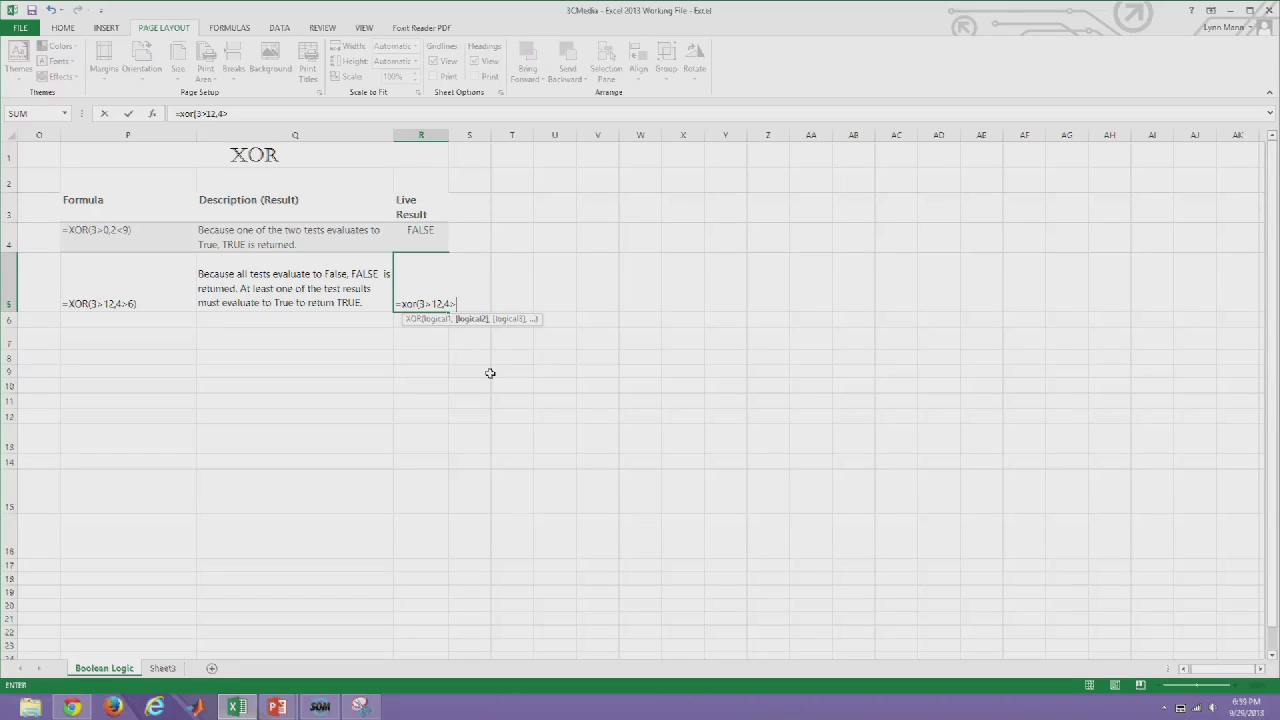
pyautogui.write('6')
pyautogui.press('Return')
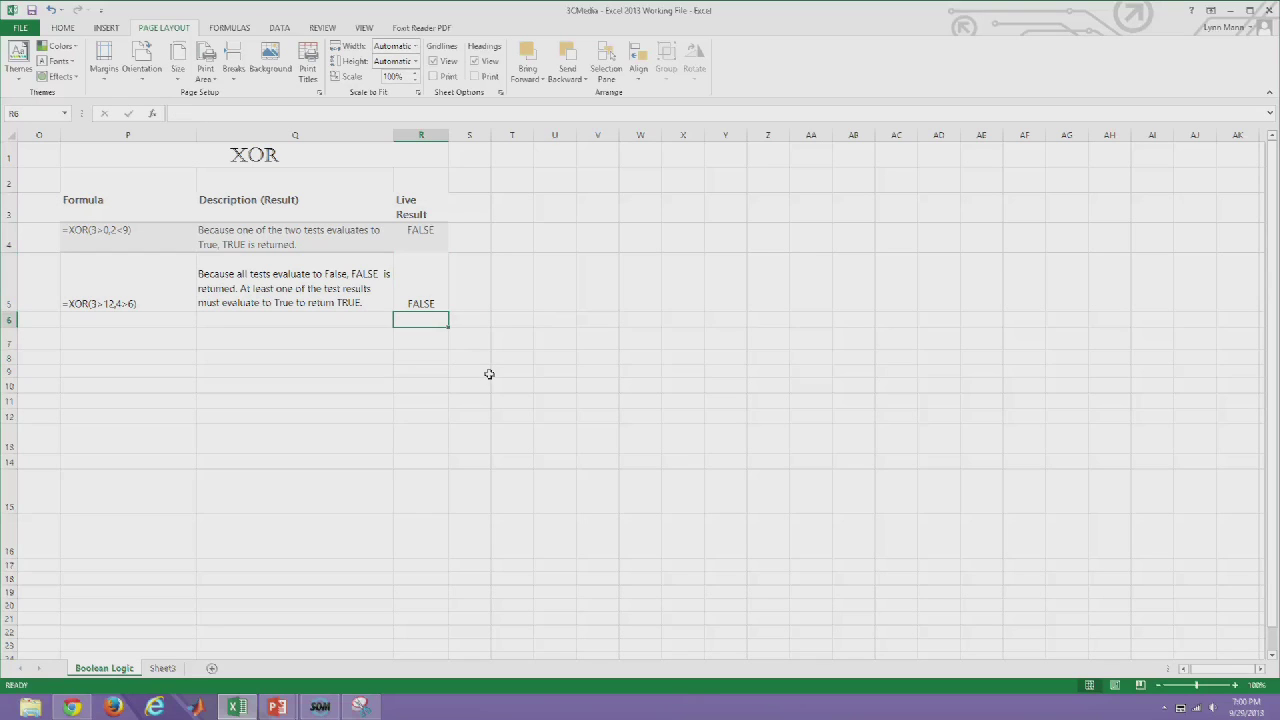
# Enter =xor(3<10,8>20) in R6 and =xor(3<9,9<8,8<7,7<6) in R7, both returning TRUE
pyautogui.write('=xor')
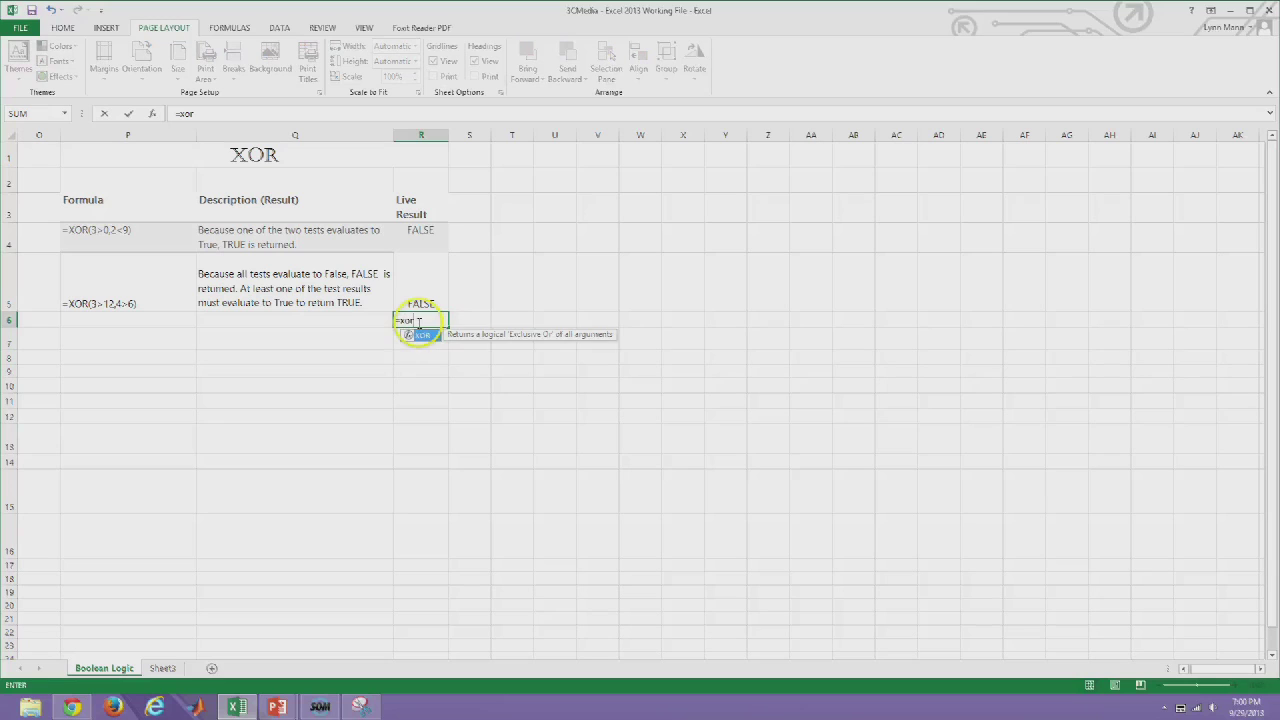
pyautogui.write('(3')
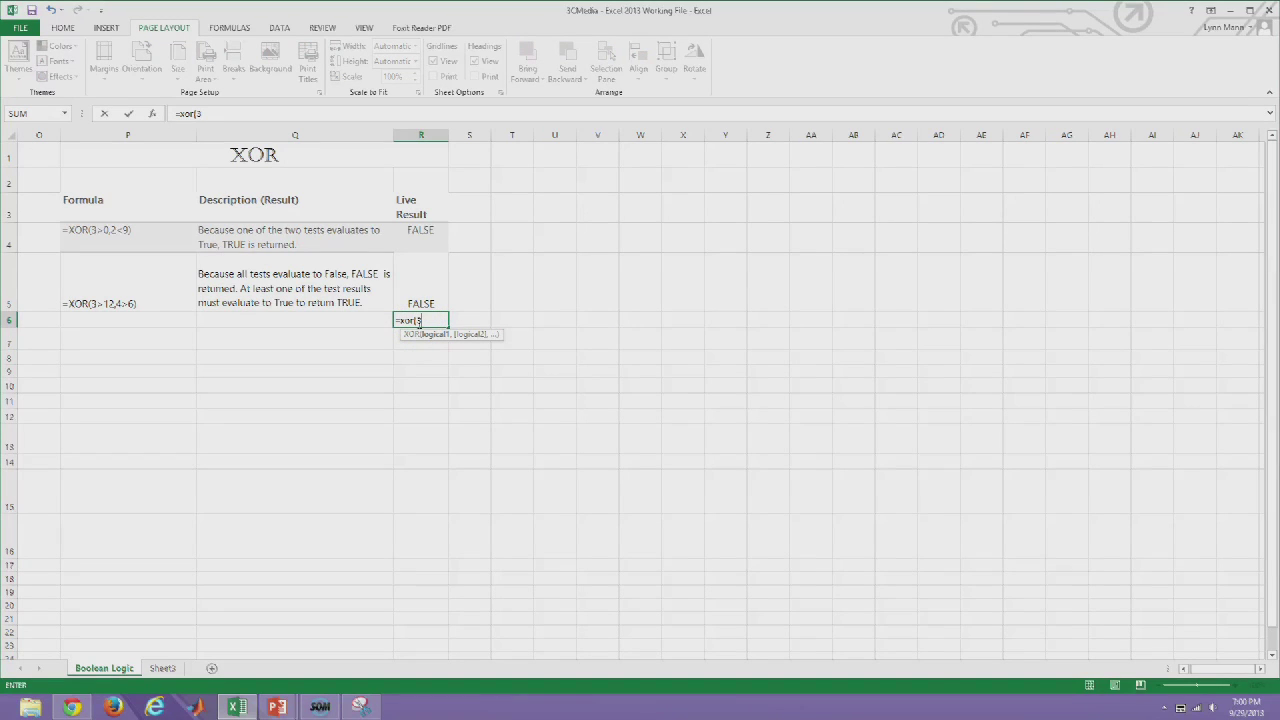
pyautogui.write('<10,8>20')
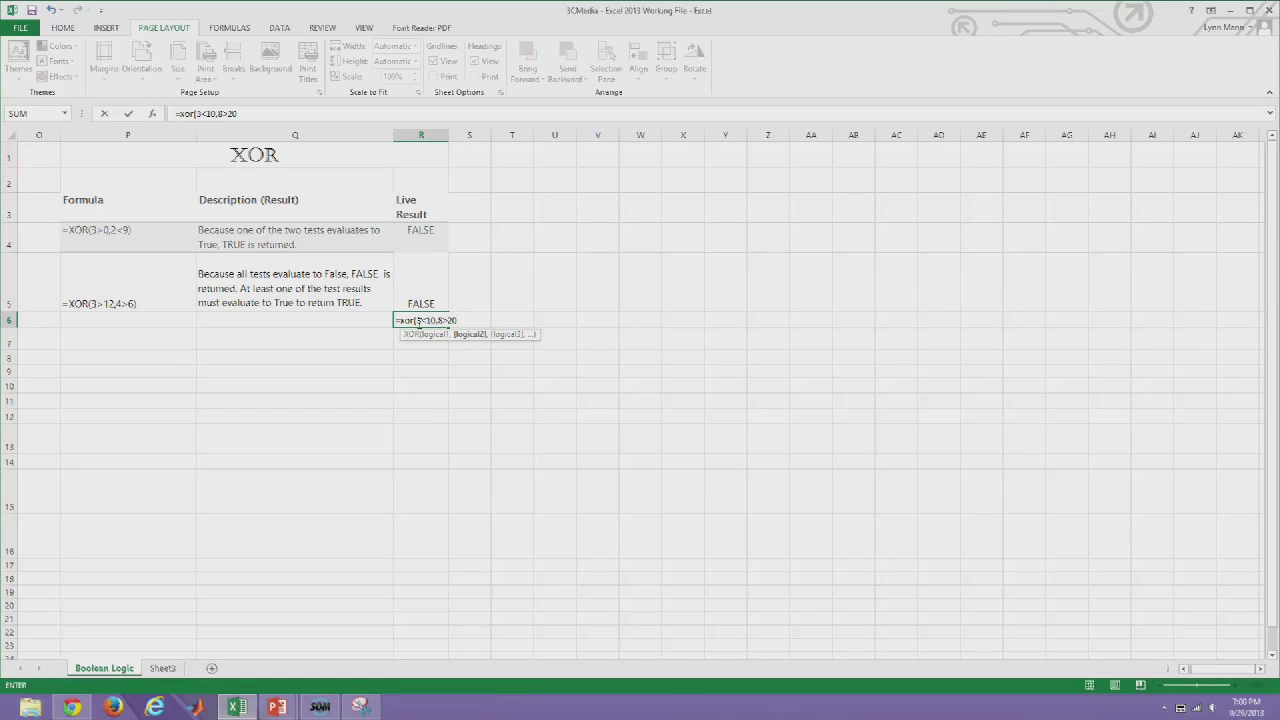
pyautogui.write(')')
pyautogui.press('Return')
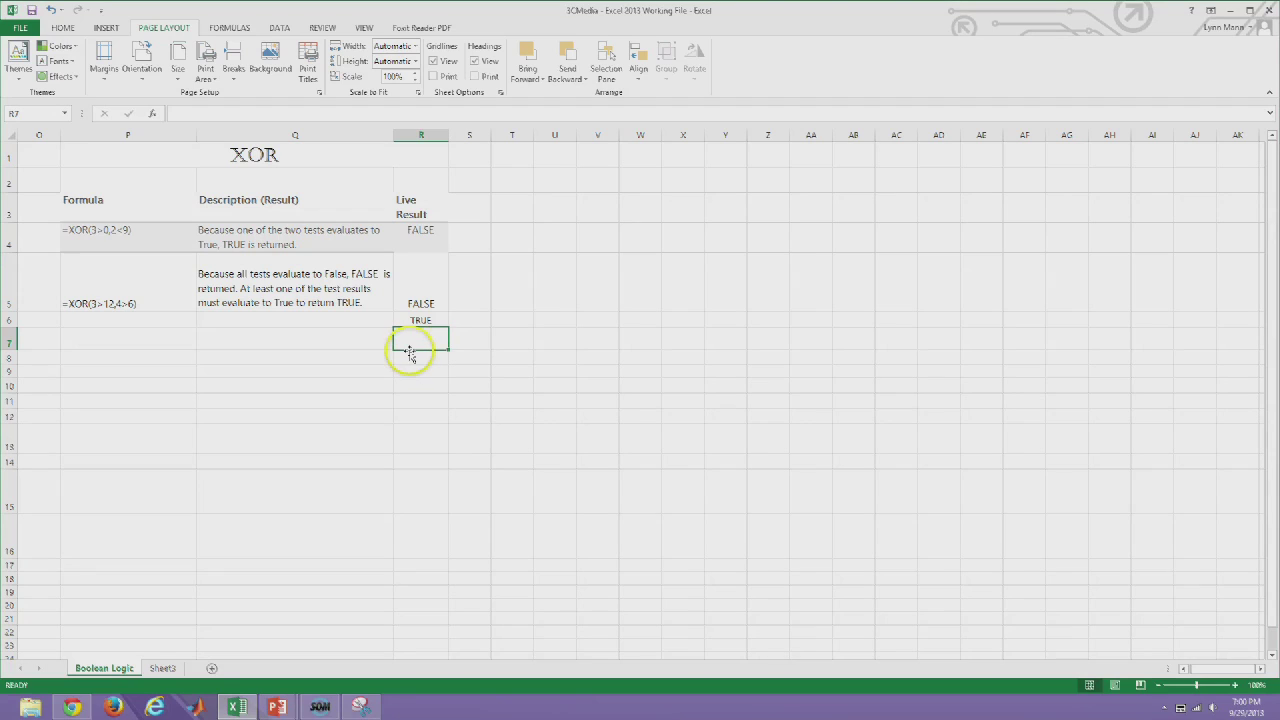
pyautogui.write('=o')
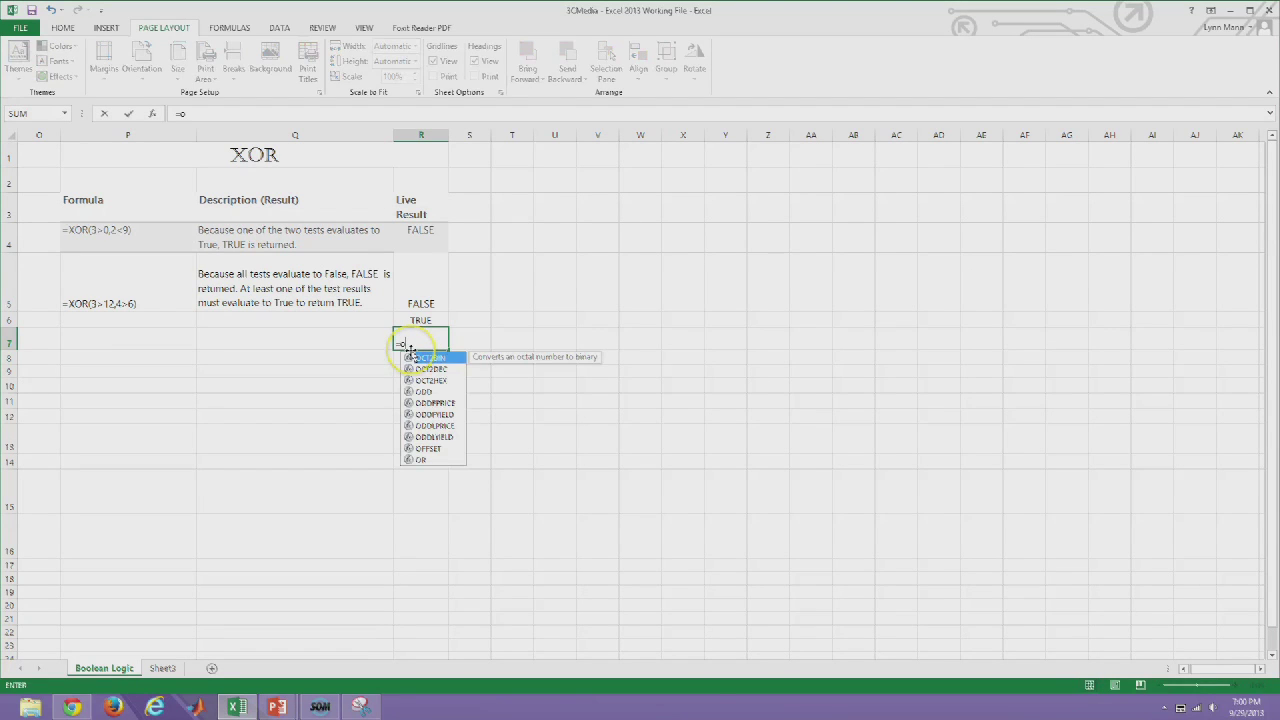
pyautogui.press('BackSpace')
pyautogui.write('xor')
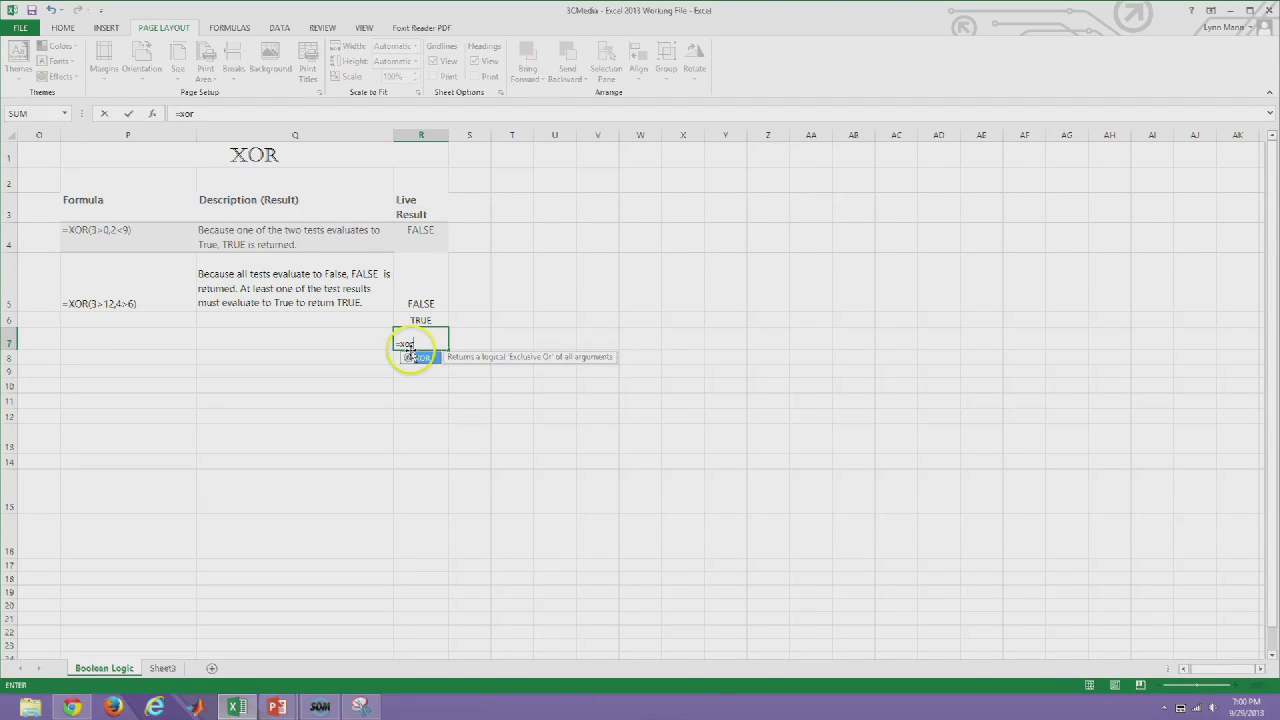
pyautogui.write('(3<9')
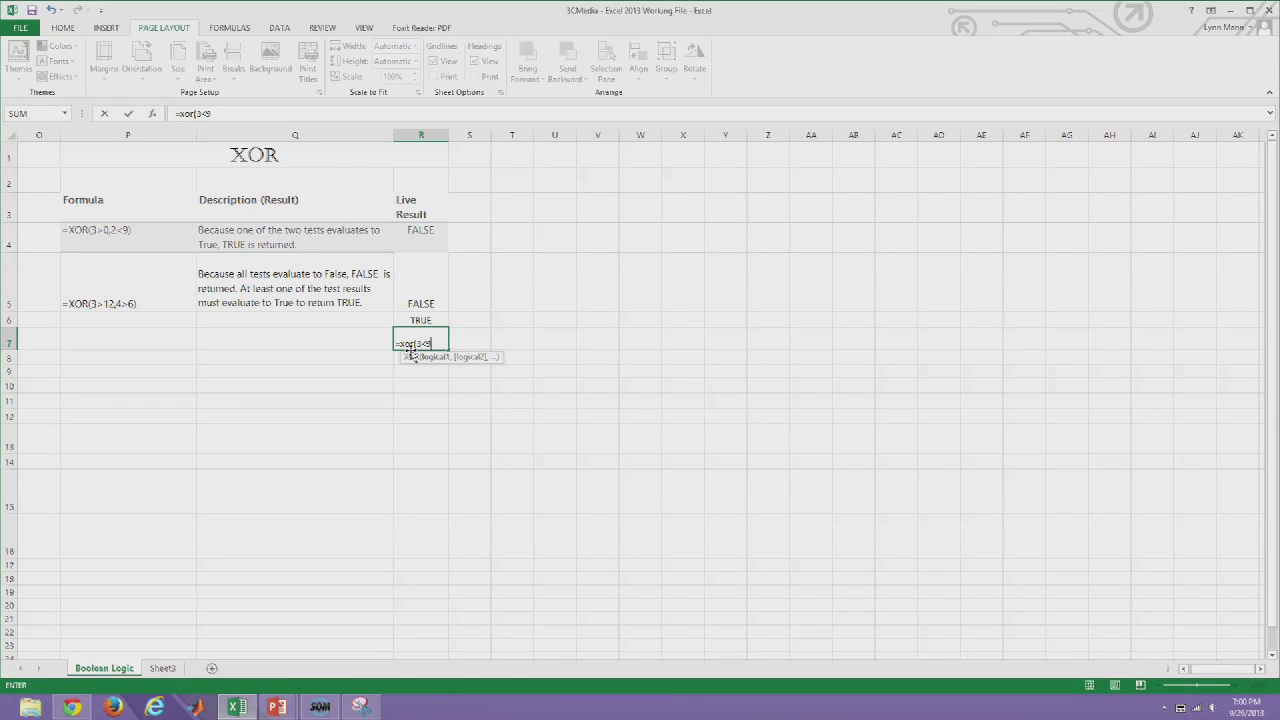
pyautogui.write(',9<8')
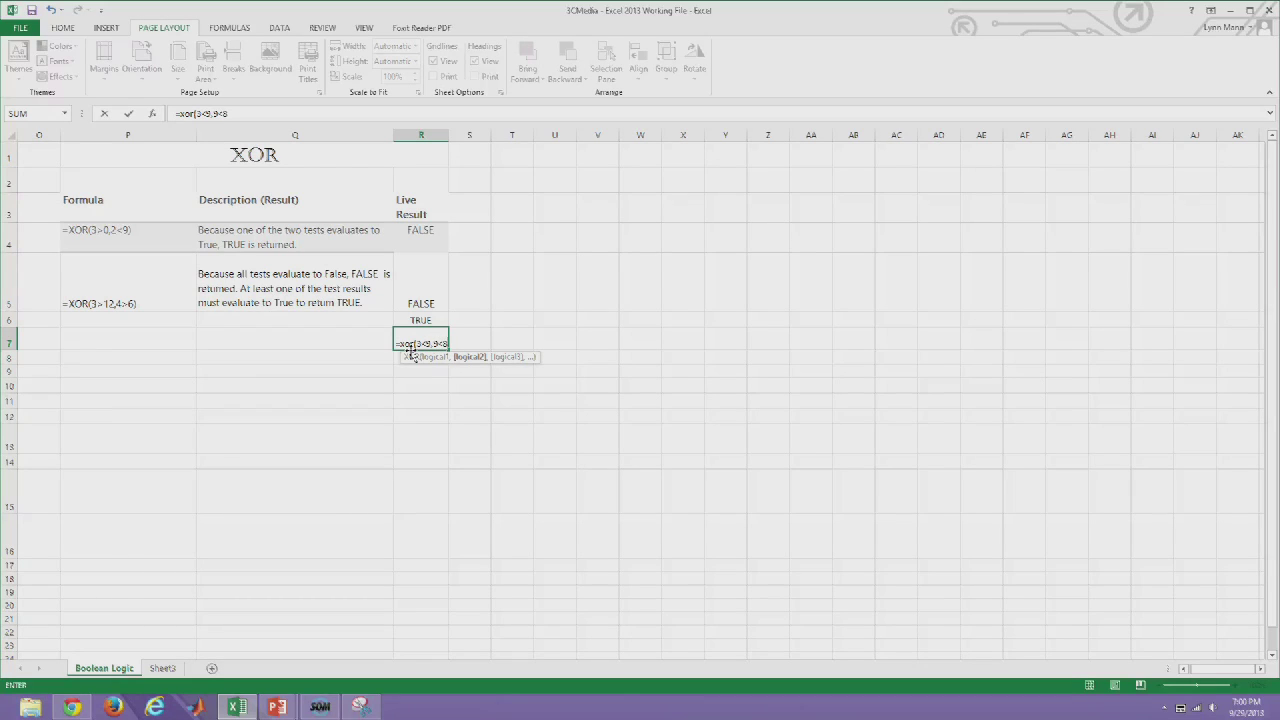
pyautogui.write(',8')
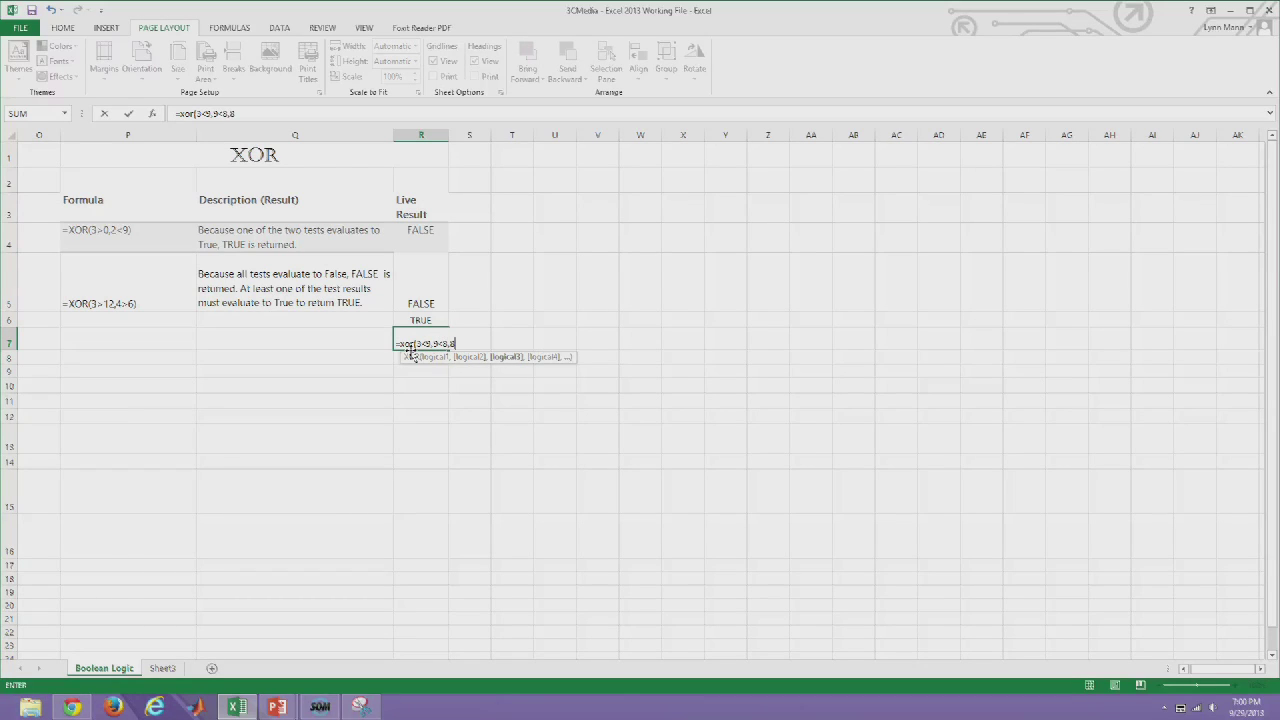
pyautogui.write('<7,7<6')
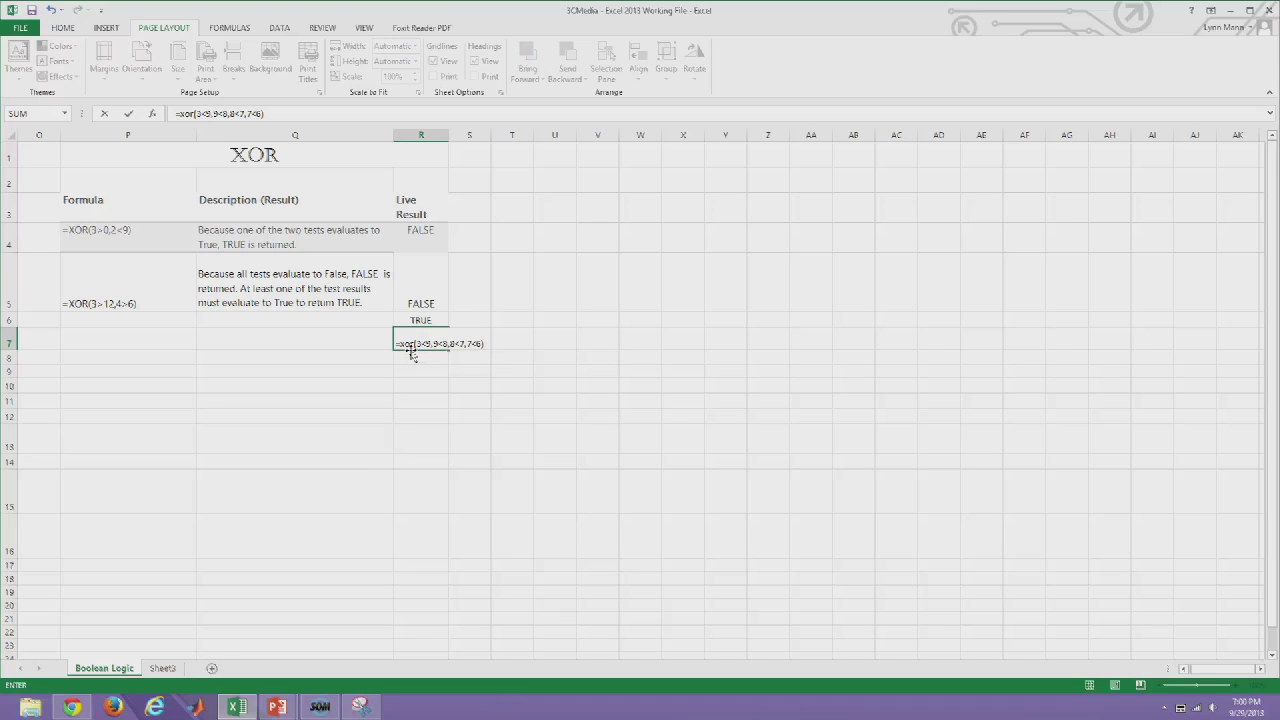
pyautogui.press('Return')
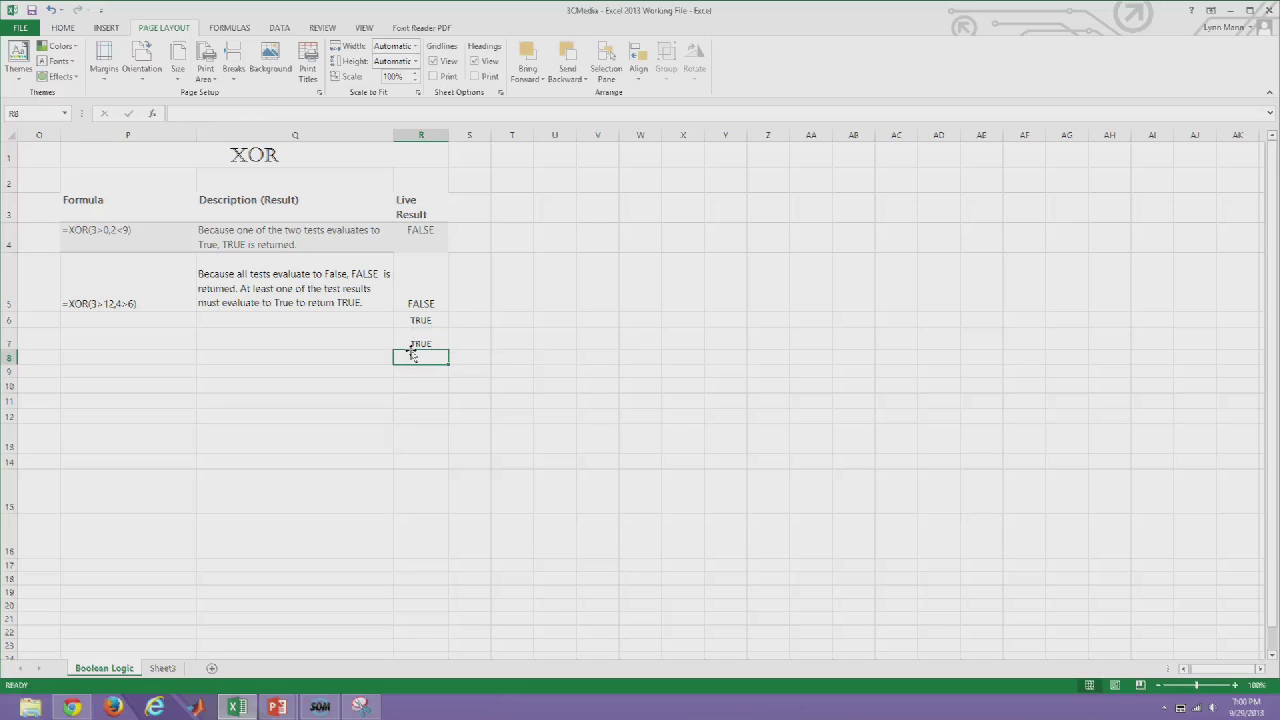
pyautogui.click(415, 368)
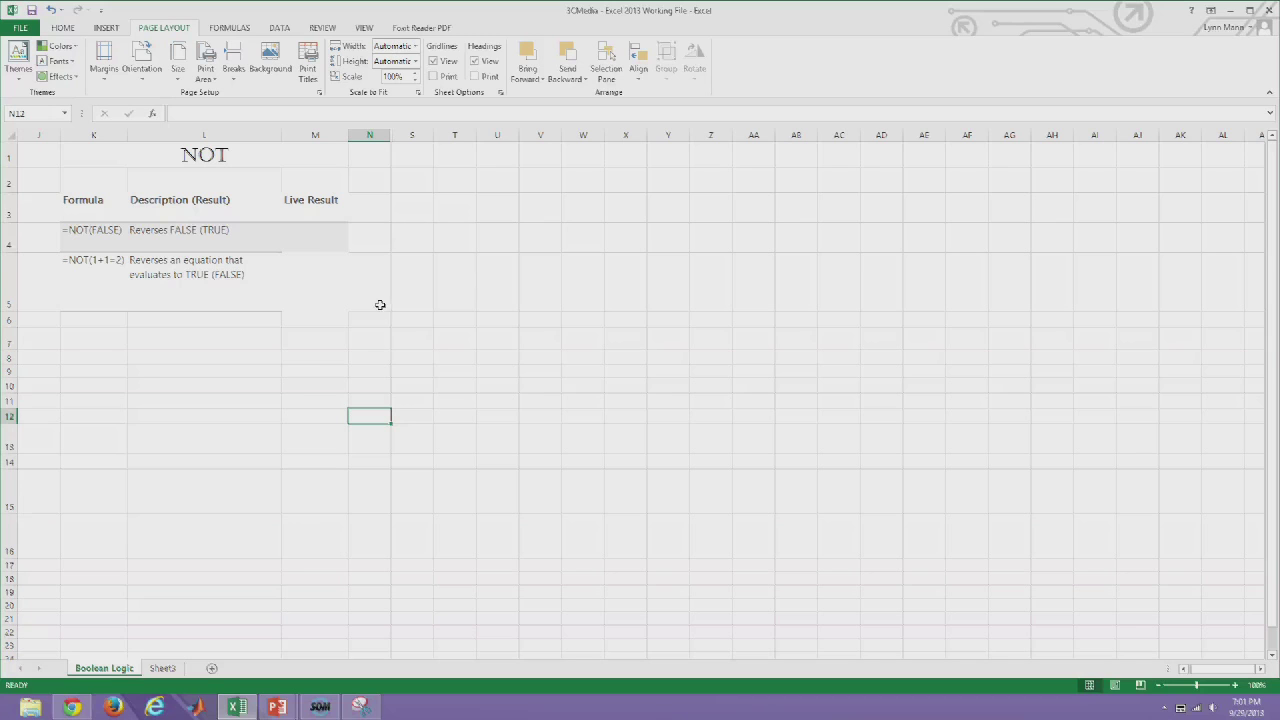
# Enter =not(false) in M4 and =not(1+1=2) in M5, showing TRUE and FALSE
pyautogui.click(316, 240)
pyautogui.write('=not(false)')
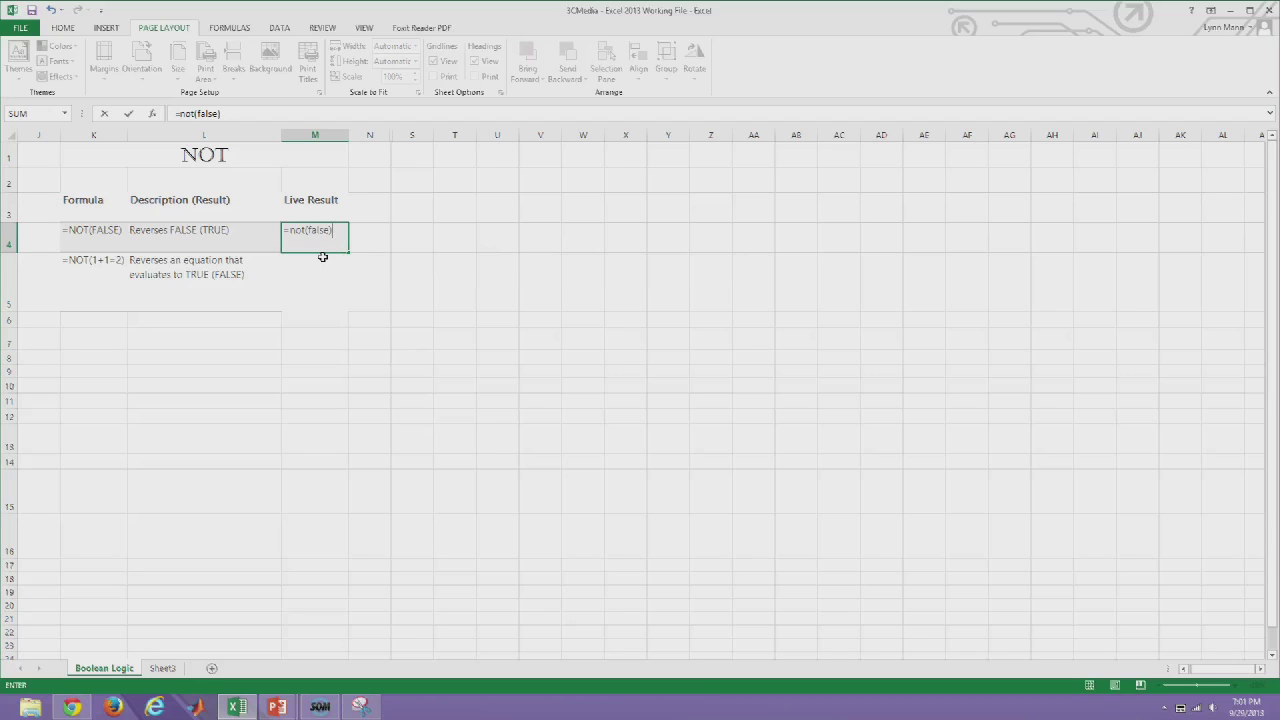
pyautogui.press('Return')
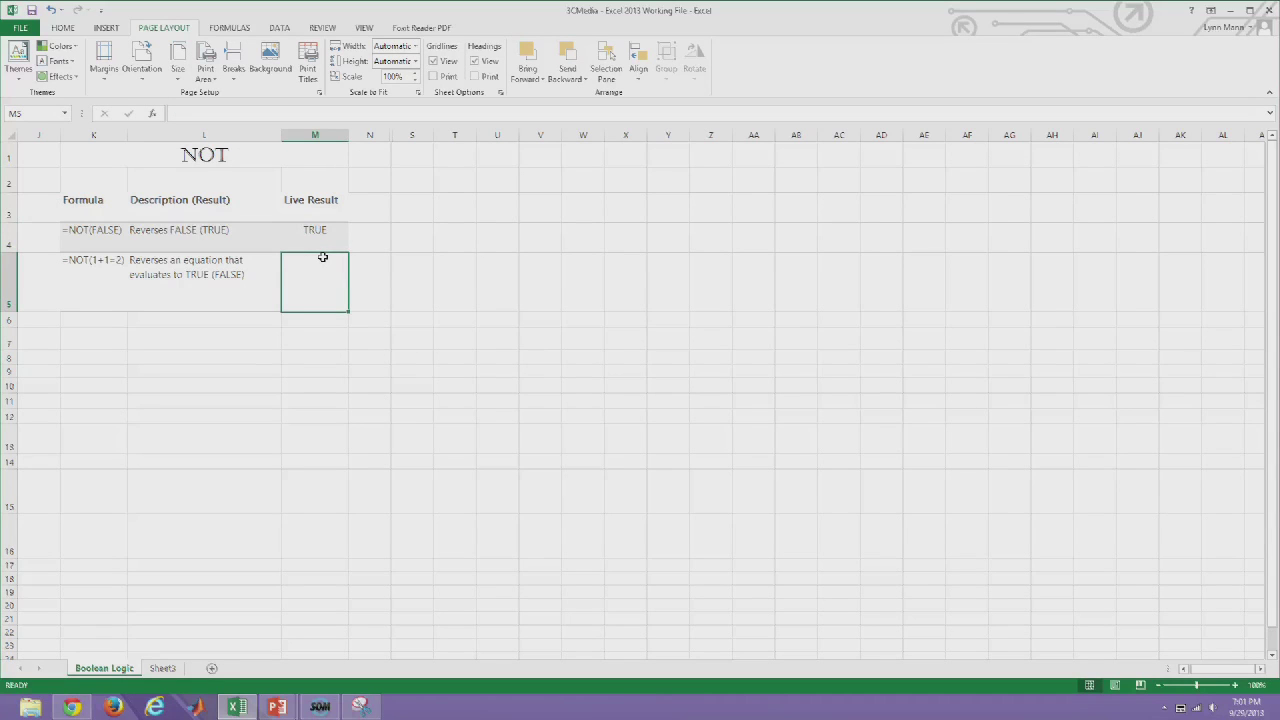
pyautogui.write('=not(')
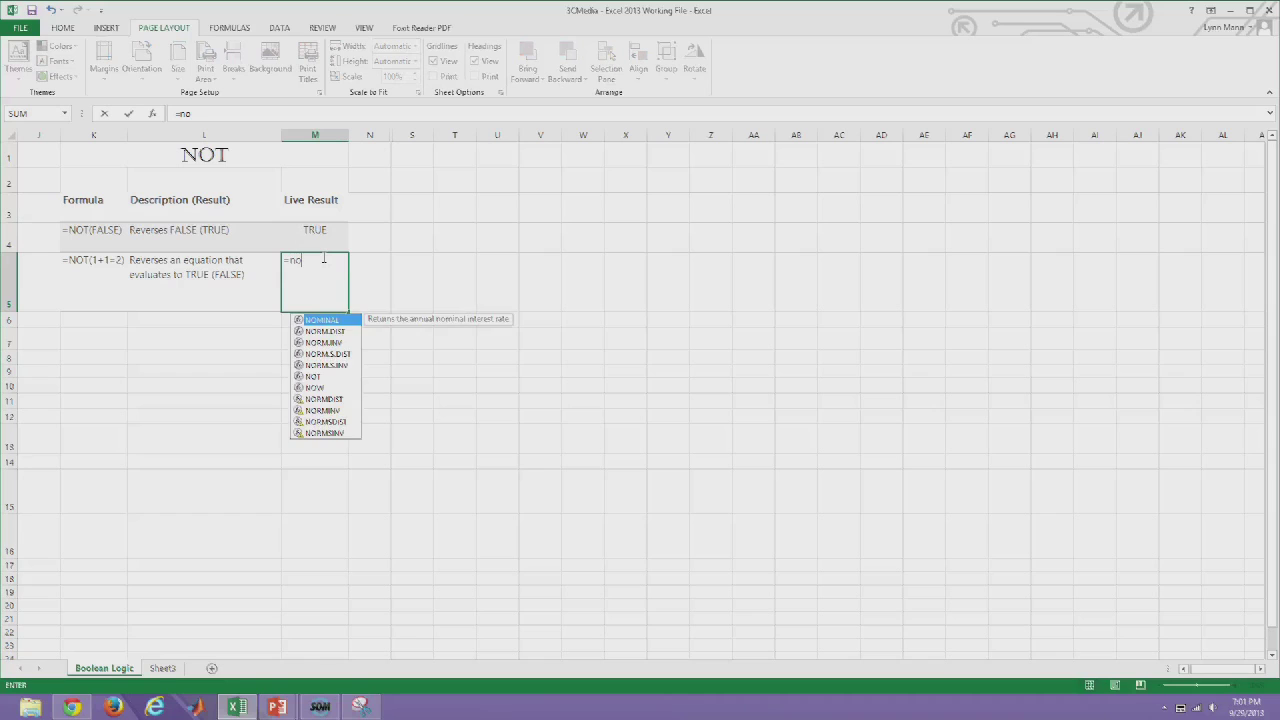
pyautogui.click(346, 262)
pyautogui.write('1+1')
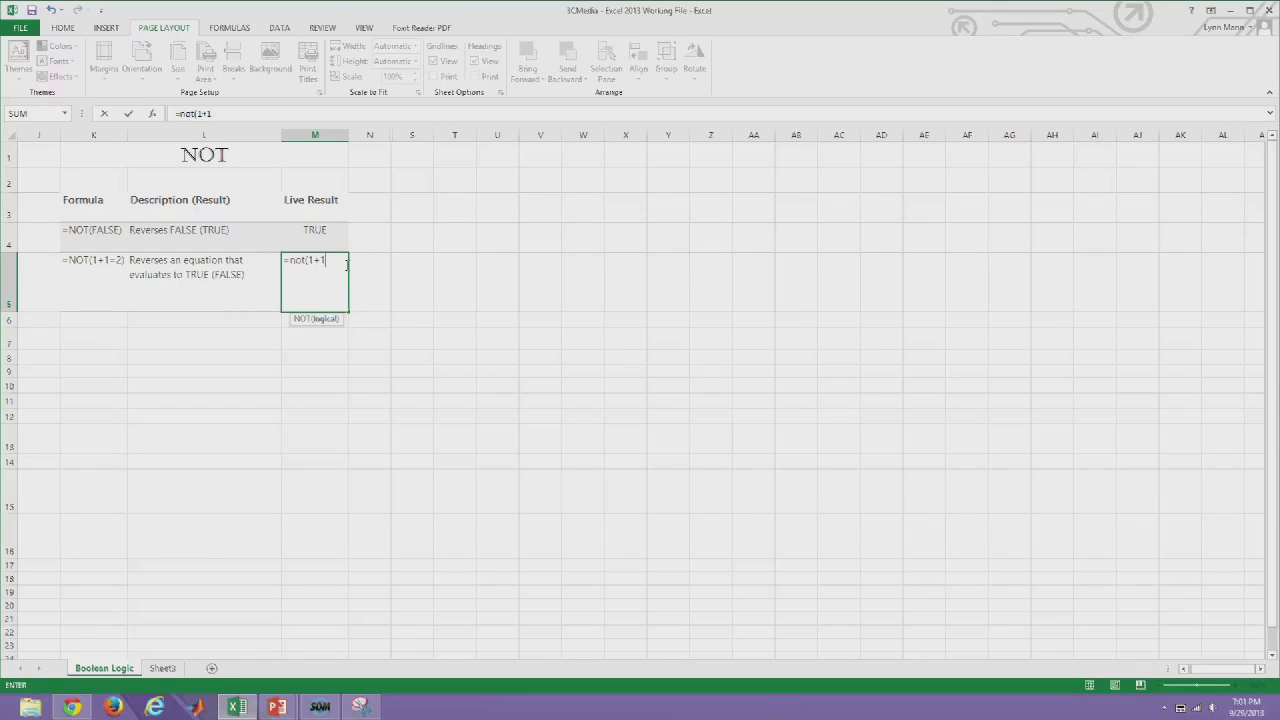
pyautogui.write('=2)')
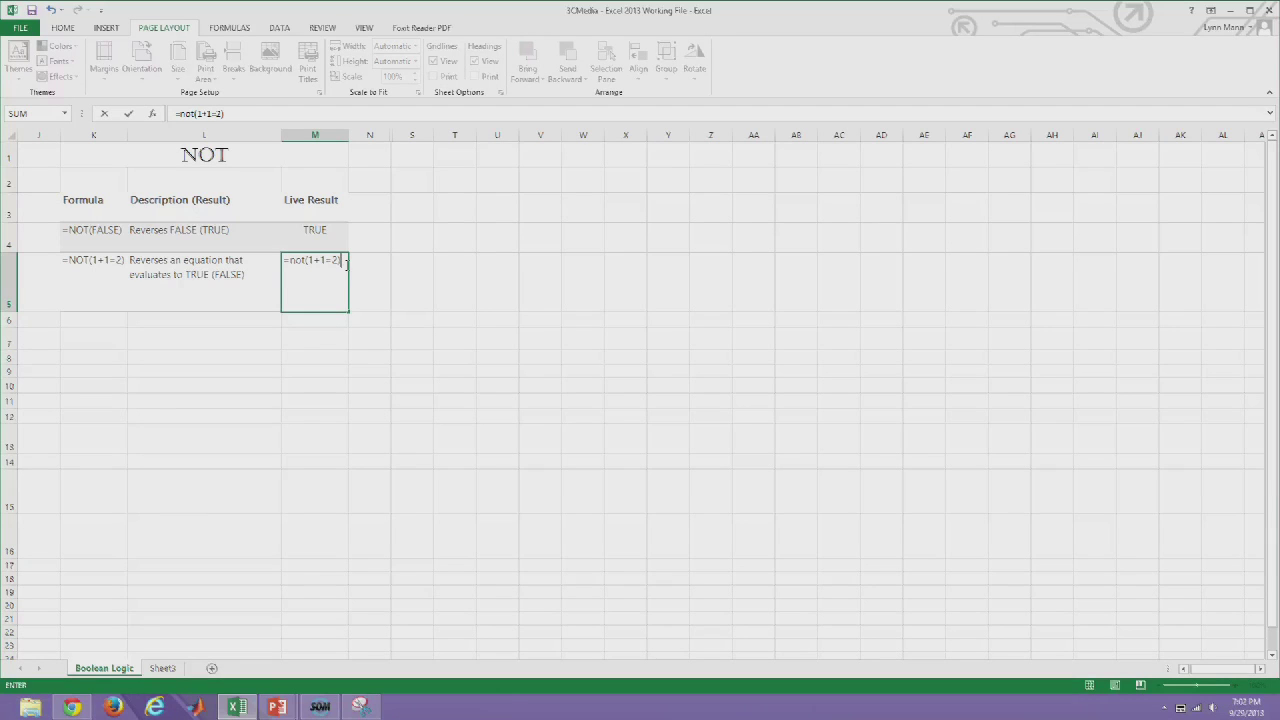
pyautogui.press('Return')
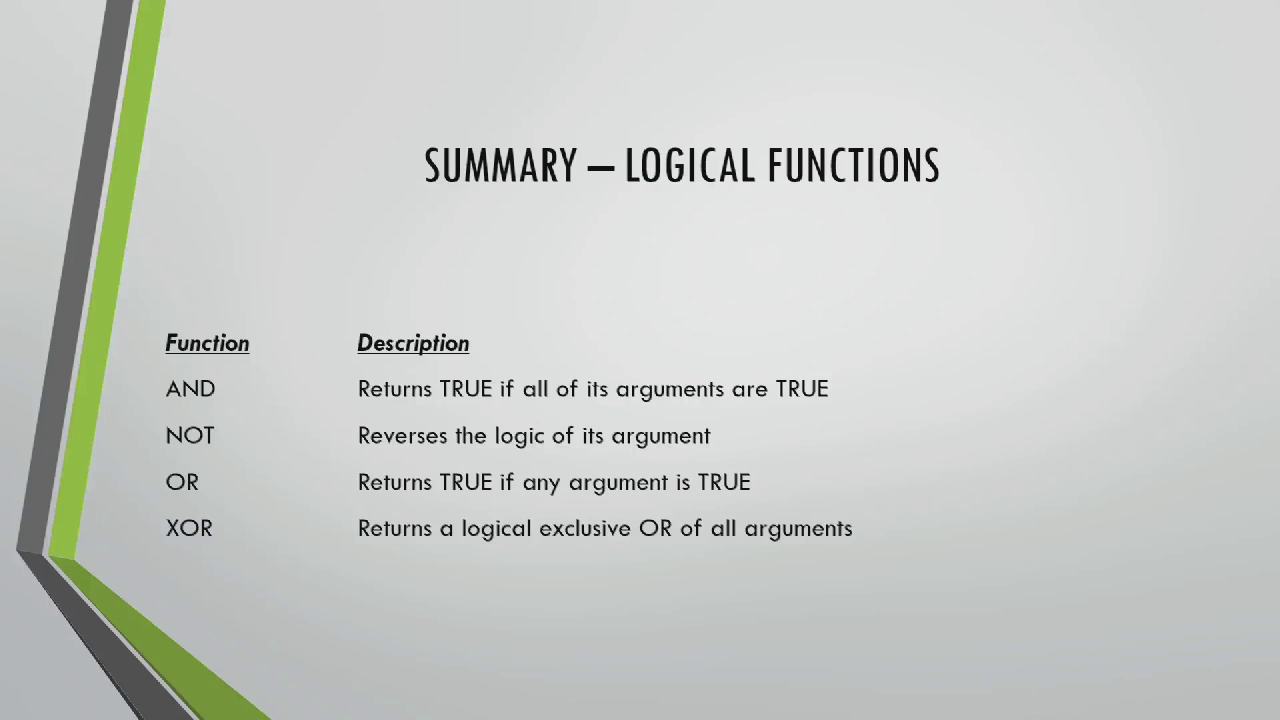
# Advance the slideshow through the Lookup Functions slide to the lookup syntax slide
pyautogui.press('Right')
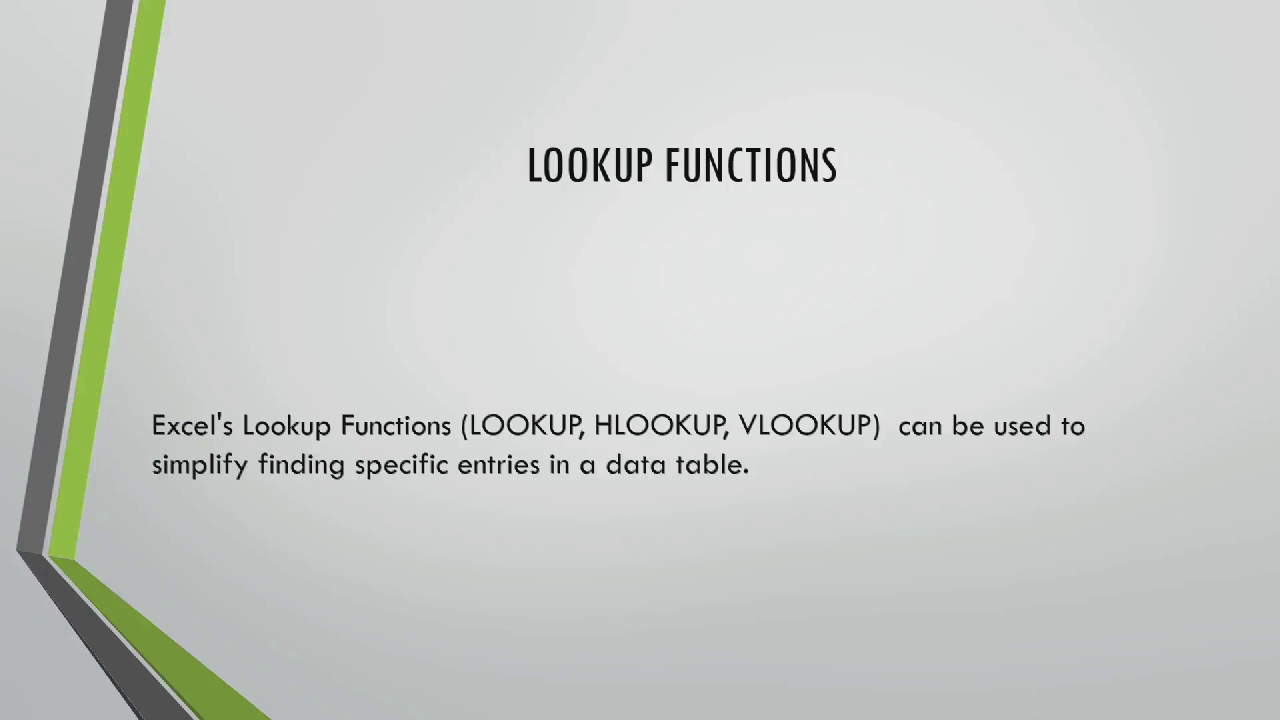
pyautogui.click(401, 506)
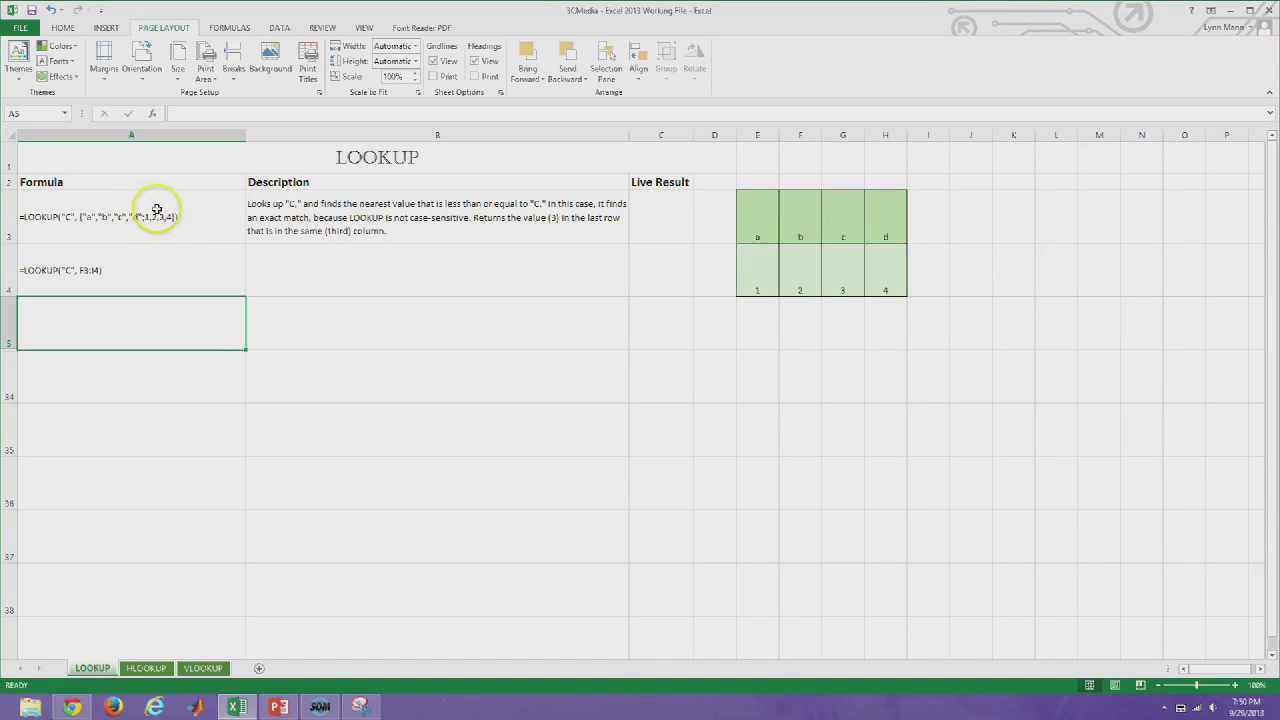
# Enter =lookup("C",{"a","b","c","d";1,2,3,4}) in C3 so it returns 3
pyautogui.click(658, 230)
pyautogui.write('=')
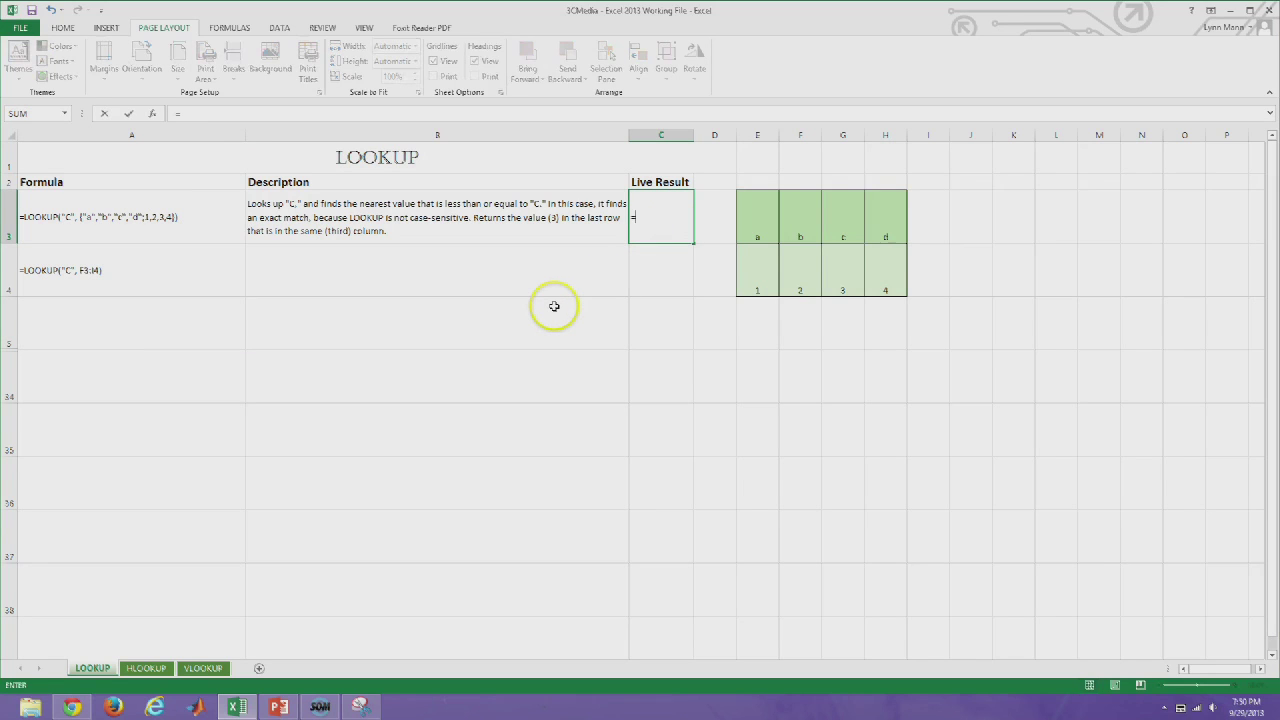
pyautogui.write('lookup(')
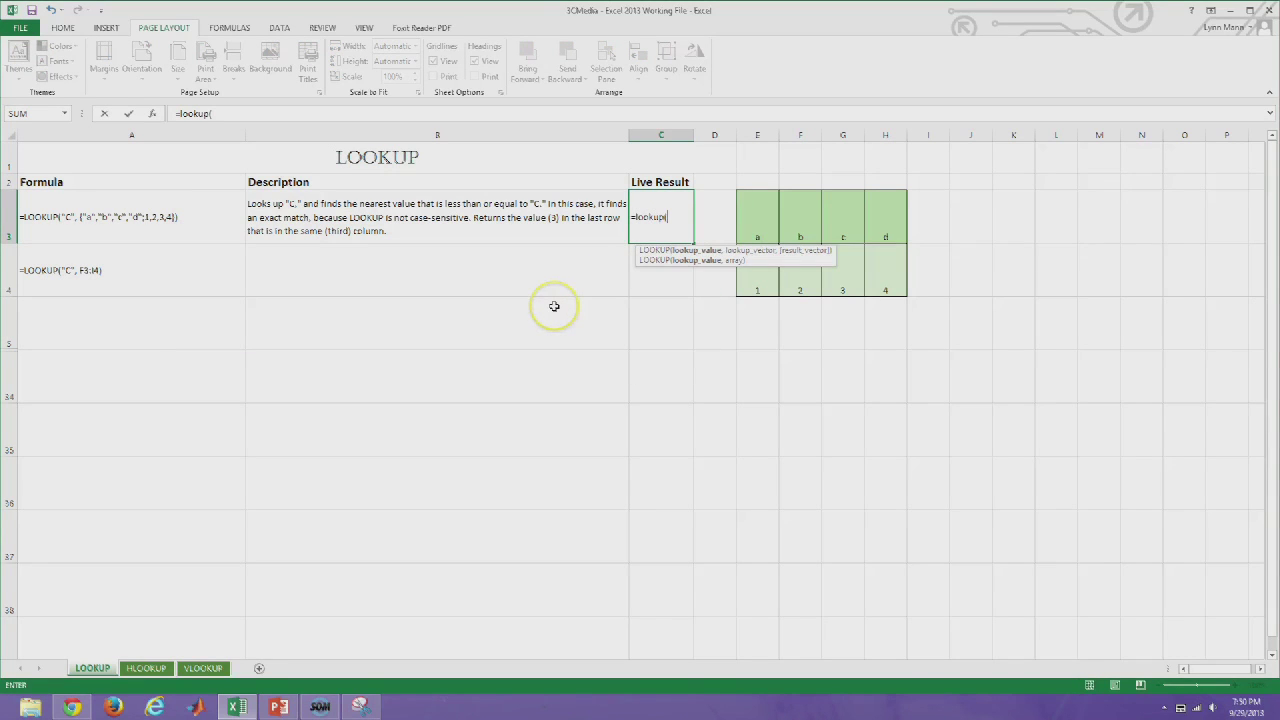
pyautogui.write('"C",')
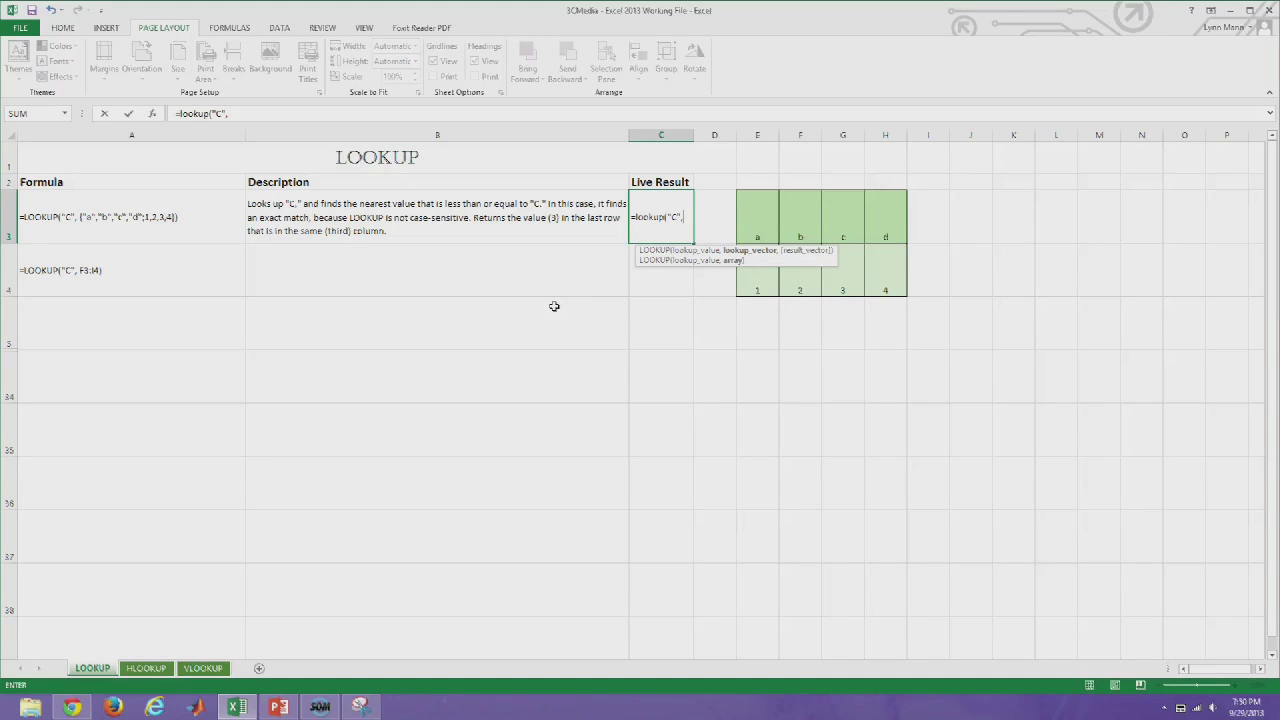
pyautogui.write('{"A')
pyautogui.press('BackSpace')
pyautogui.write('a",')
pyautogui.press('BackSpace')
pyautogui.press('BackSpace')
pyautogui.write('","b","c","d')
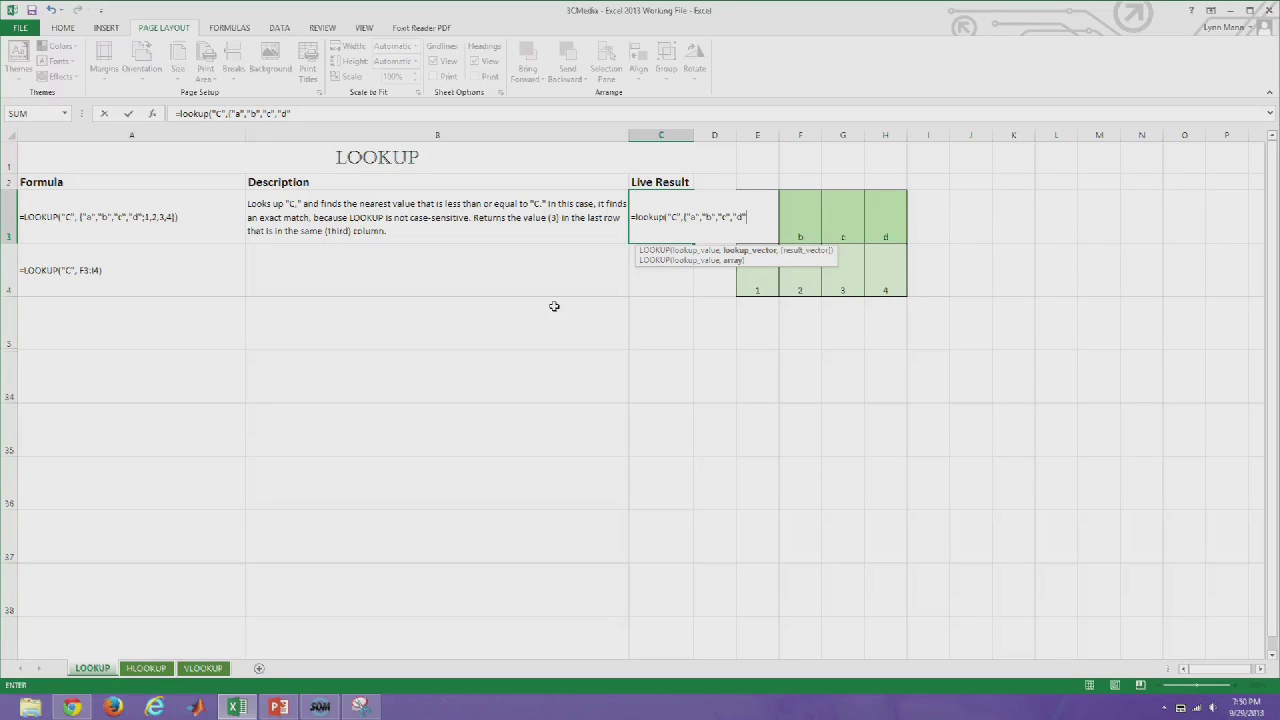
pyautogui.write('";1,2,3,4')
pyautogui.write('})')
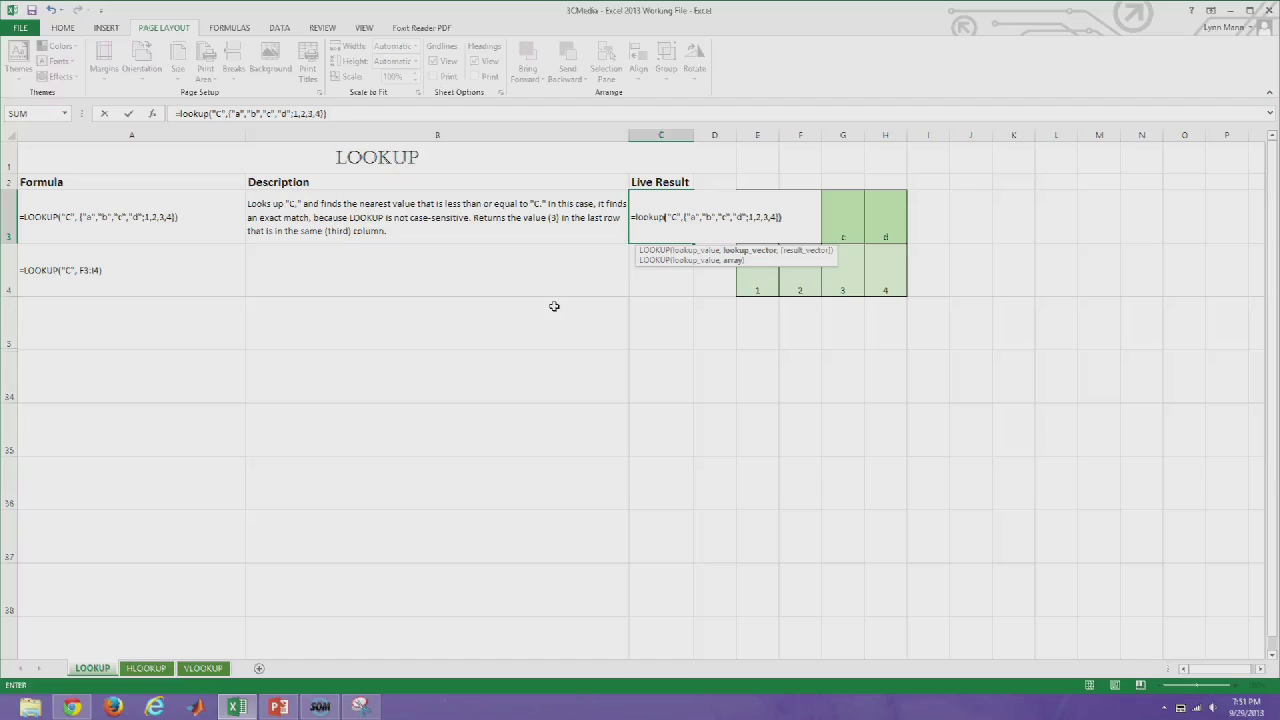
pyautogui.press('Return')
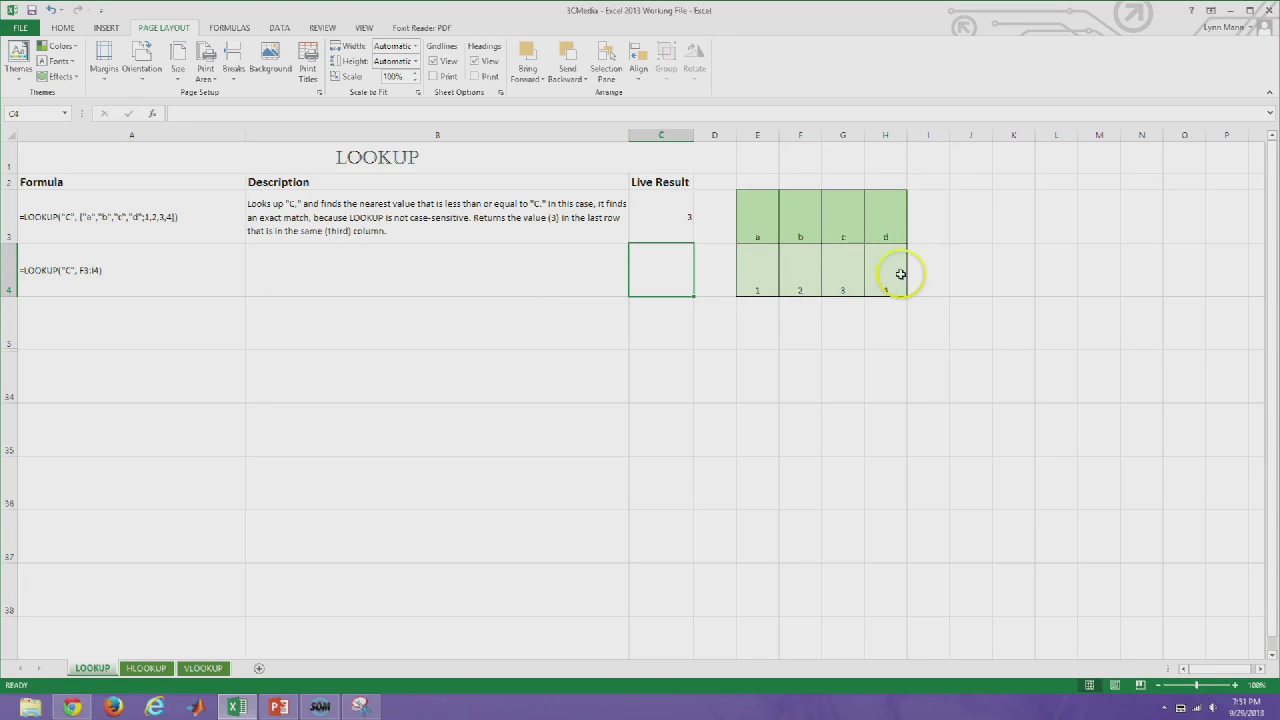
pyautogui.click(757, 234)
pyautogui.click(805, 230)
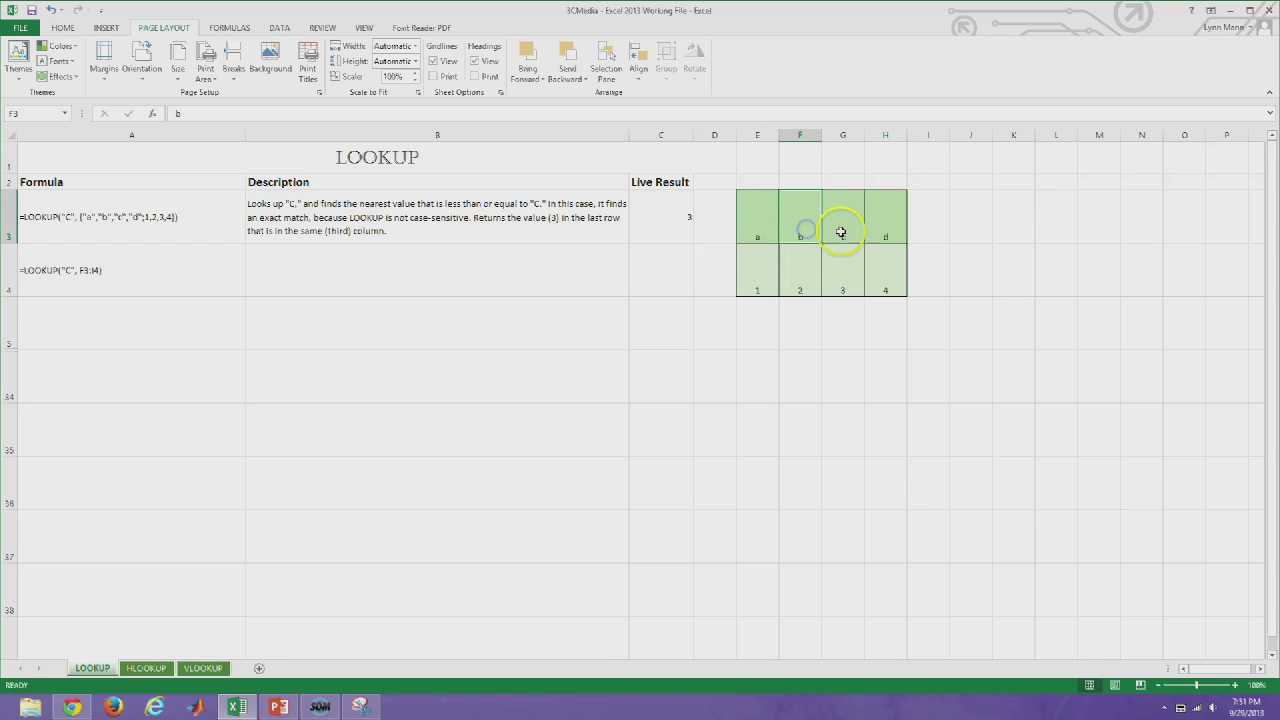
pyautogui.click(845, 228)
pyautogui.click(888, 230)
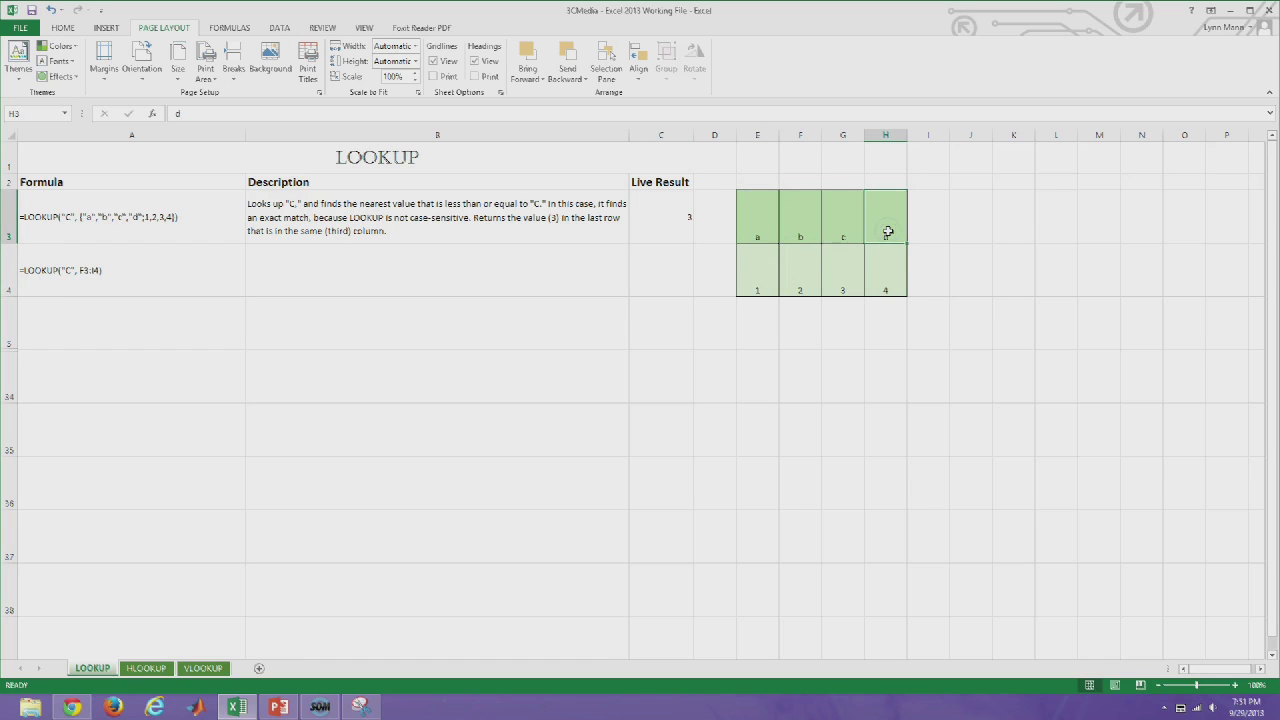
pyautogui.click(748, 276)
pyautogui.click(803, 279)
pyautogui.click(845, 282)
pyautogui.click(876, 283)
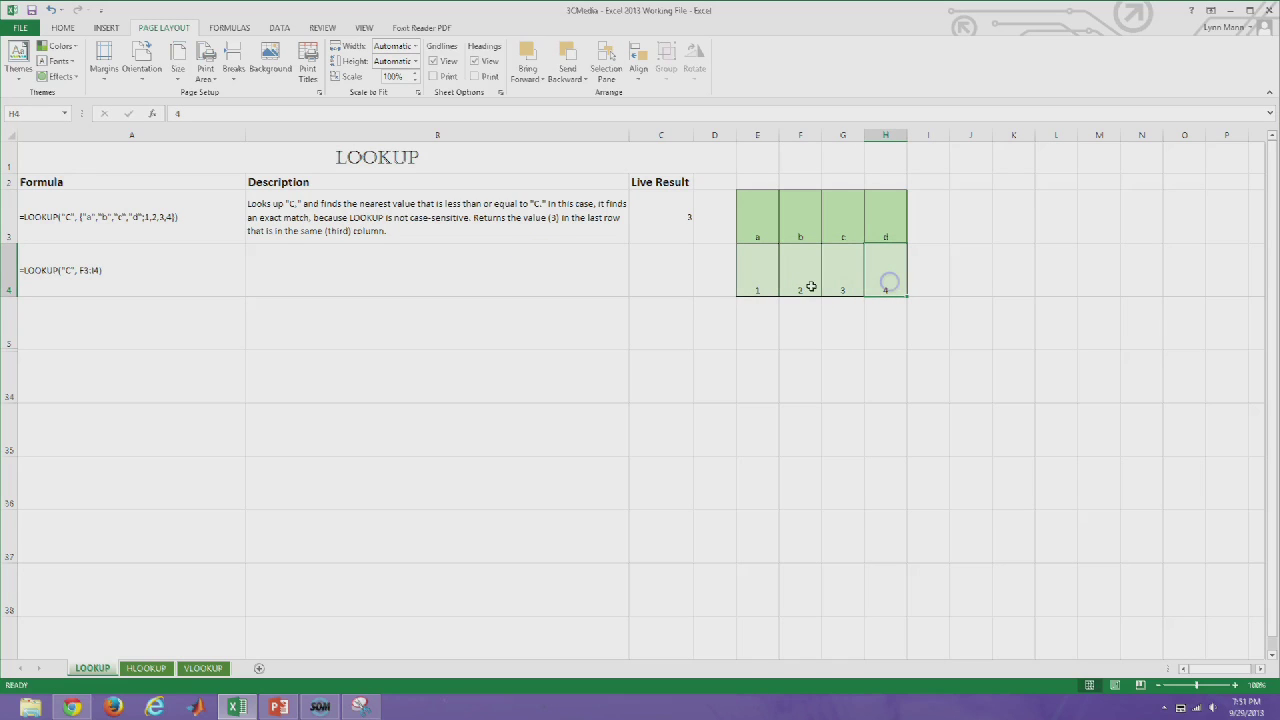
pyautogui.click(131, 222)
pyautogui.moveTo(237, 114); pyautogui.dragTo(338, 114)
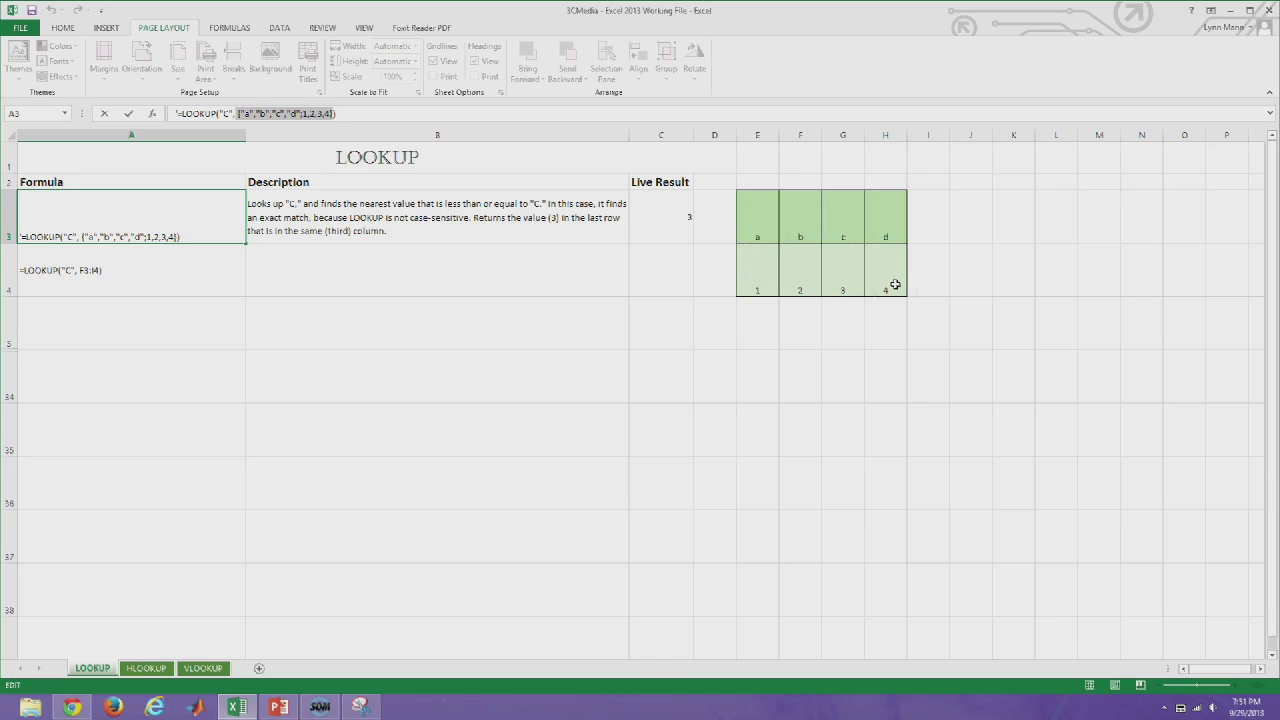
# Change A4's example range from F3:I4 to E3:H4 and begin =lookup("C", in C4
pyautogui.press('Return')
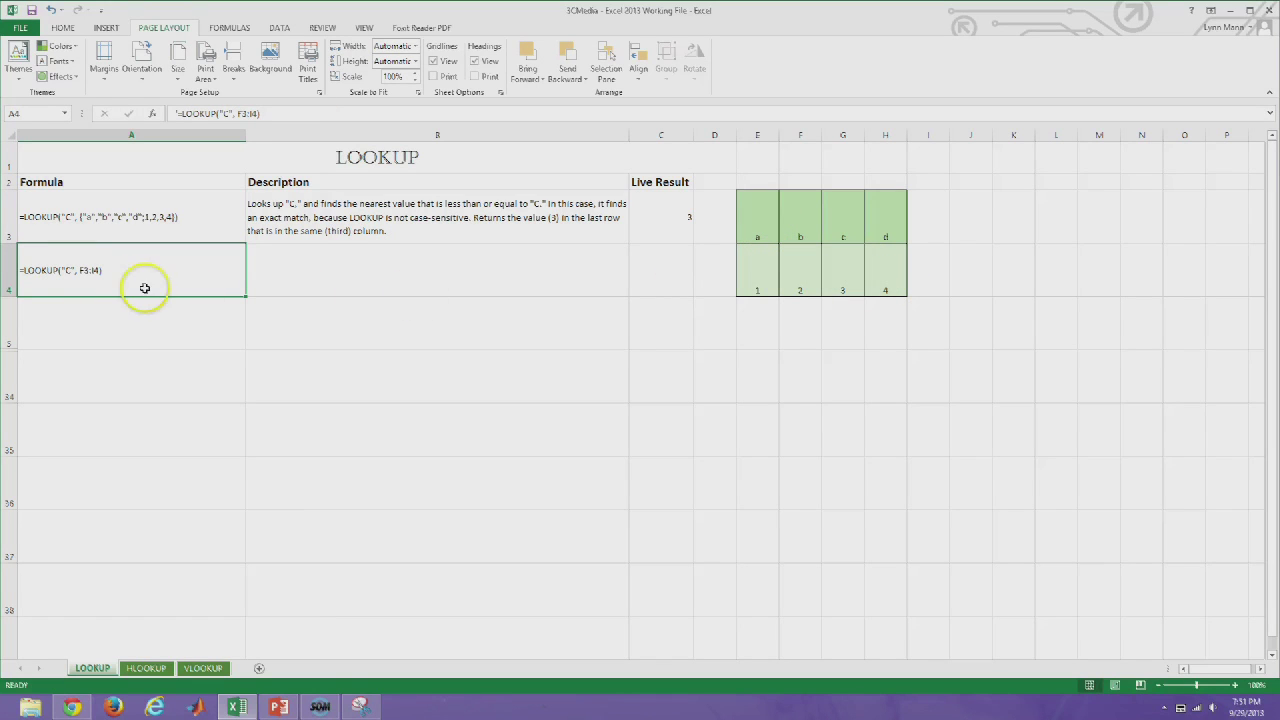
pyautogui.doubleClick(85, 270)
pyautogui.press('BackSpace')
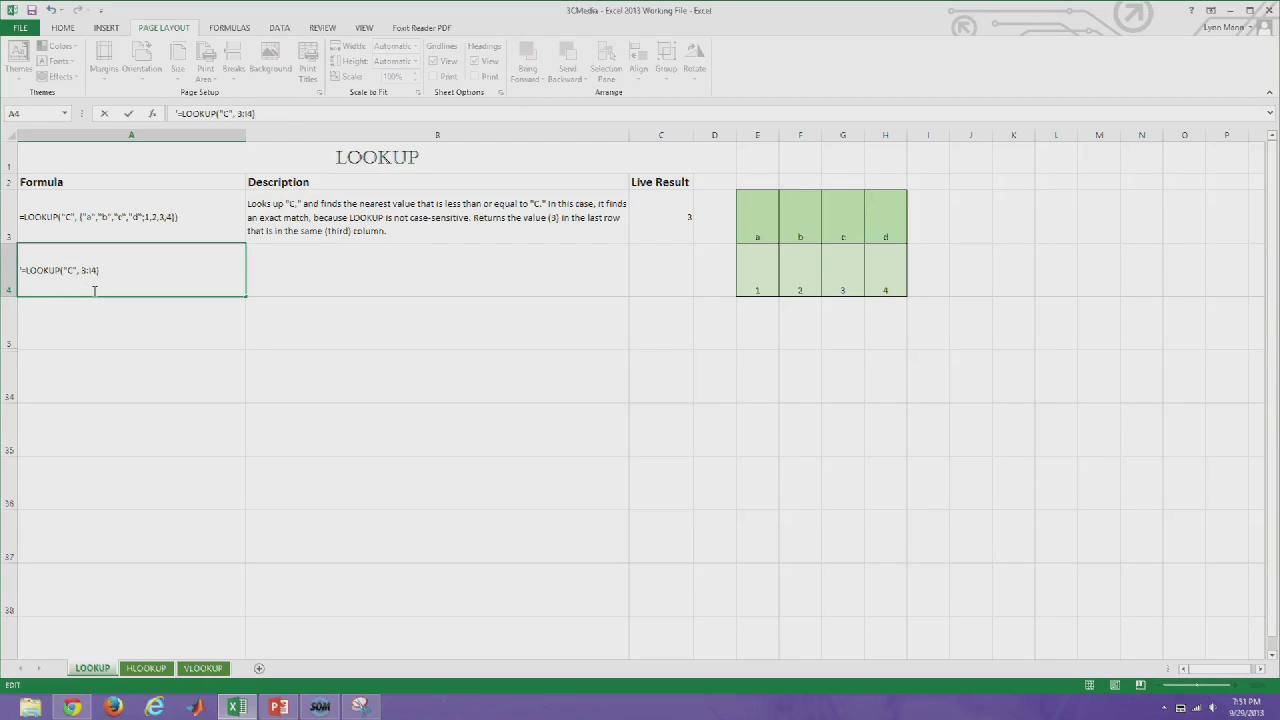
pyautogui.write('E')
pyautogui.click(96, 270)
pyautogui.press('BackSpace')
pyautogui.write('H')
pyautogui.press('Return')
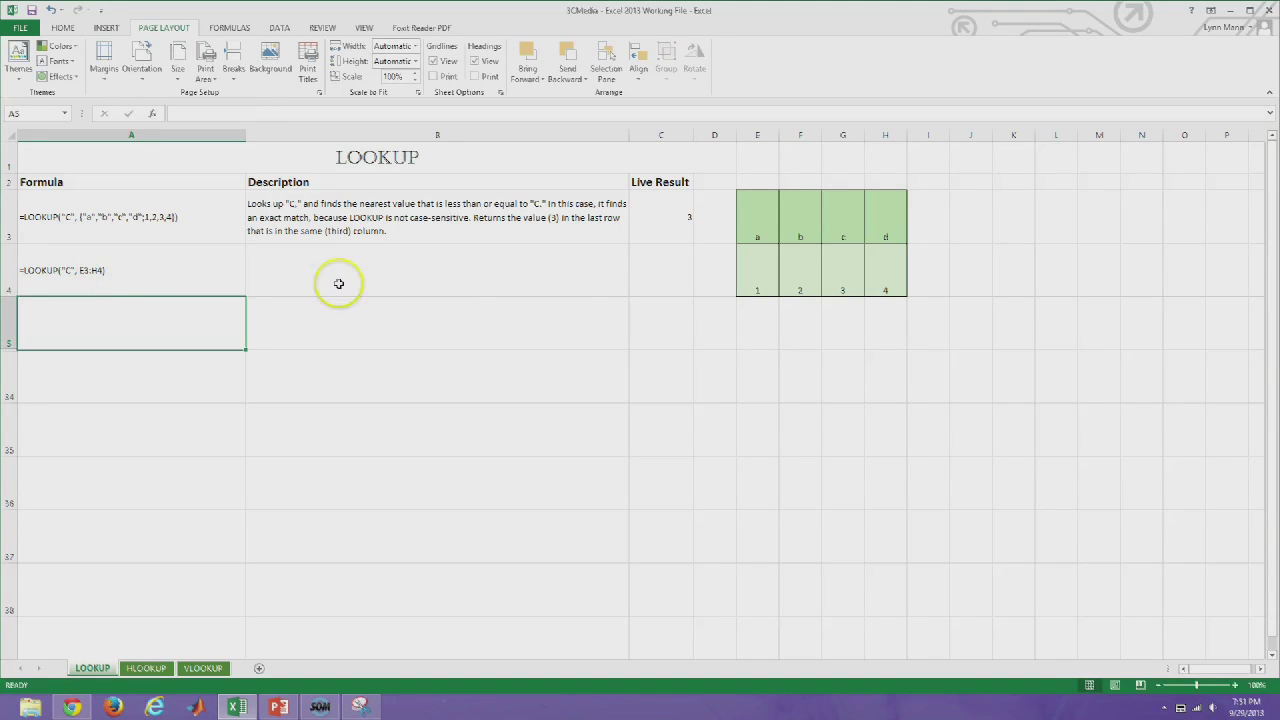
pyautogui.click(663, 271)
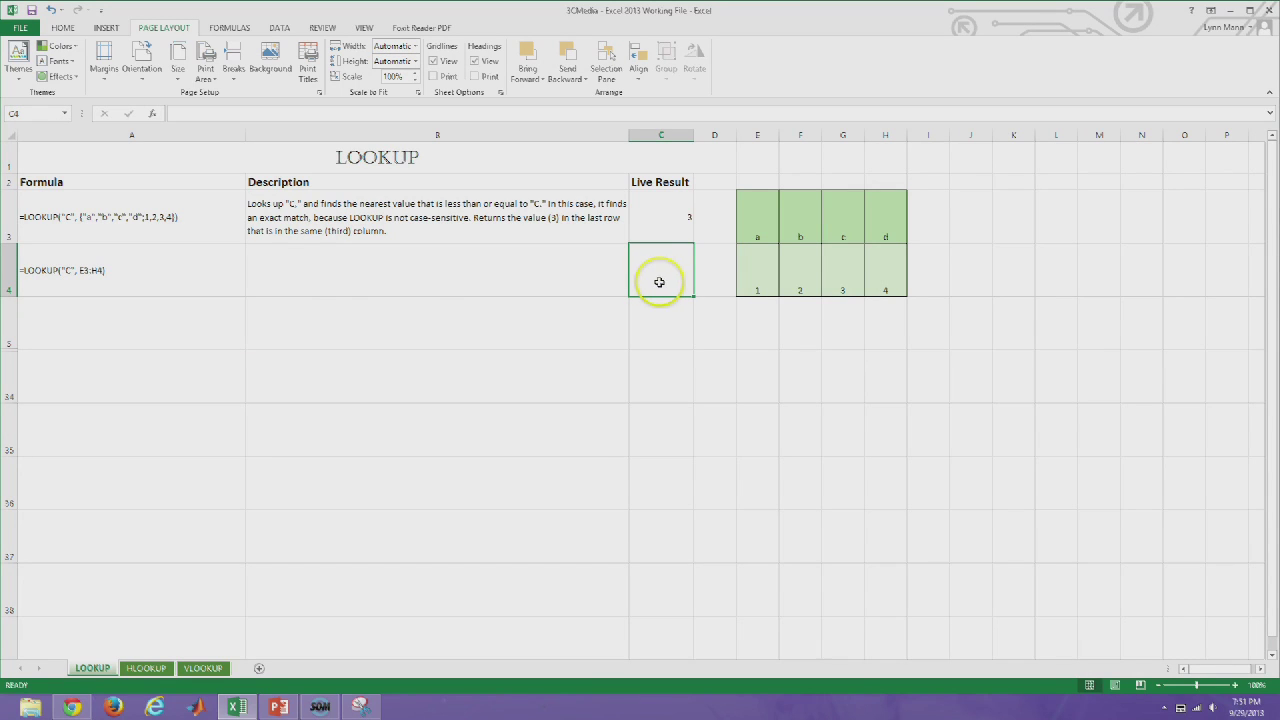
pyautogui.write('=lookup(')
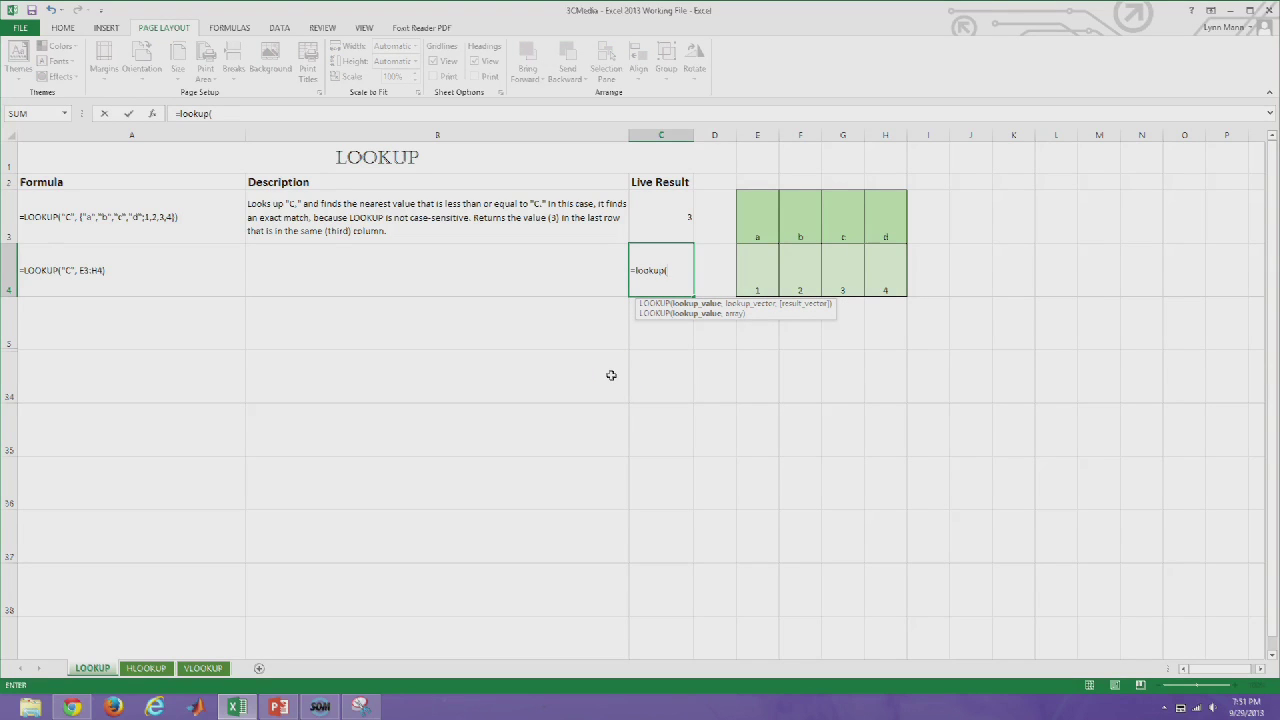
pyautogui.write('"C",')
# Complete C4 as =lookup("C",E3:H4), returning 3
pyautogui.moveTo(749, 225); pyautogui.dragTo(873, 295)
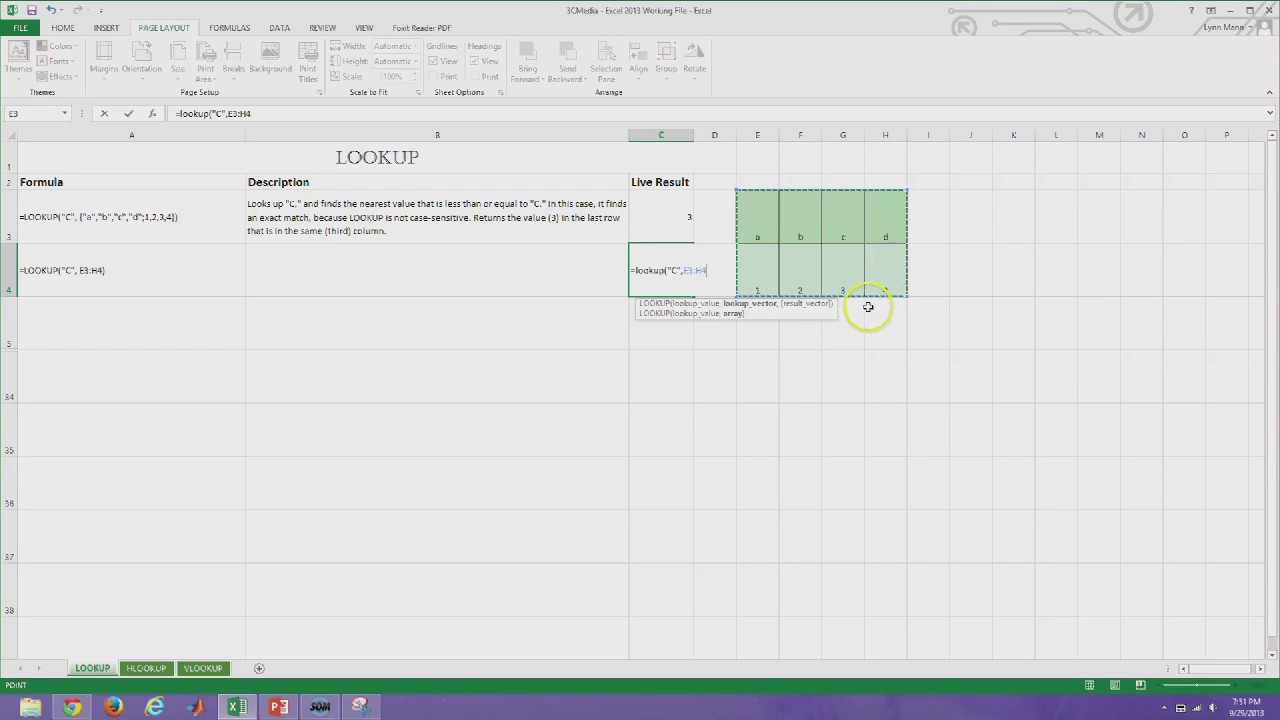
pyautogui.write(')')
pyautogui.press('Return')
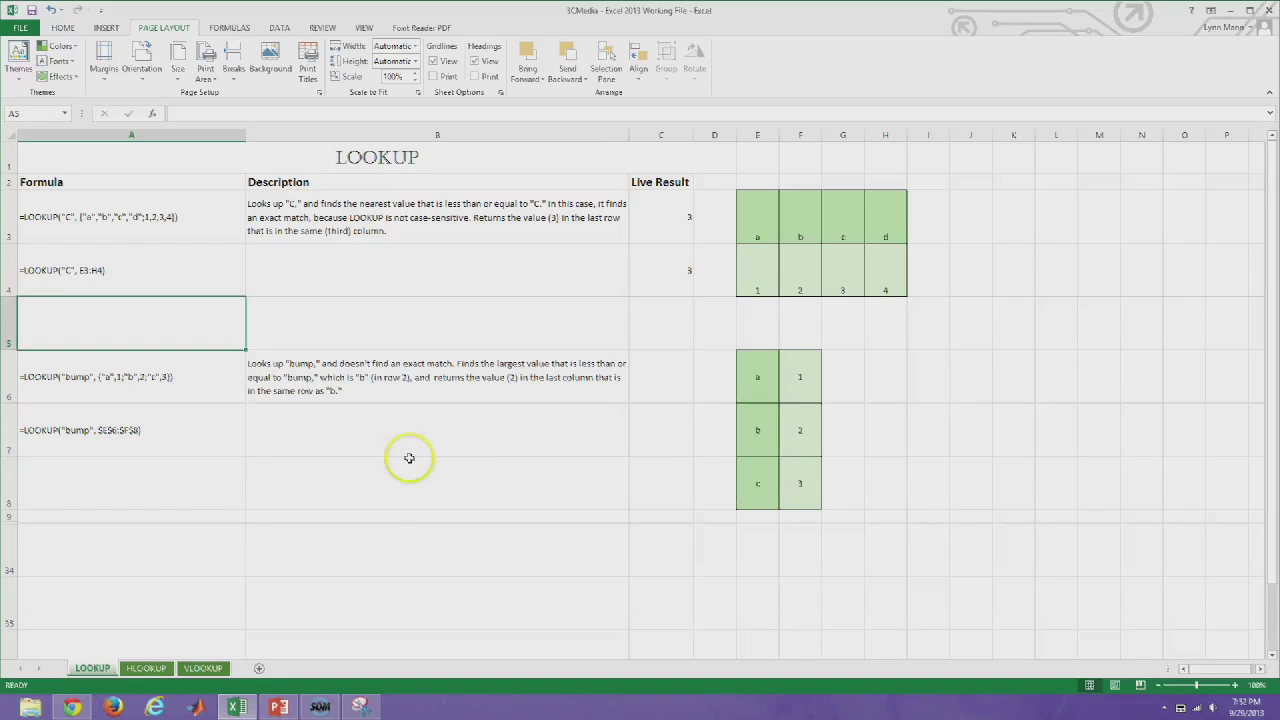
# Enter =lookup("bump",{"a",1;"b",2;"c",3}) in C6, adding the missing closing brace, returning 2
pyautogui.click(170, 402)
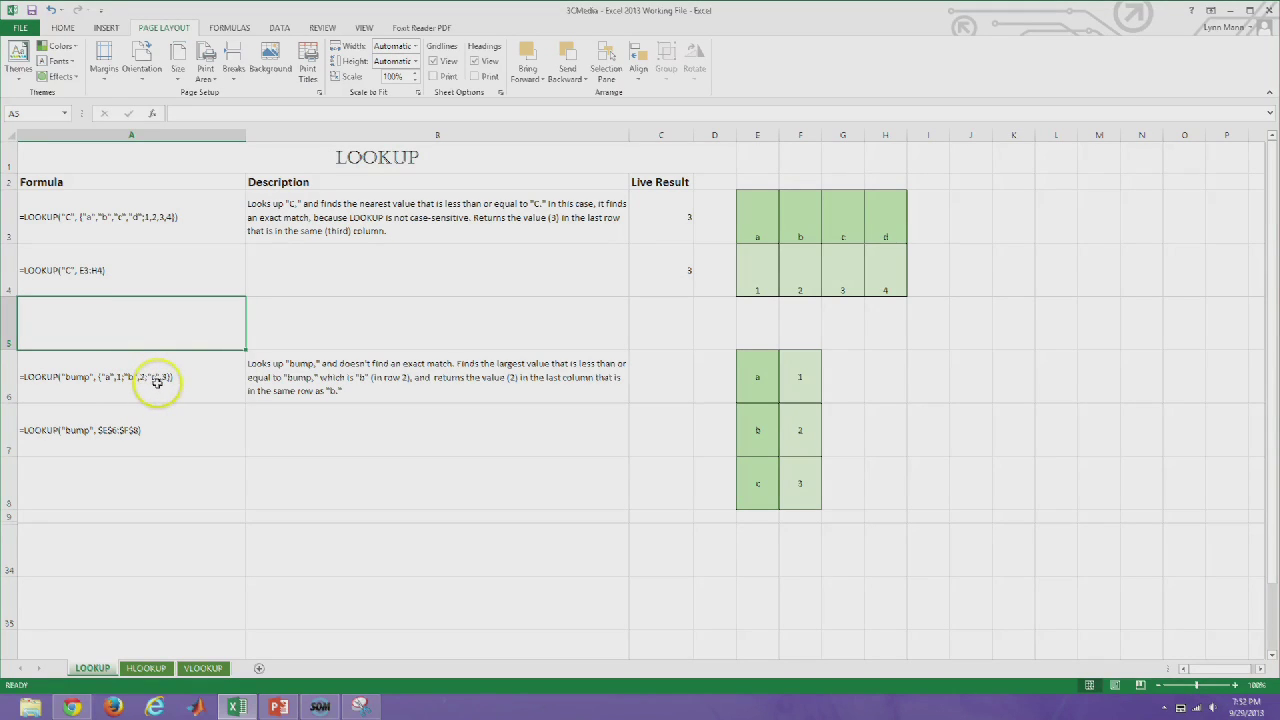
pyautogui.click(665, 380)
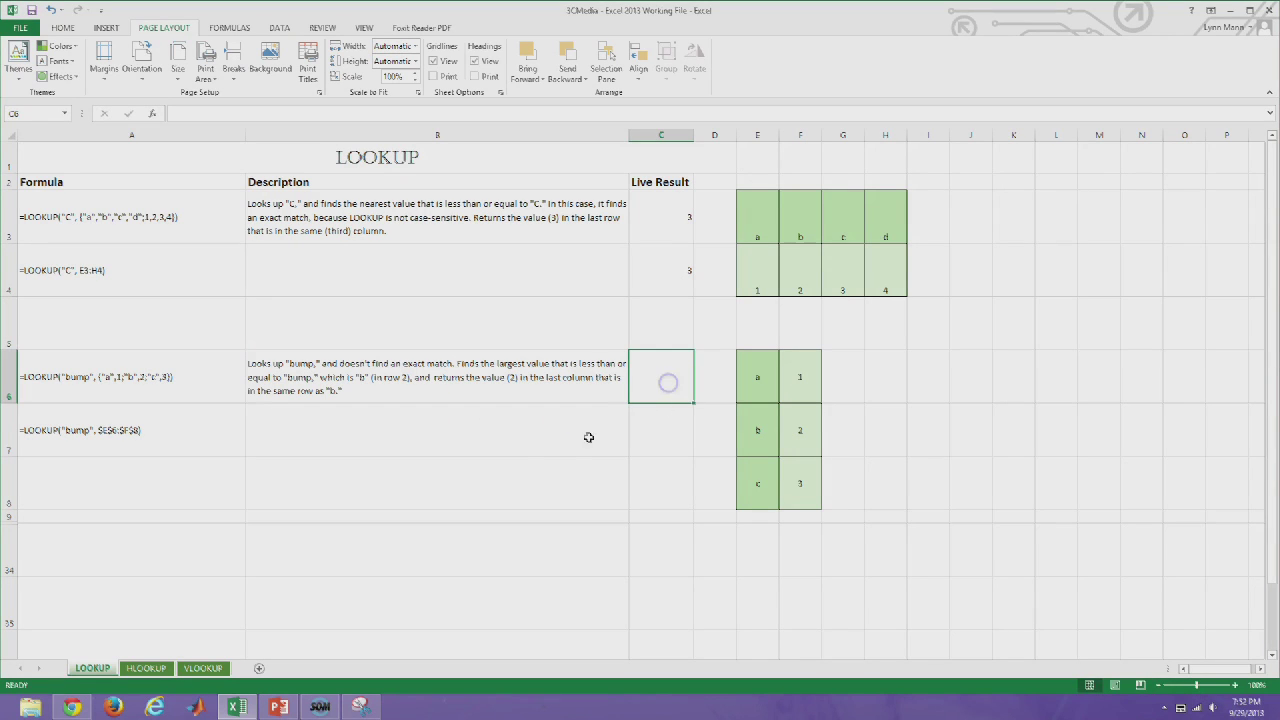
pyautogui.write('=')
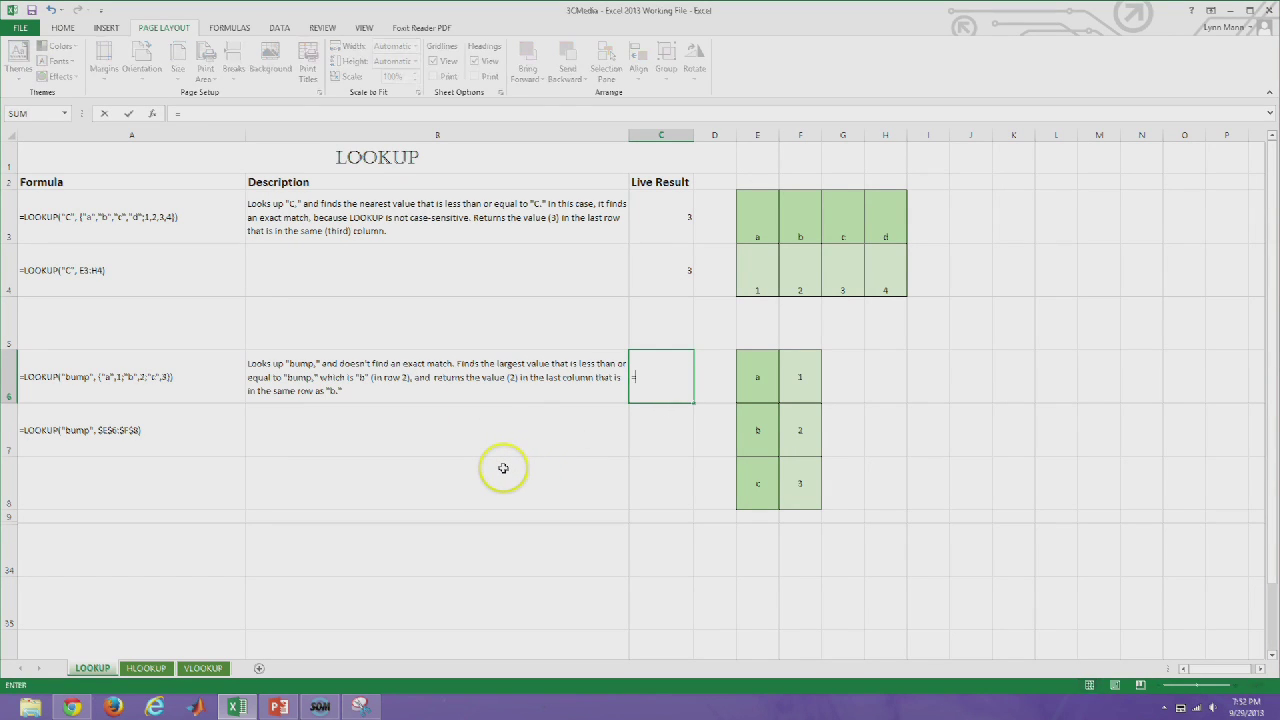
pyautogui.write('looku')
pyautogui.write('(')
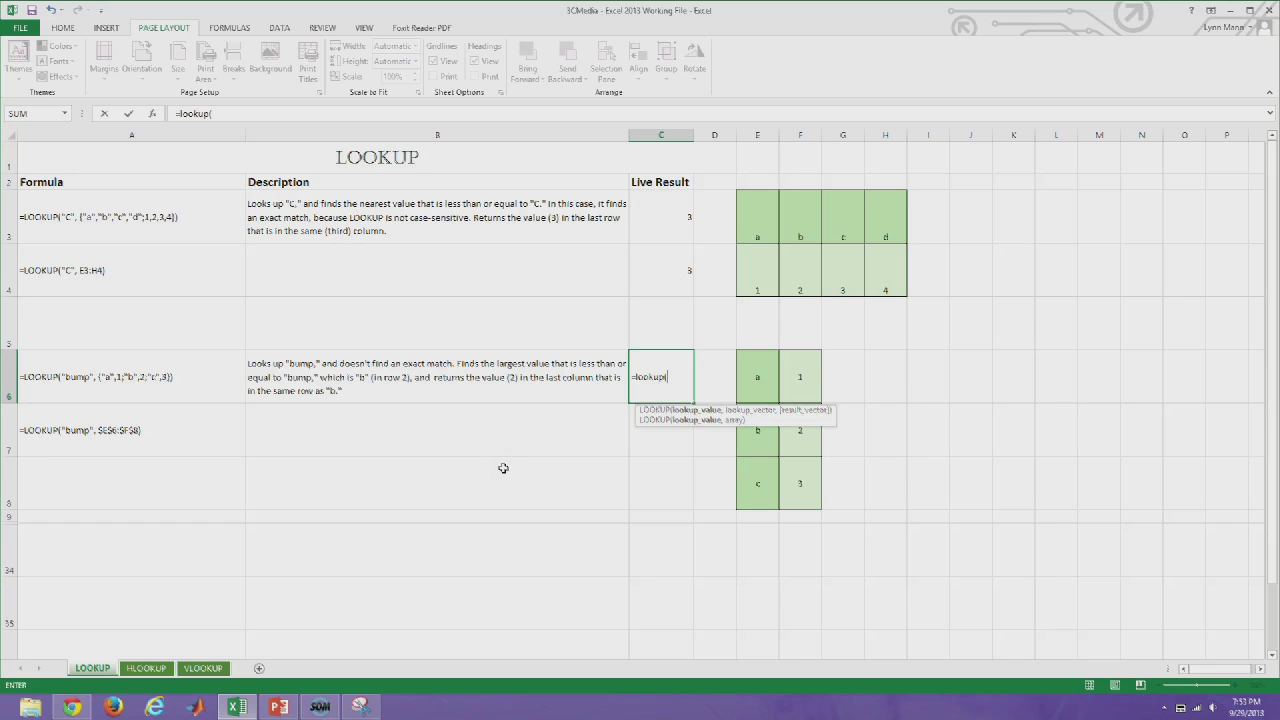
pyautogui.write('"bump",')
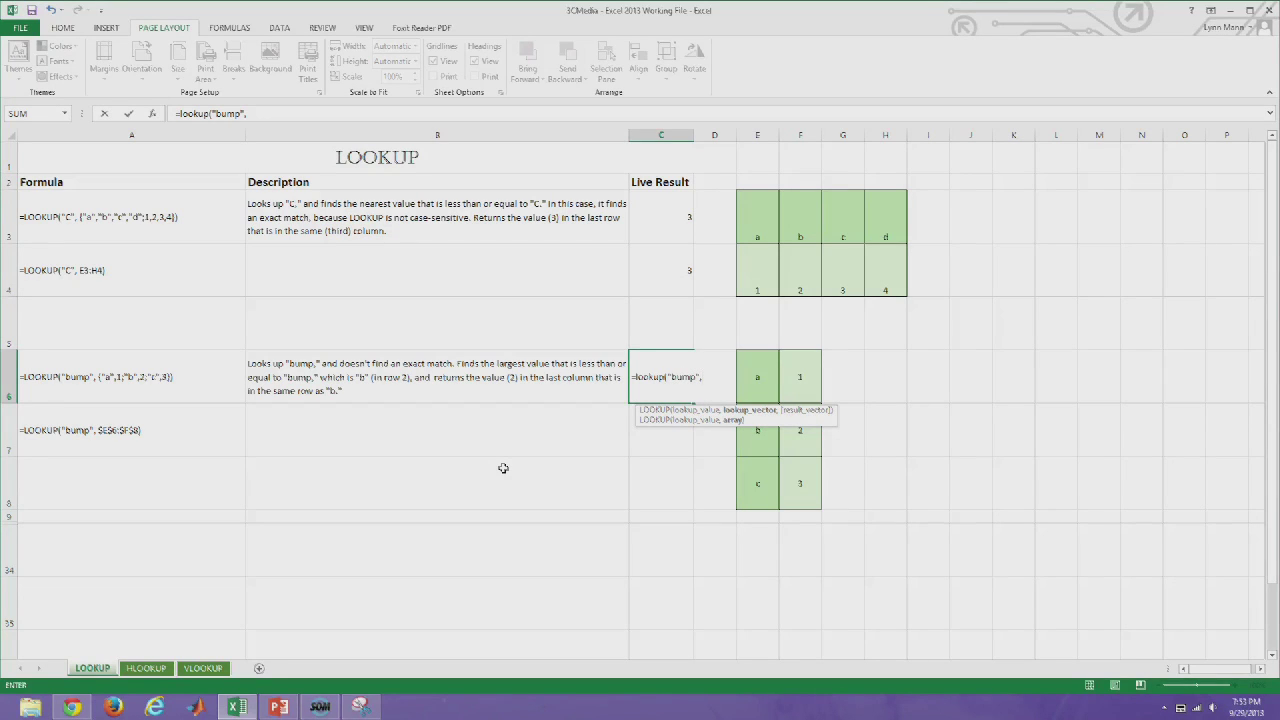
pyautogui.write('{"a",1;"b",2;"c"')
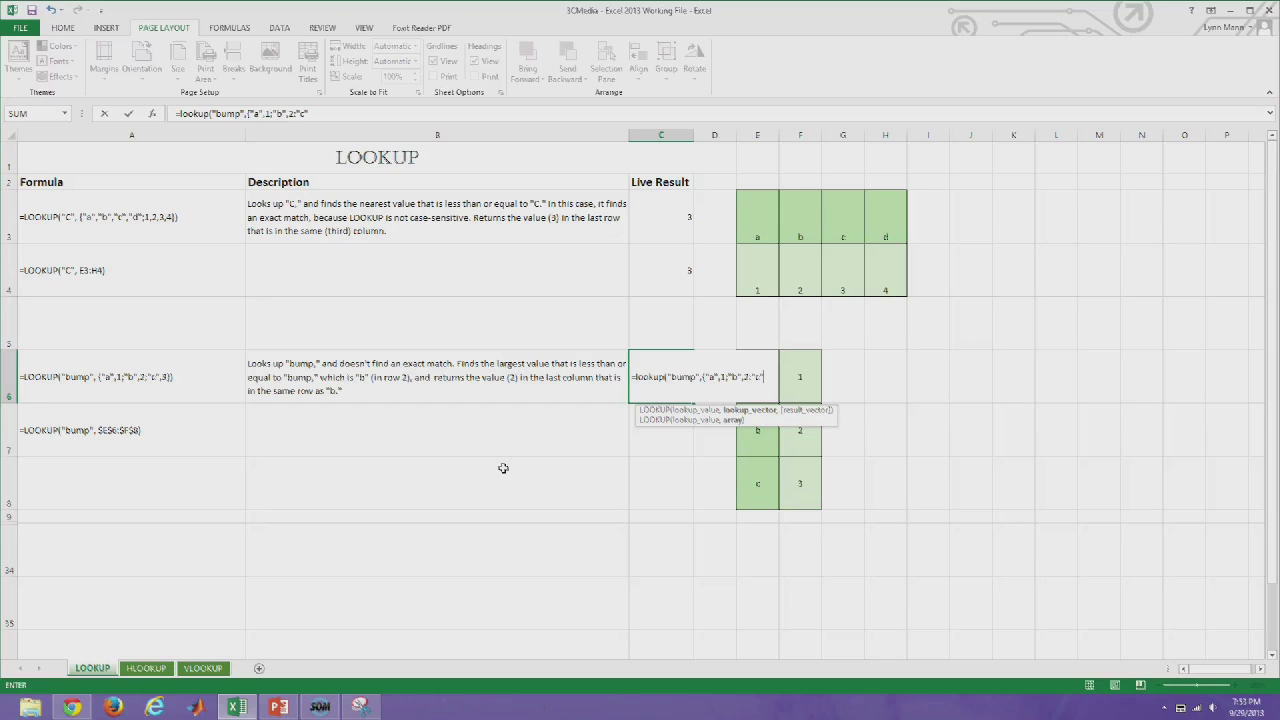
pyautogui.write(',3')
pyautogui.press('Return')
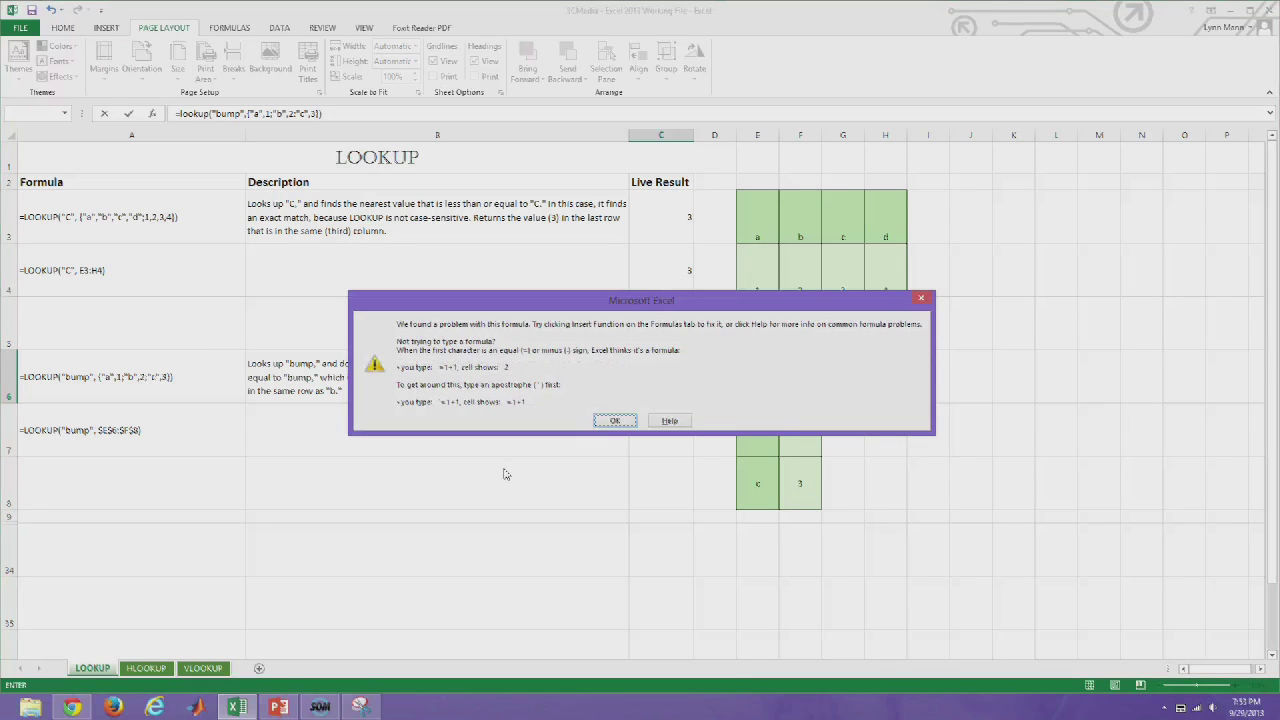
pyautogui.press('Return')
pyautogui.write('}')
pyautogui.press('Return')
pyautogui.click(659, 399)
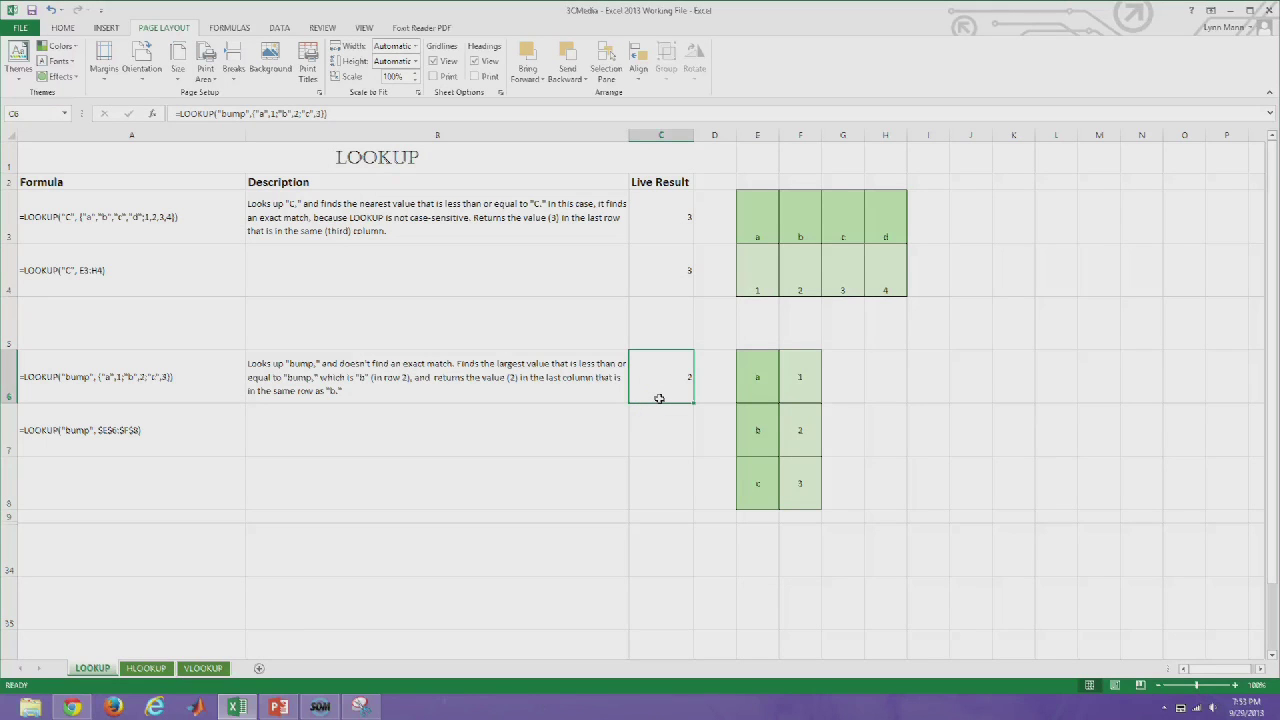
# Enter =lookup("bump",E6:F8) in C7 so it returns 2
pyautogui.click(770, 486)
pyautogui.click(658, 442)
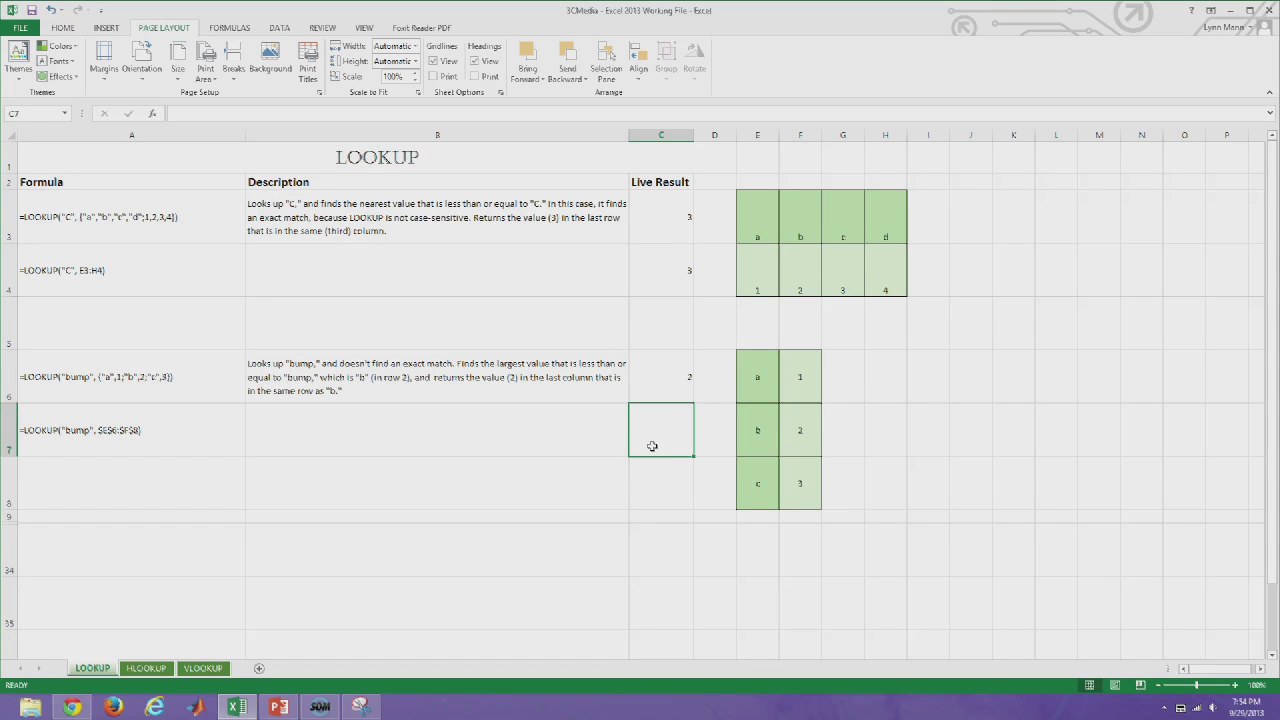
pyautogui.press('alt')
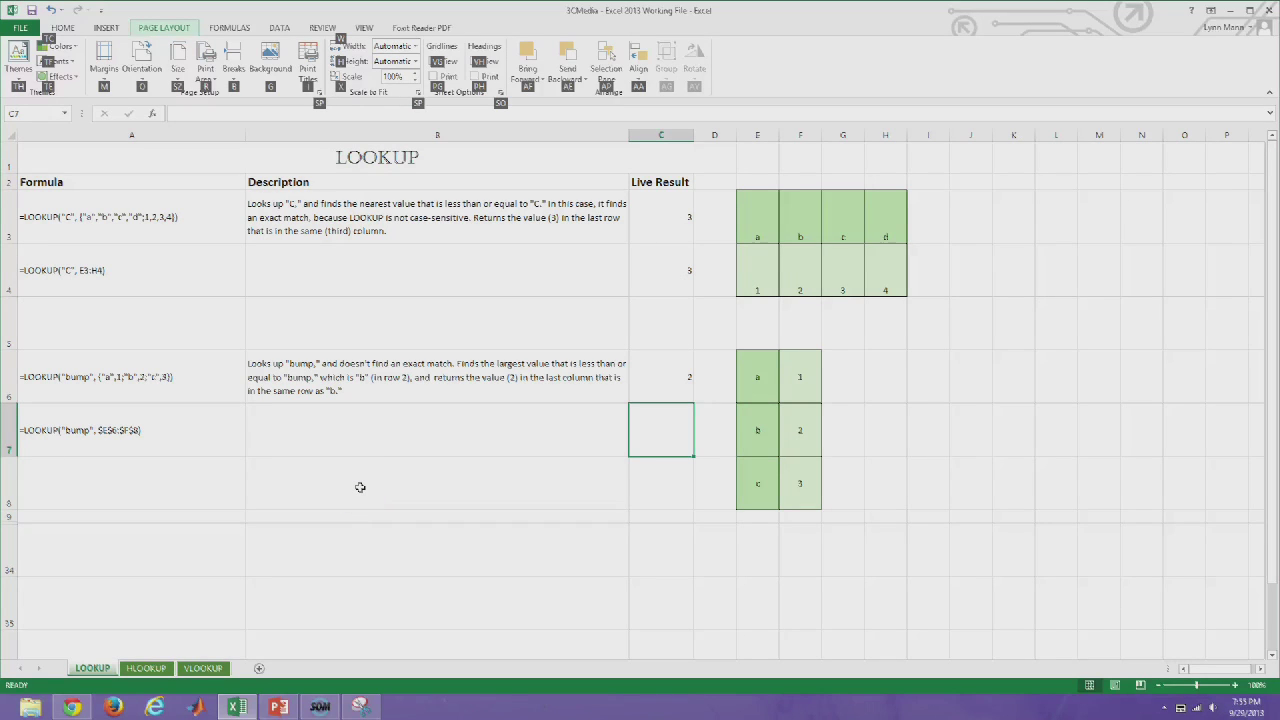
pyautogui.click(761, 379)
pyautogui.click(800, 381)
pyautogui.click(650, 432)
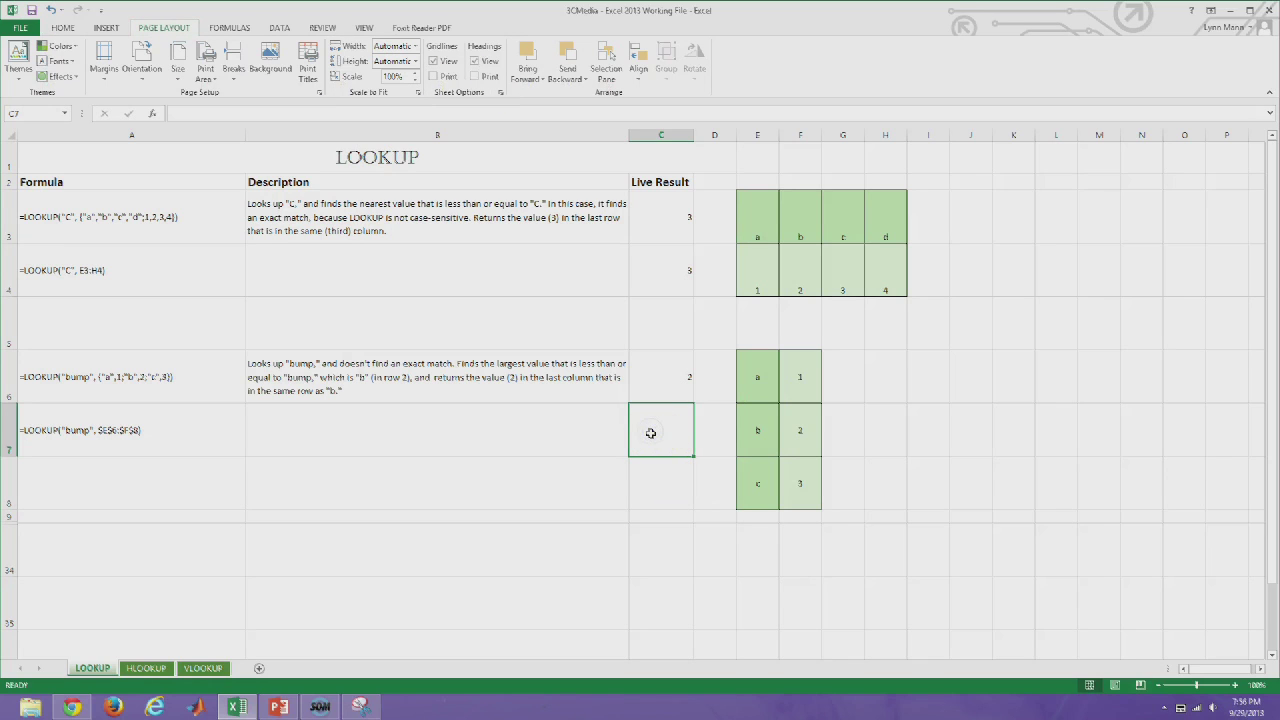
pyautogui.write('=look')
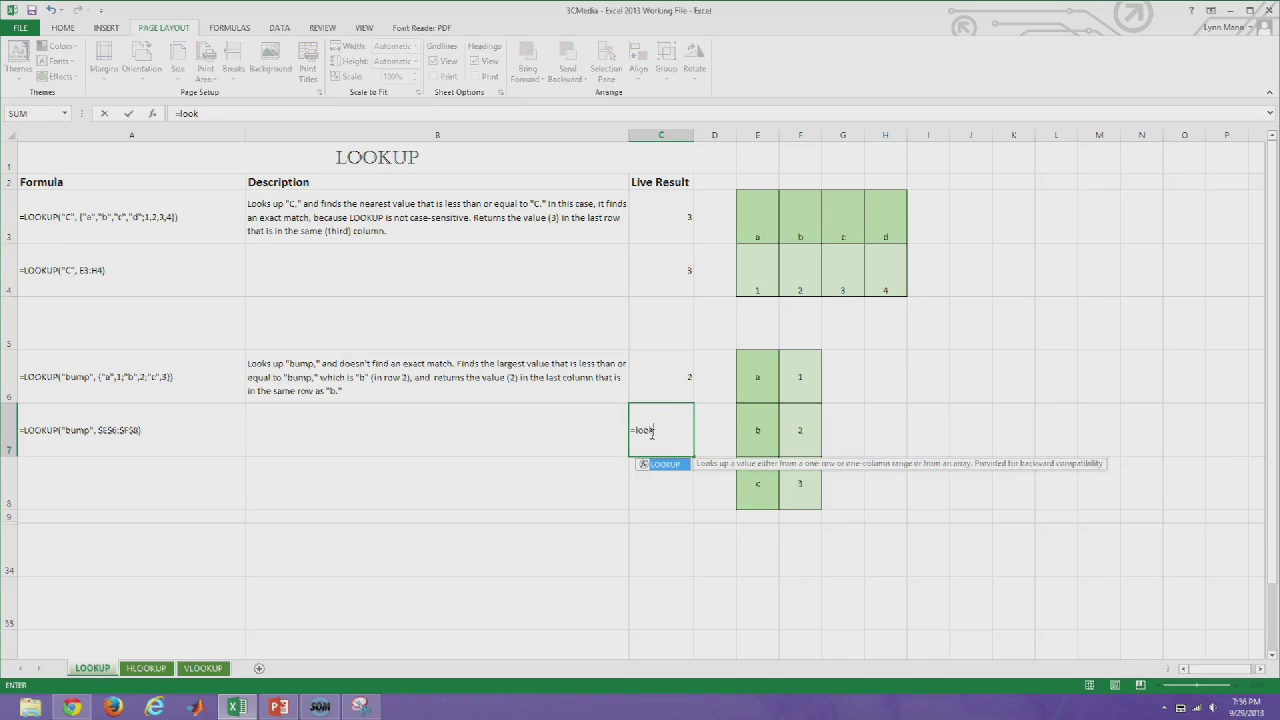
pyautogui.write('up("bump",')
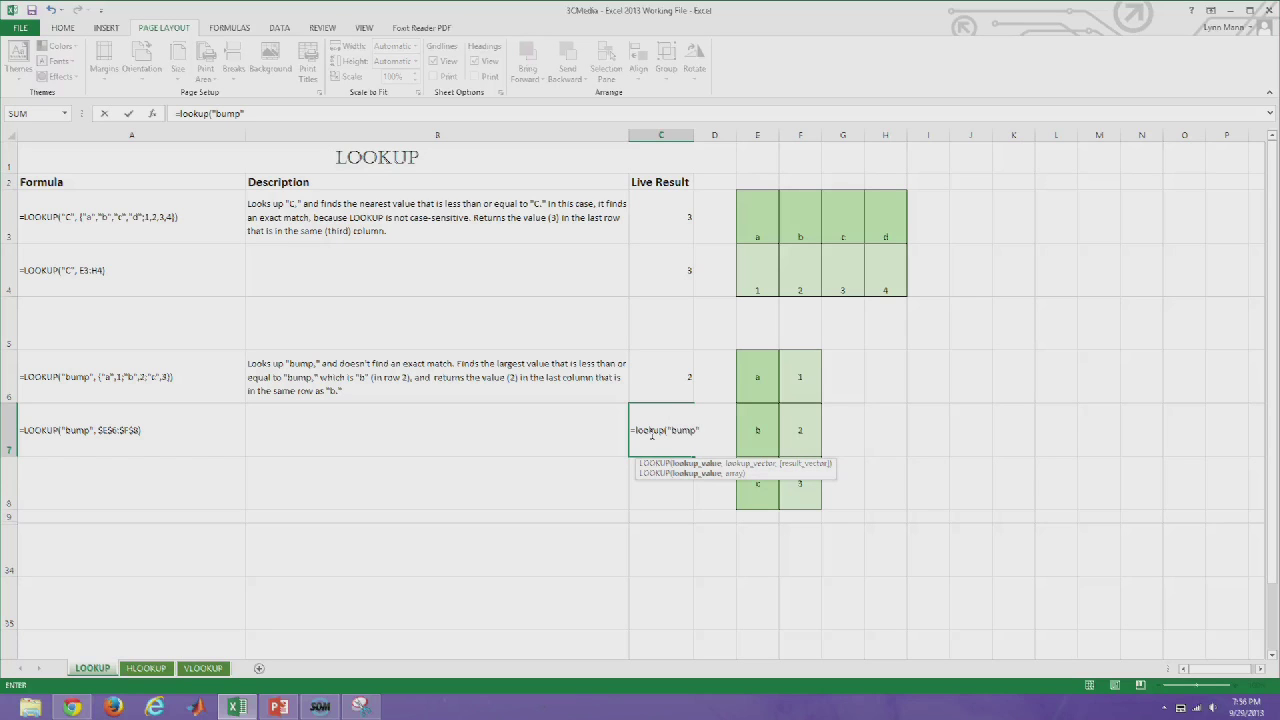
pyautogui.moveTo(770, 389); pyautogui.dragTo(793, 485)
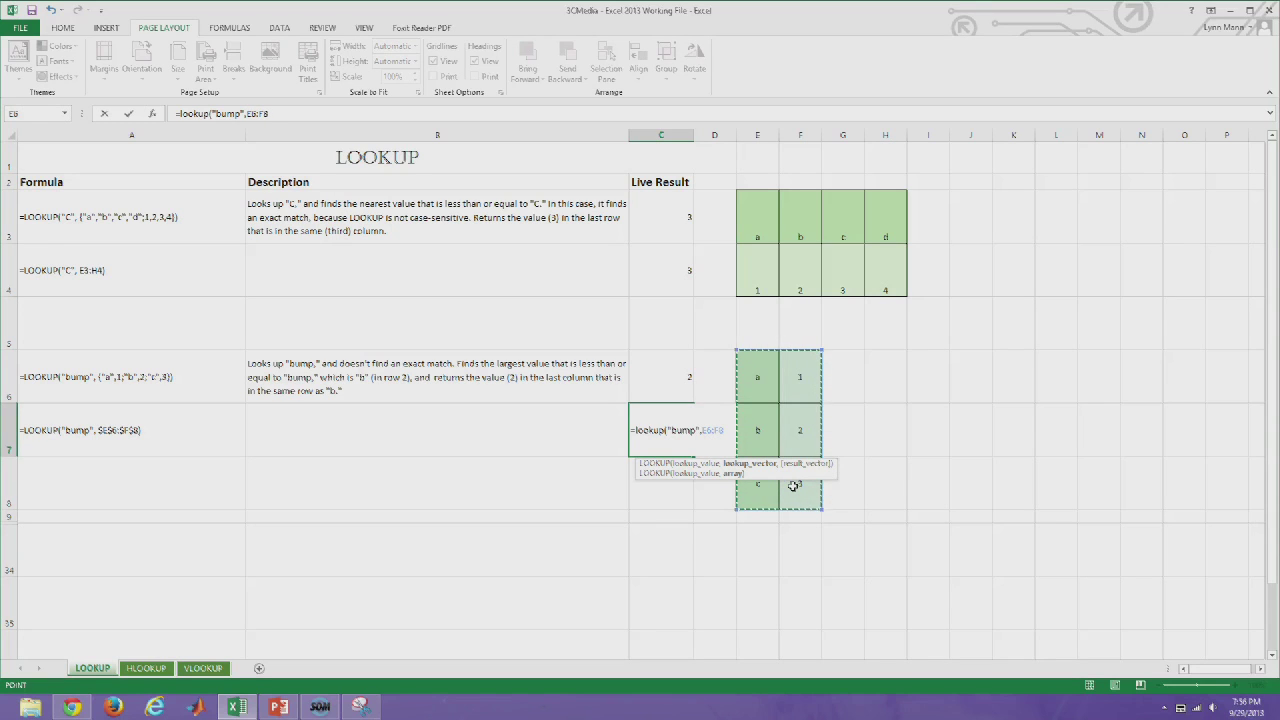
pyautogui.press('Return')
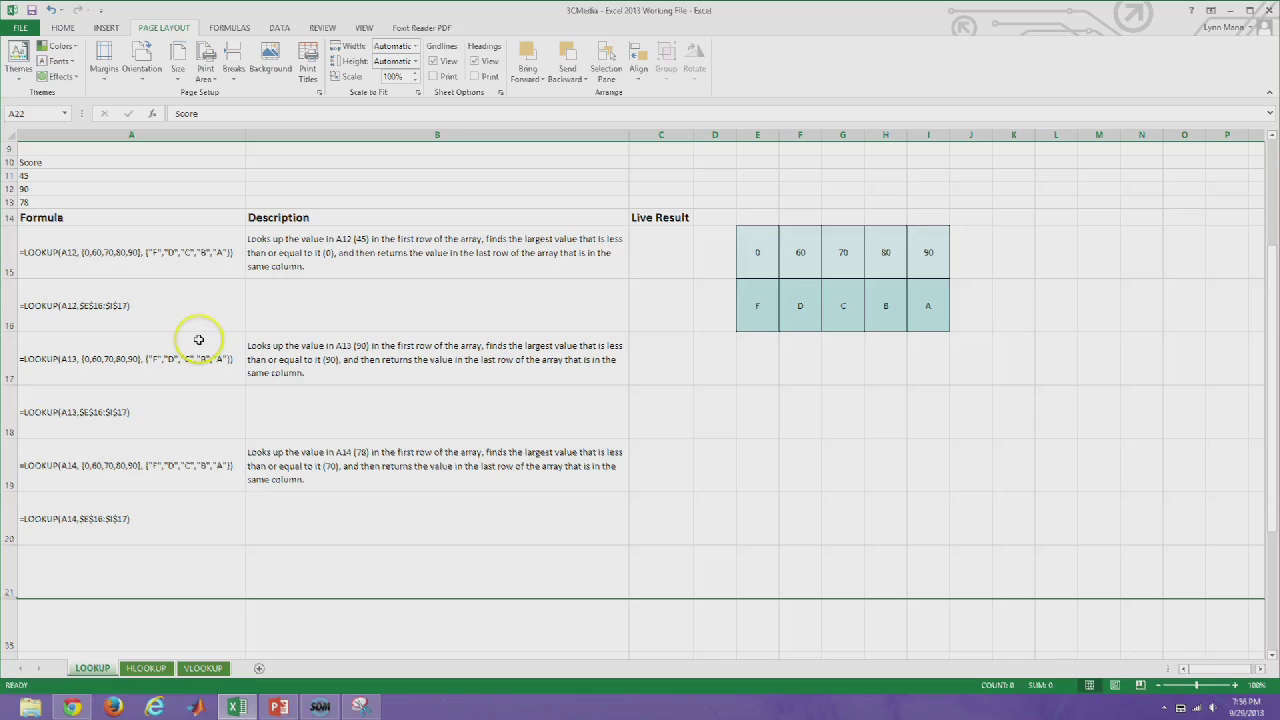
# Enter =lookup(A12,{0,60,70,80,90},{"F","D","C","B","A"}) in C16, returning grade F
pyautogui.hotkey('ctrl', 'z')
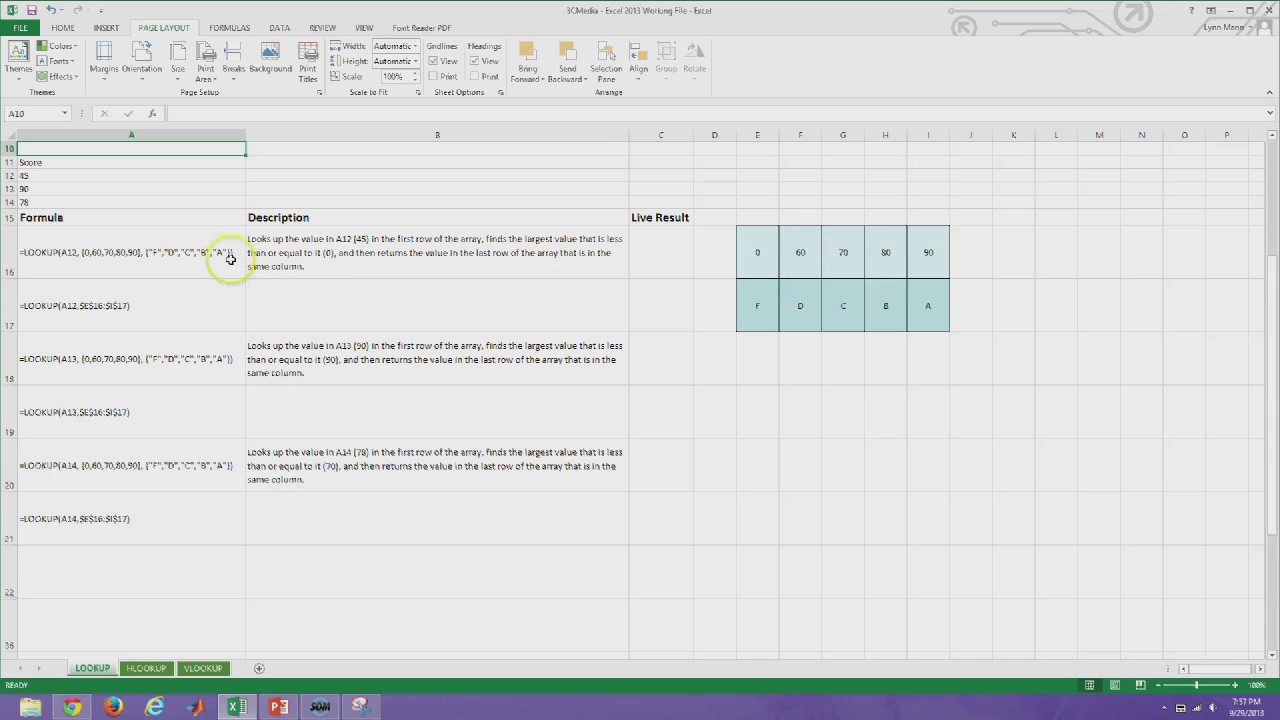
pyautogui.click(647, 263)
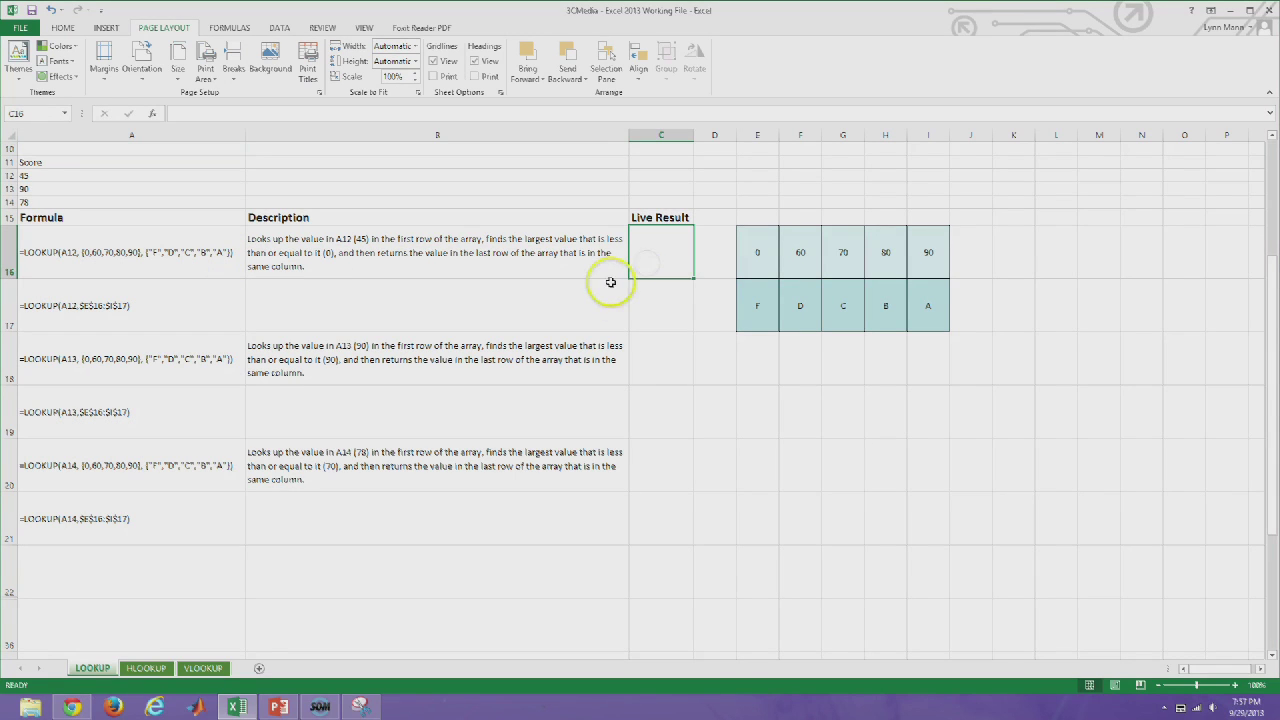
pyautogui.write('=lookup(')
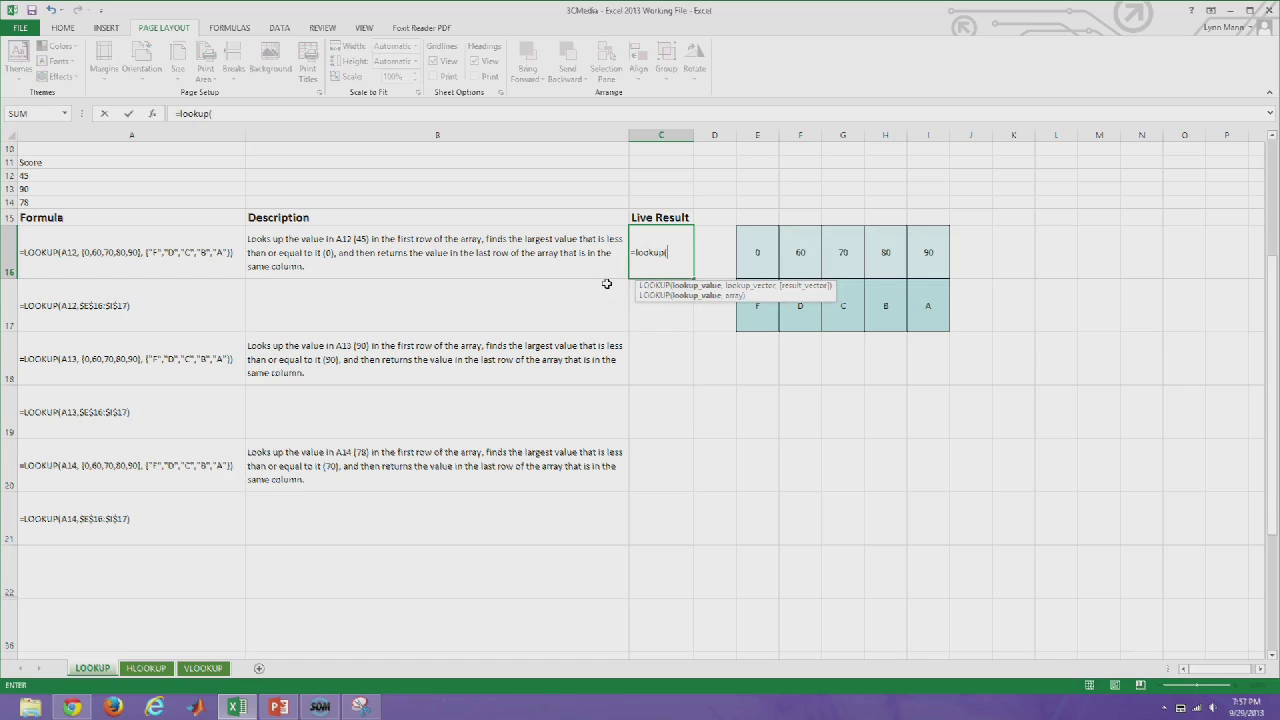
pyautogui.click(119, 176)
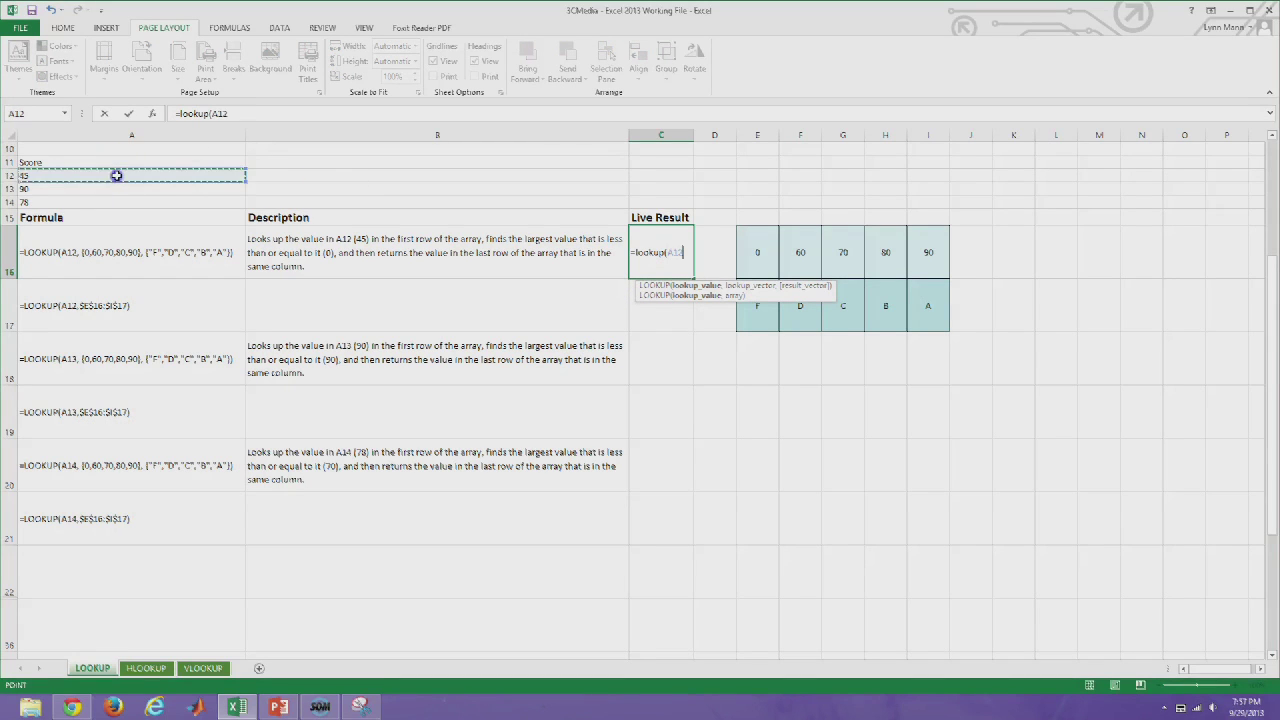
pyautogui.write(',')
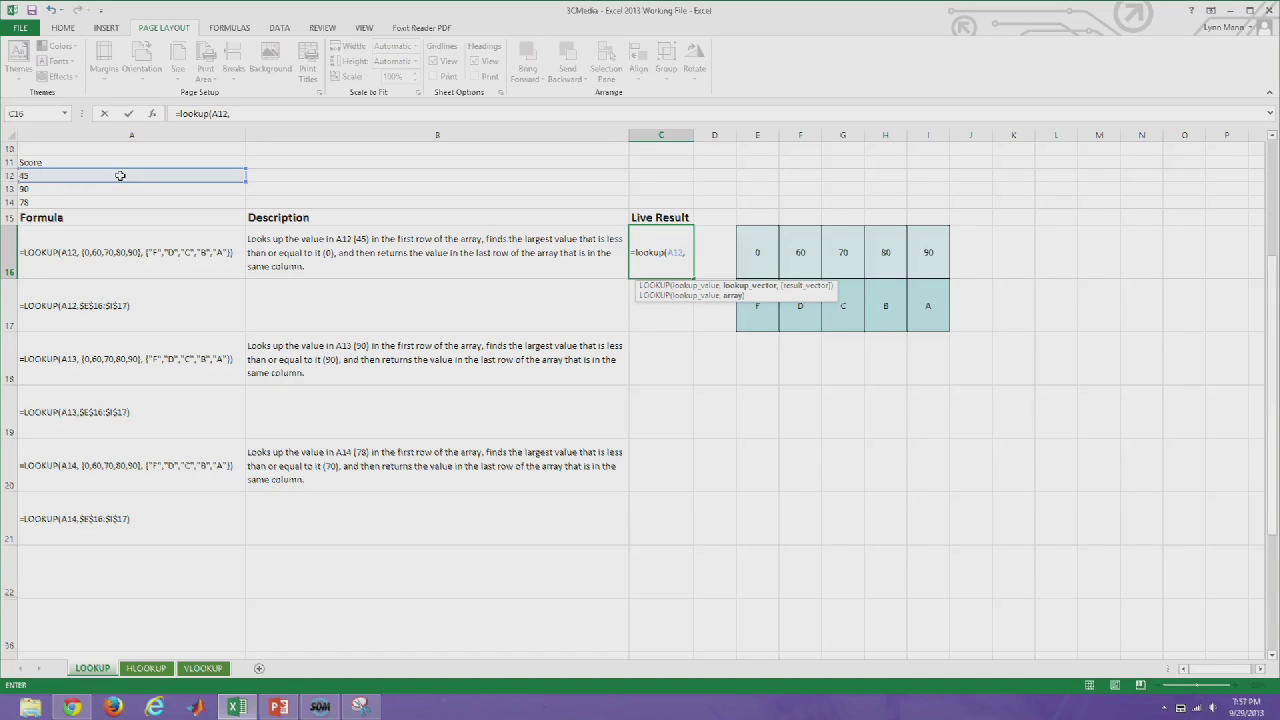
pyautogui.write('{0,60,70,80,90')
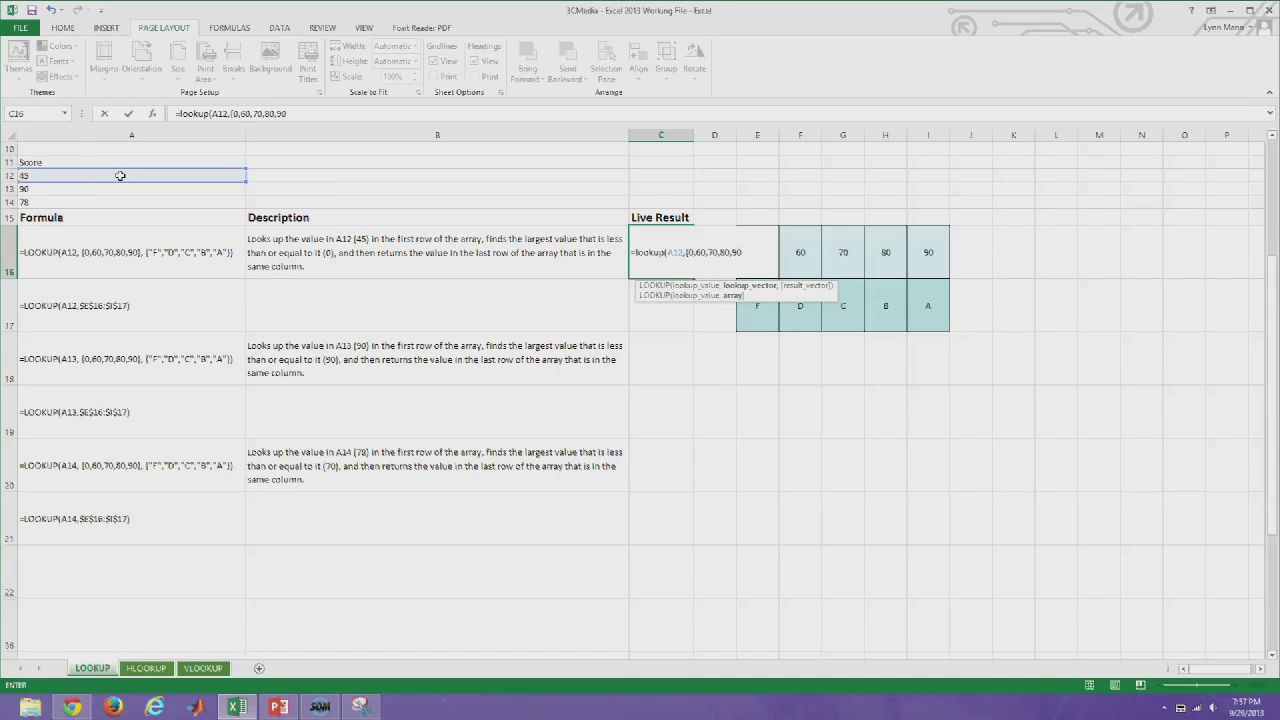
pyautogui.write('}')
pyautogui.write(',')
pyautogui.write('{')
pyautogui.write('"A"')
pyautogui.press('BackSpace')
pyautogui.press('BackSpace')
pyautogui.press('BackSpace')
pyautogui.write('"F","D",')
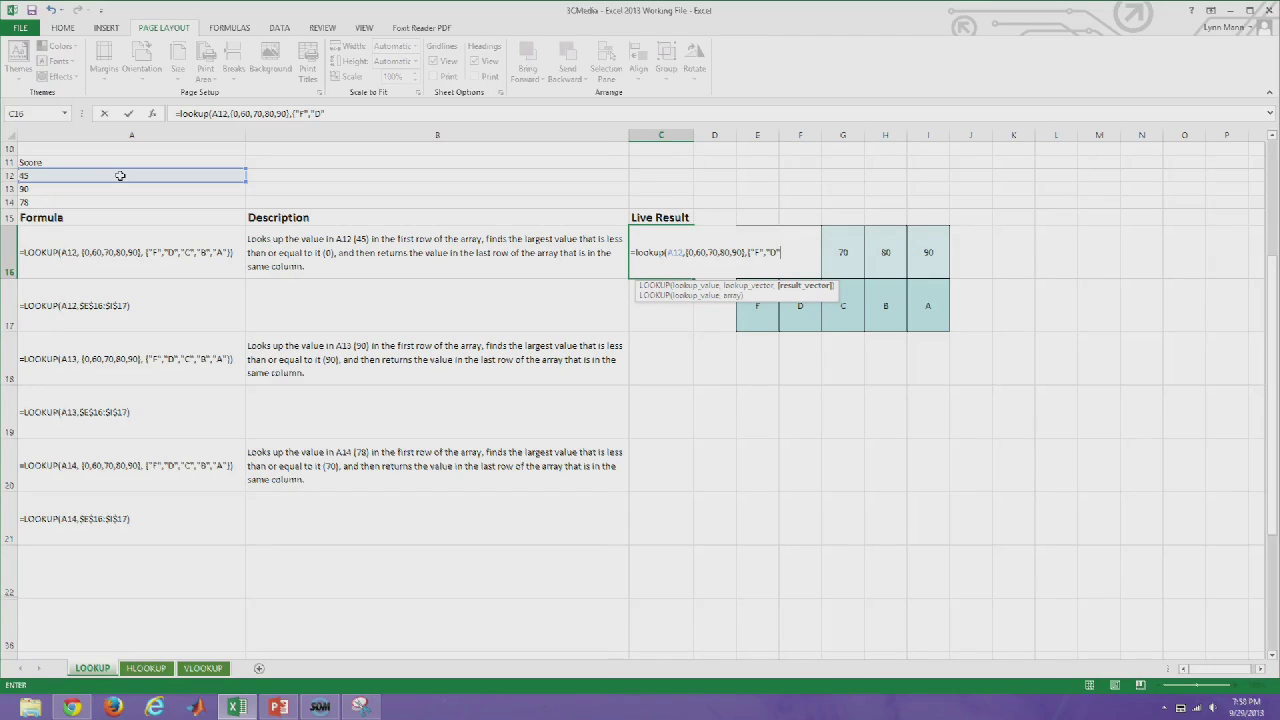
pyautogui.write('"C","B","A"})')
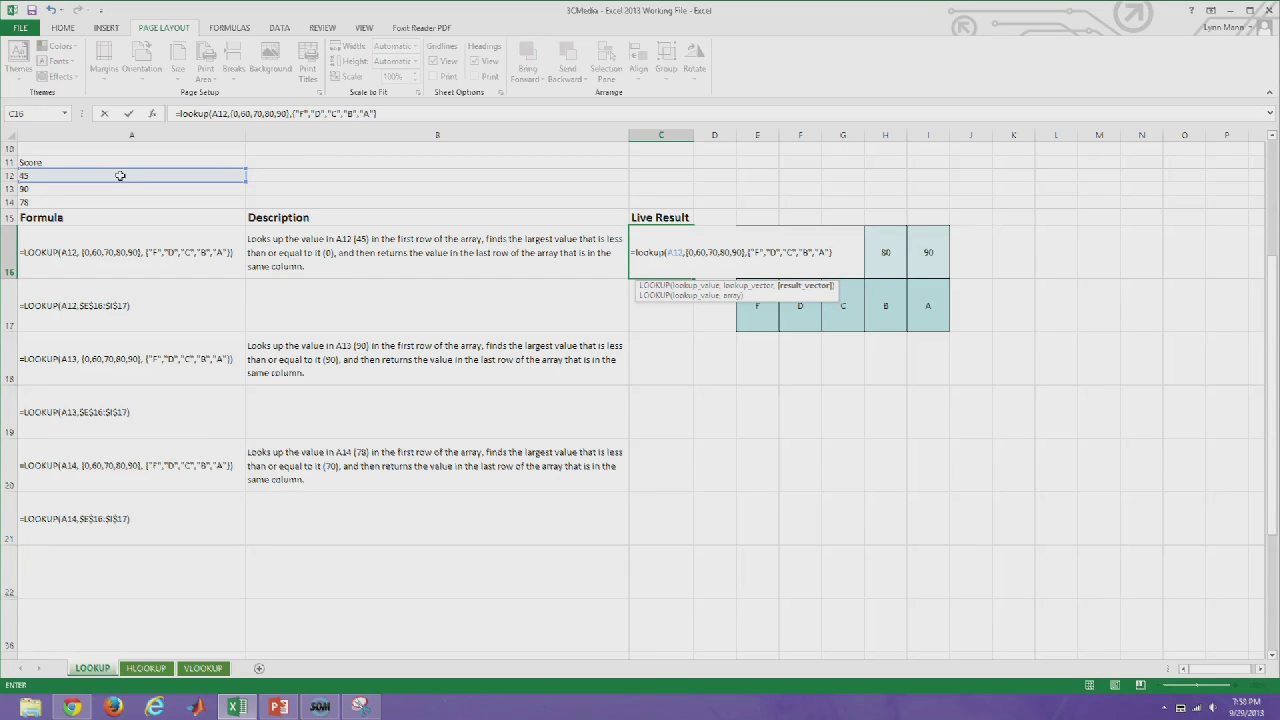
pyautogui.press('Return')
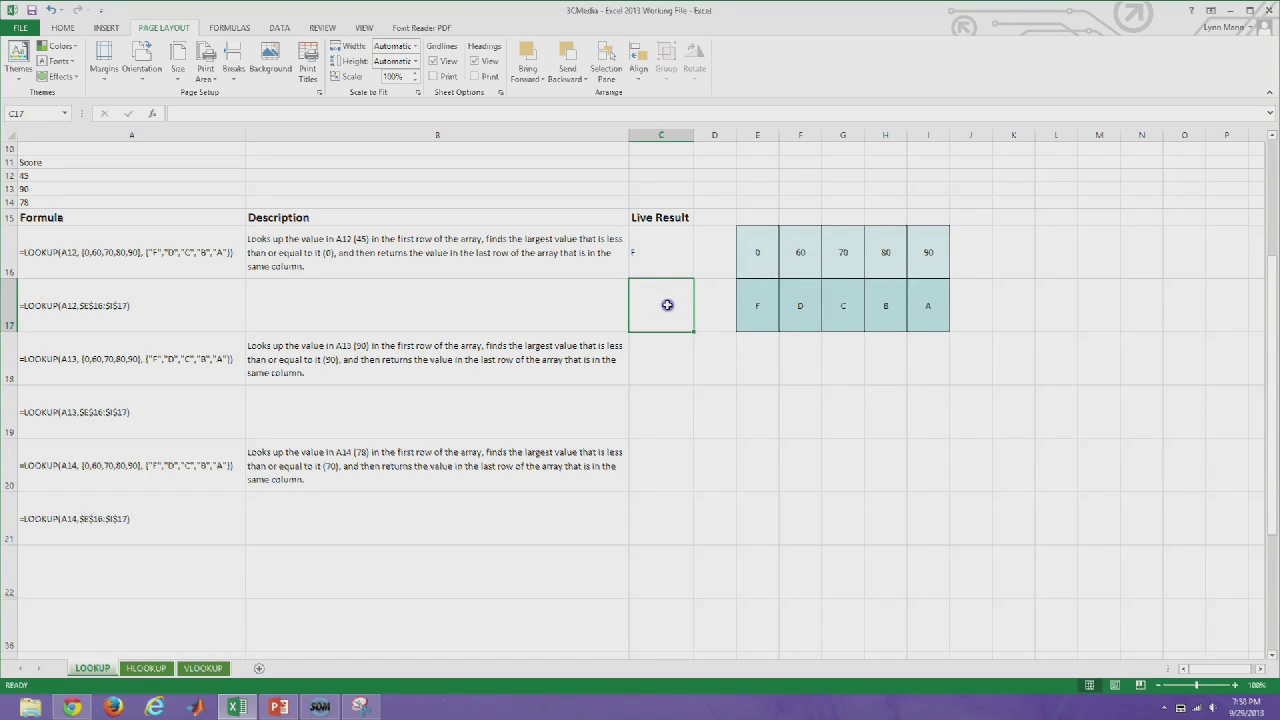
# Enter =lookup(A12,E16:I16,E17:I17) in C17, returning grade F
pyautogui.write('=')
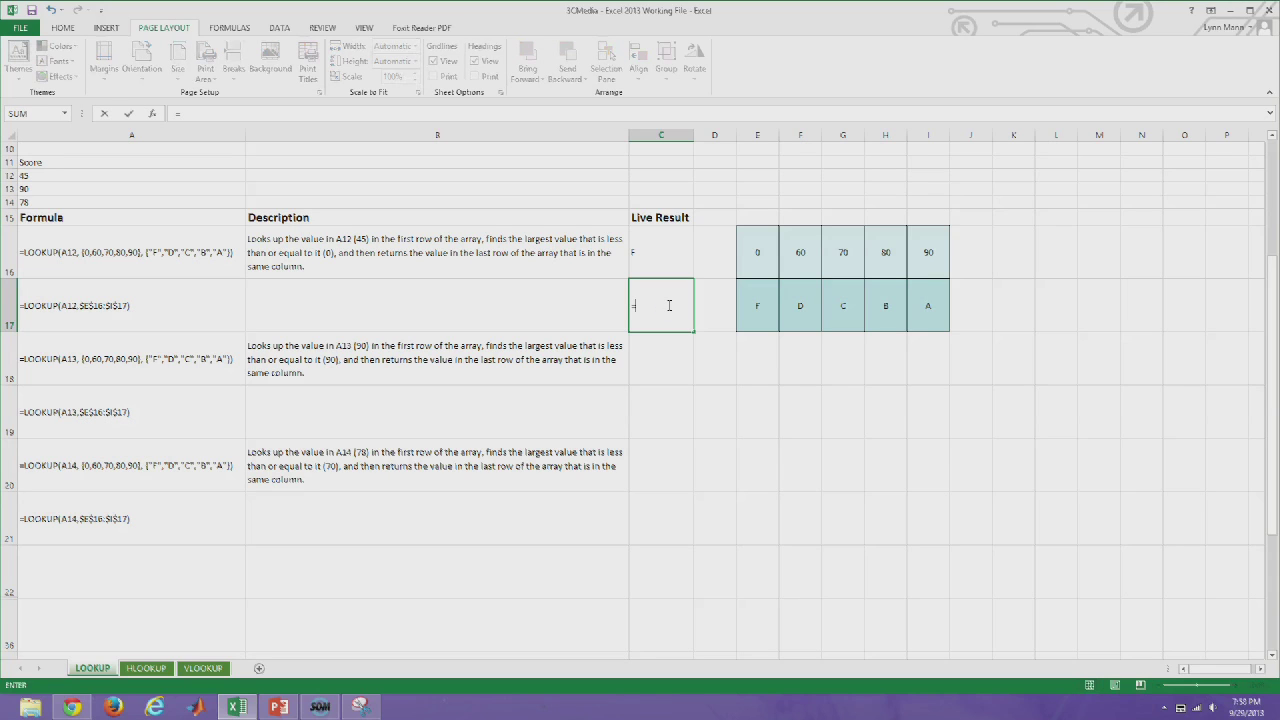
pyautogui.write('look')
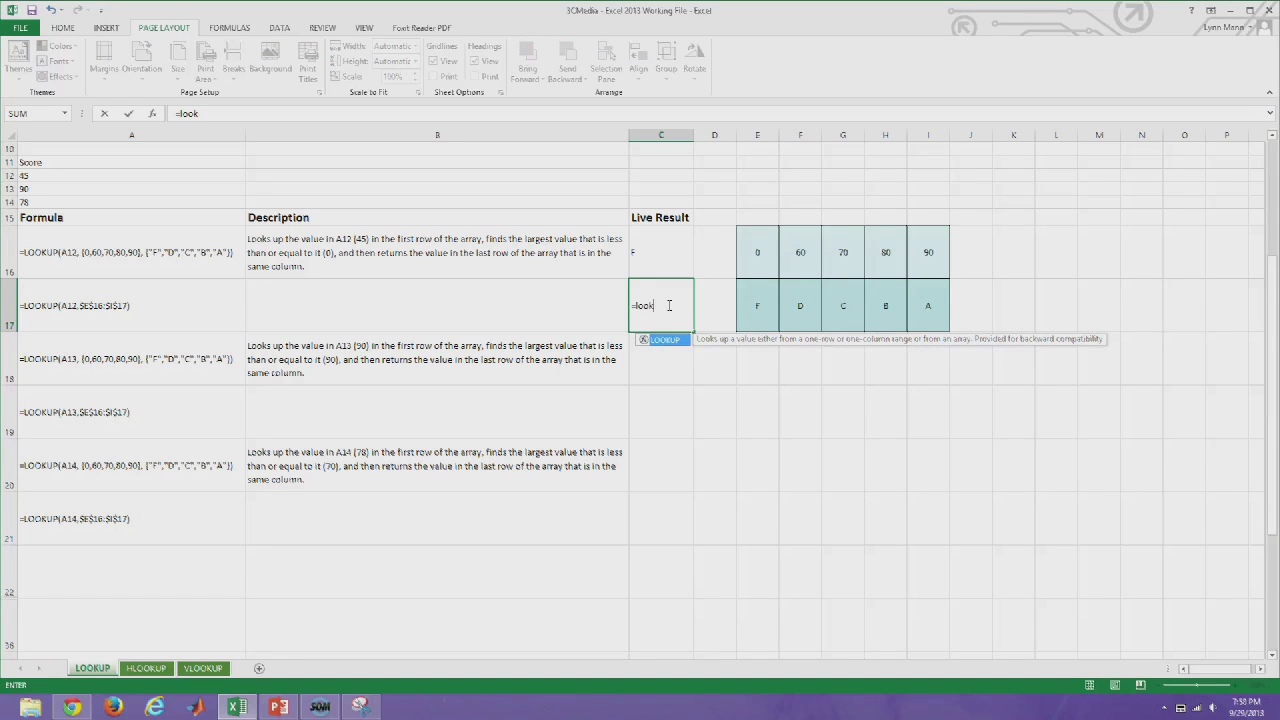
pyautogui.write('up(')
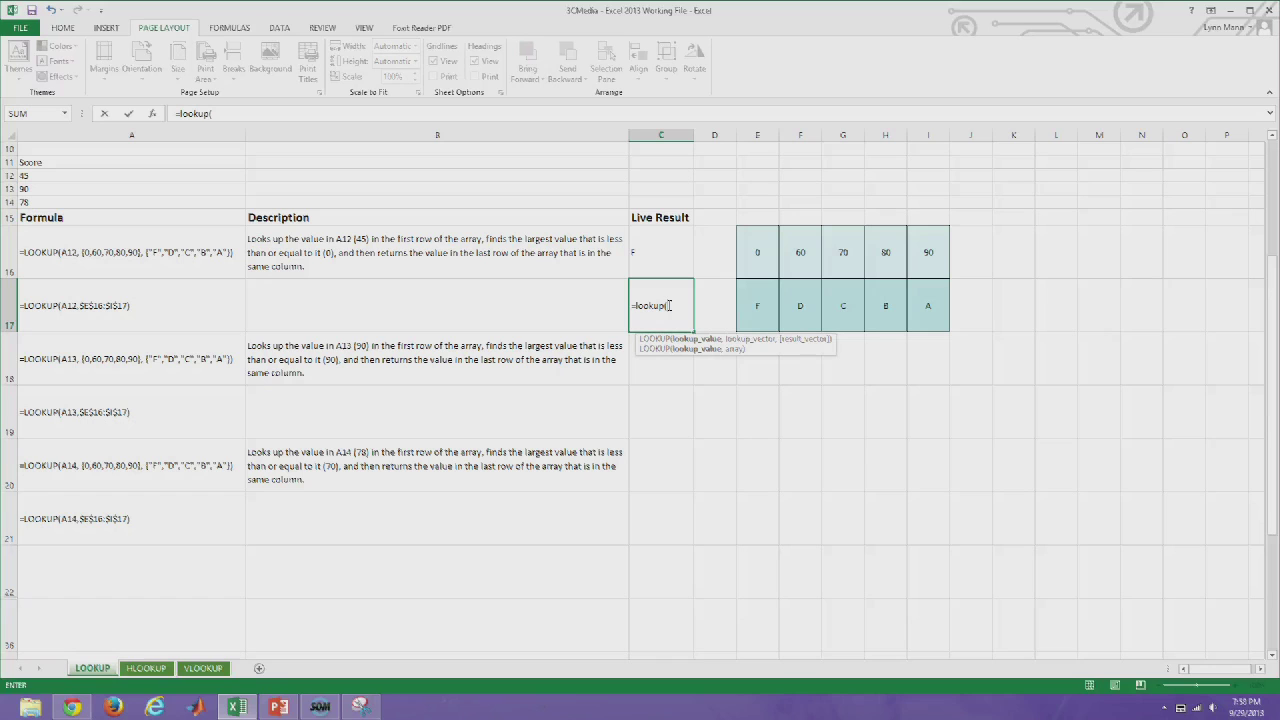
pyautogui.click(151, 176)
pyautogui.write(',')
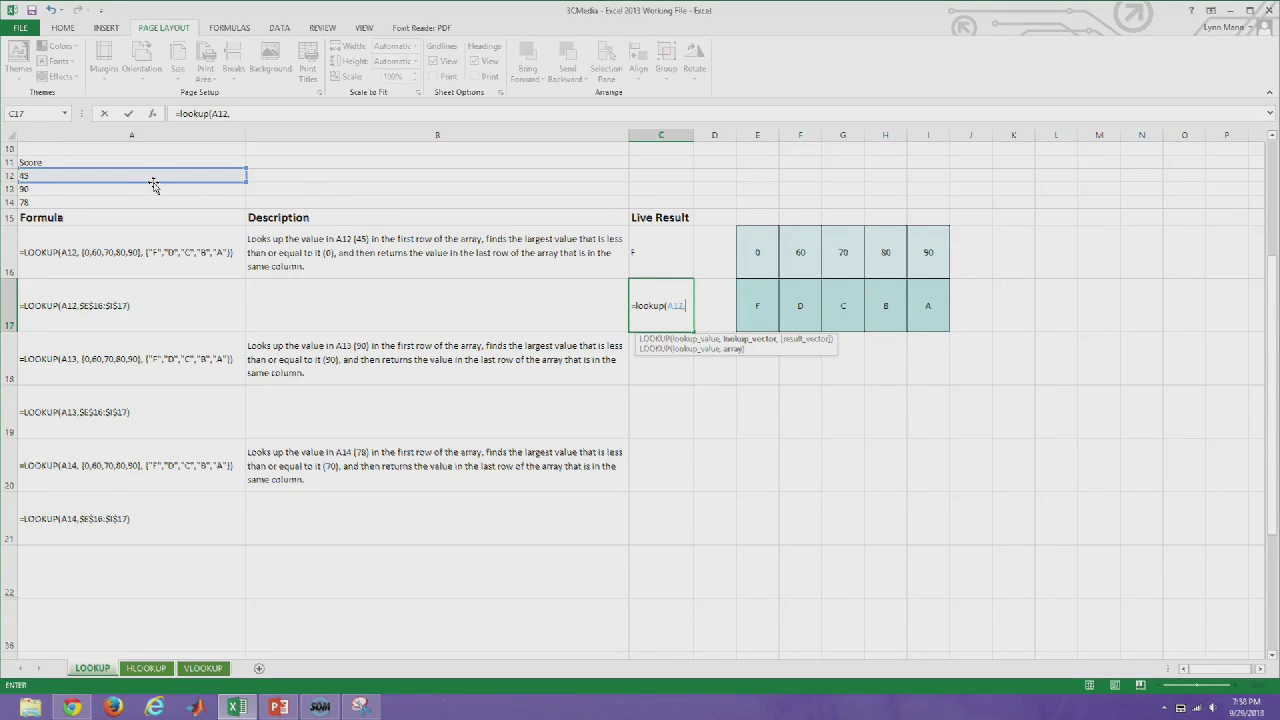
pyautogui.moveTo(749, 251); pyautogui.dragTo(926, 260)
pyautogui.write(',')
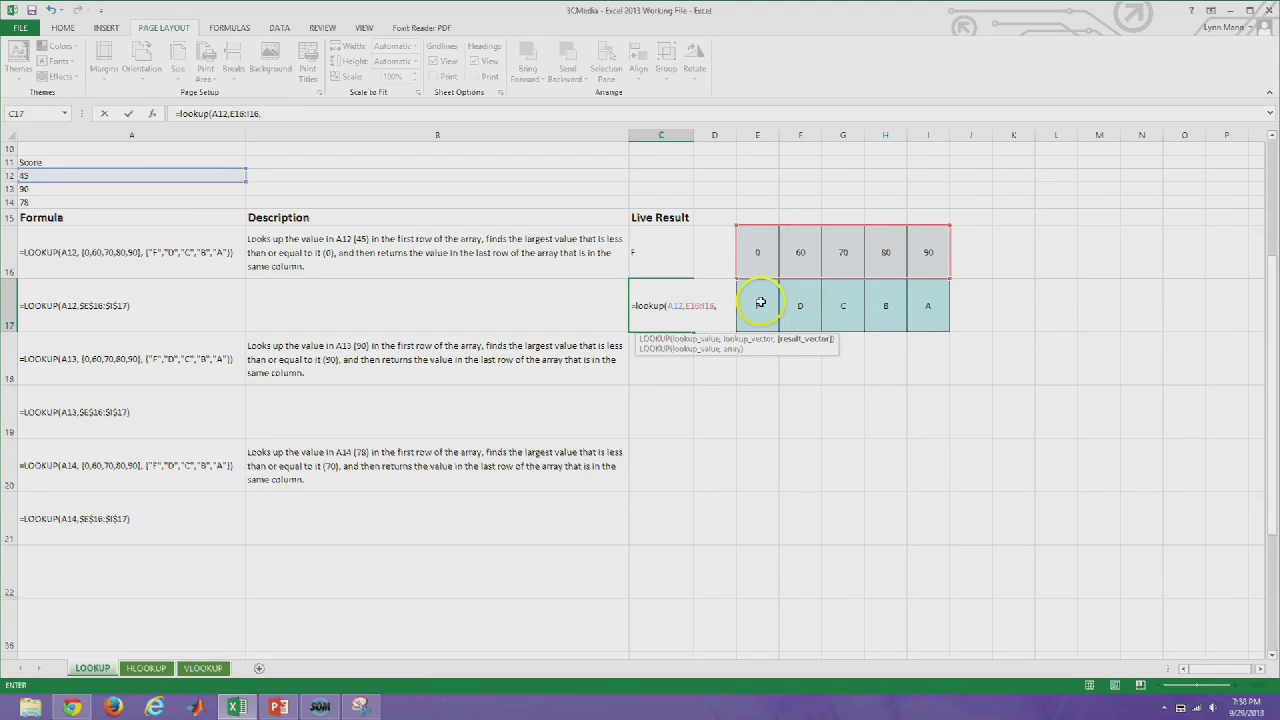
pyautogui.moveTo(751, 302); pyautogui.dragTo(940, 308)
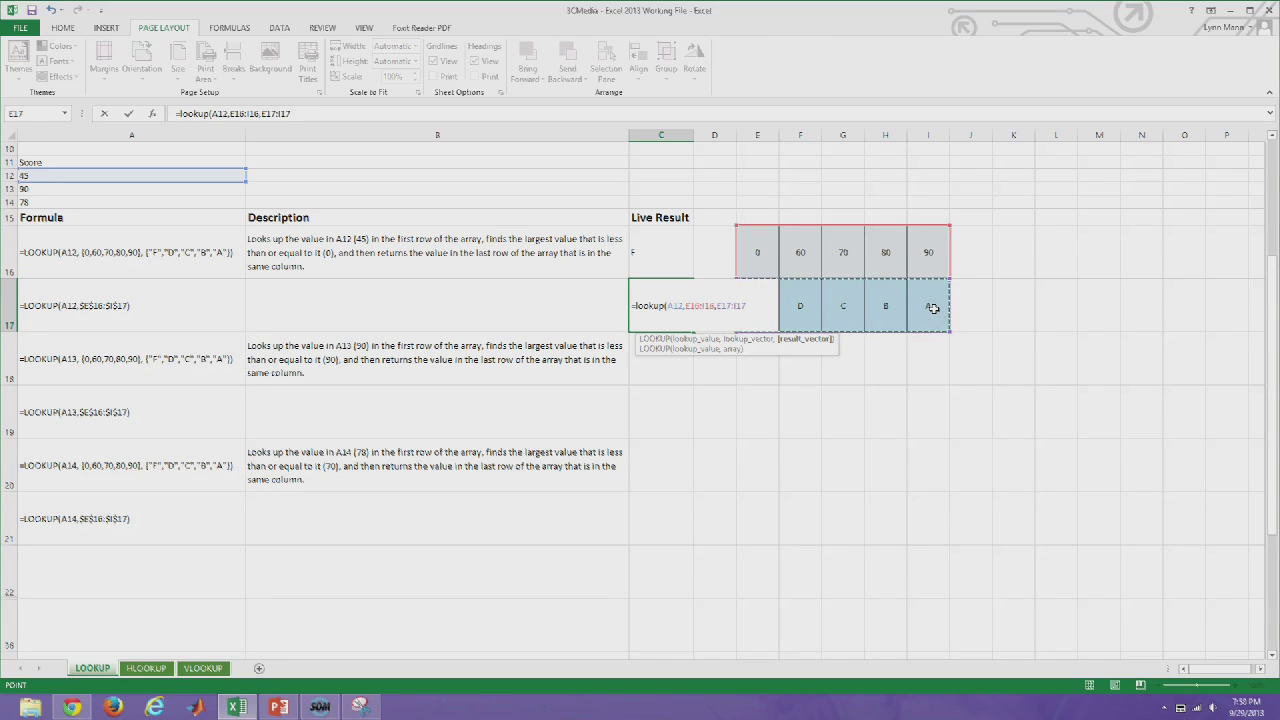
pyautogui.press('Return')
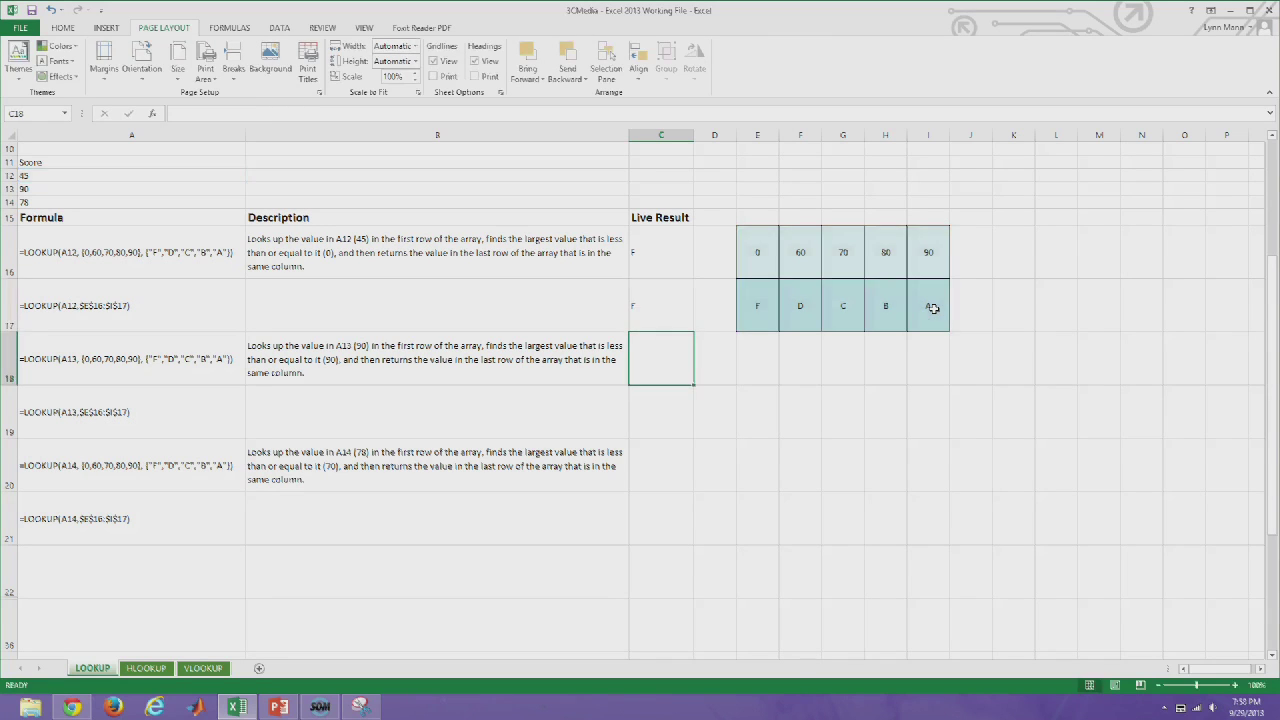
pyautogui.click(710, 302)
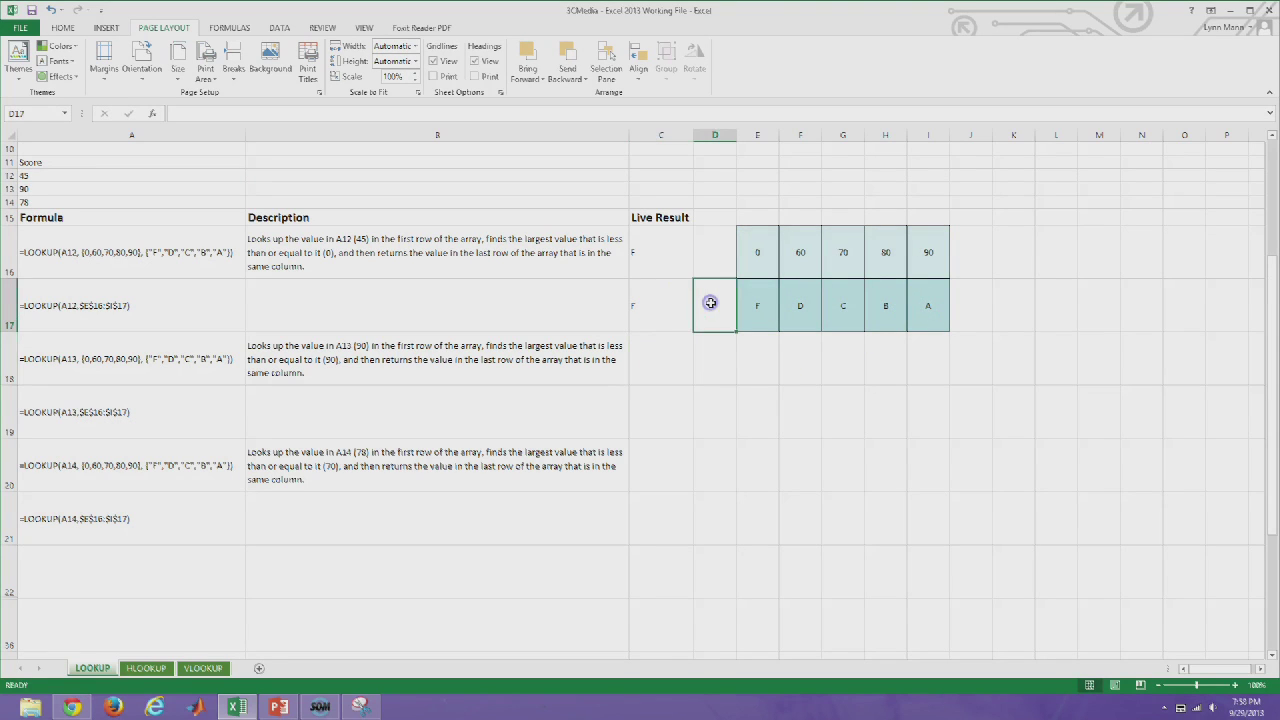
# Enter =LOOKUP(A12,E16:I17) in D17 so it returns grade F
pyautogui.write('=lookup(')
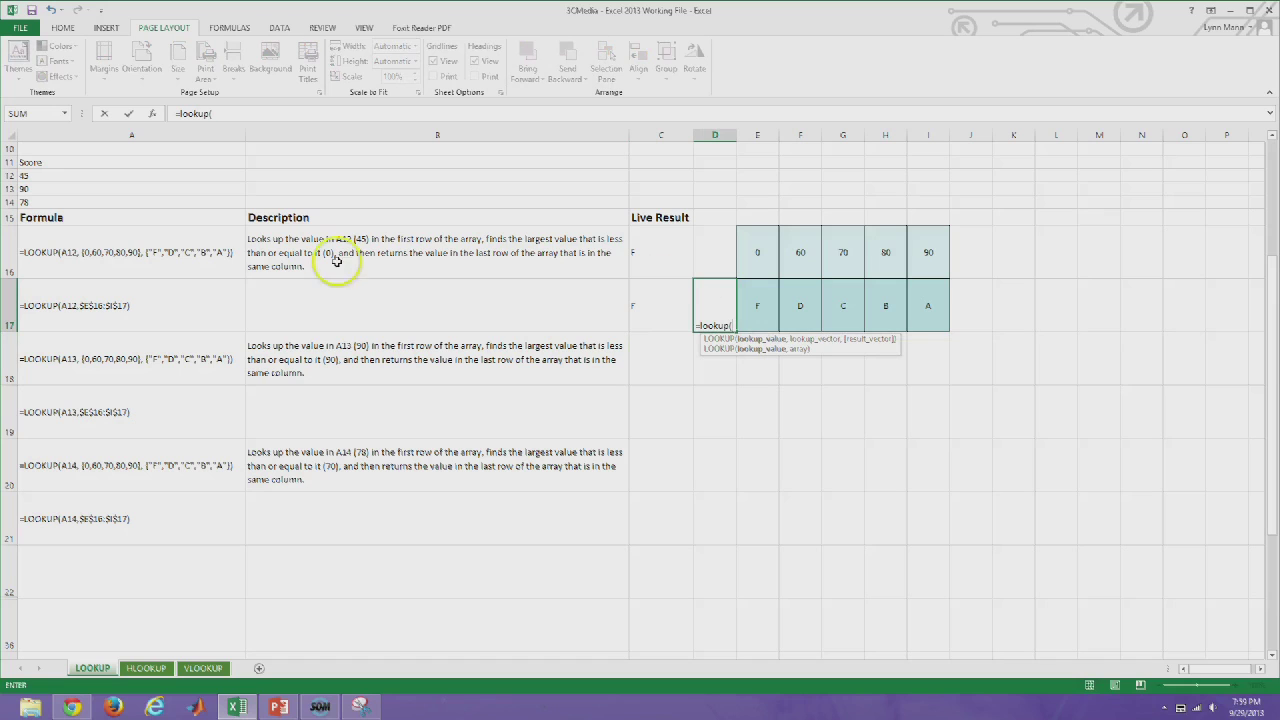
pyautogui.write(',')
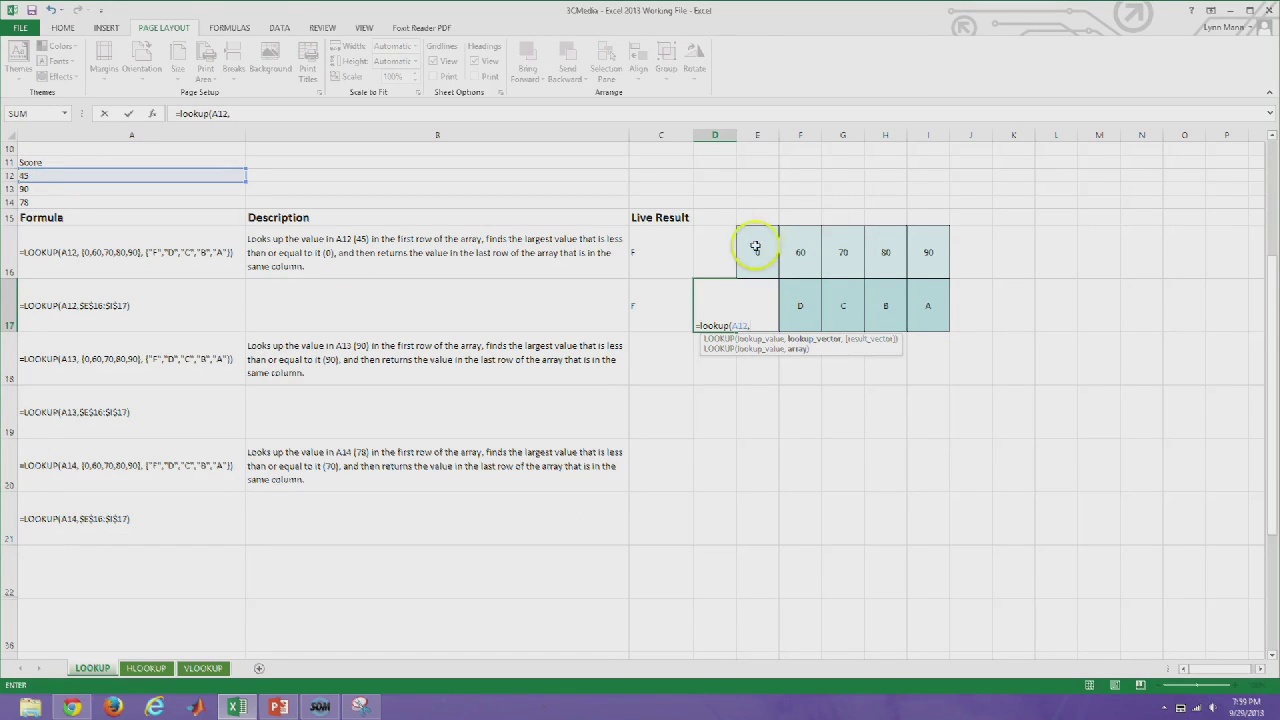
pyautogui.moveTo(751, 249); pyautogui.dragTo(948, 310)
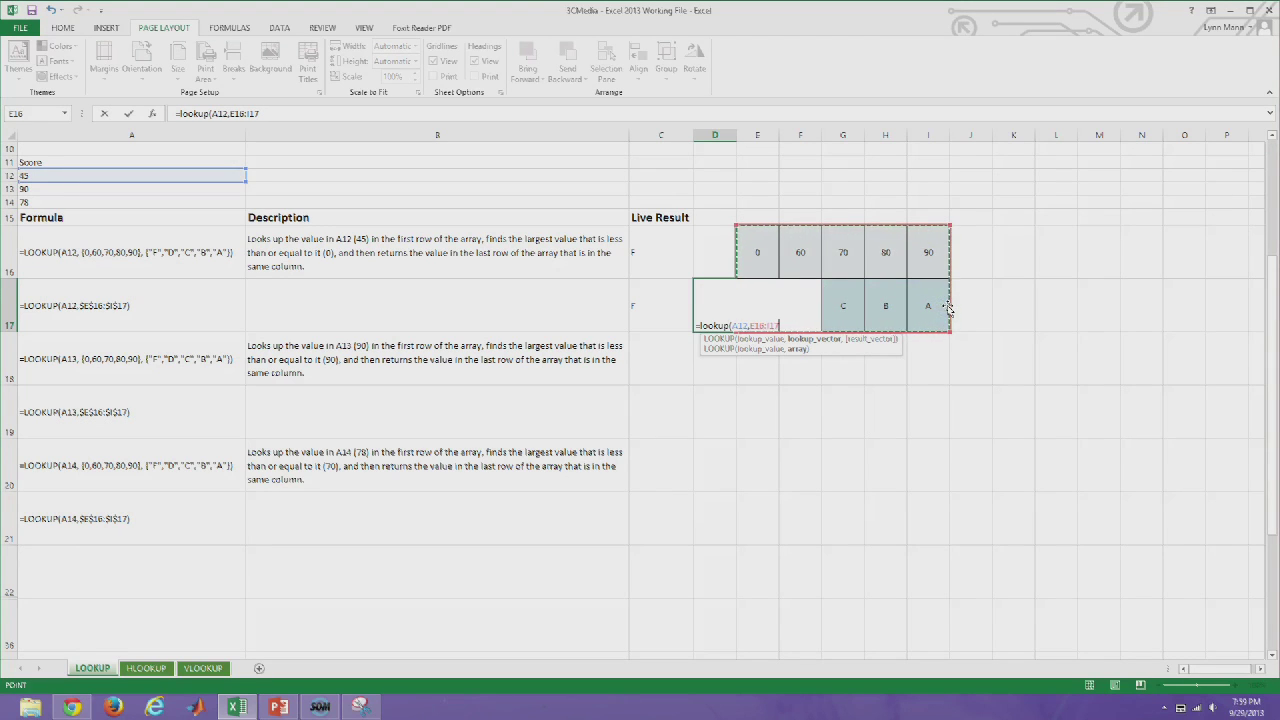
pyautogui.write(')')
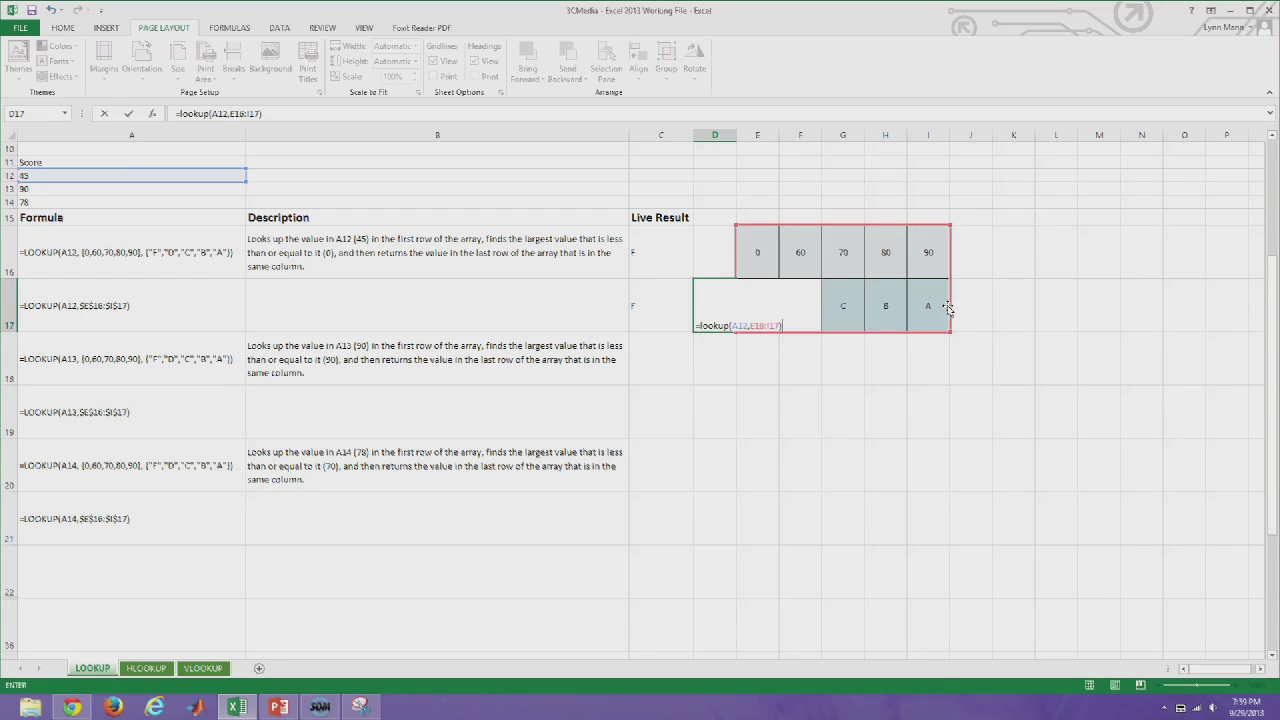
pyautogui.press('Return')
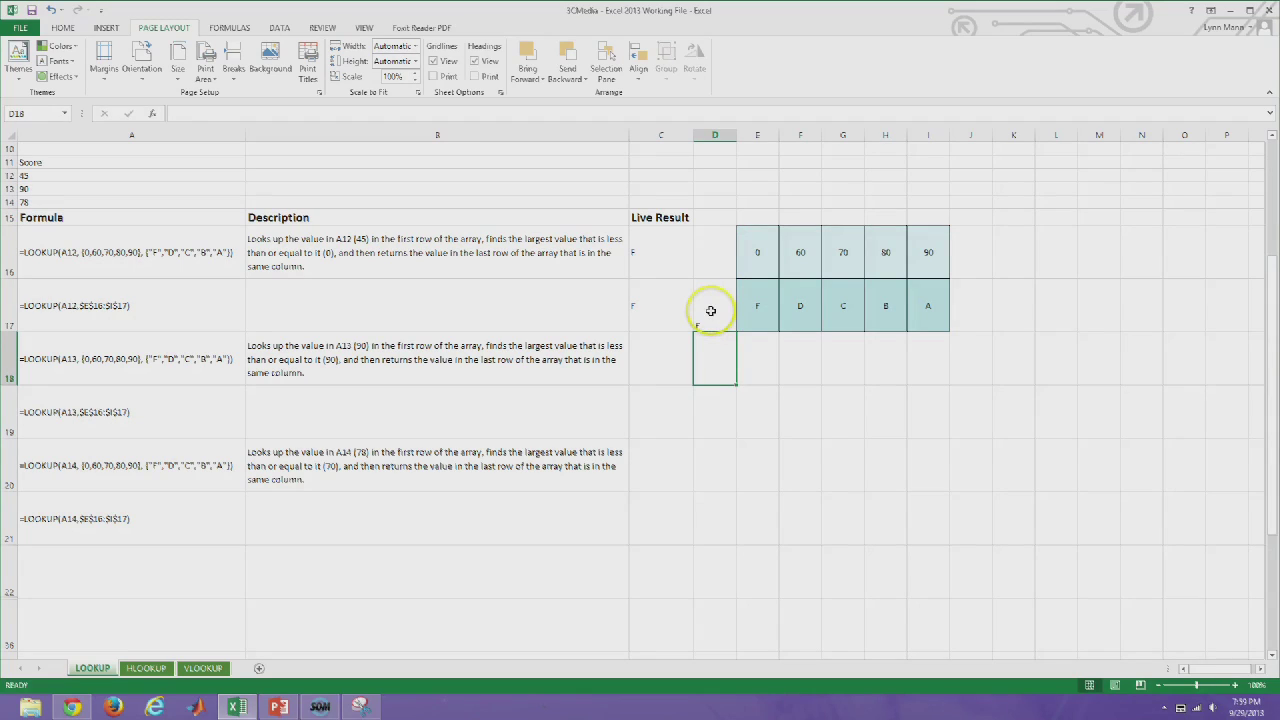
# Select the full formula text of A18 for copying into C18
pyautogui.click(651, 379)
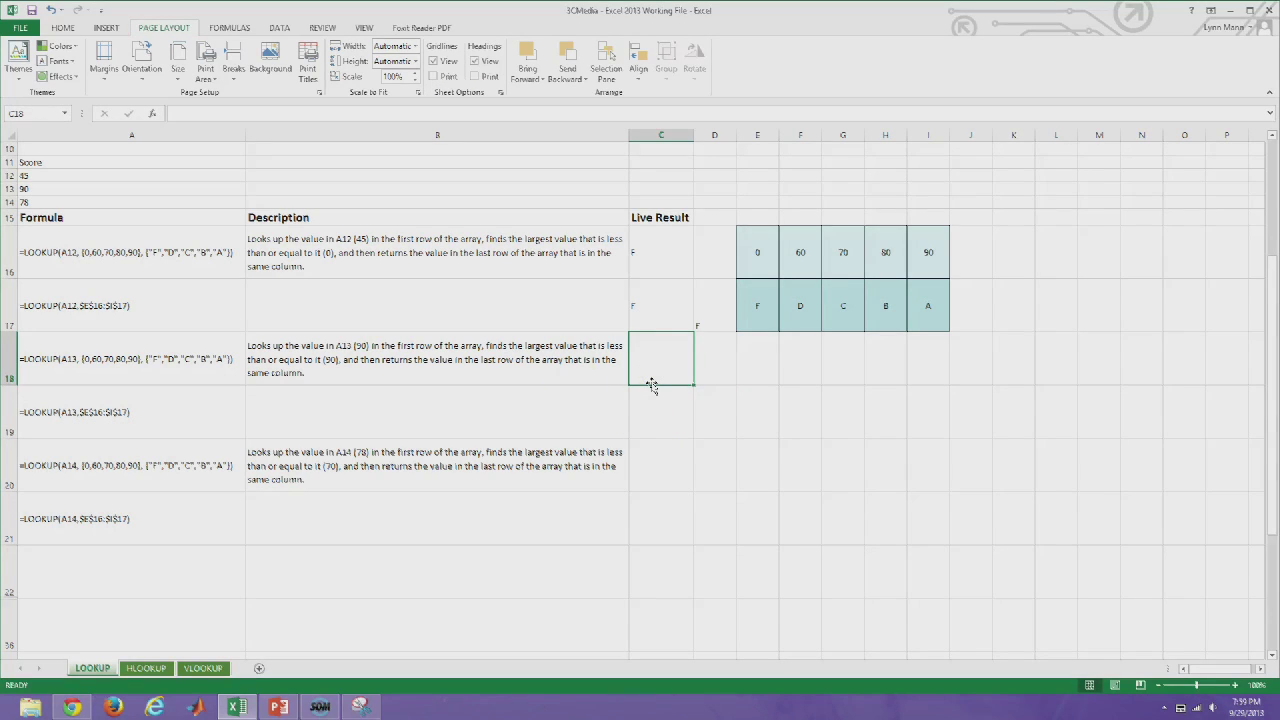
pyautogui.click(226, 358)
pyautogui.moveTo(390, 113); pyautogui.dragTo(178, 113)
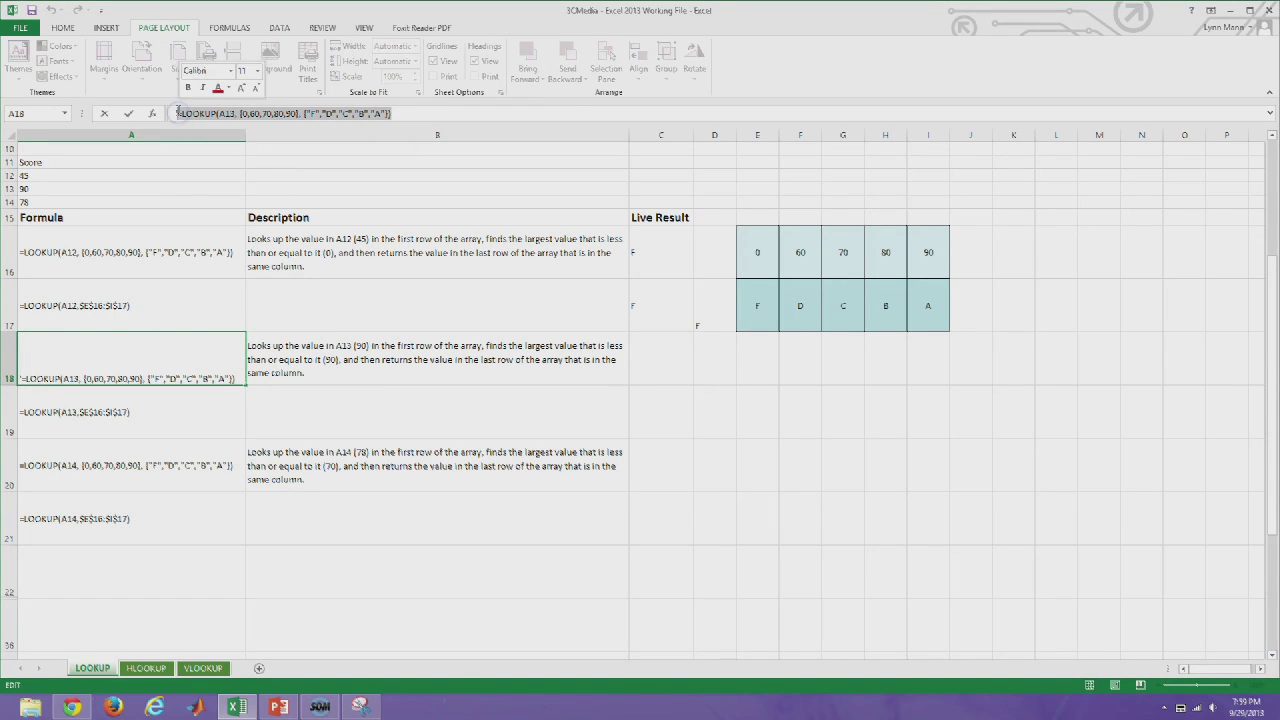
# Paste A18's inline-array LOOKUP into C18, review its A13 reference and array constants, and commit it
pyautogui.click(666, 374)
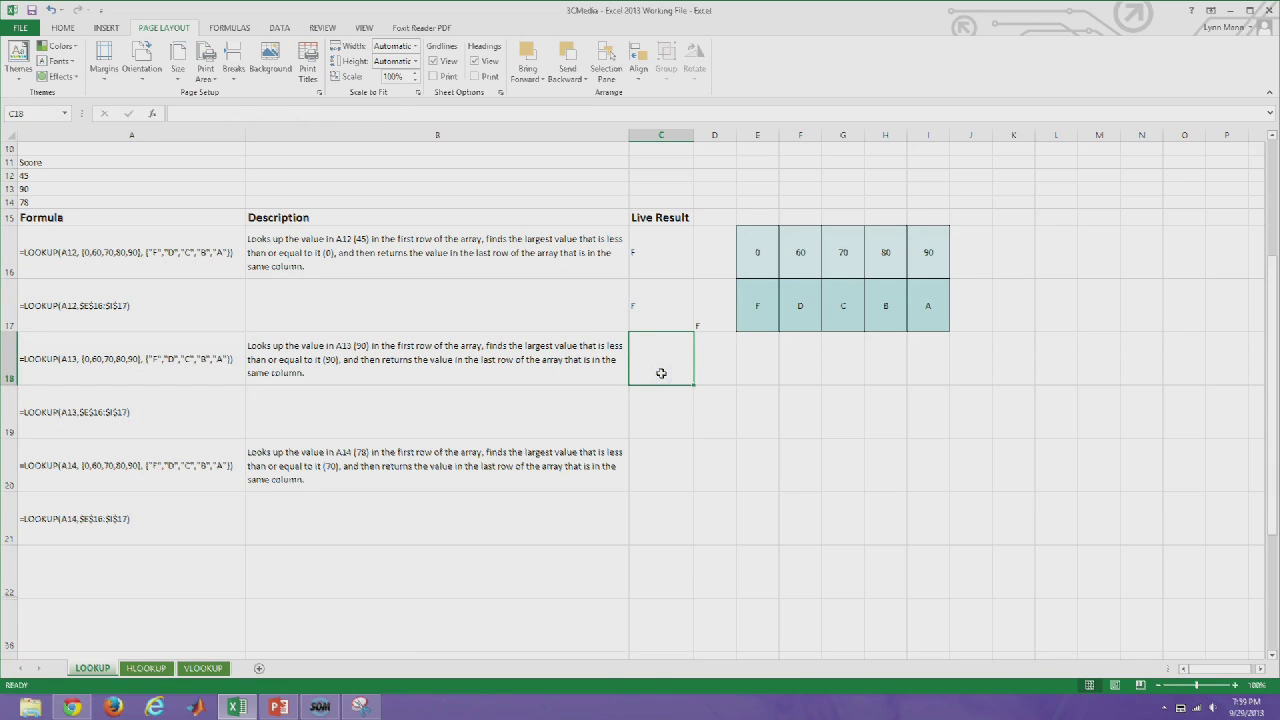
pyautogui.hotkey('ctrl', 'v')
pyautogui.doubleClick(658, 377)
pyautogui.doubleClick(680, 360)
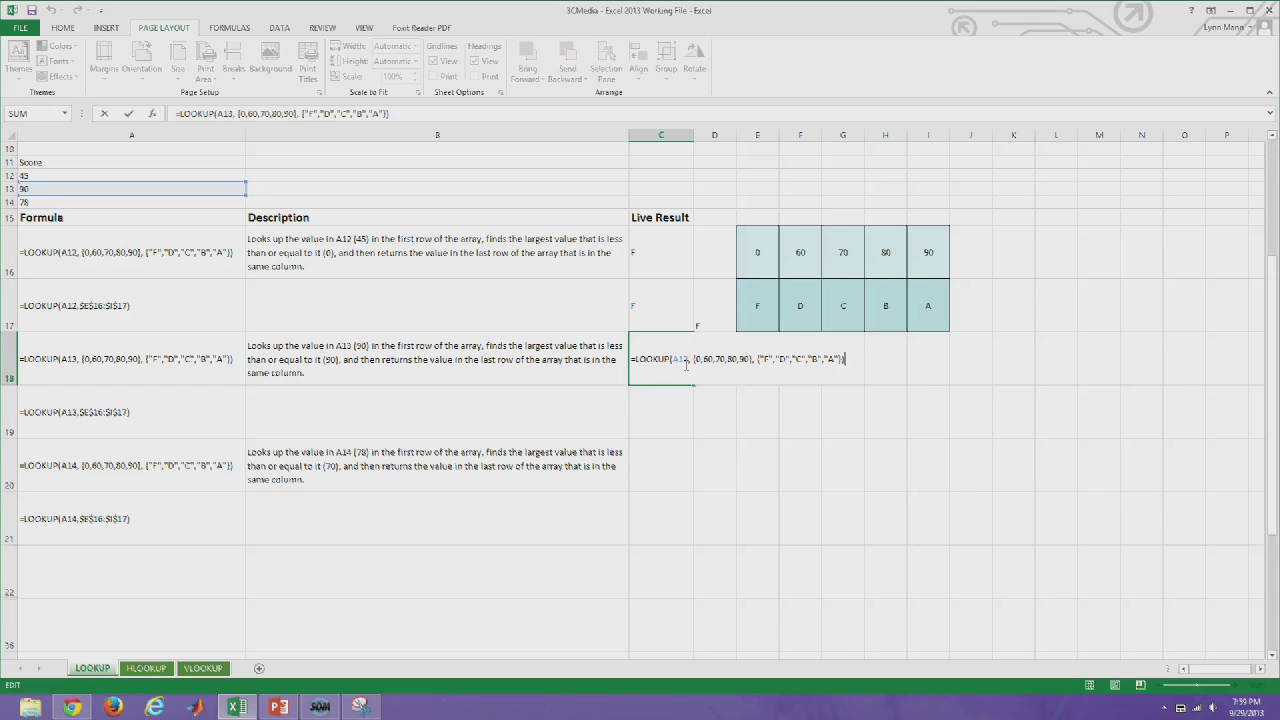
pyautogui.click(688, 368)
pyautogui.moveTo(697, 361); pyautogui.dragTo(738, 362)
pyautogui.press('Return')
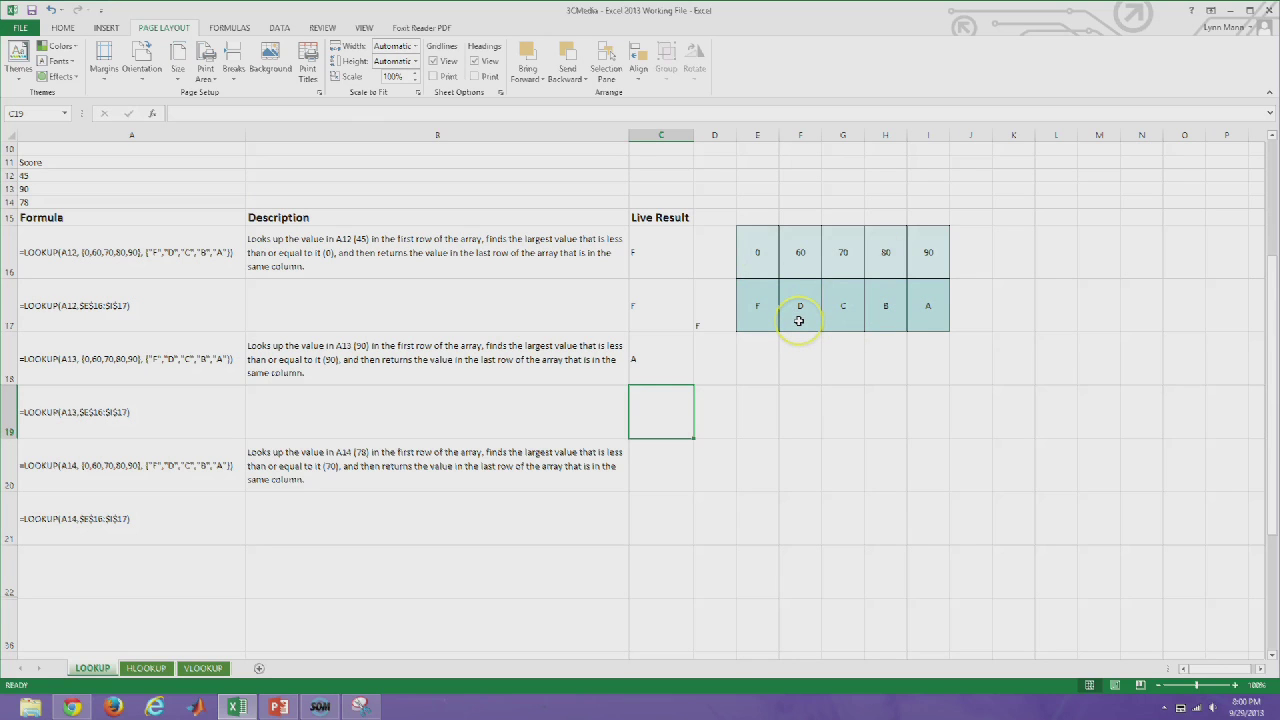
# Enter =LOOKUP(A13,E16:I16,E17:I17) in C19, returning grade A
pyautogui.write('=loo')
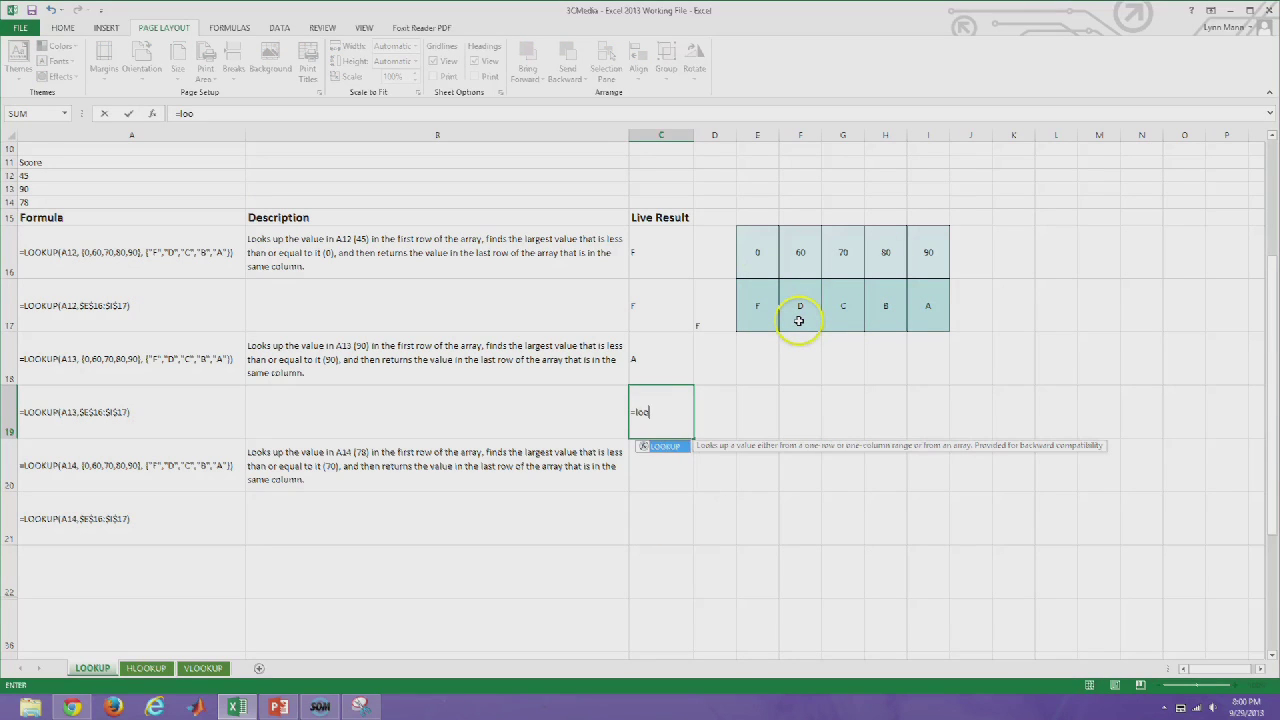
pyautogui.write('kup(')
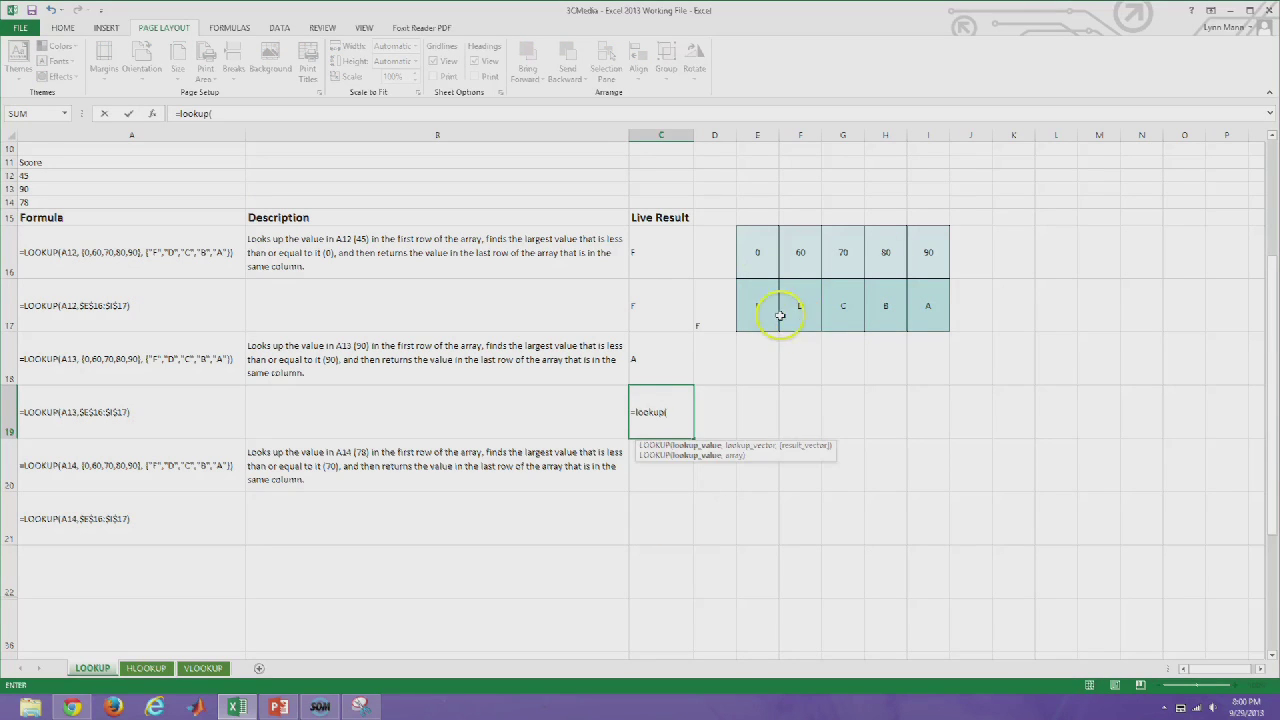
pyautogui.click(25, 189)
pyautogui.write(',')
pyautogui.moveTo(752, 250); pyautogui.dragTo(931, 260)
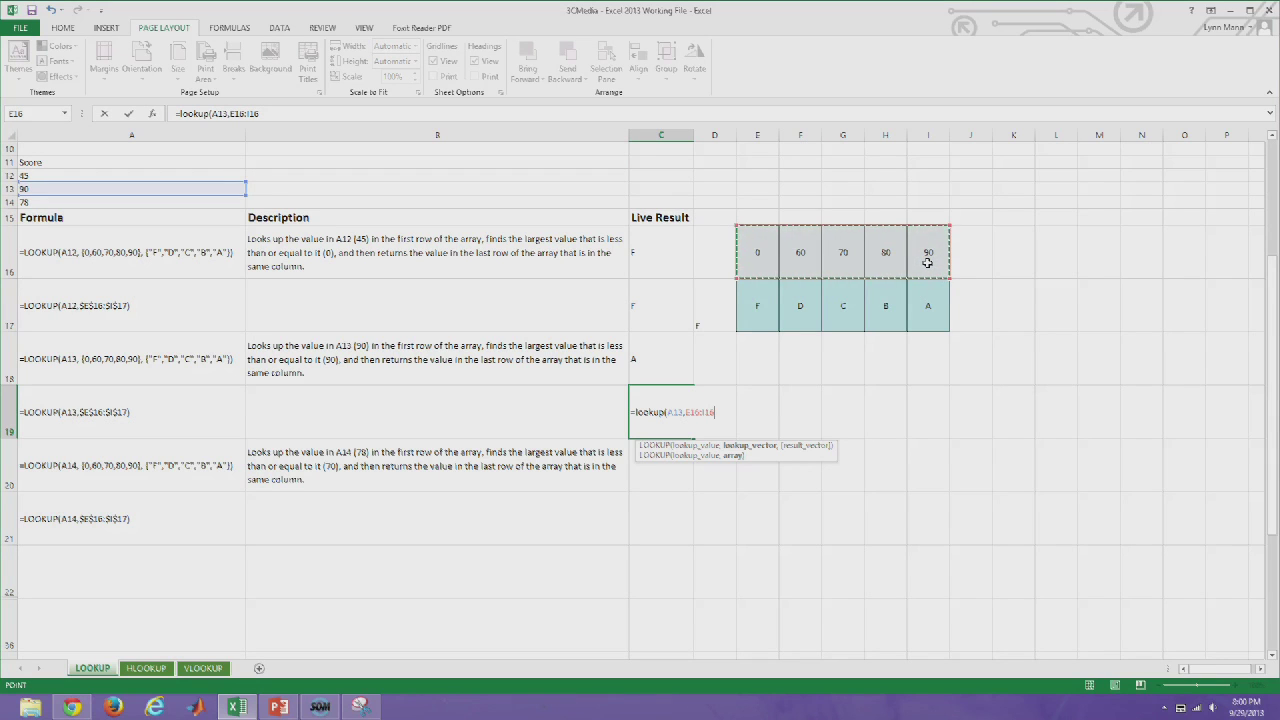
pyautogui.moveTo(766, 254); pyautogui.dragTo(931, 258)
pyautogui.write(',')
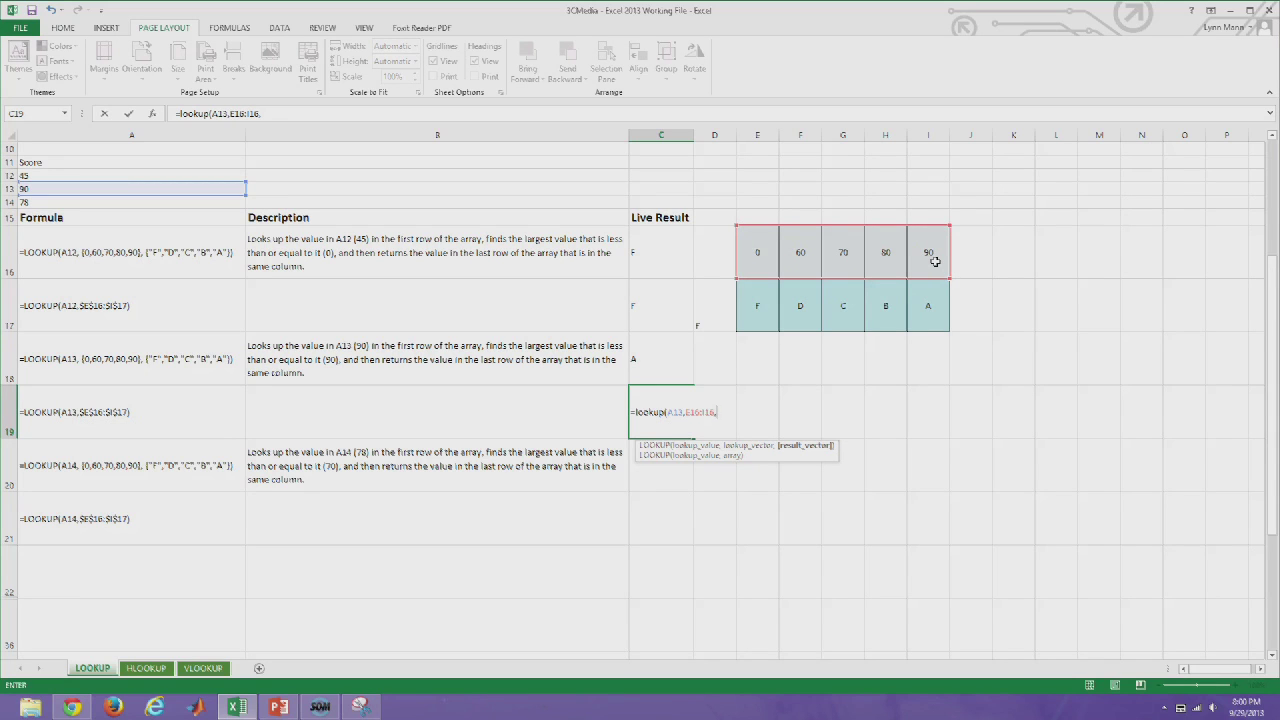
pyautogui.moveTo(751, 311); pyautogui.dragTo(933, 317)
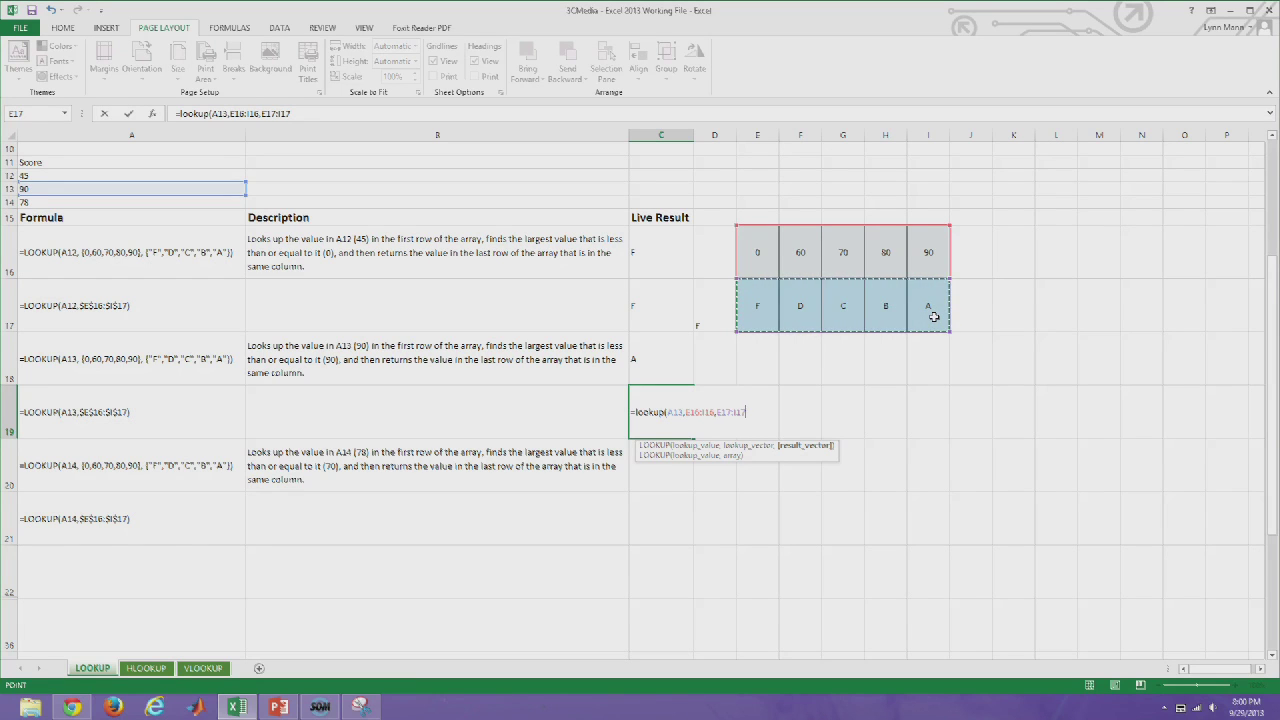
pyautogui.press('Return')
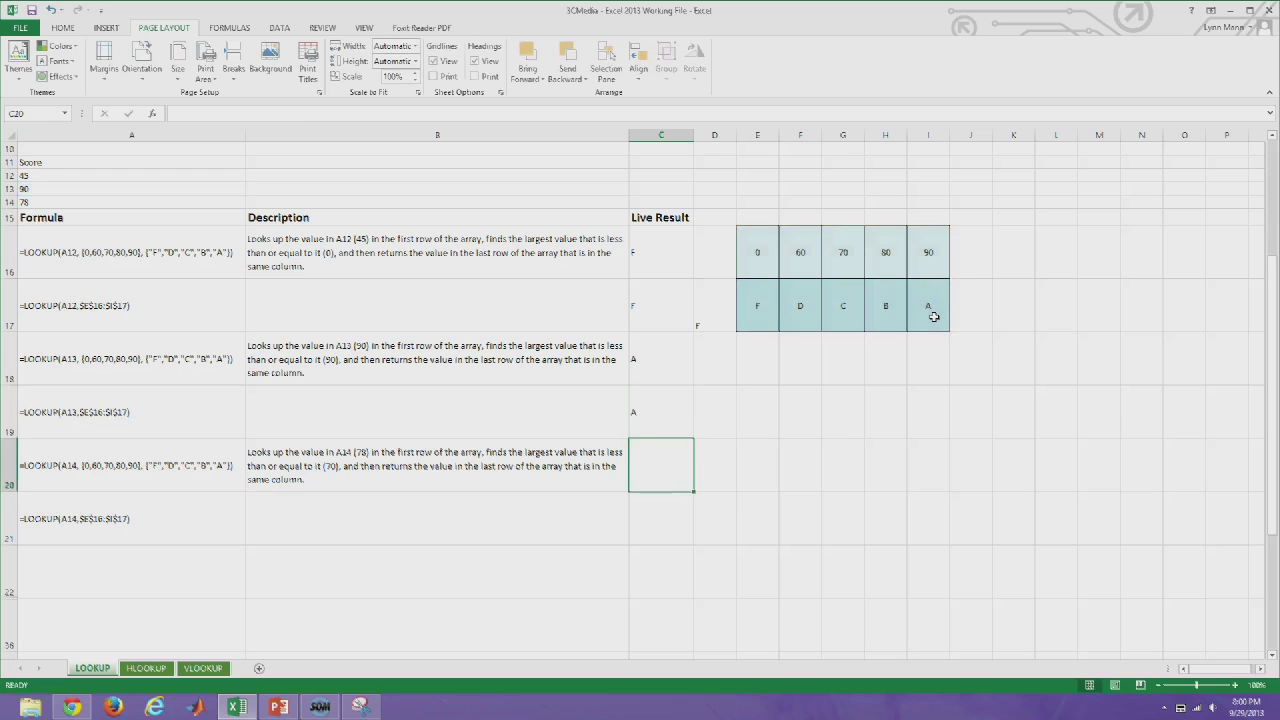
# Enter the array-form =LOOKUP(A13,E16:I17) in D19, also returning grade A
pyautogui.click(720, 408)
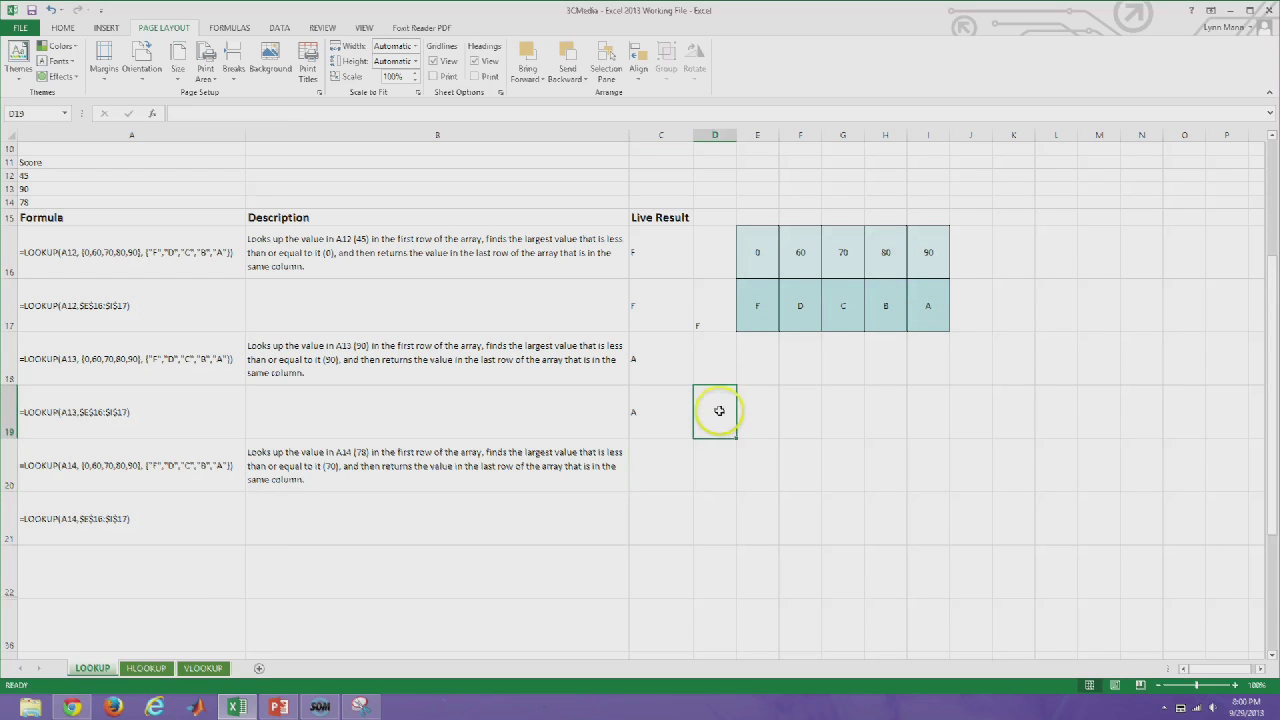
pyautogui.write('=')
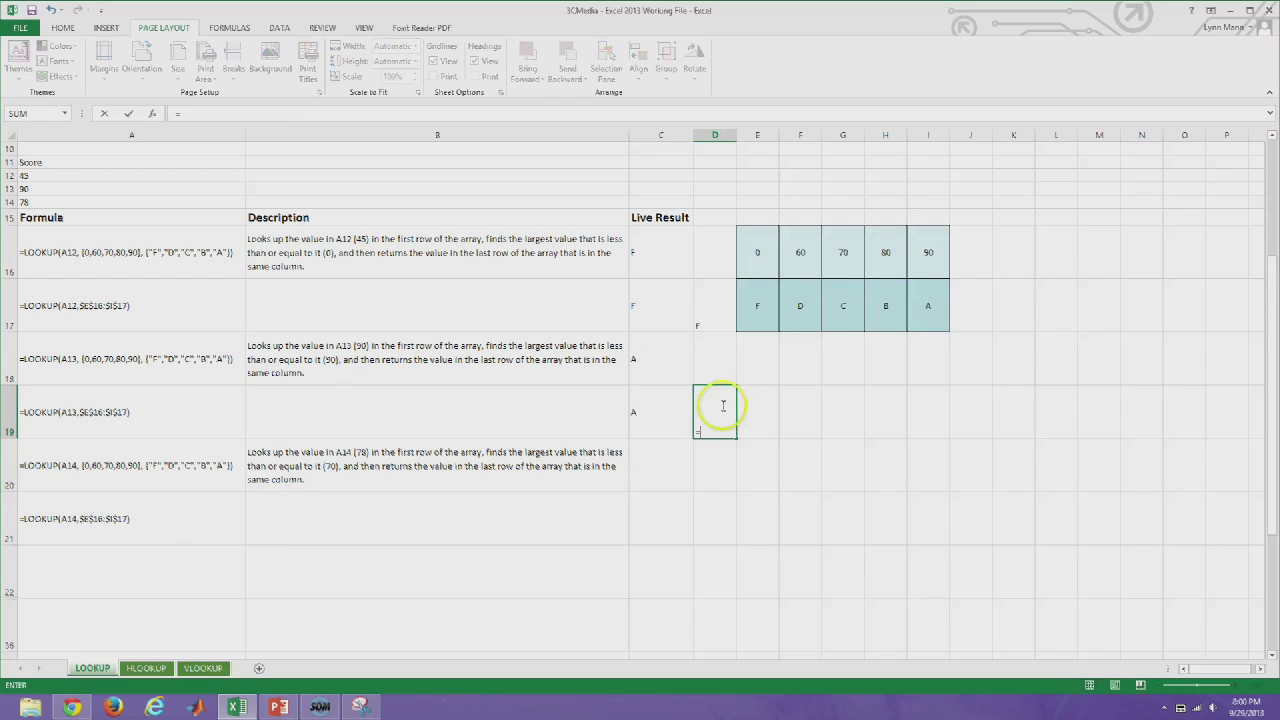
pyautogui.write('lookup(')
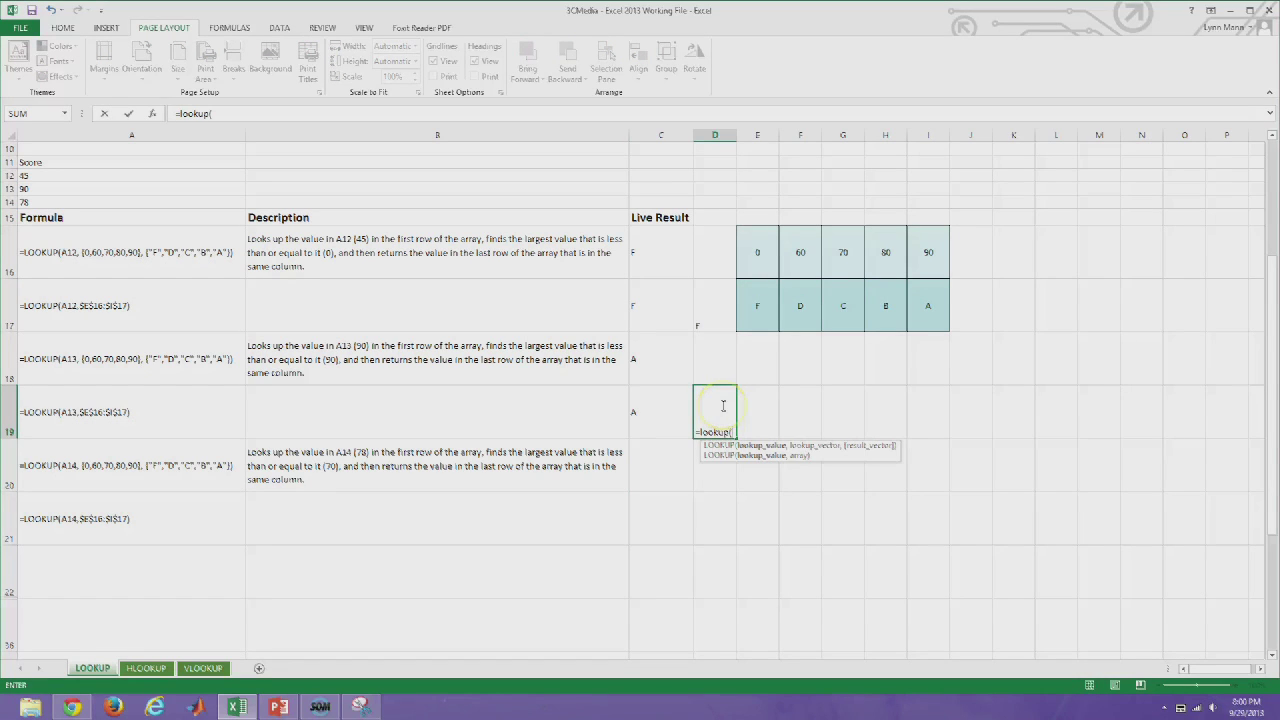
pyautogui.click(139, 186)
pyautogui.write(',')
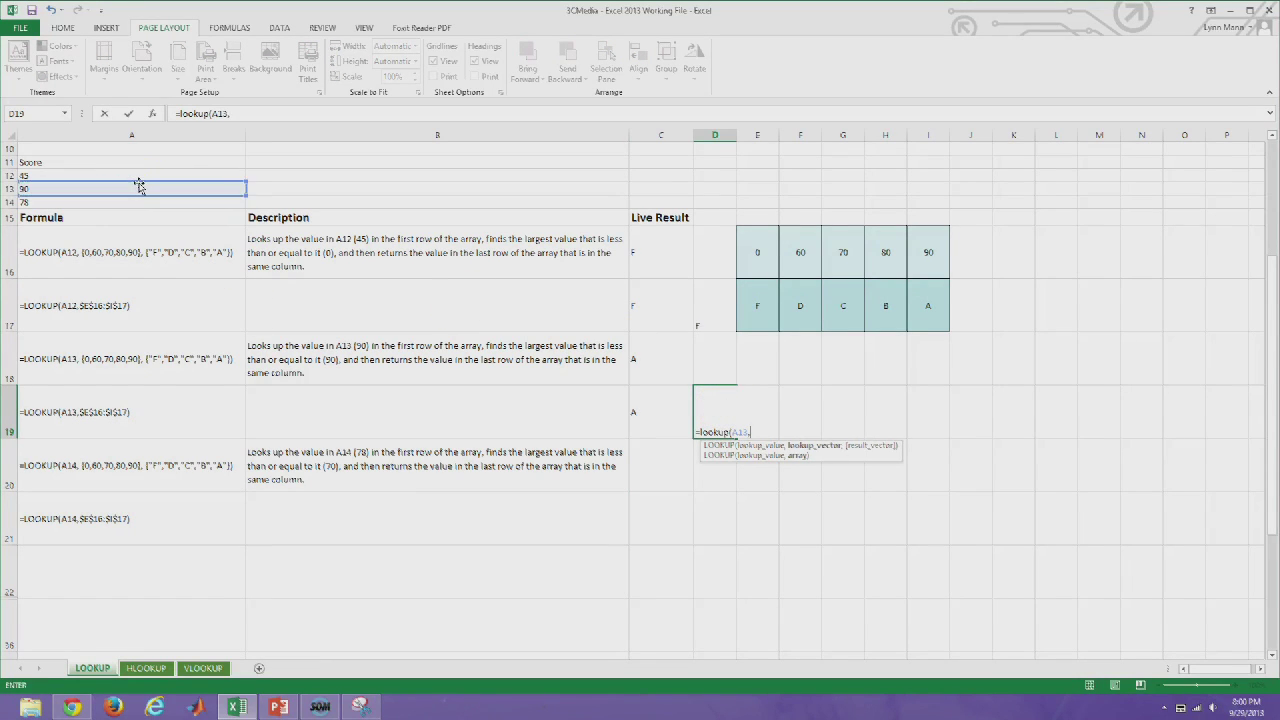
pyautogui.moveTo(766, 266); pyautogui.dragTo(946, 313)
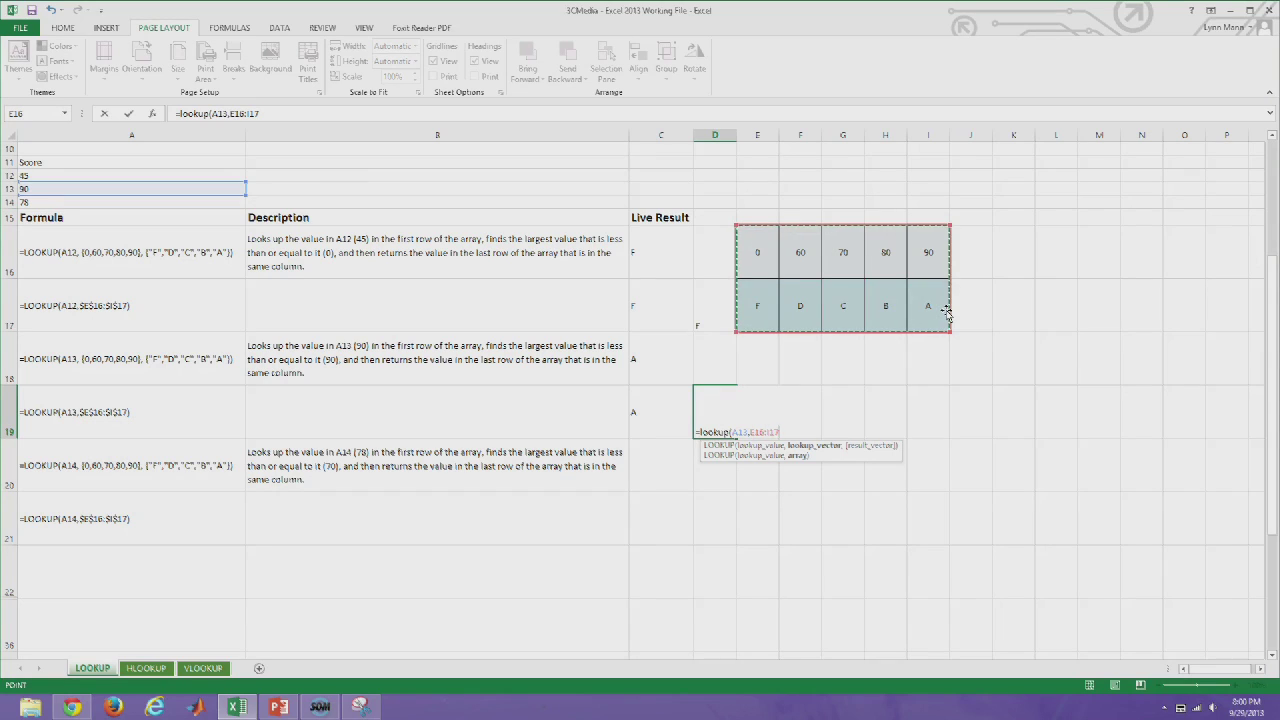
pyautogui.write(')')
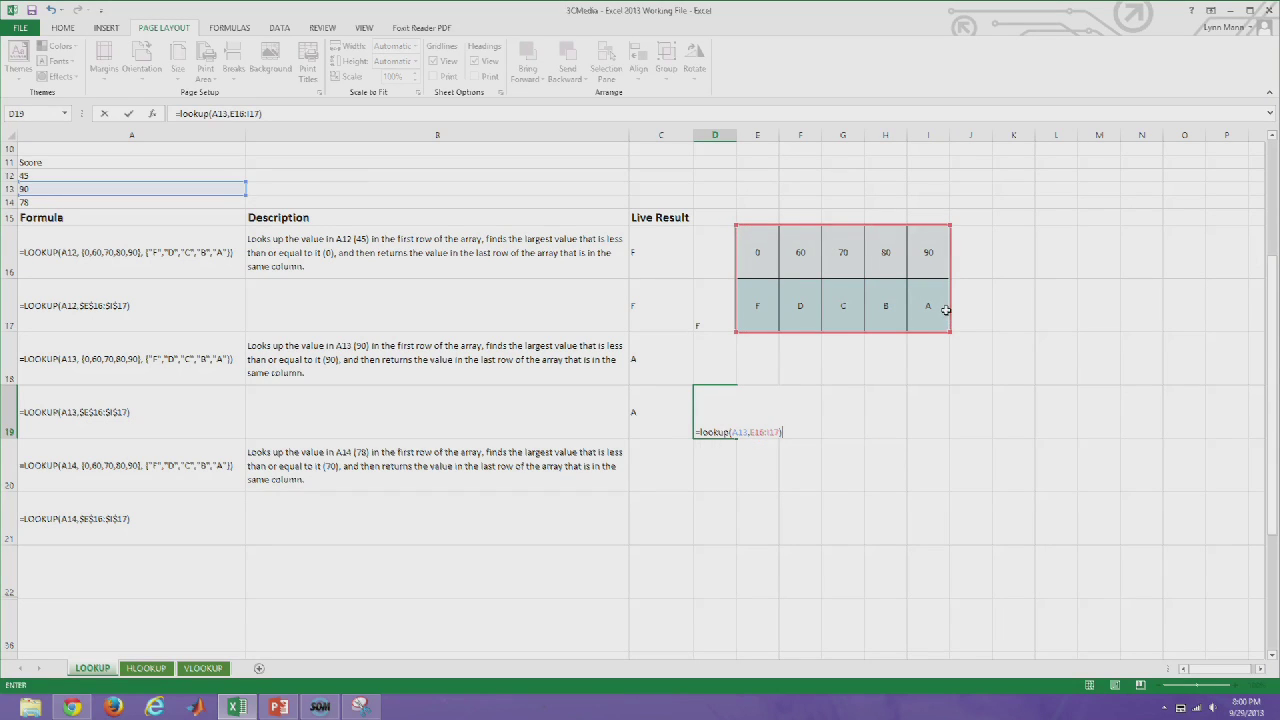
pyautogui.press('Return')
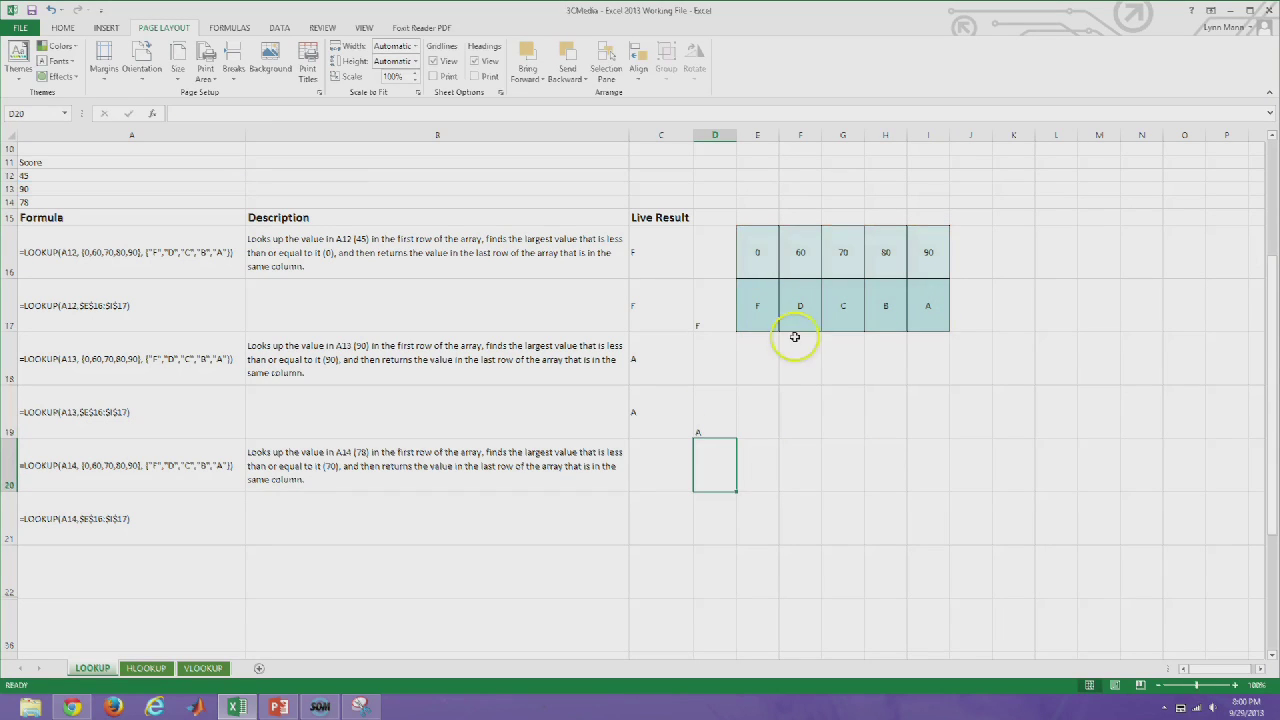
pyautogui.click(658, 475)
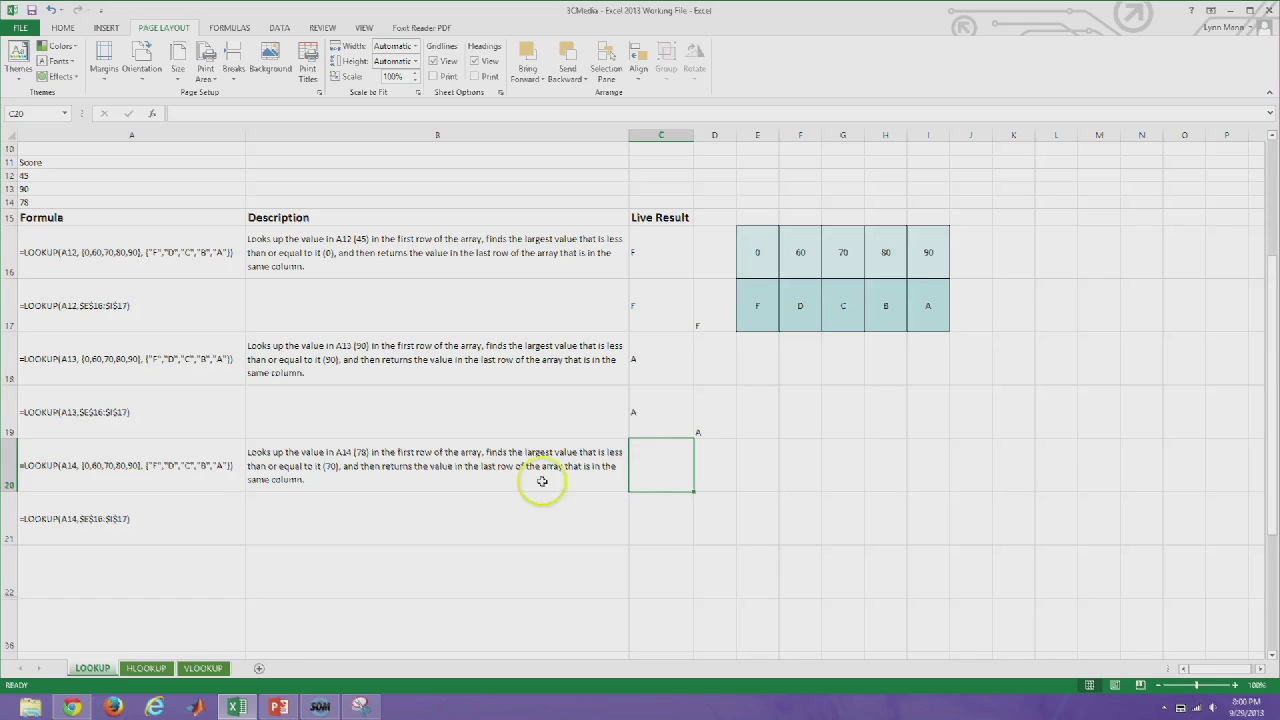
# Remove A20's apostrophe and paste into C20, then undo so A20 shows its formula text again
pyautogui.click(194, 490)
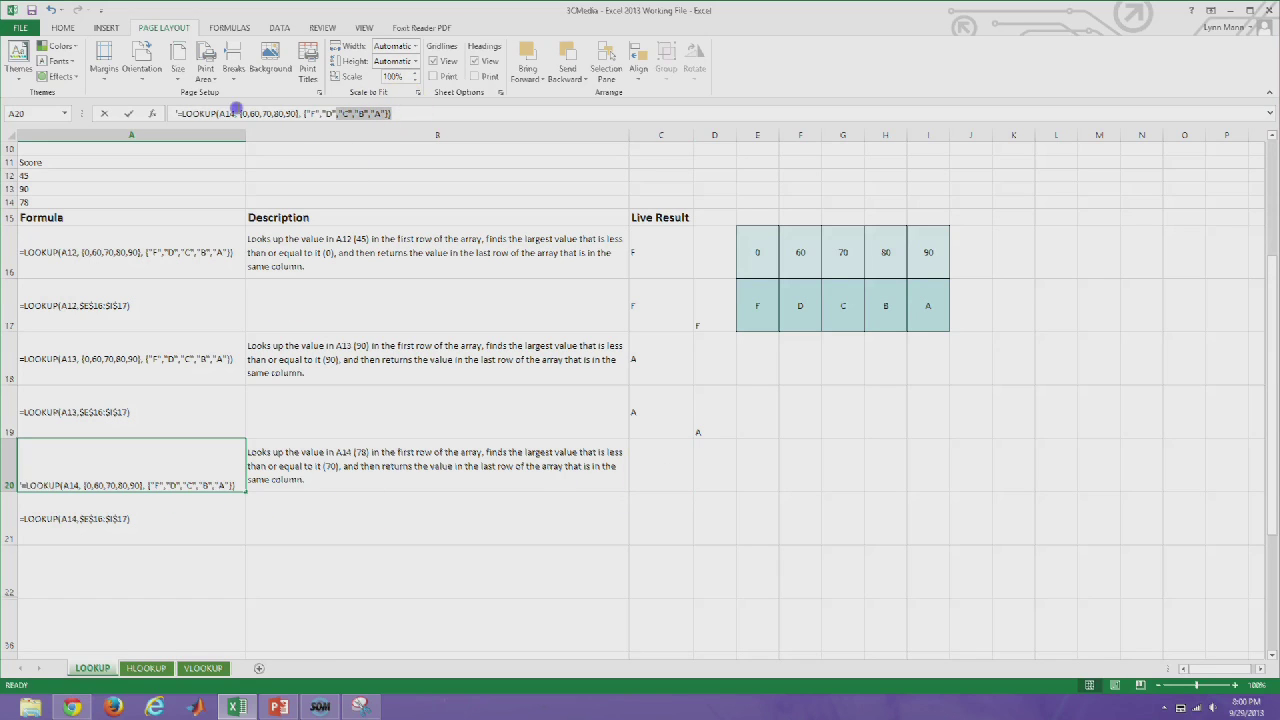
pyautogui.click(185, 113)
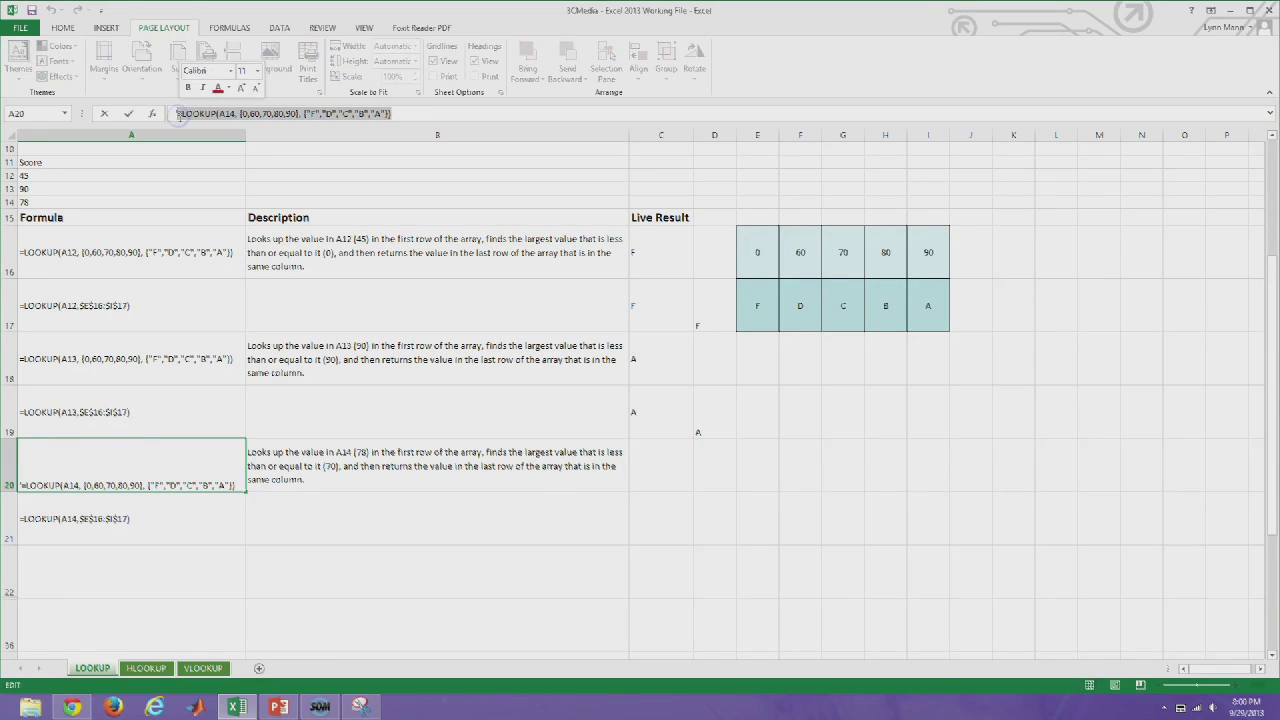
pyautogui.press('BackSpace')
pyautogui.press('Return')
pyautogui.click(656, 454)
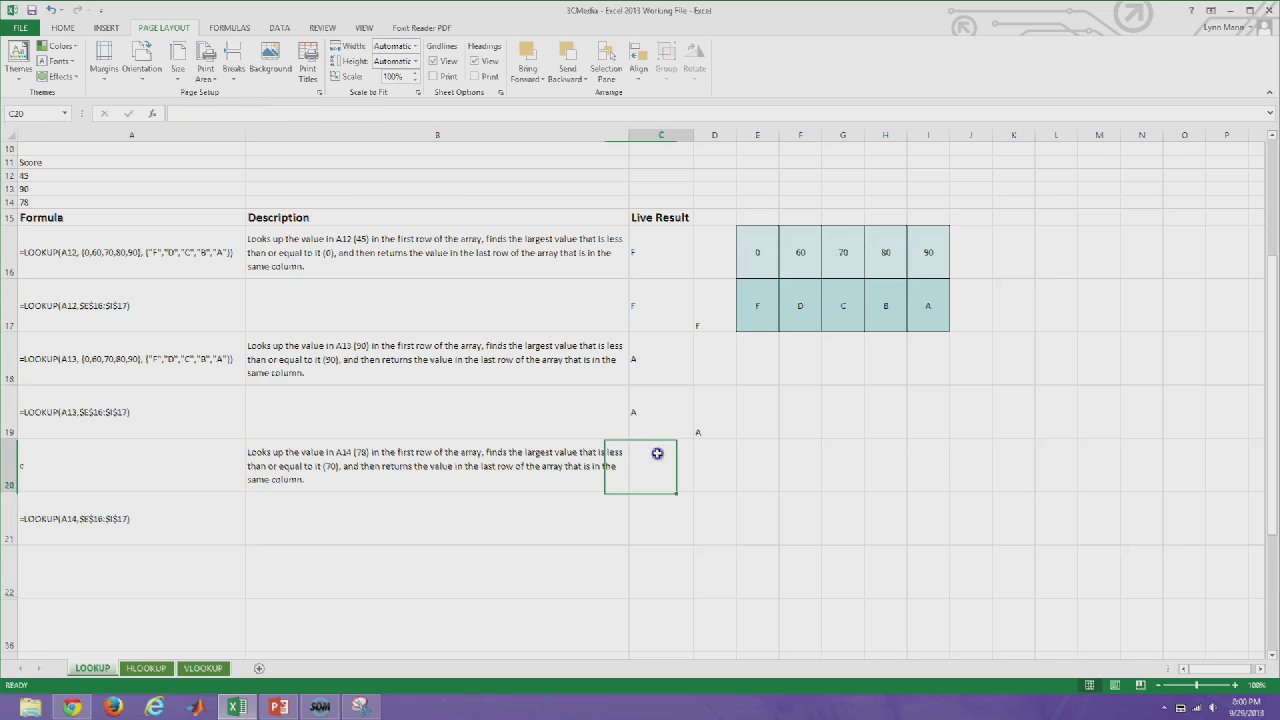
pyautogui.hotkey('ctrl', 'v')
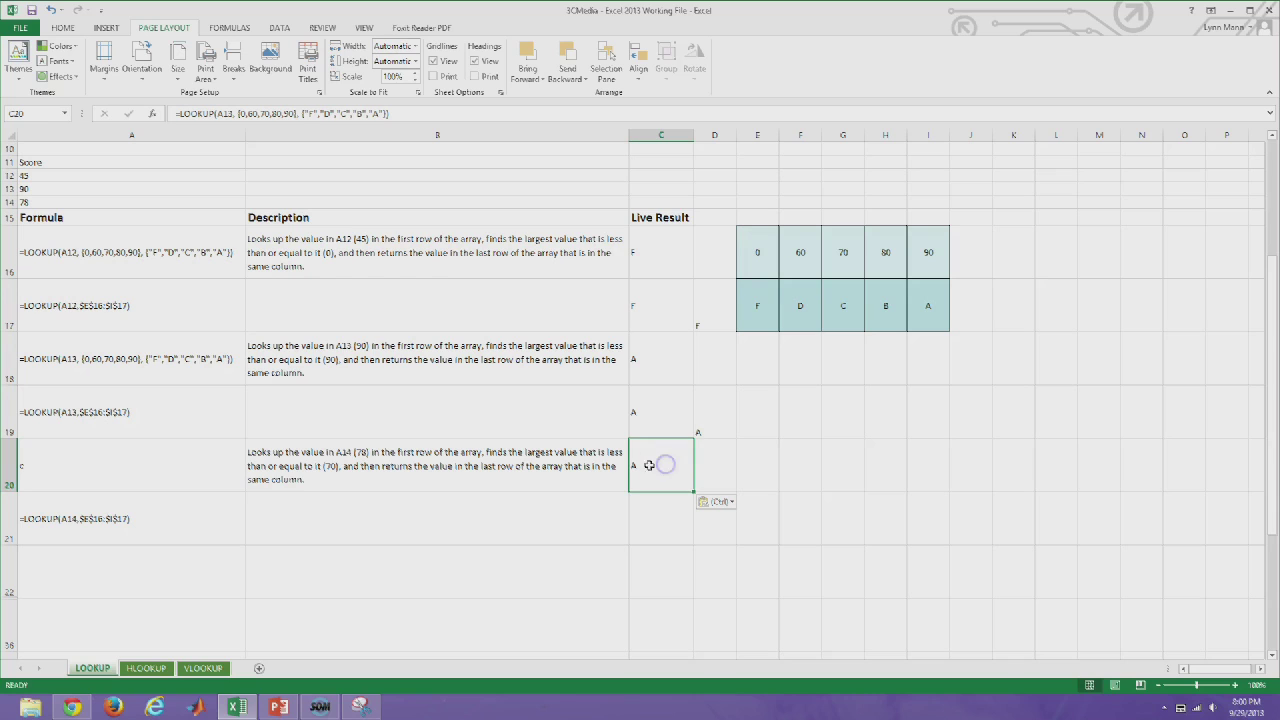
pyautogui.click(228, 462)
pyautogui.hotkey('ctrl', 'z')
pyautogui.hotkey('ctrl', 'z')
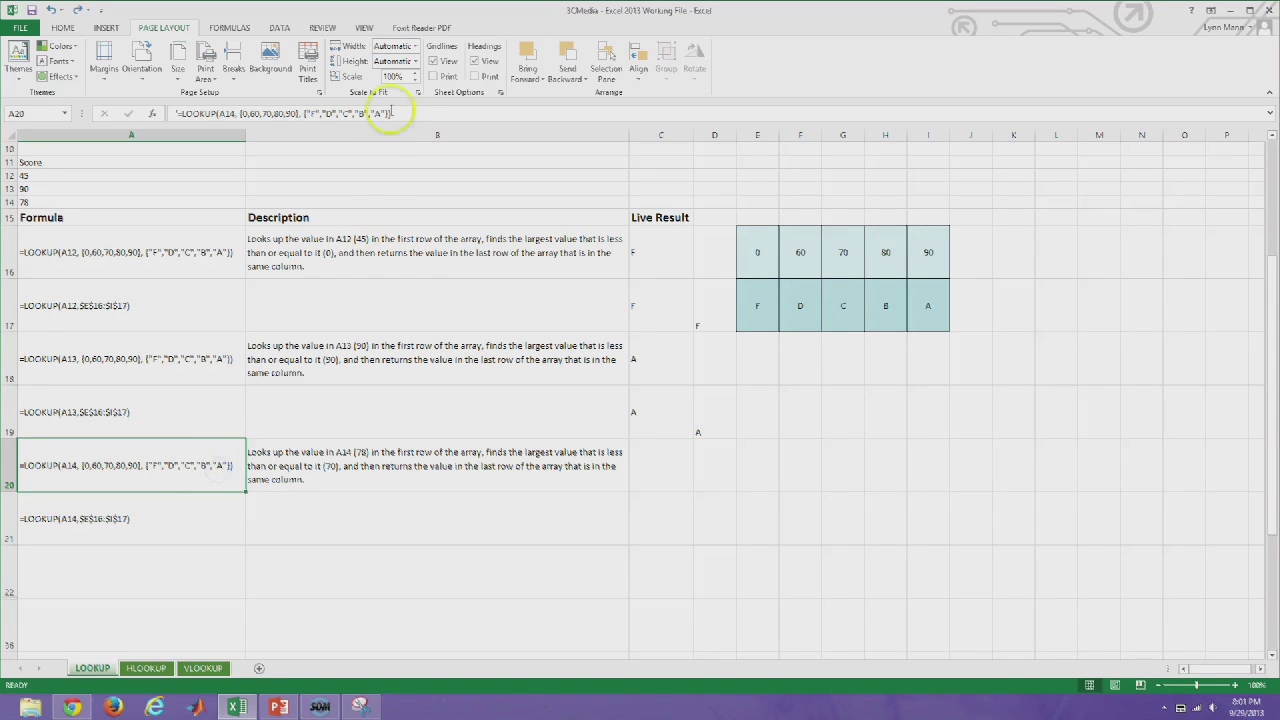
# Copy A20's formula text into C20 so it shows grade C for A14's score
pyautogui.moveTo(400, 114); pyautogui.dragTo(207, 104)
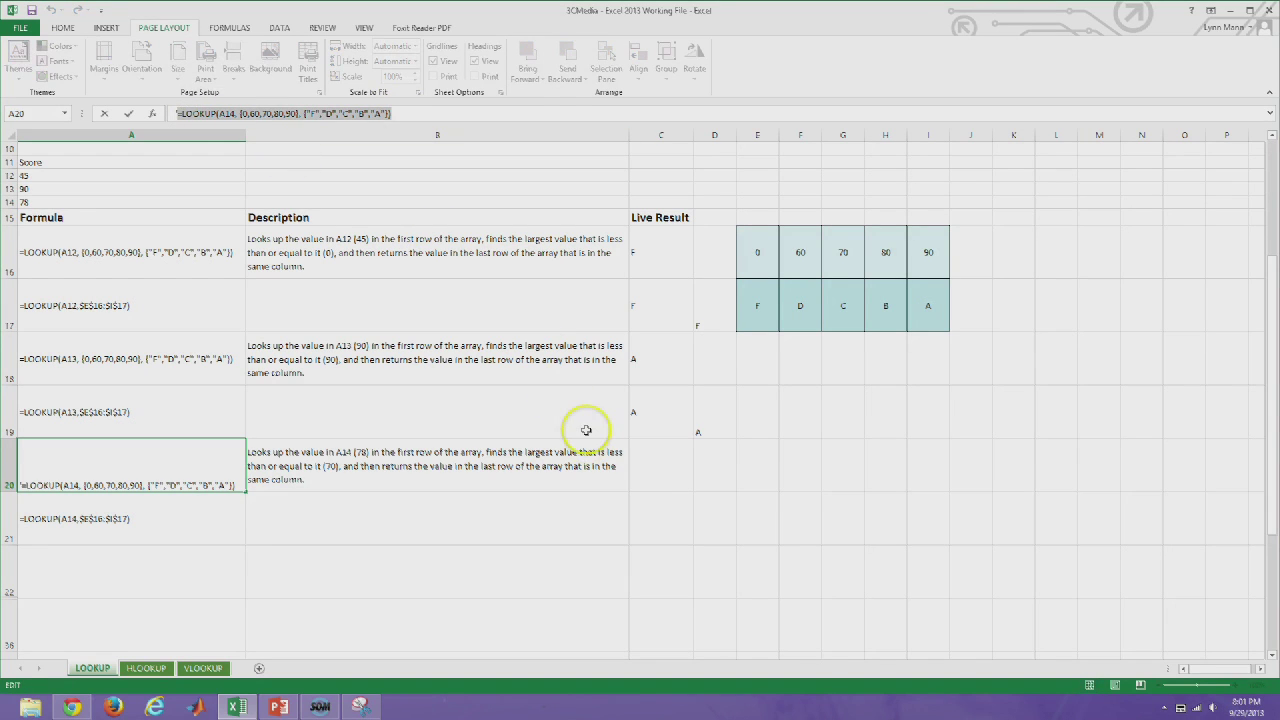
pyautogui.press('Return')
pyautogui.click(662, 468)
pyautogui.hotkey('ctrl', 'v')
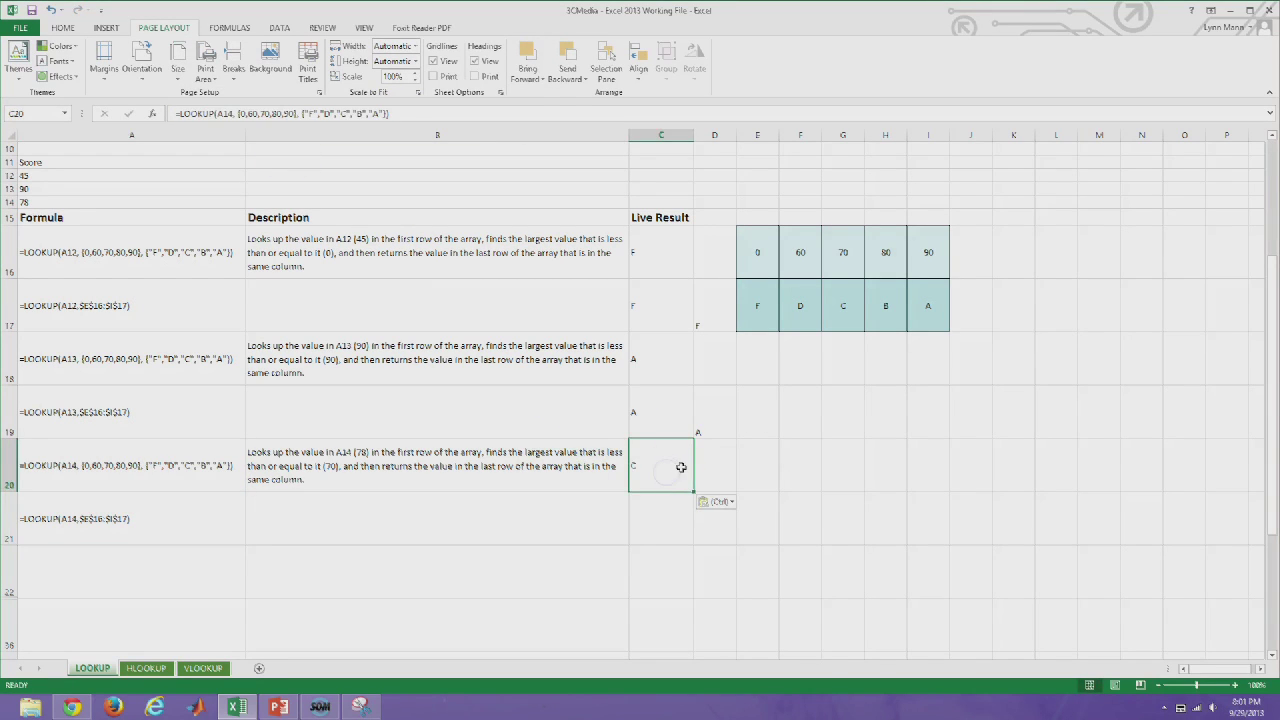
pyautogui.doubleClick(670, 466)
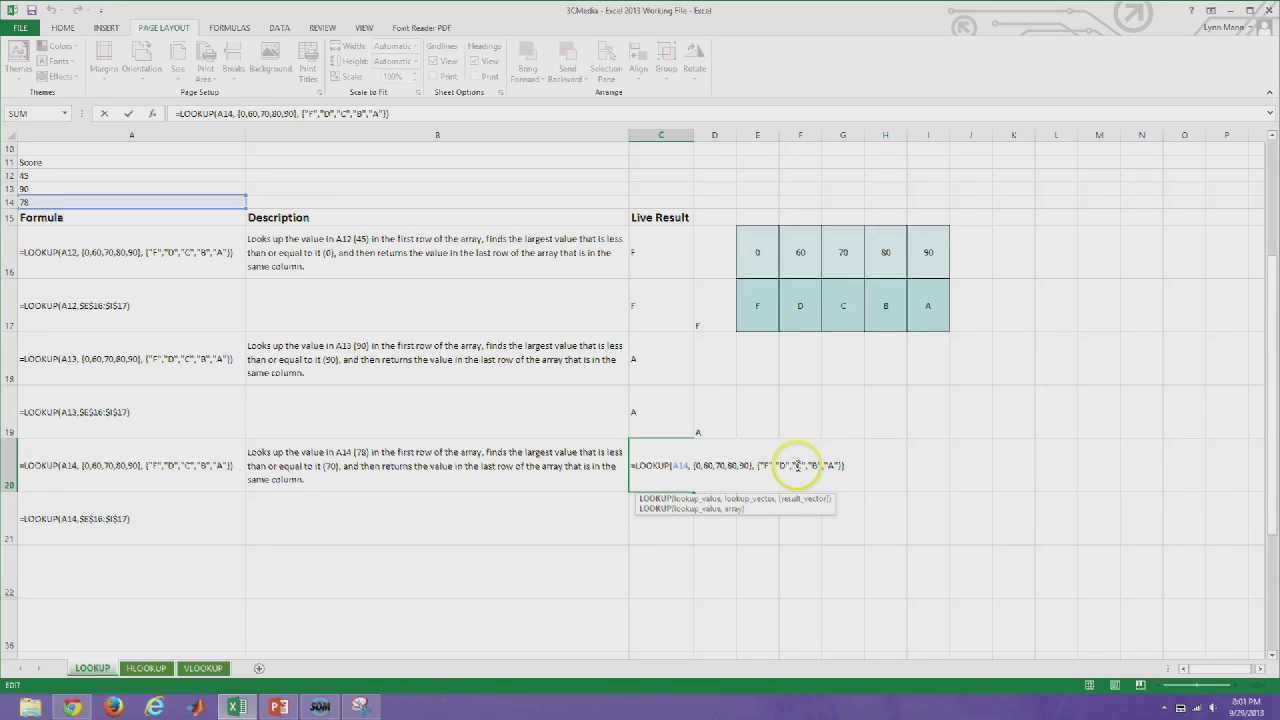
pyautogui.press('Escape')
pyautogui.click(672, 518)
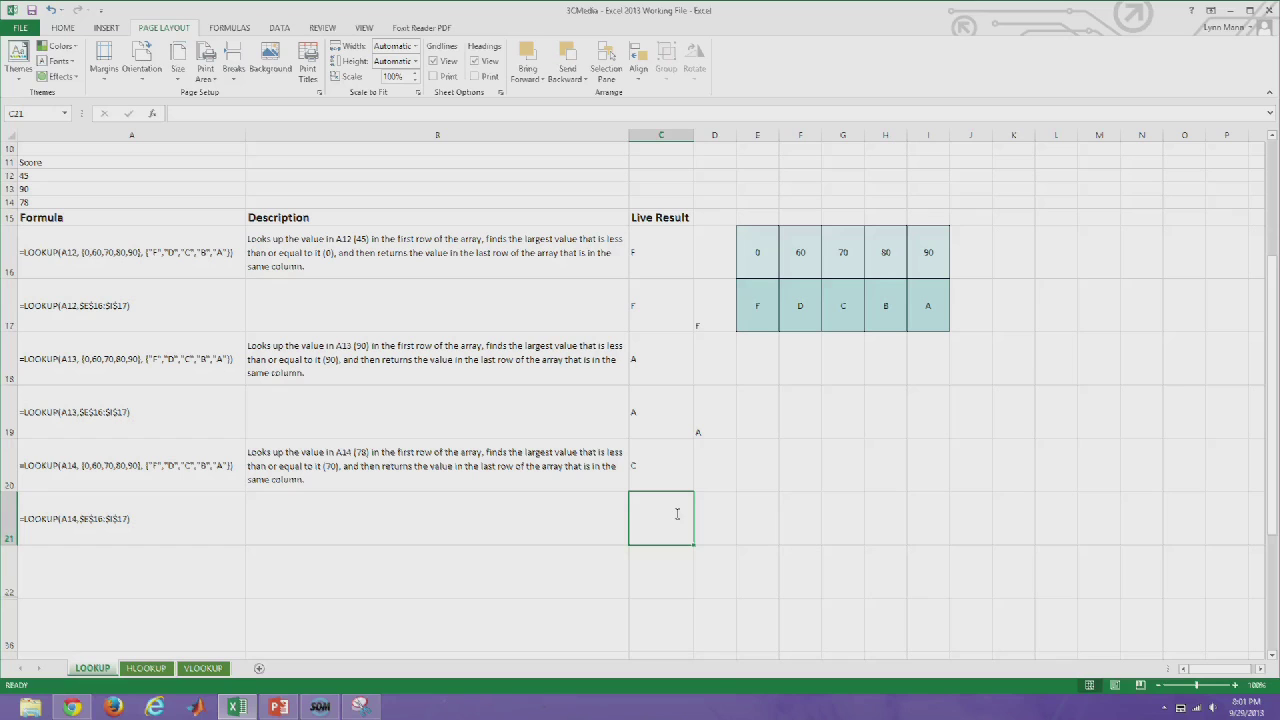
# Enter =LOOKUP(A14,E16:I16,E17:I17) in C21, returning grade C
pyautogui.write('=lookup(')
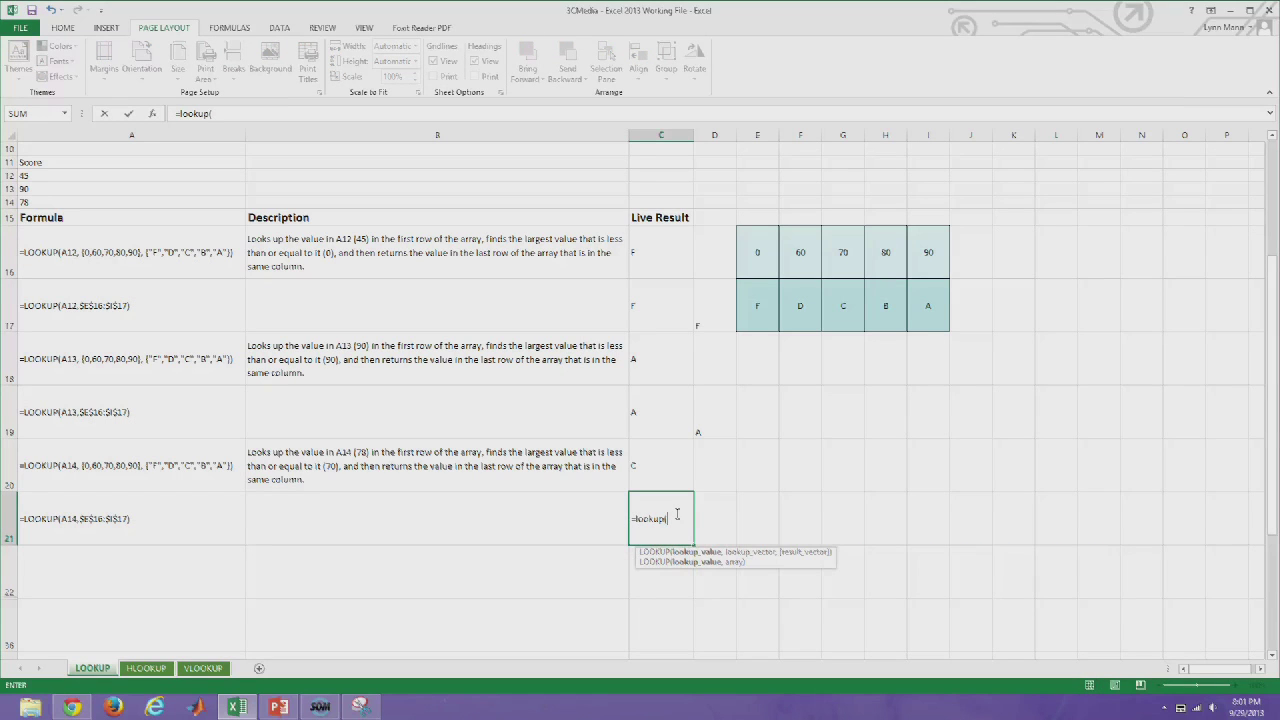
pyautogui.click(146, 202)
pyautogui.write(',')
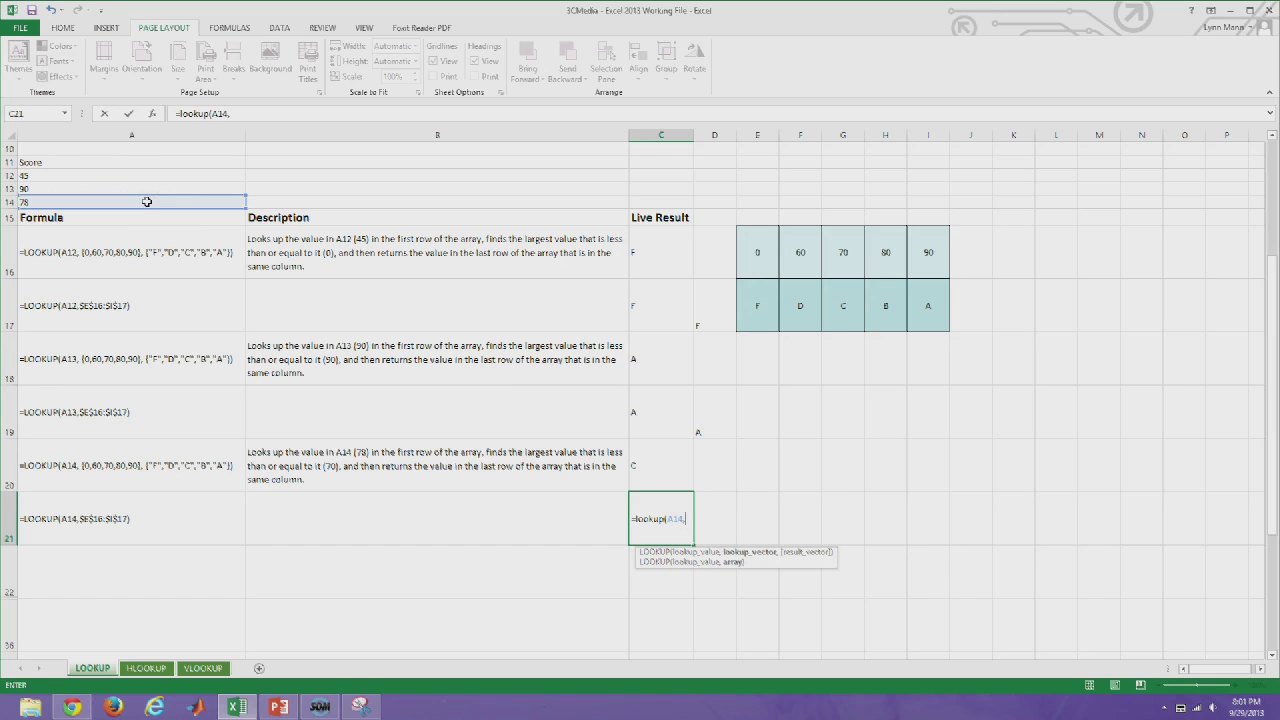
pyautogui.moveTo(757, 252); pyautogui.dragTo(924, 258)
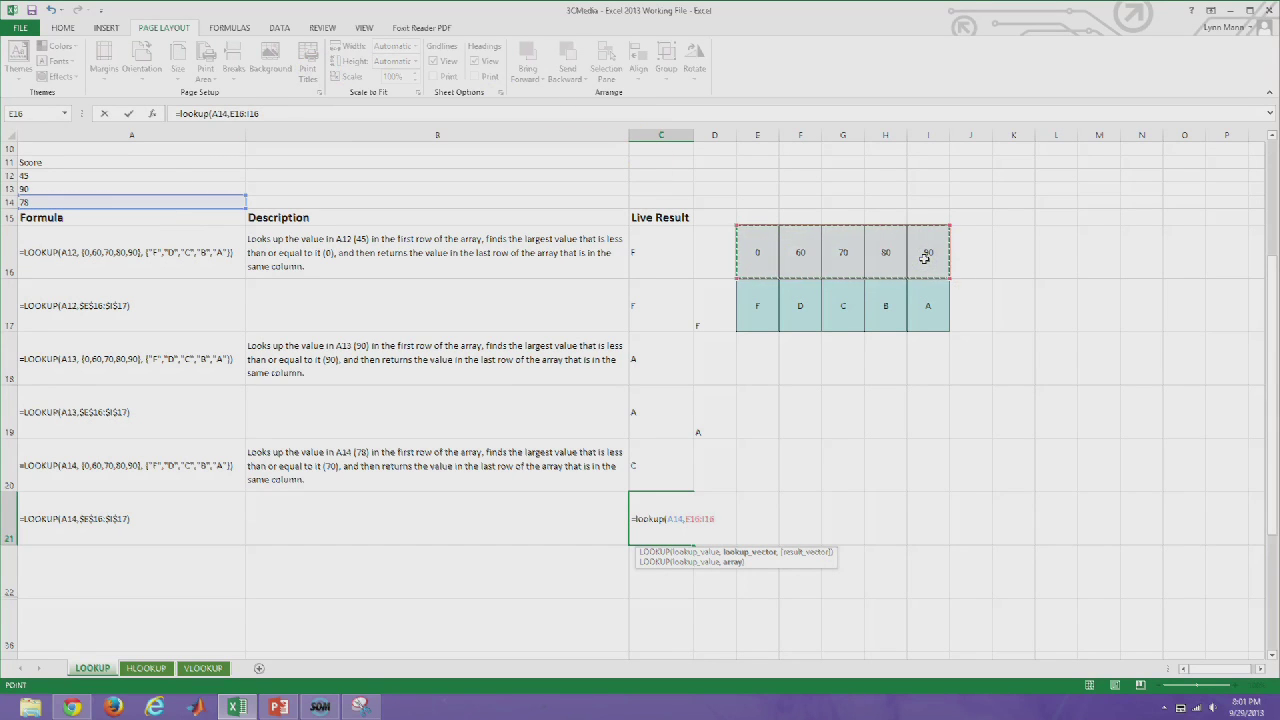
pyautogui.write(',')
pyautogui.moveTo(754, 308); pyautogui.dragTo(934, 304)
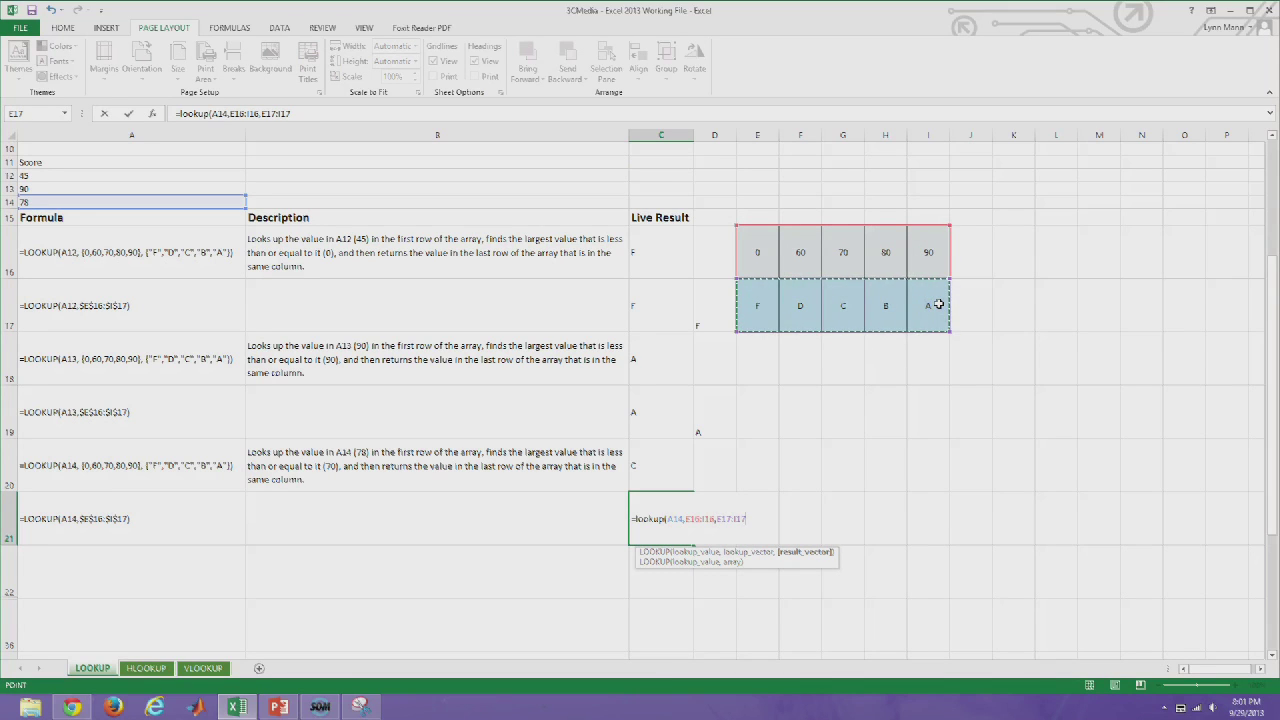
pyautogui.press('Return')
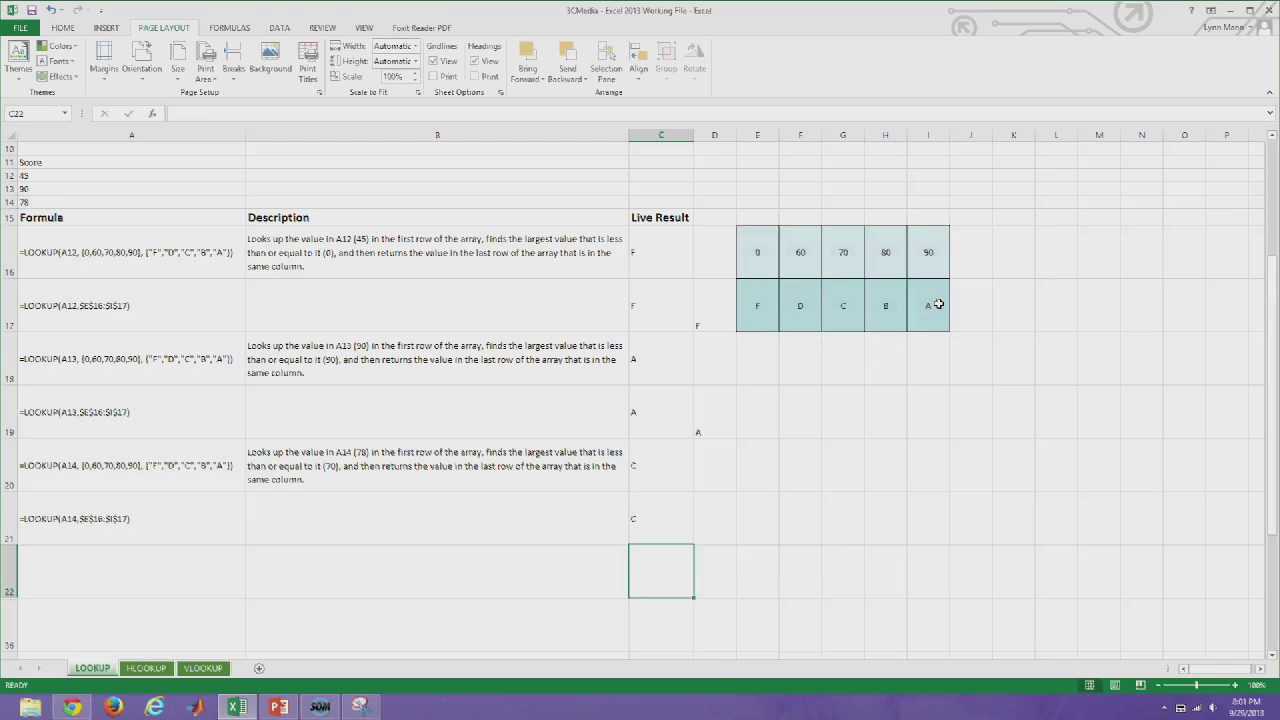
# Enter the array-form =LOOKUP(A14,E16:I17) in D21
pyautogui.click(716, 521)
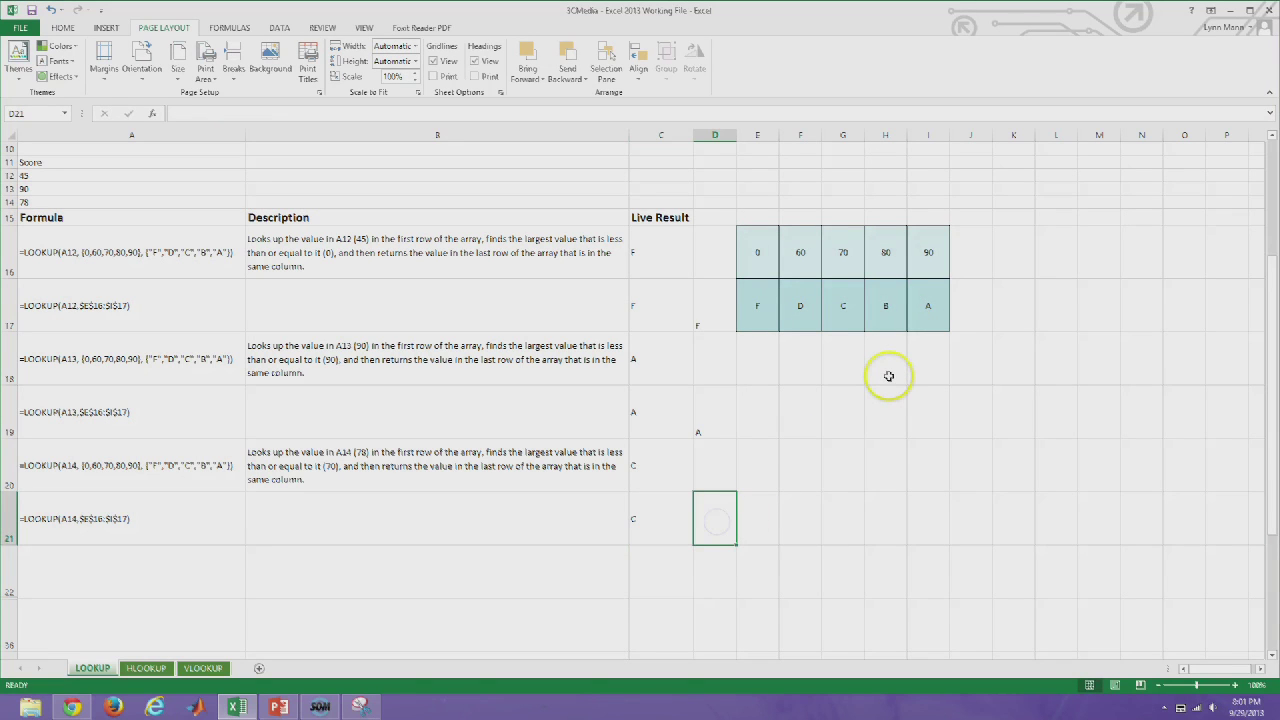
pyautogui.write('=lookup')
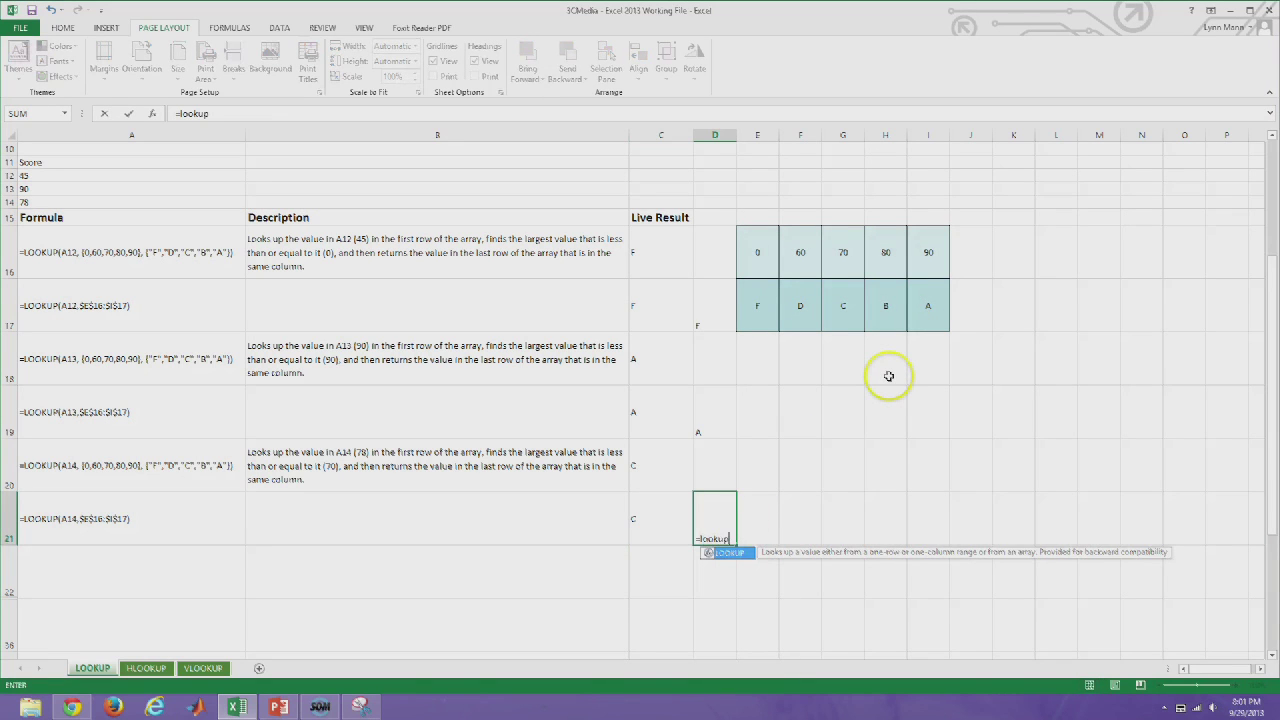
pyautogui.write('(')
pyautogui.click(42, 202)
pyautogui.write(',')
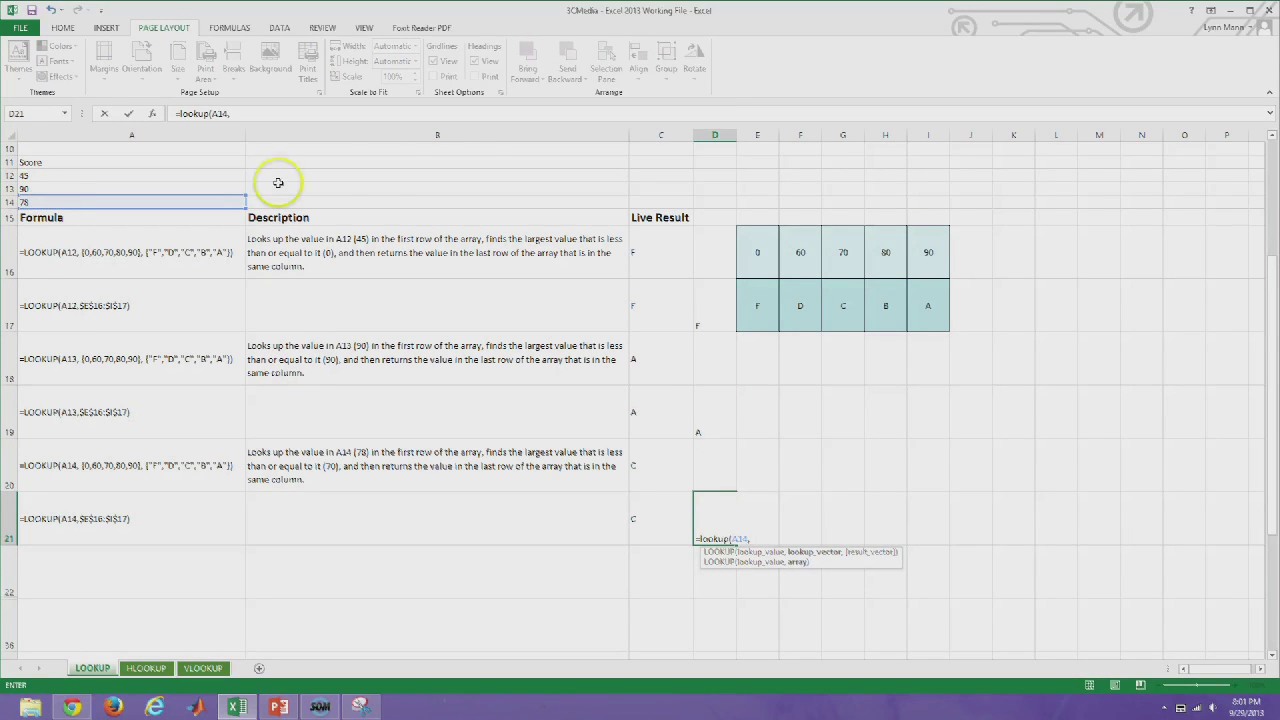
pyautogui.moveTo(764, 260); pyautogui.dragTo(921, 304)
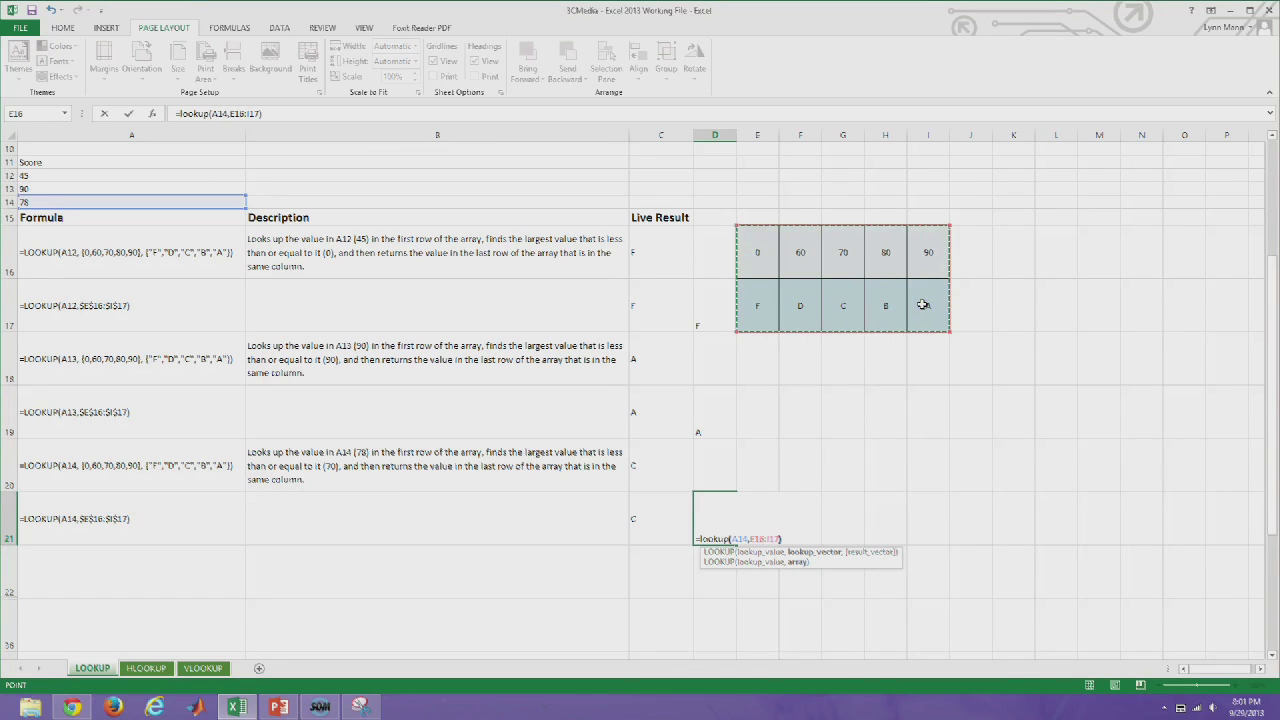
pyautogui.press('Return')
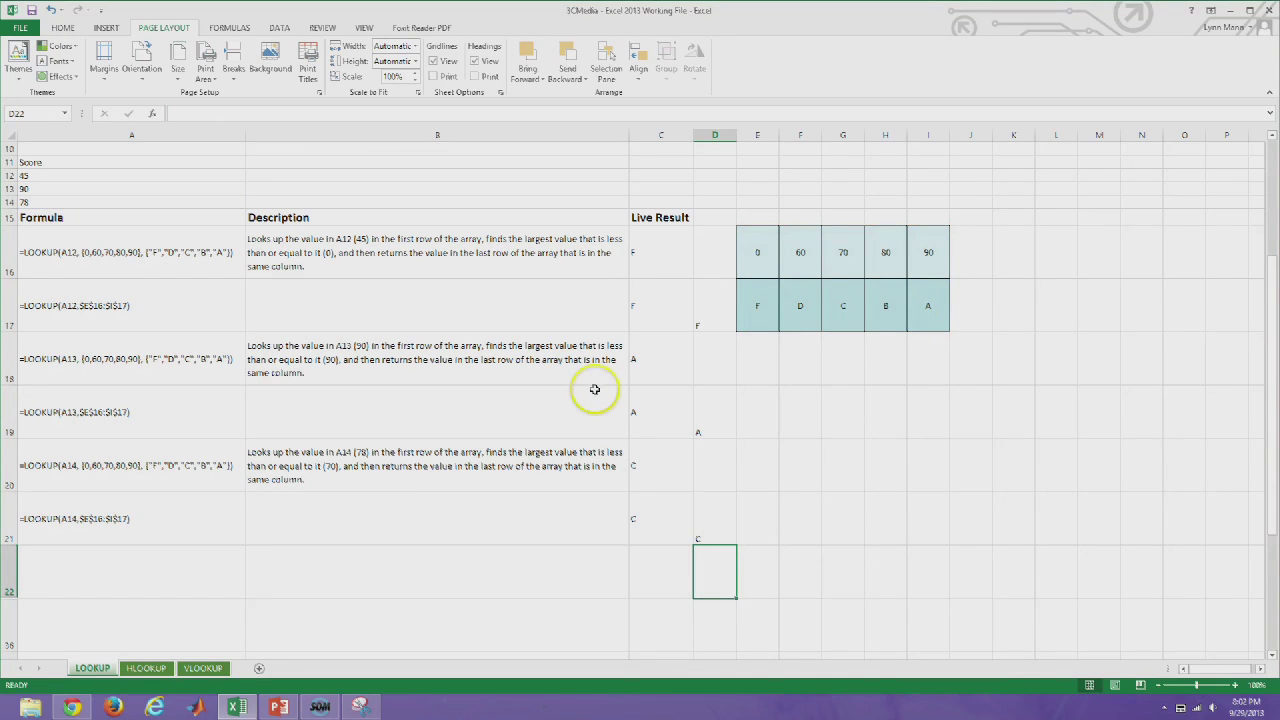
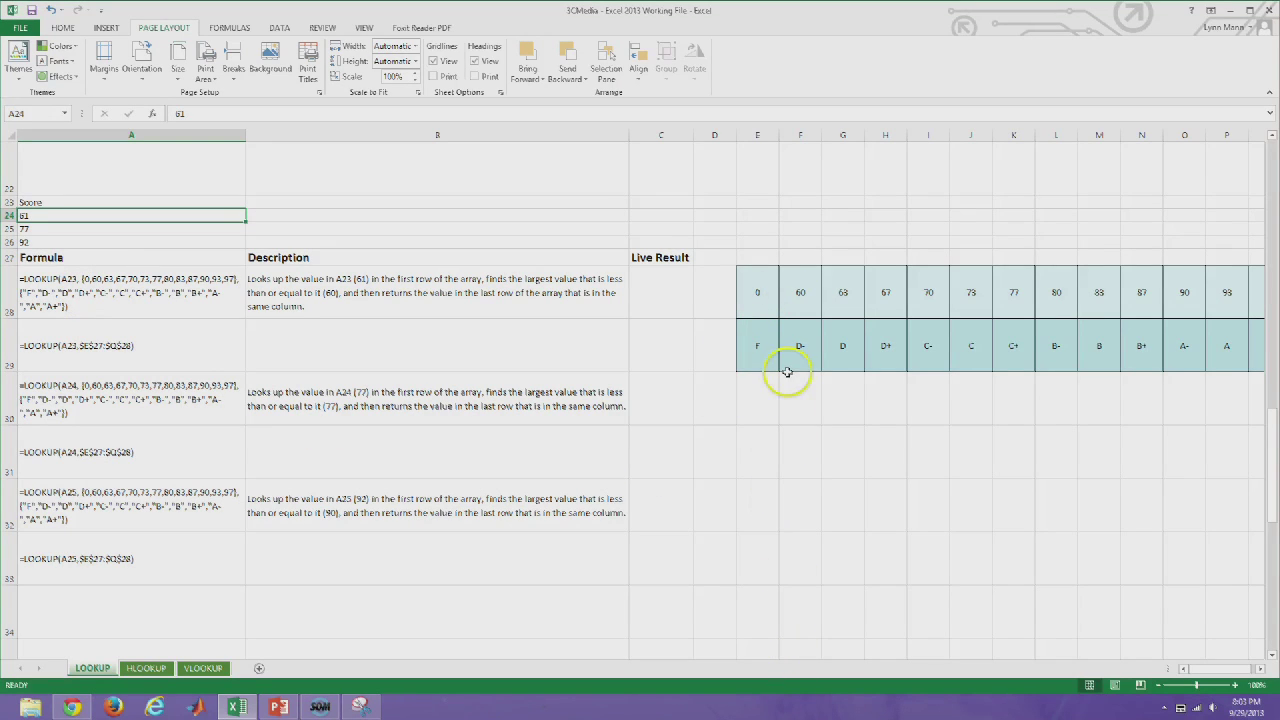
# Copy A28's array-constant LOOKUP formula into C28 and adjust it so it returns D- for score 61
pyautogui.click(652, 301)
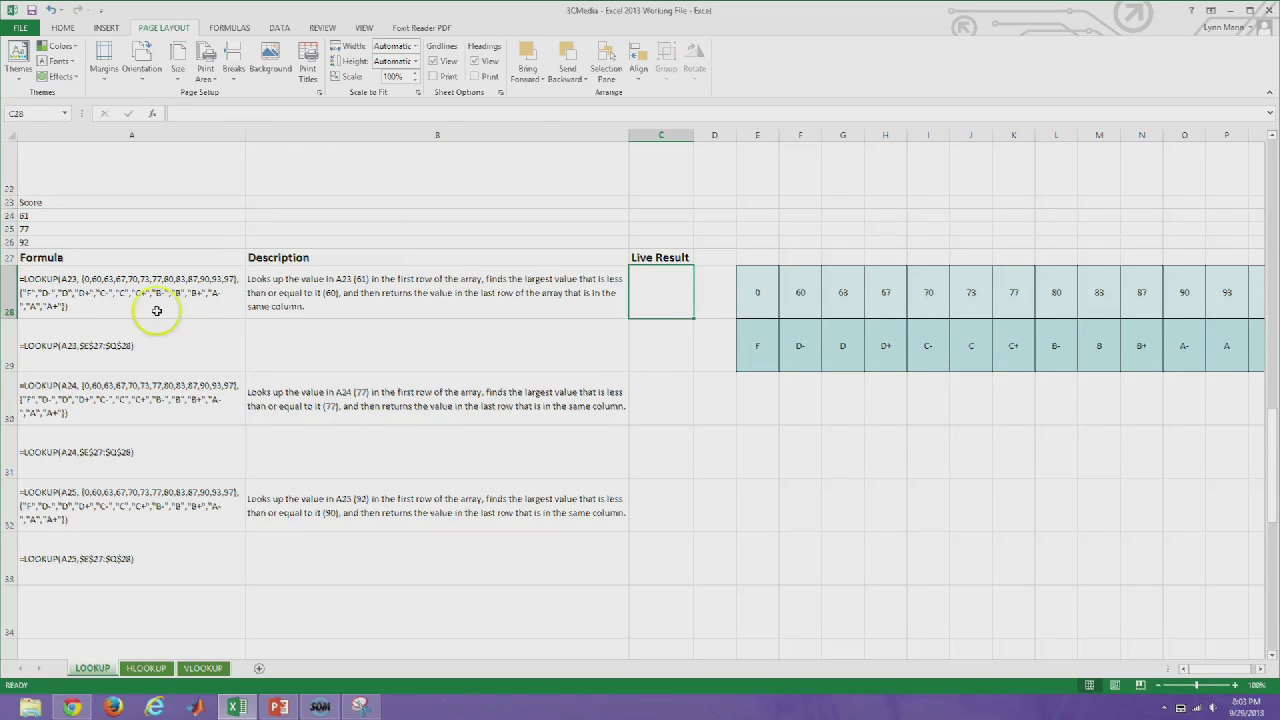
pyautogui.click(190, 305)
pyautogui.moveTo(655, 112); pyautogui.dragTo(178, 114)
pyautogui.hotkey('ctrl', 'c')
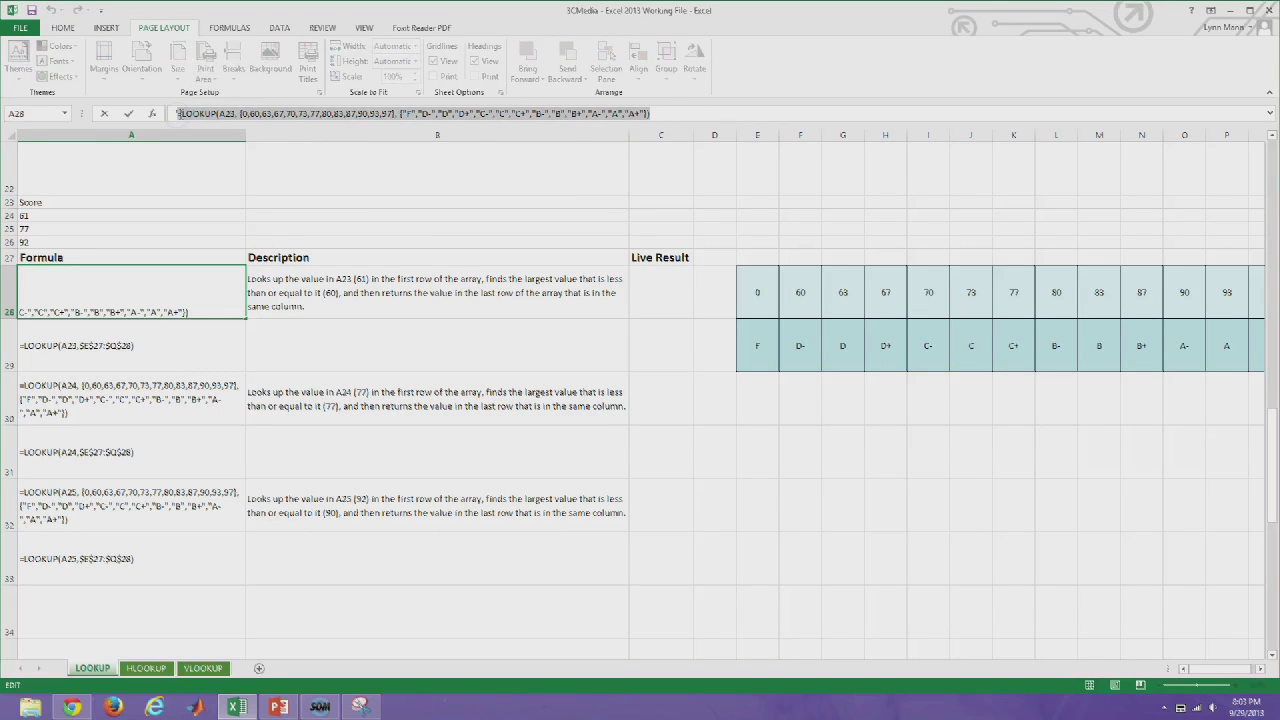
pyautogui.press('Return')
pyautogui.click(637, 298)
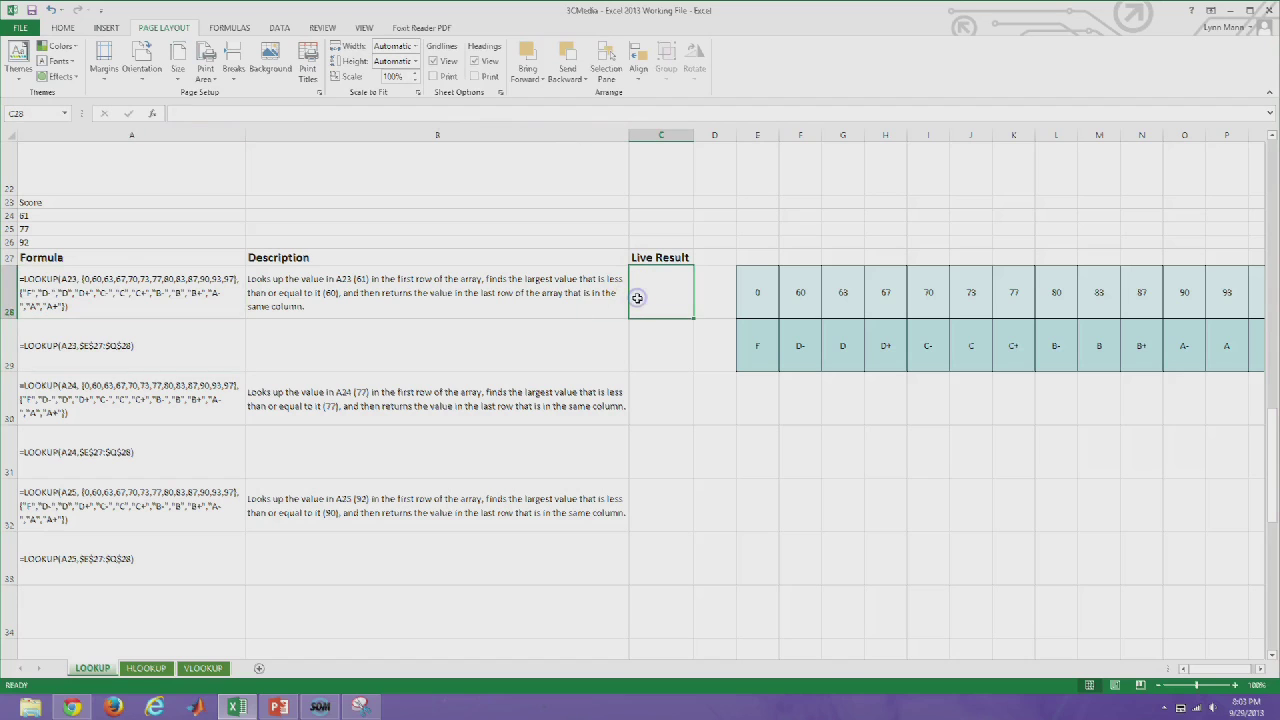
pyautogui.hotkey('ctrl', 'v')
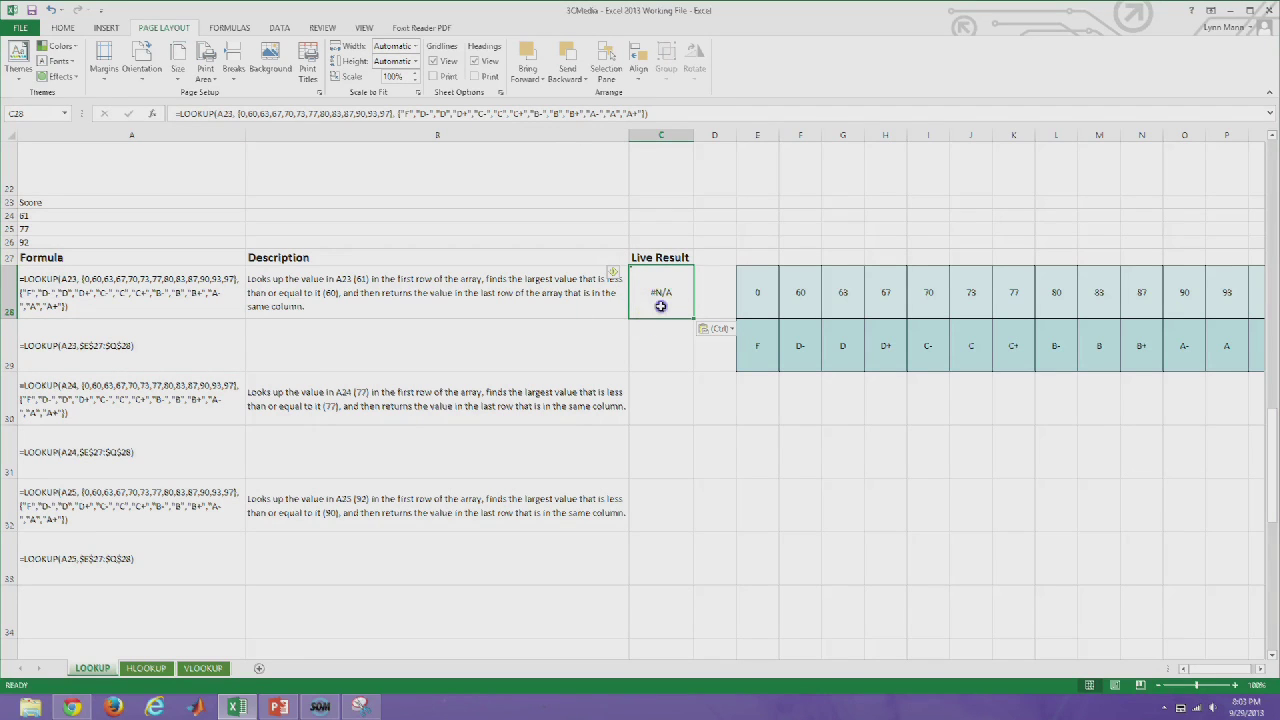
pyautogui.doubleClick(654, 304)
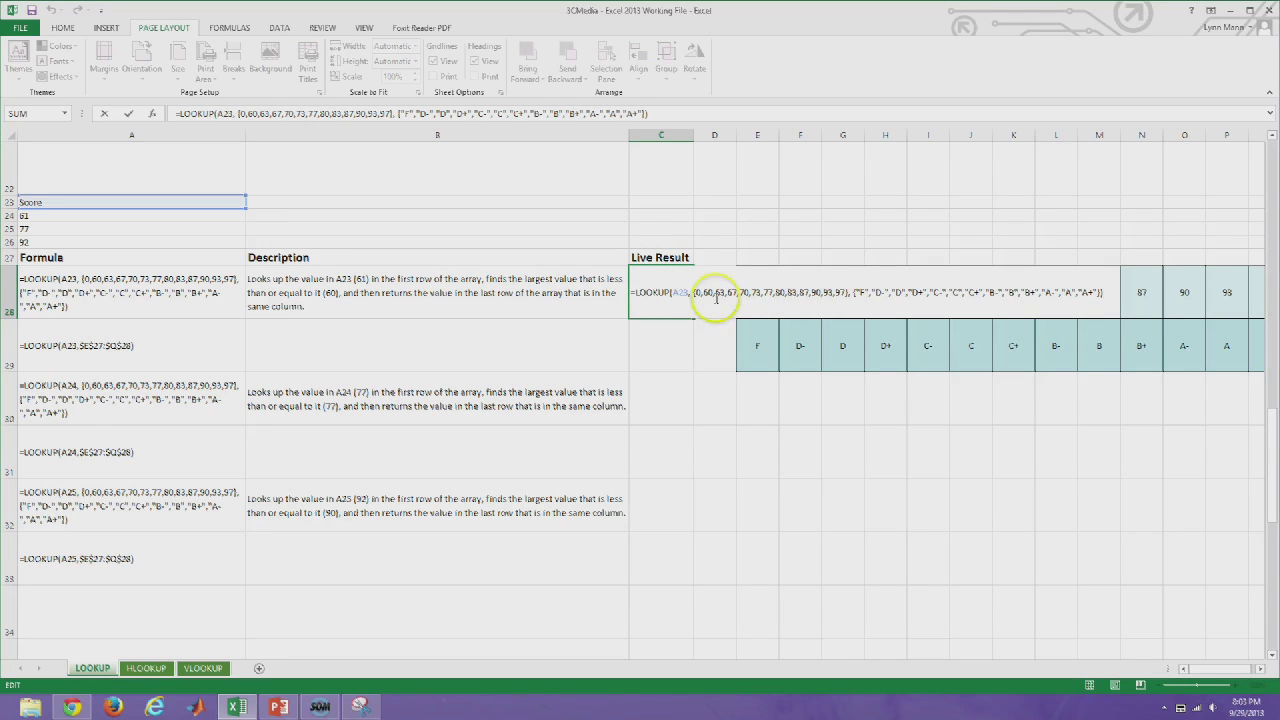
pyautogui.doubleClick(679, 292)
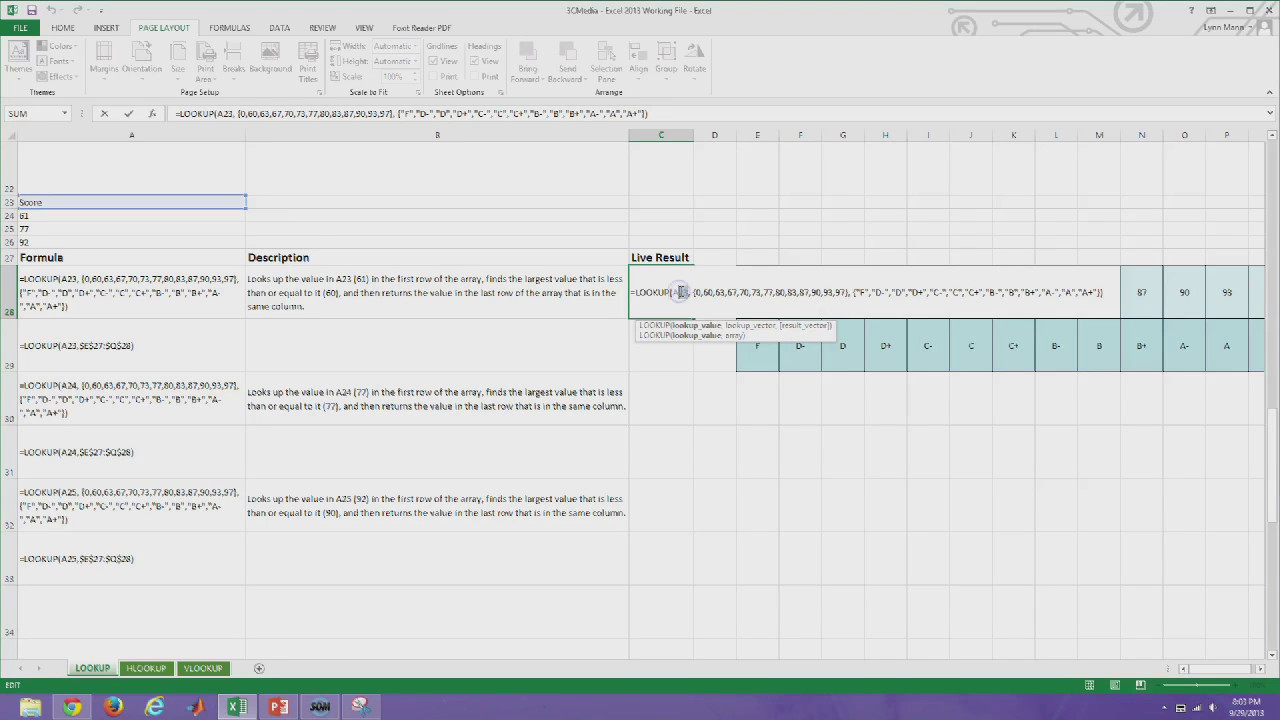
pyautogui.press('Return')
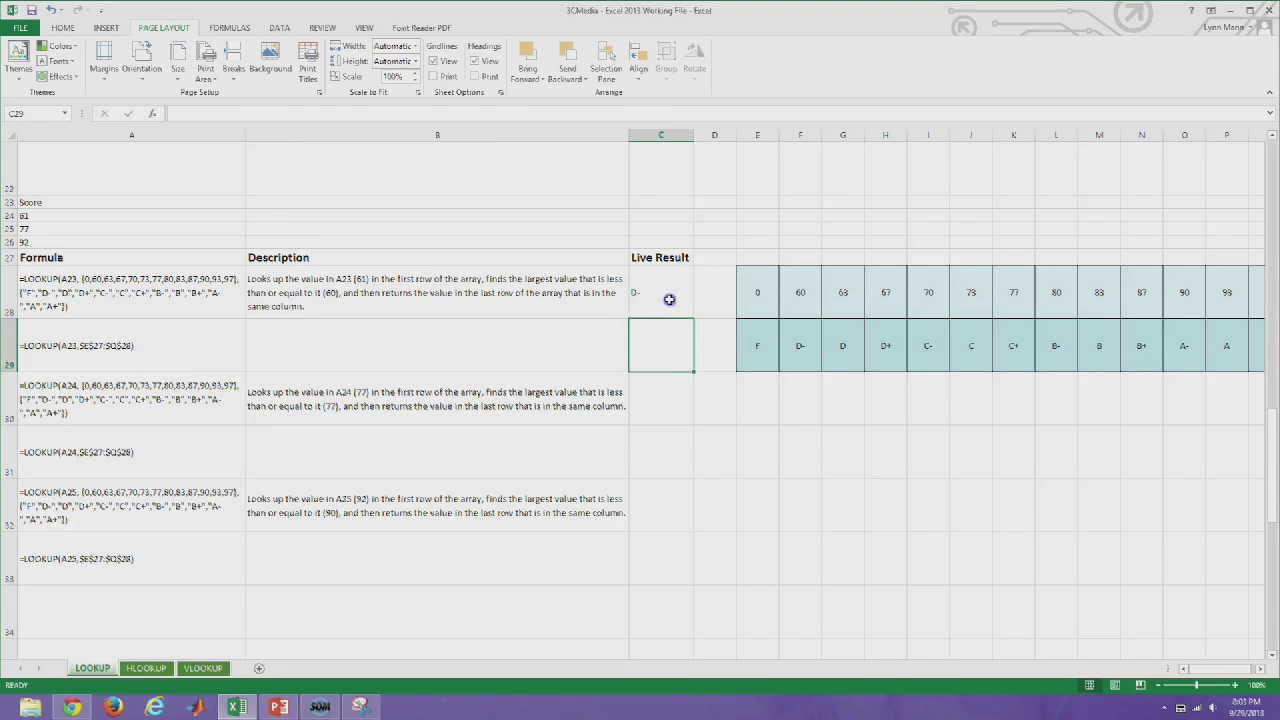
pyautogui.click(670, 299)
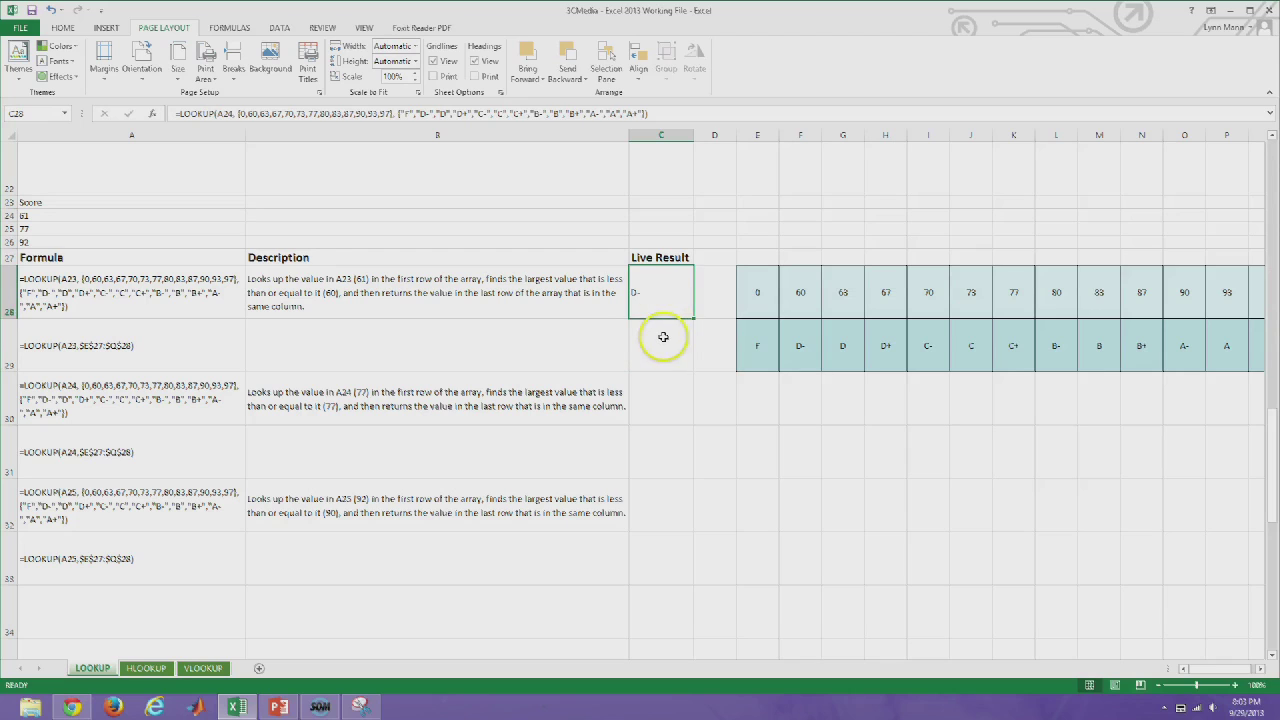
# Enter =LOOKUP(A24,E28:Q29) in C29 so it returns D- from the grade table
pyautogui.click(664, 335)
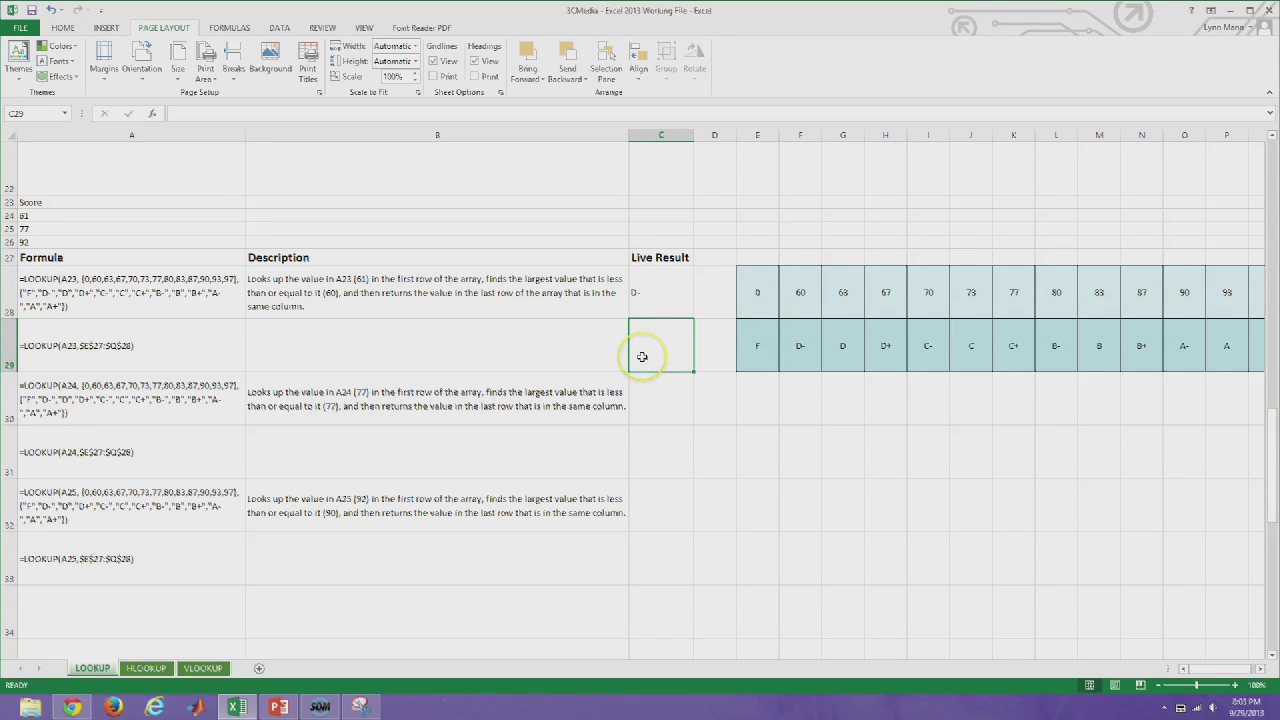
pyautogui.write('=lookup(')
pyautogui.click(55, 215)
pyautogui.write(',')
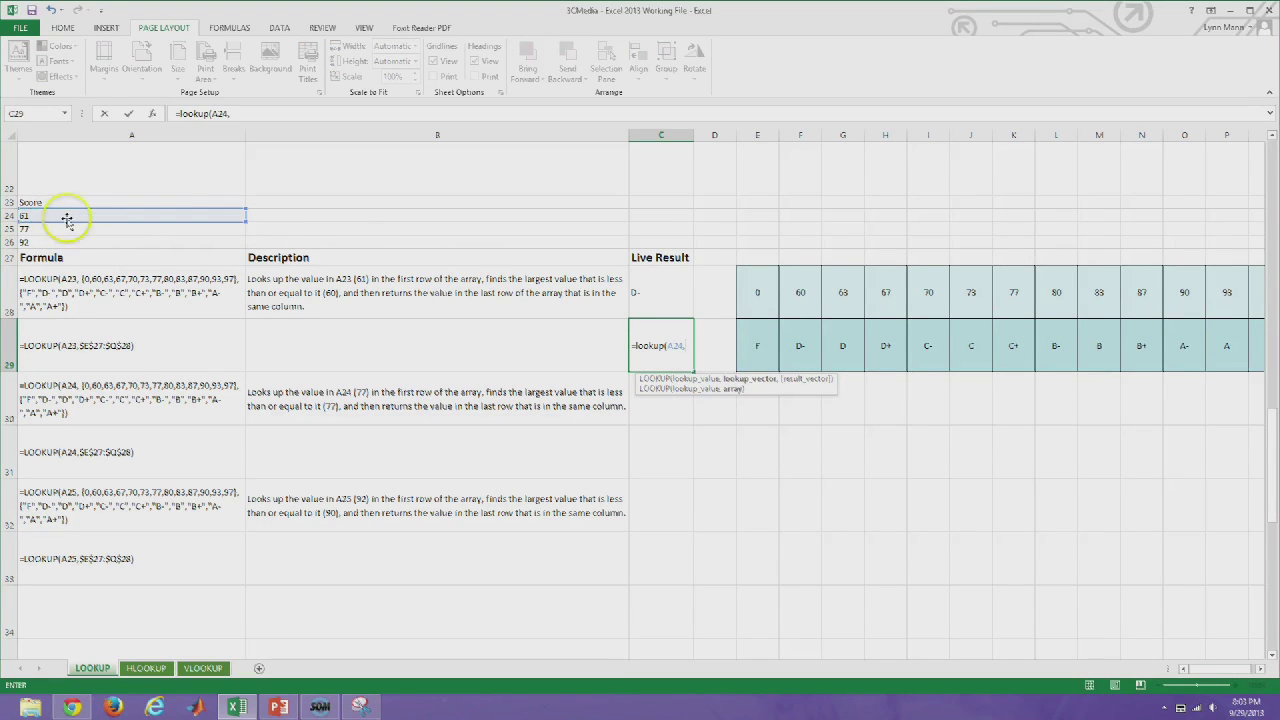
pyautogui.click(753, 294)
pyautogui.moveTo(753, 294); pyautogui.dragTo(1265, 352)
pyautogui.moveTo(1074, 358); pyautogui.dragTo(1044, 361)
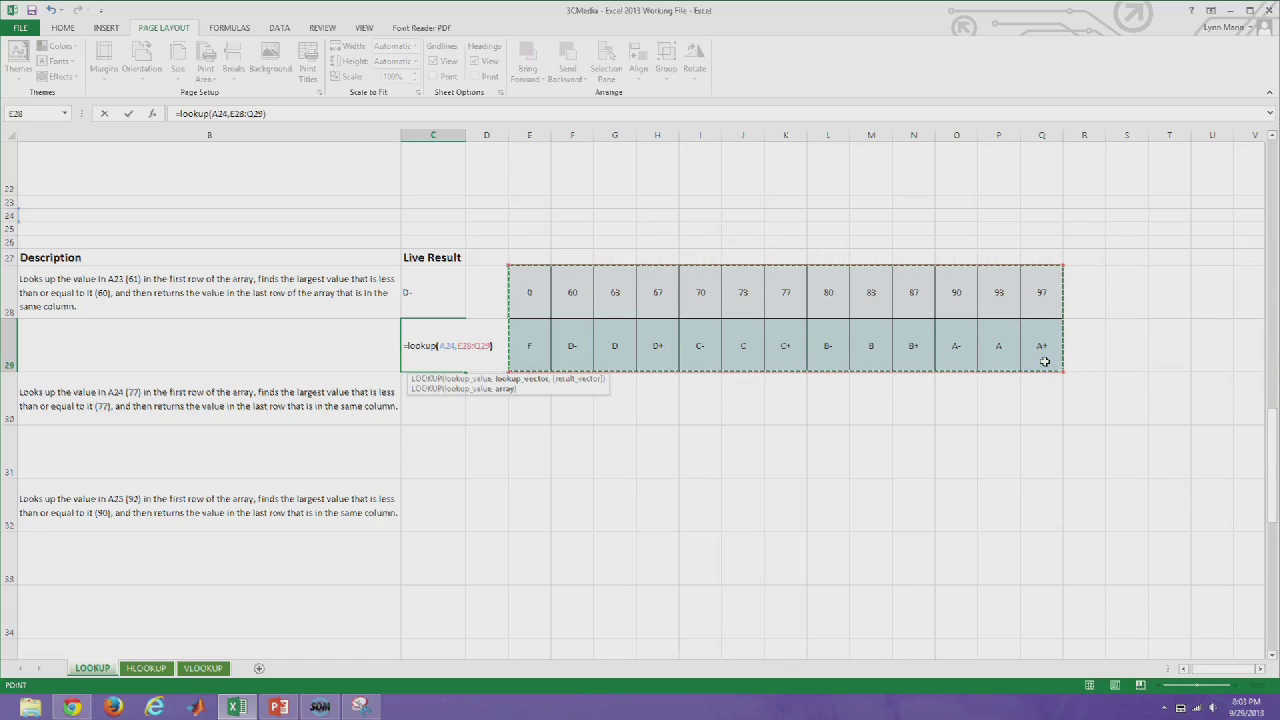
pyautogui.press('Return')
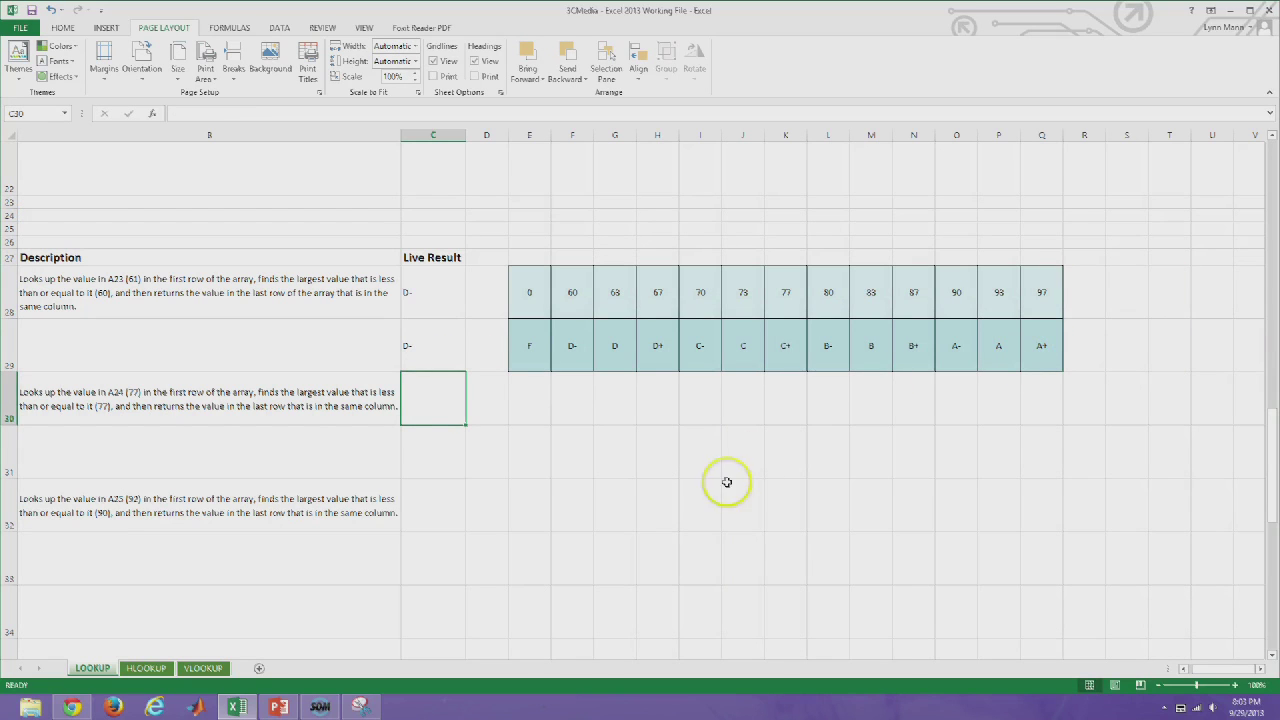
# Copy A30's array LOOKUP formula into C30 so it shows C+ for score 77
pyautogui.click(1184, 668)
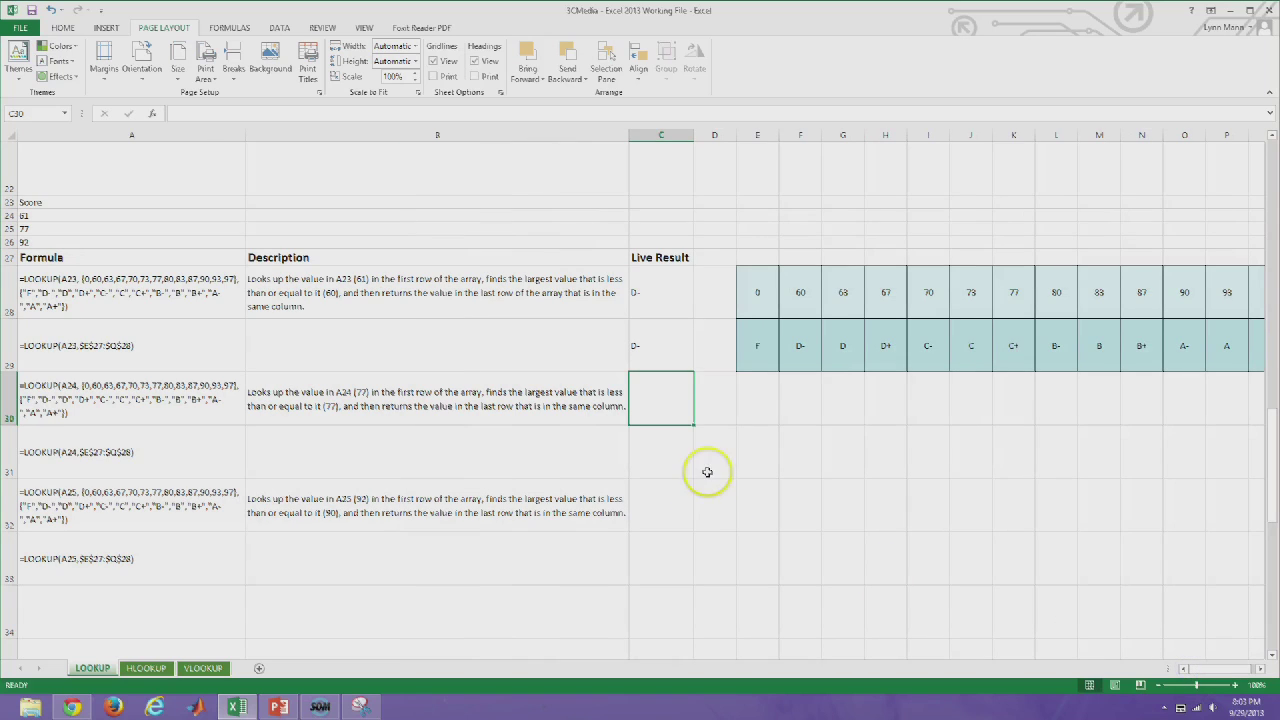
pyautogui.click(217, 401)
pyautogui.moveTo(660, 113); pyautogui.dragTo(175, 114)
pyautogui.hotkey('ctrl', 'c')
pyautogui.press('Escape')
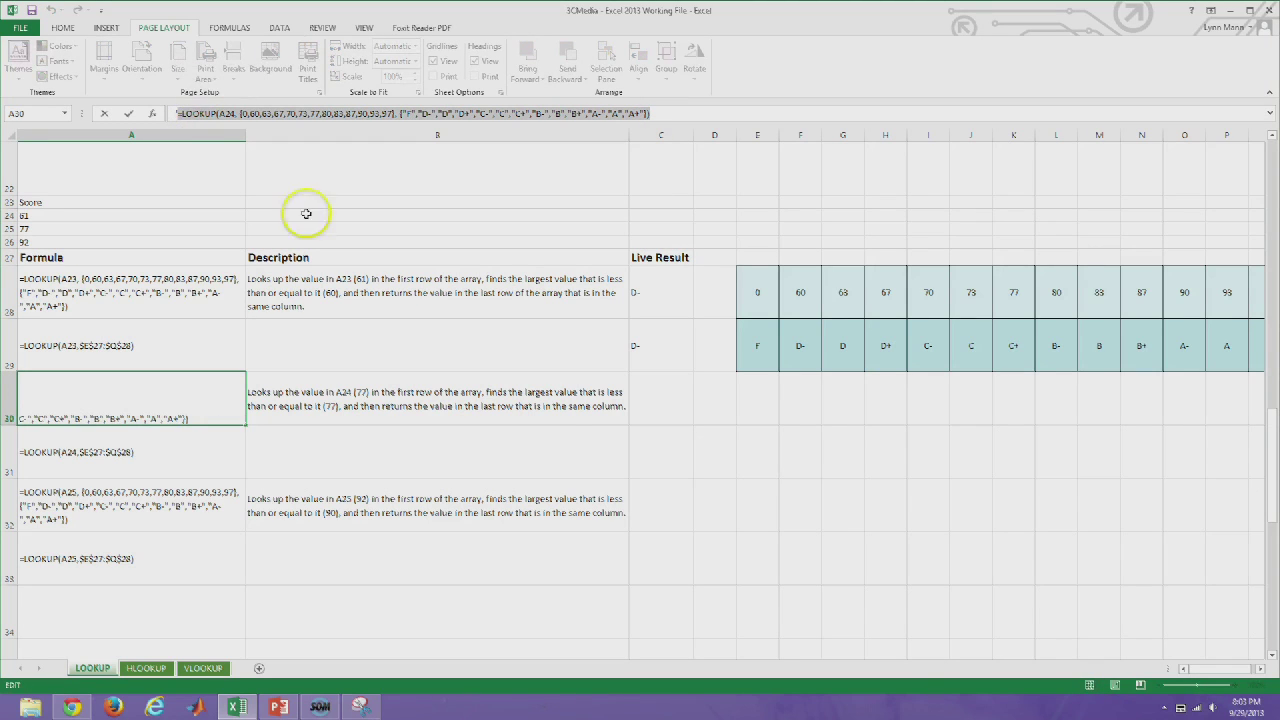
pyautogui.click(669, 403)
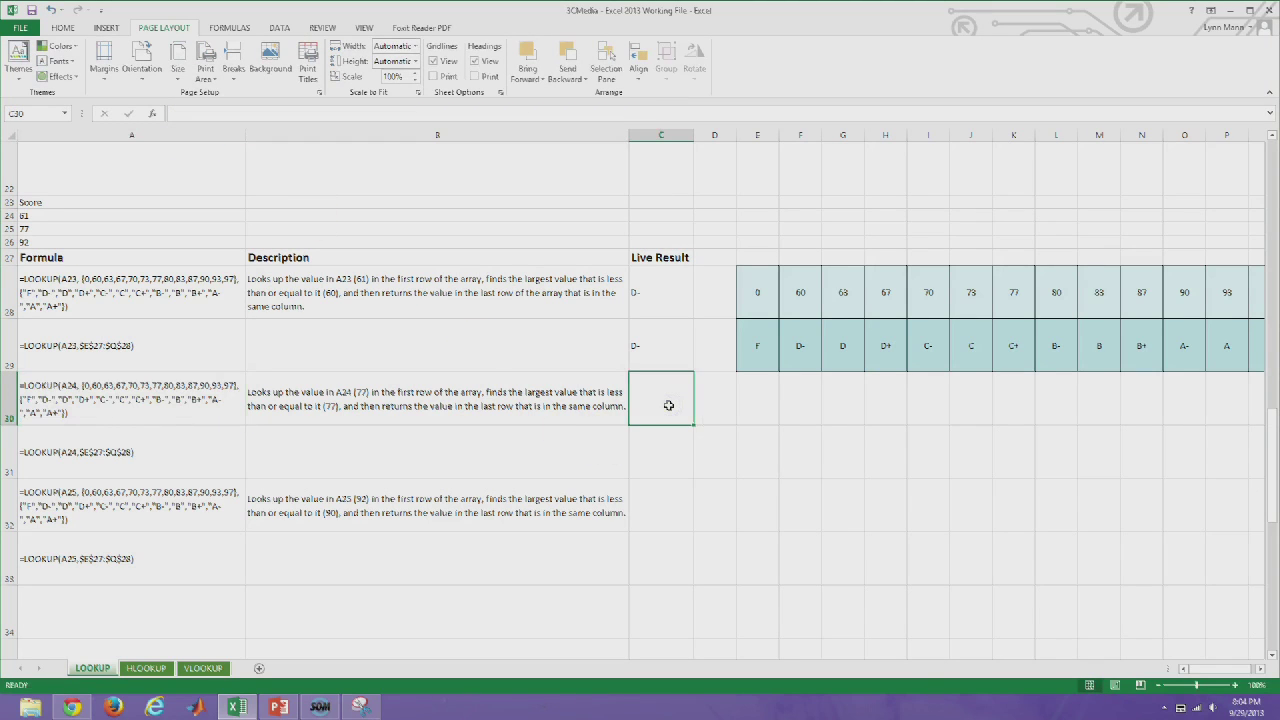
pyautogui.hotkey('ctrl', 'v')
pyautogui.doubleClick(669, 403)
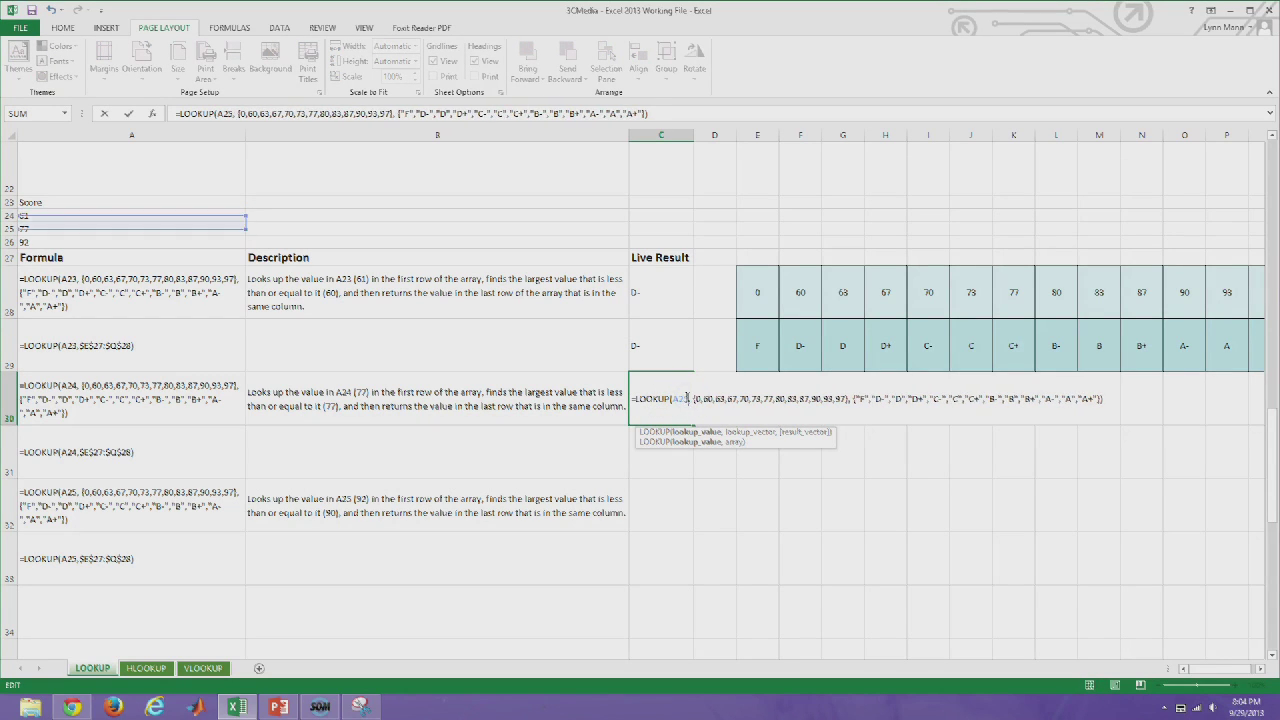
pyautogui.press('Return')
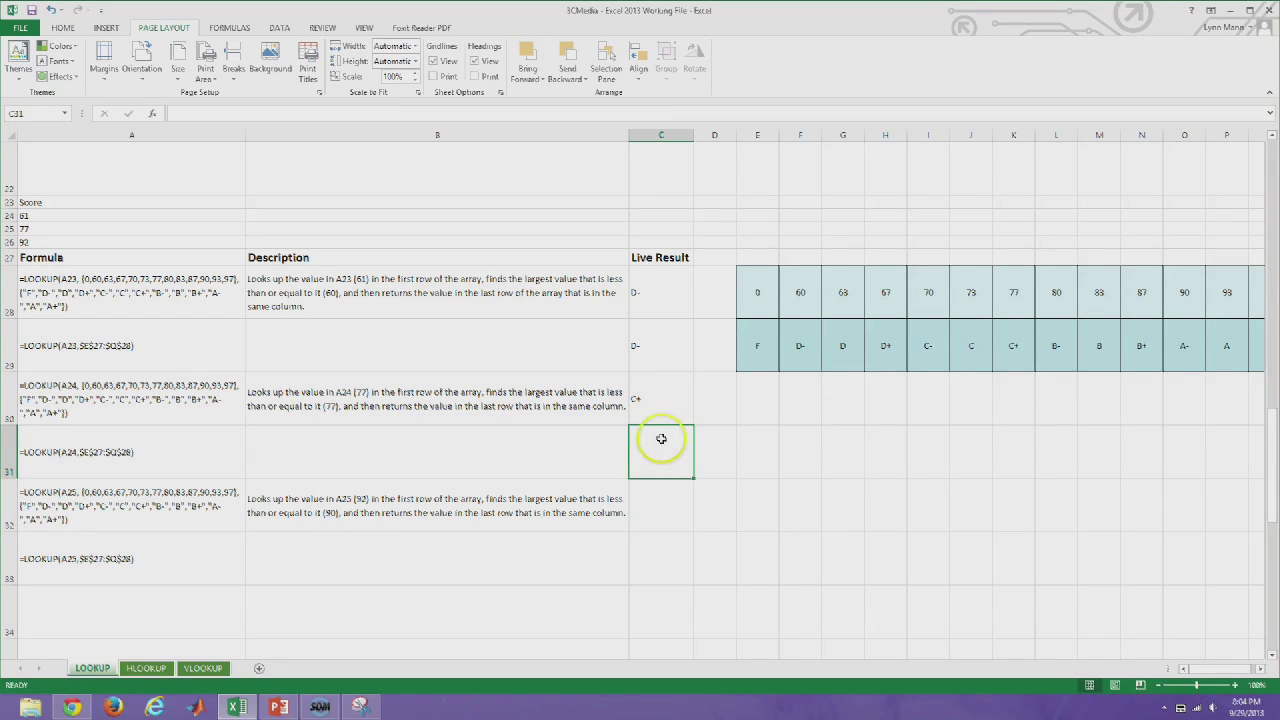
# Enter =LOOKUP(A25,E28:Q29) in C31, also returning C+
pyautogui.write('=lookup(')
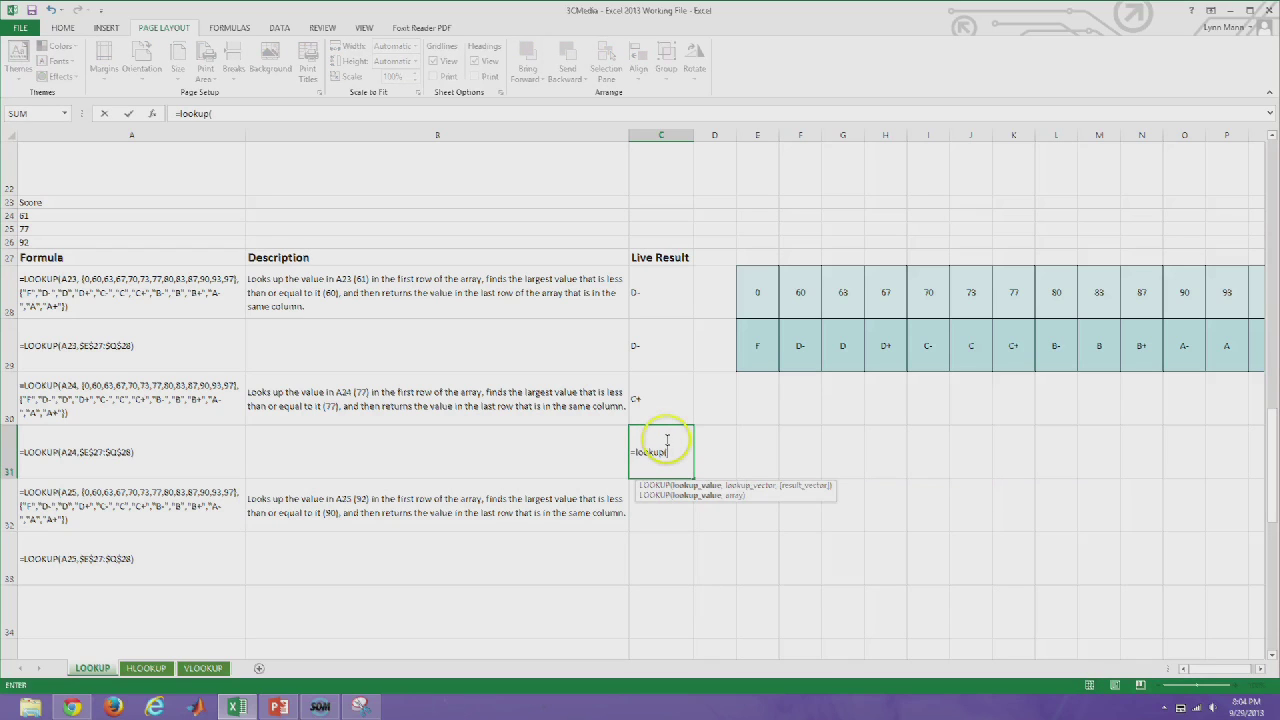
pyautogui.click(95, 229)
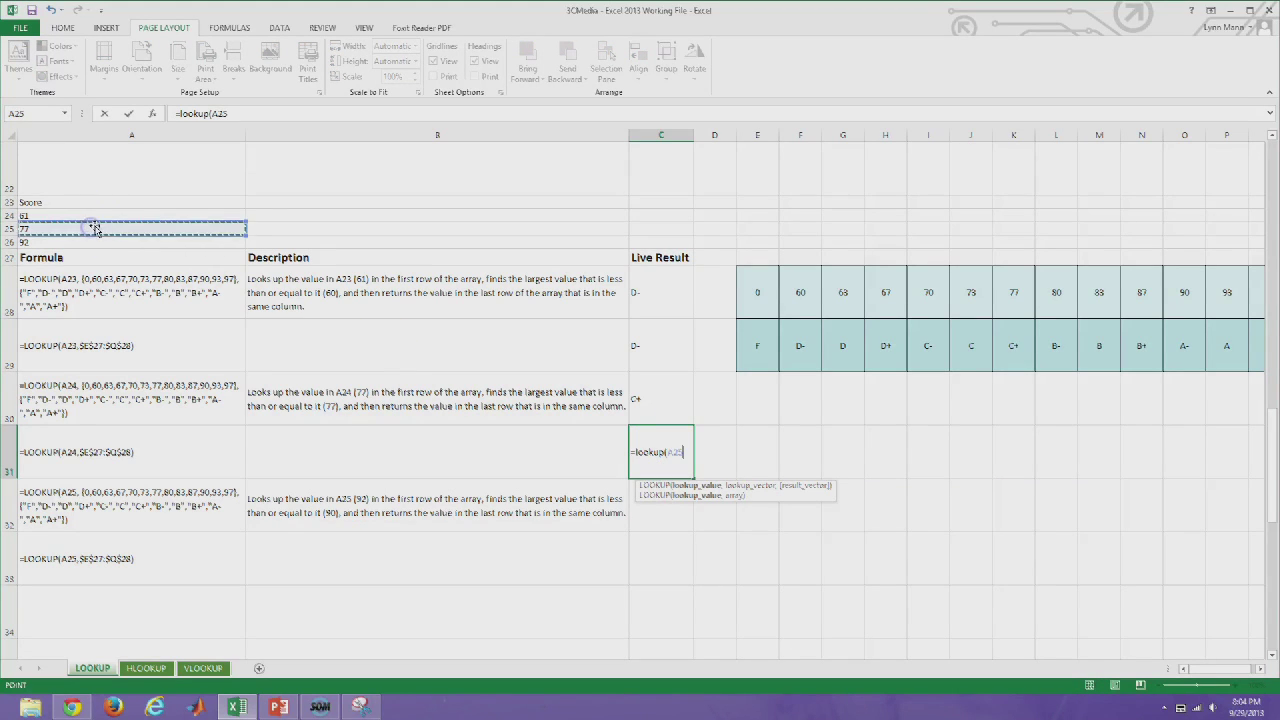
pyautogui.write(',')
pyautogui.moveTo(752, 292); pyautogui.dragTo(1043, 346)
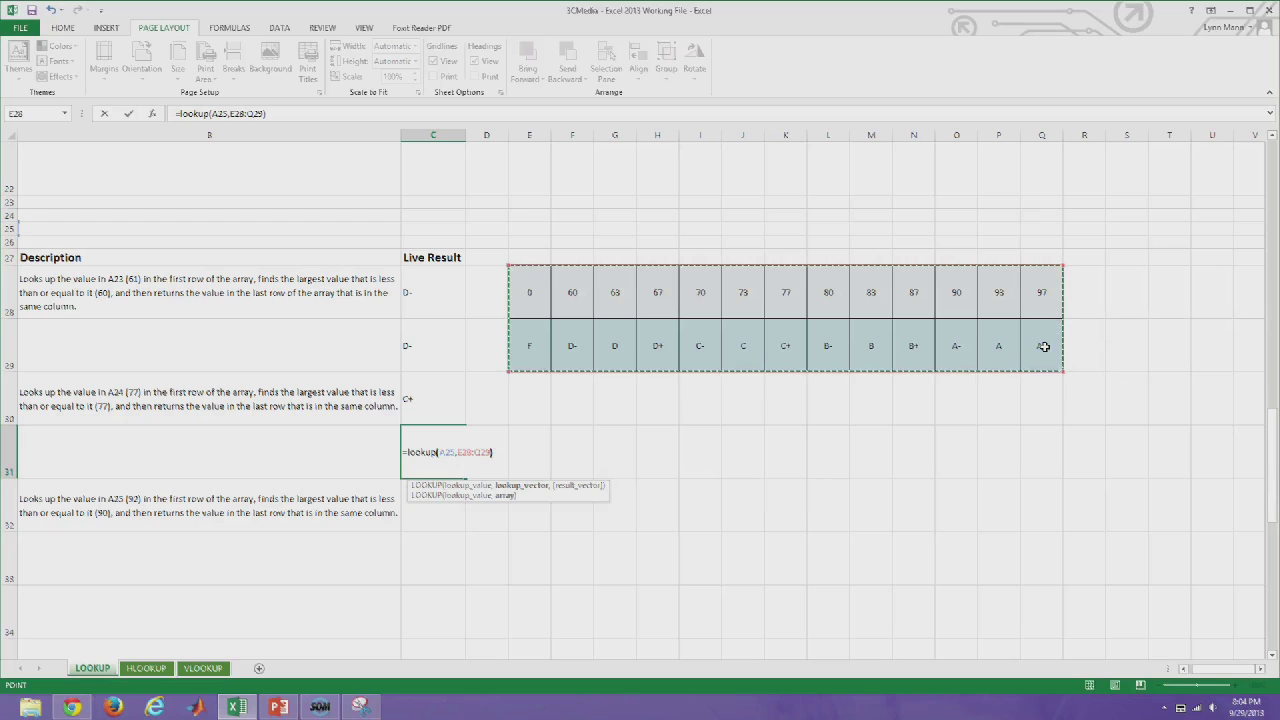
pyautogui.press('Return')
pyautogui.moveTo(1228, 668); pyautogui.dragTo(1204, 672)
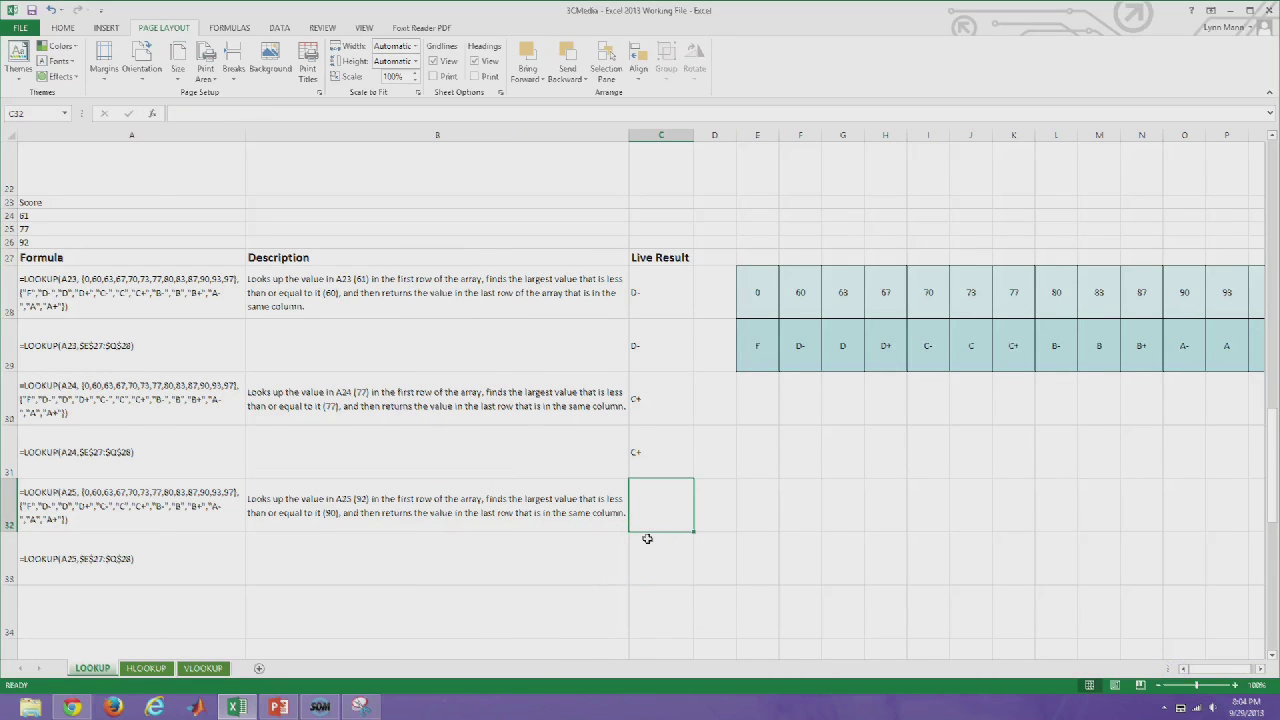
# Copy A32's array LOOKUP formula into Live Result cell C32
pyautogui.click(130, 495)
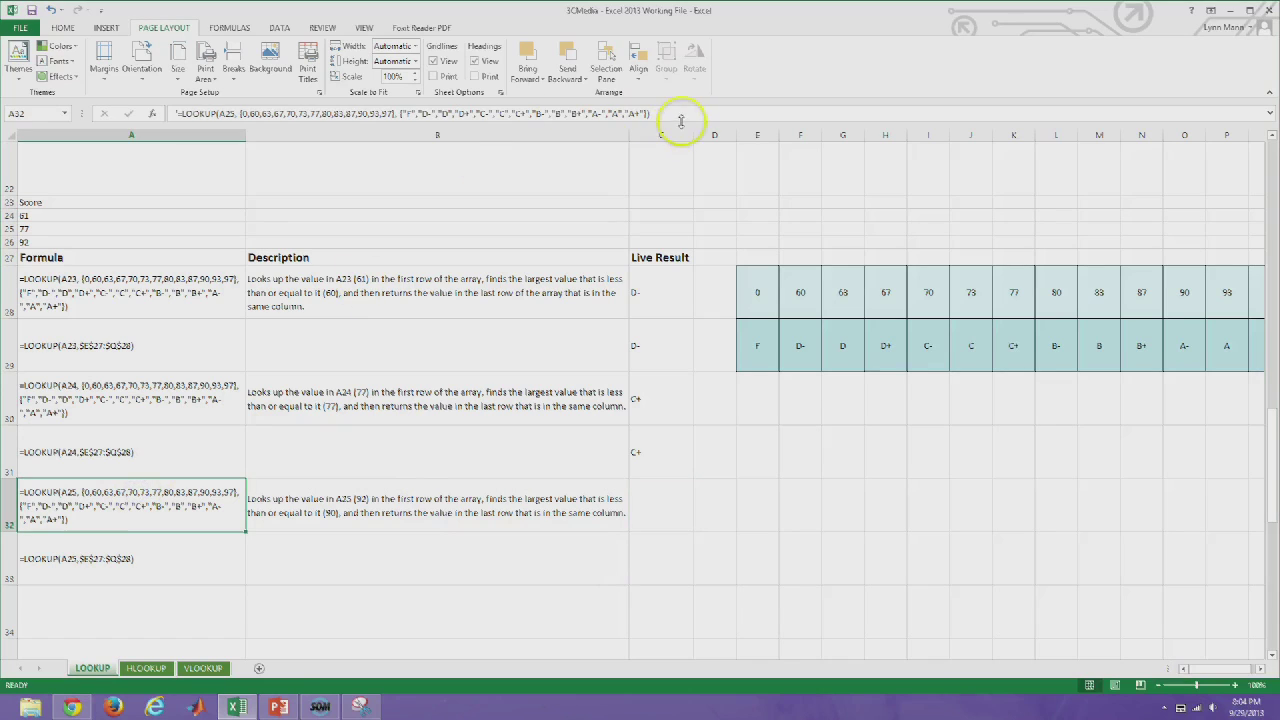
pyautogui.tripleClick(586, 112)
pyautogui.hotkey('ctrl', 'c')
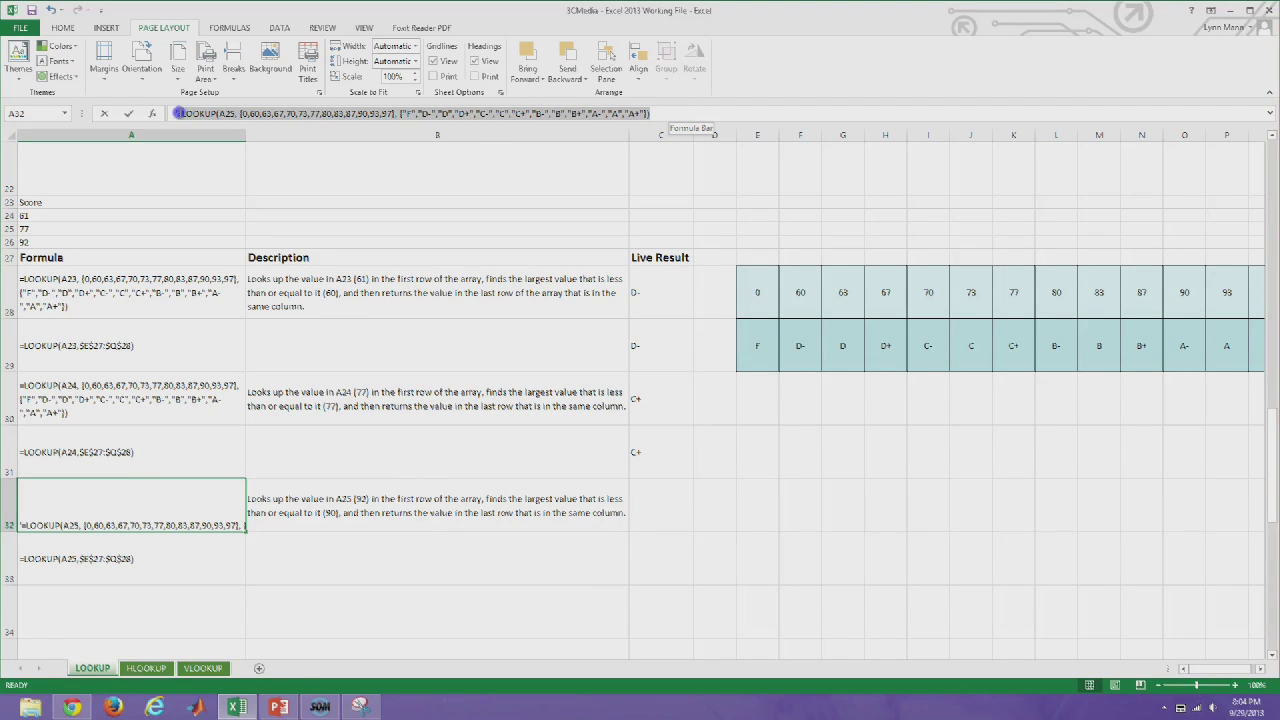
pyautogui.click(178, 113)
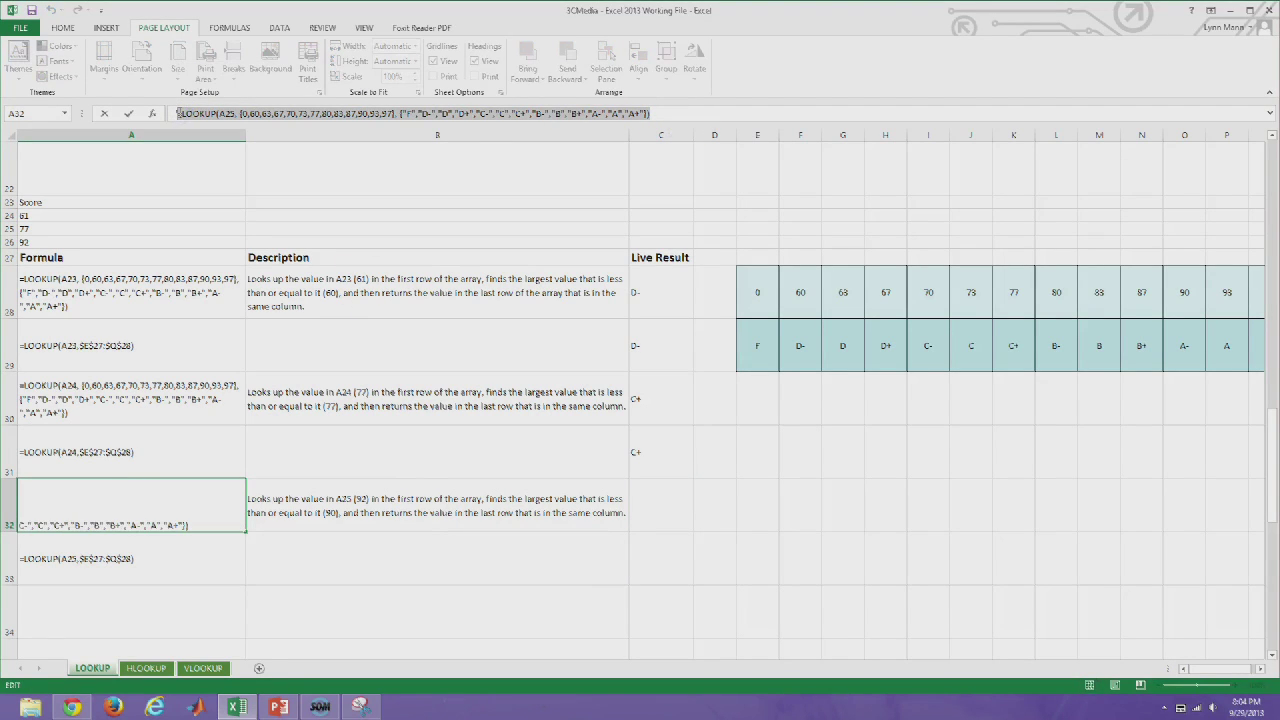
pyautogui.press('Escape')
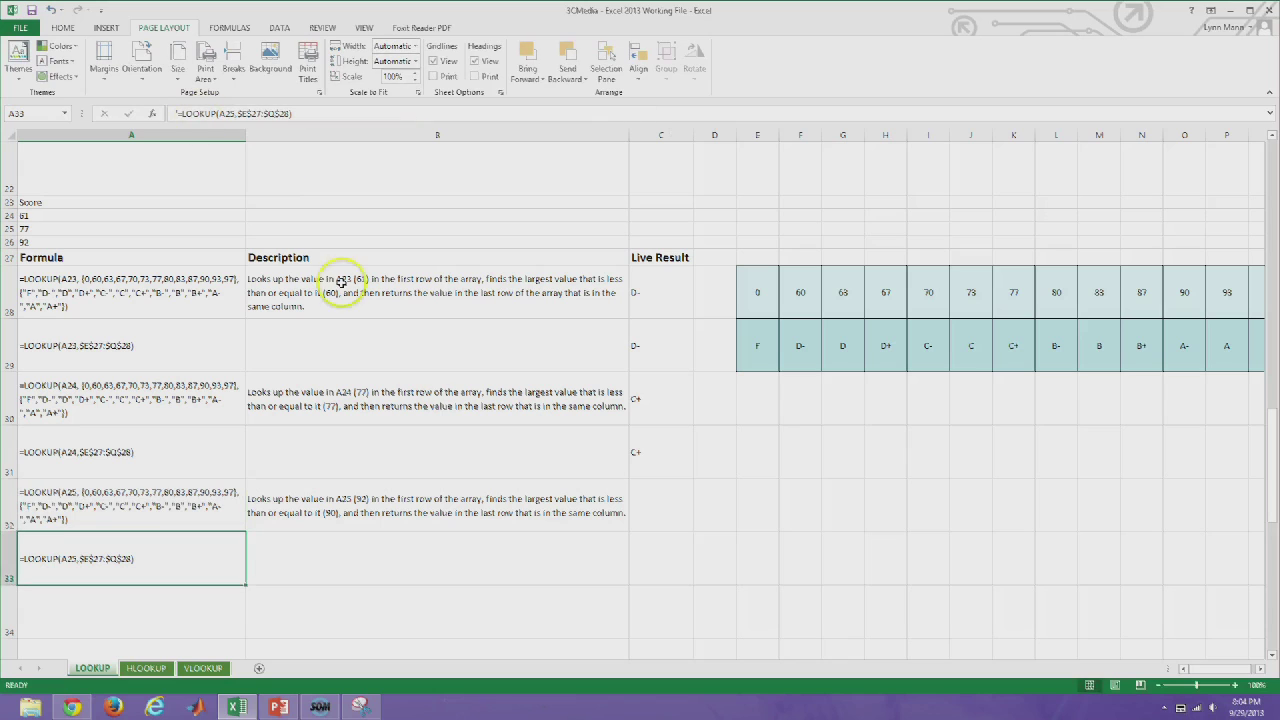
pyautogui.click(660, 497)
pyautogui.doubleClick(661, 497)
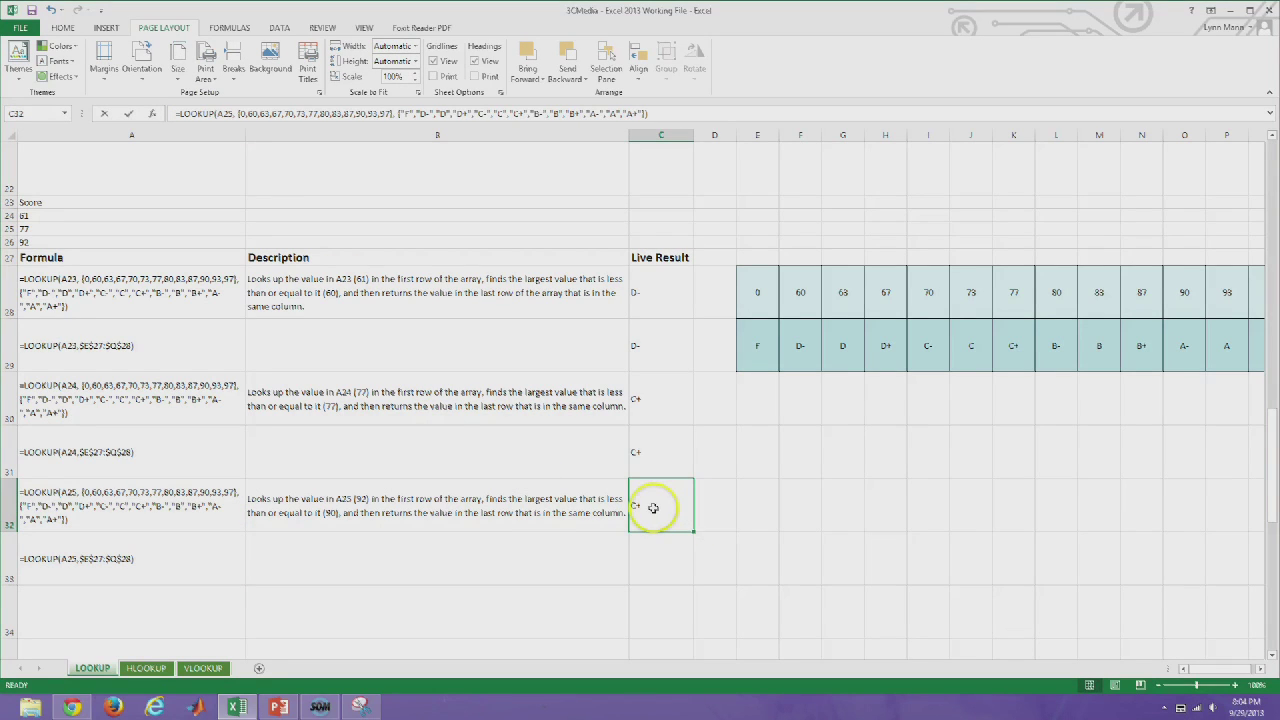
pyautogui.hotkey('ctrl', 'v')
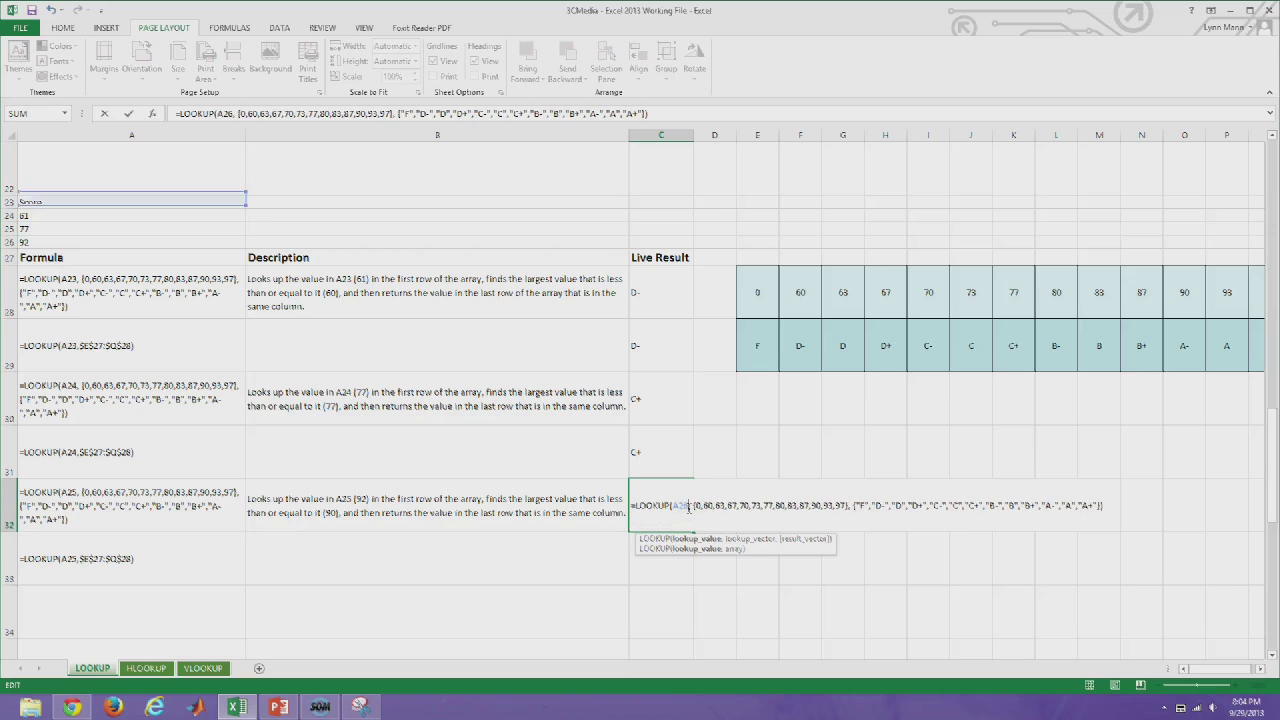
pyautogui.press('Return')
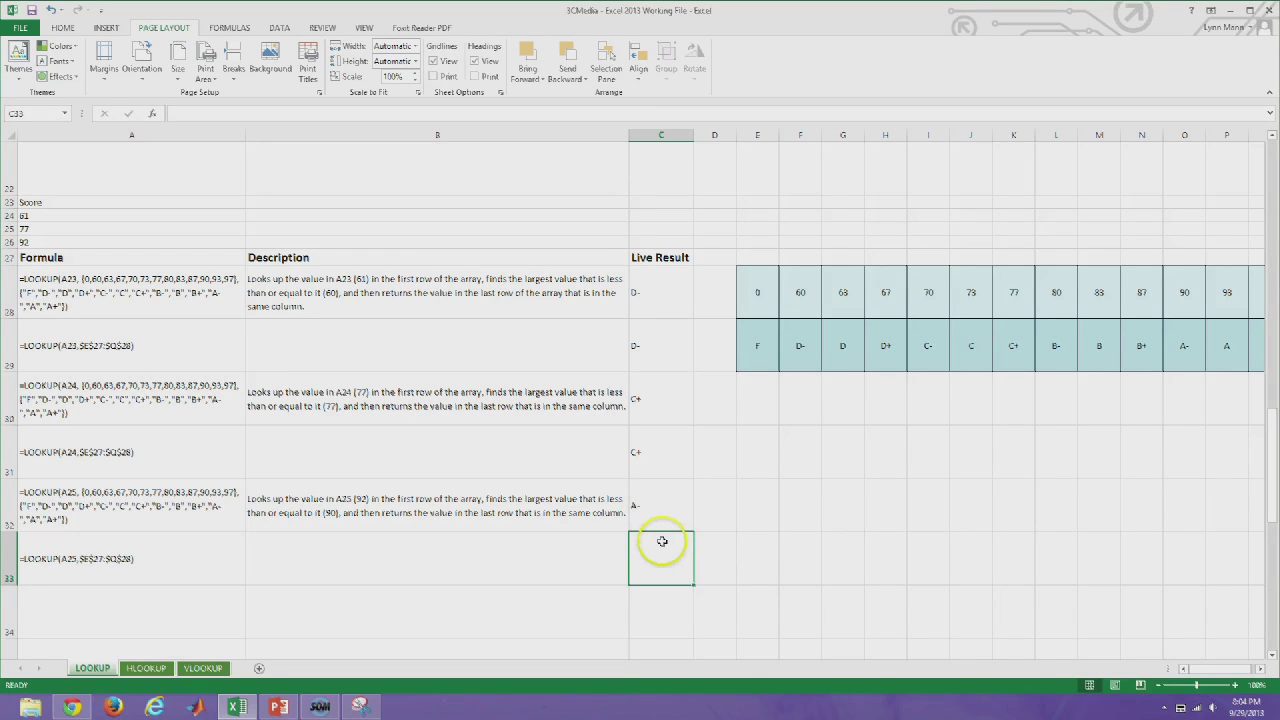
# Enter =LOOKUP(A26,E28:Q28,E29:Q29) in C33 so it returns A-
pyautogui.write('=')
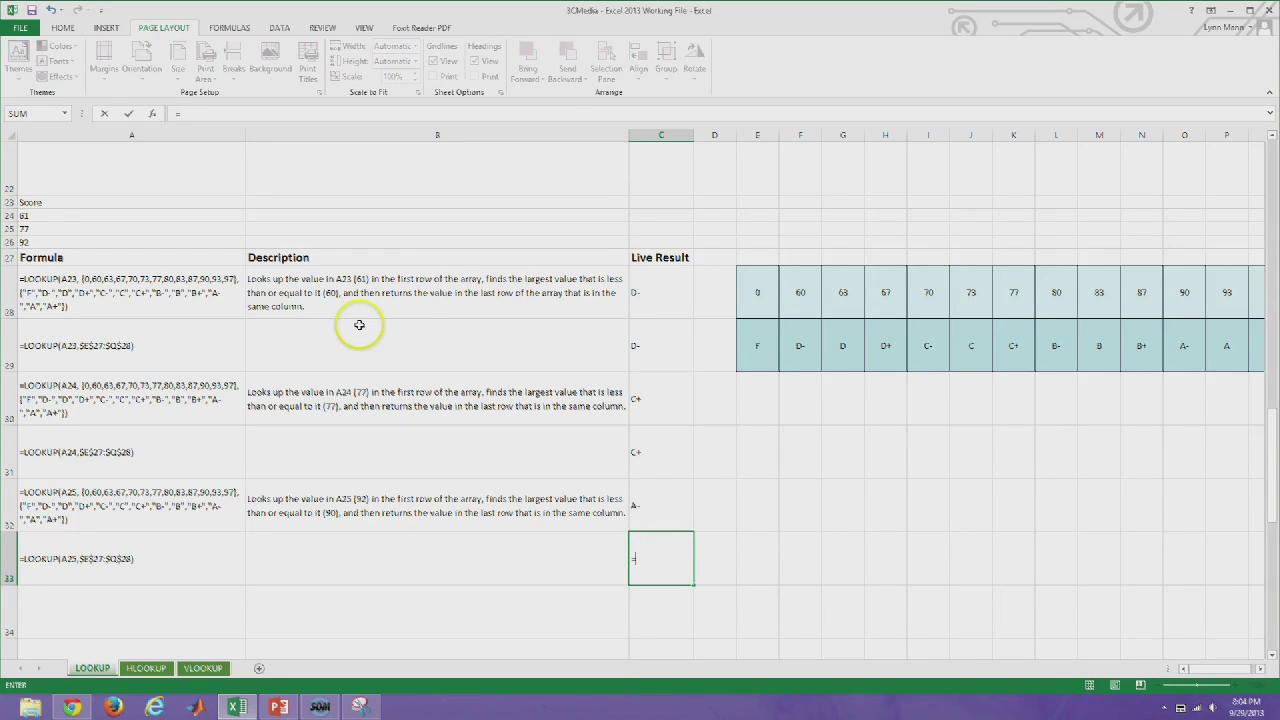
pyautogui.write('lookup(')
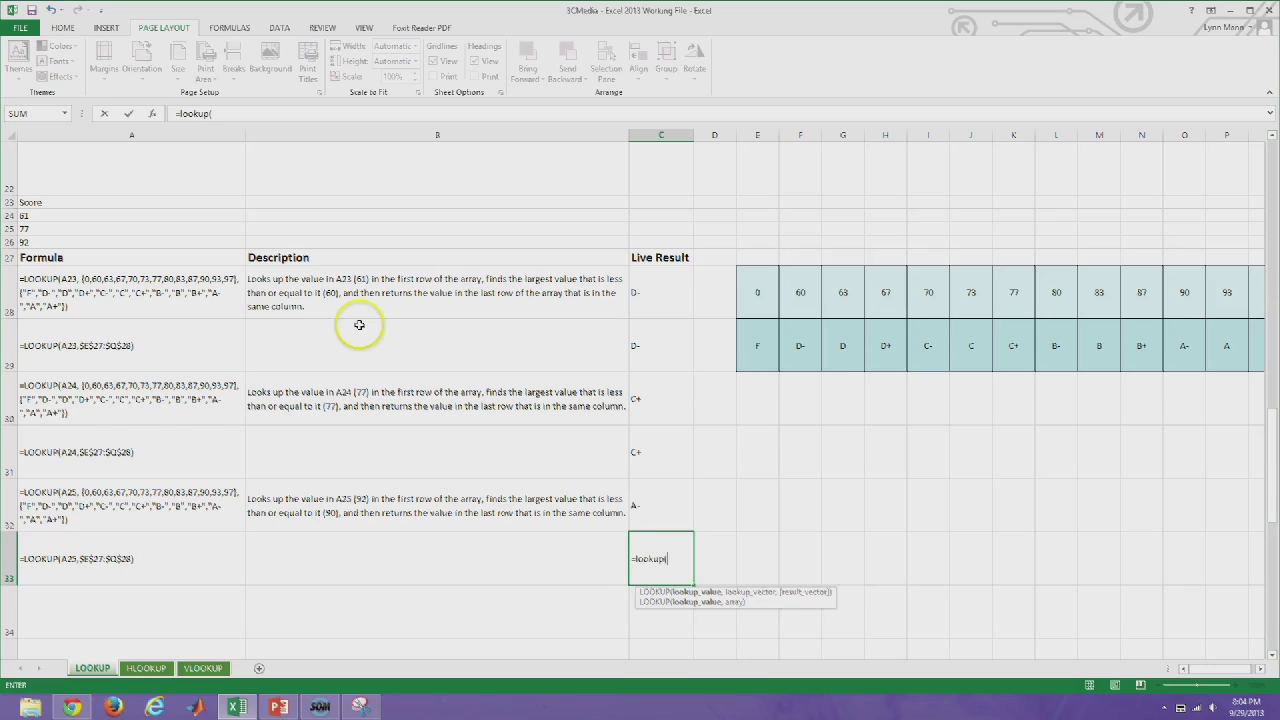
pyautogui.click(50, 240)
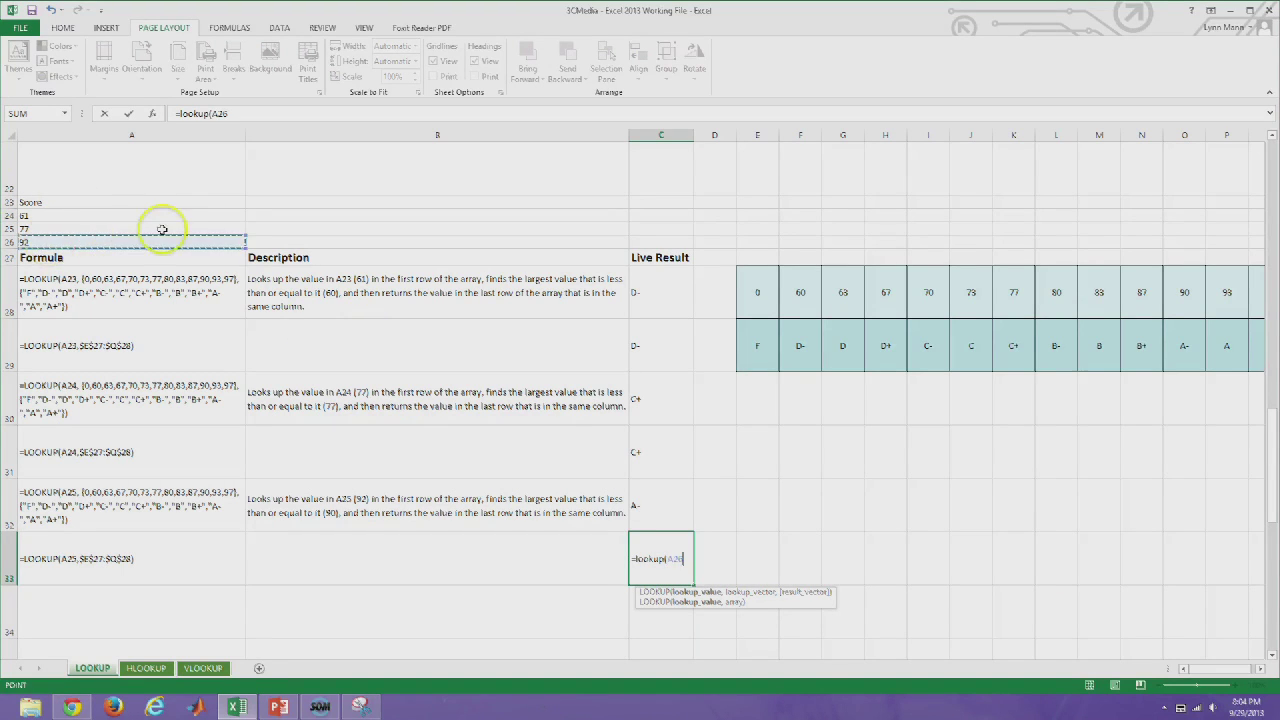
pyautogui.write(',')
pyautogui.moveTo(760, 292); pyautogui.dragTo(1057, 312)
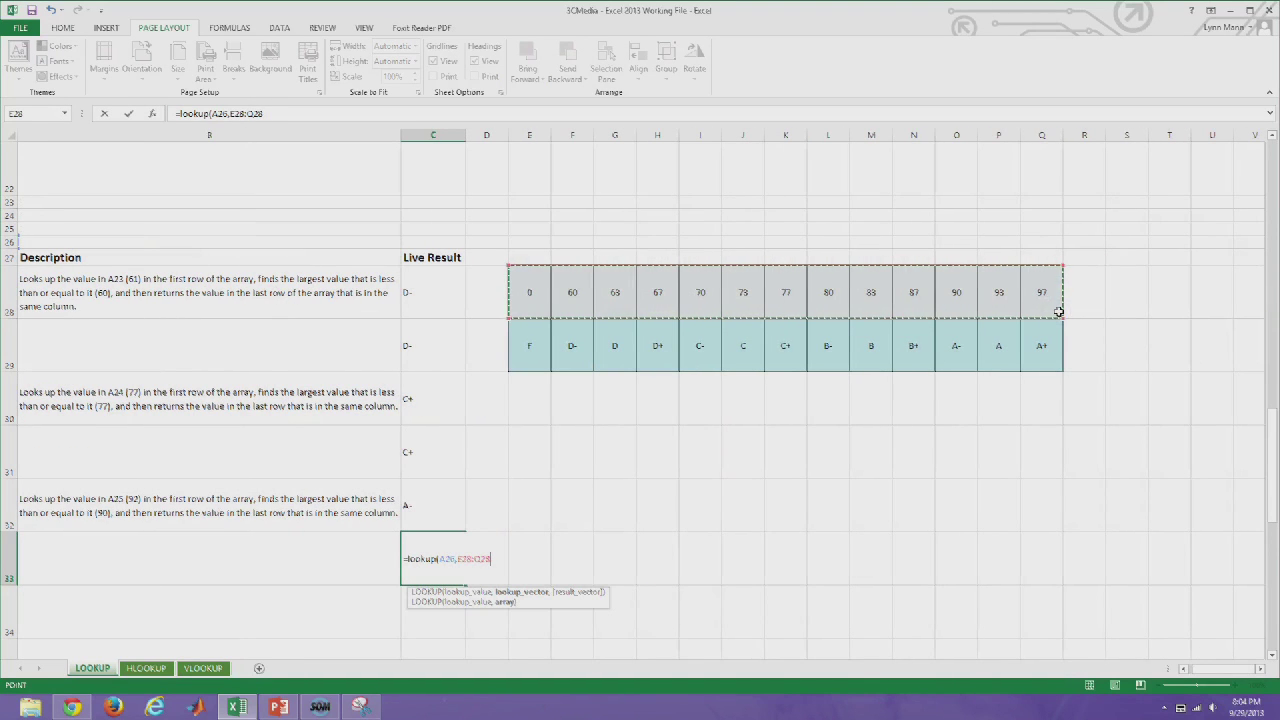
pyautogui.write(',')
pyautogui.moveTo(537, 345); pyautogui.dragTo(1040, 346)
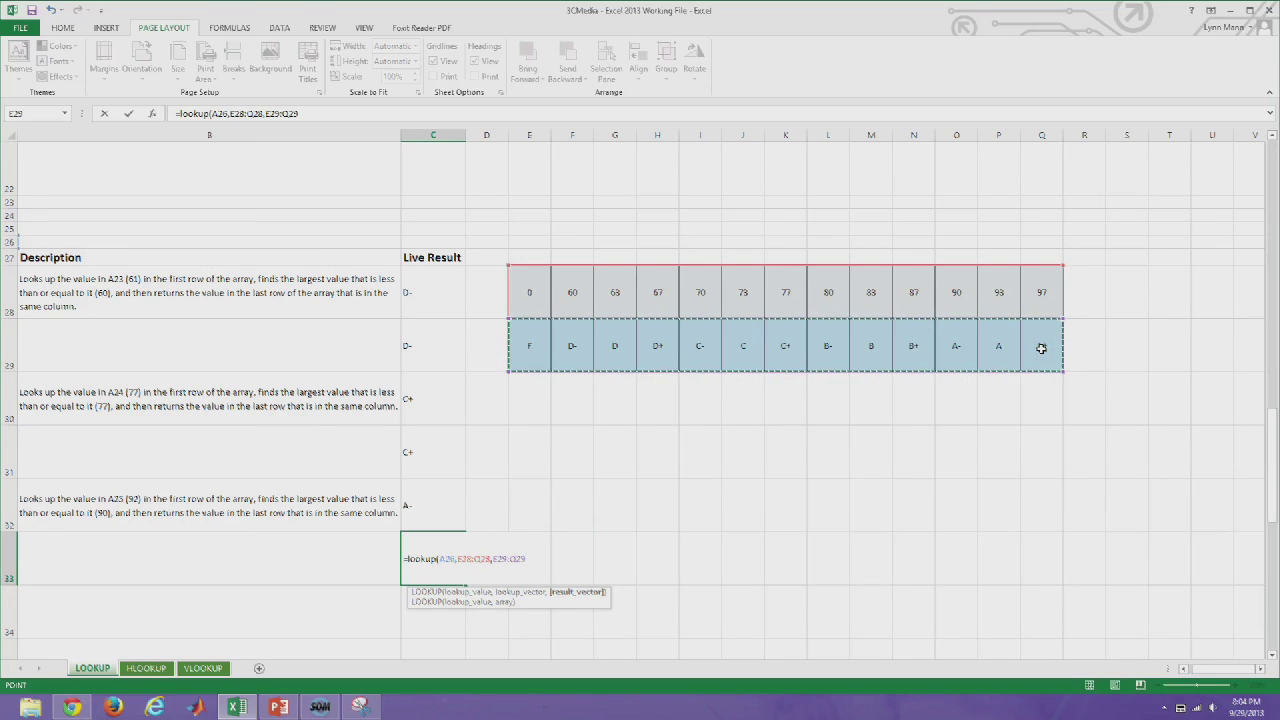
pyautogui.write(')')
pyautogui.press('Return')
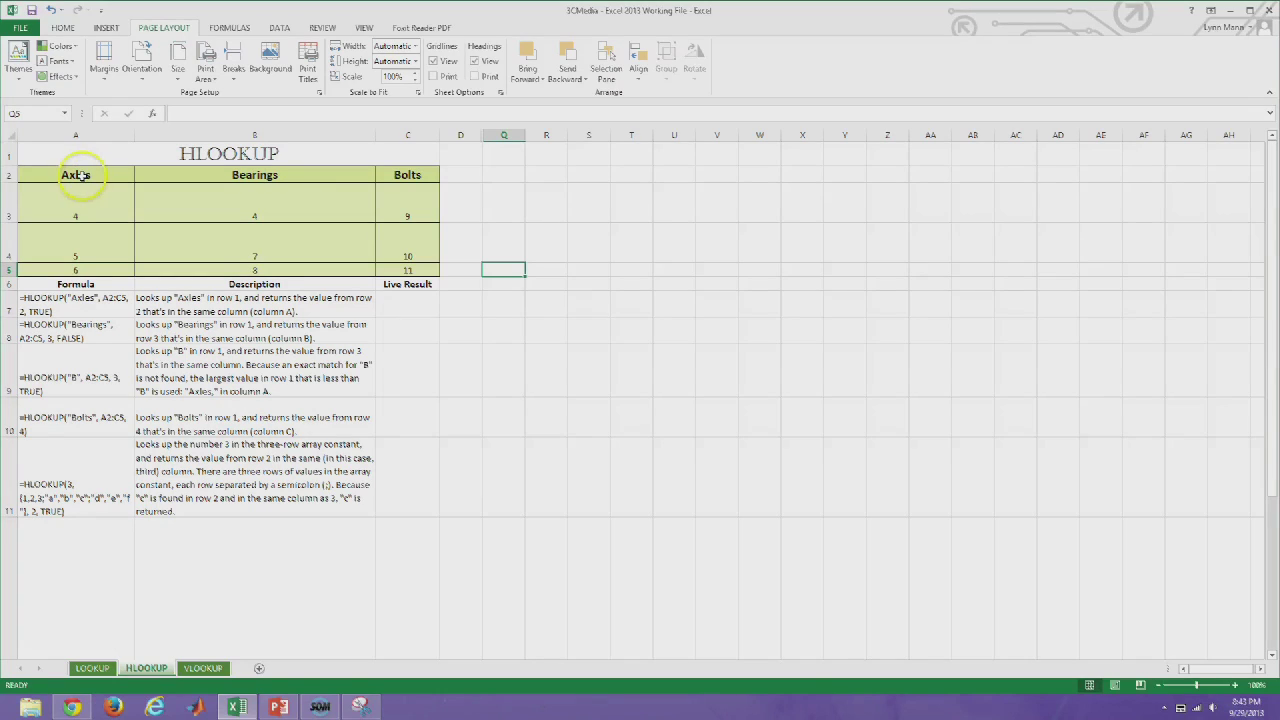
# Highlight the Axles, Bearings and Bolts table and its header row, then select C7
pyautogui.moveTo(95, 175); pyautogui.dragTo(394, 272)
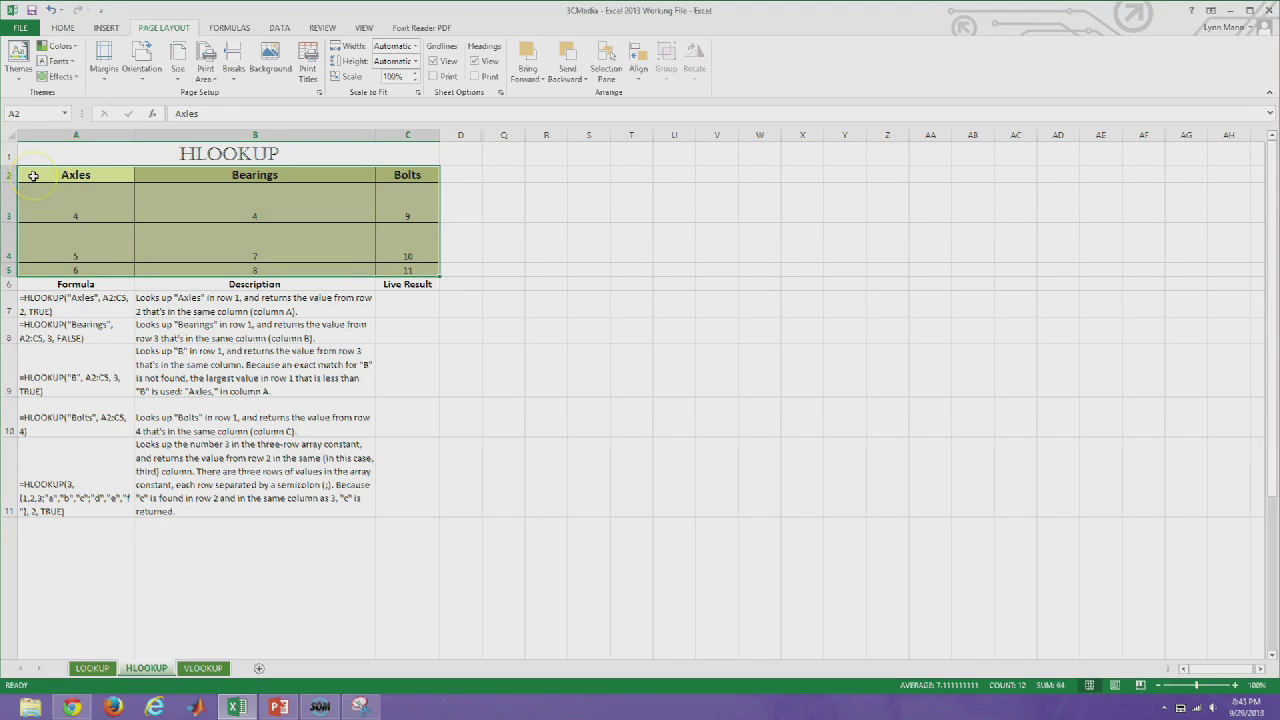
pyautogui.moveTo(33, 176); pyautogui.dragTo(397, 176)
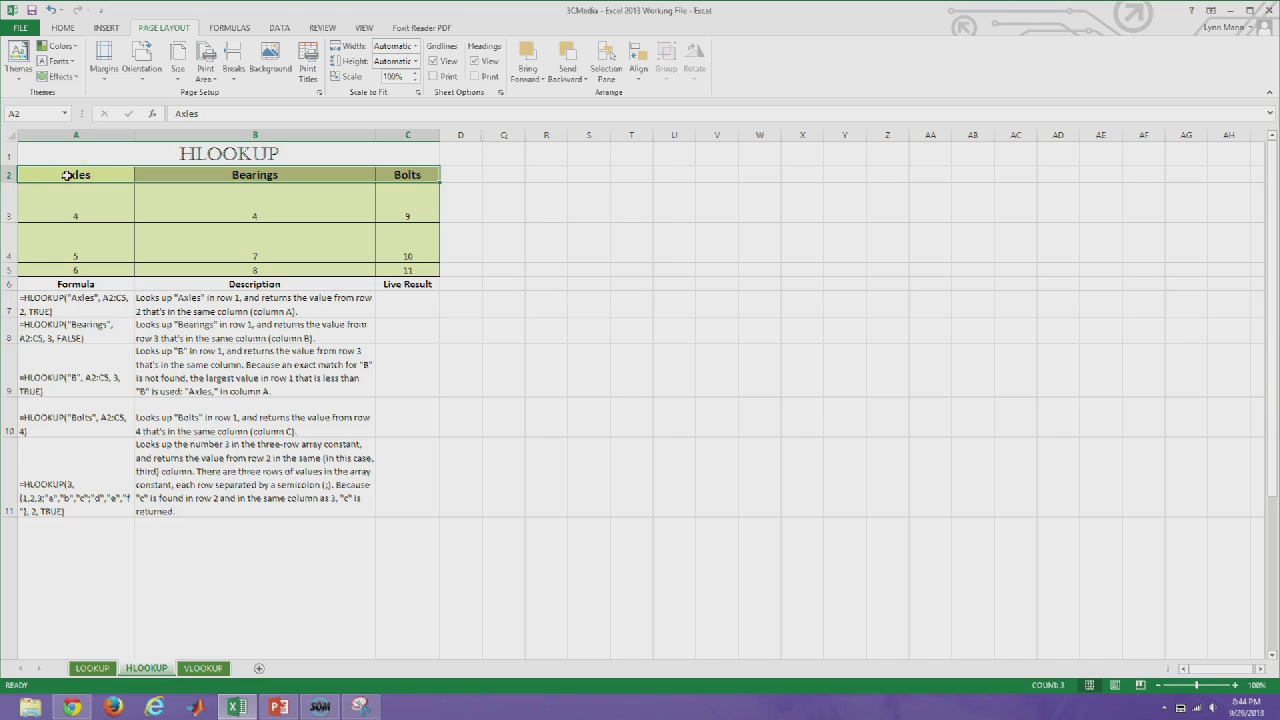
pyautogui.click(393, 305)
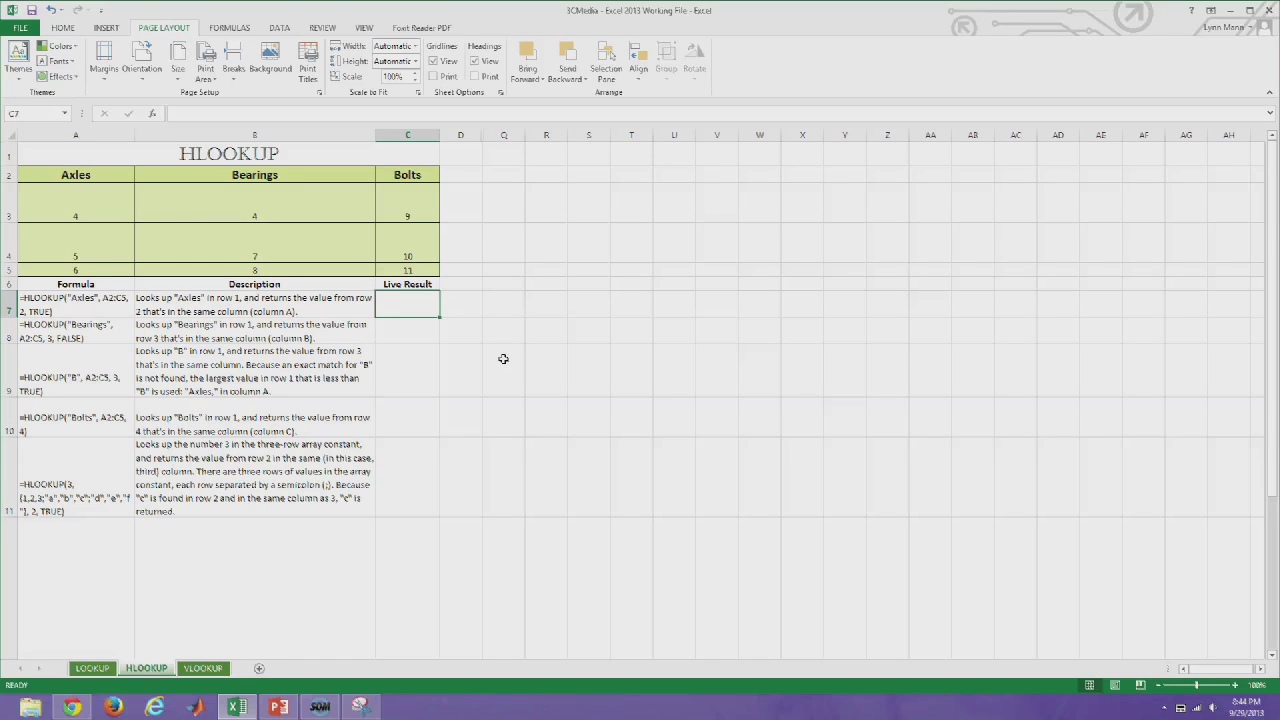
# Enter =HLOOKUP("Axles",A2:C5,2,True) in C7 so it shows 4
pyautogui.write('=h')
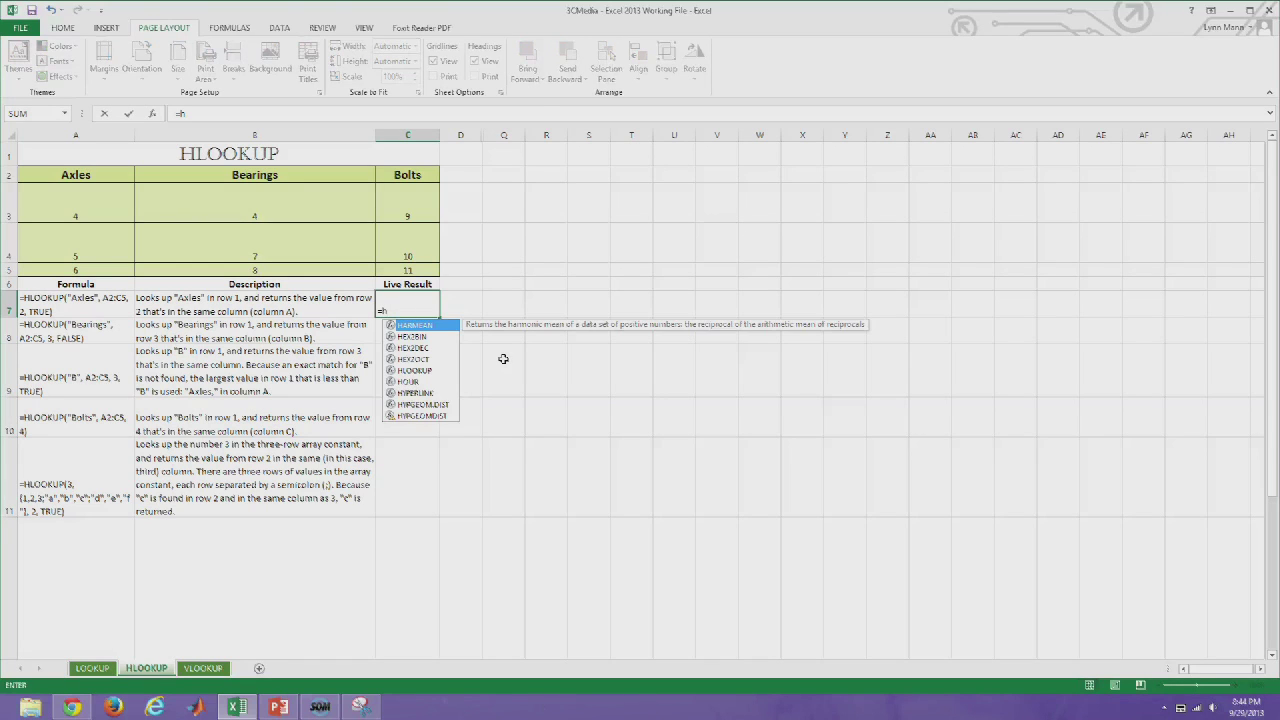
pyautogui.write('lookup("A')
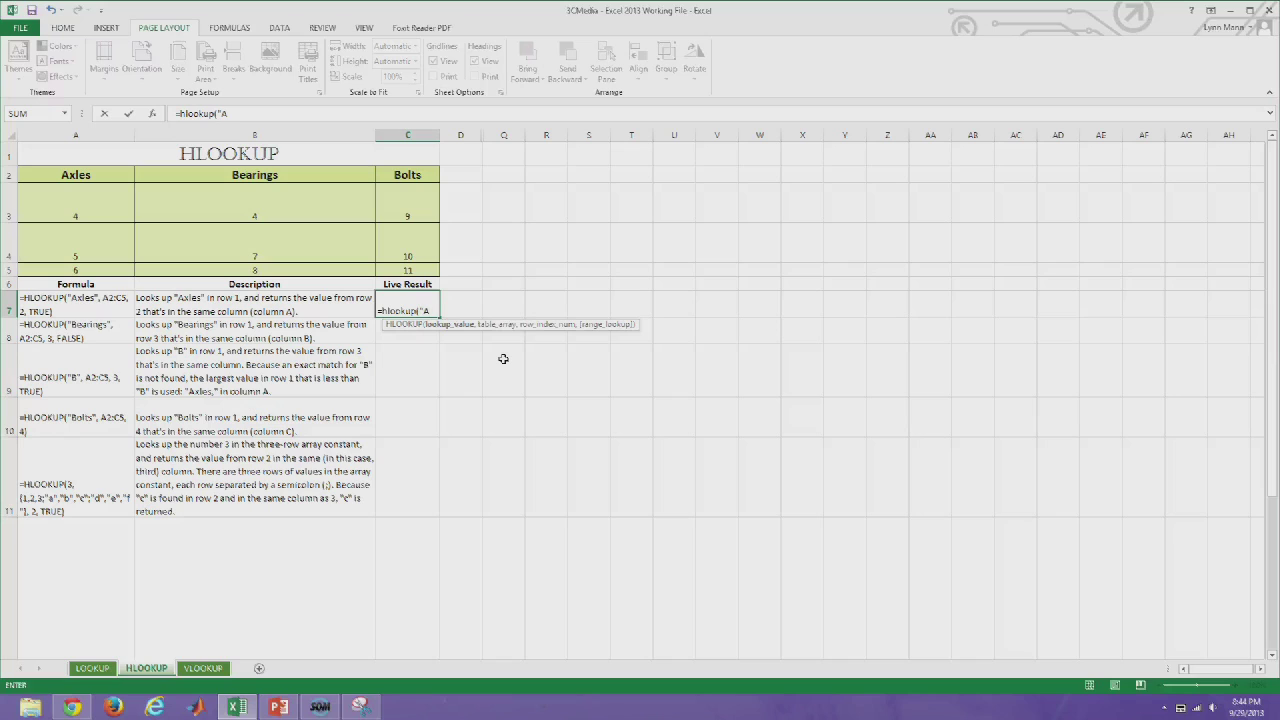
pyautogui.write('xles",')
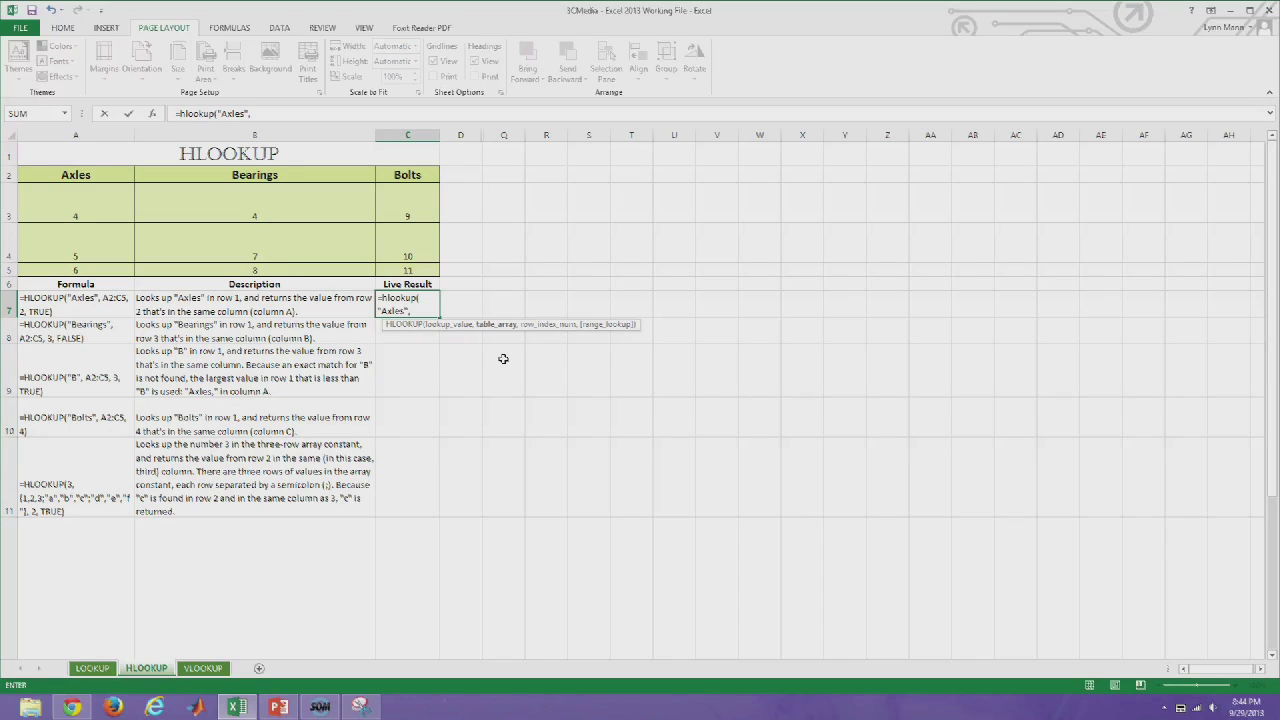
pyautogui.click(109, 188)
pyautogui.moveTo(109, 188); pyautogui.dragTo(404, 270)
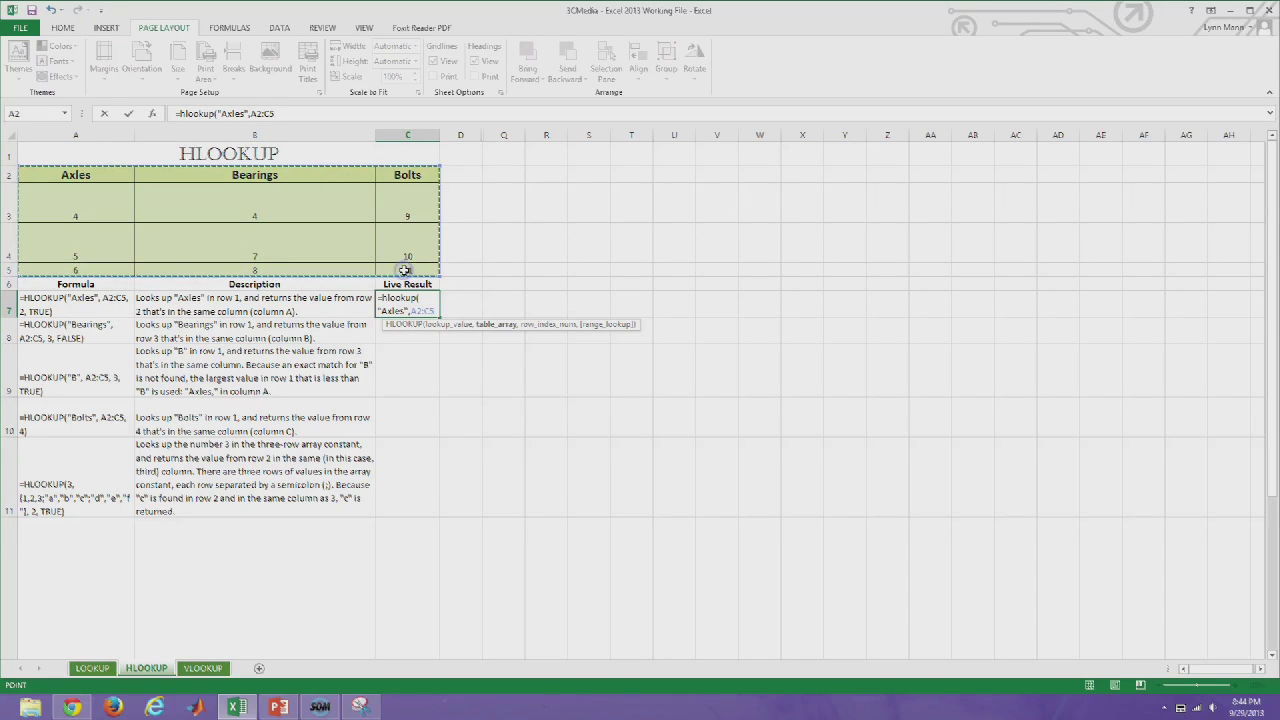
pyautogui.write(',')
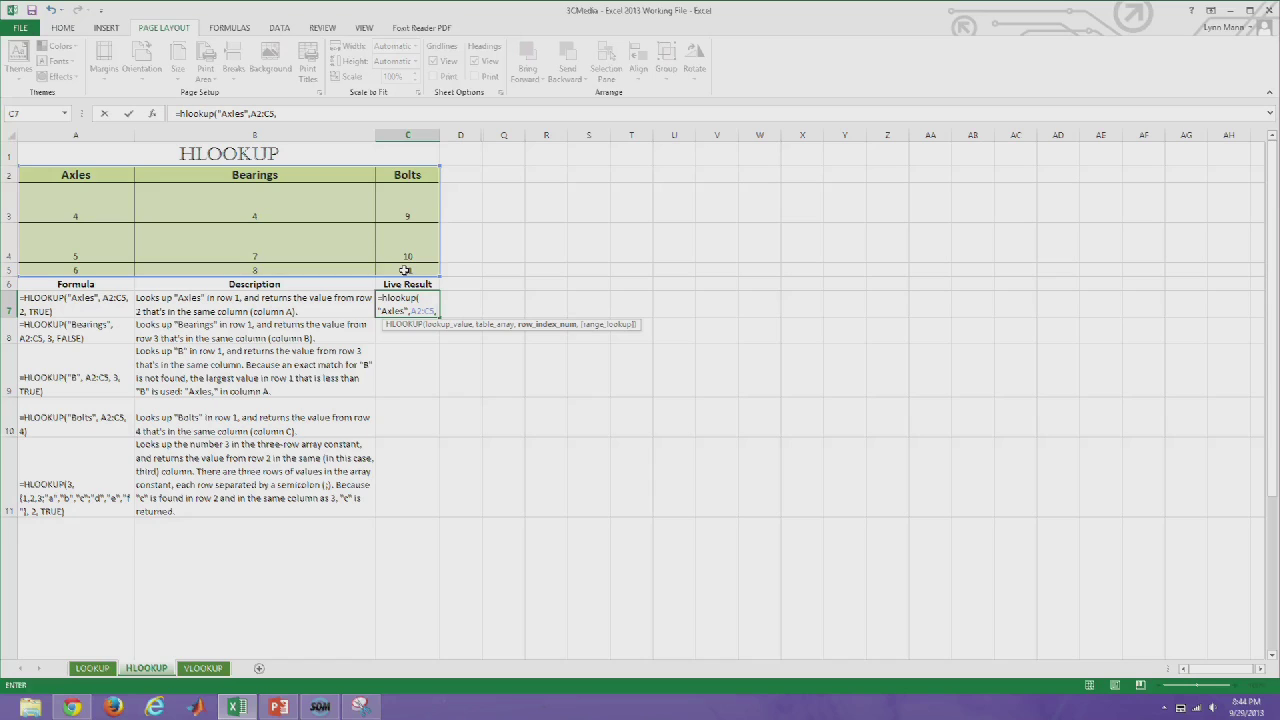
pyautogui.write('2')
pyautogui.write(',')
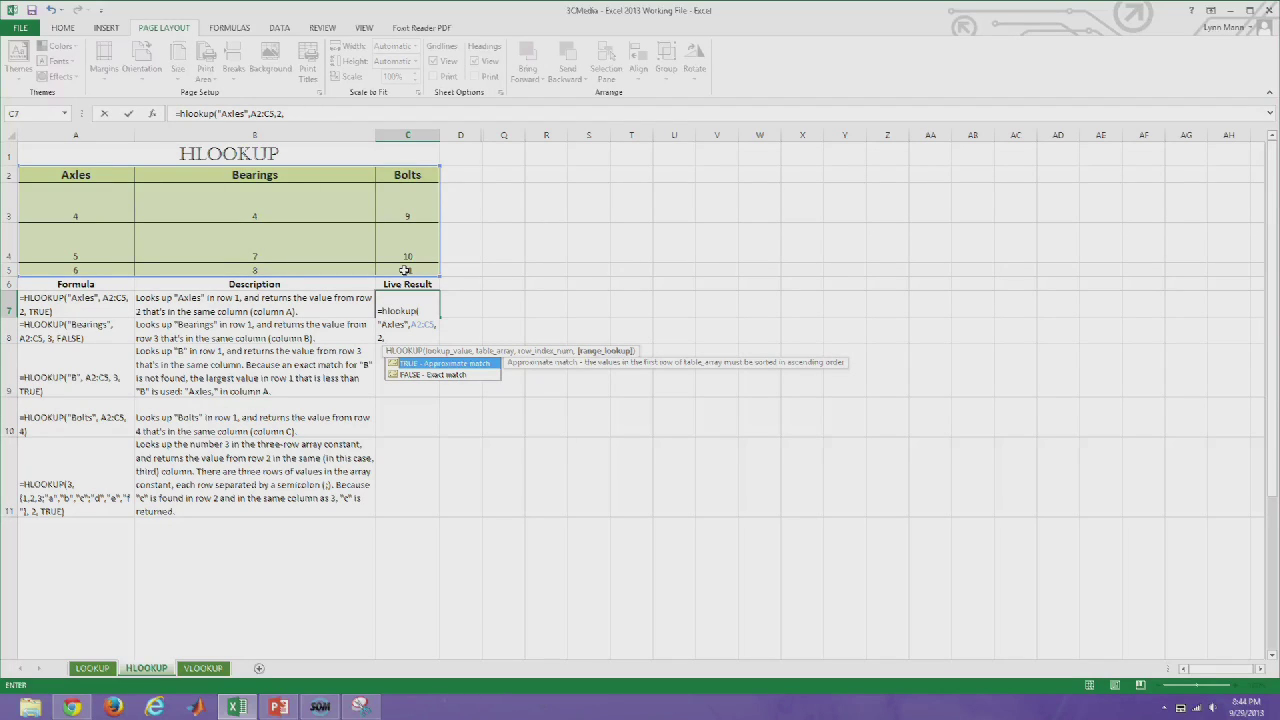
pyautogui.write('True')
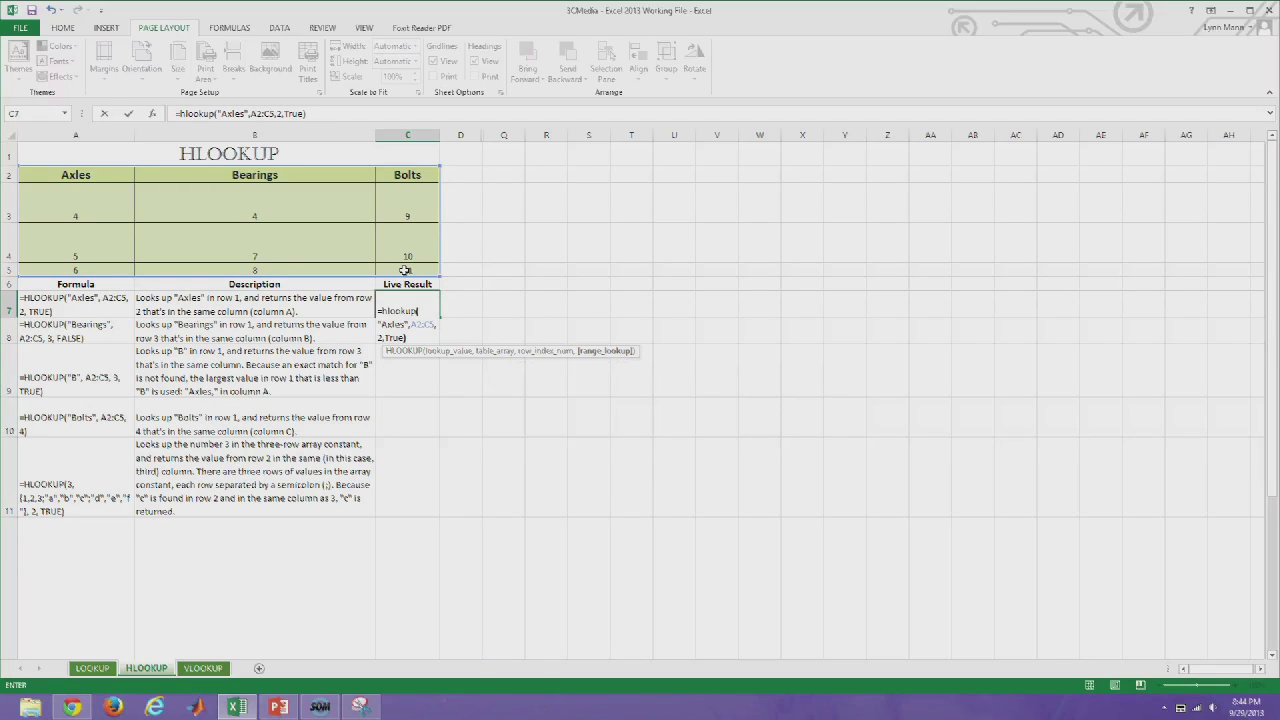
pyautogui.write(')')
pyautogui.press('Return')
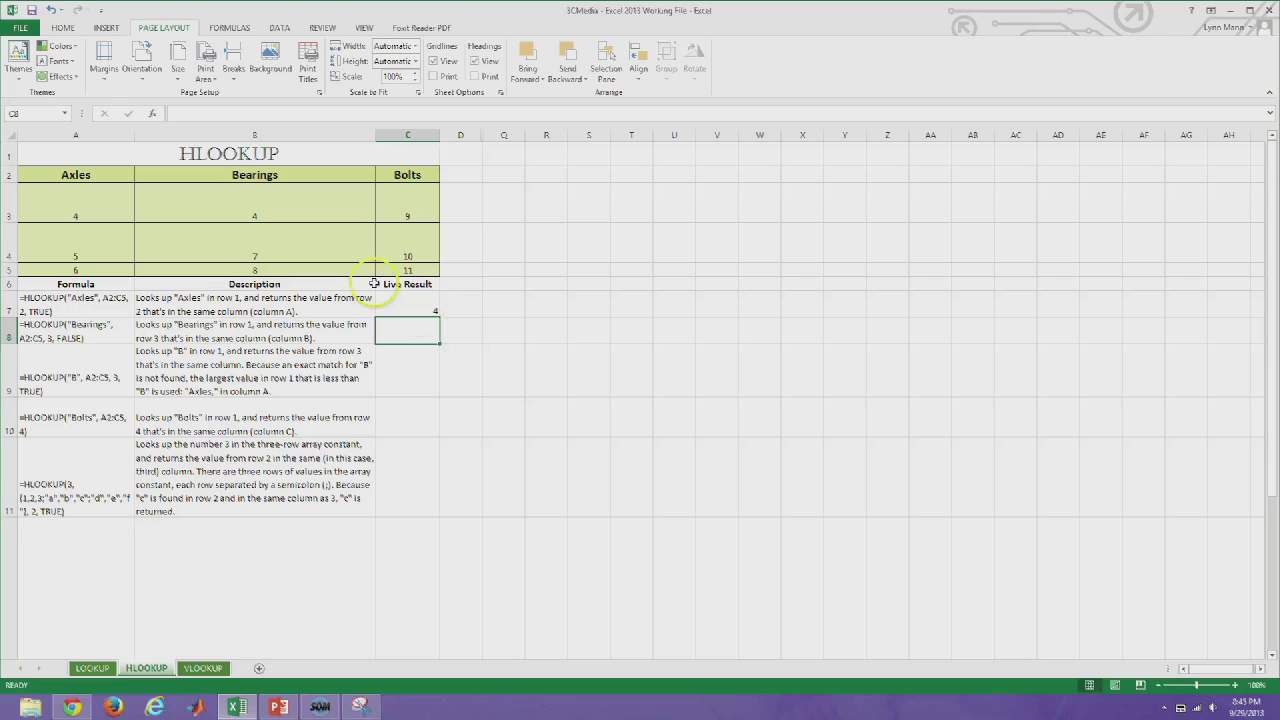
# Enter the exact-match =HLOOKUP("Bearings",A2:C5,3,false) in C8 so it shows 7
pyautogui.click(100, 178)
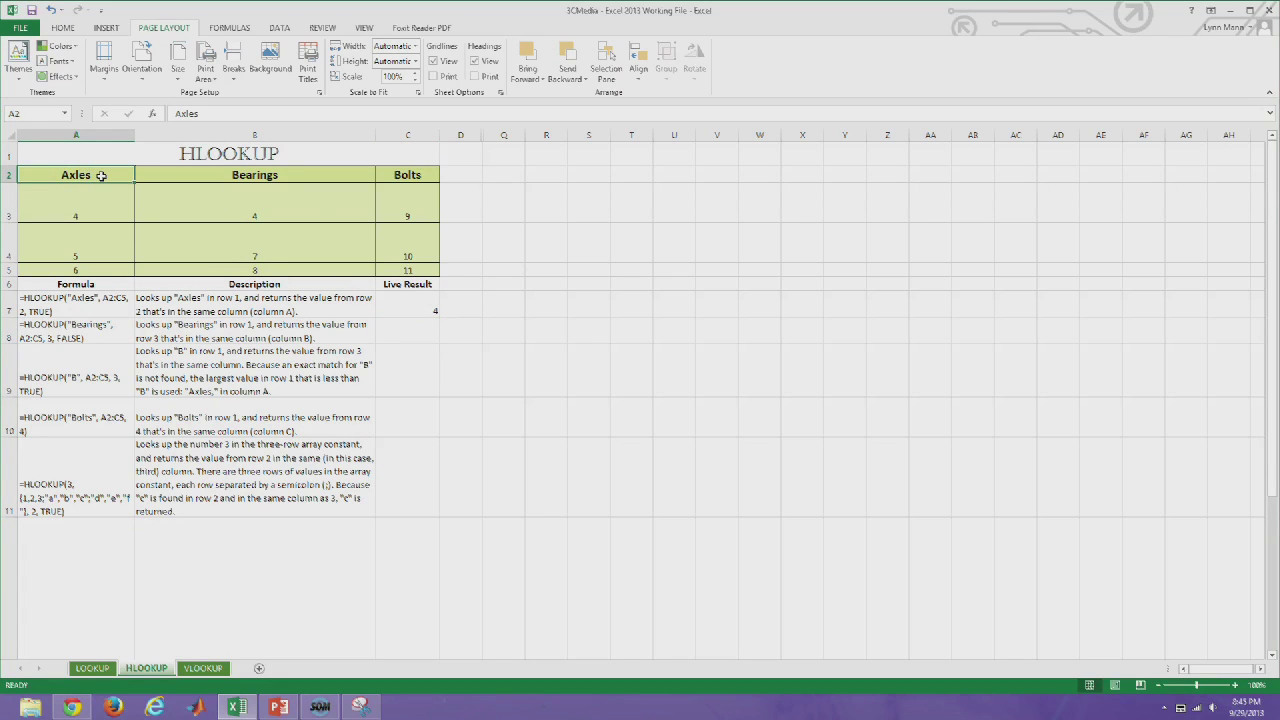
pyautogui.click(8, 205)
pyautogui.click(44, 204)
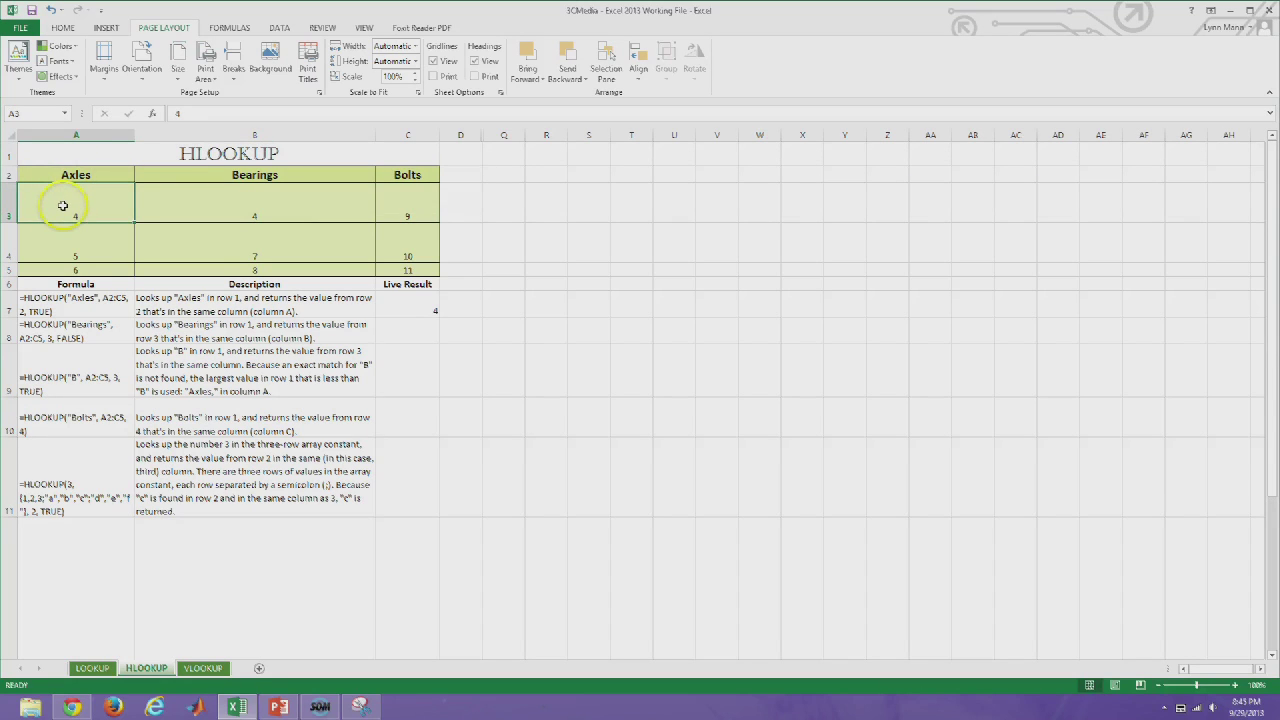
pyautogui.click(404, 332)
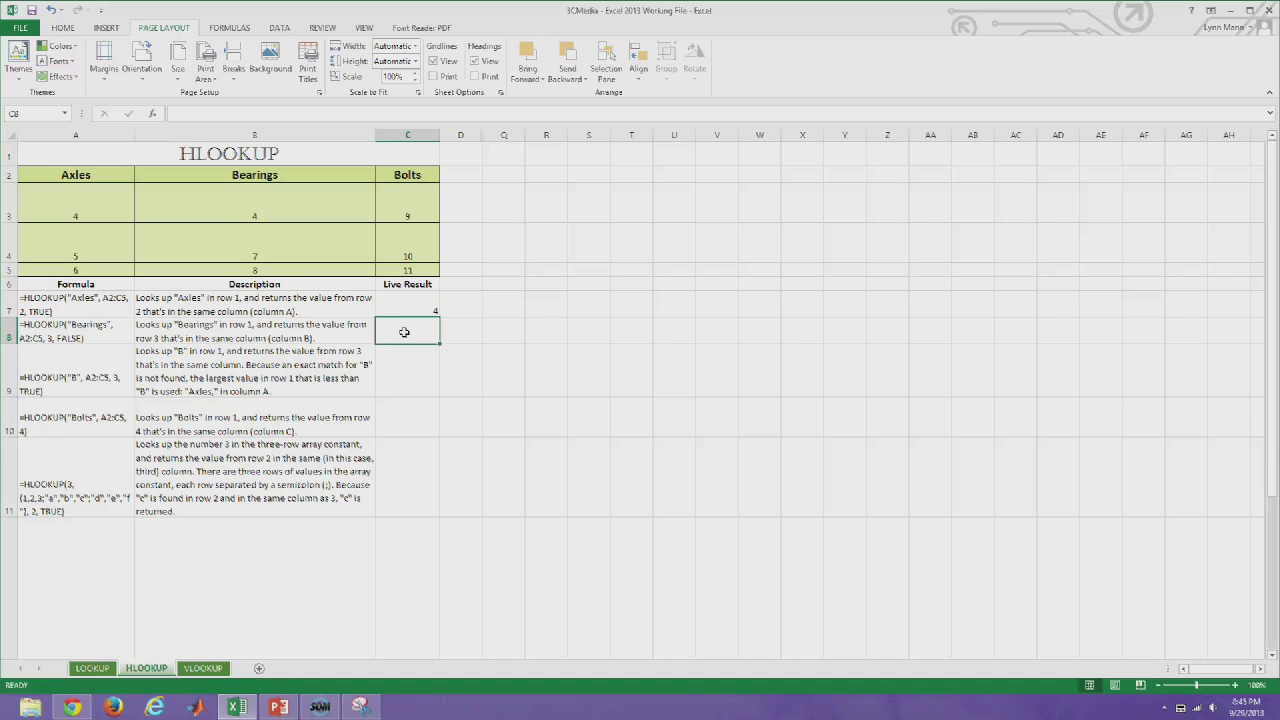
pyautogui.write('=h')
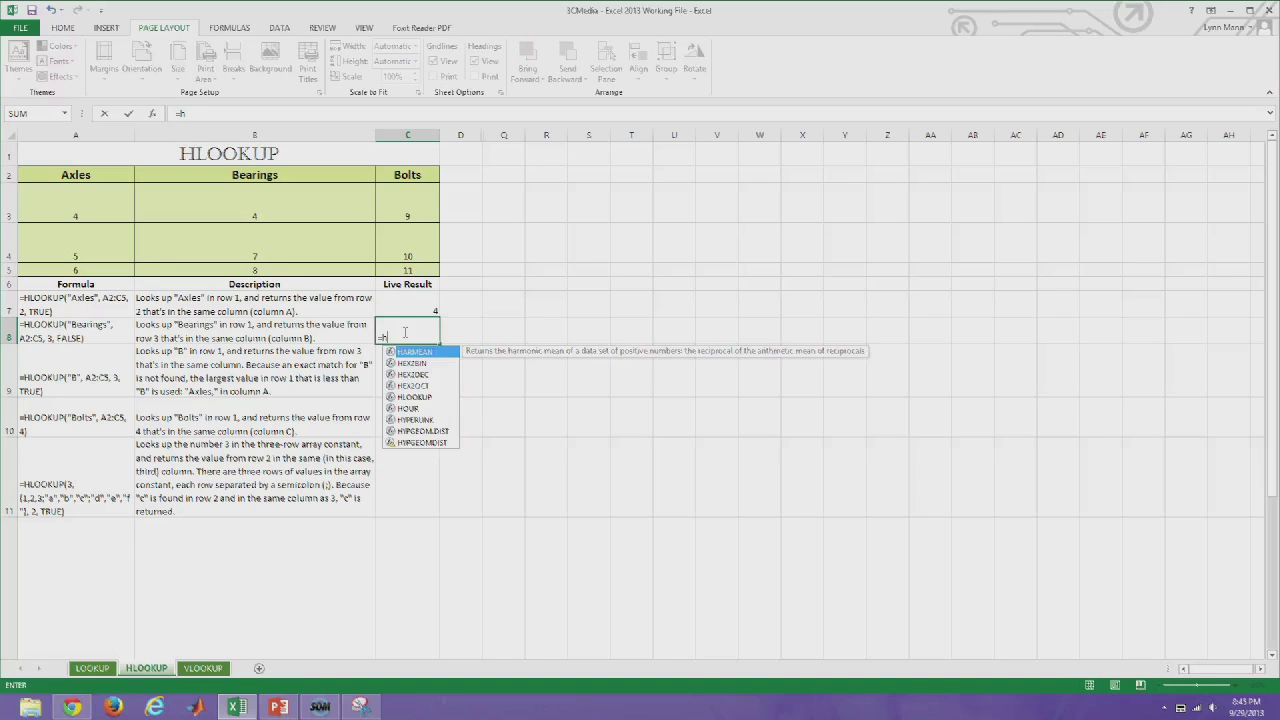
pyautogui.write('lookup(')
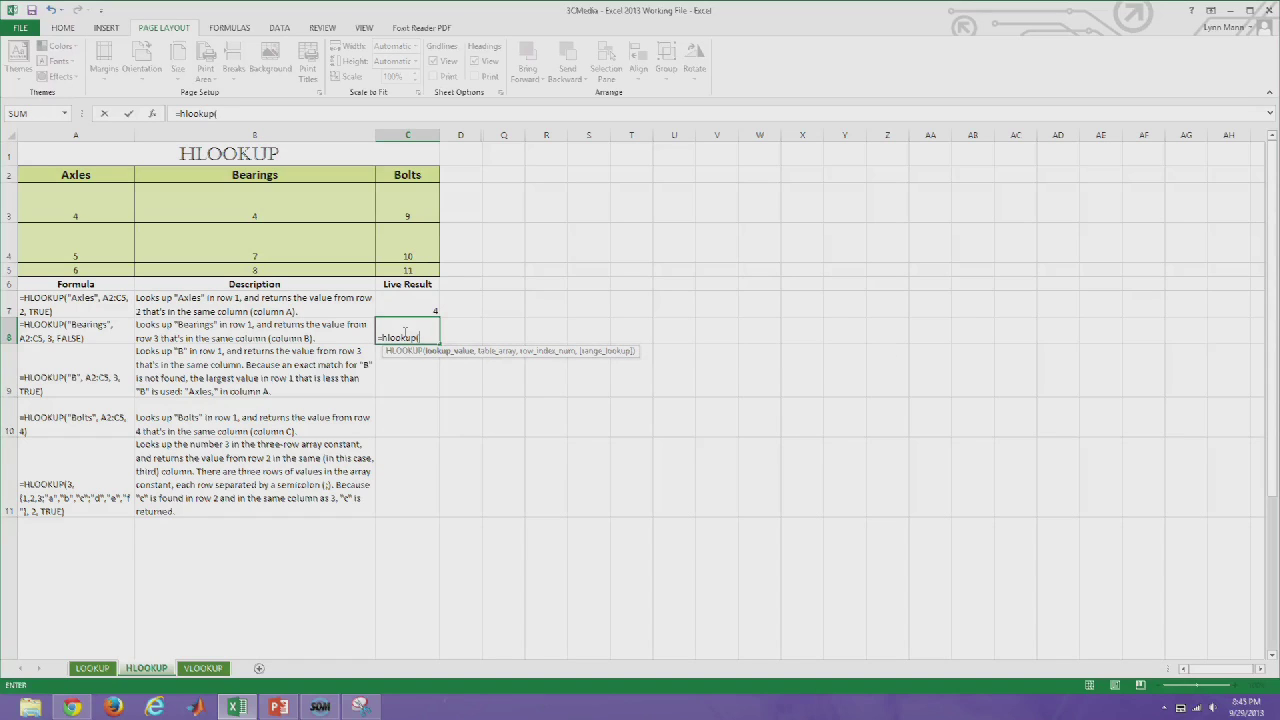
pyautogui.write('"Bearings",')
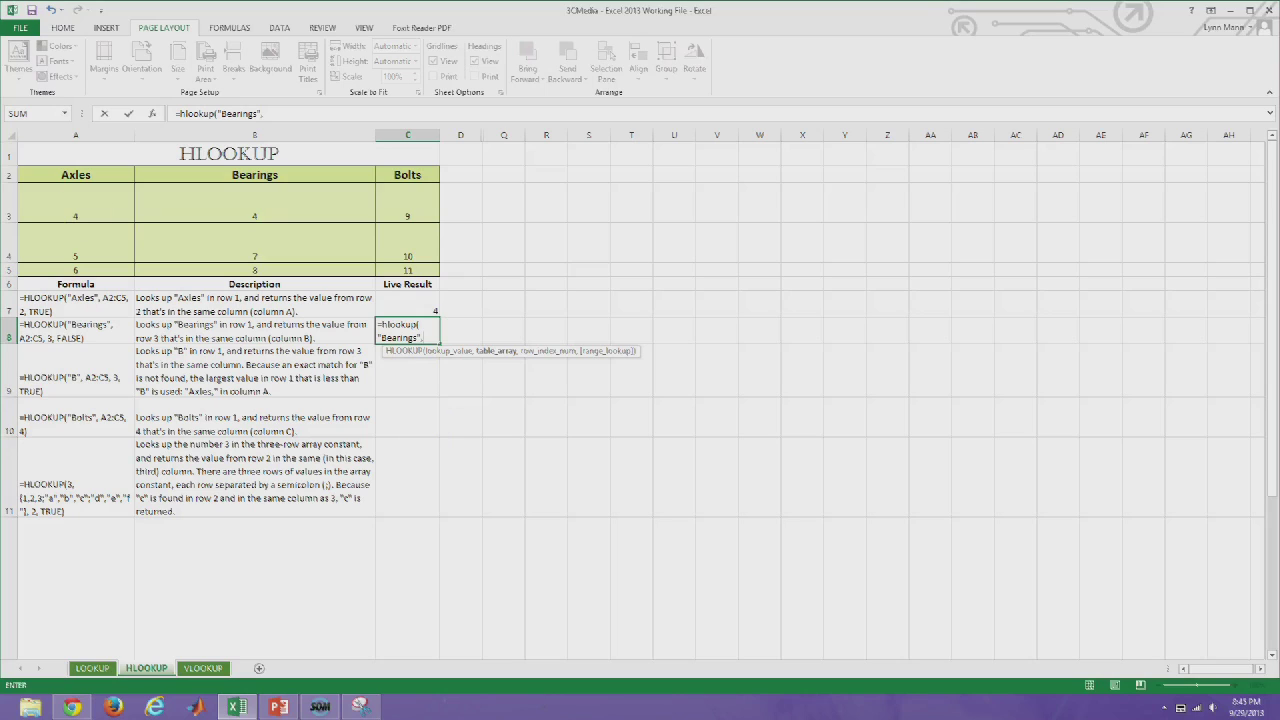
pyautogui.moveTo(31, 174); pyautogui.dragTo(400, 266)
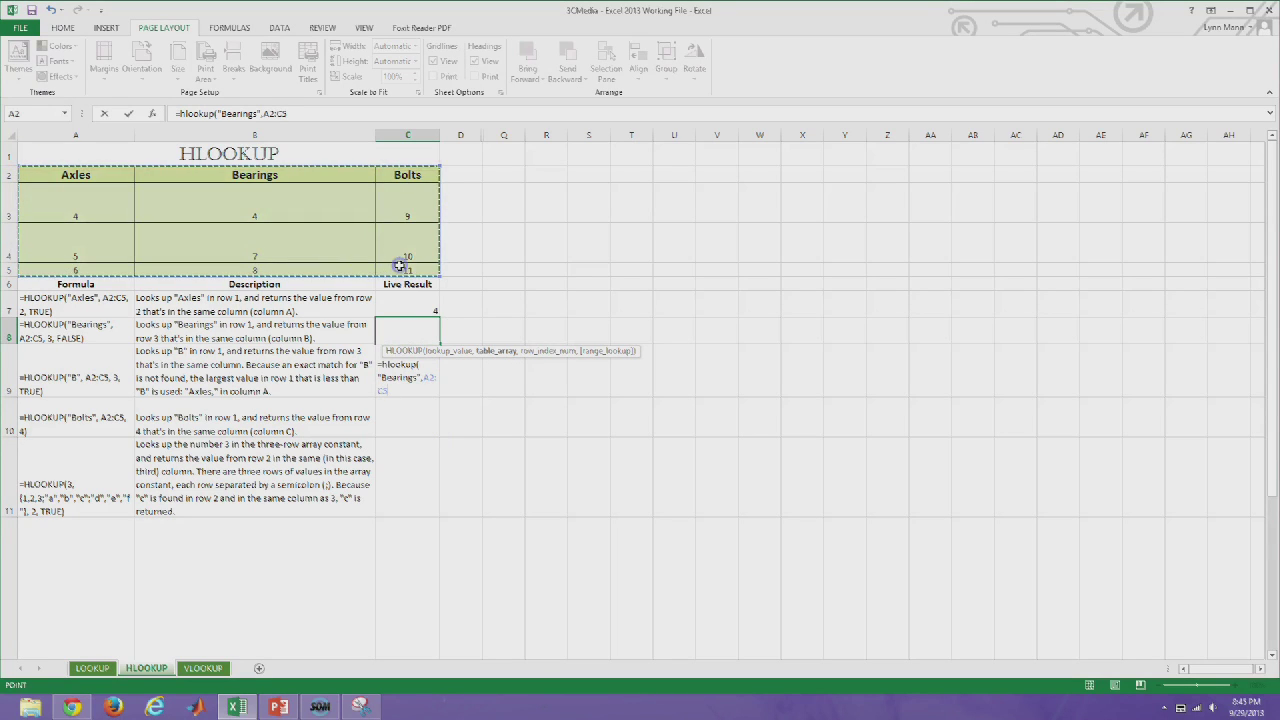
pyautogui.write(',')
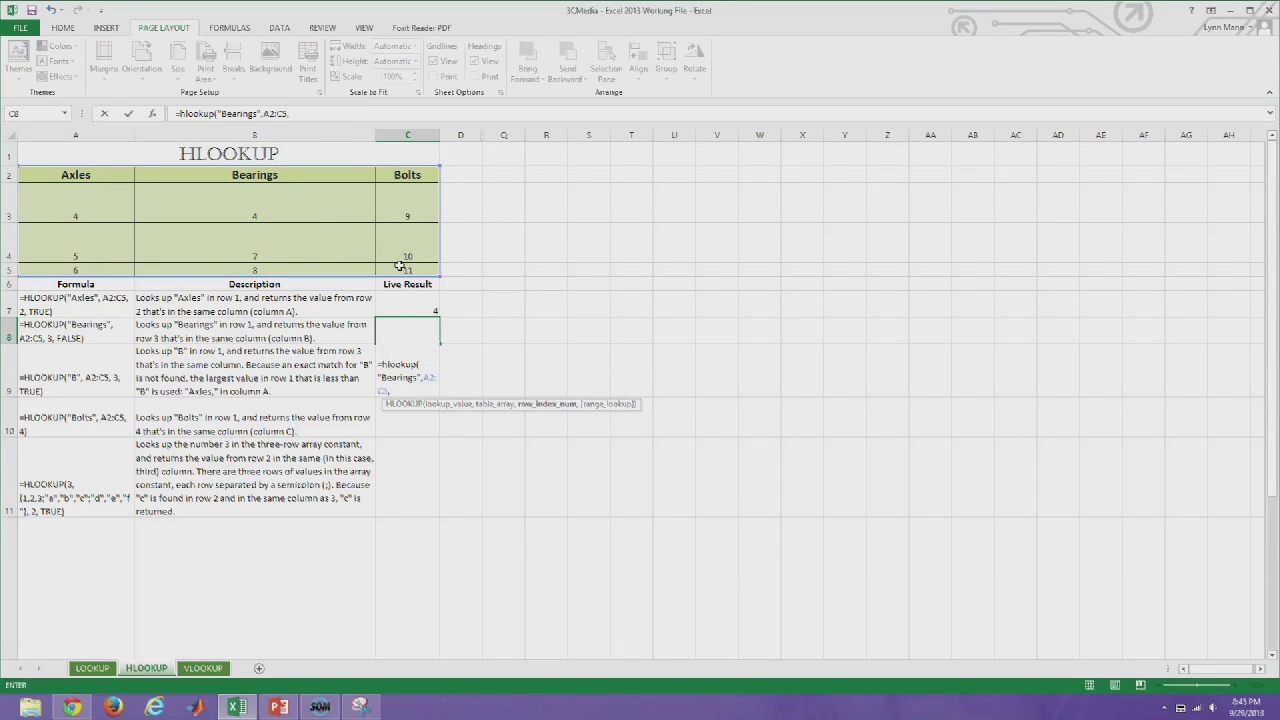
pyautogui.write('3,false')
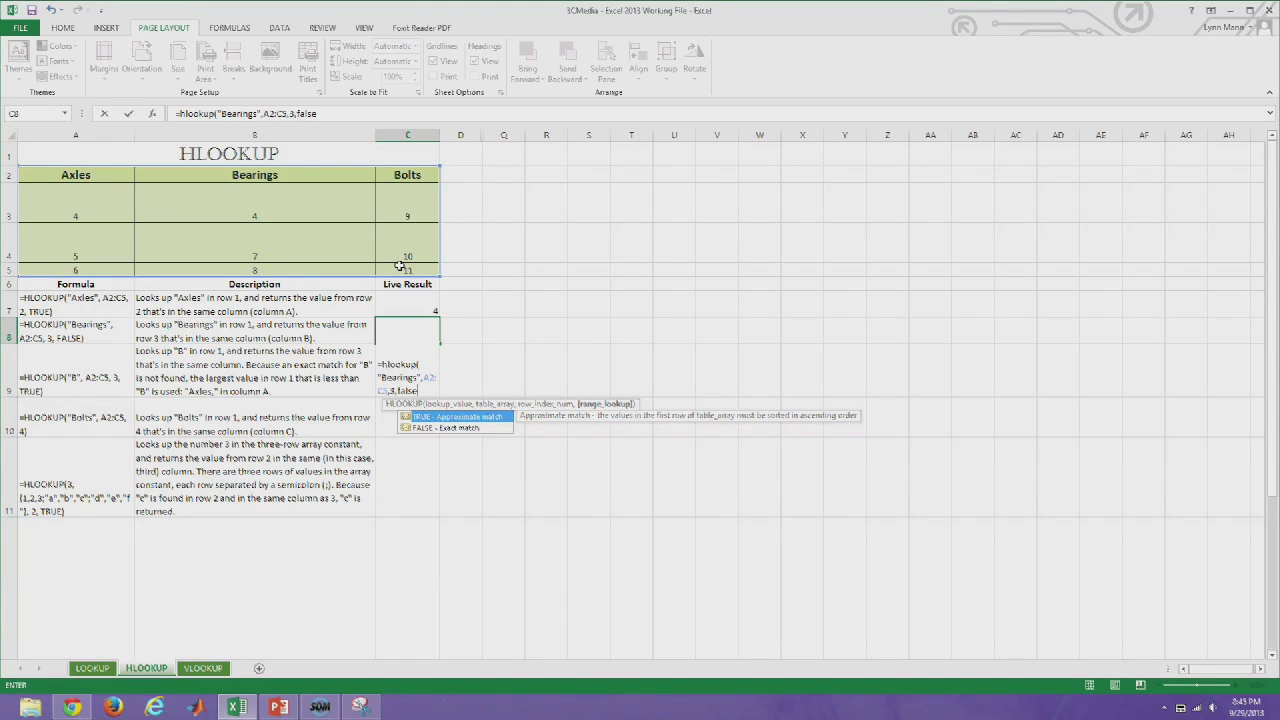
pyautogui.write(')')
pyautogui.press('Return')
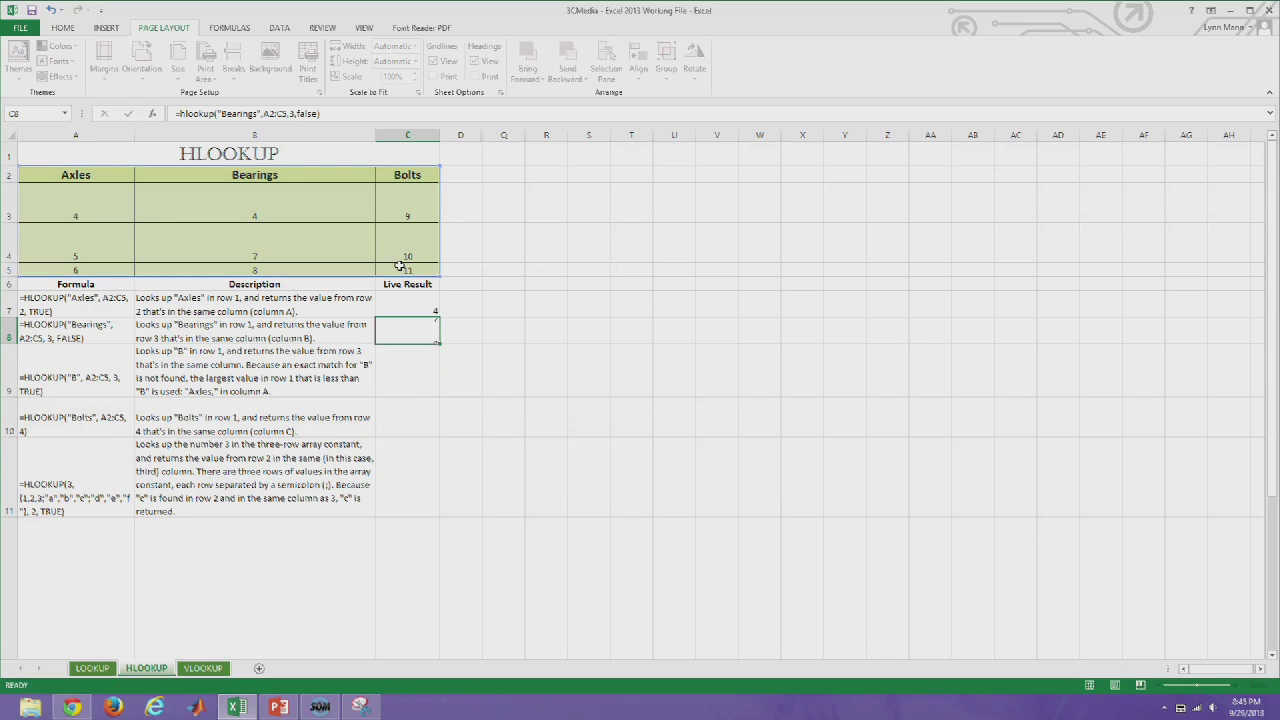
# Enter =HLOOKUP("B",A2:C5,3,true) in C9 so it returns 5
pyautogui.click(215, 174)
pyautogui.click(204, 202)
pyautogui.click(214, 250)
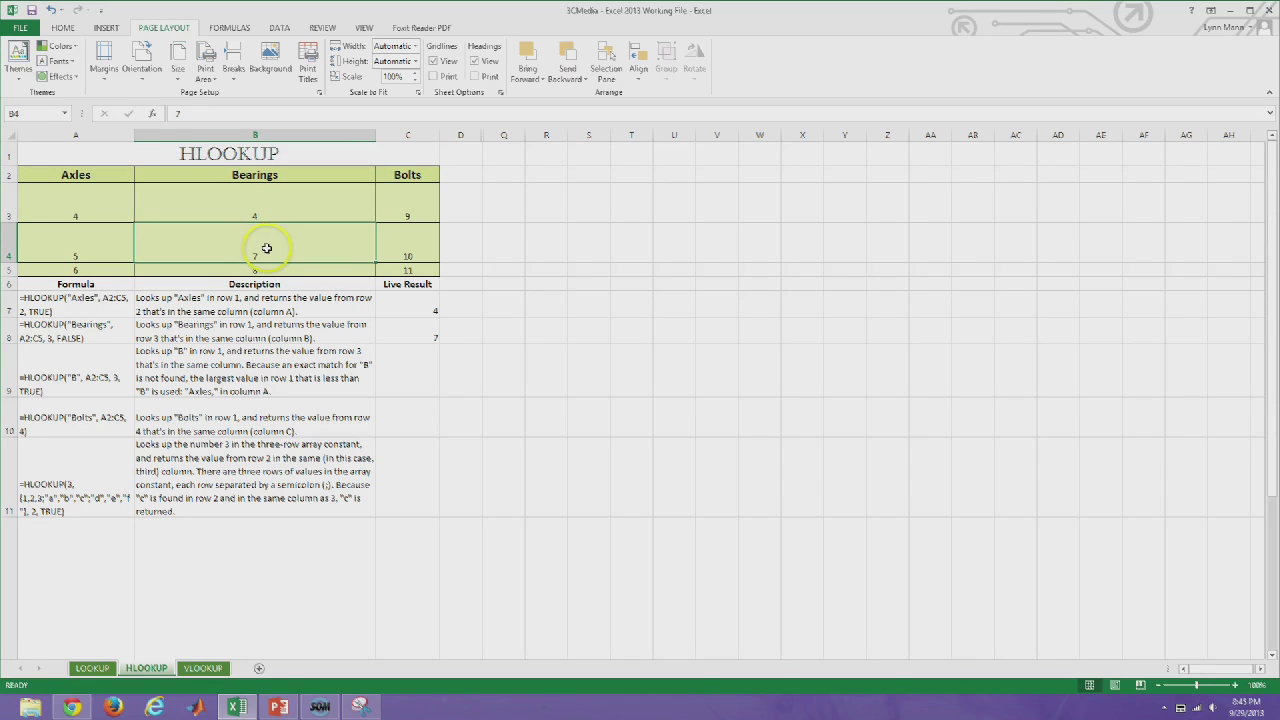
pyautogui.click(418, 371)
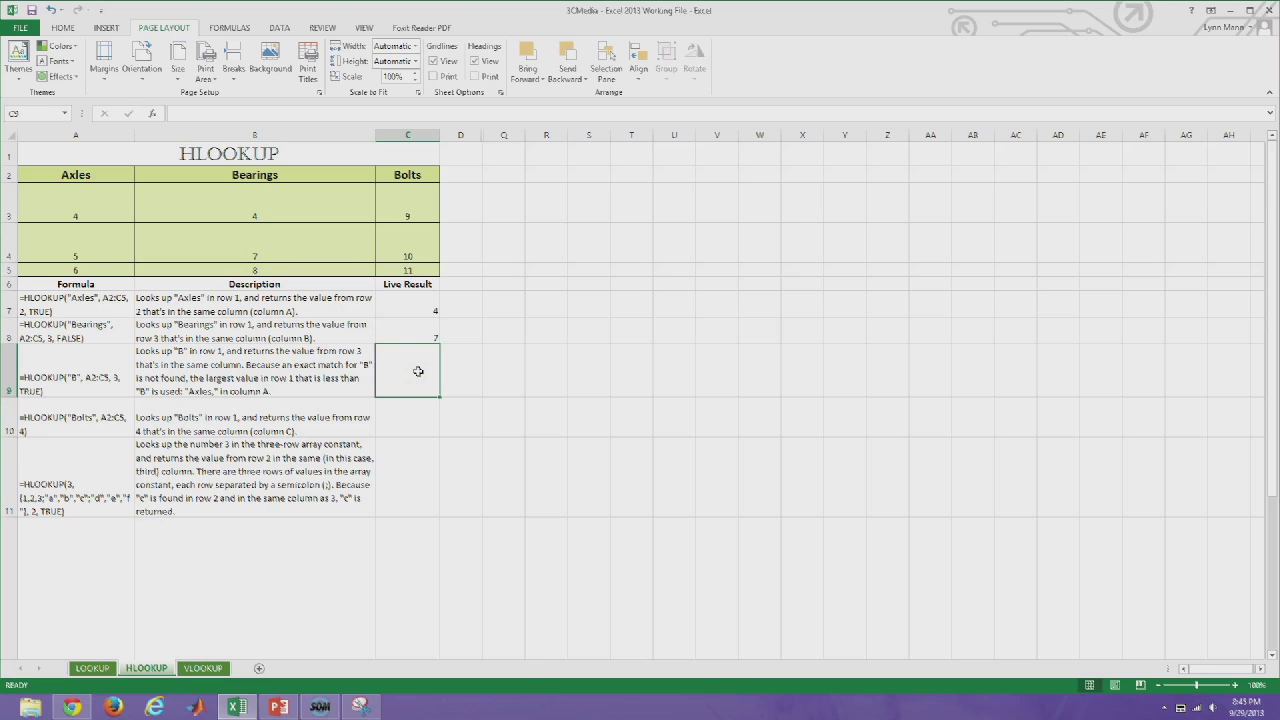
pyautogui.write('=hlookup(')
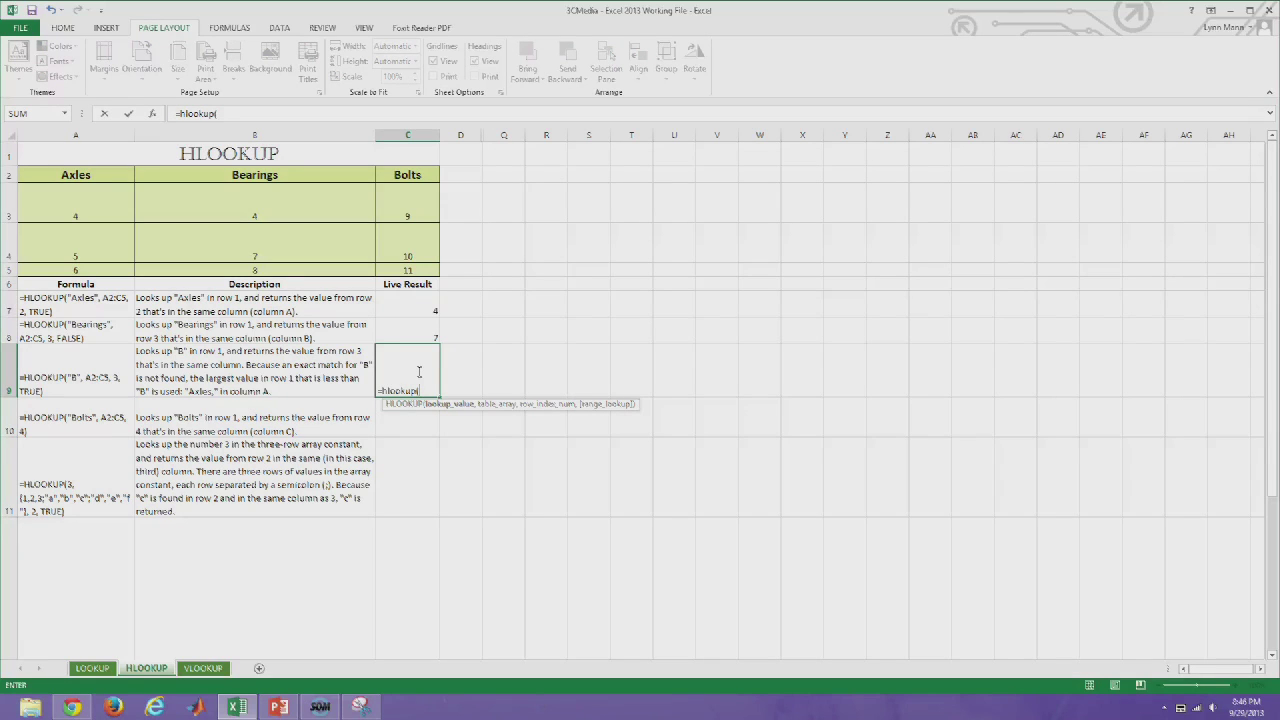
pyautogui.write('"B",')
pyautogui.moveTo(96, 176); pyautogui.dragTo(404, 269)
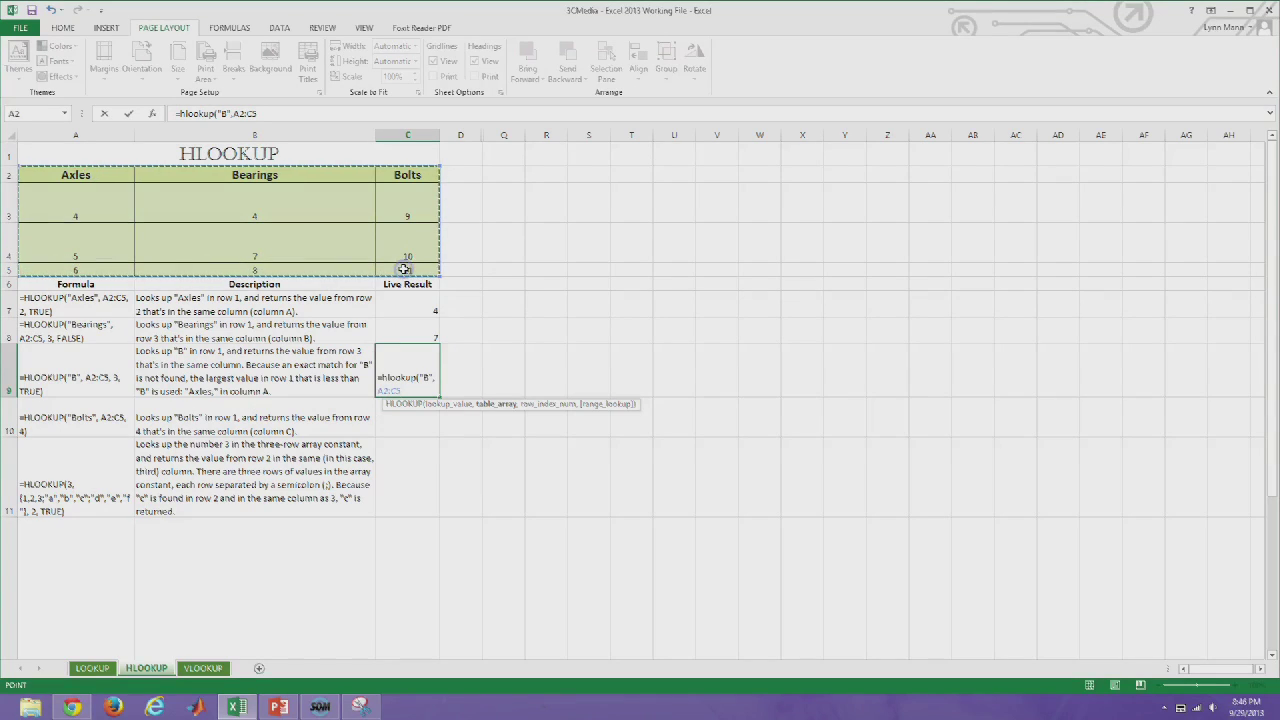
pyautogui.write(',')
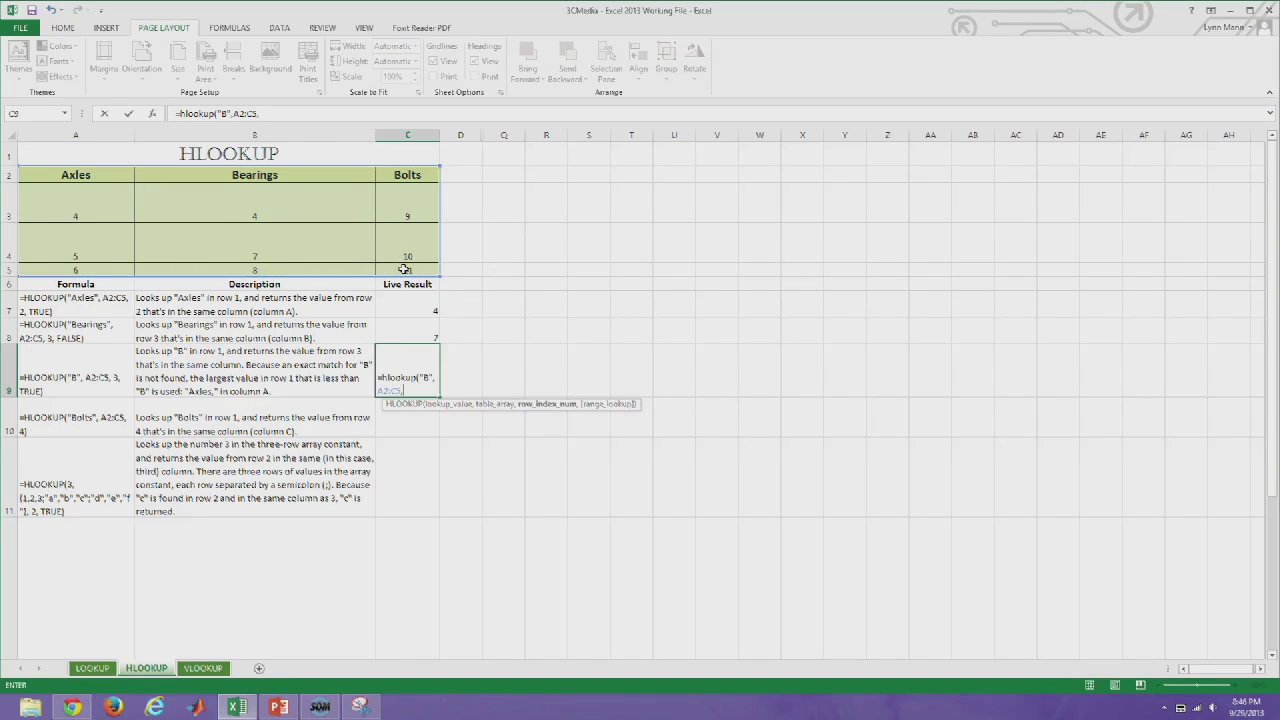
pyautogui.write('3,true)')
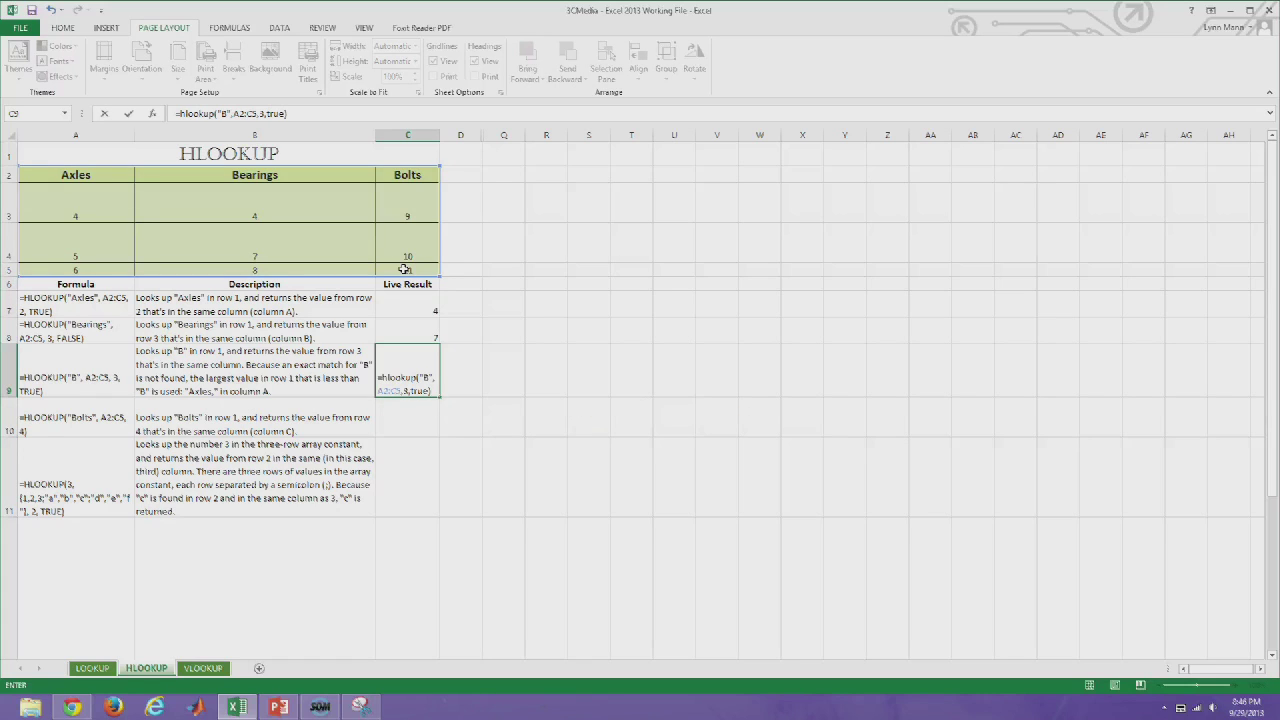
pyautogui.press('Return')
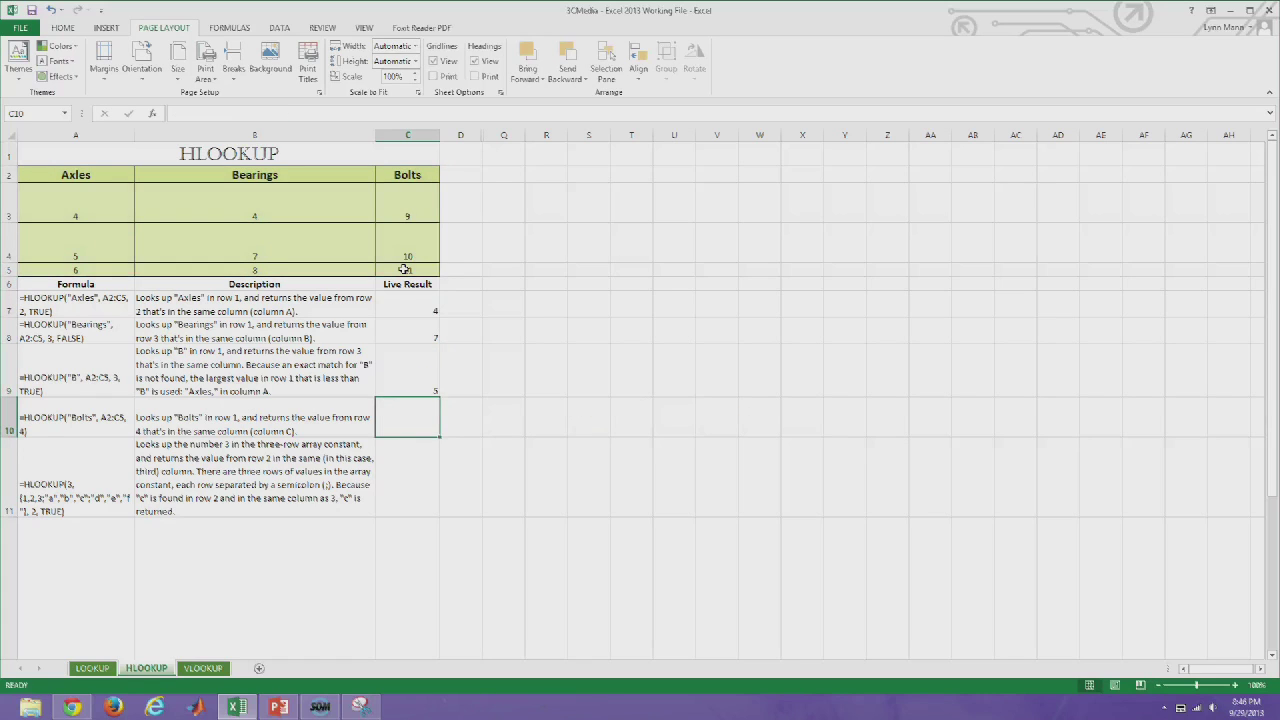
# Trace the approximate match for "B" down the Axles column to the value 5
pyautogui.click(50, 172)
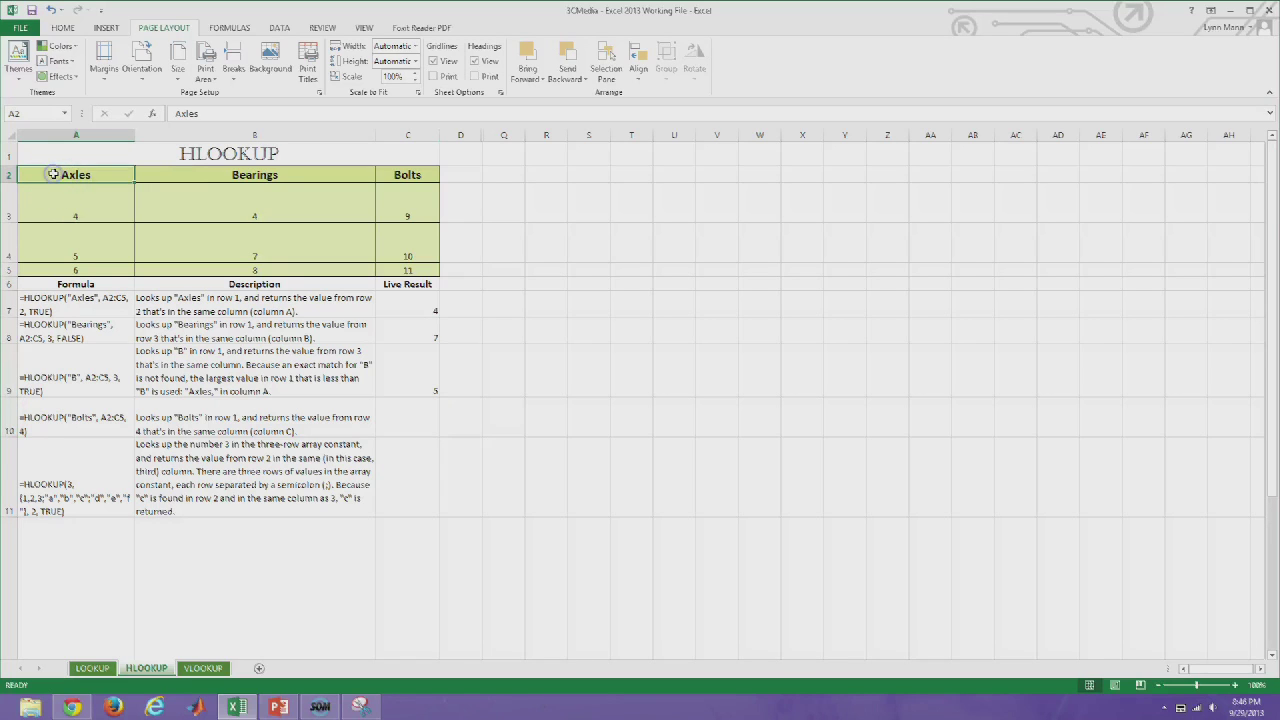
pyautogui.click(214, 172)
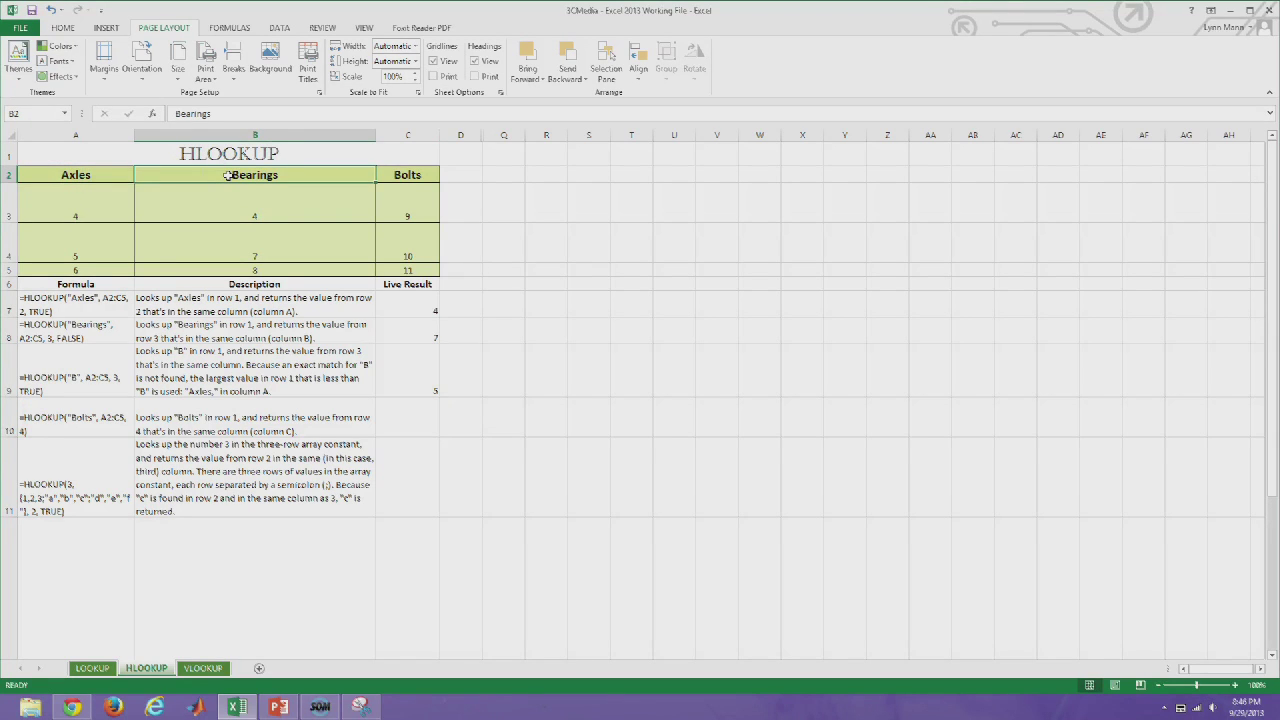
pyautogui.click(88, 175)
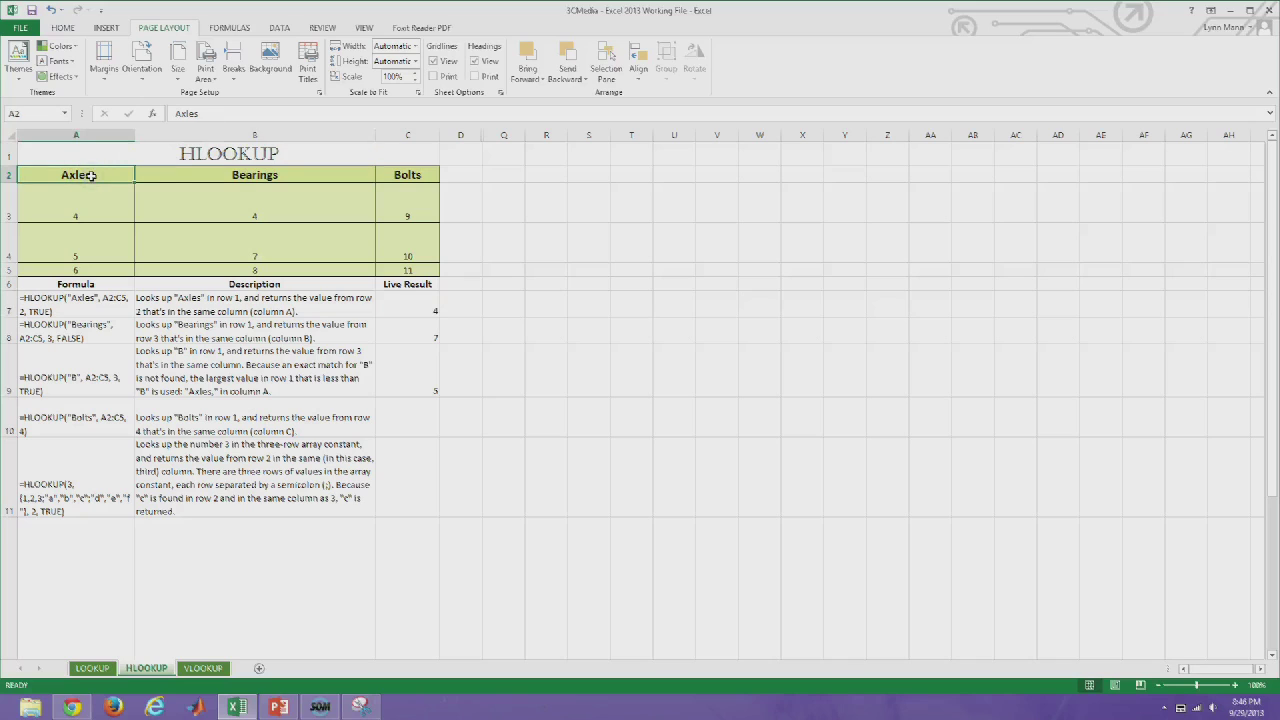
pyautogui.click(80, 200)
pyautogui.click(84, 244)
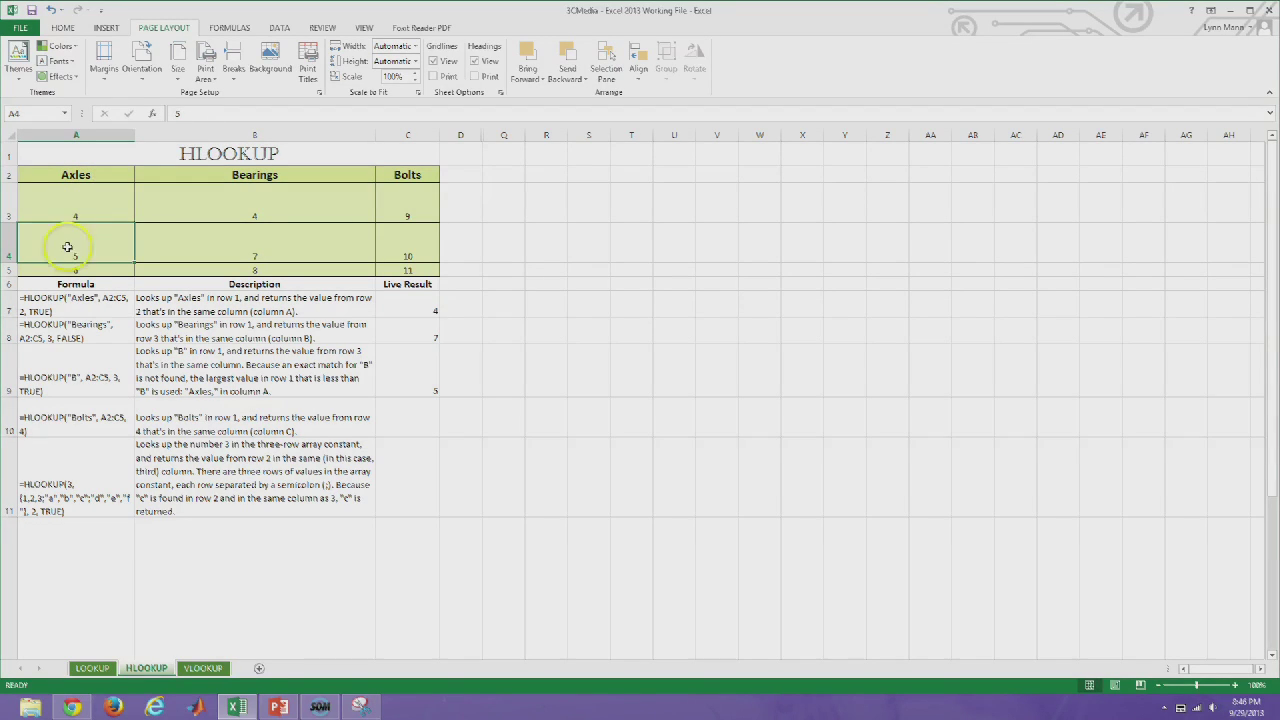
pyautogui.click(9, 215)
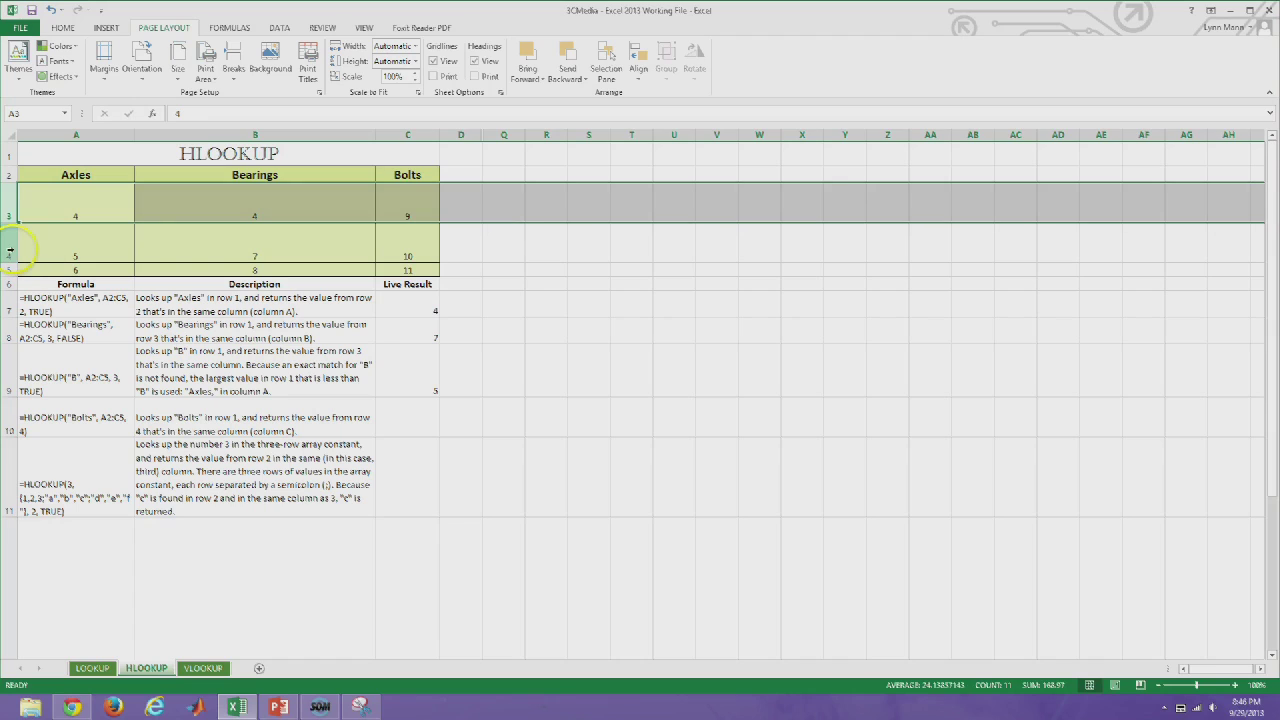
pyautogui.click(42, 248)
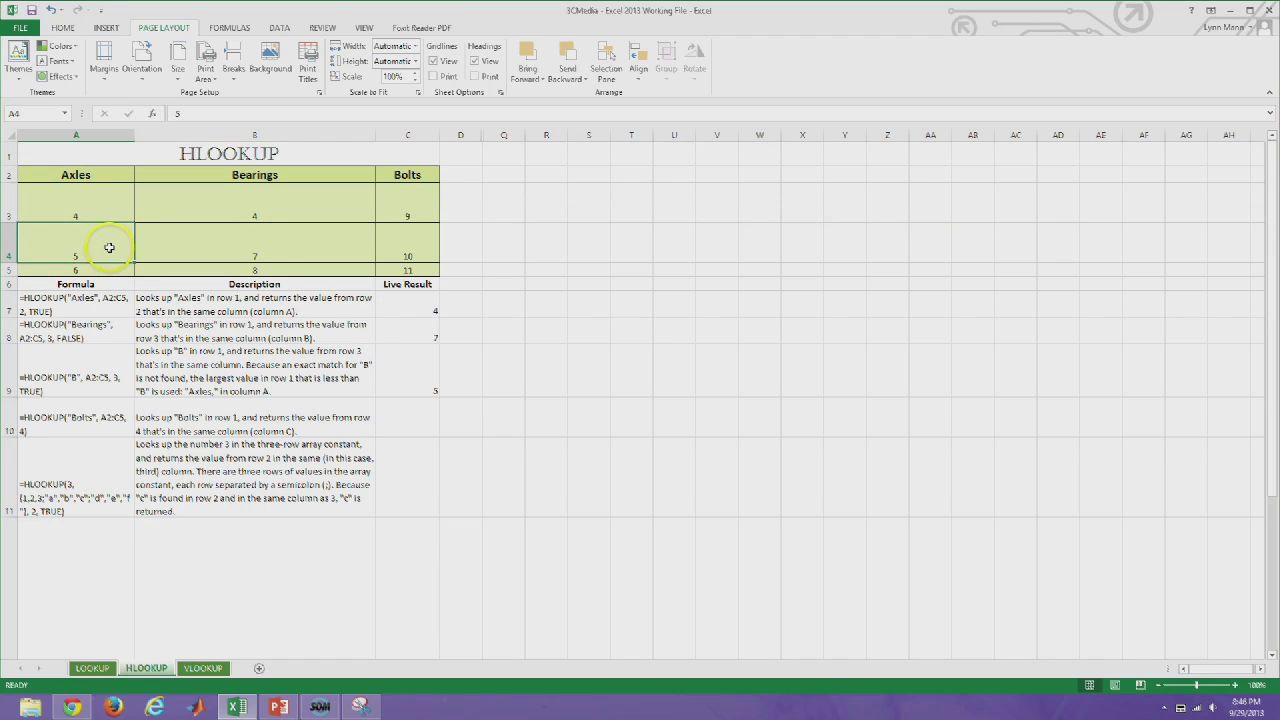
pyautogui.click(402, 420)
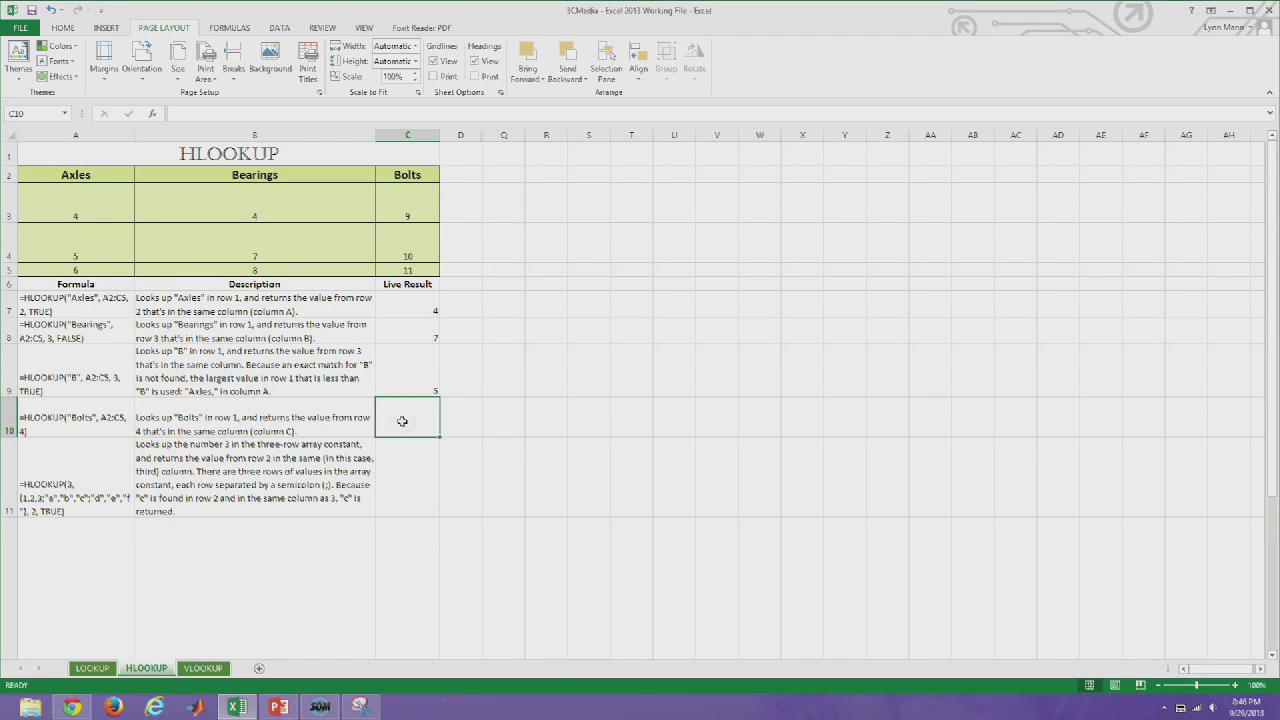
# Enter =HLOOKUP("Bolts",A2:C5,4) in C10, fixing the hlooup typo, so it shows 11
pyautogui.write('=')
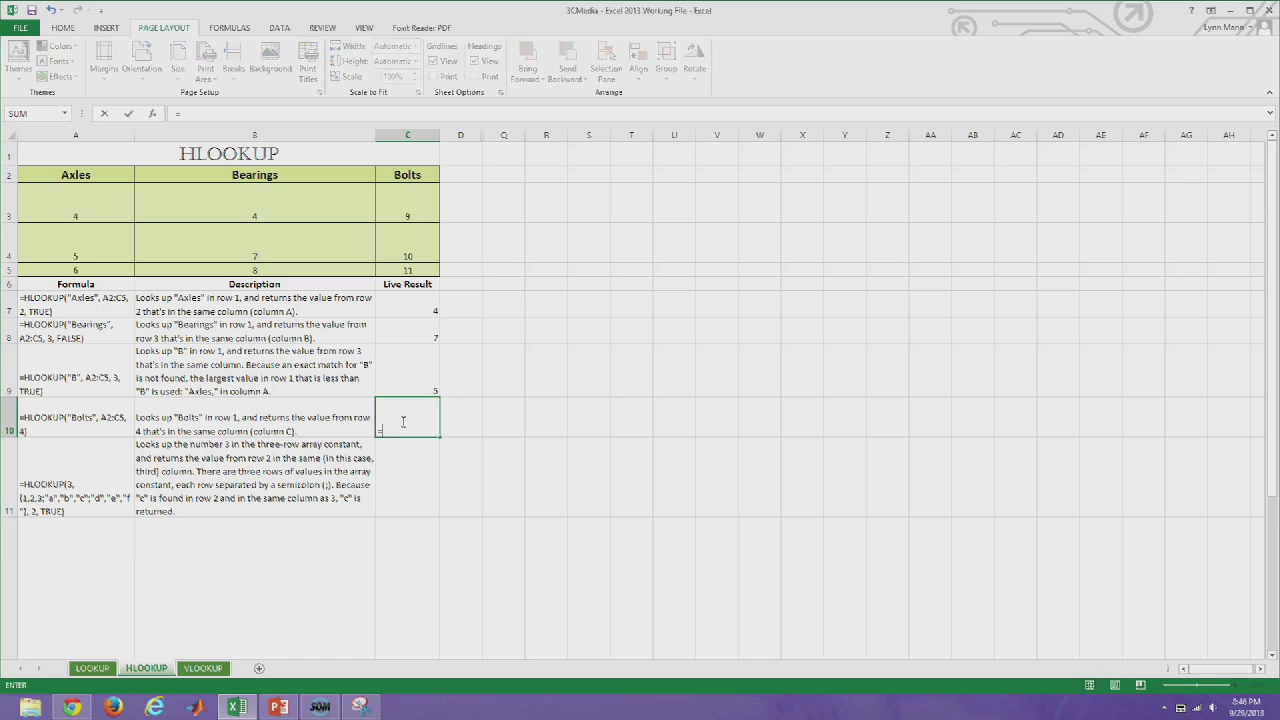
pyautogui.write('hlooup("Bolts",')
pyautogui.moveTo(100, 174); pyautogui.dragTo(396, 268)
pyautogui.write(',4')
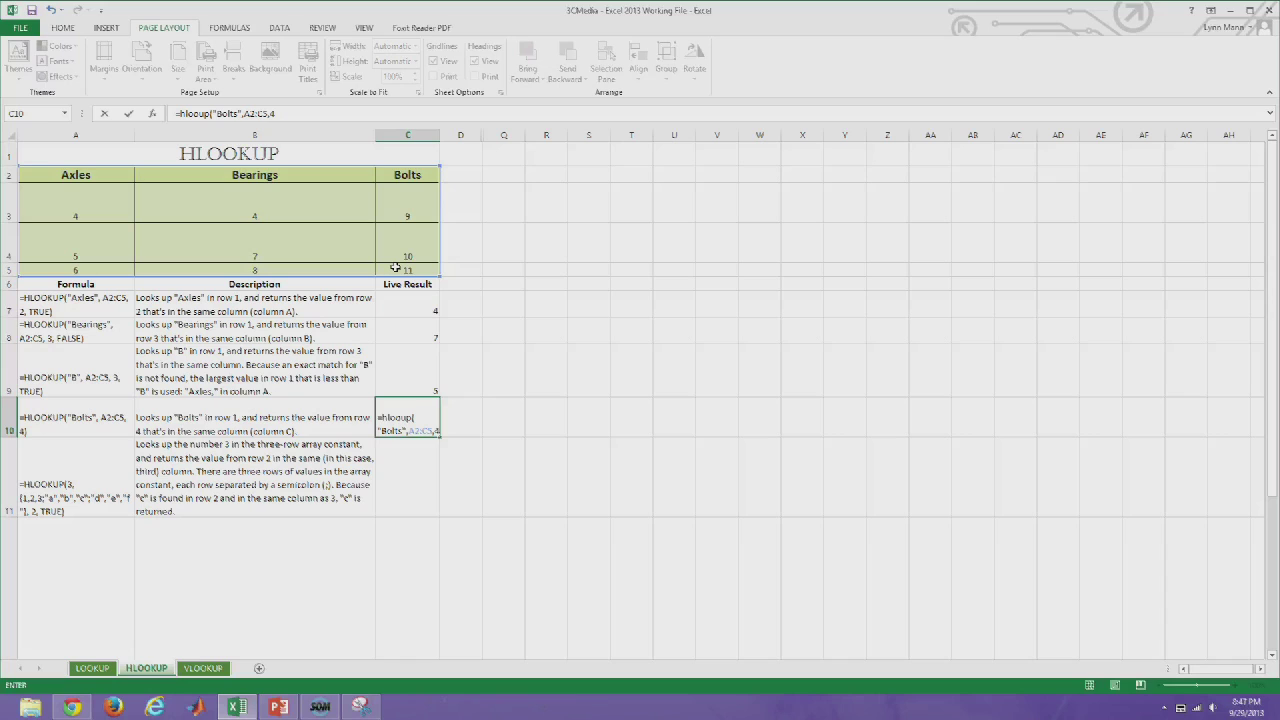
pyautogui.click(400, 417)
pyautogui.write('k')
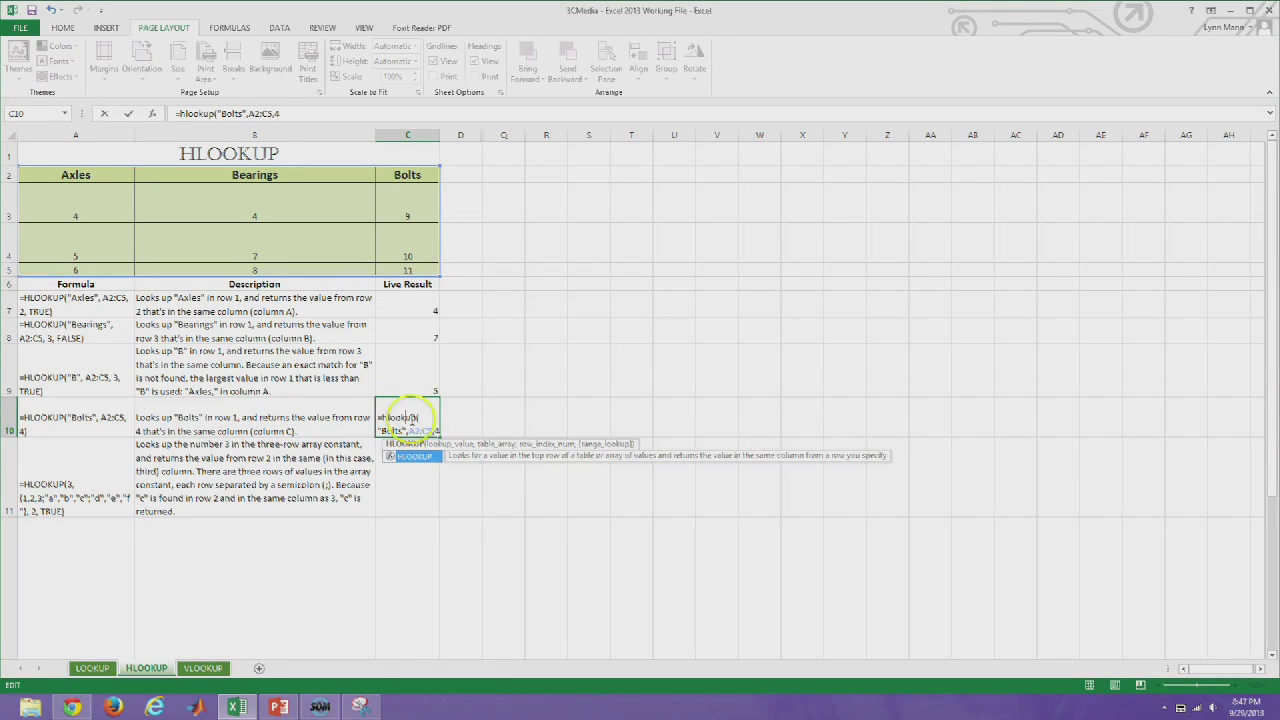
pyautogui.click(437, 428)
pyautogui.write(')')
pyautogui.press('Return')
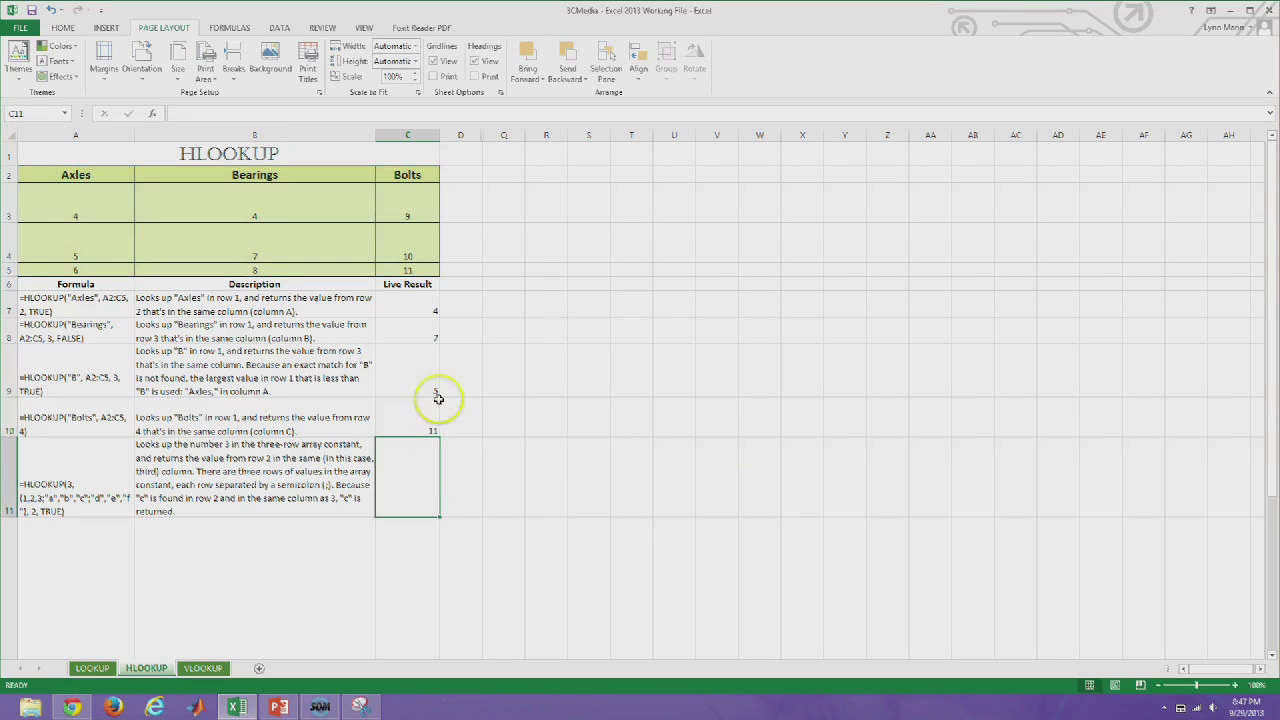
# Trace the Bolts column down to the value 11 in row 4
pyautogui.moveTo(30, 172); pyautogui.dragTo(412, 175)
pyautogui.click(407, 175)
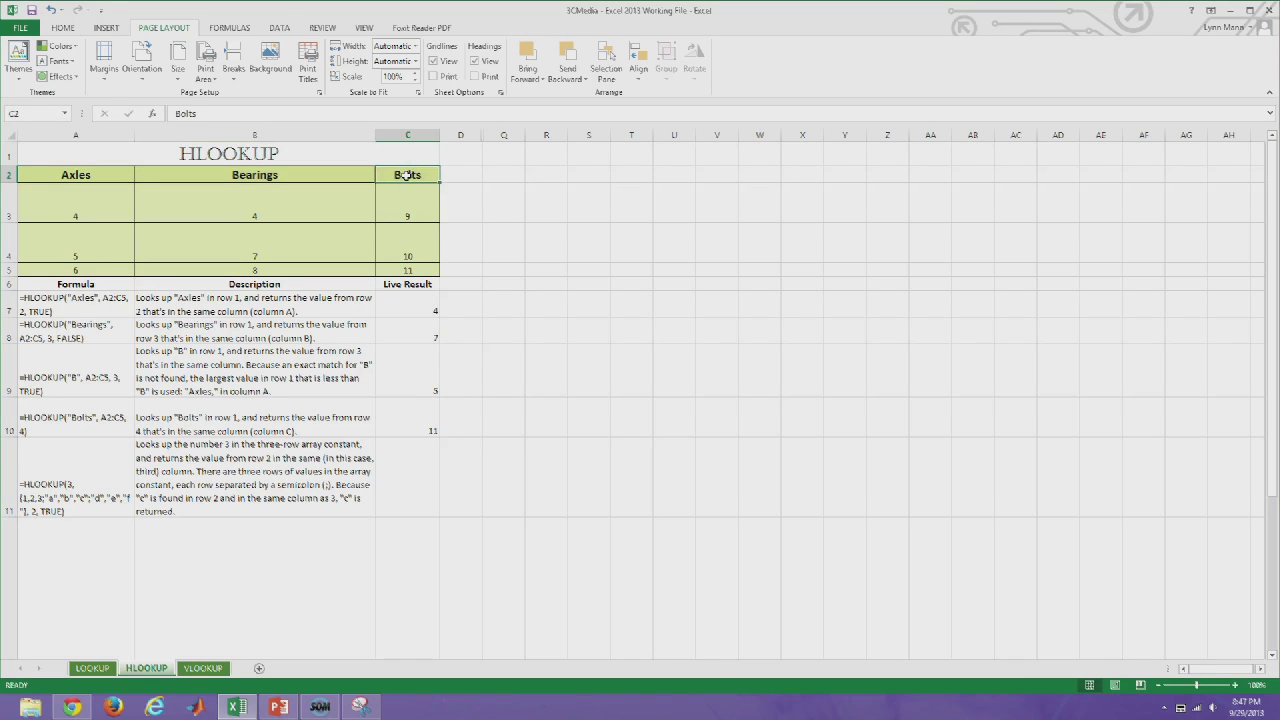
pyautogui.click(420, 210)
pyautogui.click(420, 245)
pyautogui.click(411, 272)
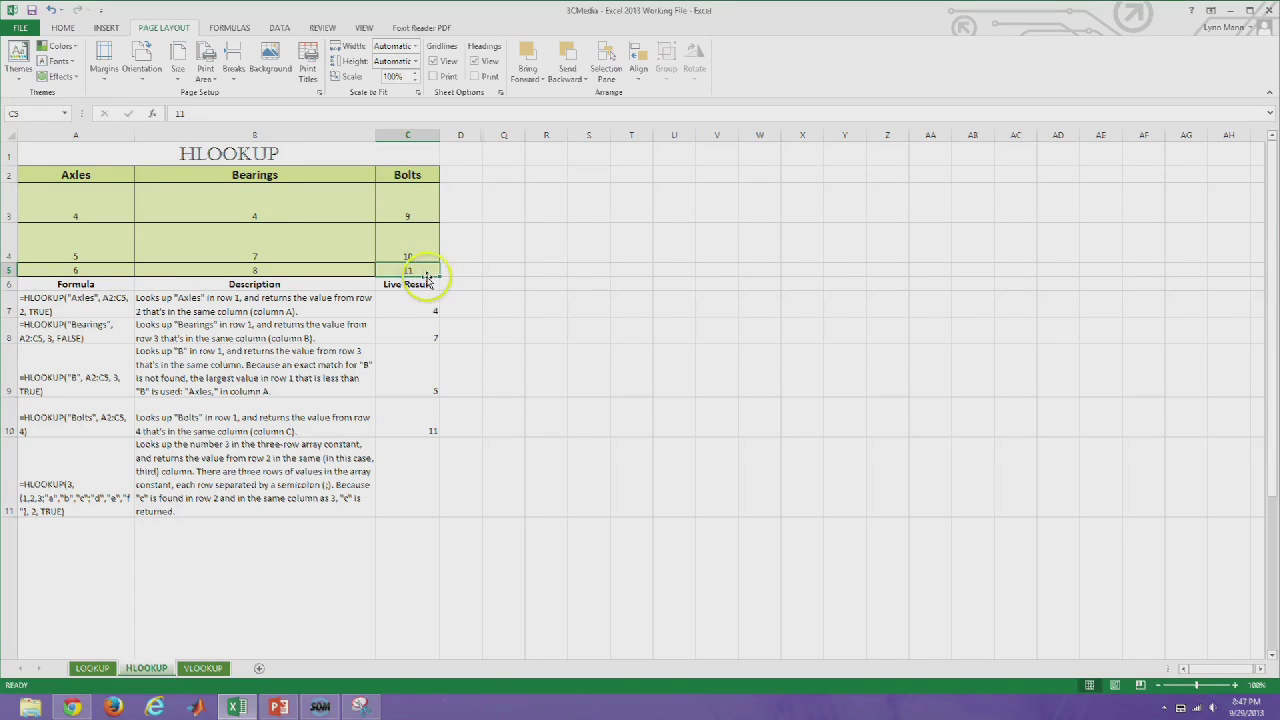
pyautogui.click(412, 453)
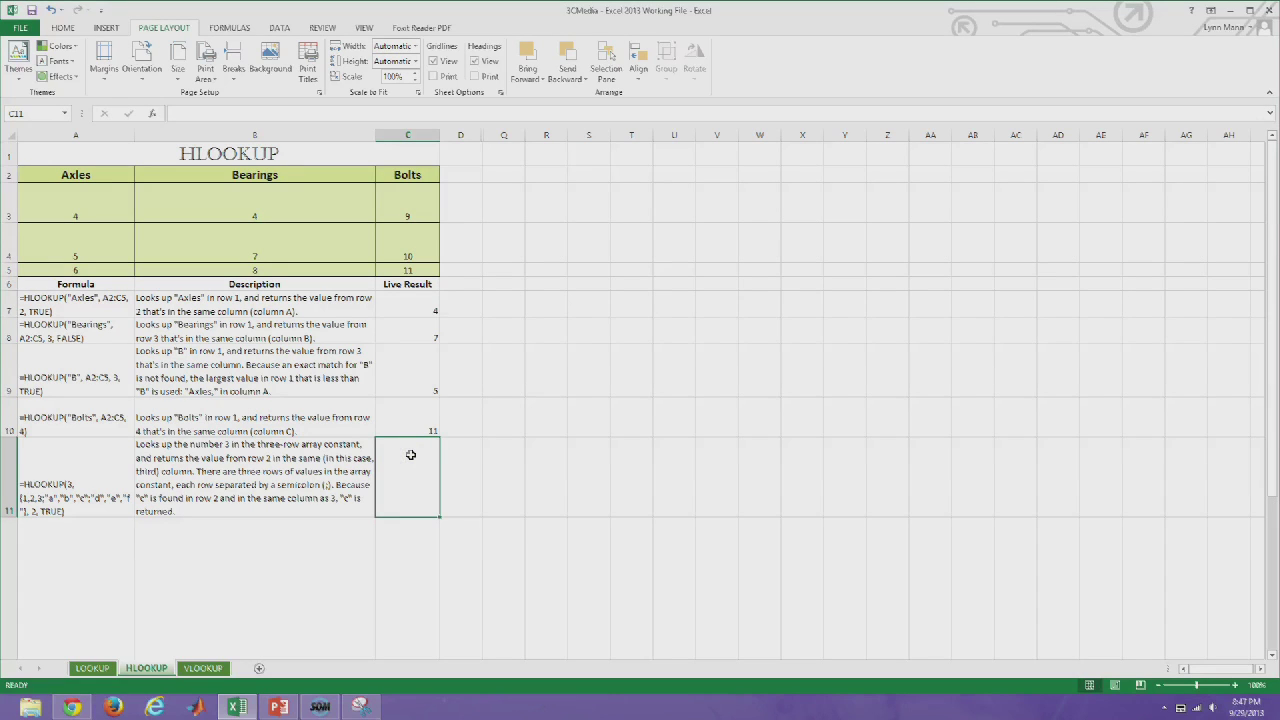
# Copy A11's array-constant HLOOKUP formula into C11 so it returns c
pyautogui.click(110, 497)
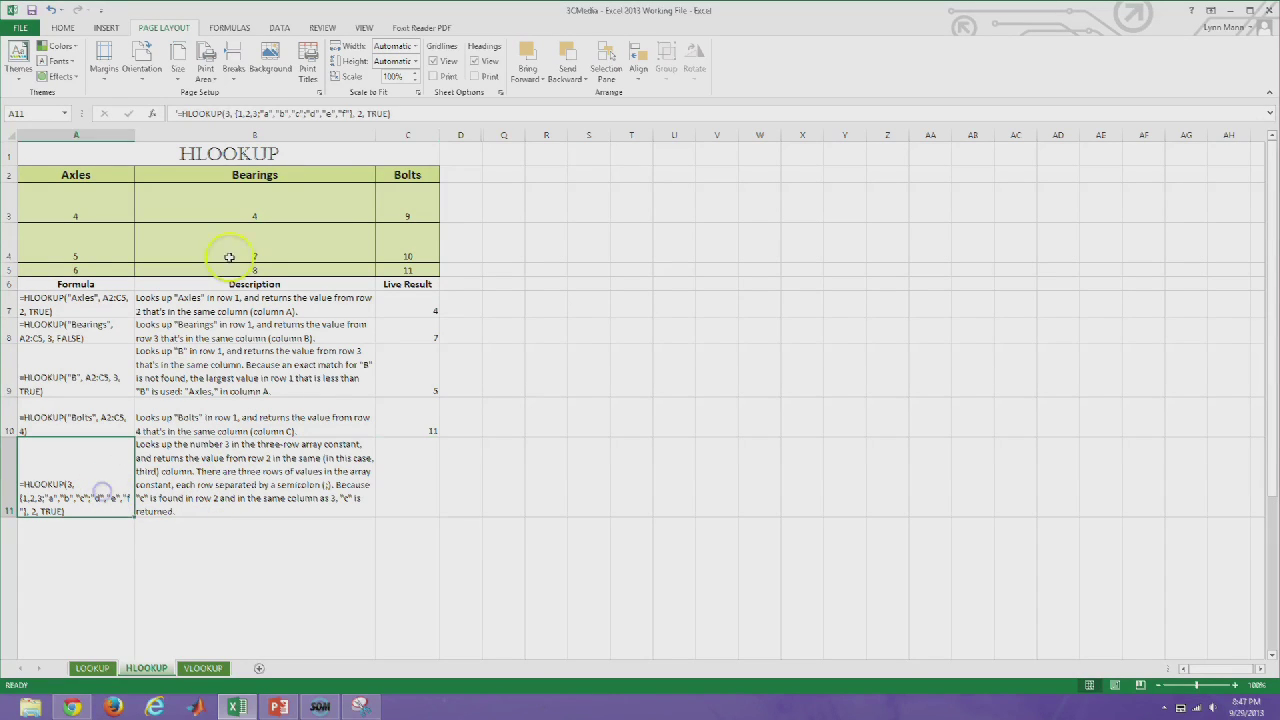
pyautogui.click(405, 113)
pyautogui.tripleClick(178, 113)
pyautogui.hotkey('ctrl', 'c')
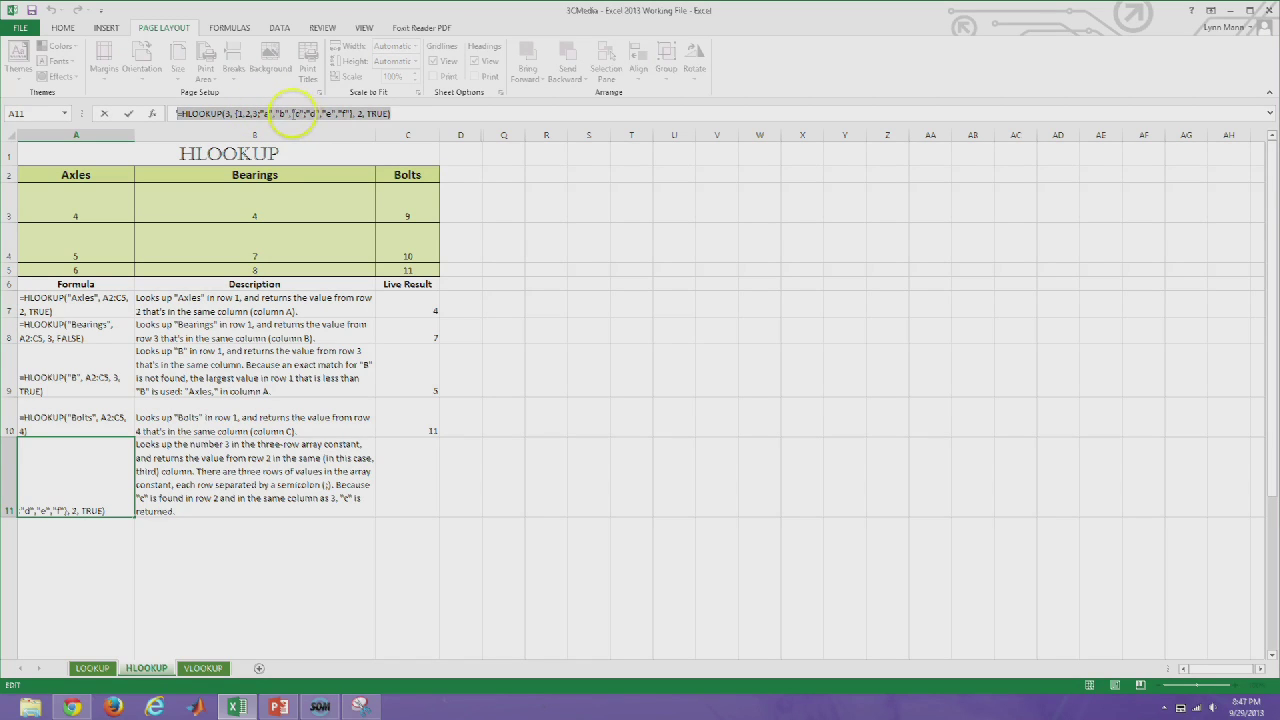
pyautogui.click(419, 478)
pyautogui.hotkey('ctrl', 'v')
pyautogui.press('Return')
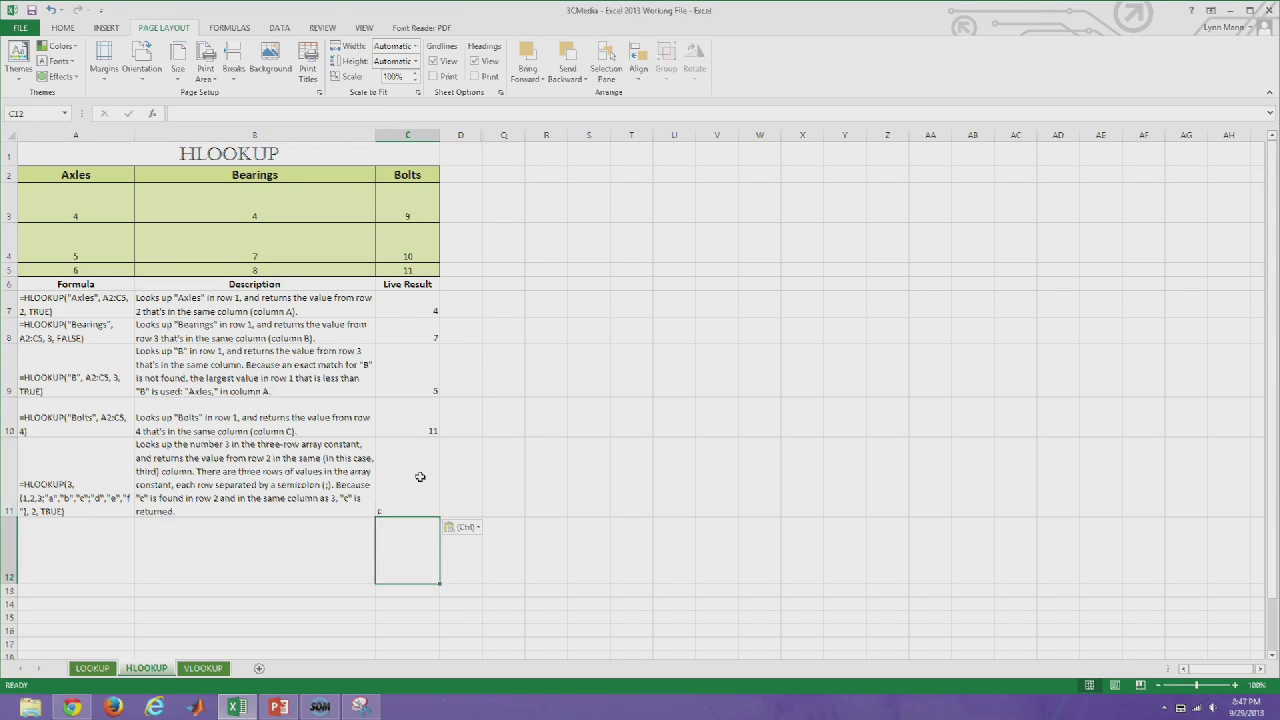
pyautogui.press('Up')
pyautogui.click(416, 476)
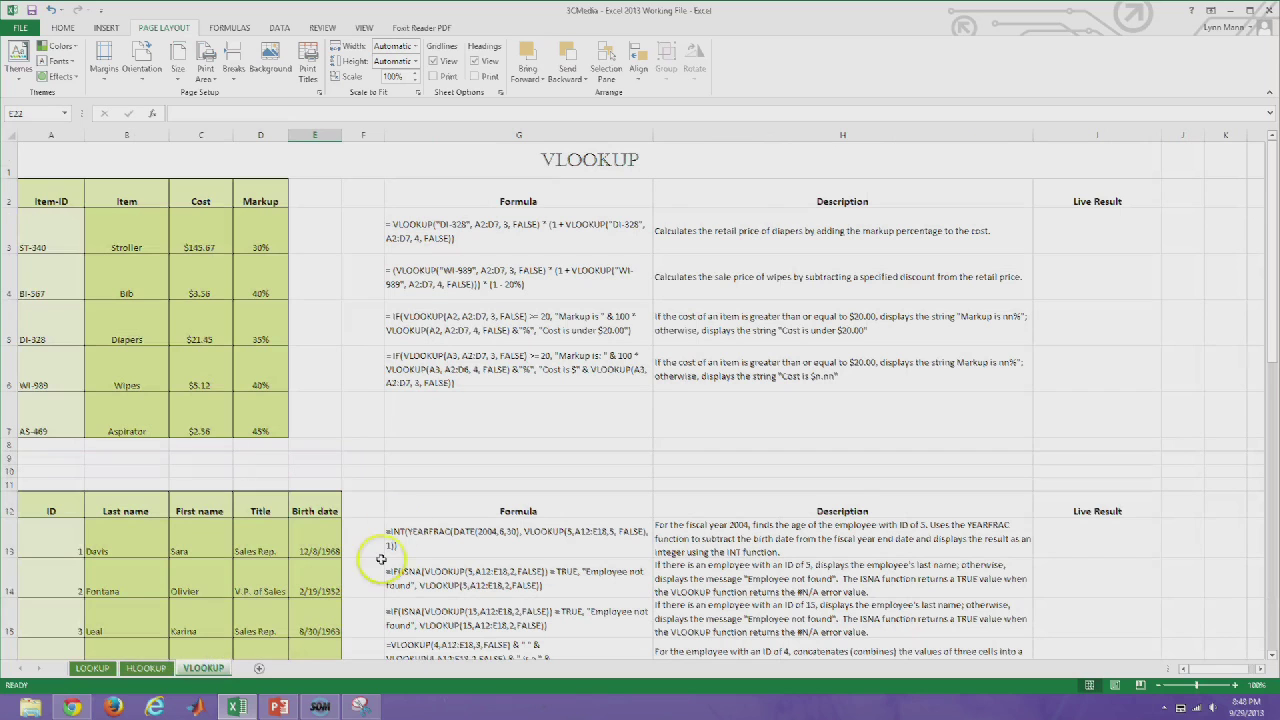
pyautogui.scroll(-2, 400, 523)
pyautogui.scroll(2, 400, 523)
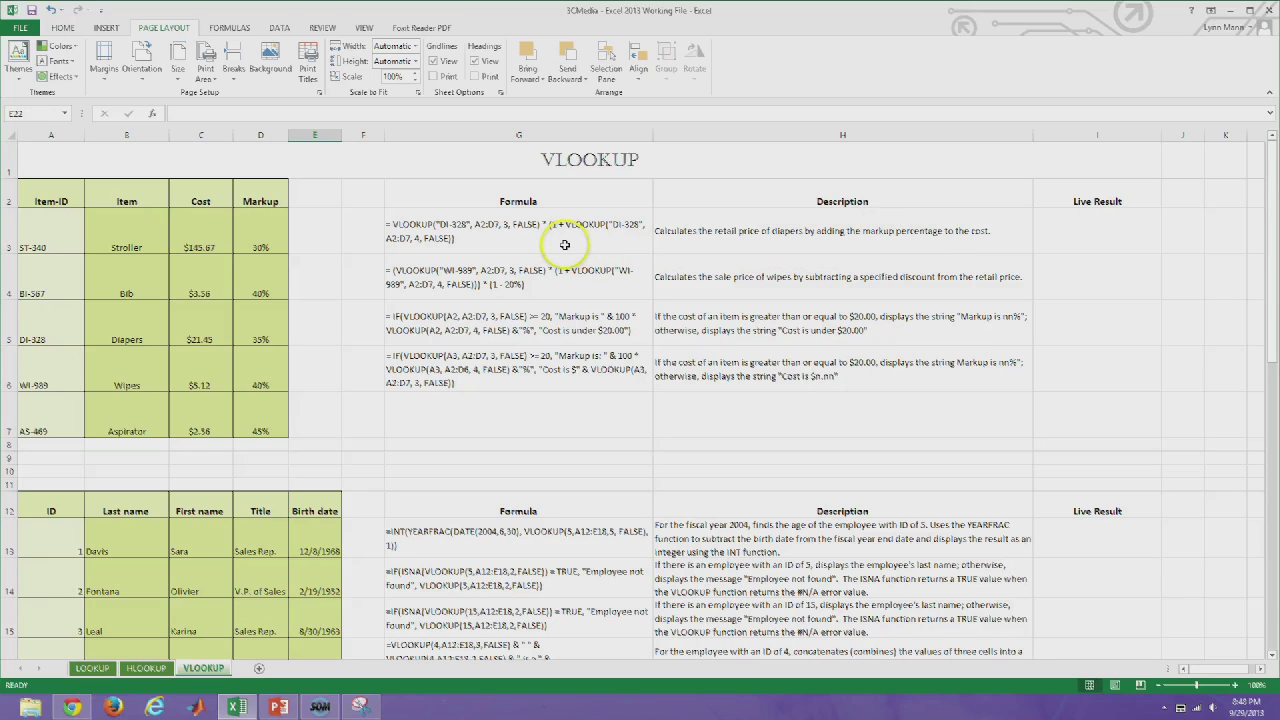
pyautogui.click(412, 224)
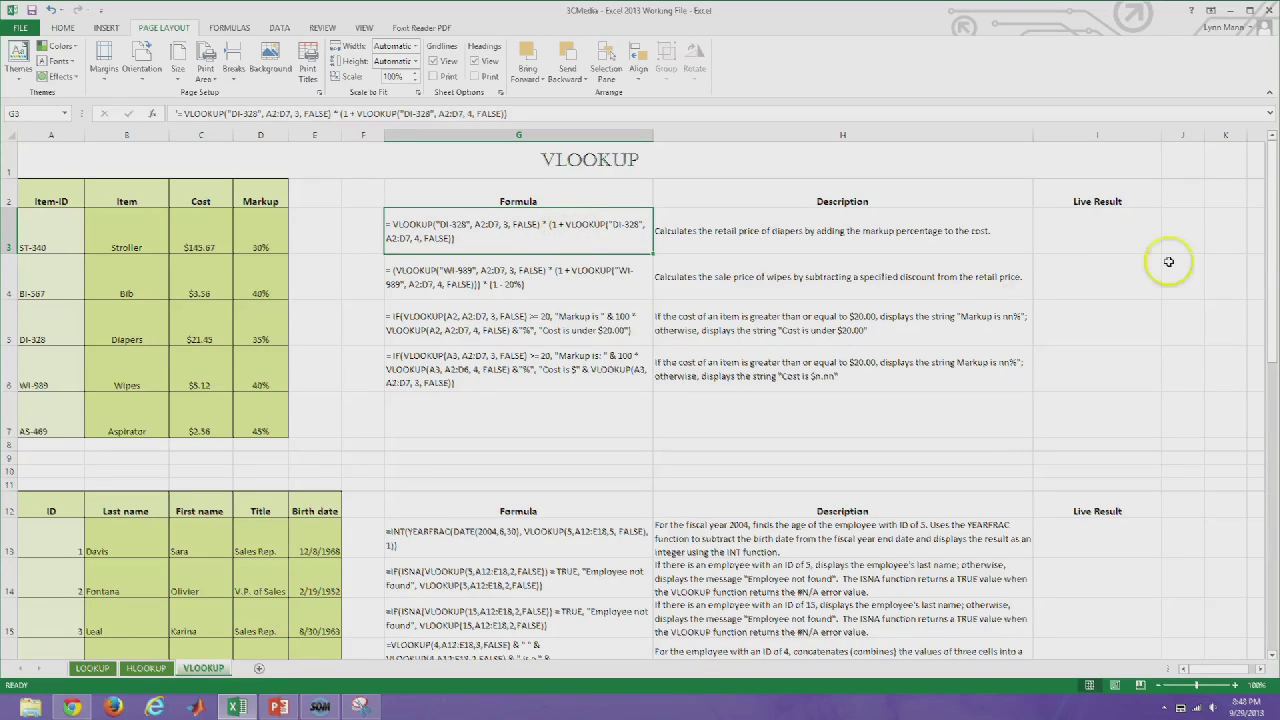
pyautogui.click(1100, 236)
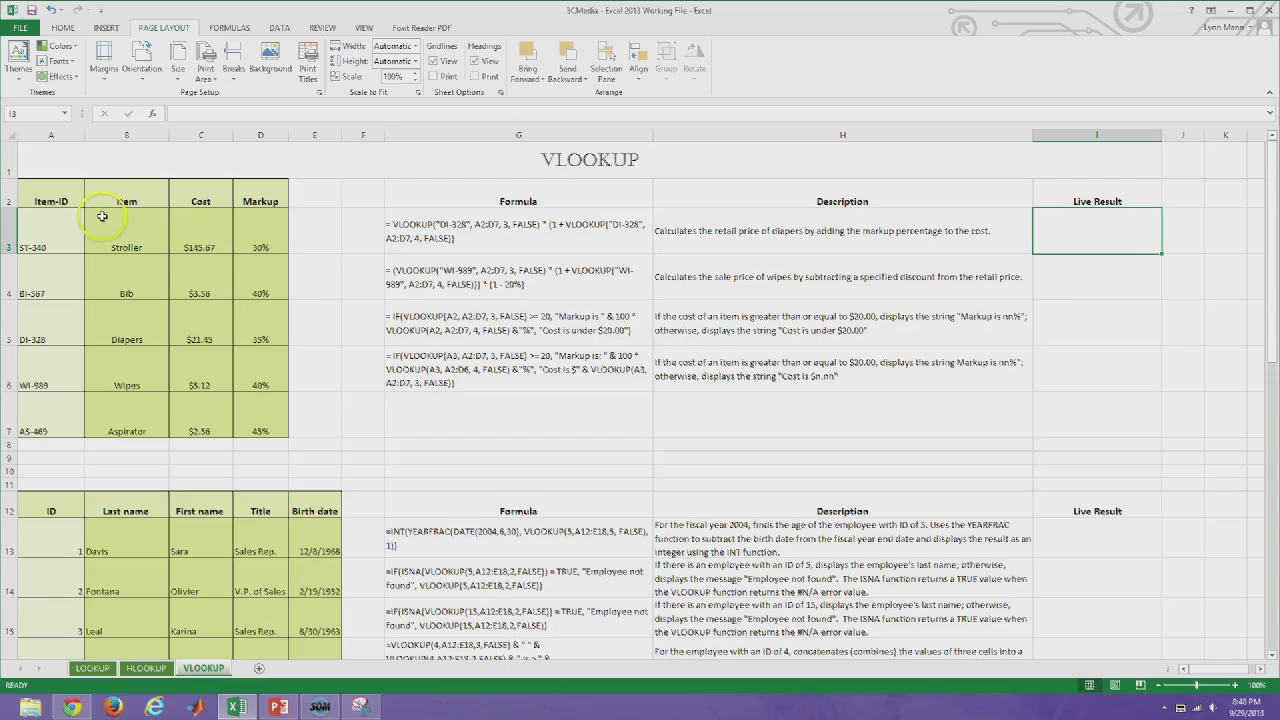
pyautogui.click(74, 200)
pyautogui.moveTo(74, 200); pyautogui.dragTo(262, 200)
pyautogui.moveTo(58, 190); pyautogui.dragTo(31, 425)
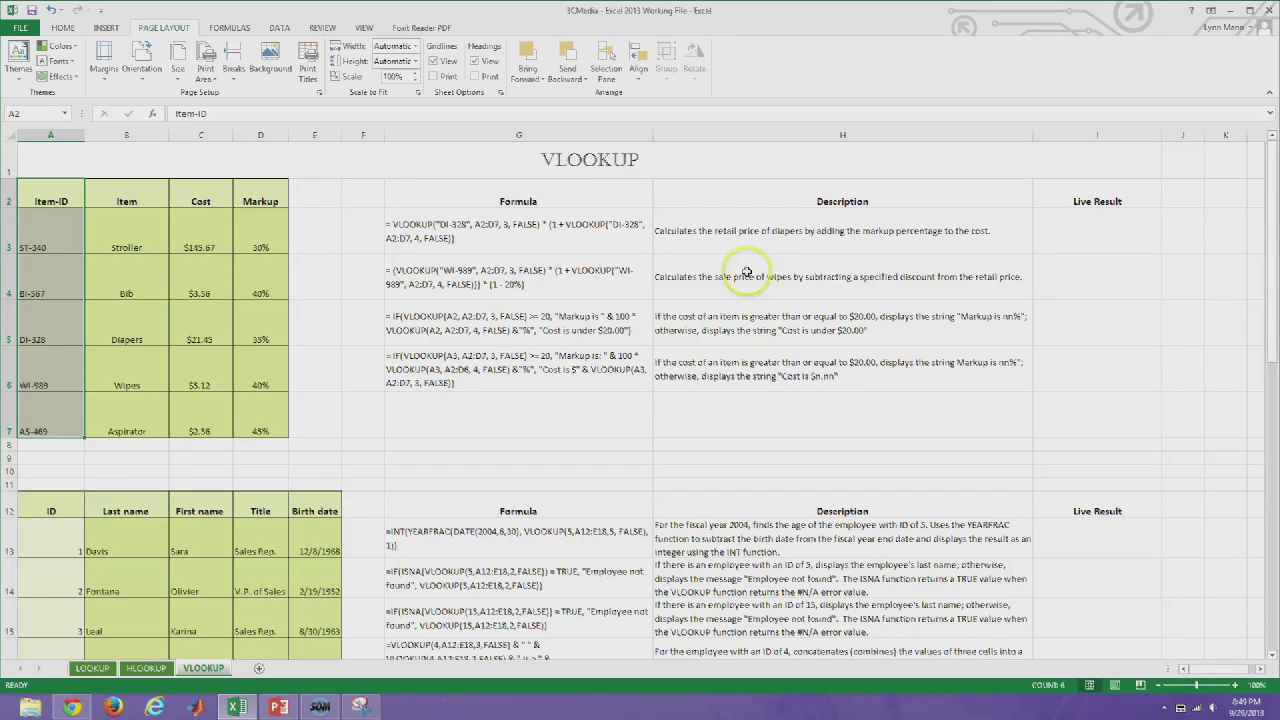
pyautogui.click(1055, 239)
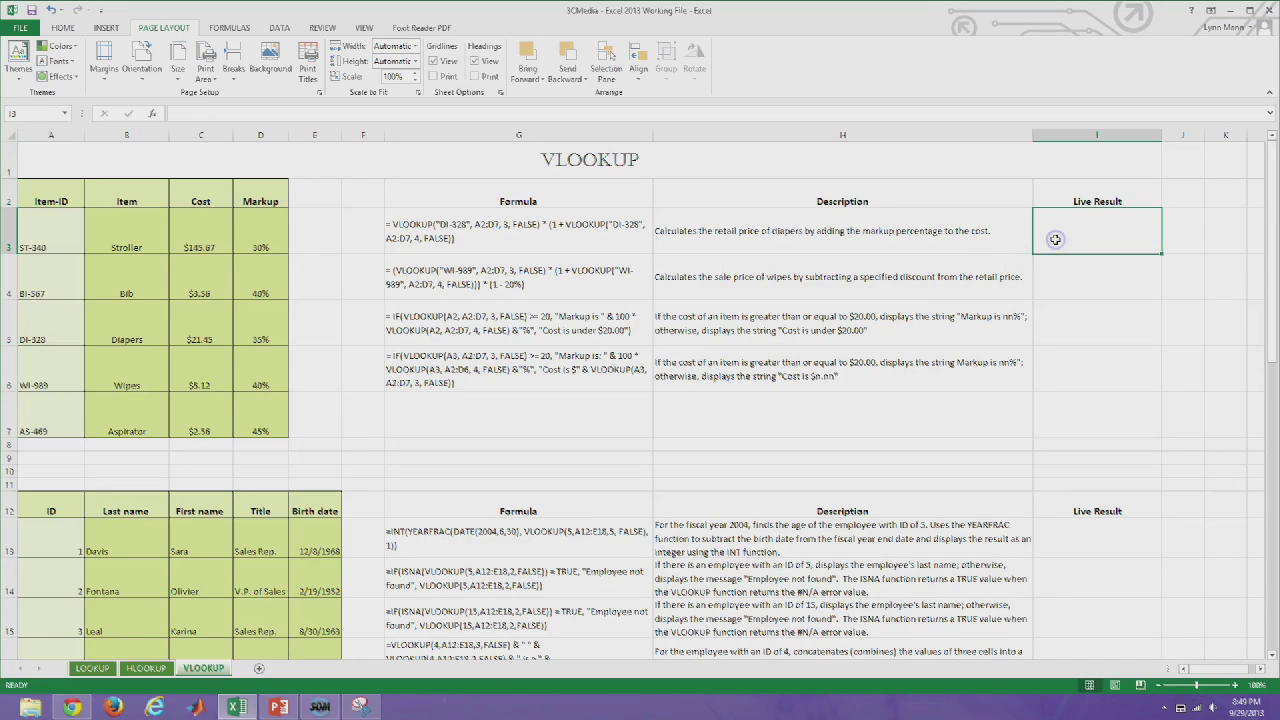
# Enter =vlookup("DI-328",A2:D7,3,false)*(1+vlookup("DI-328",A2:D7,4,false)) in I3 for the diapers' retail price
pyautogui.write('=vlooki')
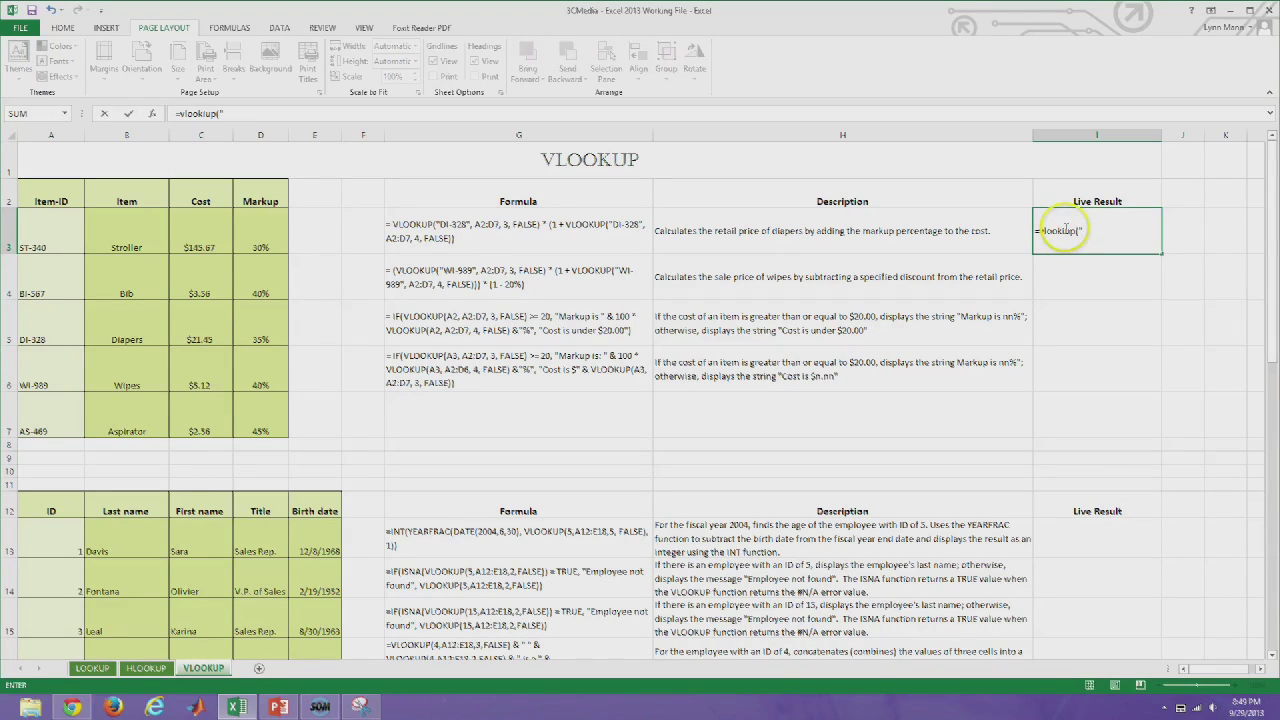
pyautogui.write('p("DI-328",')
pyautogui.moveTo(46, 195); pyautogui.dragTo(272, 428)
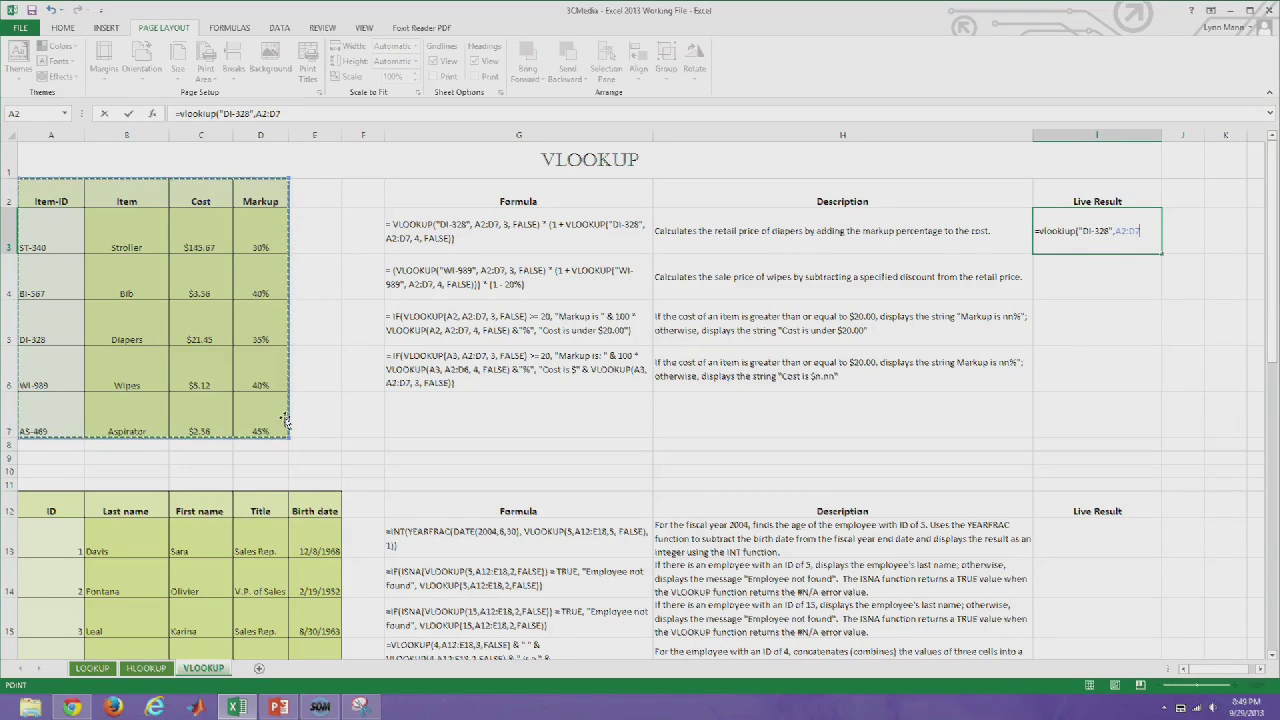
pyautogui.write(',3,')
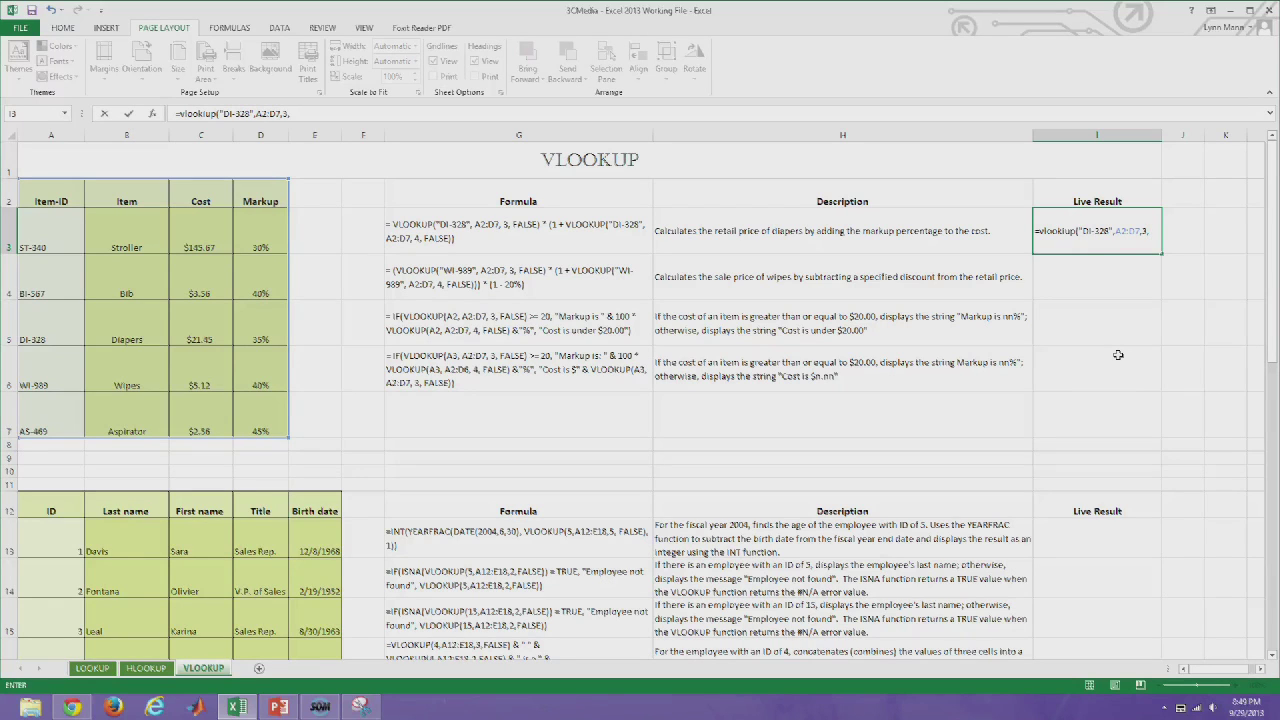
pyautogui.write('false')
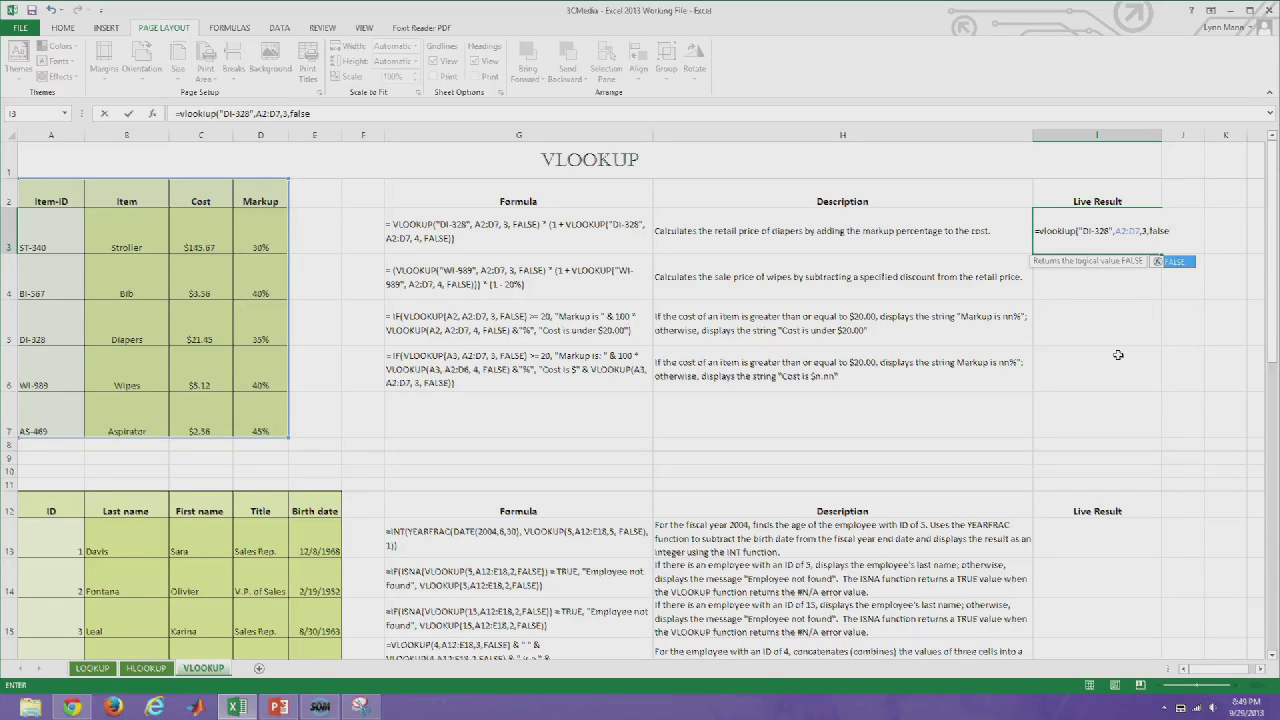
pyautogui.write(')*(1+')
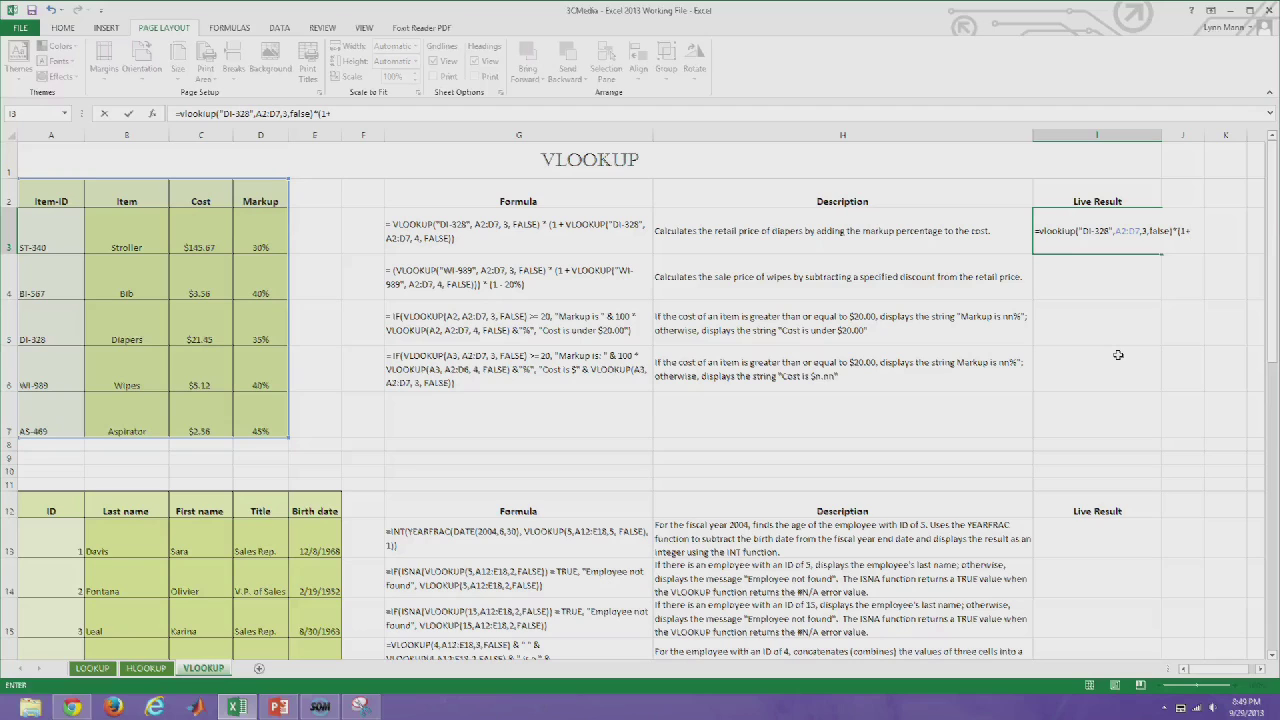
pyautogui.write('vlo')
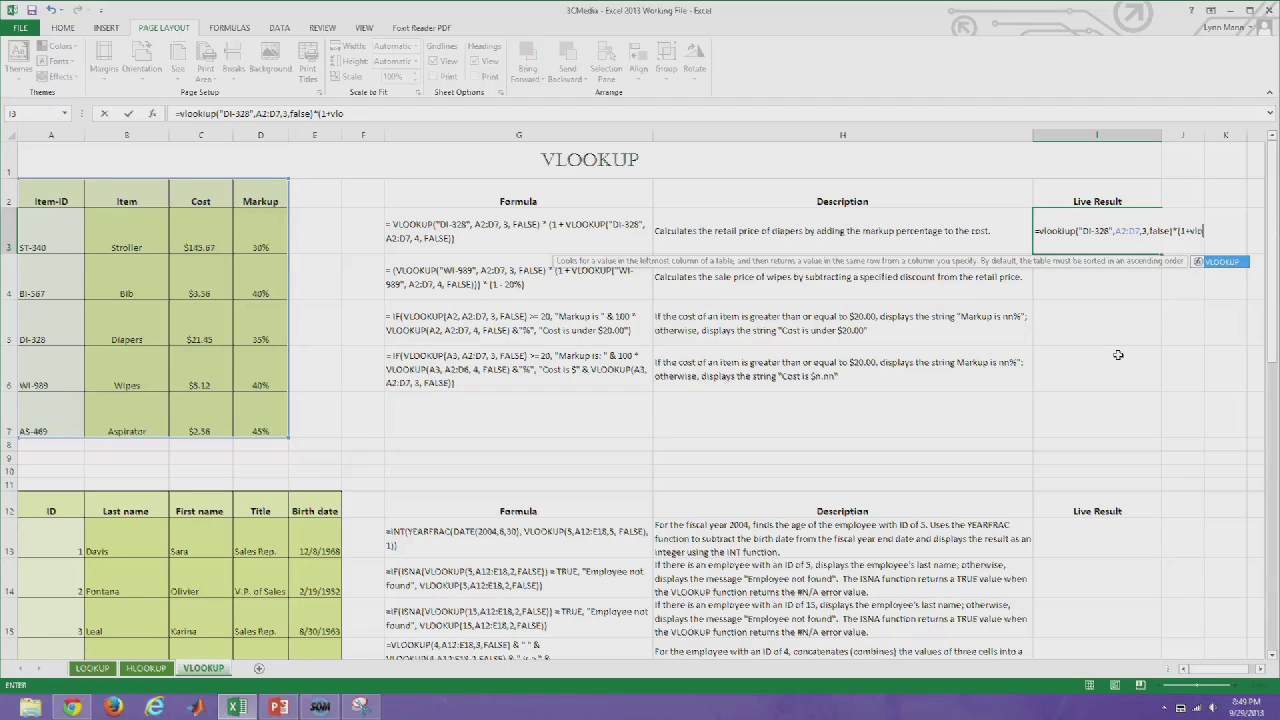
pyautogui.write('okup(')
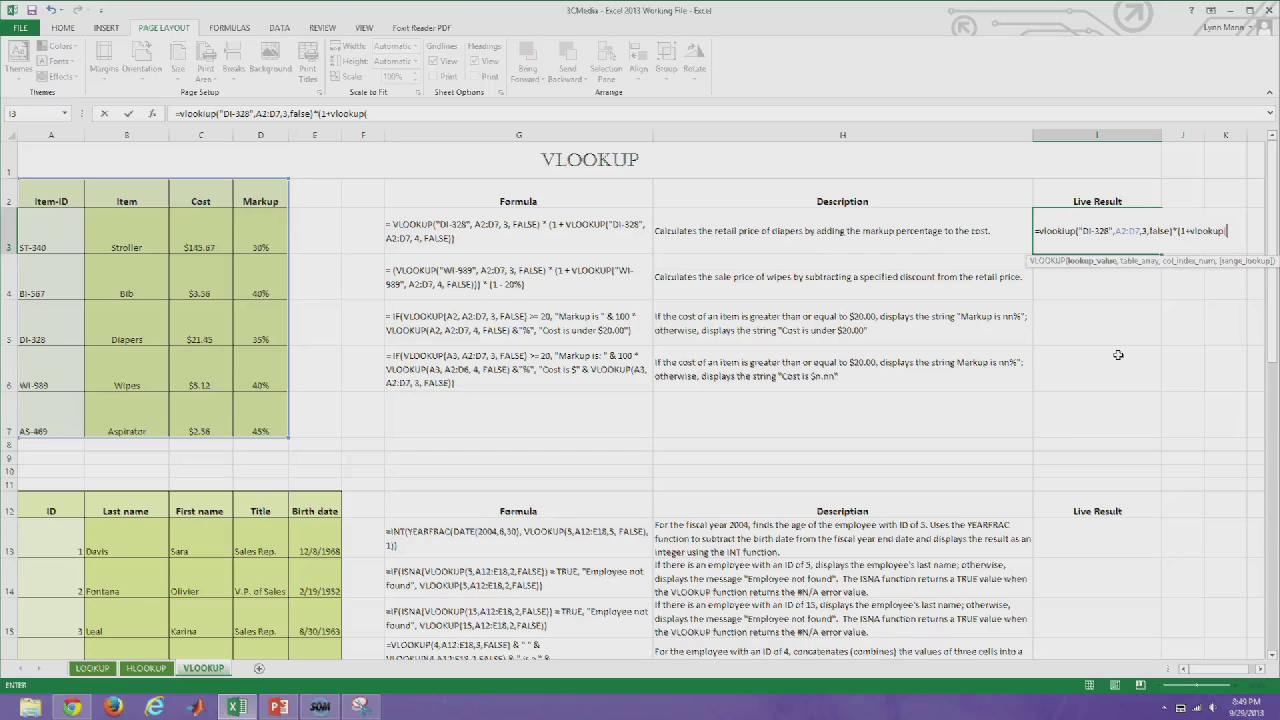
pyautogui.write('"DI-328",')
pyautogui.moveTo(54, 197); pyautogui.dragTo(259, 432)
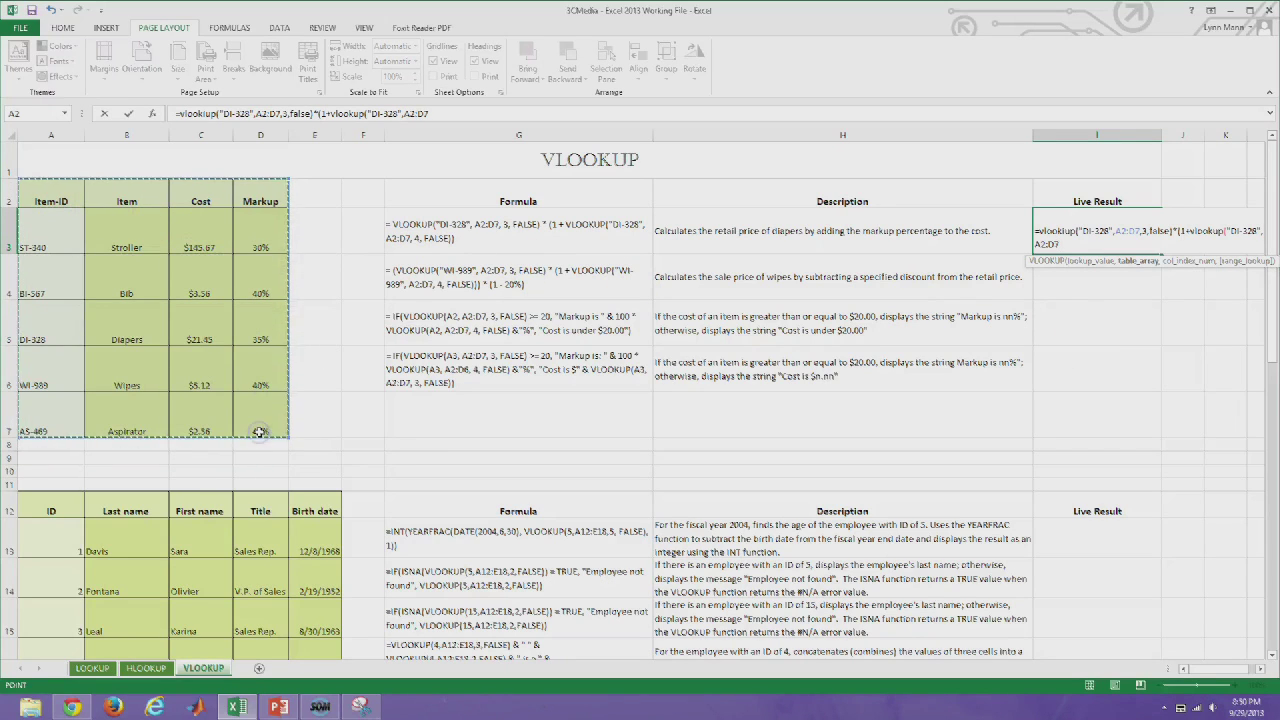
pyautogui.write(',')
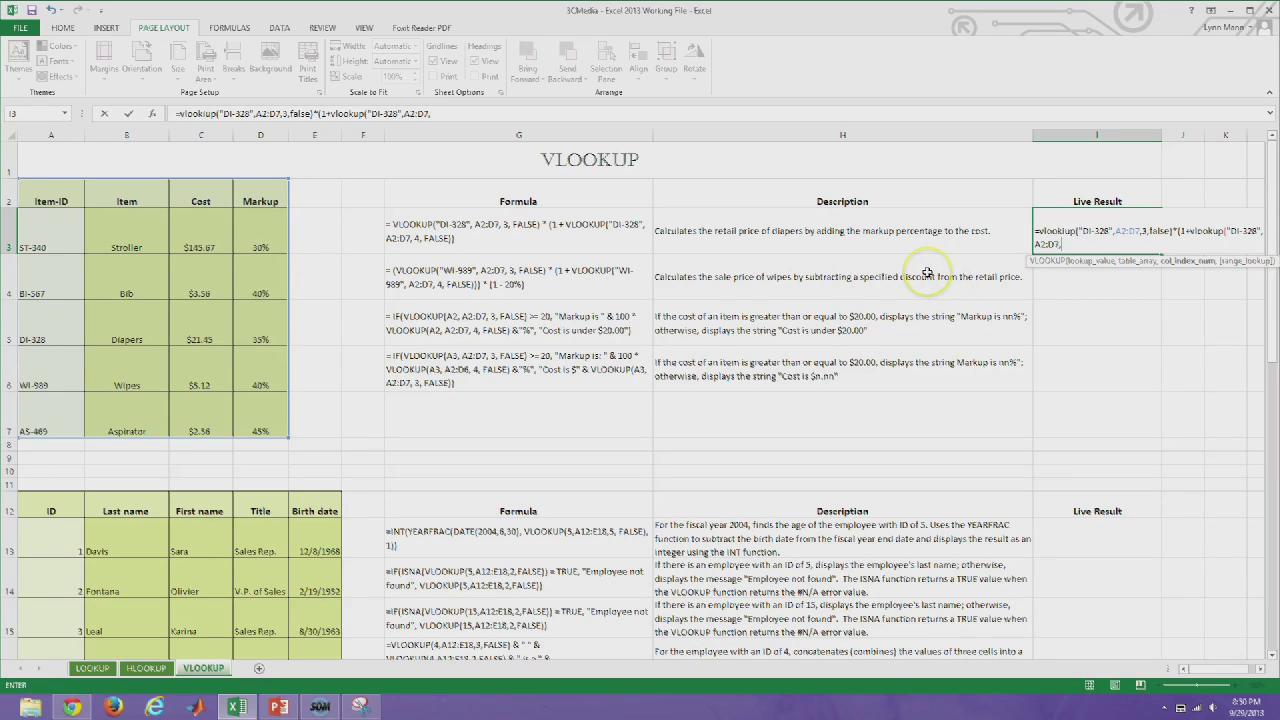
pyautogui.write('4,false)')
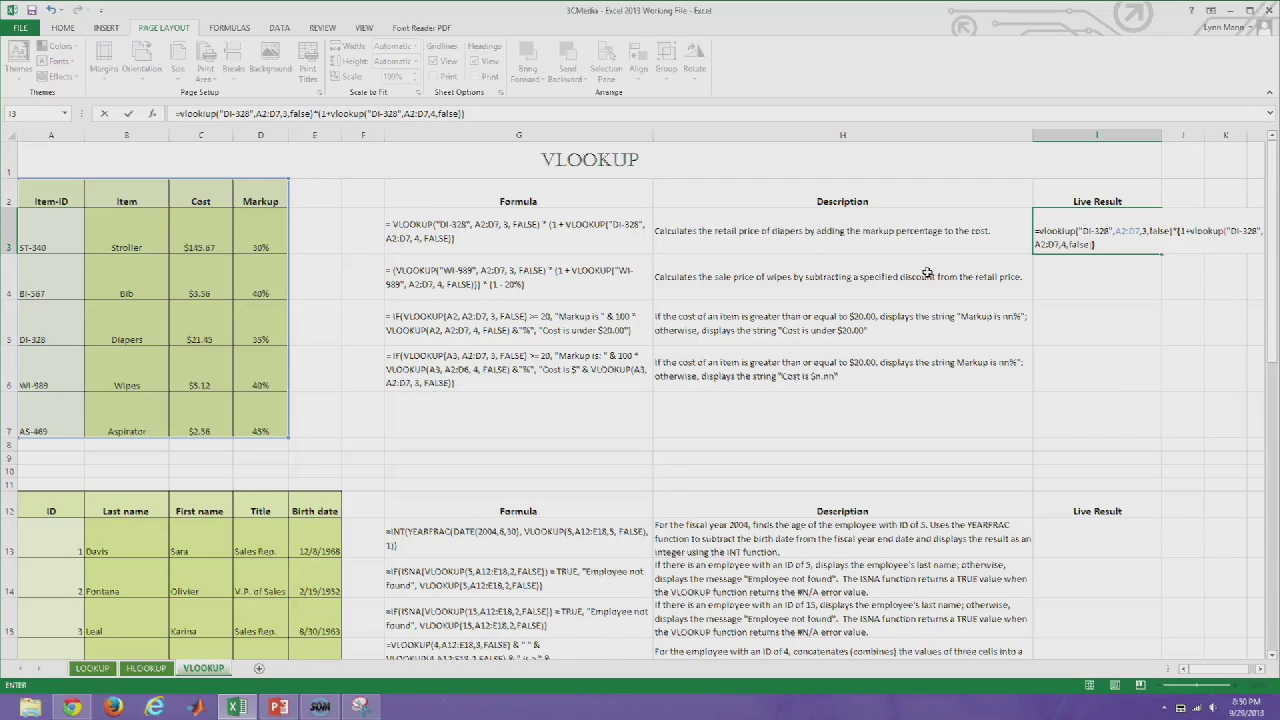
pyautogui.press('Return')
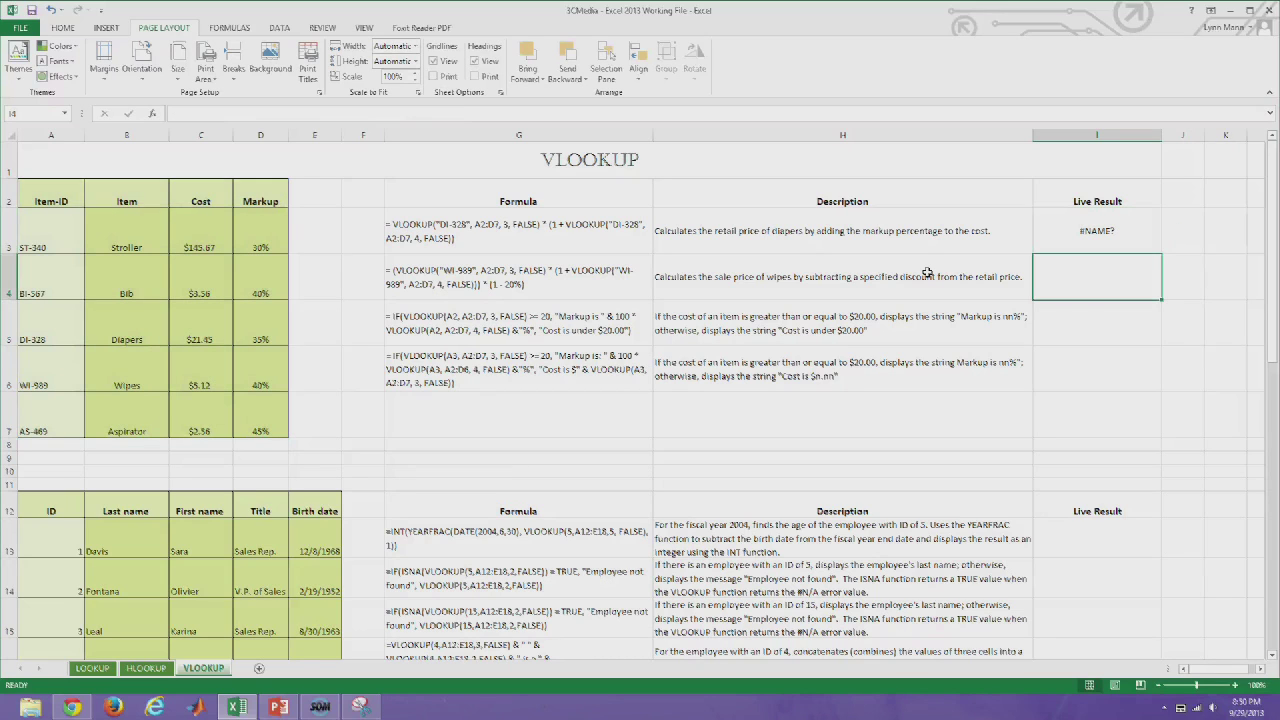
# Fix the I3 diapers formula so it returns $28.96, checking it against the 21.45 cost in C5
pyautogui.click(1092, 234)
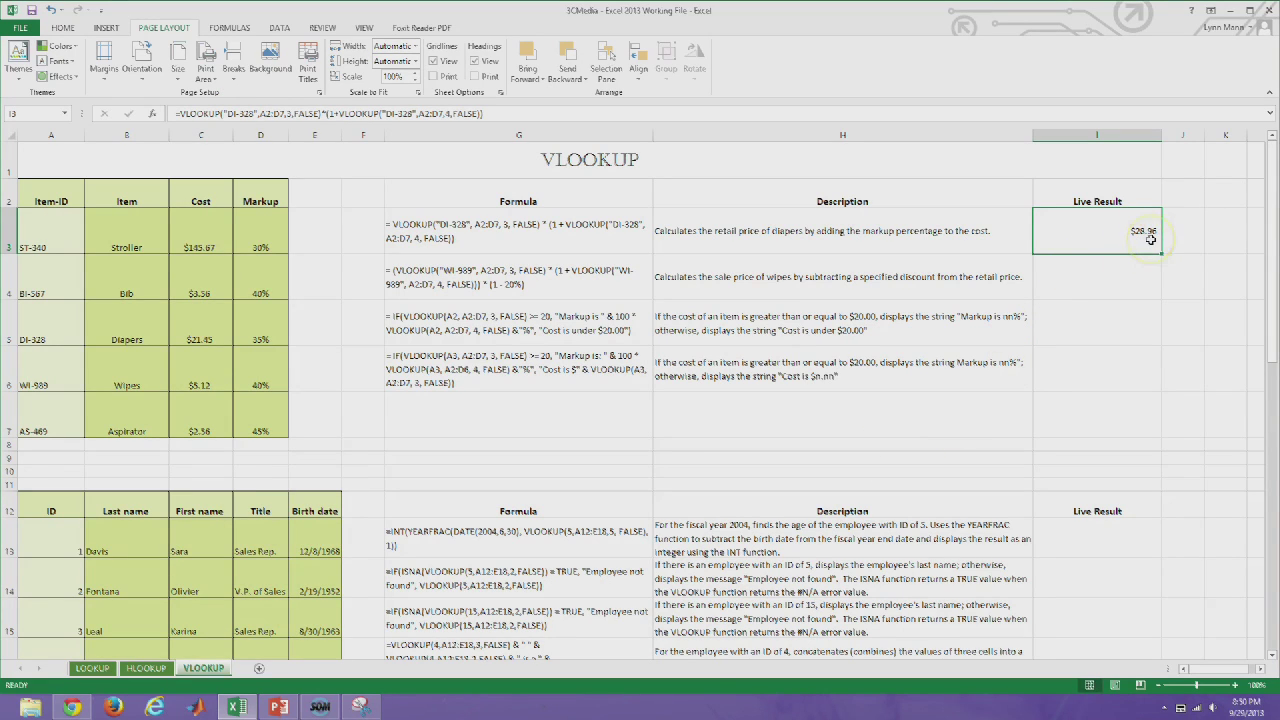
pyautogui.click(197, 330)
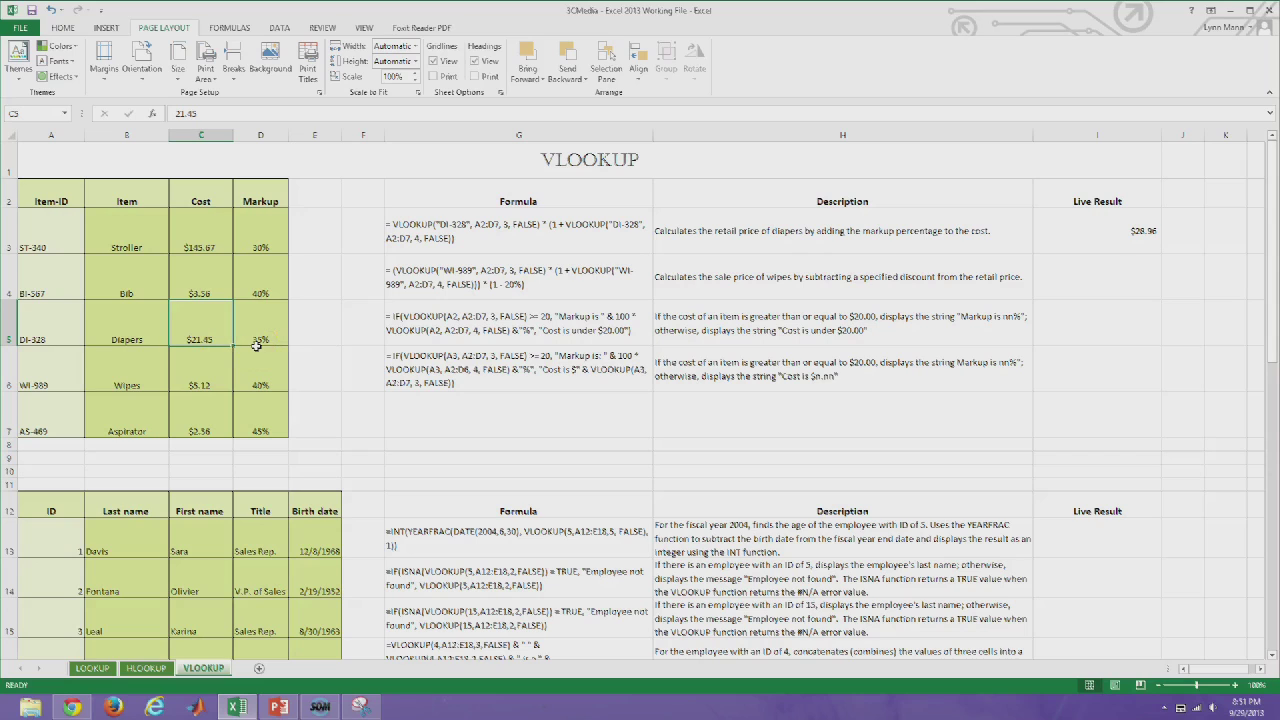
pyautogui.click(1116, 283)
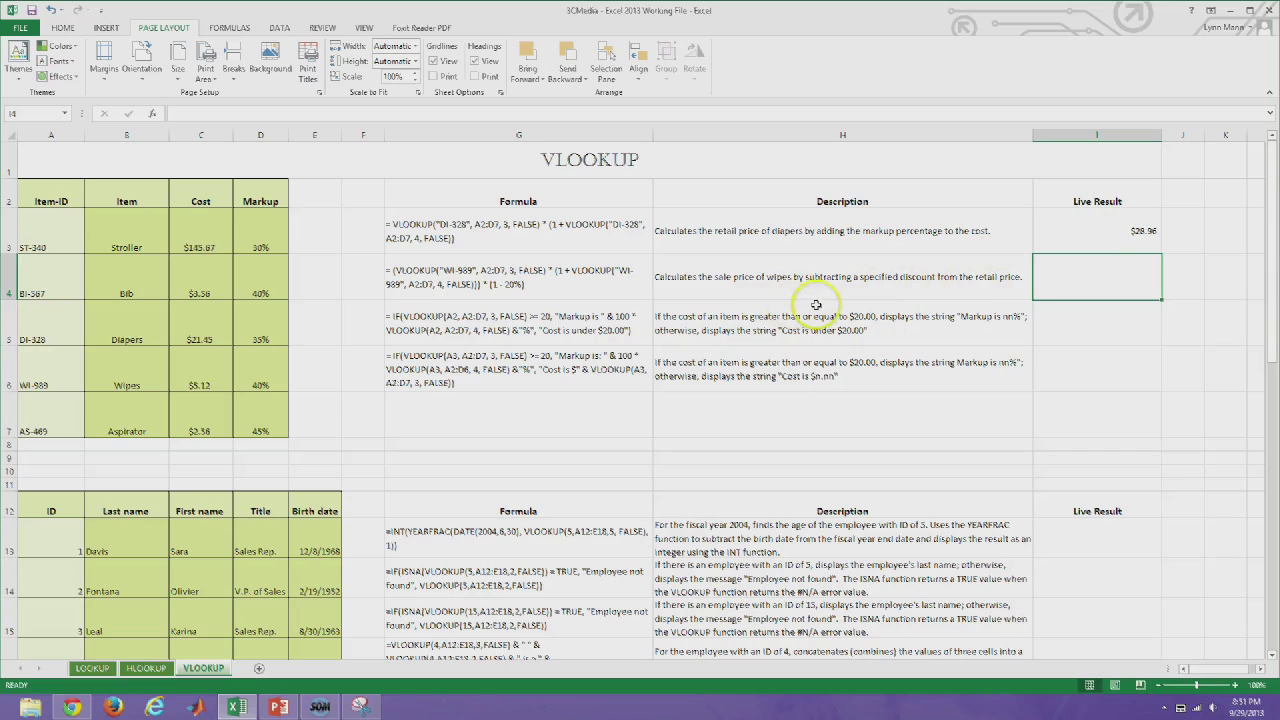
pyautogui.click(1070, 283)
# Copy the wipes sample formula text from G4 and paste it into I4
pyautogui.click(548, 286)
pyautogui.moveTo(580, 111); pyautogui.dragTo(175, 113)
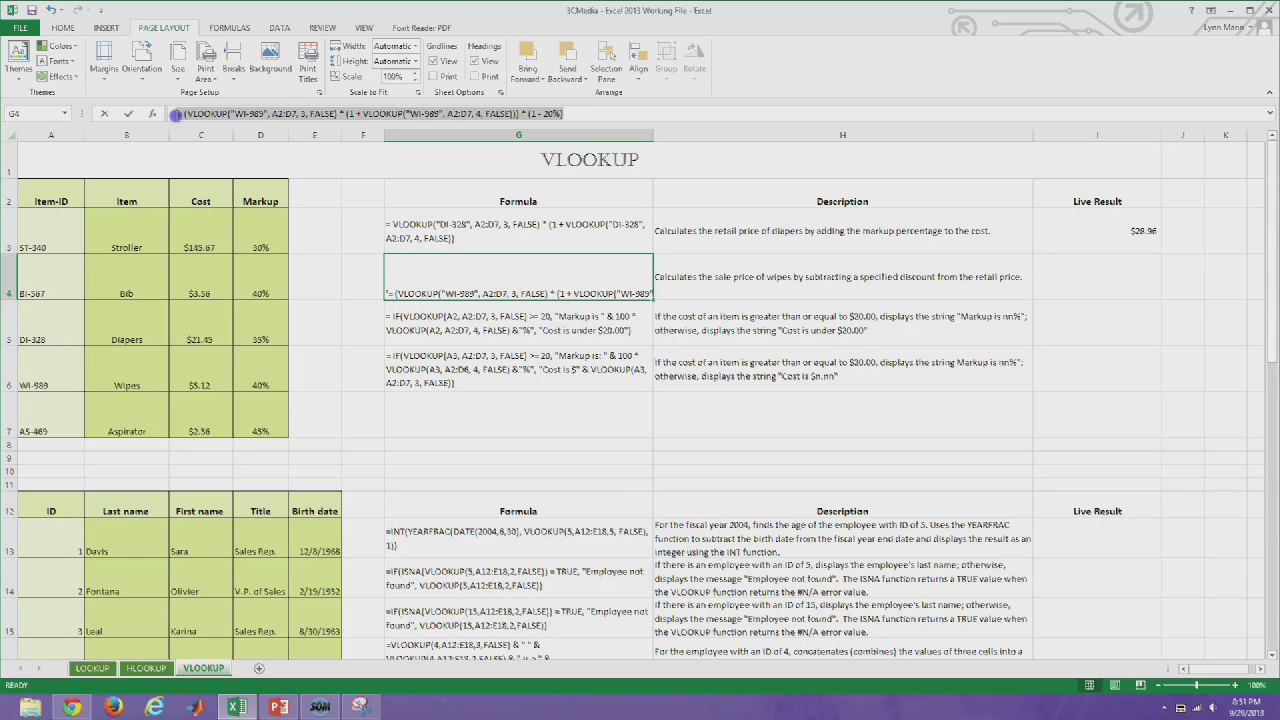
pyautogui.click(1051, 276)
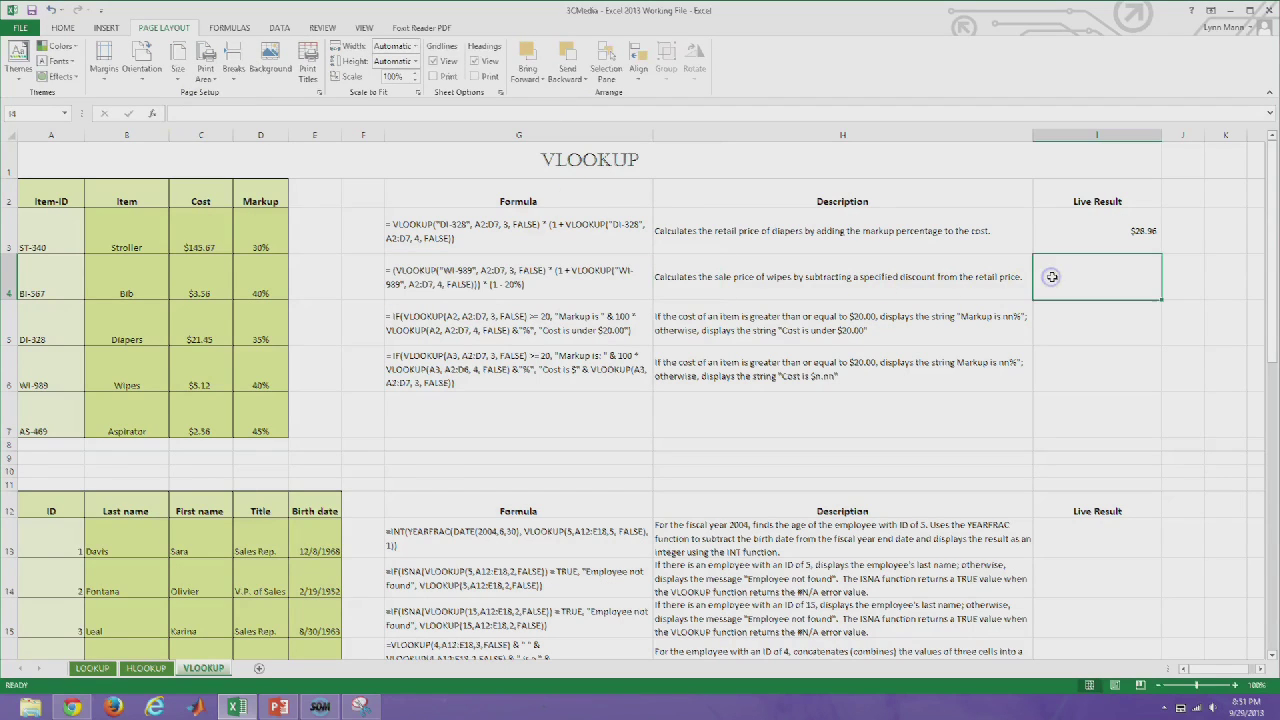
pyautogui.write('\'=(VLOOKUP("WI-989", A2:D7, 3, FALSE) * (1 + VLOOKUP("WI-989", A2:D7, 4, FALSE)) * (1 - 20%)')
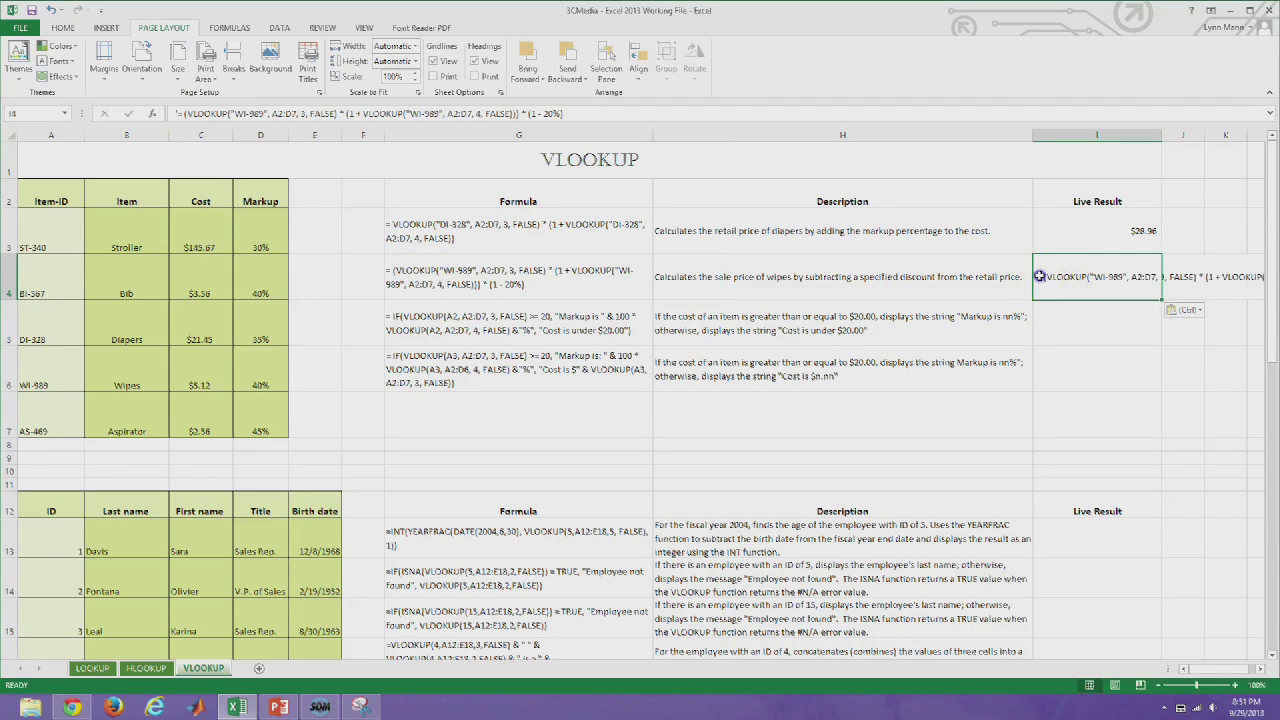
# Strip the apostrophe and stray space so I4 calculates the wipes sale price $5.73
pyautogui.doubleClick(1040, 277)
pyautogui.press('BackSpace')
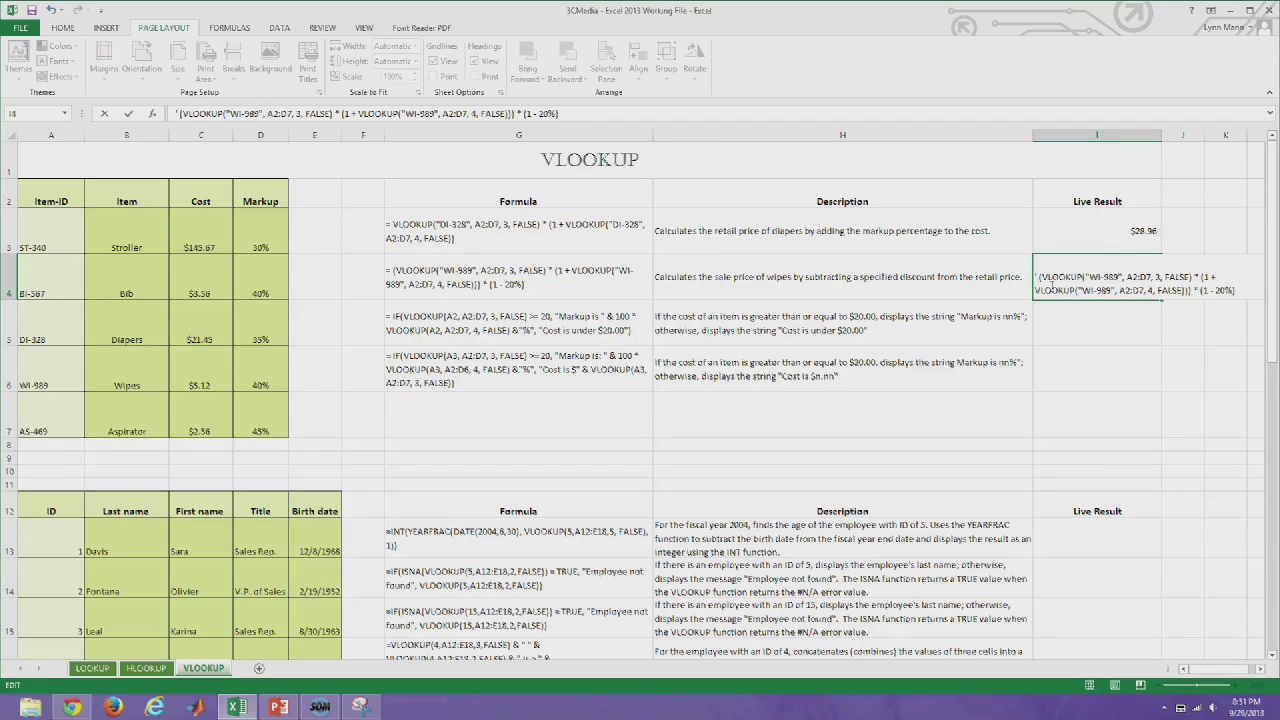
pyautogui.write('=')
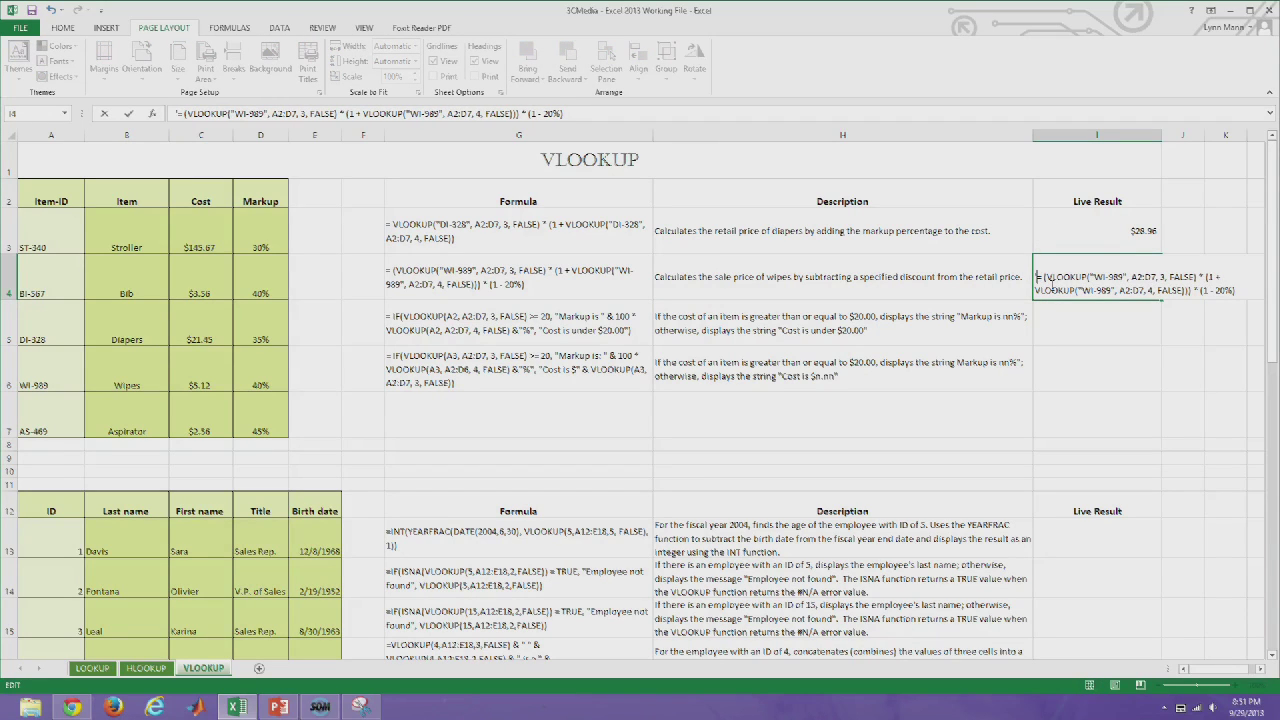
pyautogui.press('Left')
pyautogui.press('BackSpace')
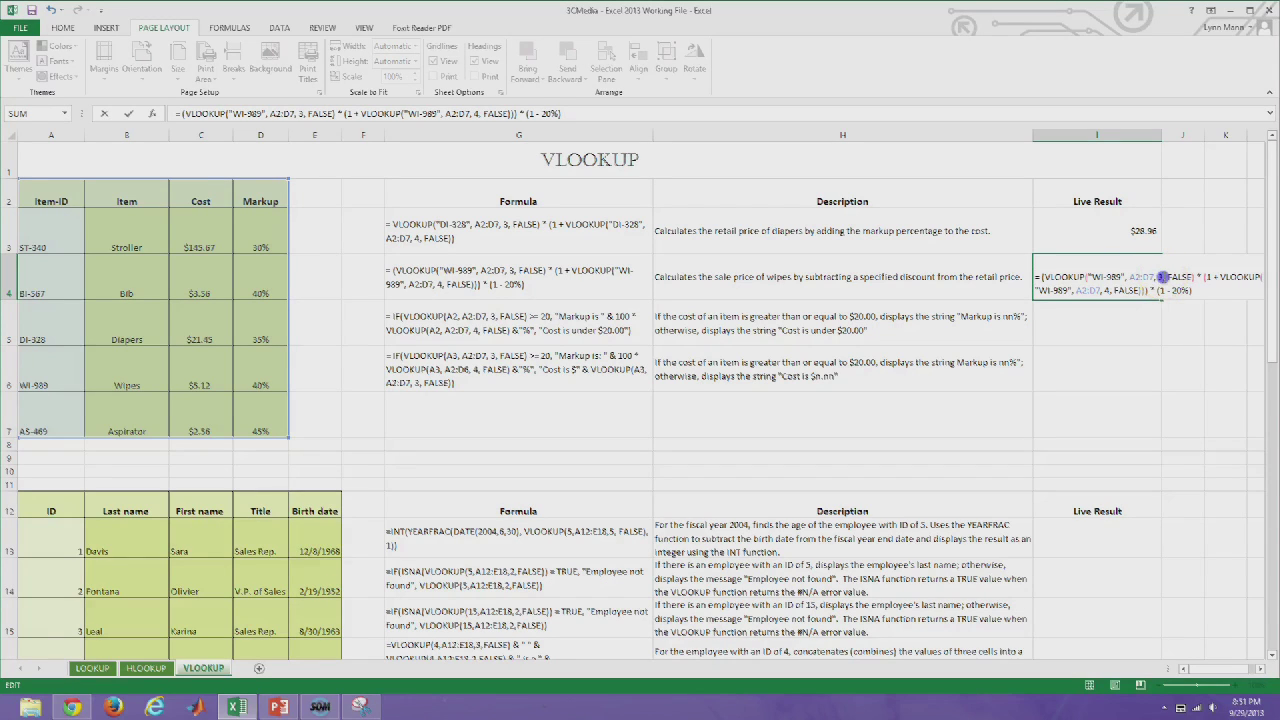
pyautogui.click(1155, 277)
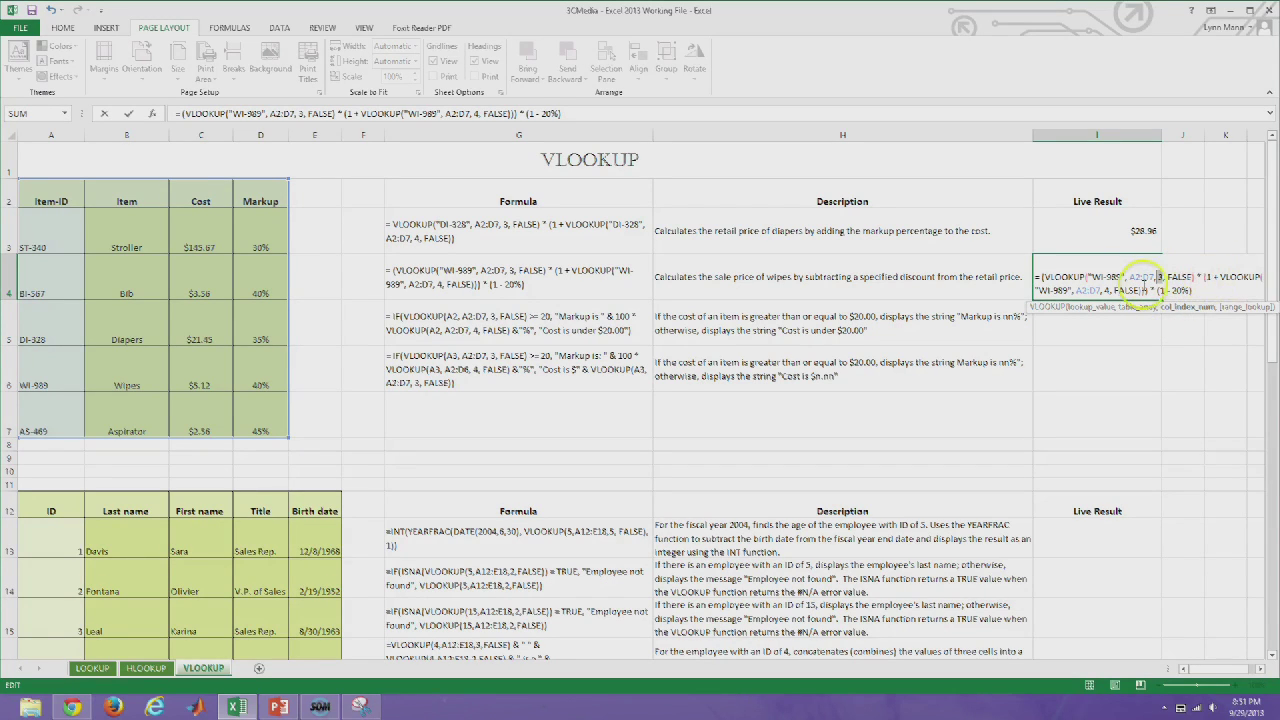
pyautogui.click(1102, 290)
pyautogui.moveTo(1098, 297); pyautogui.dragTo(1162, 288)
pyautogui.press('Return')
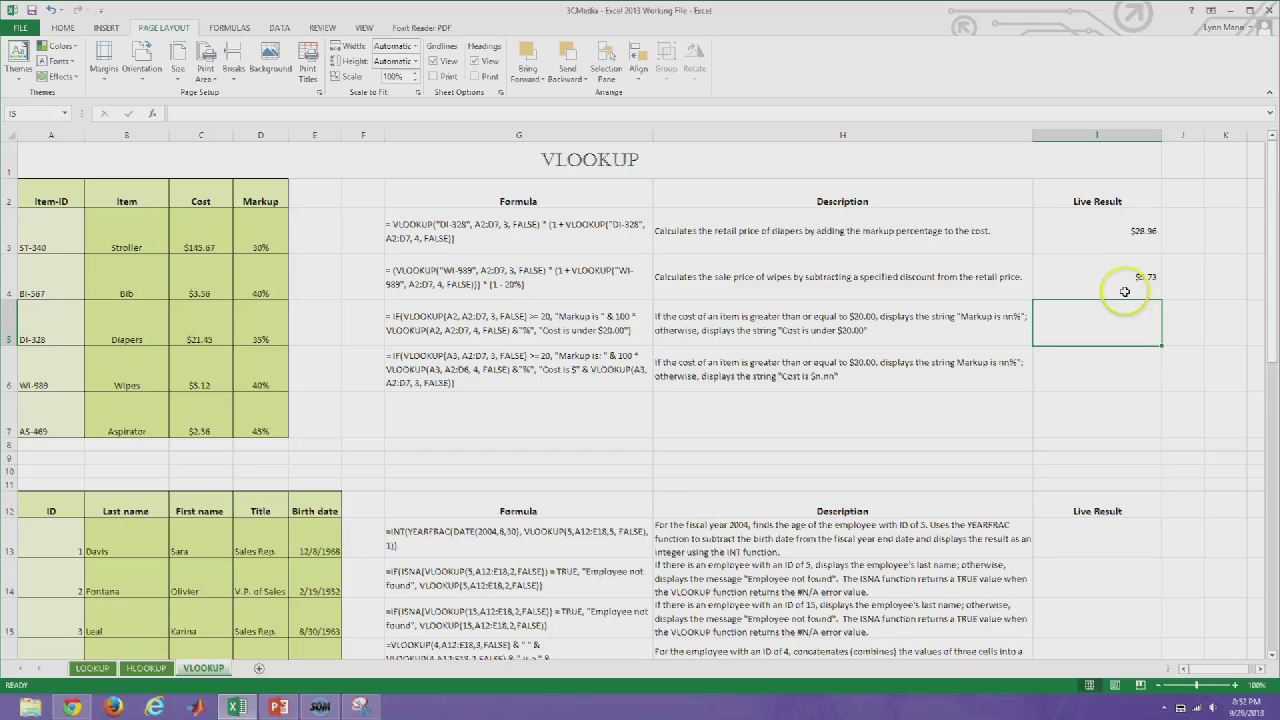
# Check the wipes cost 5.12 and 40% markup, then inspect G5's markup-message sample formula
pyautogui.click(205, 376)
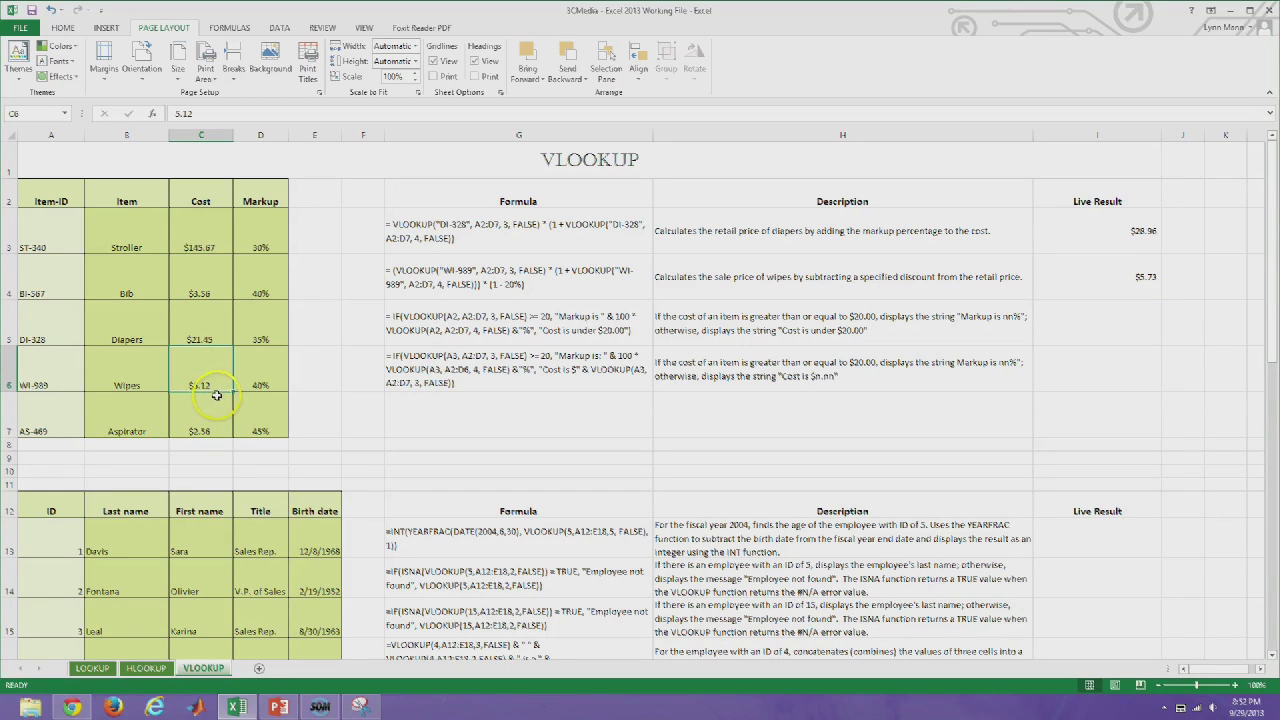
pyautogui.click(257, 380)
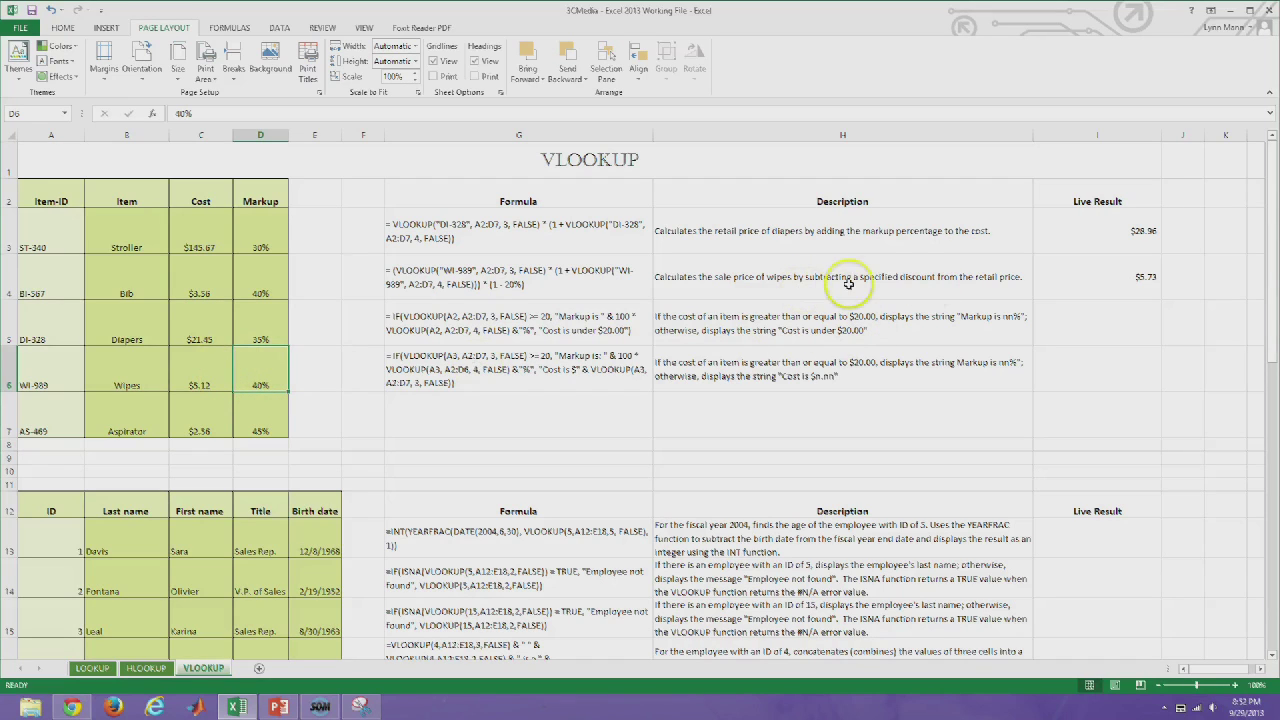
pyautogui.click(1050, 319)
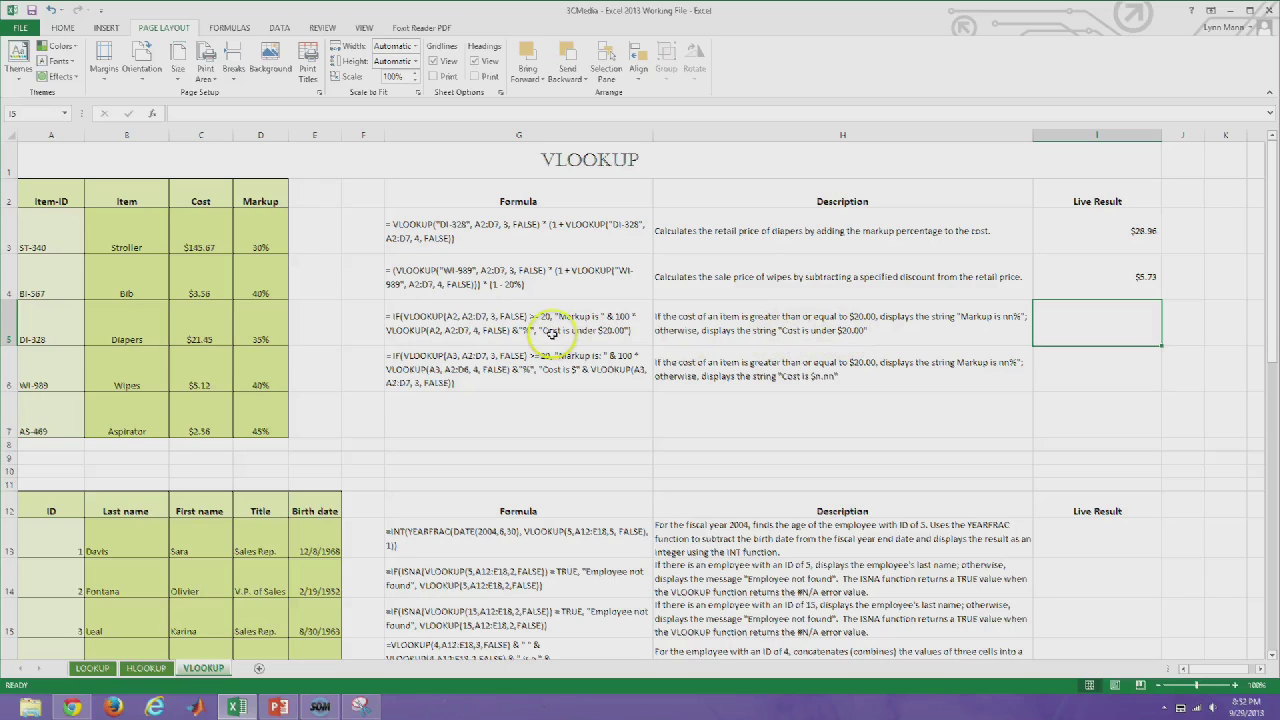
pyautogui.doubleClick(455, 330)
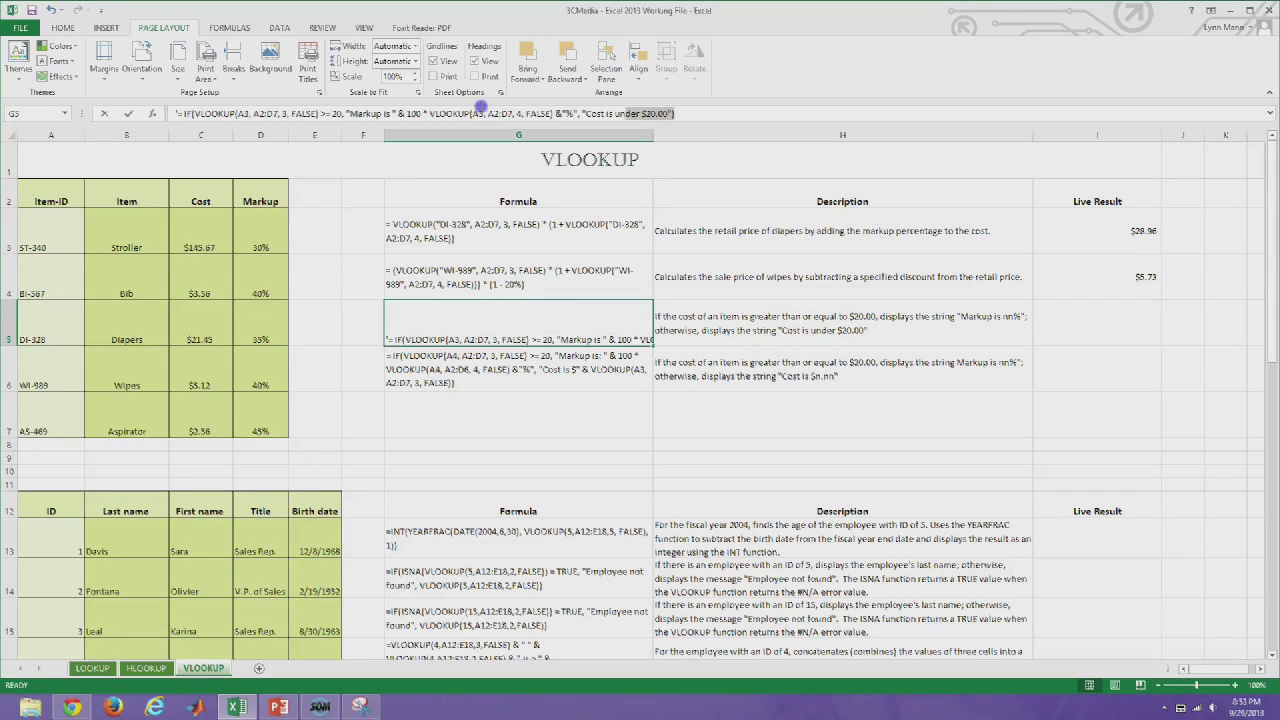
# Paste G5's IF/VLOOKUP markup formula into I5, review its cost test and markup lookup, and commit
pyautogui.click(178, 113)
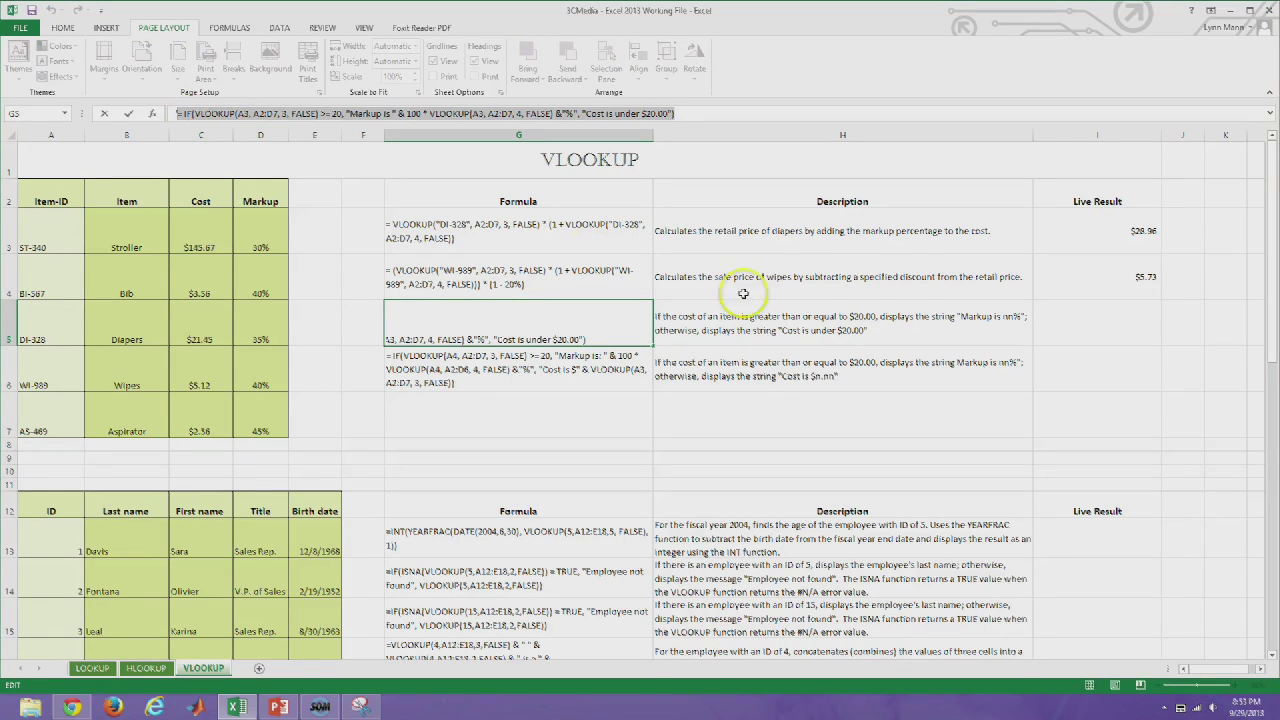
pyautogui.click(1098, 325)
pyautogui.write('=IF(VLOOKUP(A3, A2:D7, 3, FALSE) >= 20, "Markup is " & 100 * VLOOKUP(A3, A2:D7, 4, FALSE) &"%", "Cost is under $20.00")')
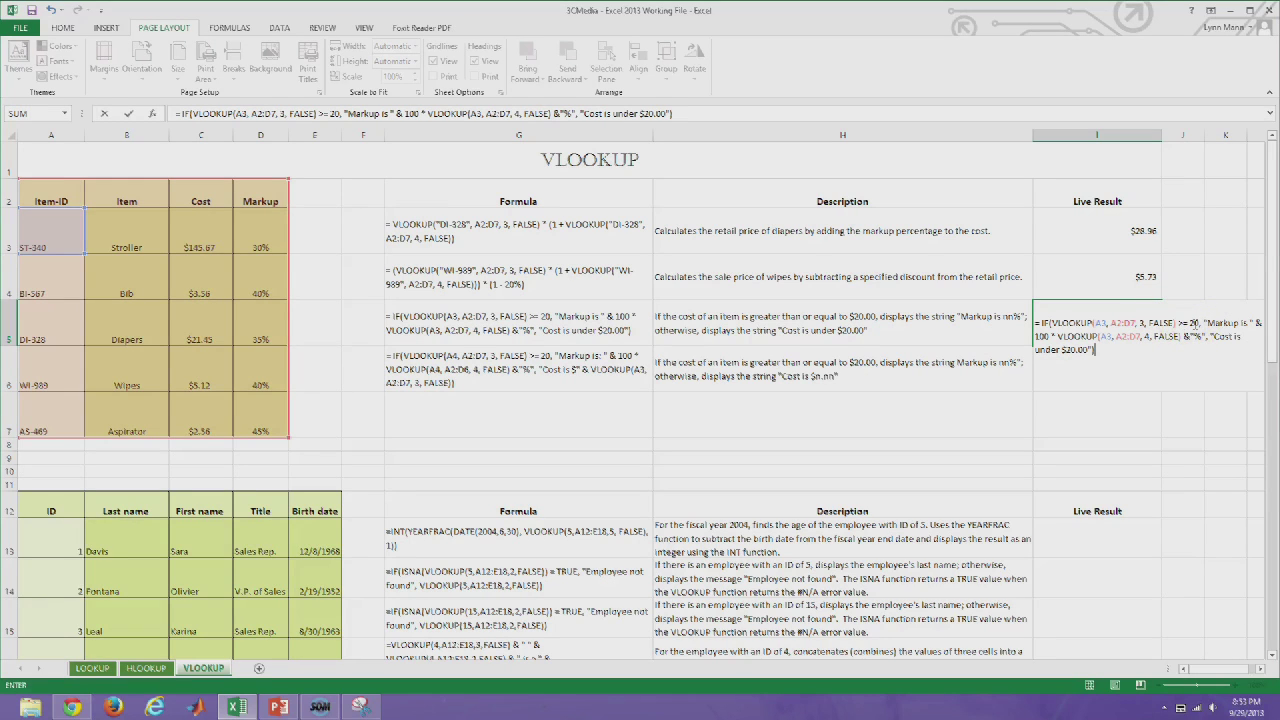
pyautogui.moveTo(1201, 323); pyautogui.dragTo(1050, 323)
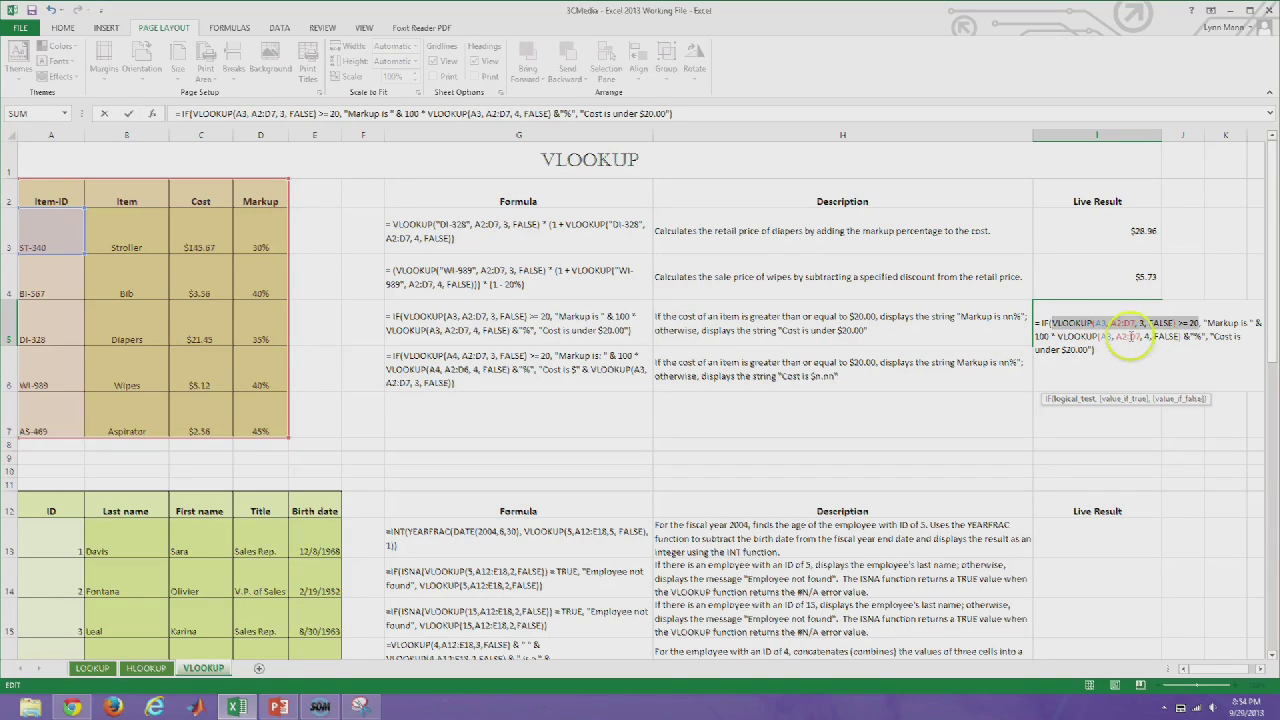
pyautogui.moveTo(1057, 336); pyautogui.dragTo(1177, 336)
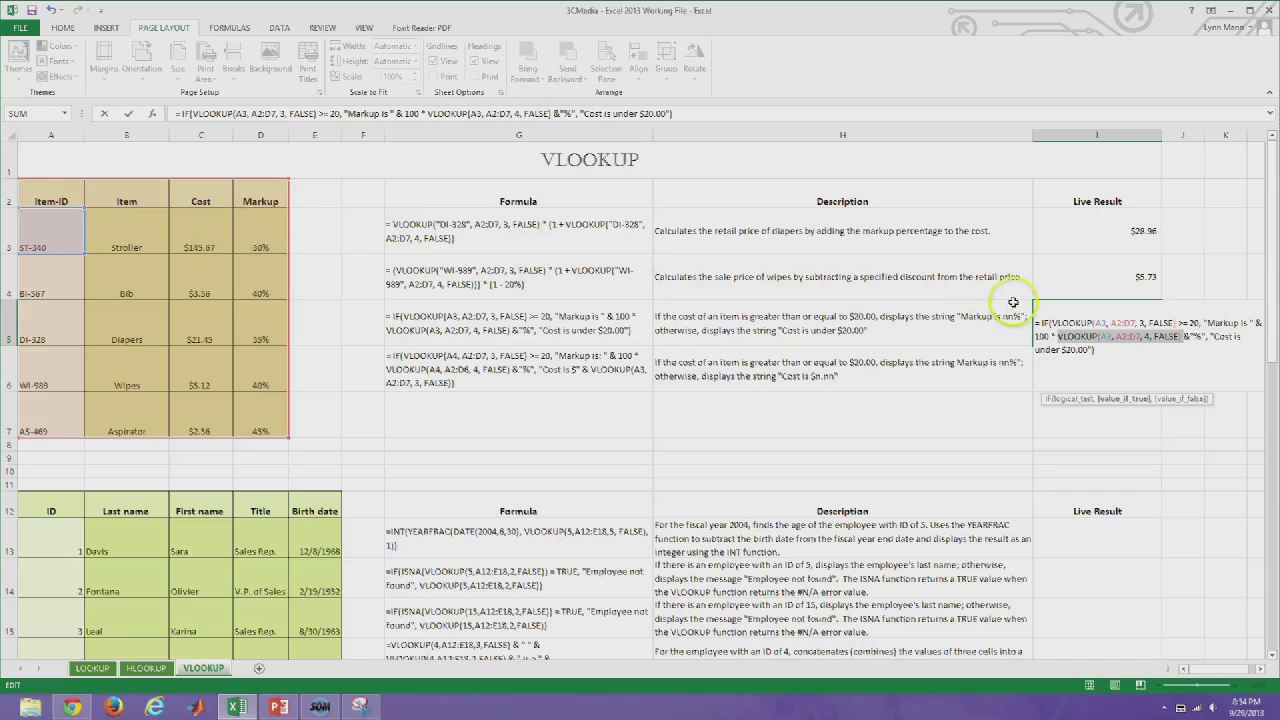
pyautogui.press('Return')
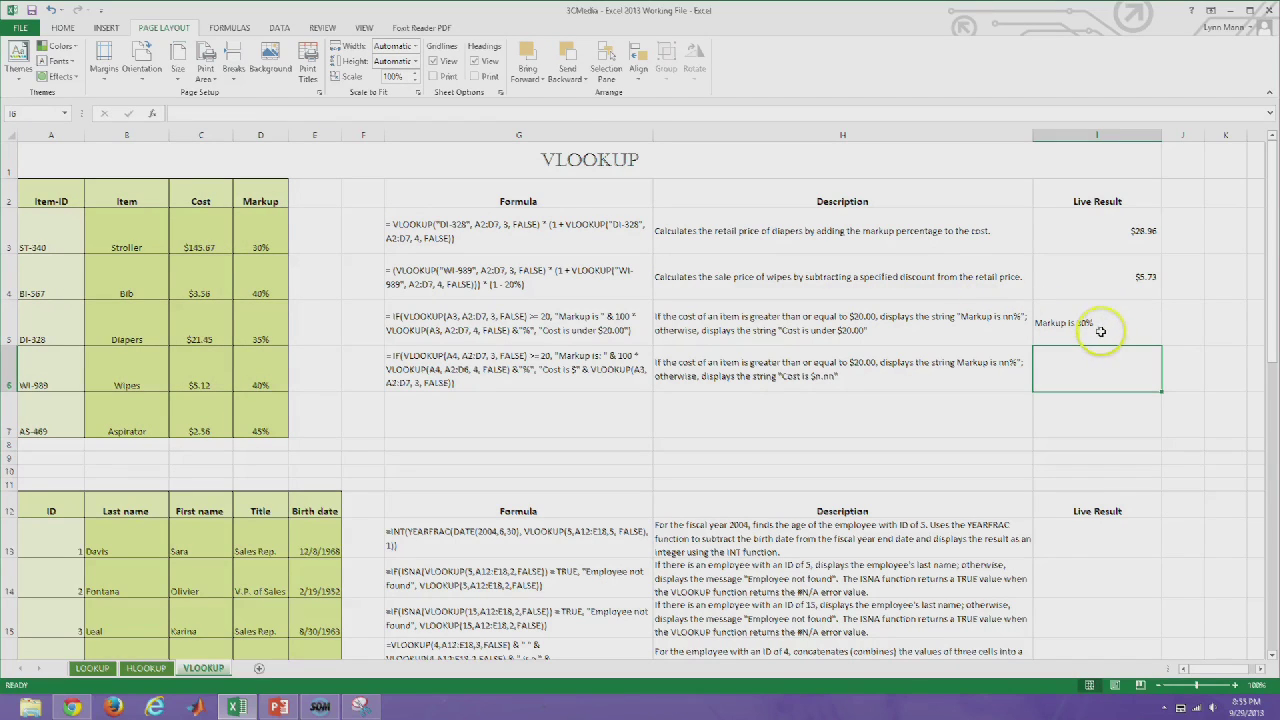
# Change the final lookup reference in G6's formula from A3 to A4
pyautogui.click(519, 380)
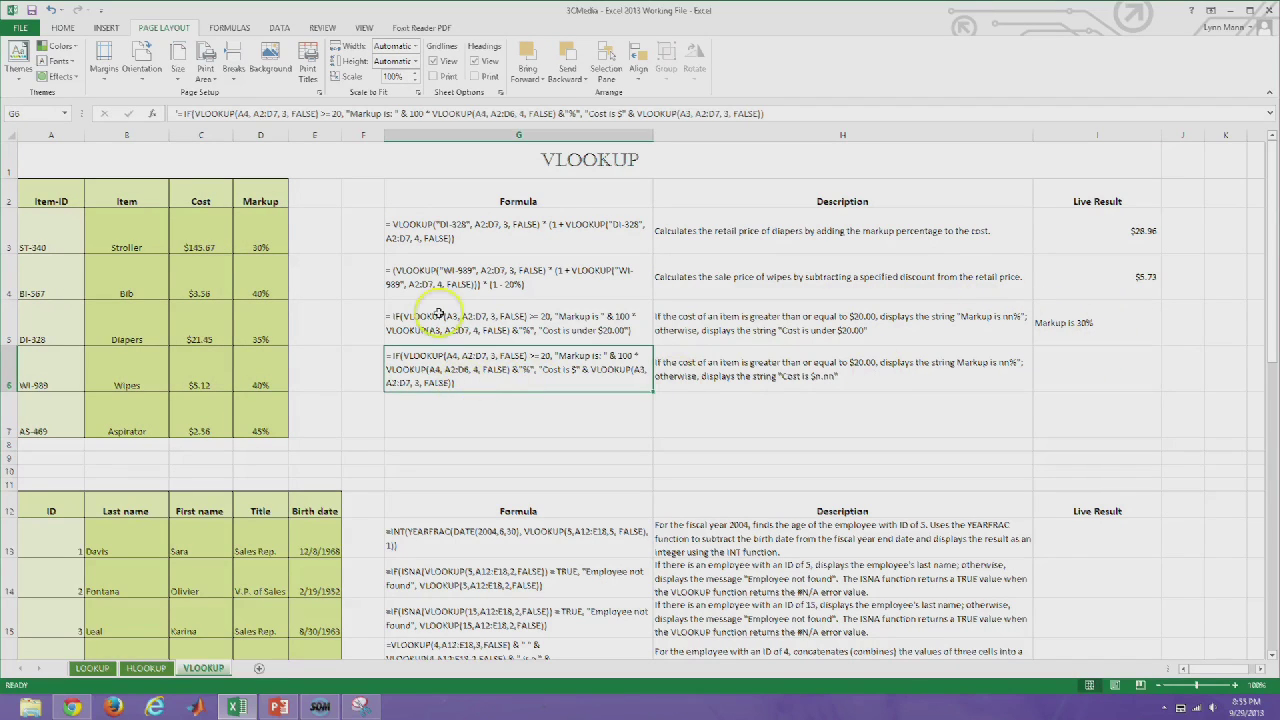
pyautogui.moveTo(760, 113); pyautogui.dragTo(507, 96)
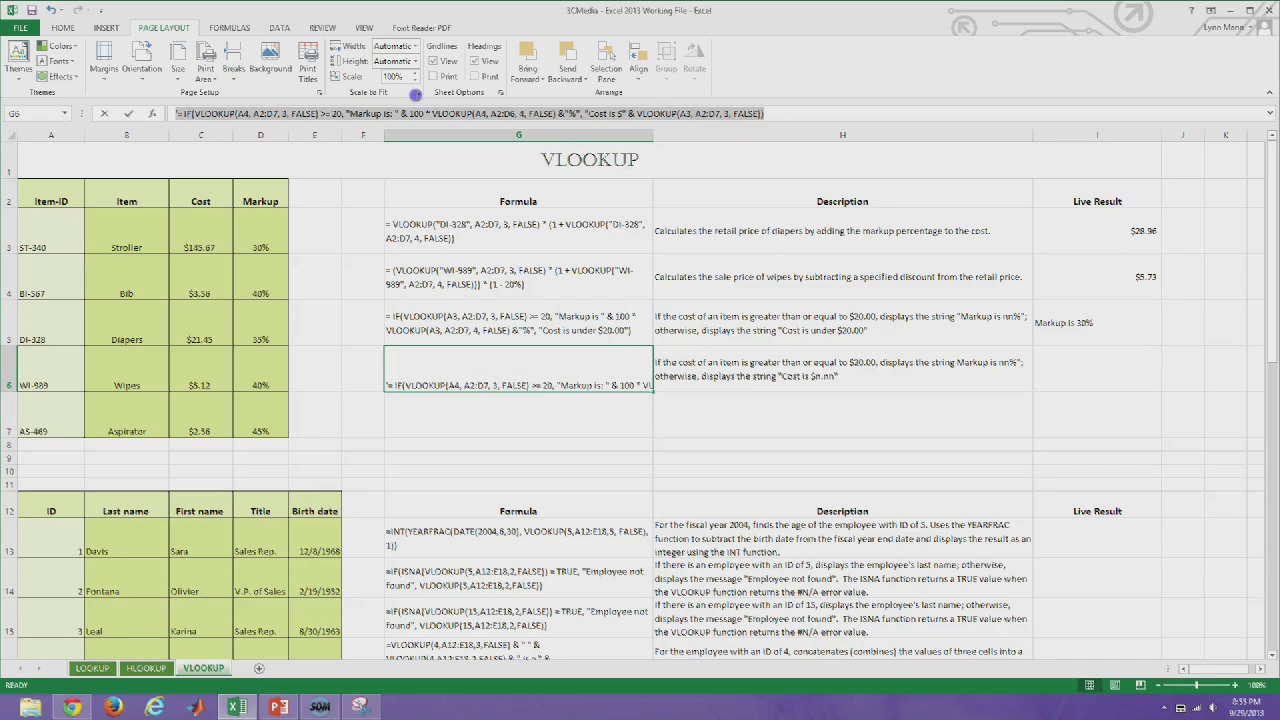
pyautogui.click(690, 113)
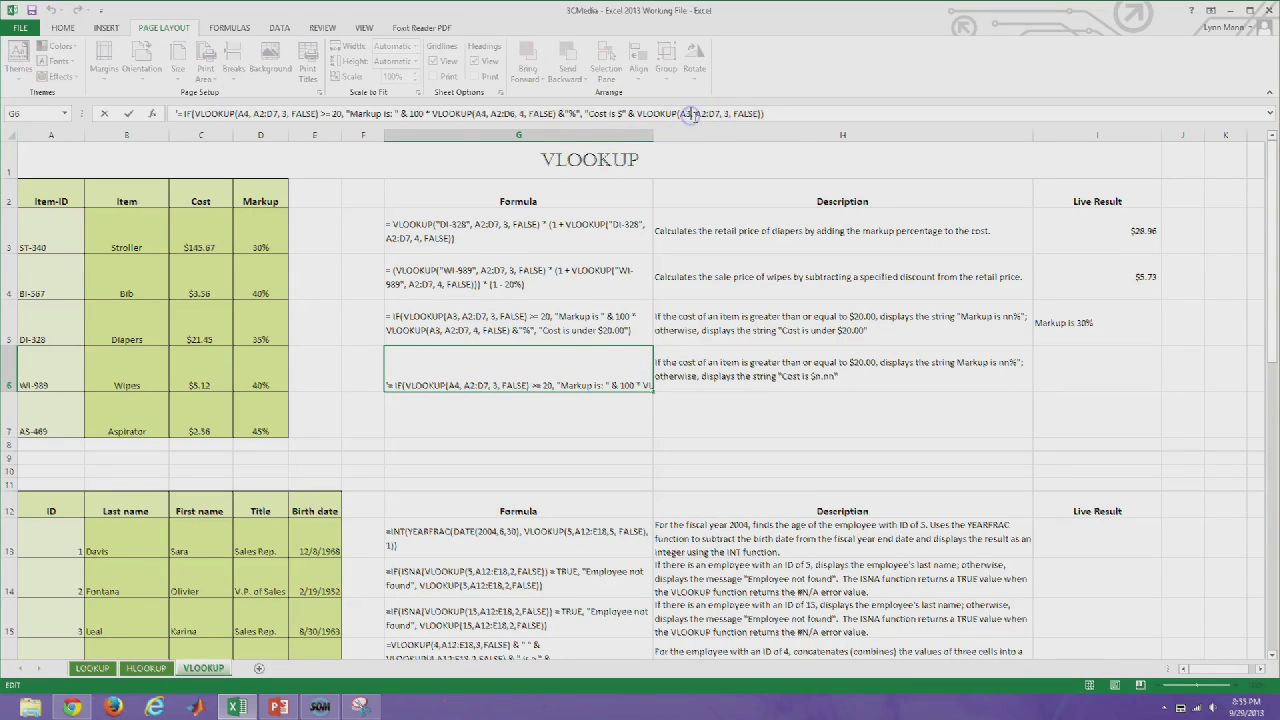
pyautogui.press('BackSpace')
pyautogui.write('4')
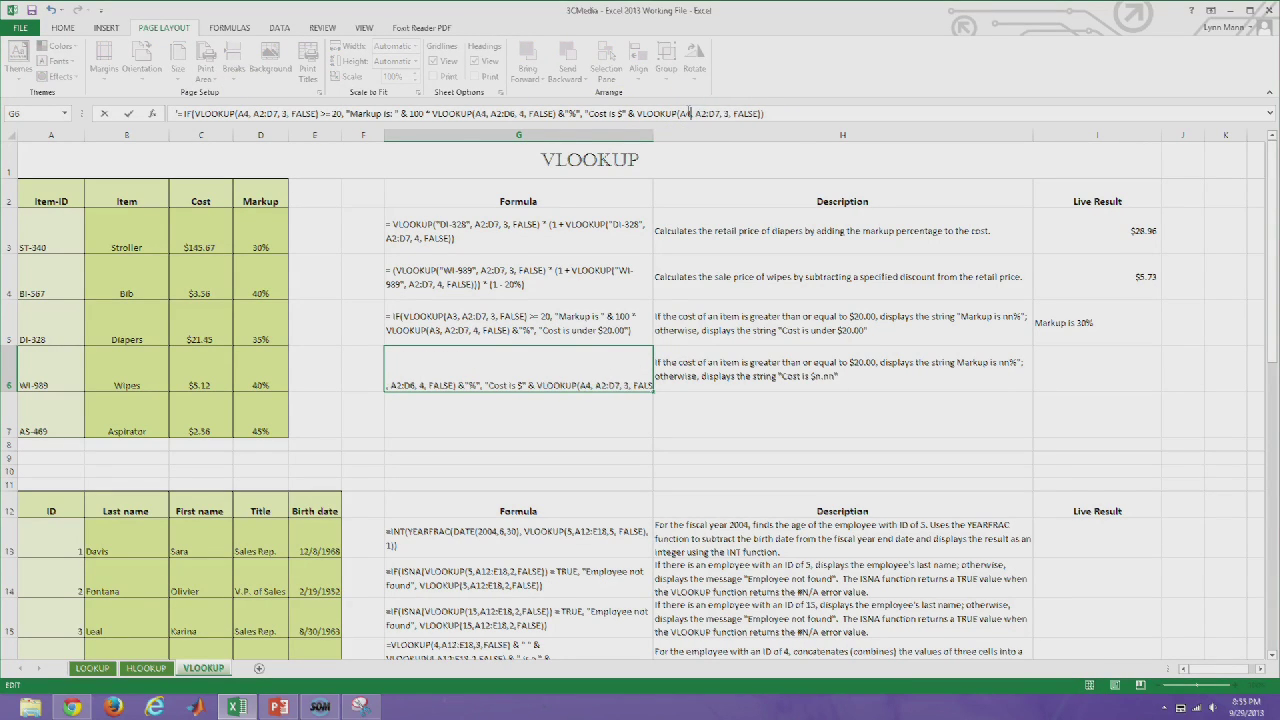
pyautogui.hotkey('ctrl', 'Return')
# Copy the corrected G6 formula text and paste it into I6
pyautogui.moveTo(790, 113); pyautogui.dragTo(180, 113)
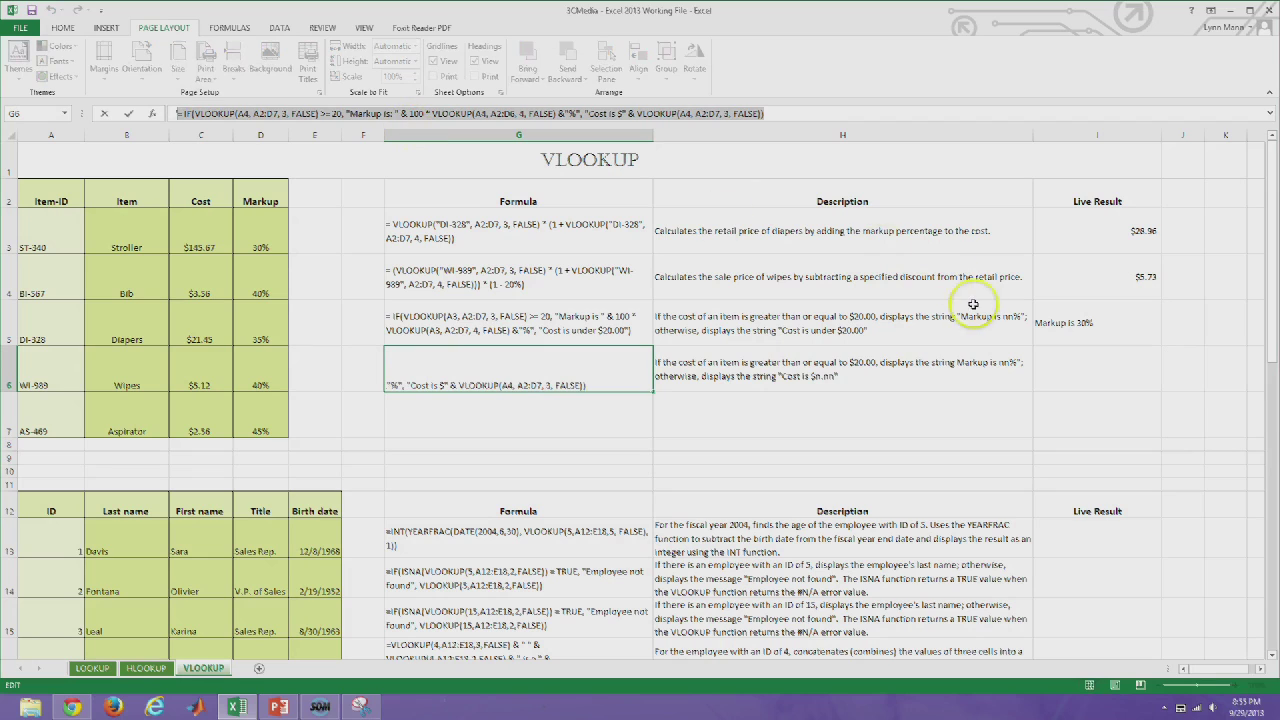
pyautogui.hotkey('ctrl', 'c')
pyautogui.press('Escape')
pyautogui.click(1068, 382)
pyautogui.hotkey('ctrl', 'v')
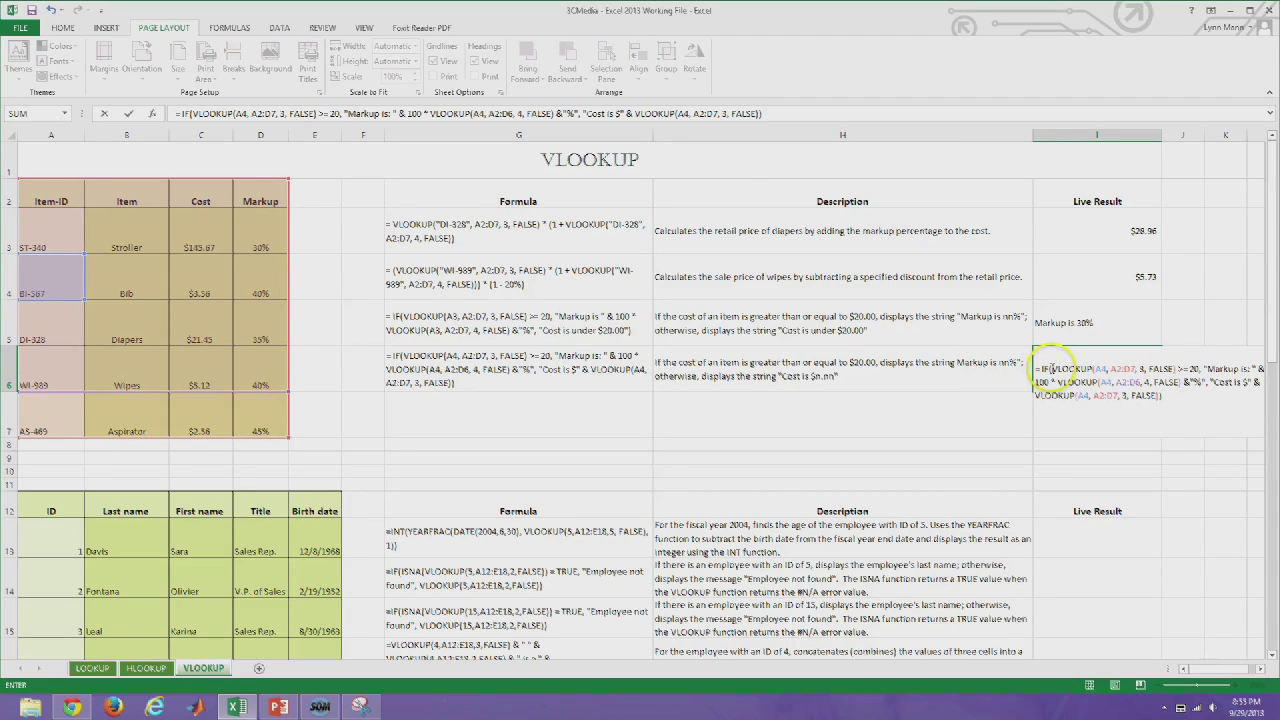
# Review I6's cost test, VLOOKUP(A4, A2:D7, 3, FALSE) and markup message, then commit it
pyautogui.moveTo(1051, 369); pyautogui.dragTo(1175, 394)
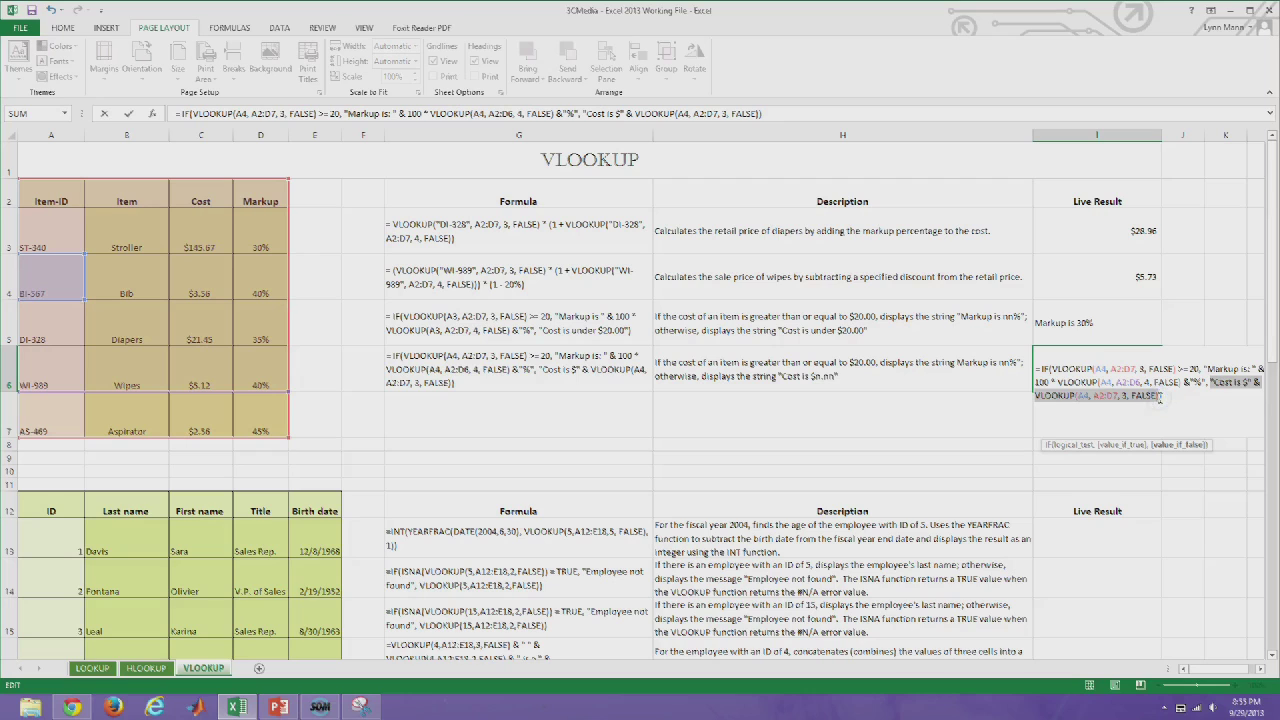
pyautogui.click(1179, 453)
pyautogui.moveTo(1052, 369); pyautogui.dragTo(1152, 370)
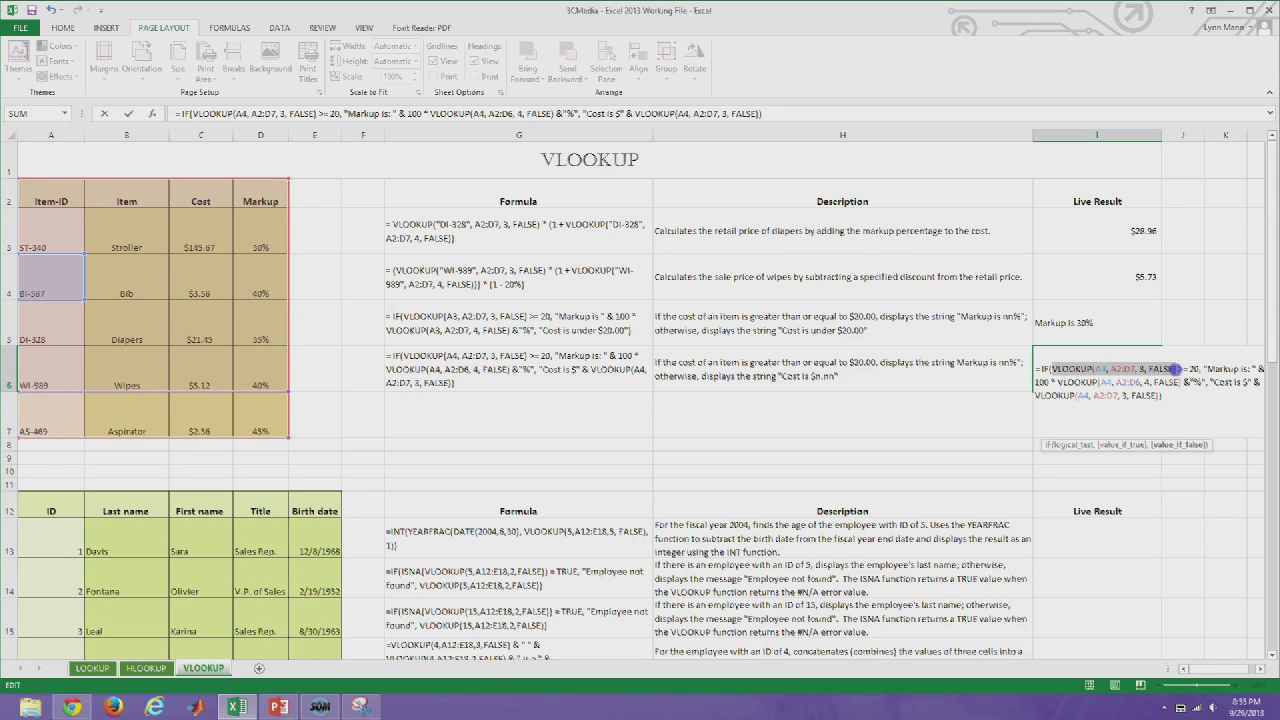
pyautogui.moveTo(1176, 369); pyautogui.dragTo(1177, 369)
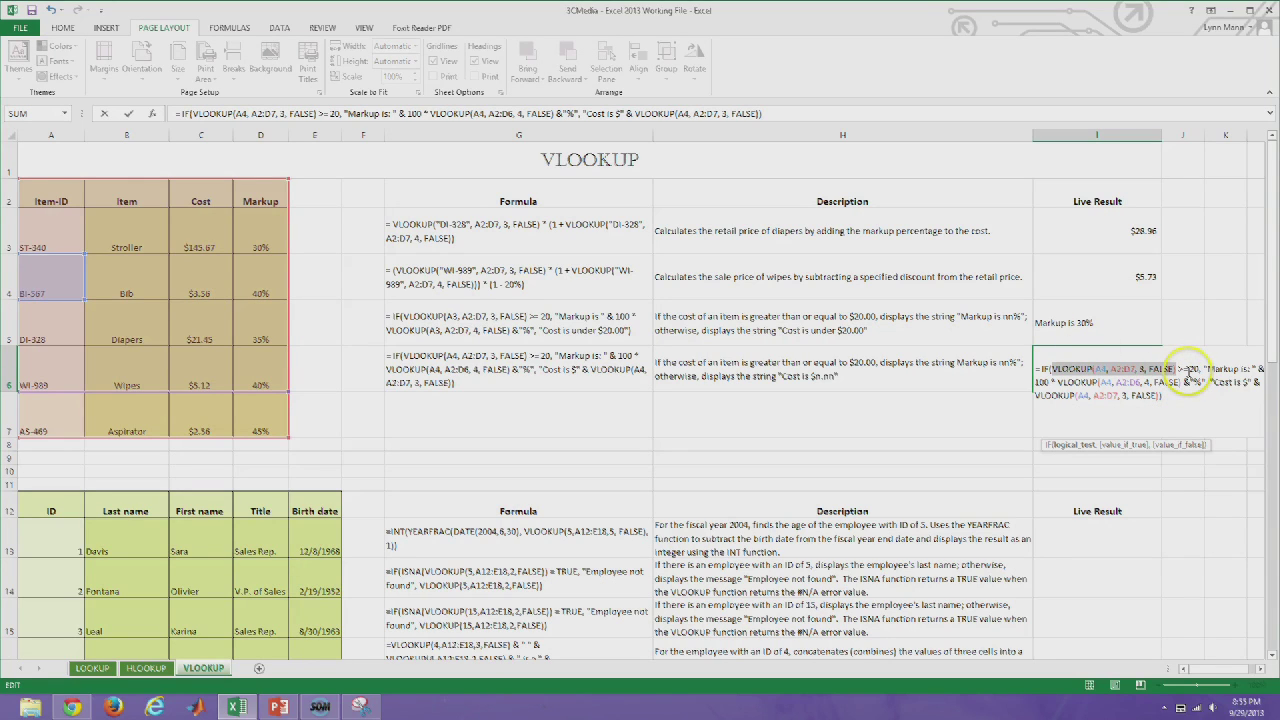
pyautogui.moveTo(1206, 368); pyautogui.dragTo(1187, 382)
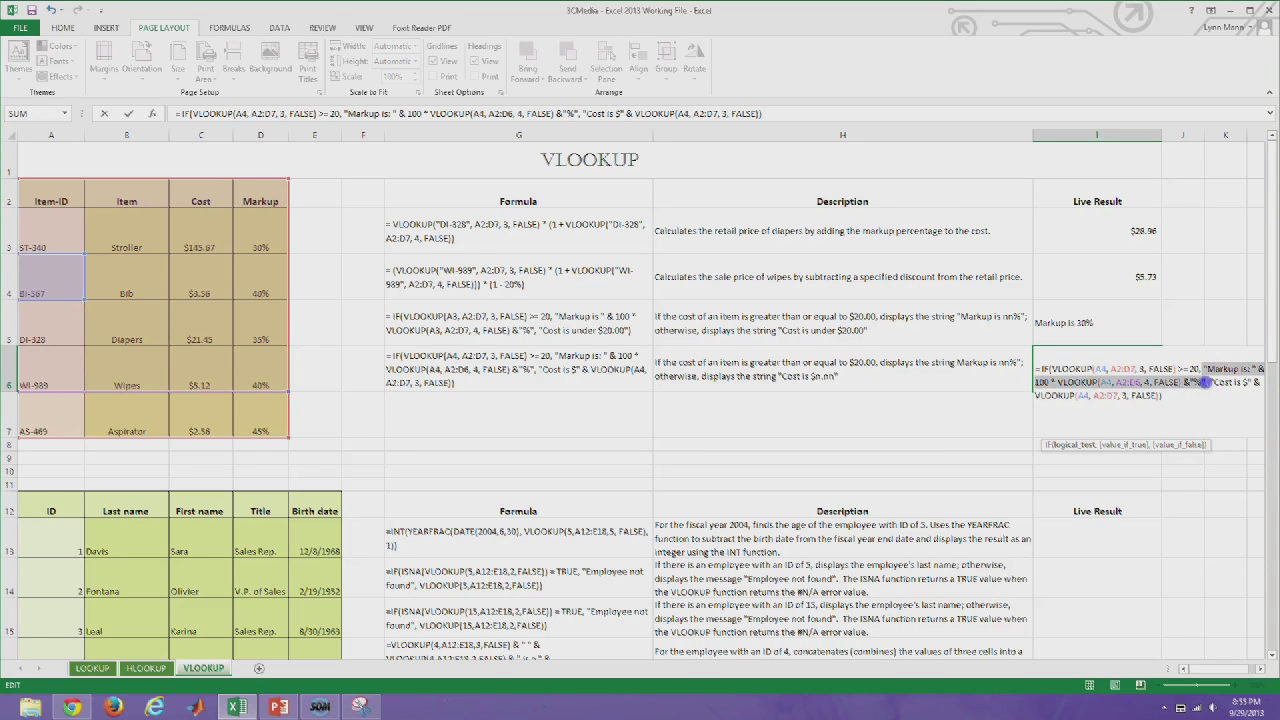
pyautogui.moveTo(1206, 382); pyautogui.dragTo(1204, 383)
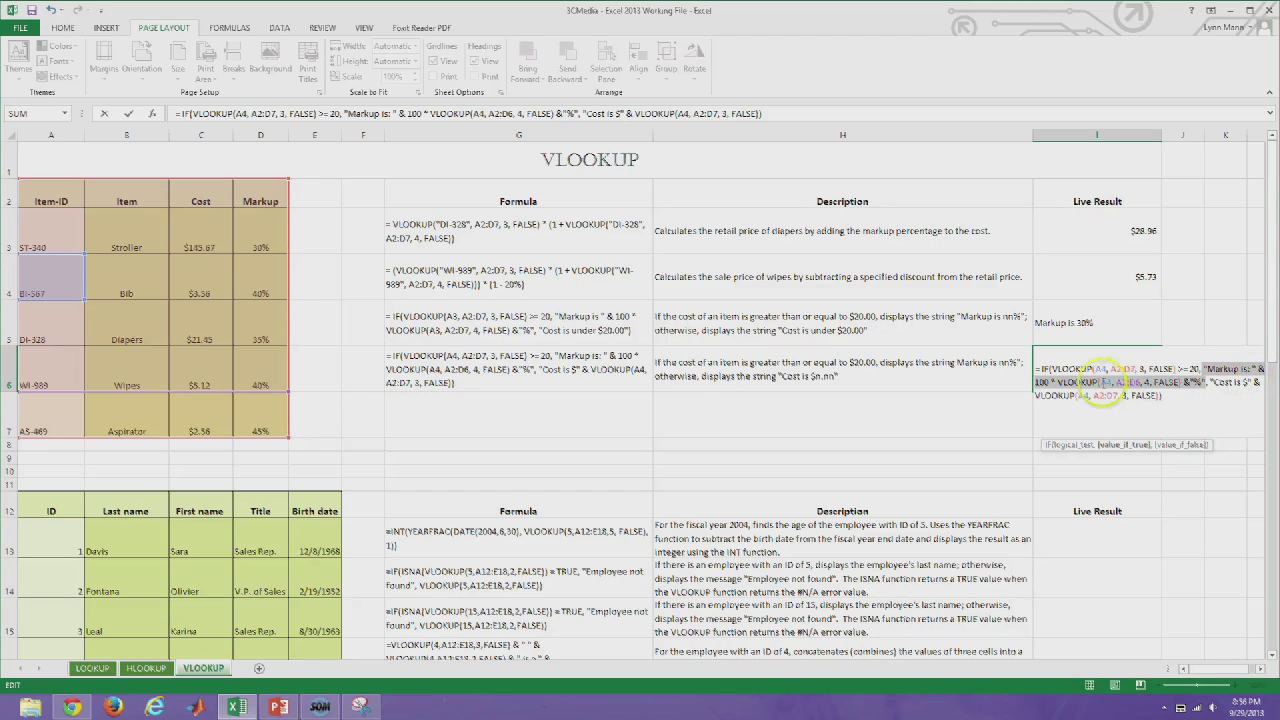
pyautogui.click(1066, 382)
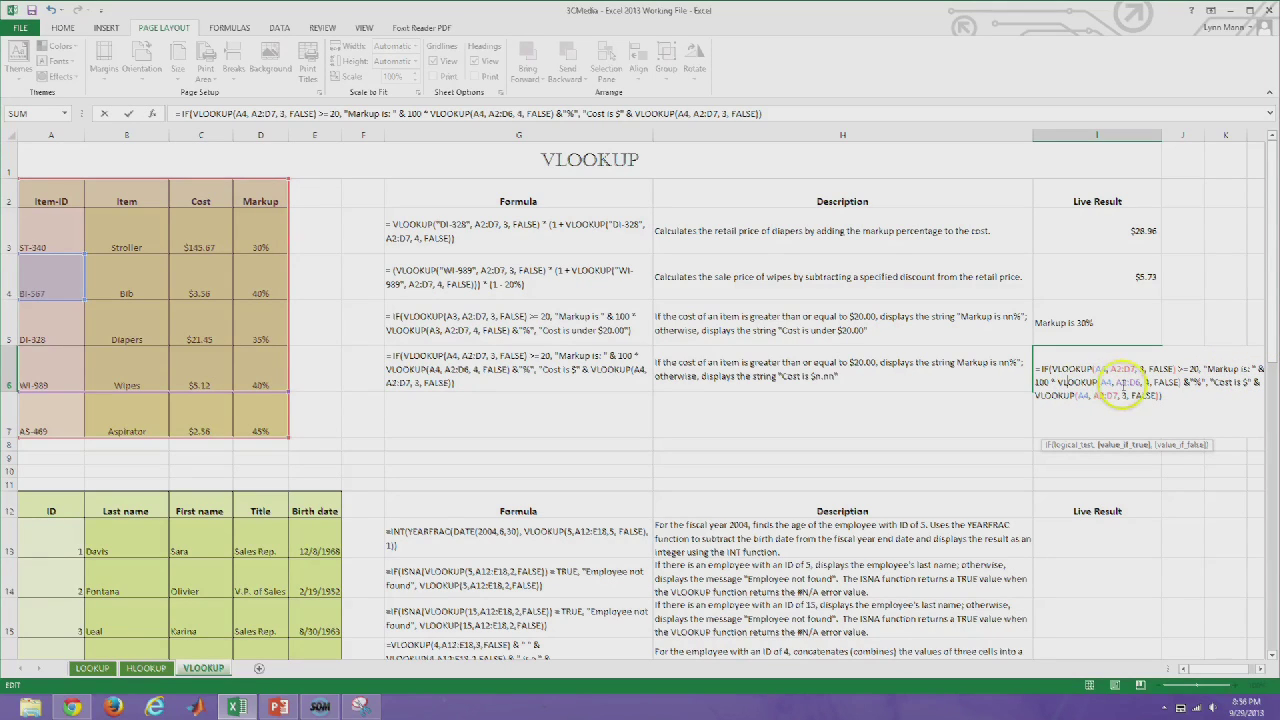
pyautogui.click(1147, 383)
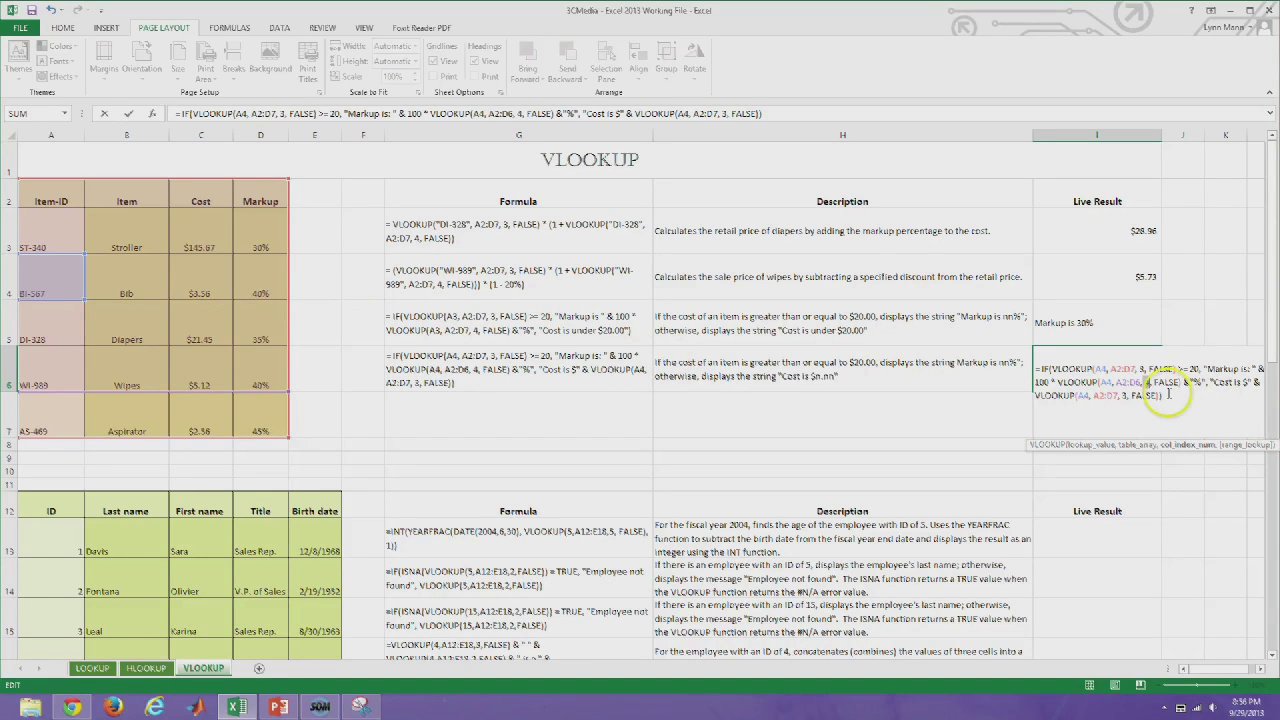
pyautogui.press('Return')
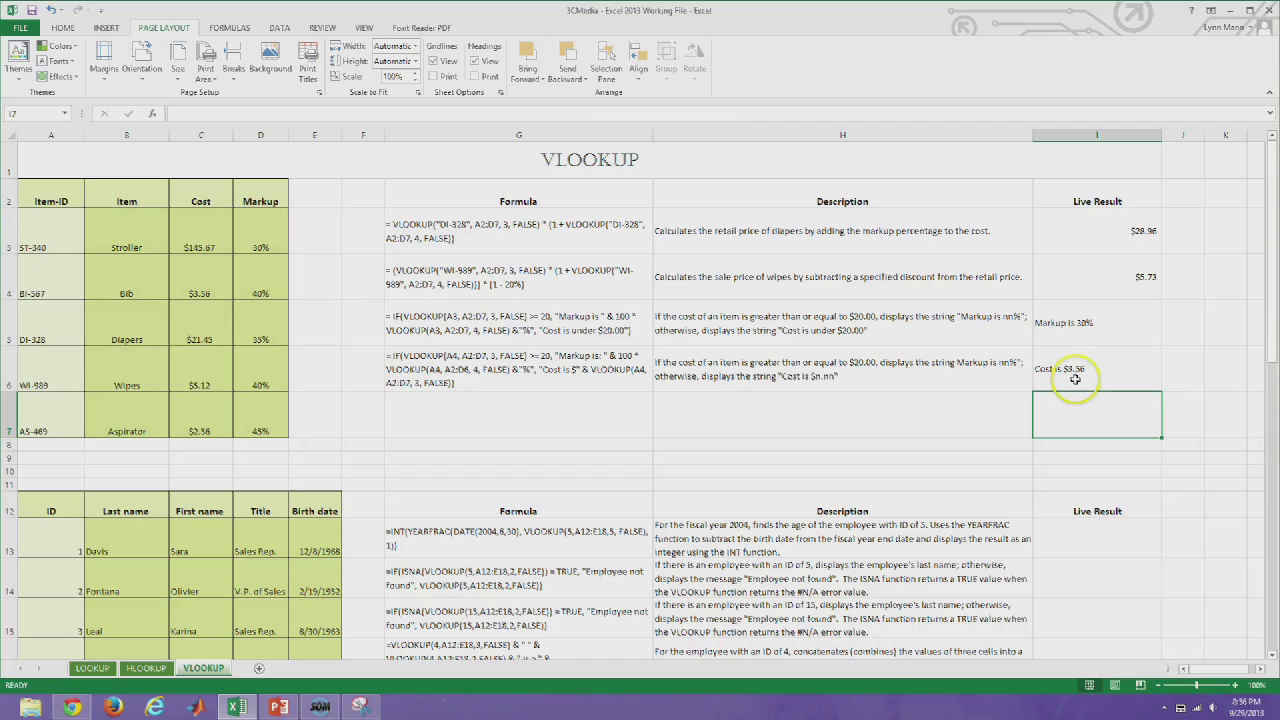
# Check the Bib's cost in C4 and scroll down to the Density/Viscosity/Temperature table
pyautogui.click(203, 292)
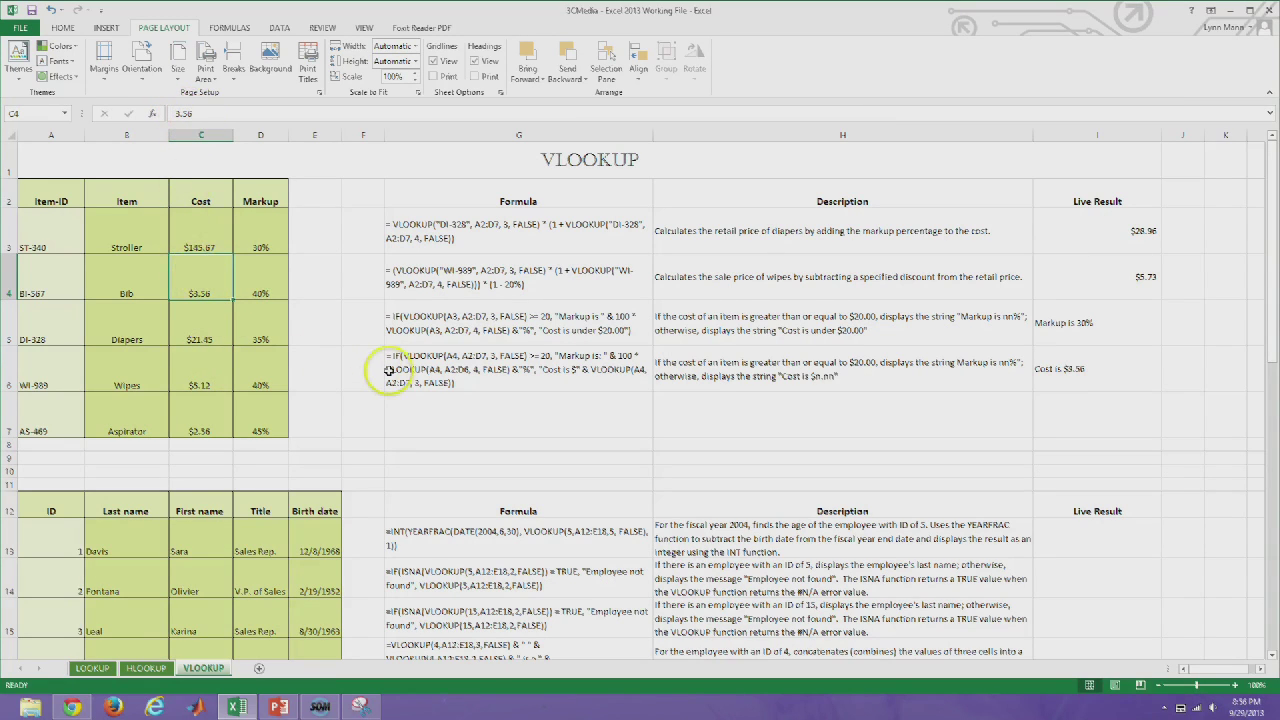
pyautogui.scroll(-2, 388, 370)
pyautogui.scroll(-1, 388, 370)
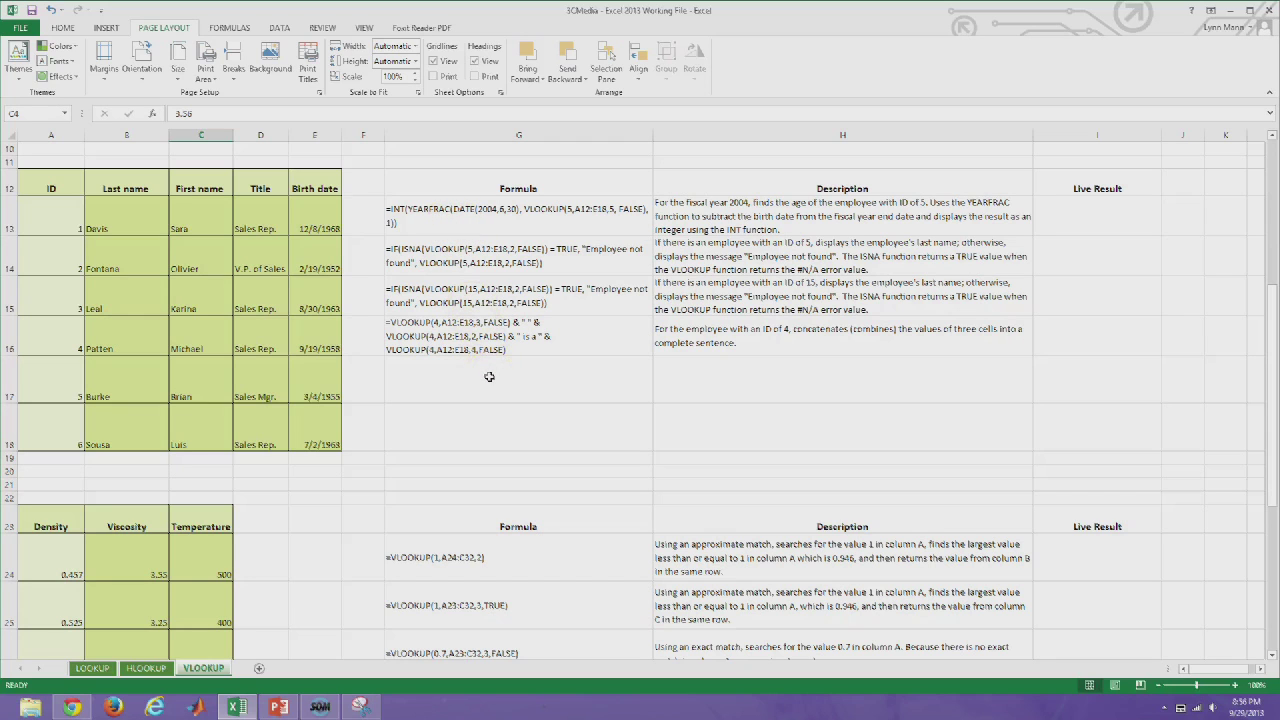
pyautogui.scroll(-3, 491, 375)
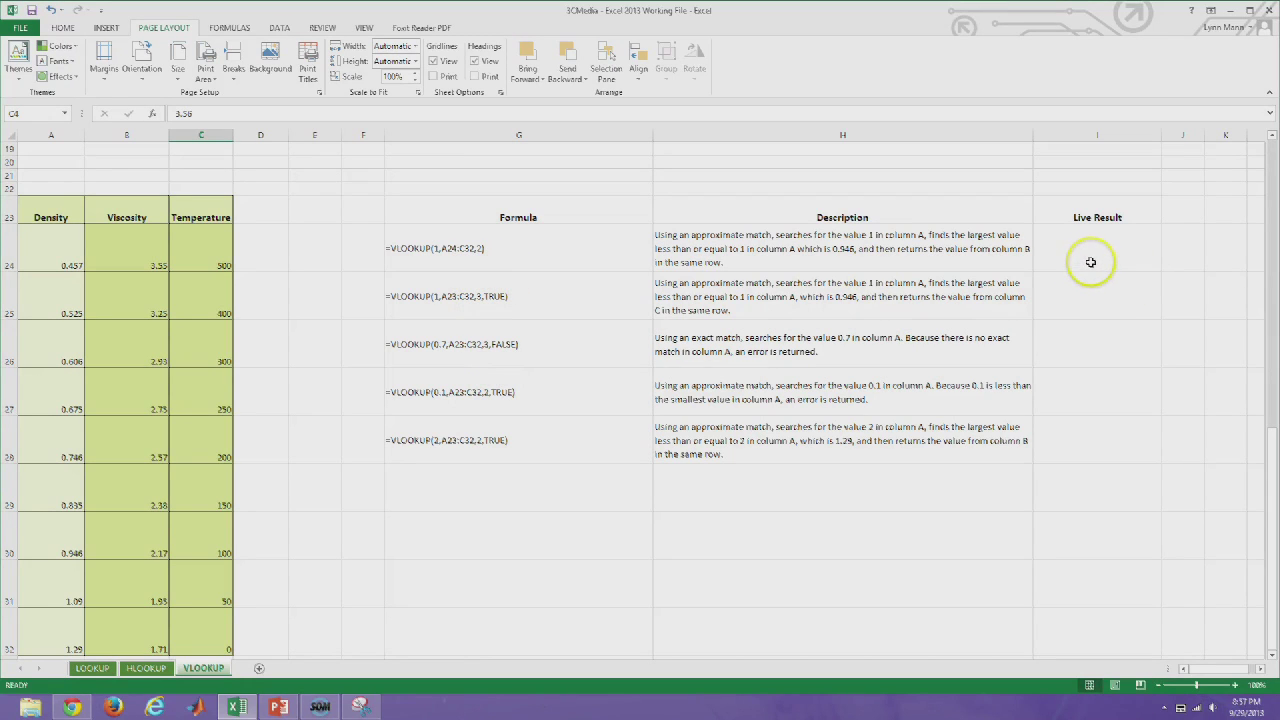
# Enter =vlookup(1,A23:C32,2) in I24 so it returns 2.17
pyautogui.click(1091, 262)
pyautogui.write('=')
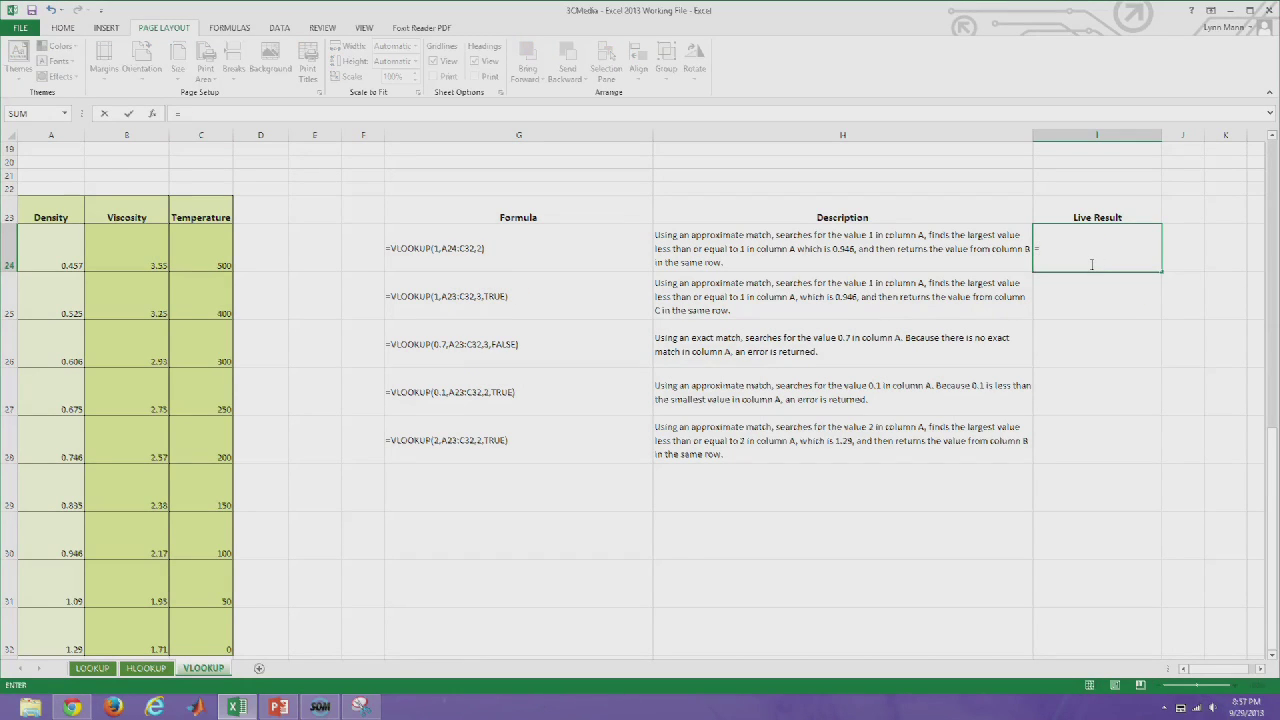
pyautogui.write('vlooku')
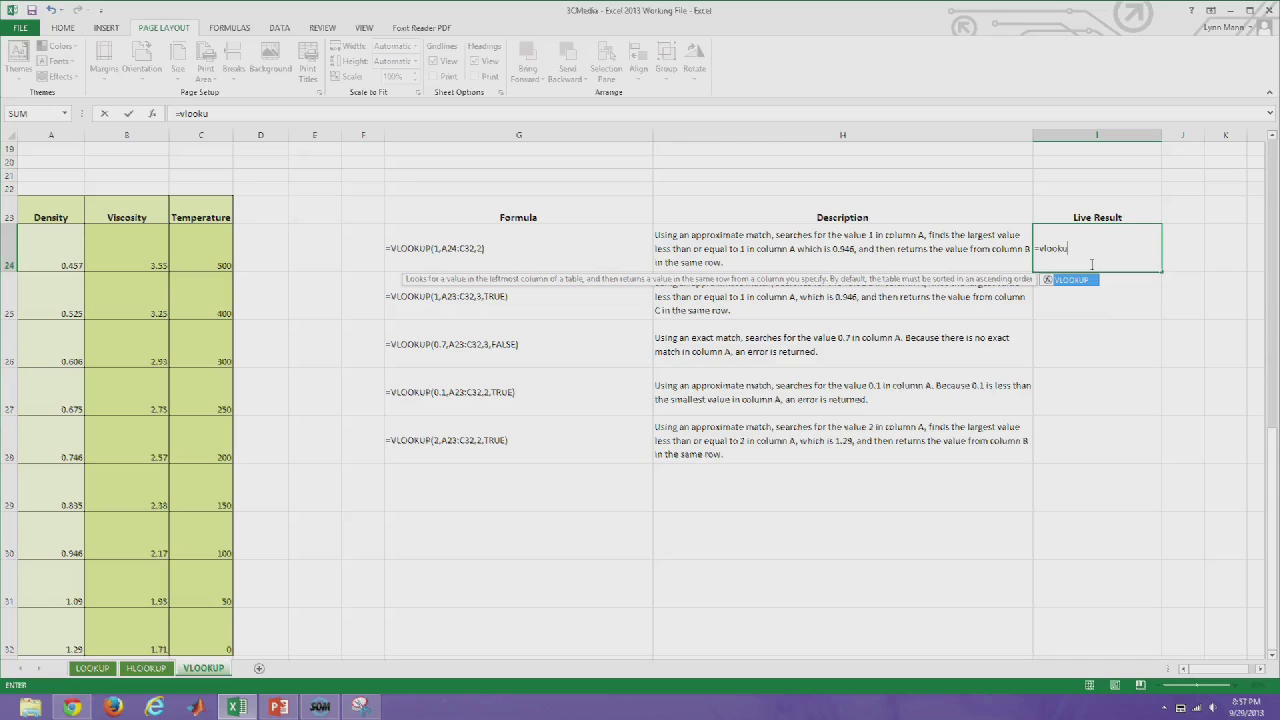
pyautogui.write('p(1,')
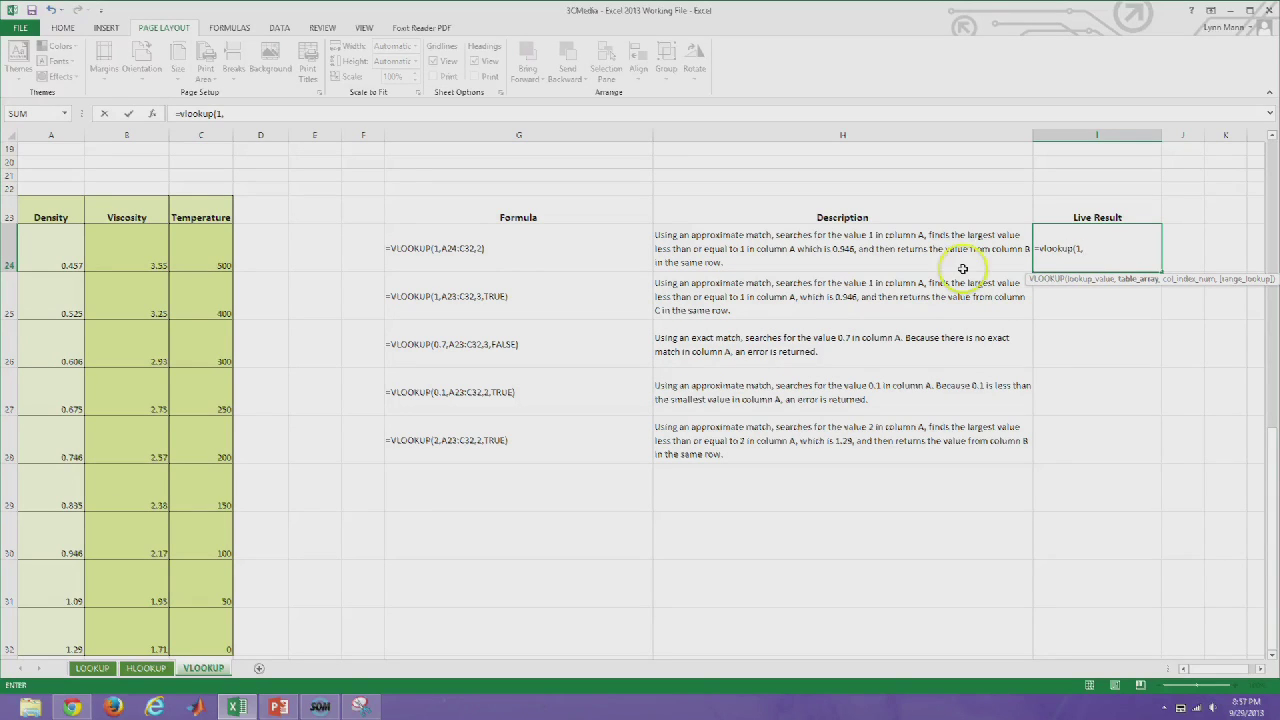
pyautogui.moveTo(37, 207); pyautogui.dragTo(194, 568)
pyautogui.scroll(1, 245, 515)
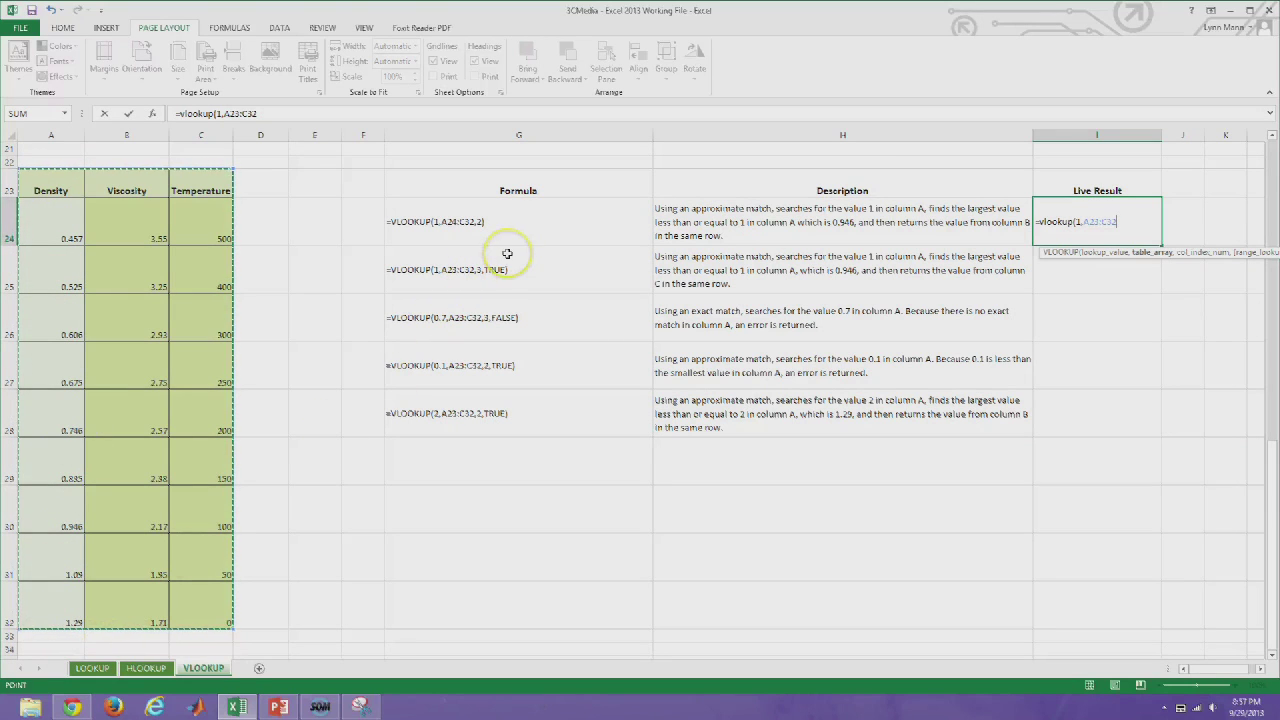
pyautogui.write(',')
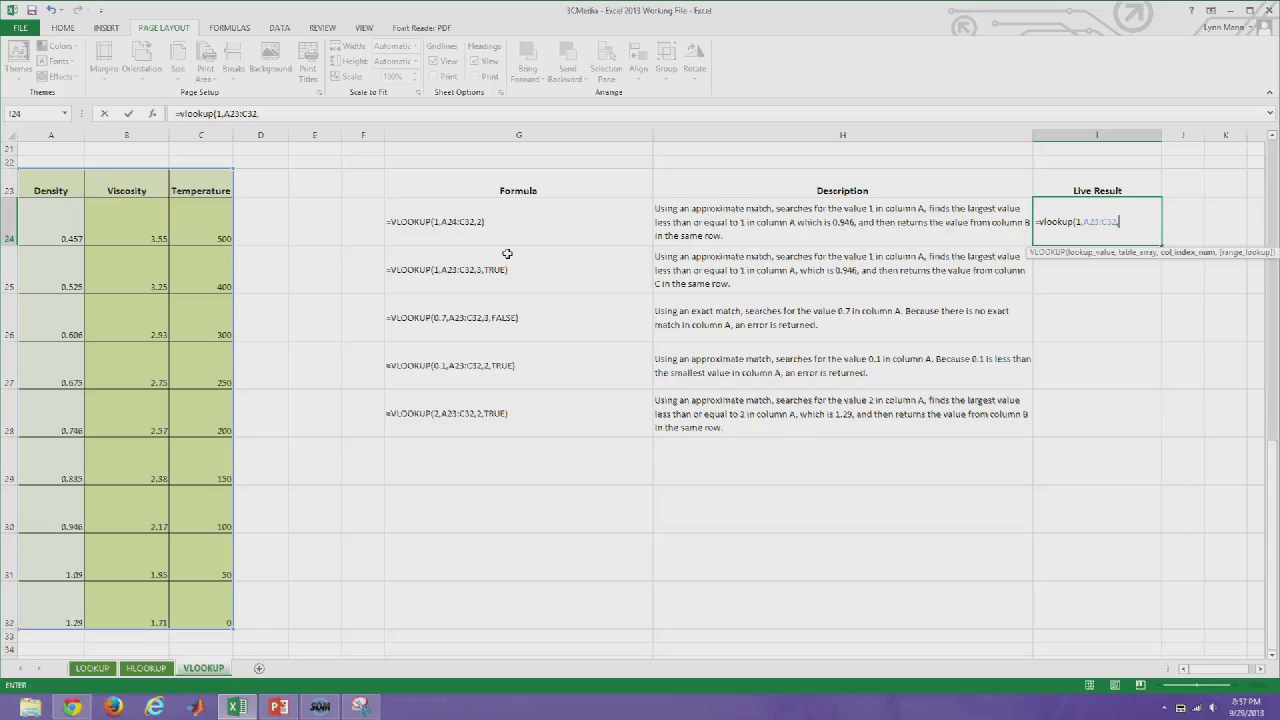
pyautogui.write('2')
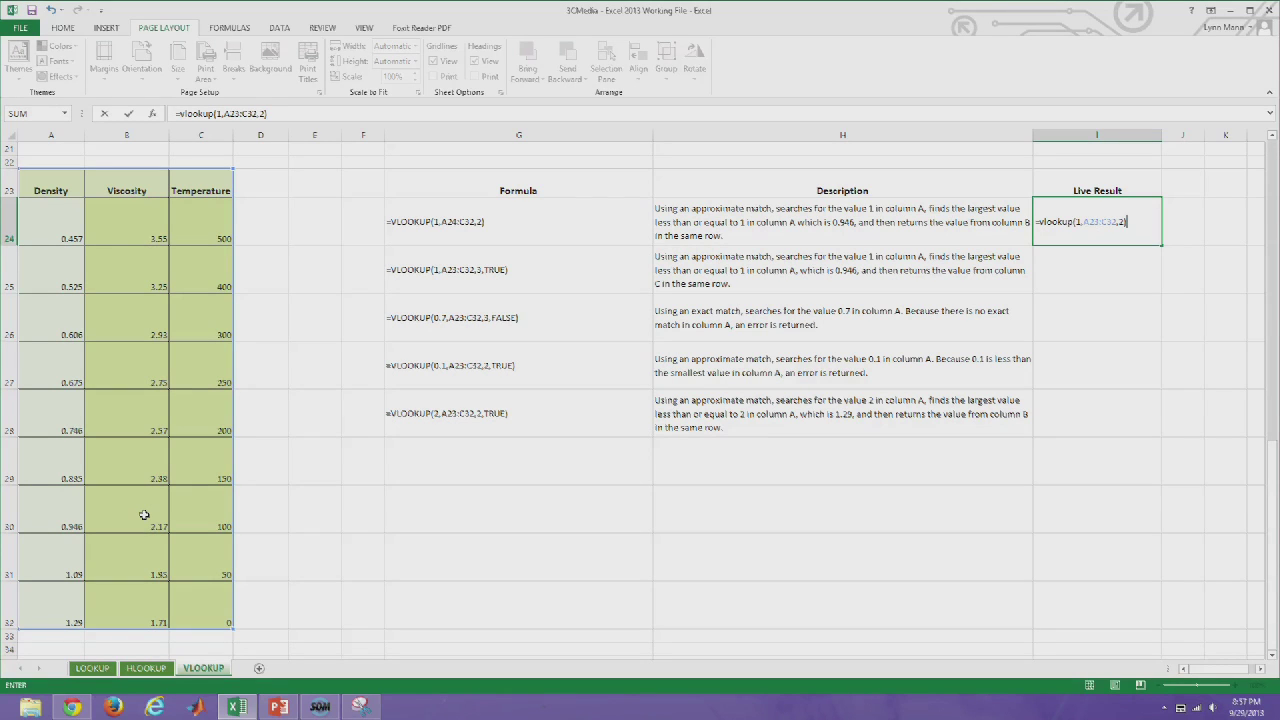
pyautogui.press('Return')
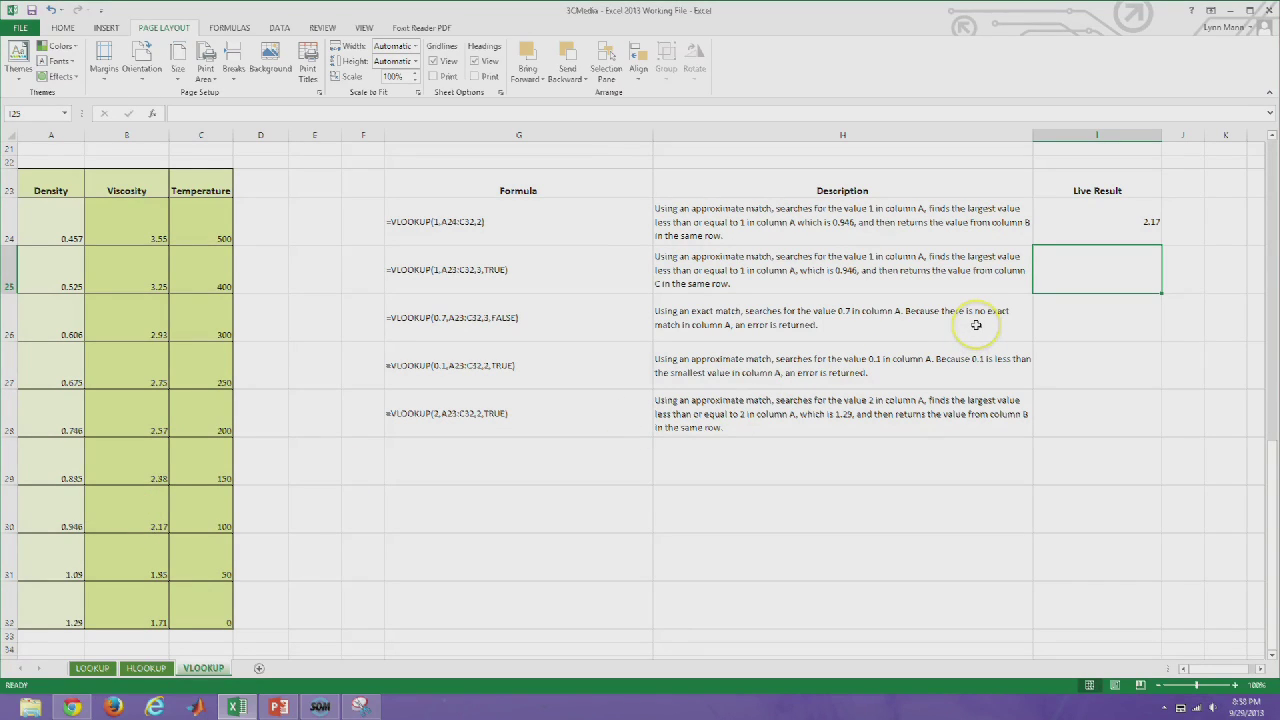
pyautogui.write('=vlookup(')
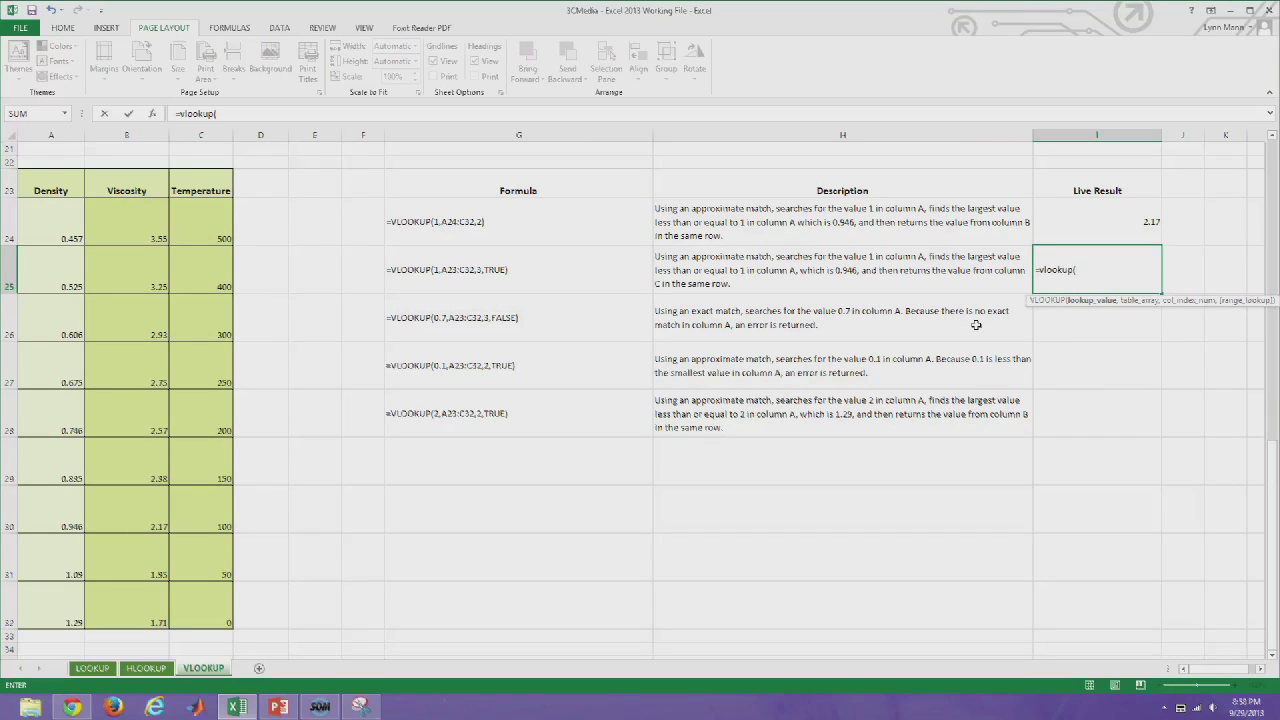
pyautogui.write('1,')
# Complete I25 as =vlookup(1,A23:C32,3,true), returning the temperature 100
pyautogui.moveTo(37, 203); pyautogui.dragTo(212, 622)
pyautogui.write(',')
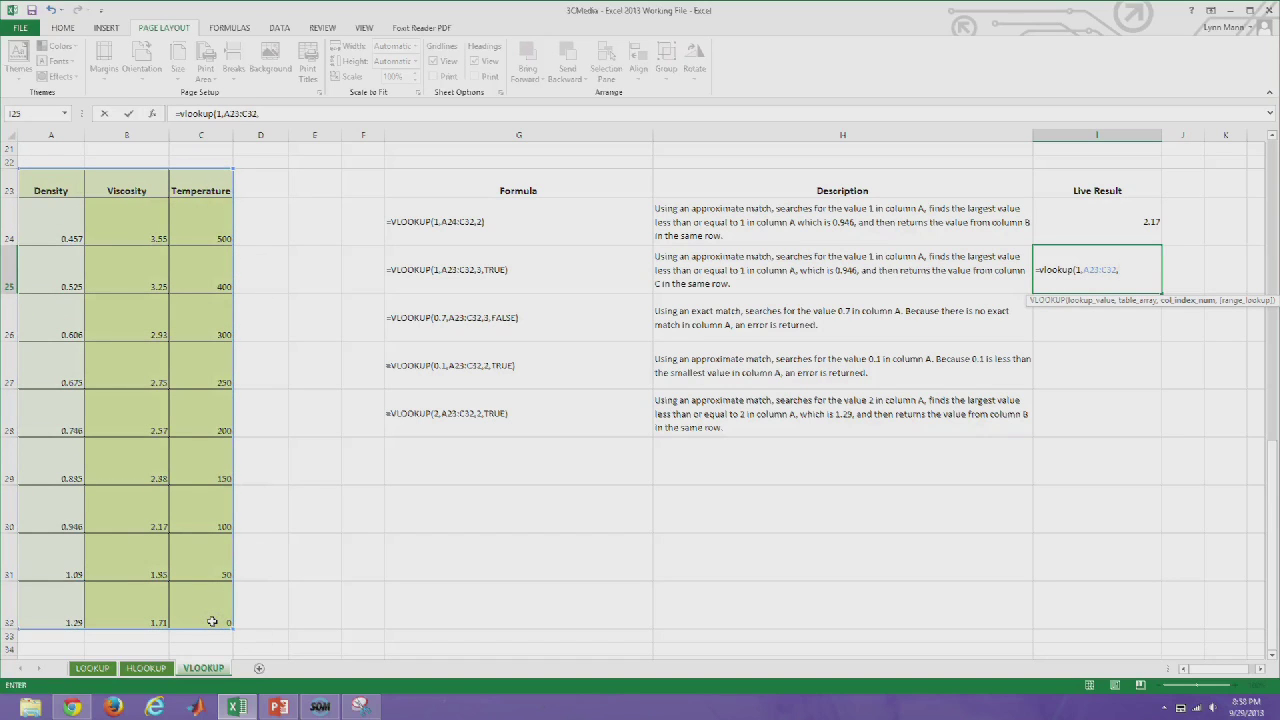
pyautogui.write('3,true')
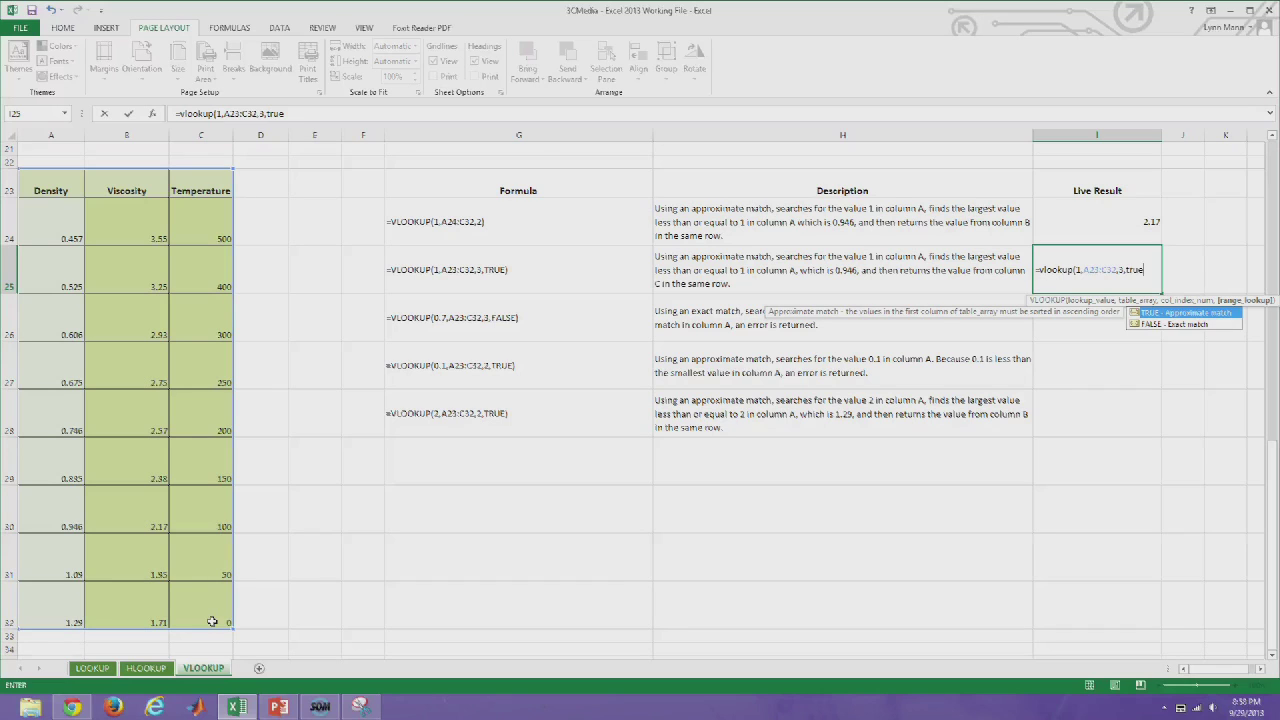
pyautogui.write(')')
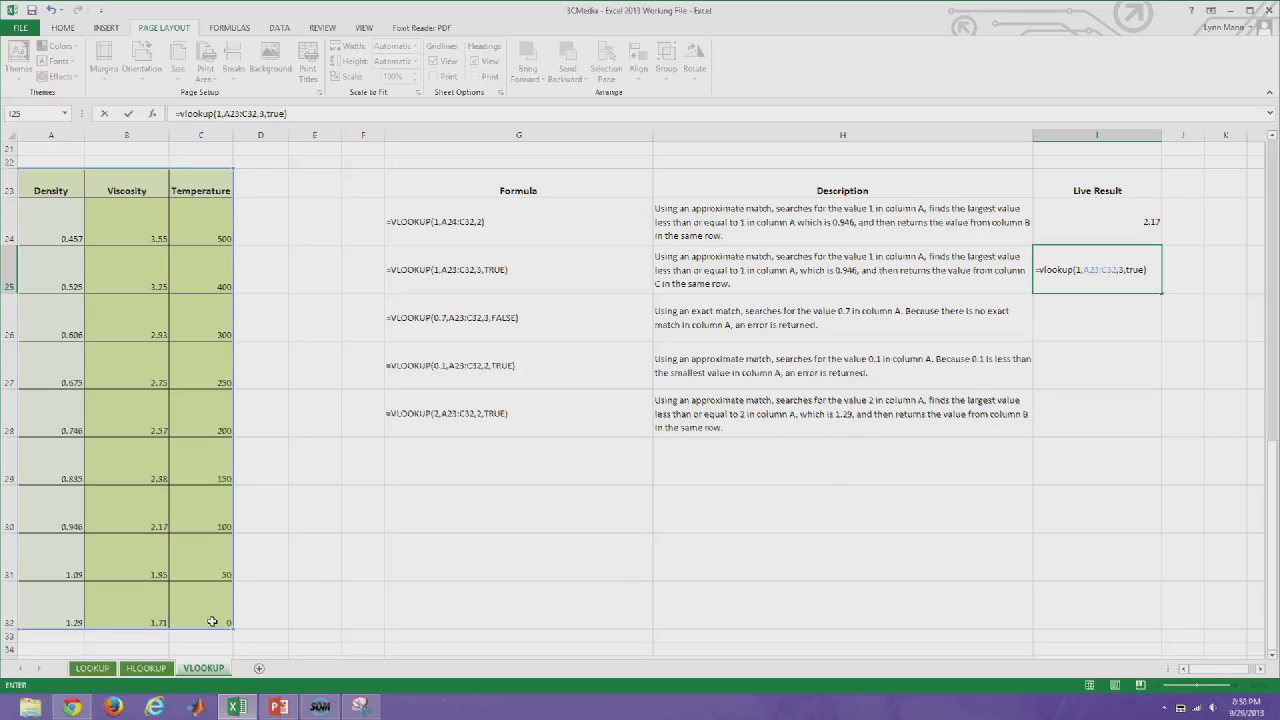
pyautogui.press('Return')
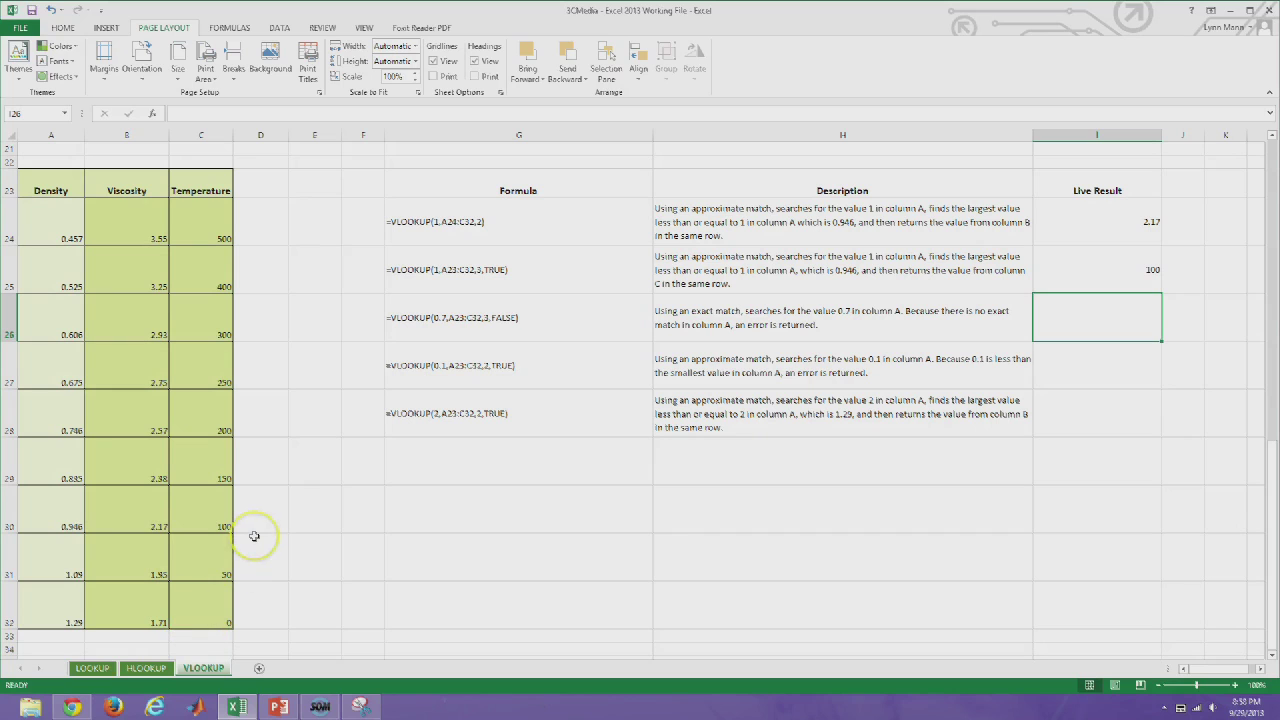
# Enter =vlookup(0.7,A23:C32,3,false) in I26, giving #N/A since 0.7 has no exact match
pyautogui.write('=vlookup(')
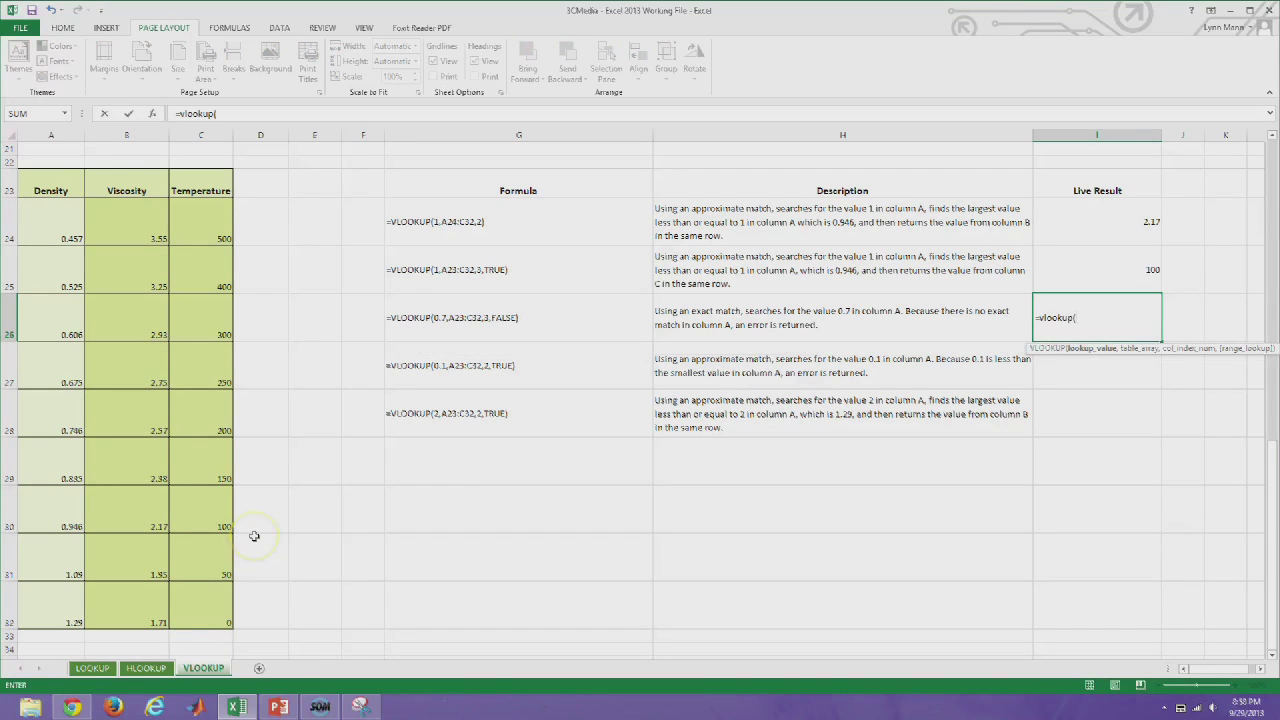
pyautogui.write('0')
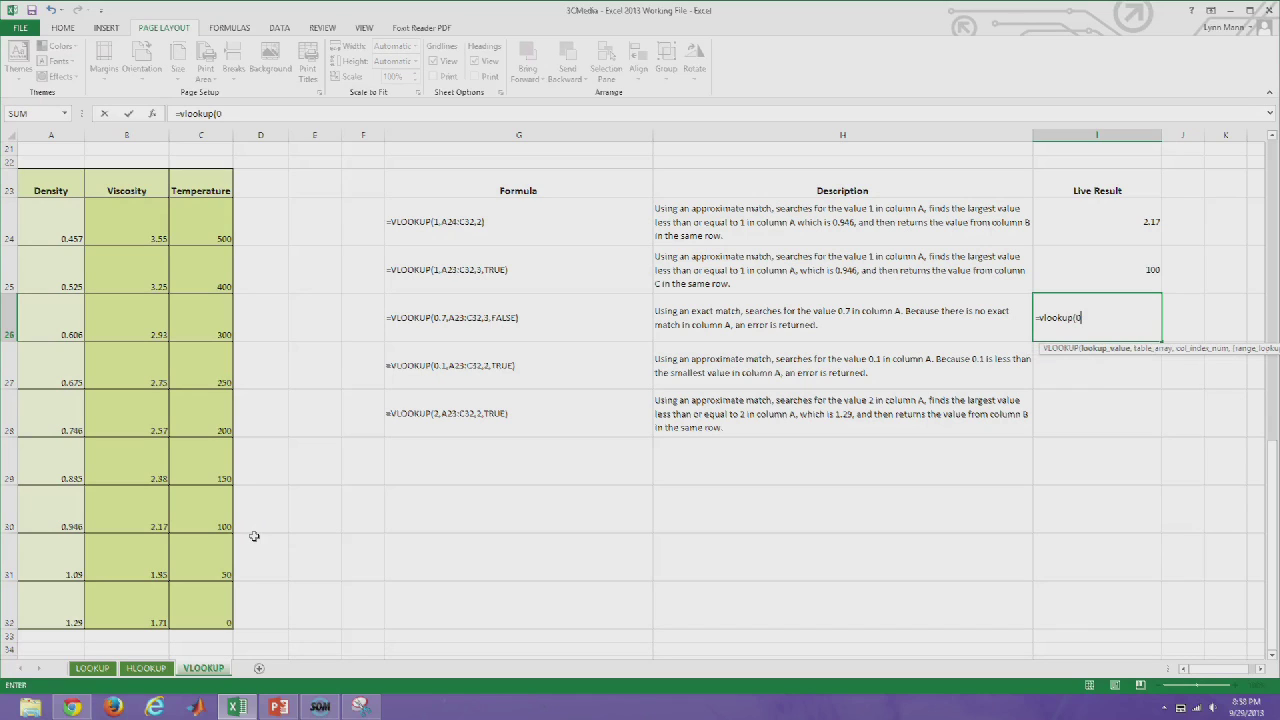
pyautogui.write('.7,')
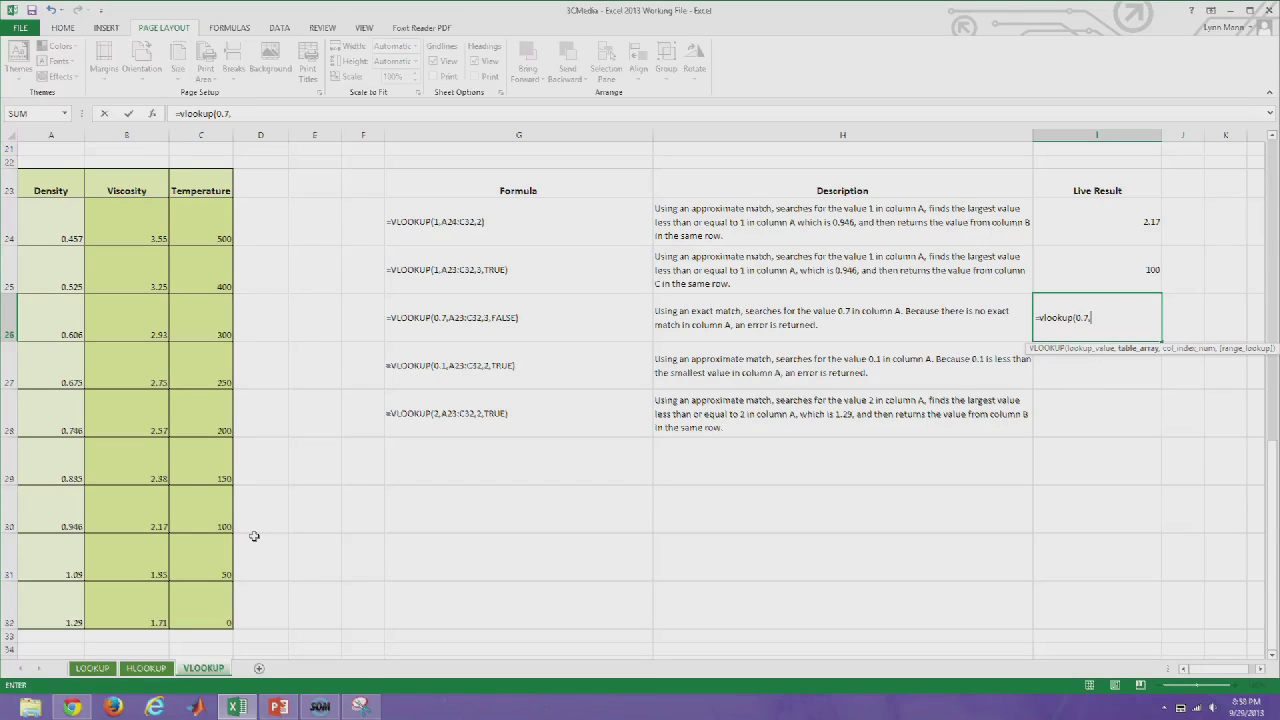
pyautogui.moveTo(45, 192); pyautogui.dragTo(209, 618)
pyautogui.write(',3')
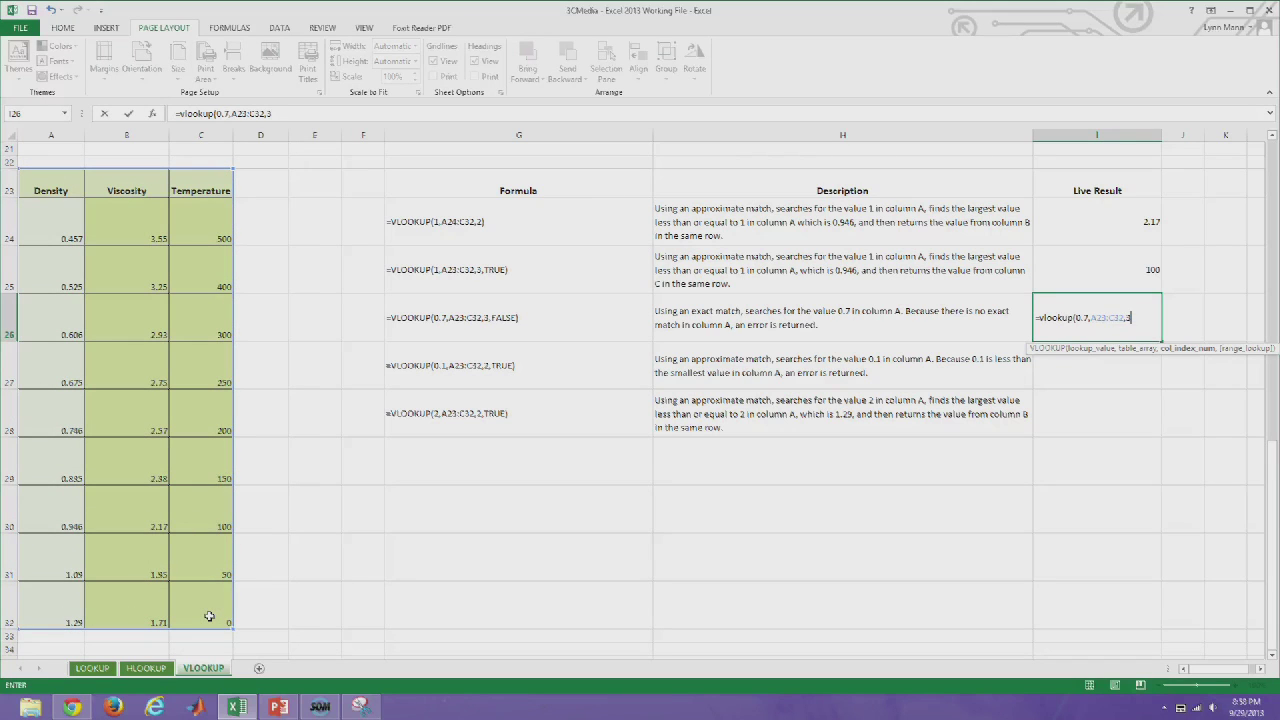
pyautogui.write(',')
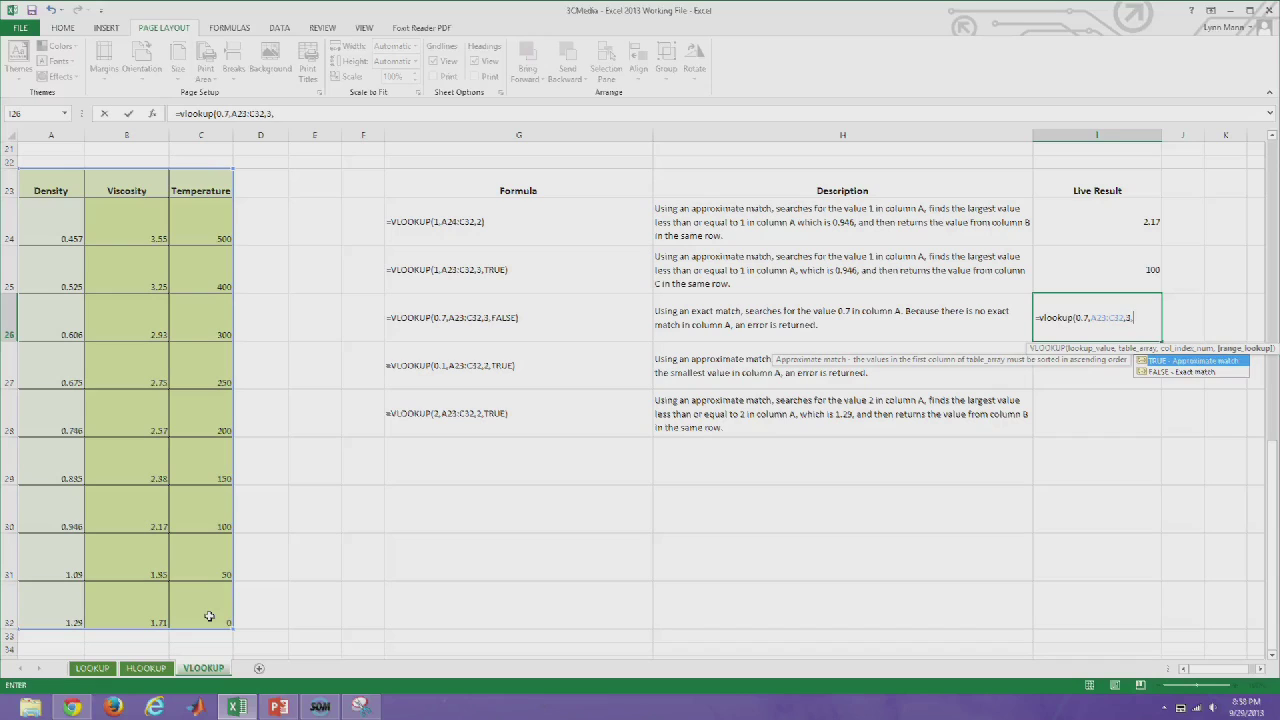
pyautogui.write('false)')
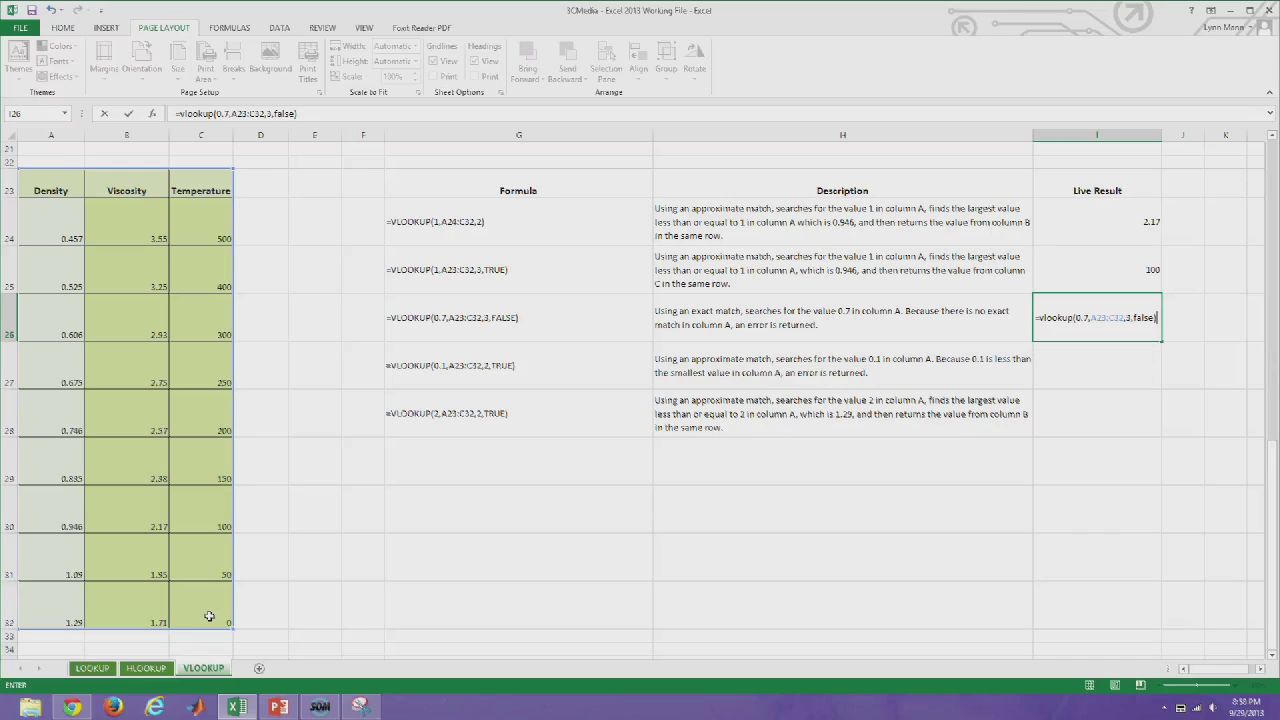
pyautogui.press('Return')
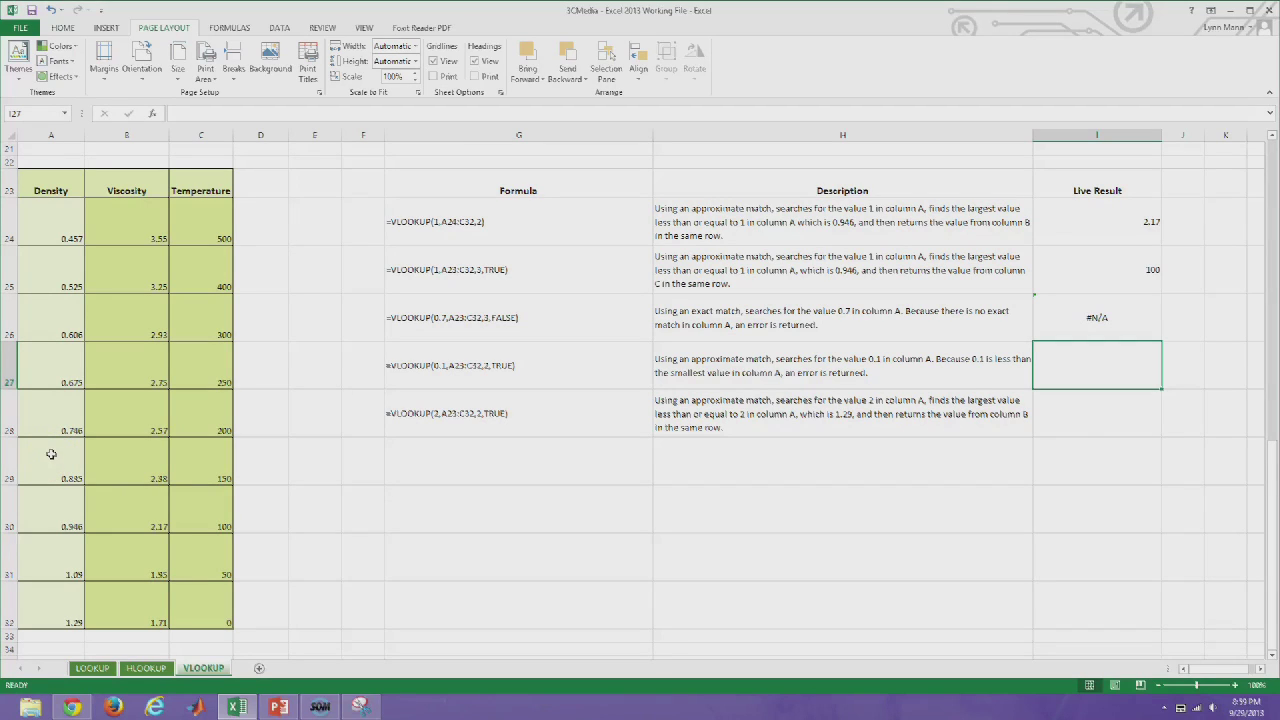
# Enter =vlookup(0.1,A23:C32,2,true) in I27 as an approximate lookup of 0.1
pyautogui.write('=vlookup(')
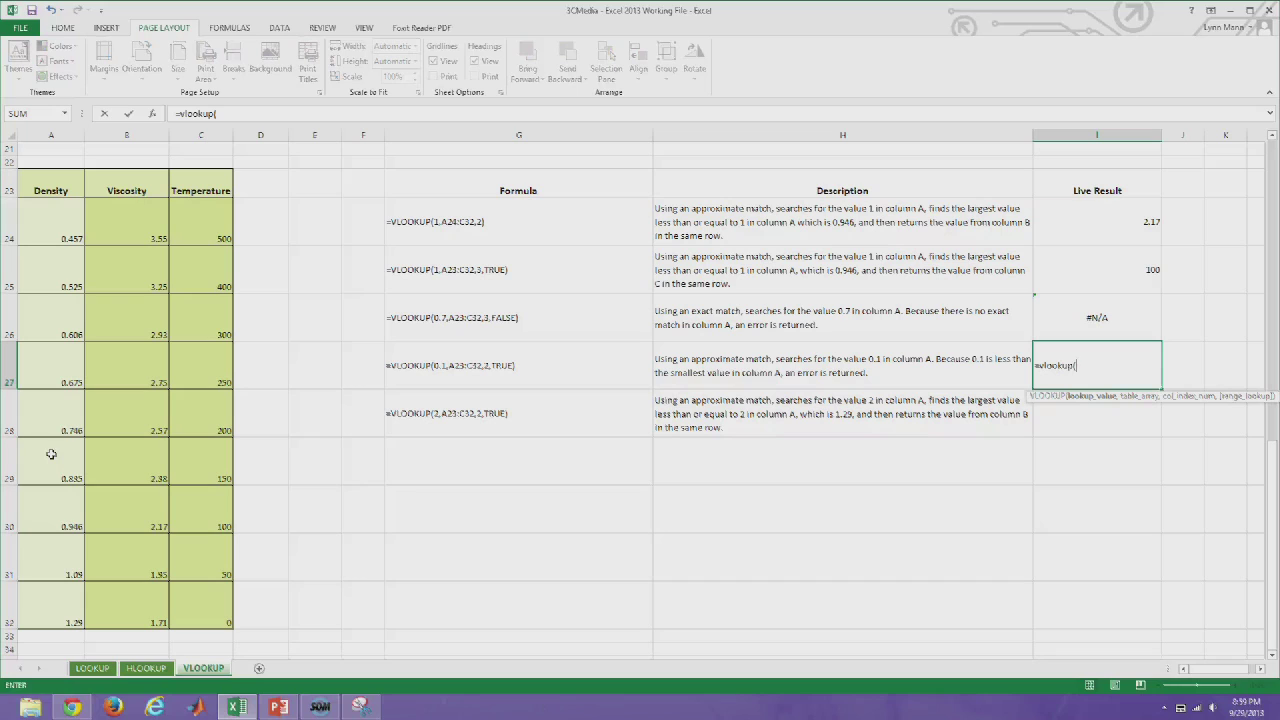
pyautogui.write('0.1,')
pyautogui.moveTo(52, 196); pyautogui.dragTo(182, 587)
pyautogui.write(',')
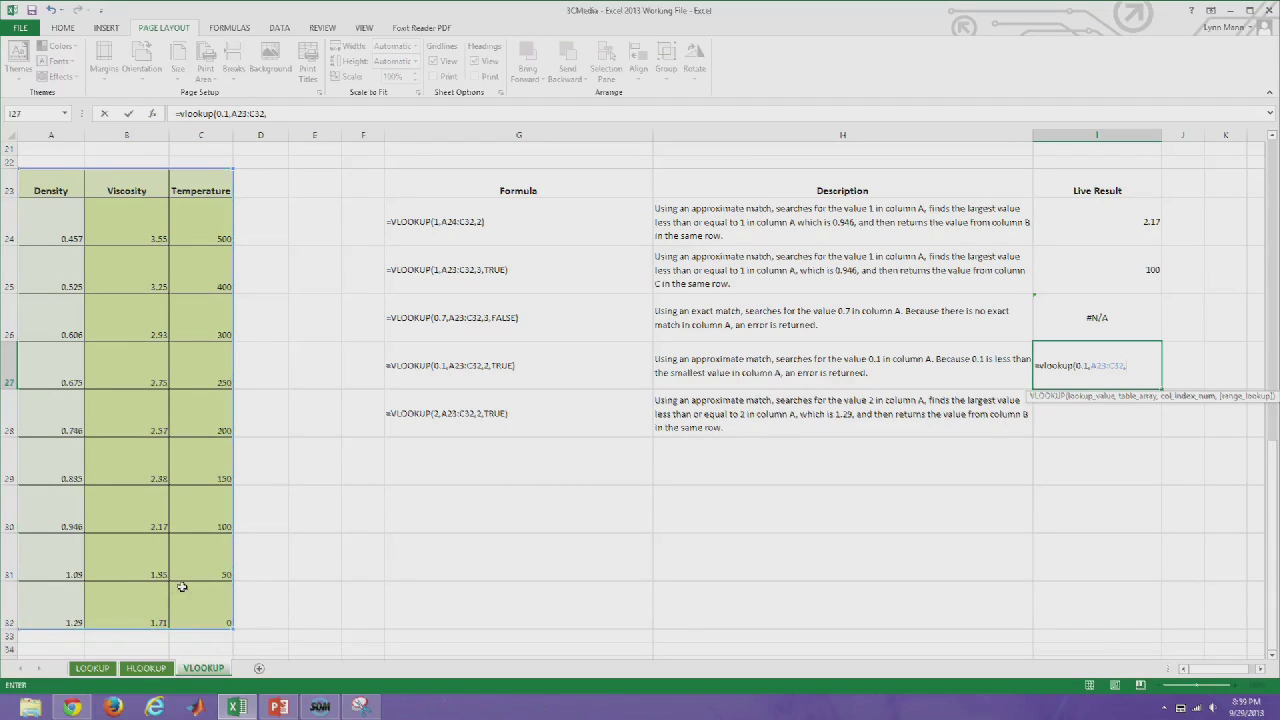
pyautogui.write('2,')
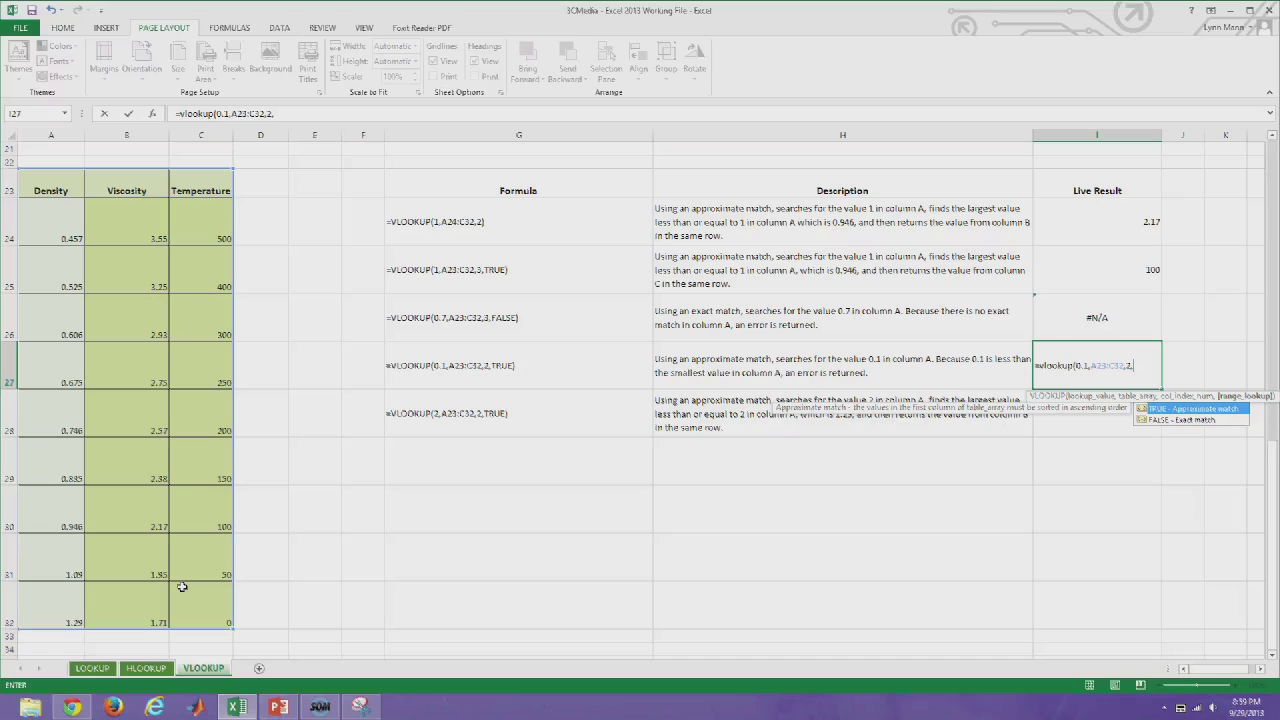
pyautogui.click(50, 243)
pyautogui.write('TRUE)')
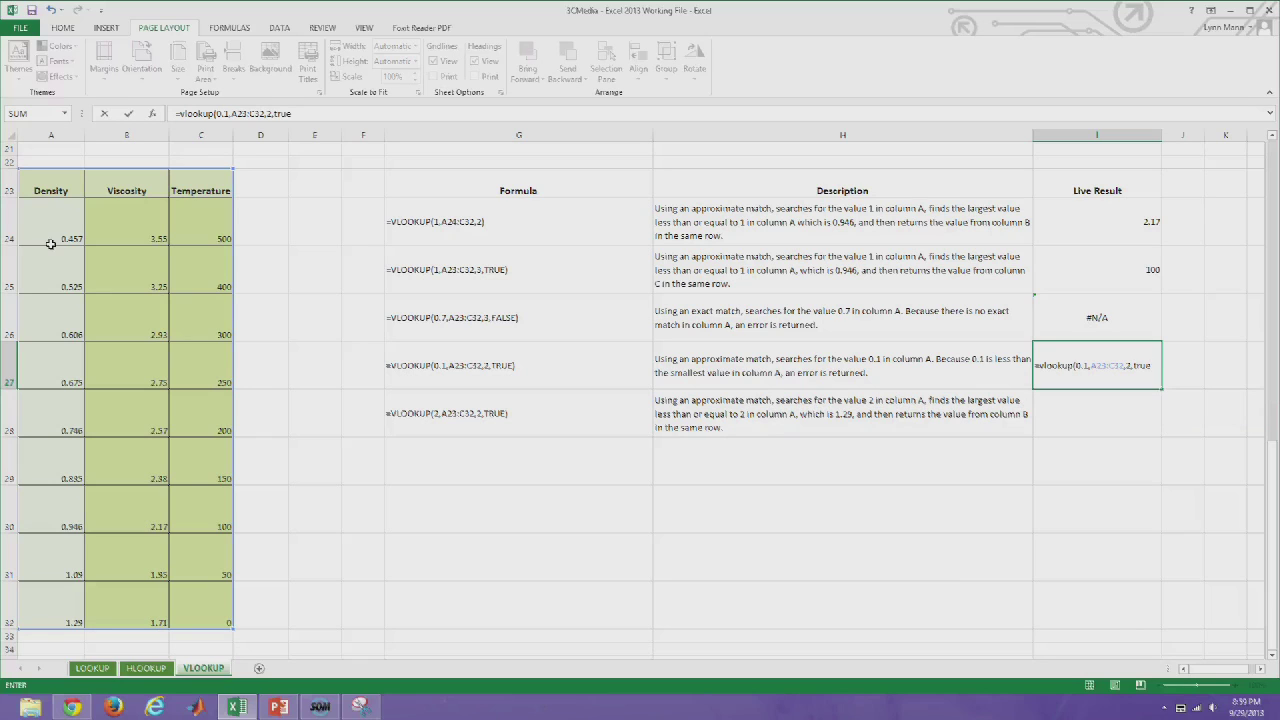
pyautogui.press('Return')
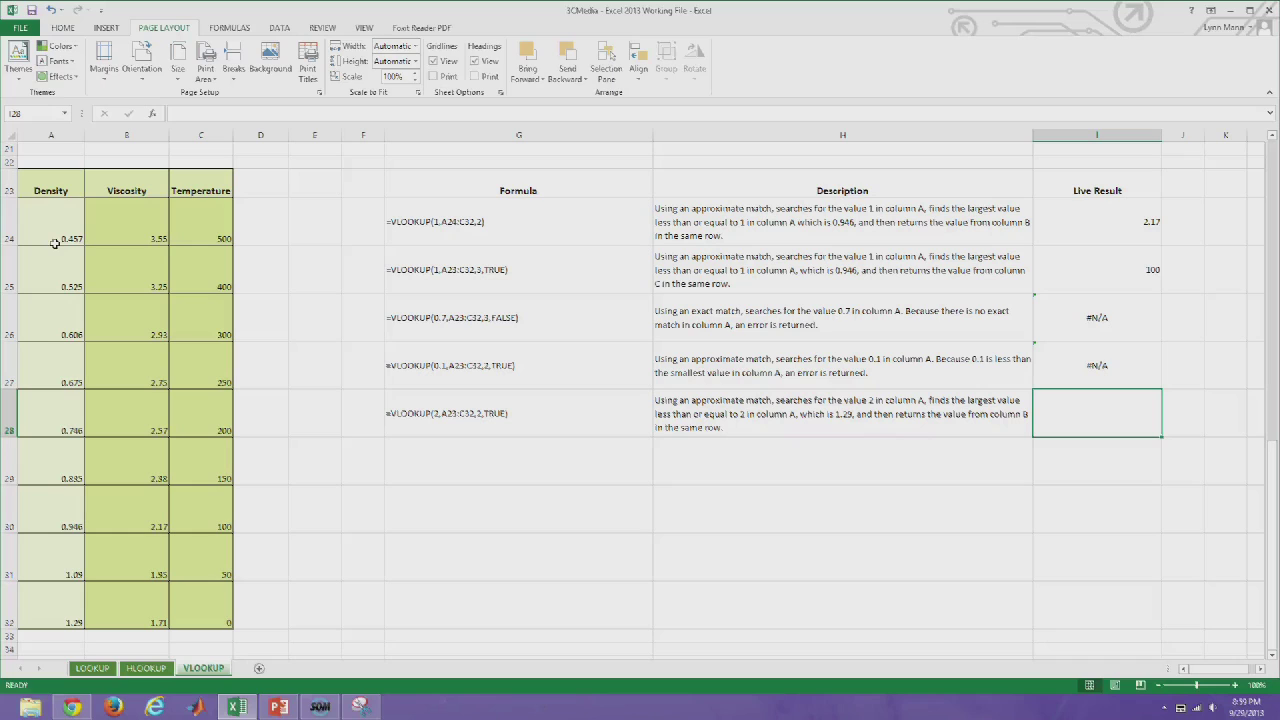
# Enter =VLOOKUP(2,A23:C32,2,TRUE) in I28 to return the Viscosity value 1.71
pyautogui.write('=vloo')
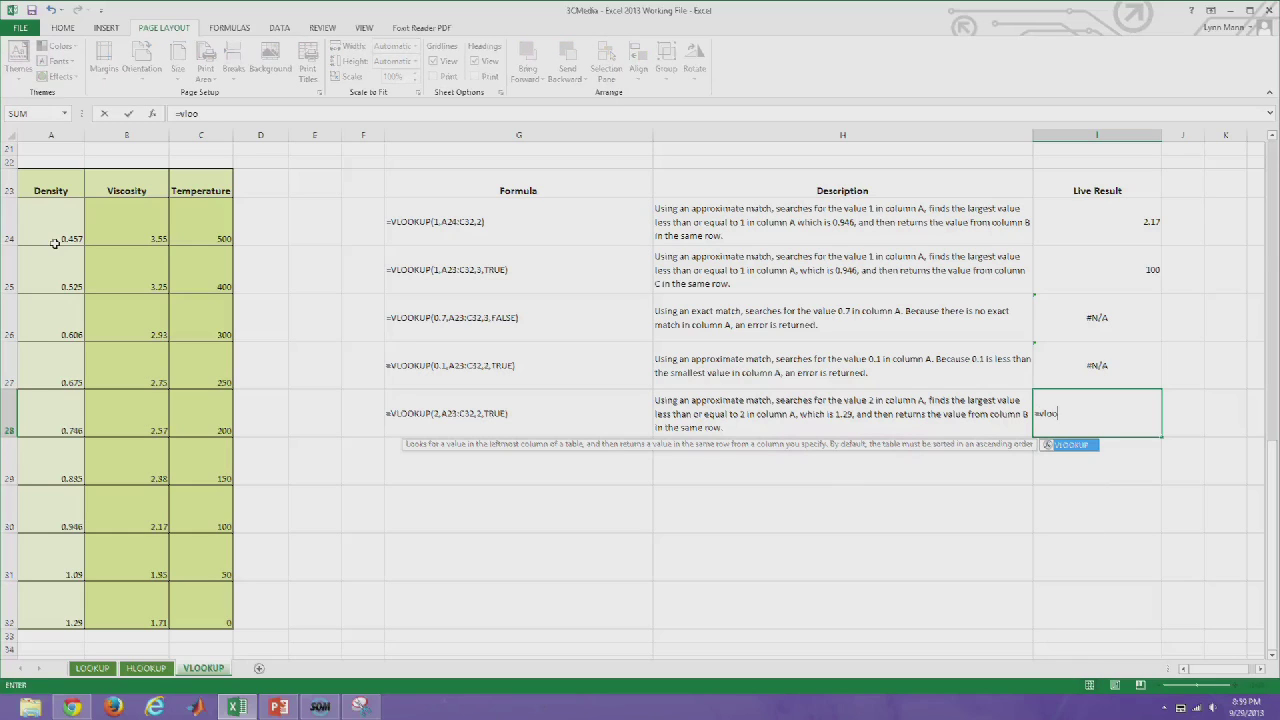
pyautogui.write('kup(')
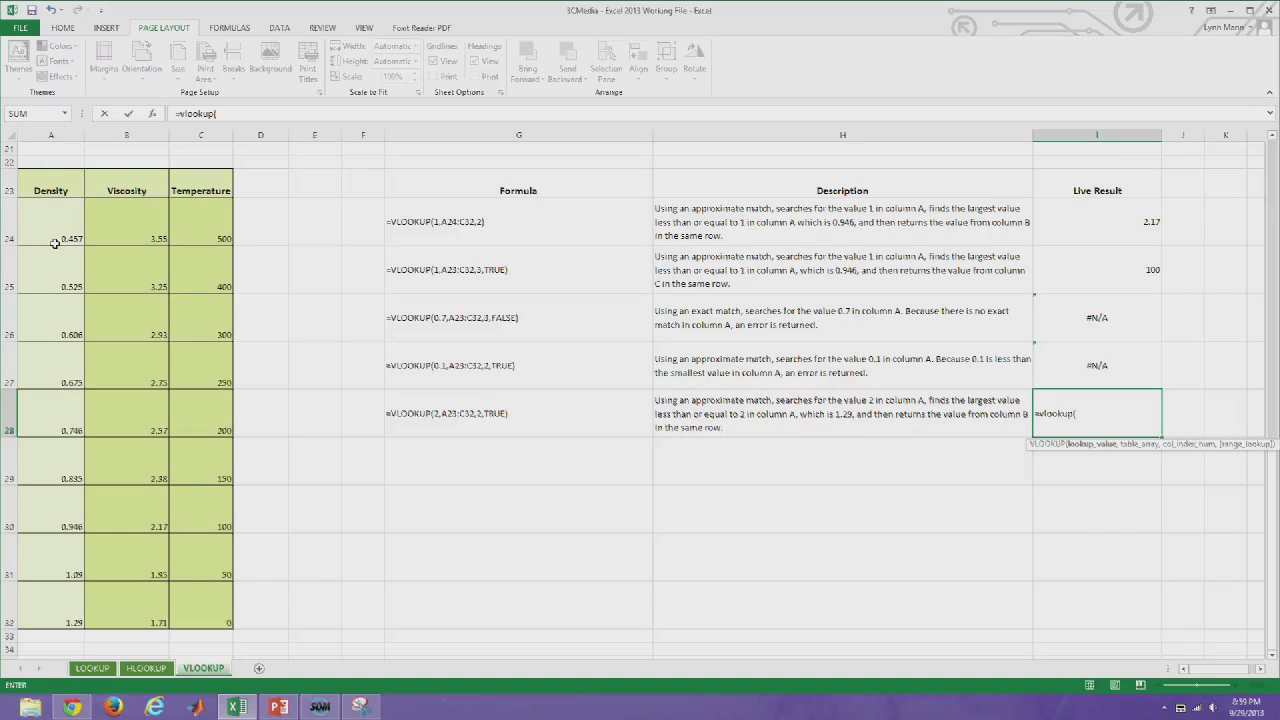
pyautogui.write('2,')
pyautogui.moveTo(80, 172); pyautogui.dragTo(194, 592)
pyautogui.write(',2')
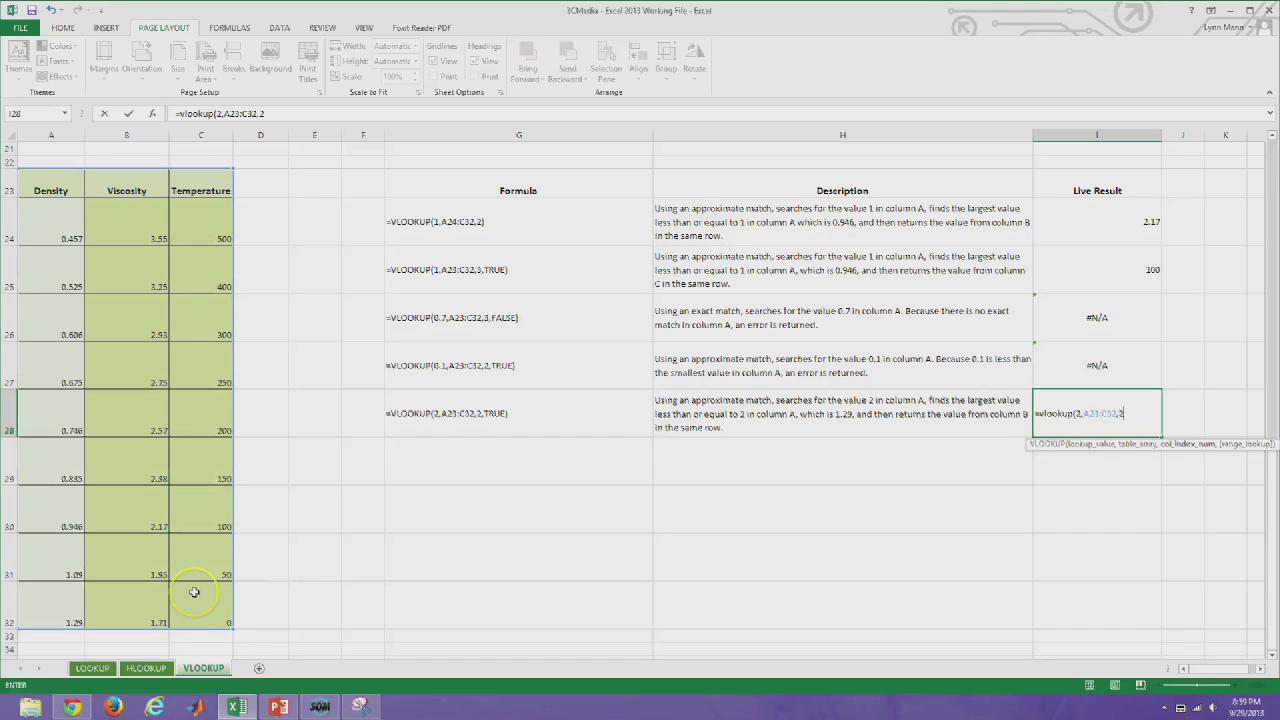
pyautogui.write(',true')
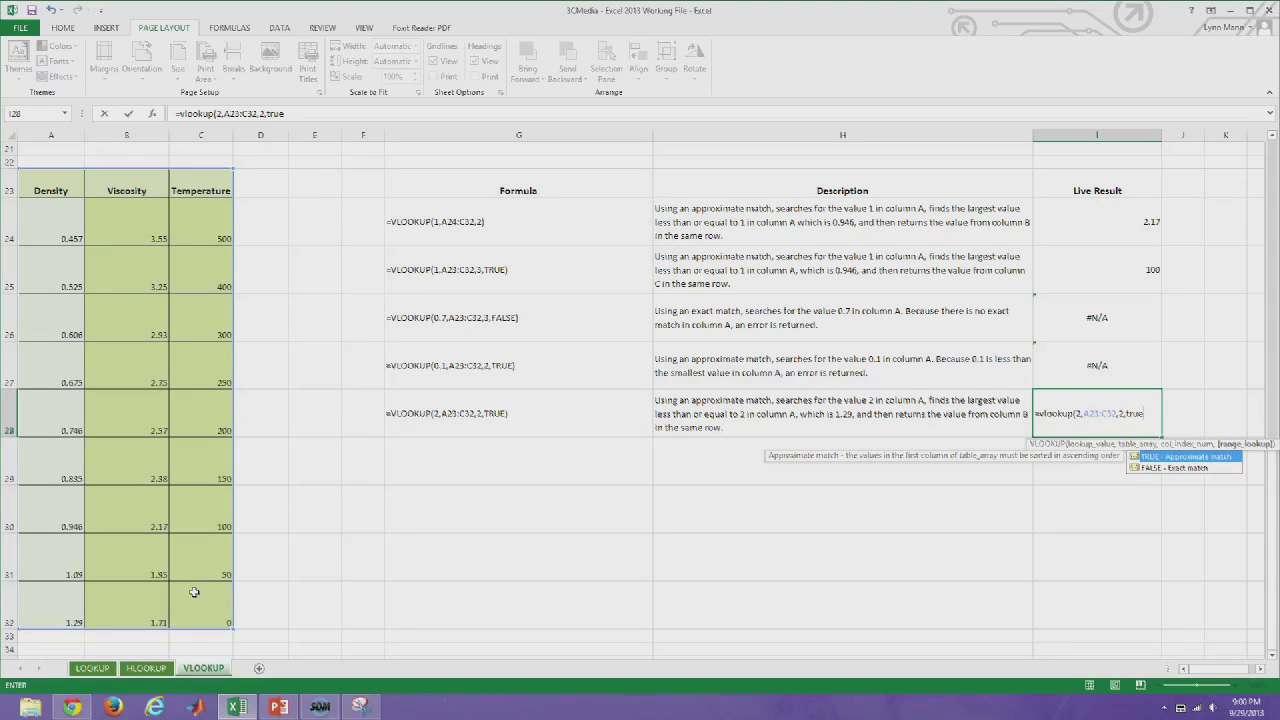
pyautogui.write(')')
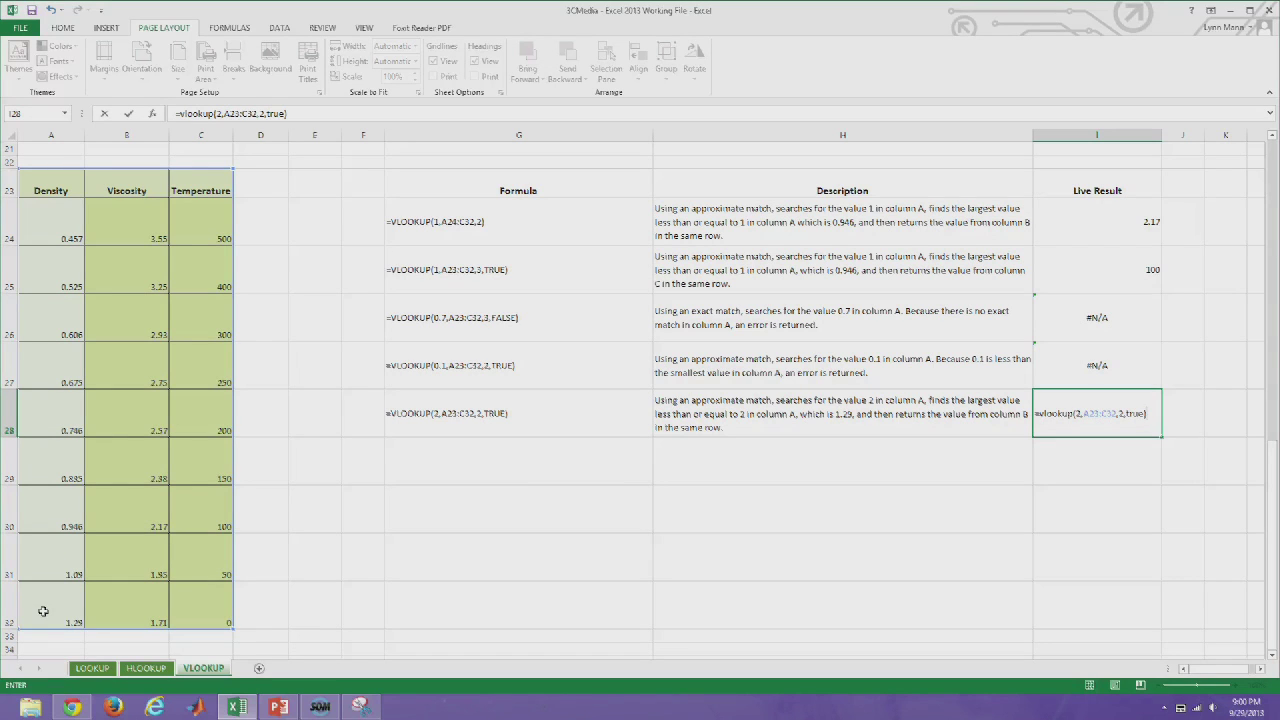
pyautogui.press('Return')
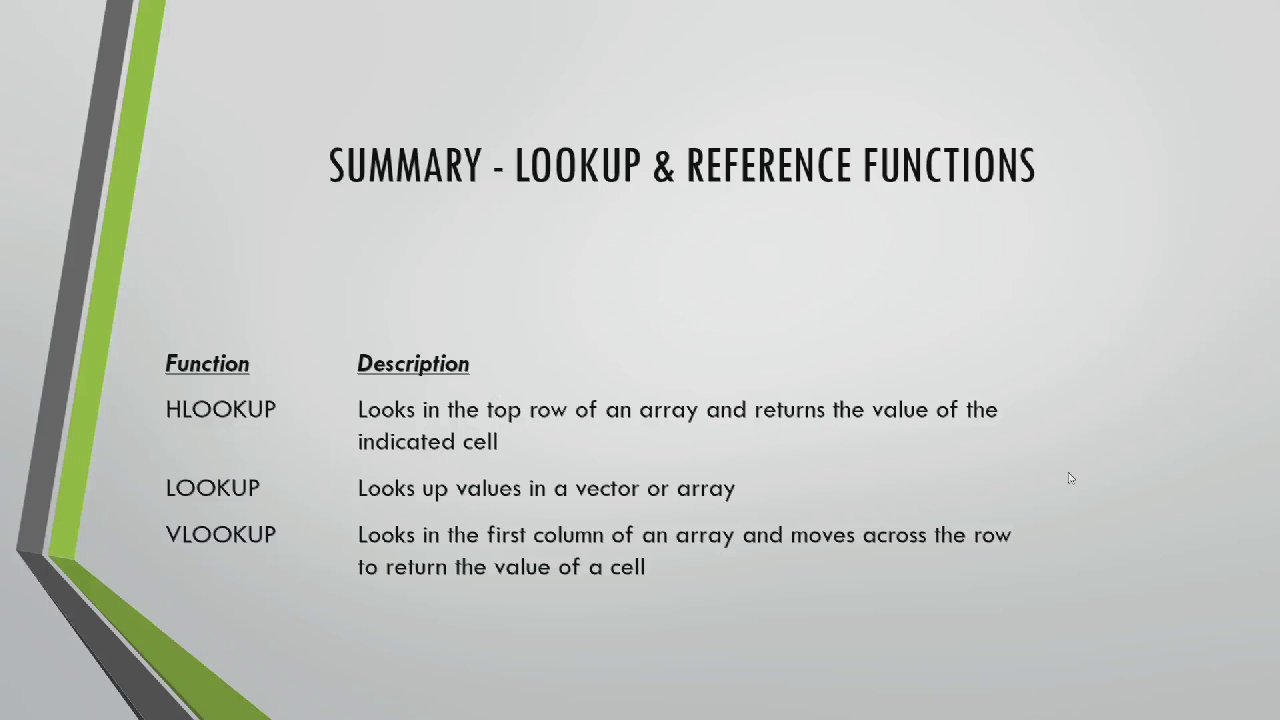
# Advance the slideshow to the slide listing the YouTube channel's Office courses
pyautogui.click(903, 678)
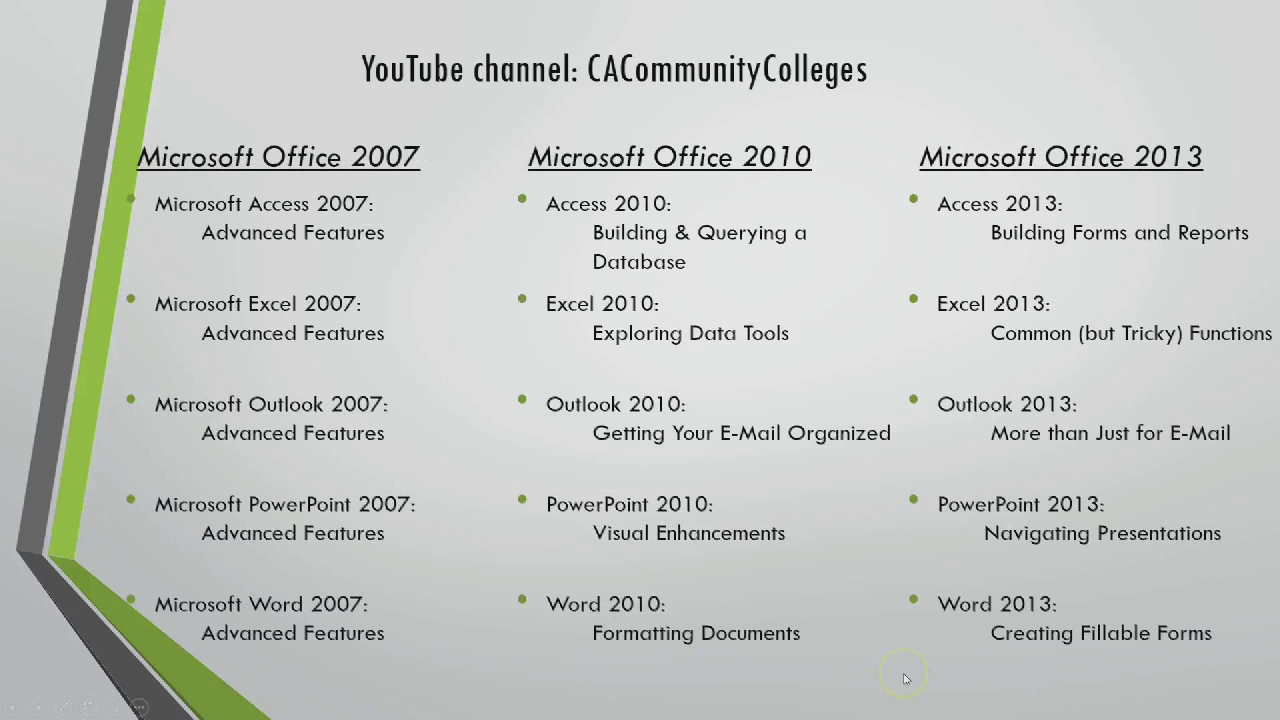